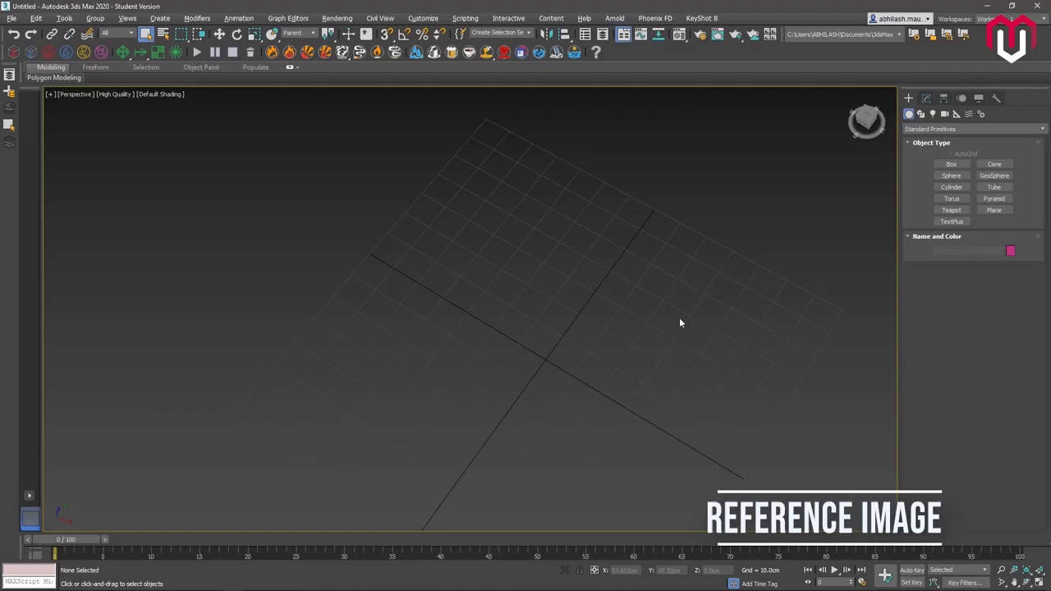
Step: Create a box about 93 cm long, 60 cm wide and -4.8 cm high across the grid centre
left_click(951, 164)
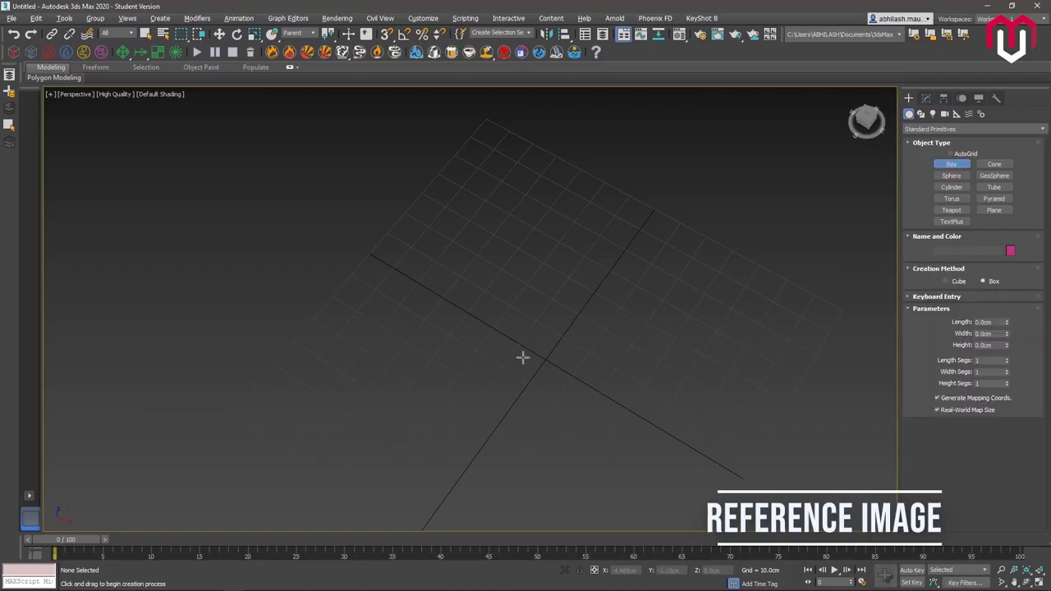
left_click_drag(407, 380, 716, 271)
left_click(728, 279)
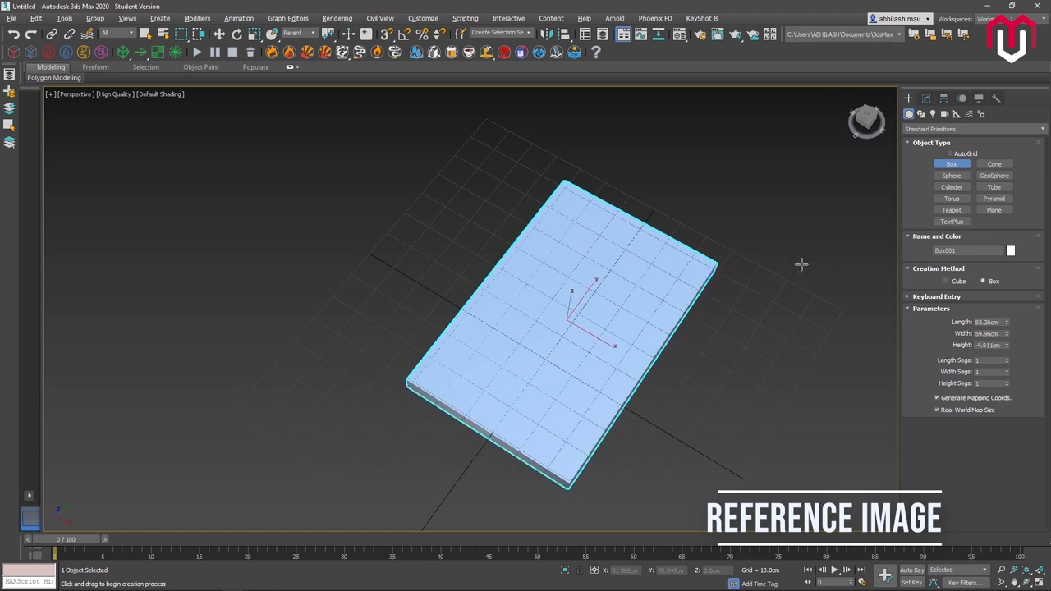
right_click(801, 264)
Step: Set the box's length to 887 cm and its width to 416 cm
left_click(926, 98)
type("887")
key("Tab")
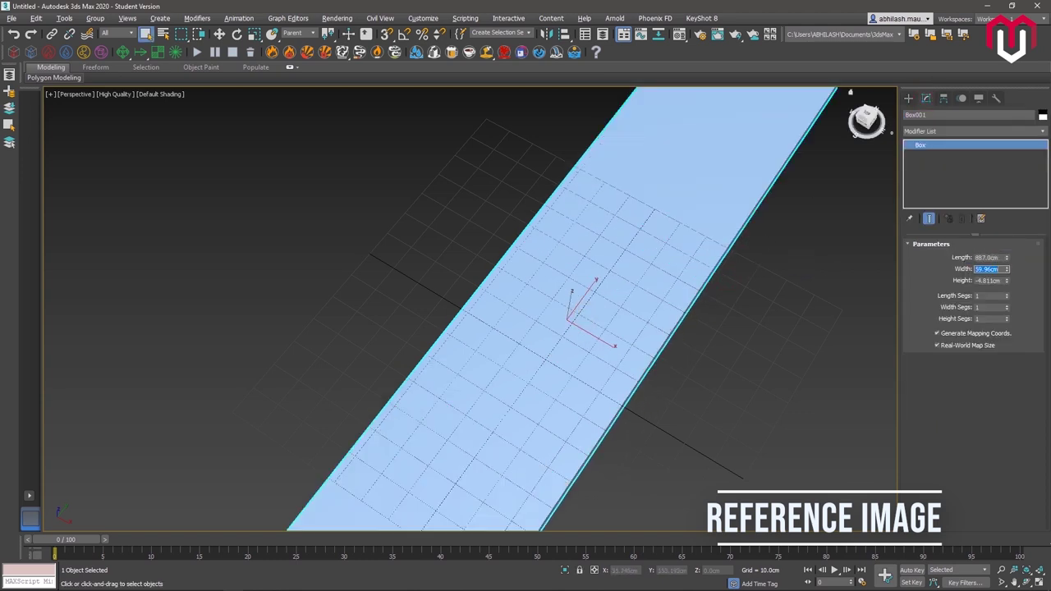
type("416")
key("Tab")
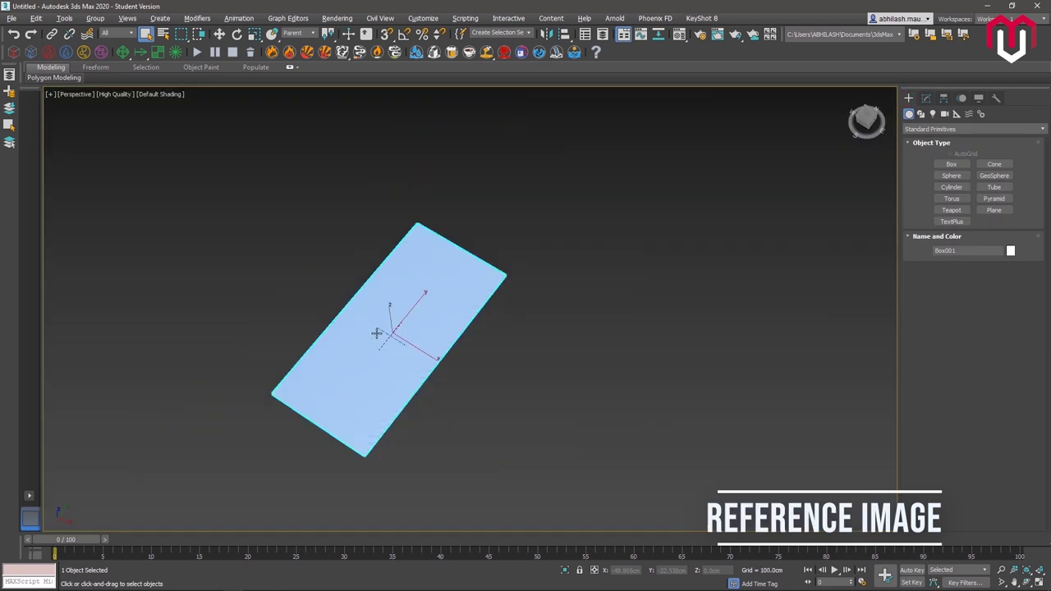
middle_click_drag(624, 386, 176, 352, "alt")
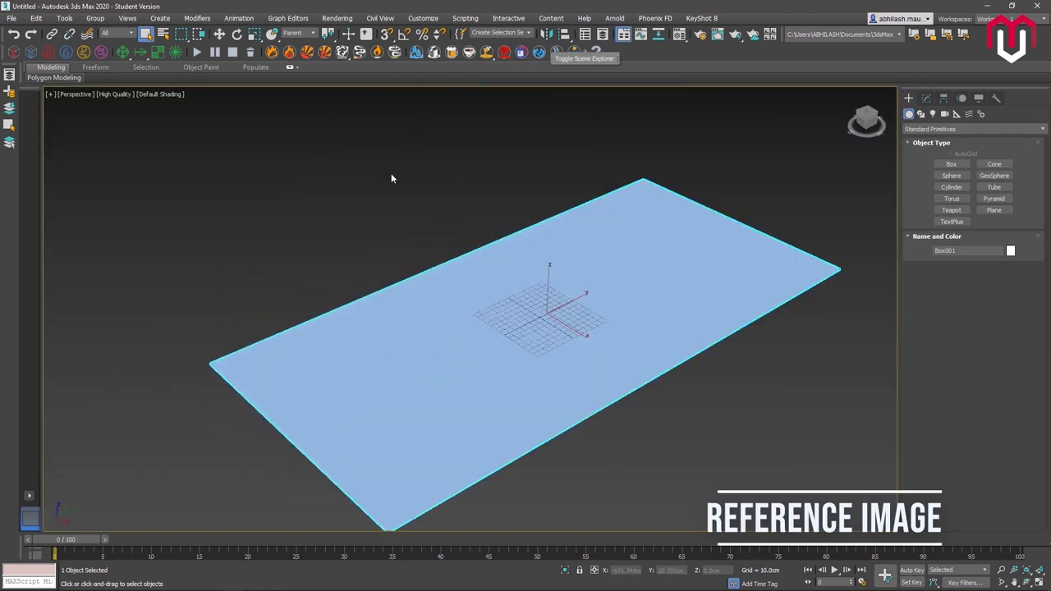
Step: Set the perspective view's material display to Realistic Materials with Maps
left_click(115, 94)
mouse_move(255, 188)
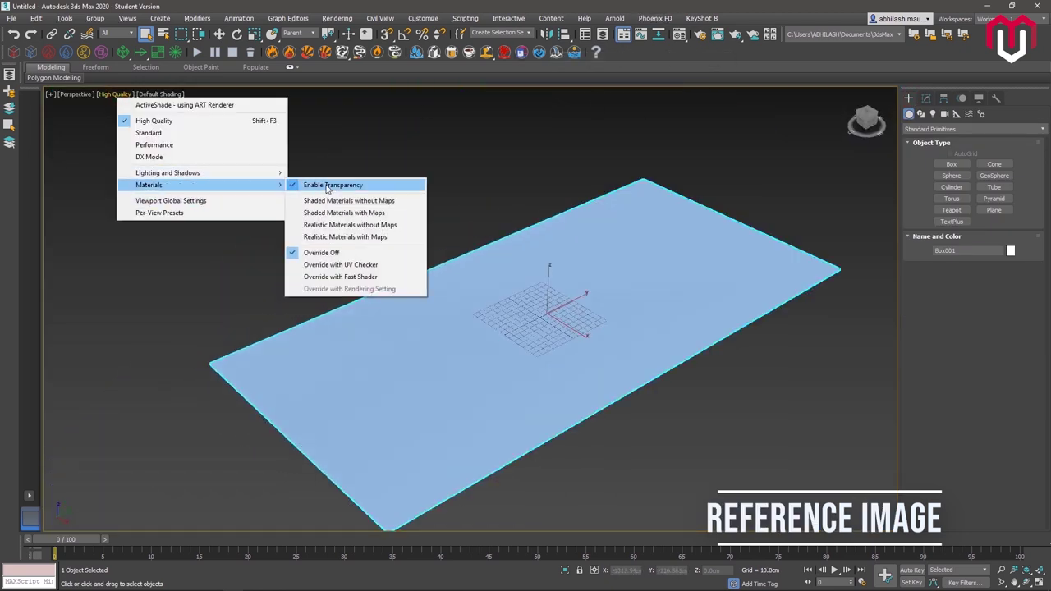
left_click(344, 235)
Step: Assign the unused 22 - Default material to the box and give it the Satin Varnished Wood preset
left_click(679, 35)
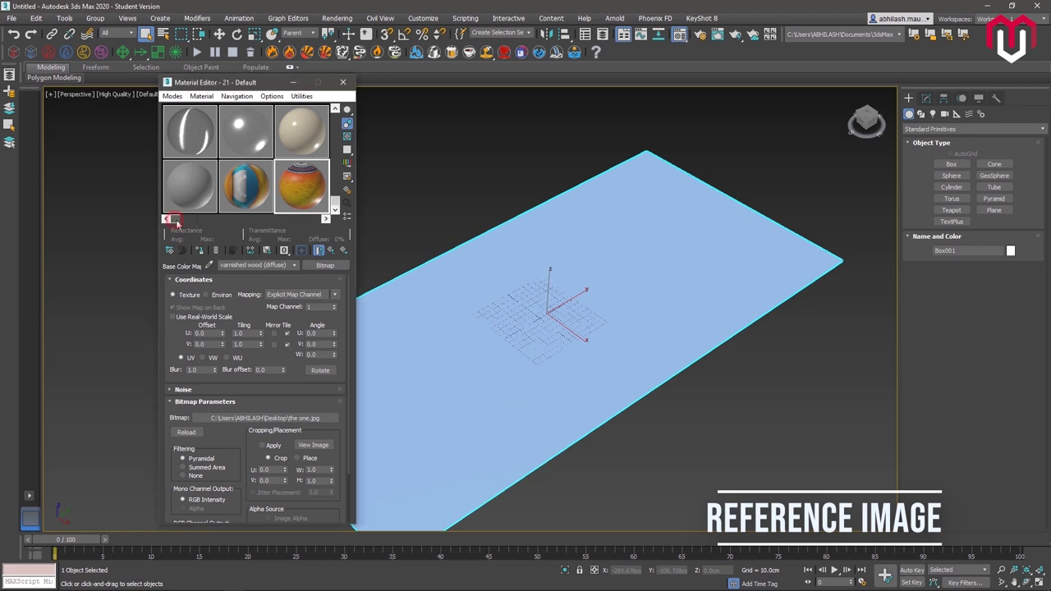
left_click(204, 218)
left_click_drag(308, 197, 389, 312)
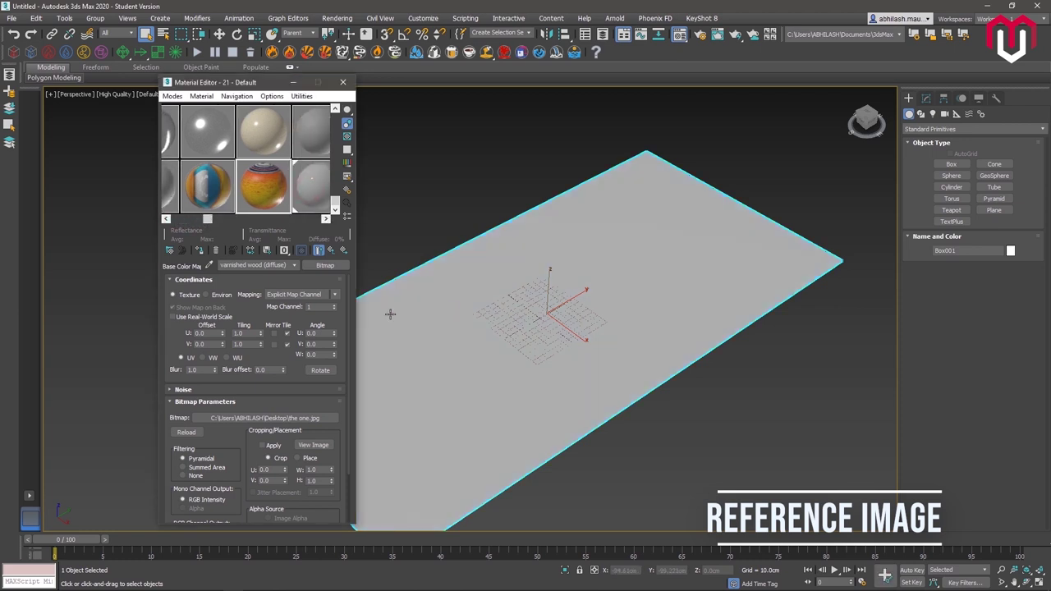
left_click(242, 292)
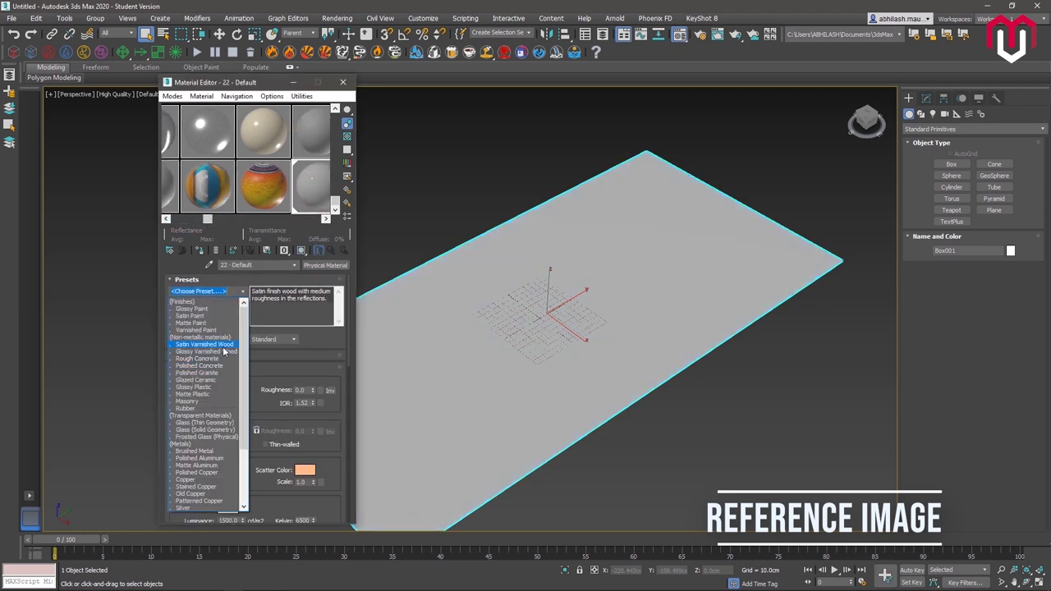
left_click(224, 345)
Step: Replace the wood bitmap in the material's base color map with the beer glass reference image and close the Material Editor
left_click(242, 394)
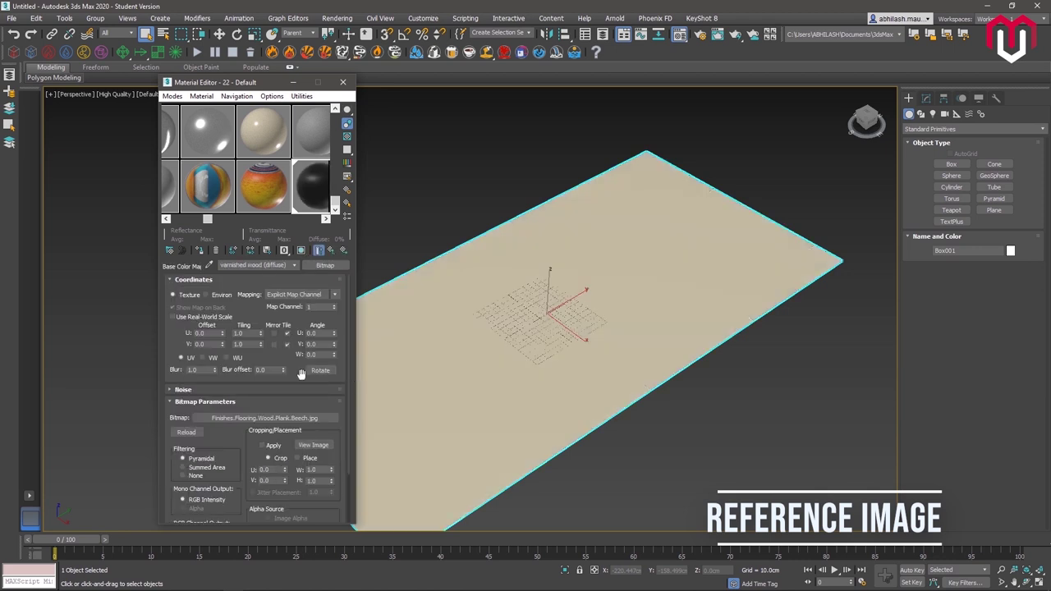
left_click(233, 420)
left_click(195, 206)
double_click(379, 246)
left_click(207, 319)
left_click(343, 83)
Step: Show the textured material in the viewport with Realistic Materials with Maps and deselect the box
left_click(131, 92)
left_click(143, 92)
left_click(133, 90)
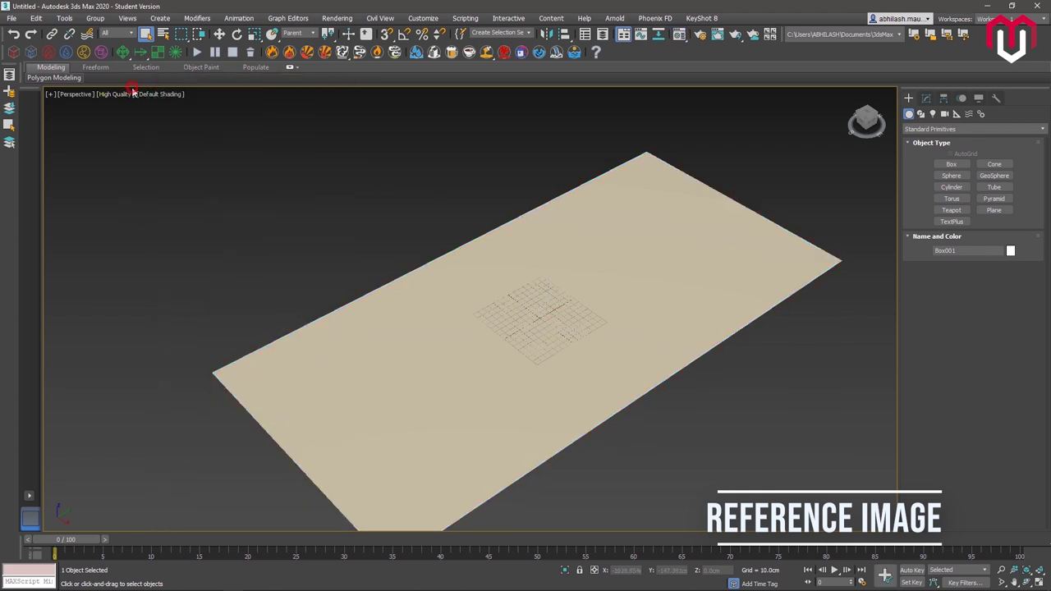
left_click(128, 95)
mouse_move(246, 183)
left_click(351, 238)
left_click(443, 197)
Step: Add a UVW Map modifier to the box and turn off Real-World Map Size so the reference image fits the face
left_click(927, 99)
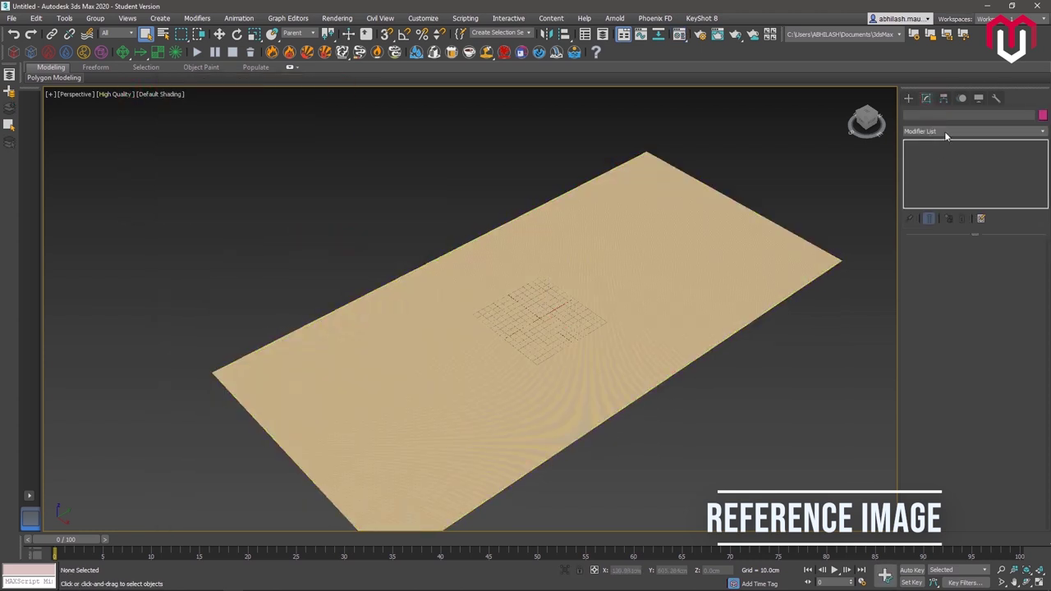
left_click(695, 267)
left_click(971, 132)
key("u")
left_click(957, 468)
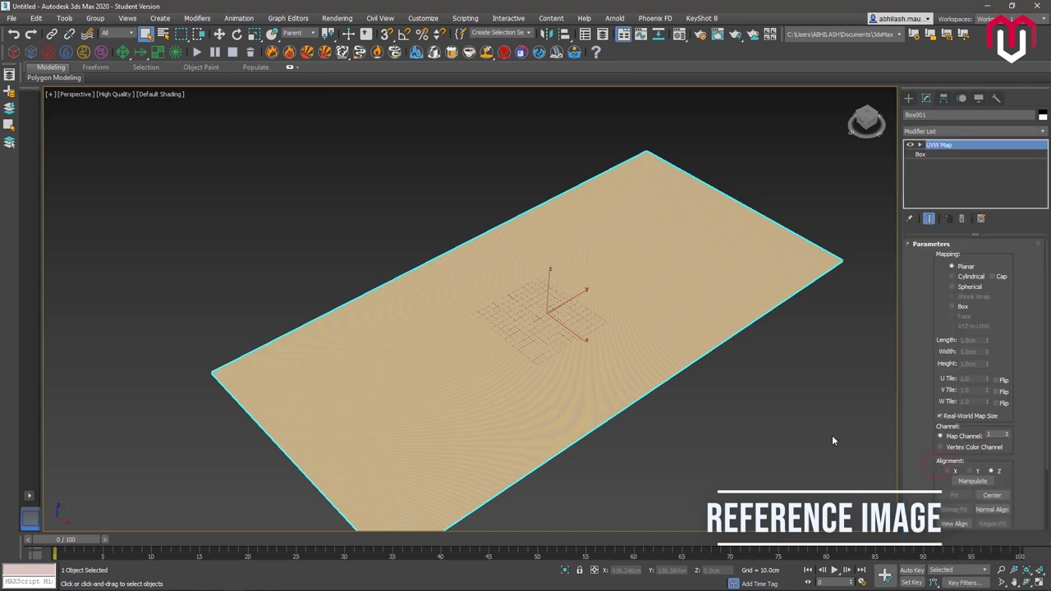
scroll(988, 450, "down", 2)
scroll(987, 453, "down", 2)
left_click(964, 338)
scroll(567, 344, "down", 2)
middle_click_drag(546, 345, 543, 394, "alt")
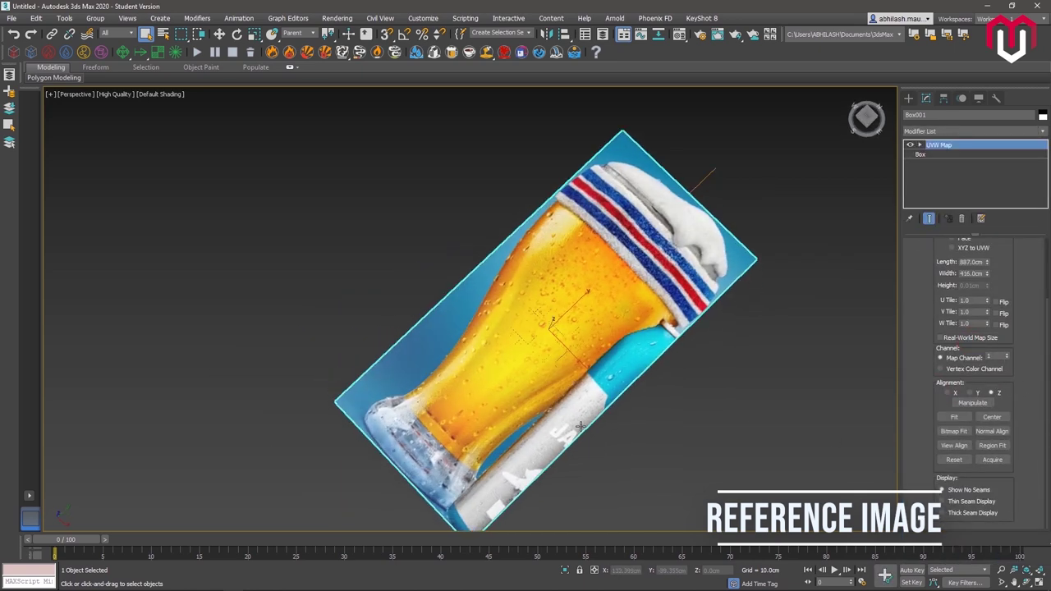
middle_click_drag(543, 394, 573, 402, "alt")
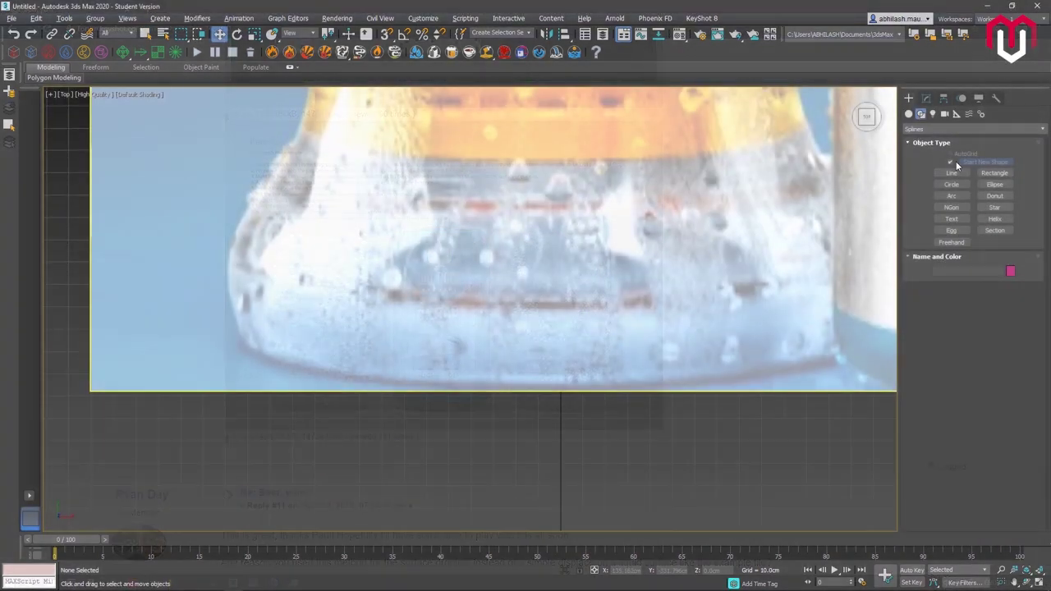
Step: Trace one side of the glass in the Top view with a smooth Line from the base centre up to the rim
left_click(562, 388)
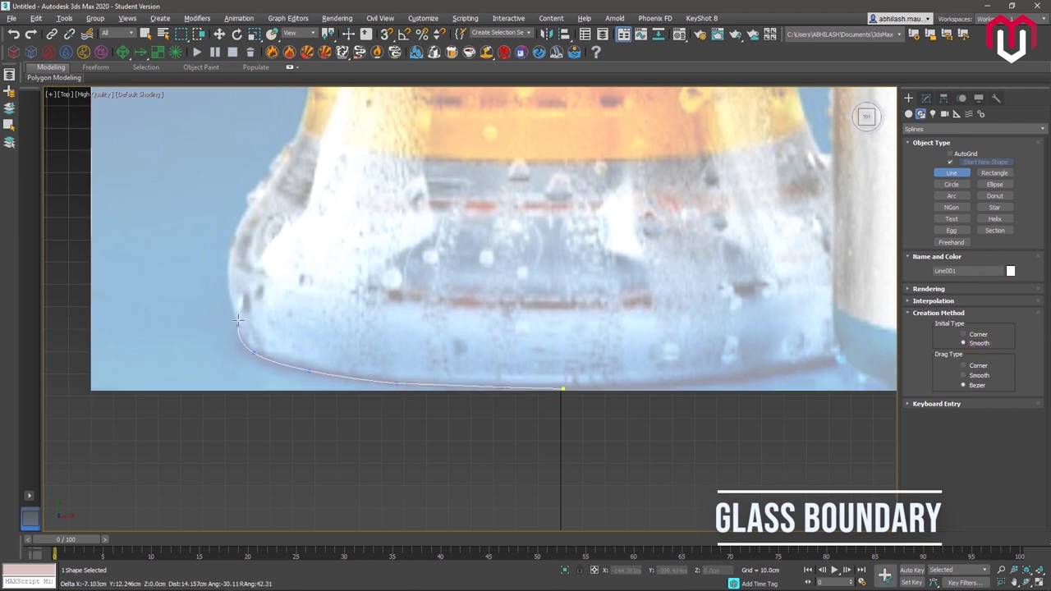
left_click(270, 182)
middle_click_drag(291, 157, 300, 273)
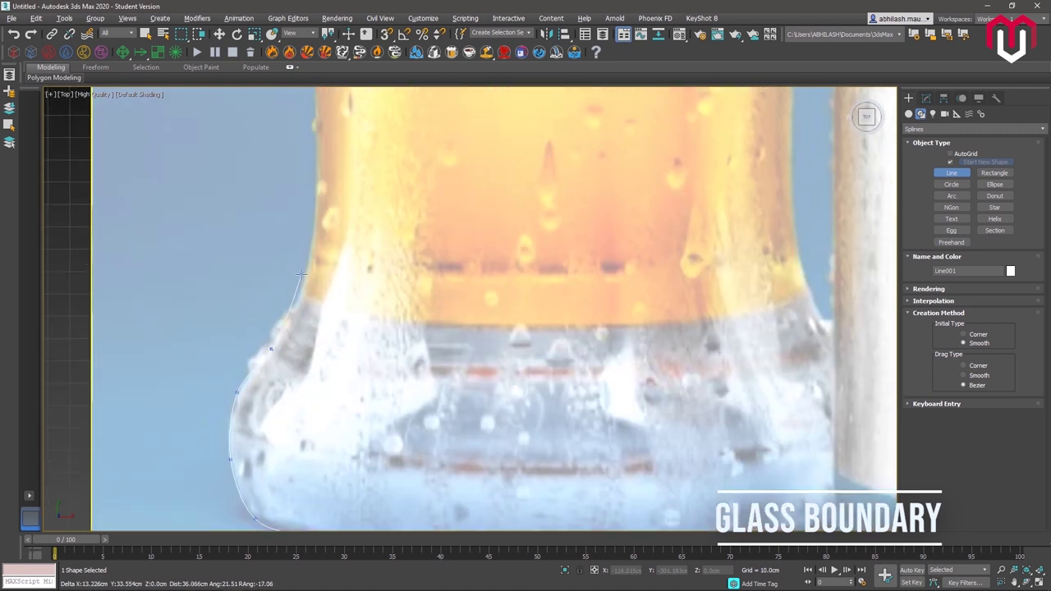
left_click(314, 178)
middle_click_drag(351, 207, 380, 459)
middle_click_drag(341, 204, 403, 351)
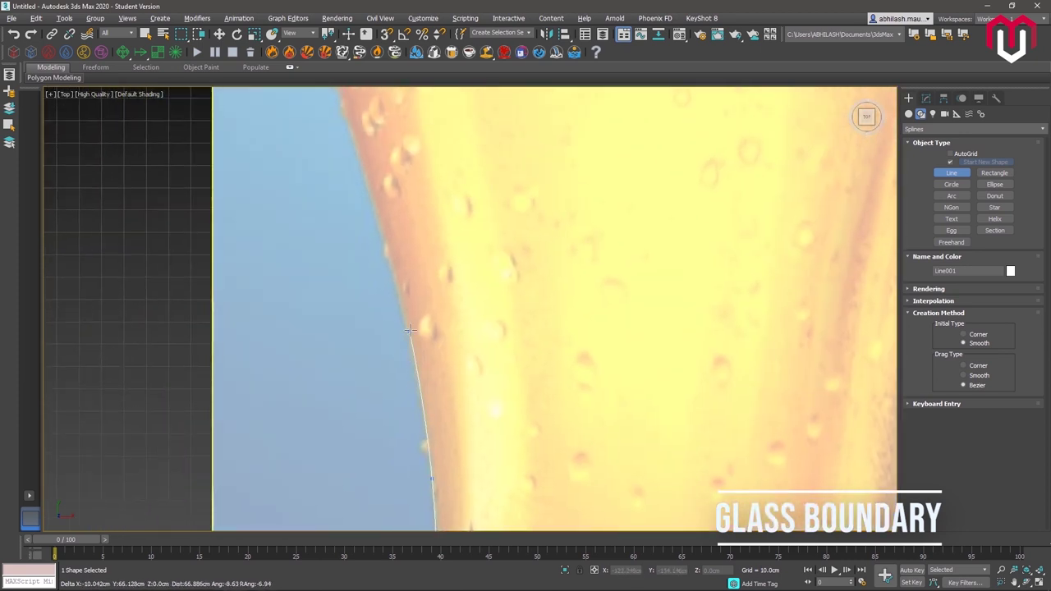
left_click(388, 236)
middle_click_drag(387, 234, 419, 328)
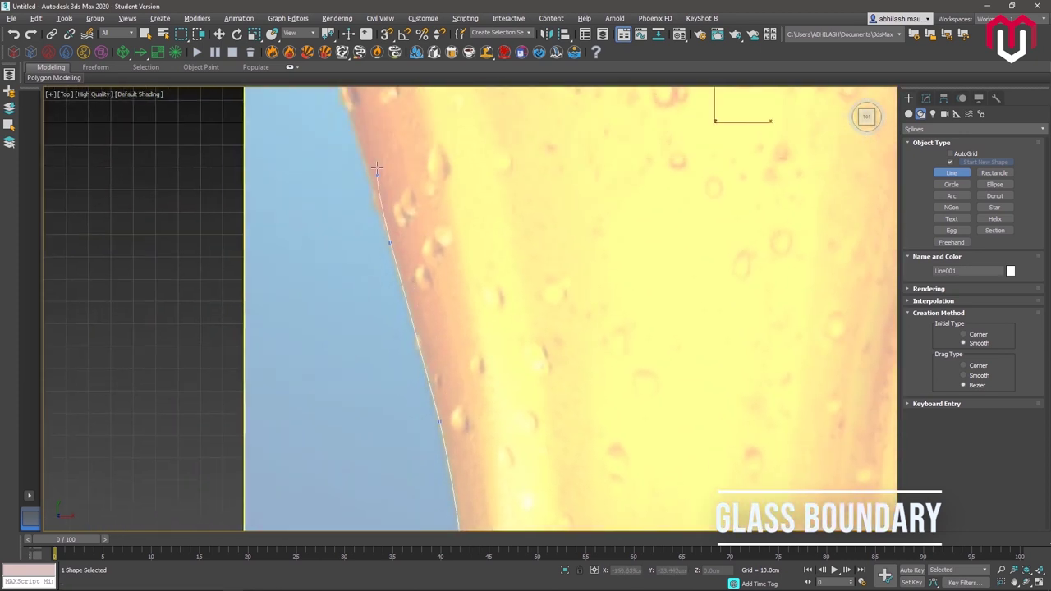
scroll(410, 304, "down", 3)
middle_click_drag(377, 167, 415, 335)
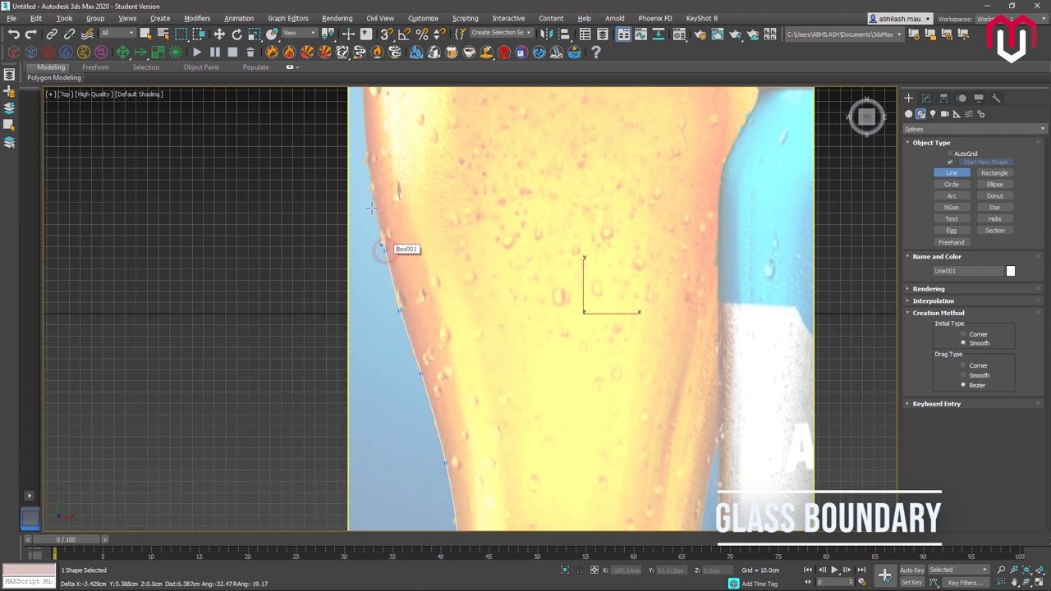
middle_click_drag(380, 191, 410, 346)
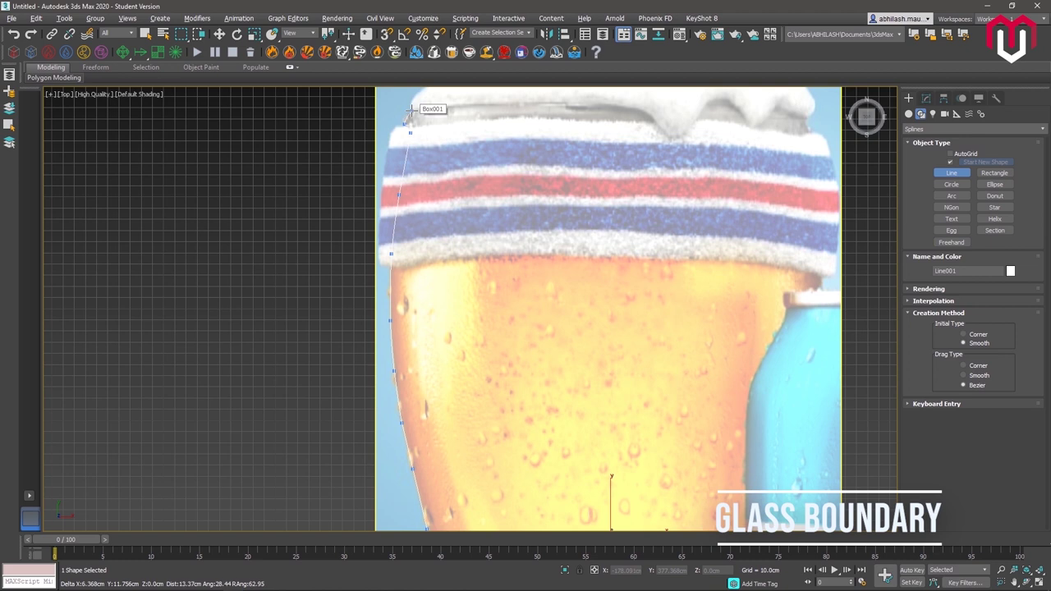
right_click(424, 105)
left_click(926, 99)
left_click(908, 98)
scroll(658, 451, "down", 5)
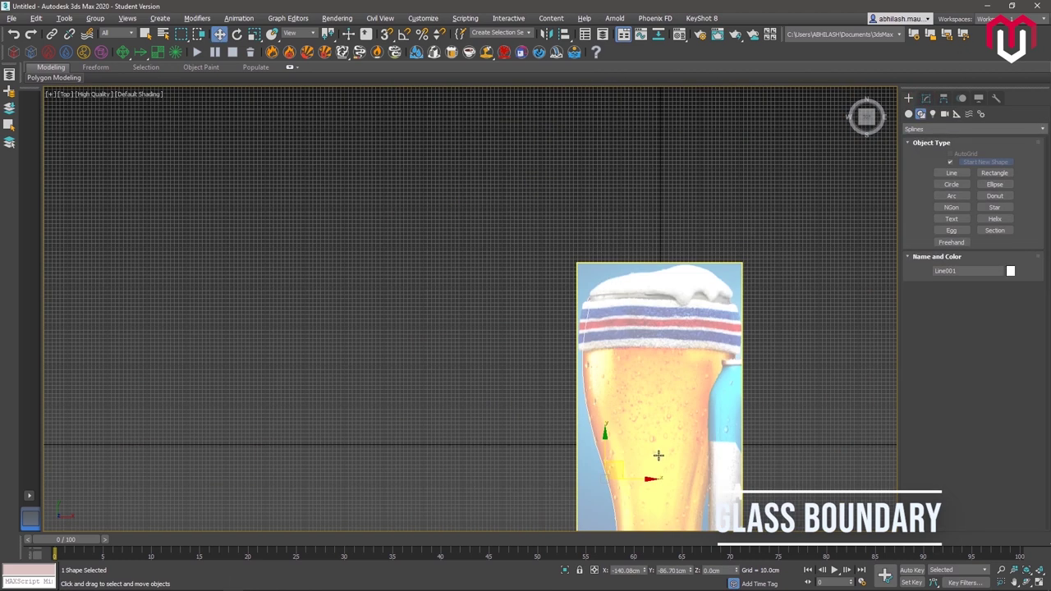
middle_click_drag(657, 455, 493, 271)
scroll(484, 345, "up", 6)
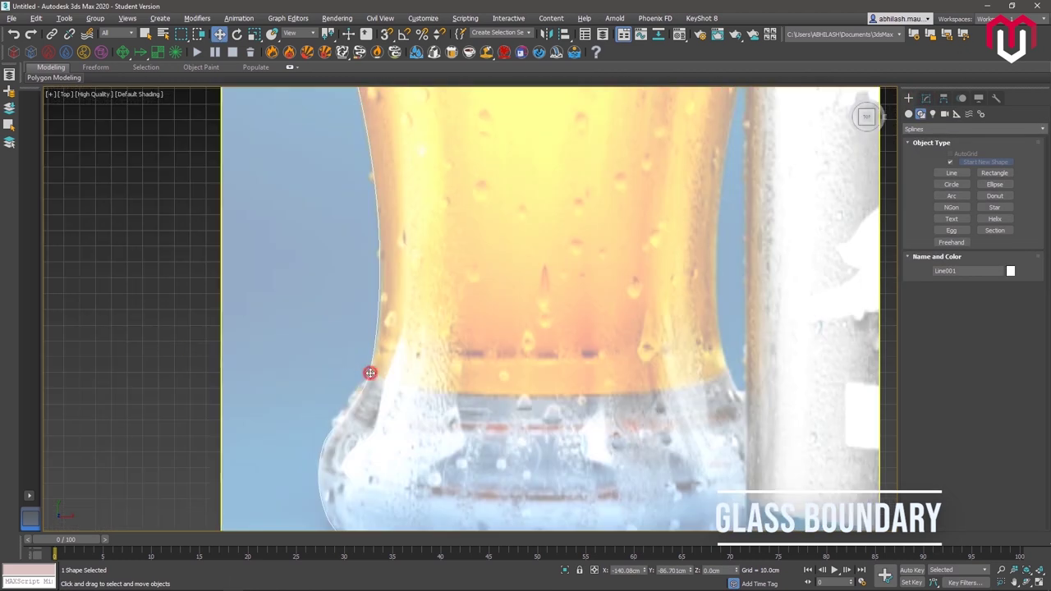
left_click(370, 372)
left_click(926, 98)
left_click(945, 330)
scroll(542, 405, "down", 5)
scroll(541, 465, "up", 5)
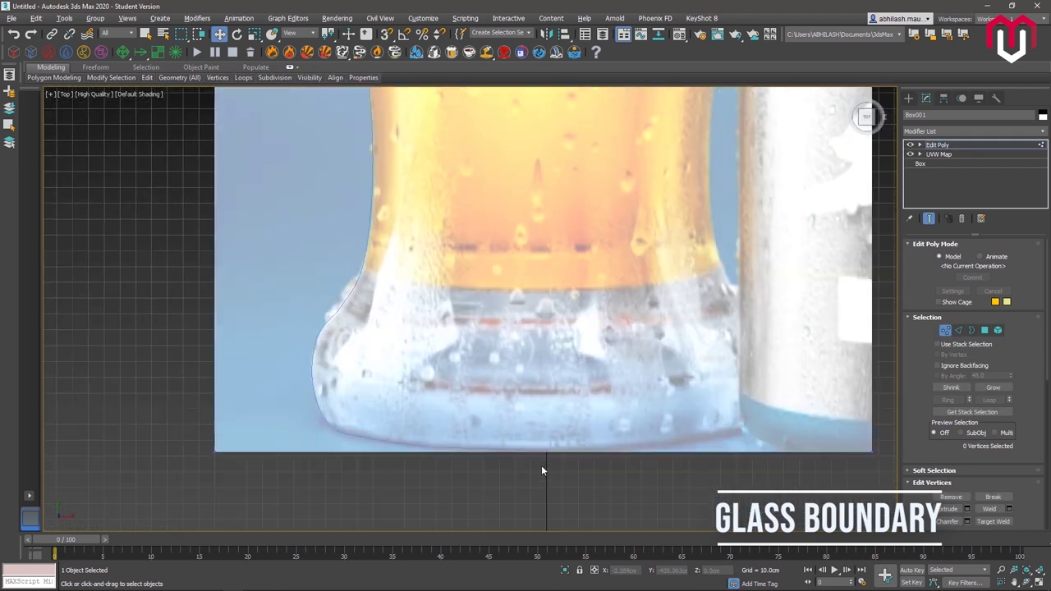
Step: Turn on Edged Faces display in the Top view
left_click(94, 94)
left_click(140, 94)
mouse_move(201, 195)
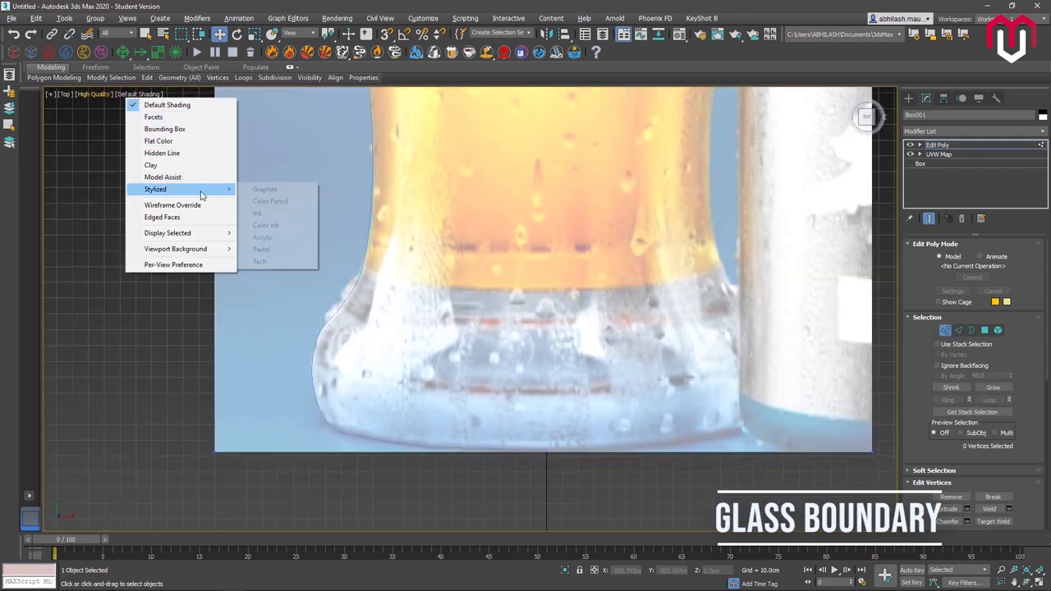
left_click(207, 217)
scroll(374, 422, "up", 4)
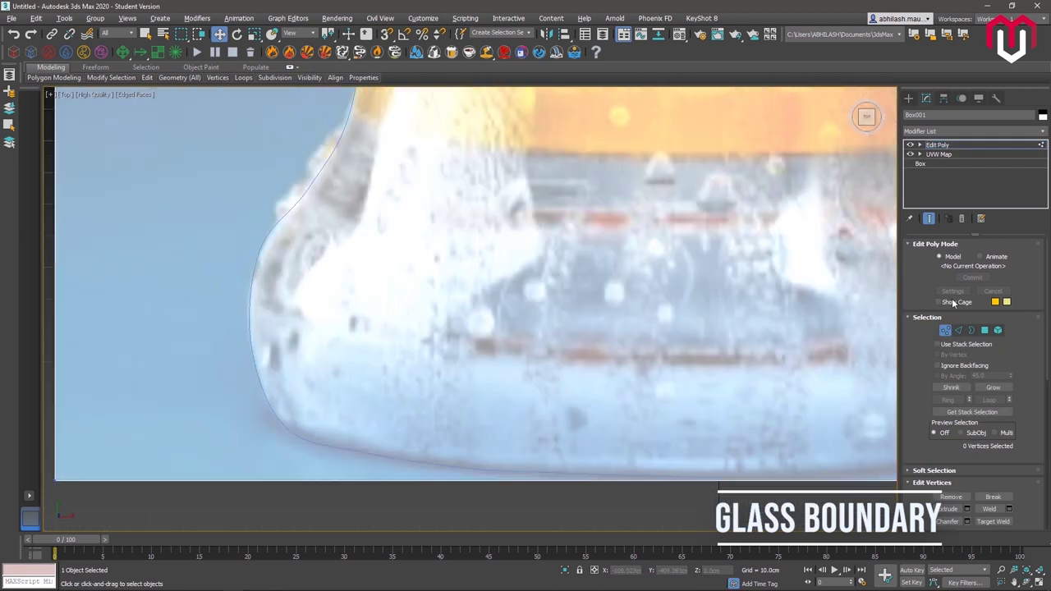
Step: Select the traced glass line and adjust its vertices around the base to follow the reference outline
left_click(909, 98)
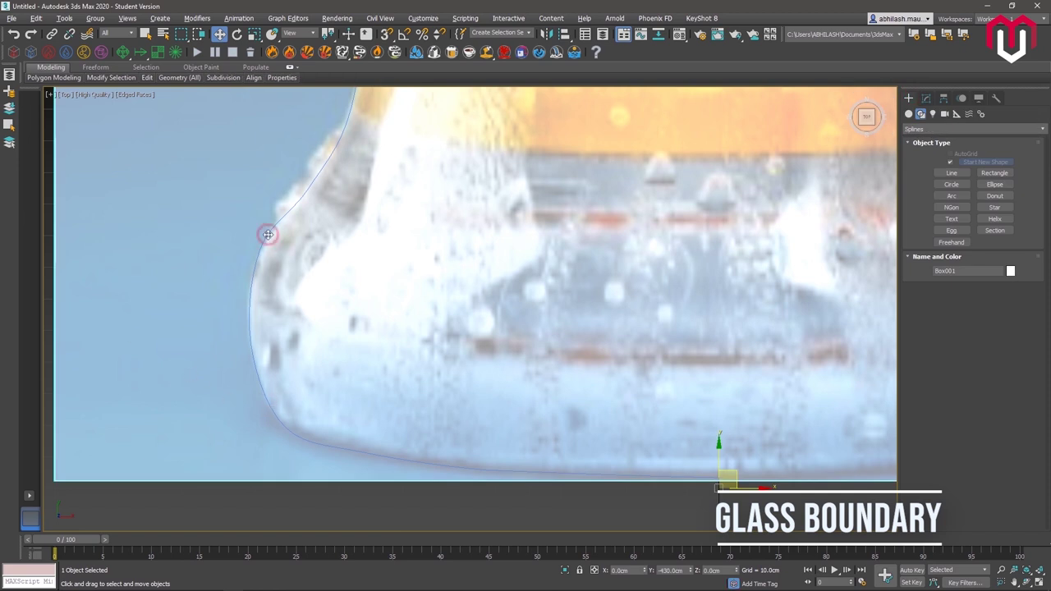
right_click(268, 235)
left_click(926, 97)
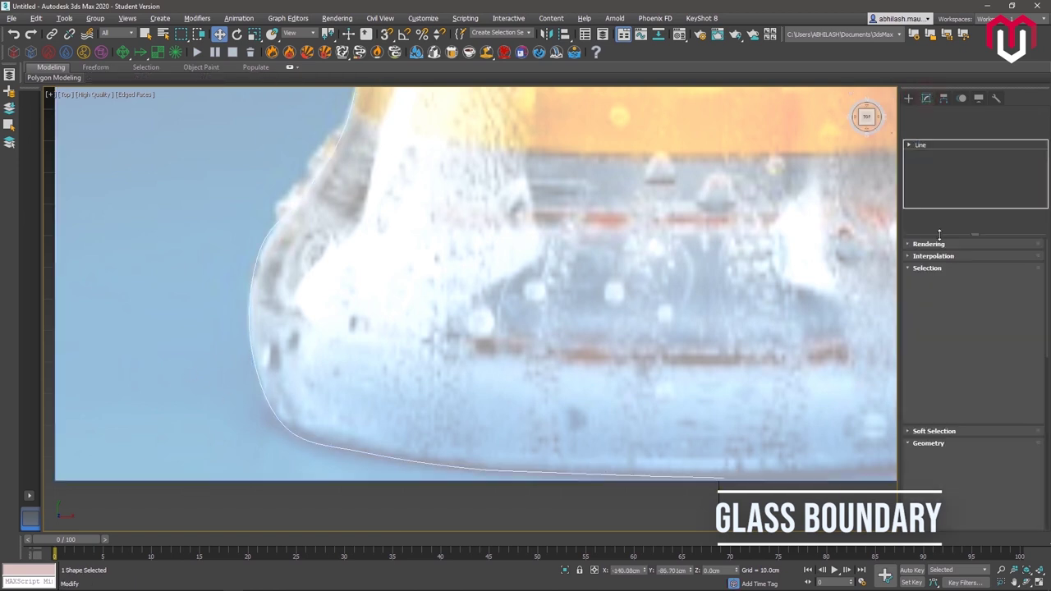
left_click(363, 450)
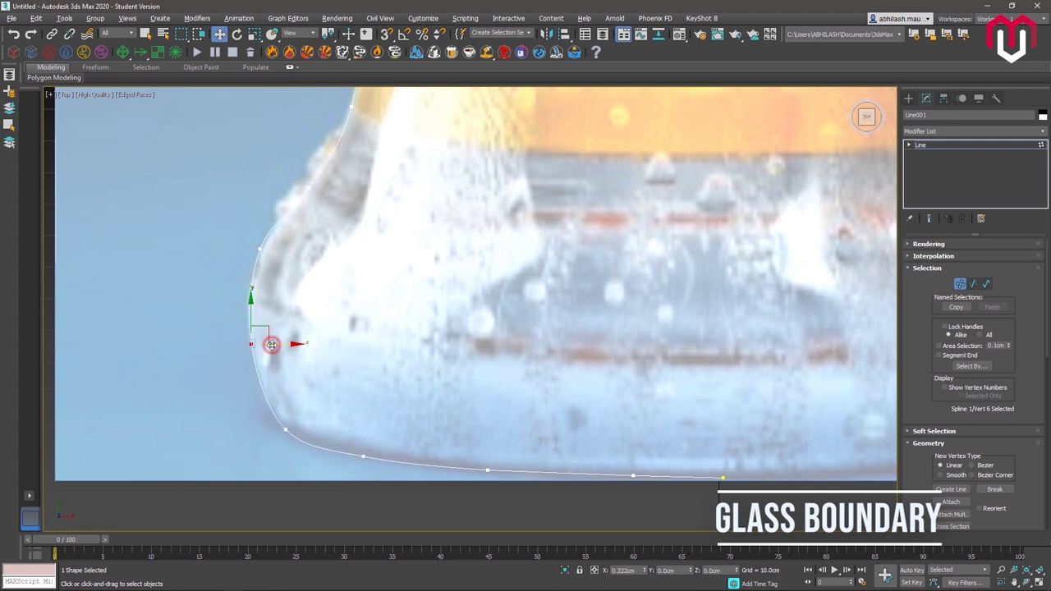
scroll(271, 345, "down", 5)
scroll(328, 376, "up", 6)
scroll(467, 428, "down", 4)
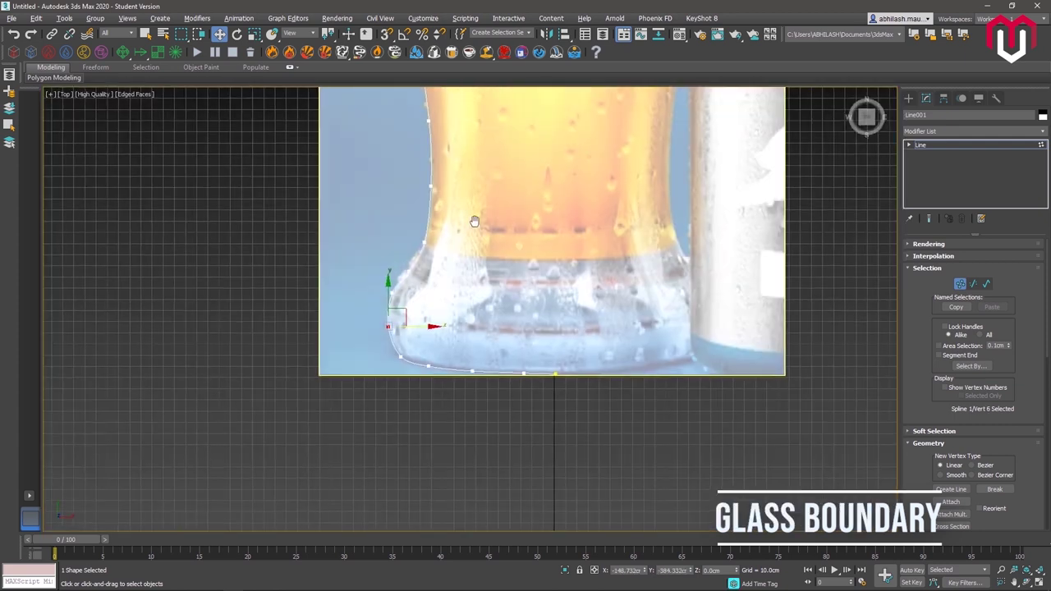
Step: Nudge the line's vertices horizontally along the side of the glass to match the reference edge
scroll(473, 222, "up", 8)
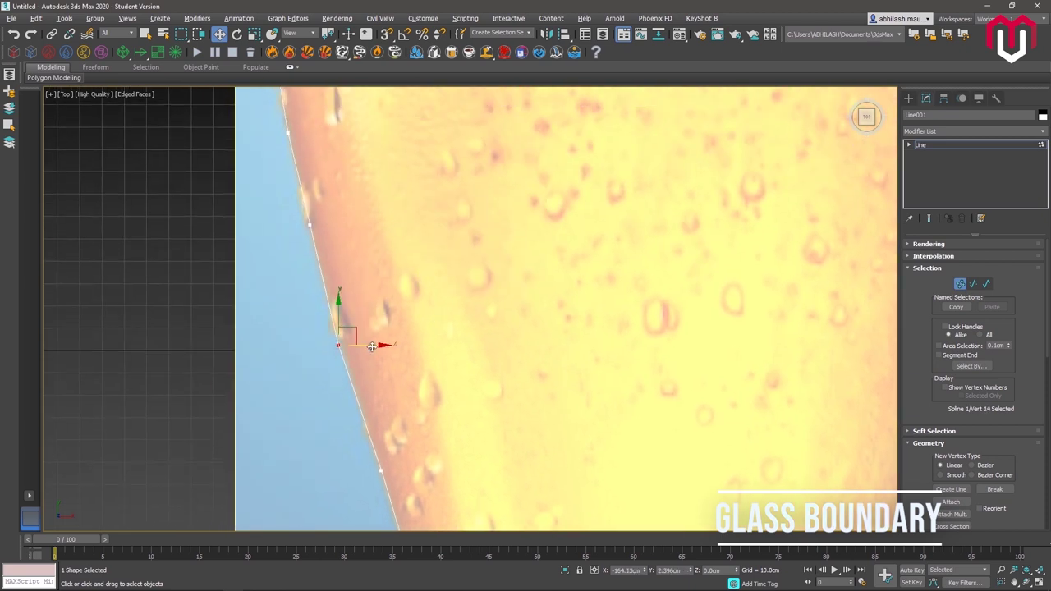
left_click_drag(372, 346, 375, 346)
middle_click_drag(392, 324, 431, 485)
middle_click_drag(380, 229, 386, 484)
middle_click_drag(425, 238, 426, 419)
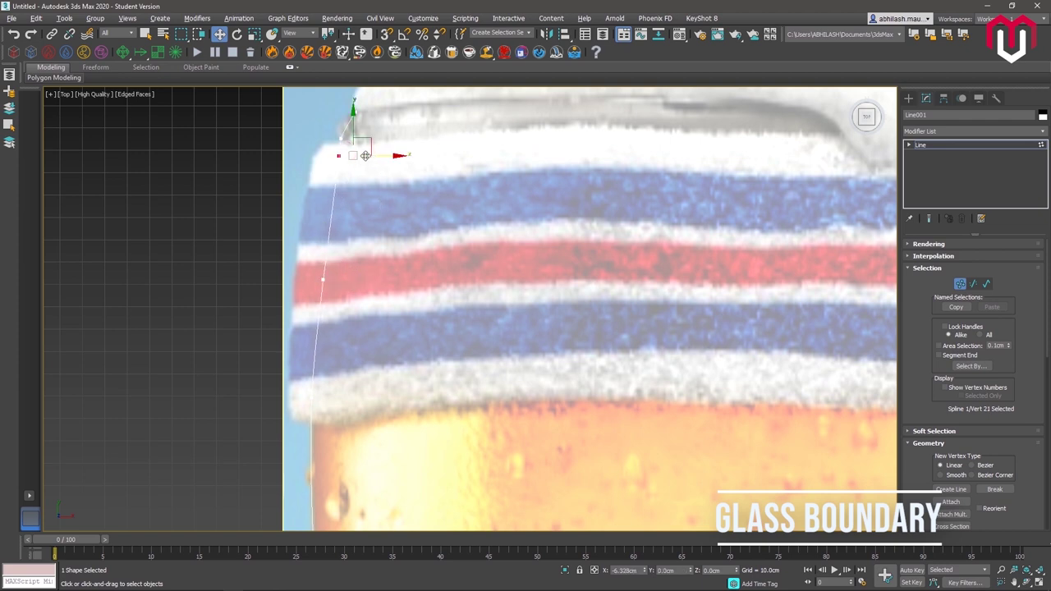
Step: Reposition the line's top vertices to match the glass rim and leave vertex editing
scroll(366, 148, "down", 2)
middle_click_drag(365, 115, 381, 279)
scroll(391, 270, "up", 7)
left_click_drag(339, 273, 369, 282)
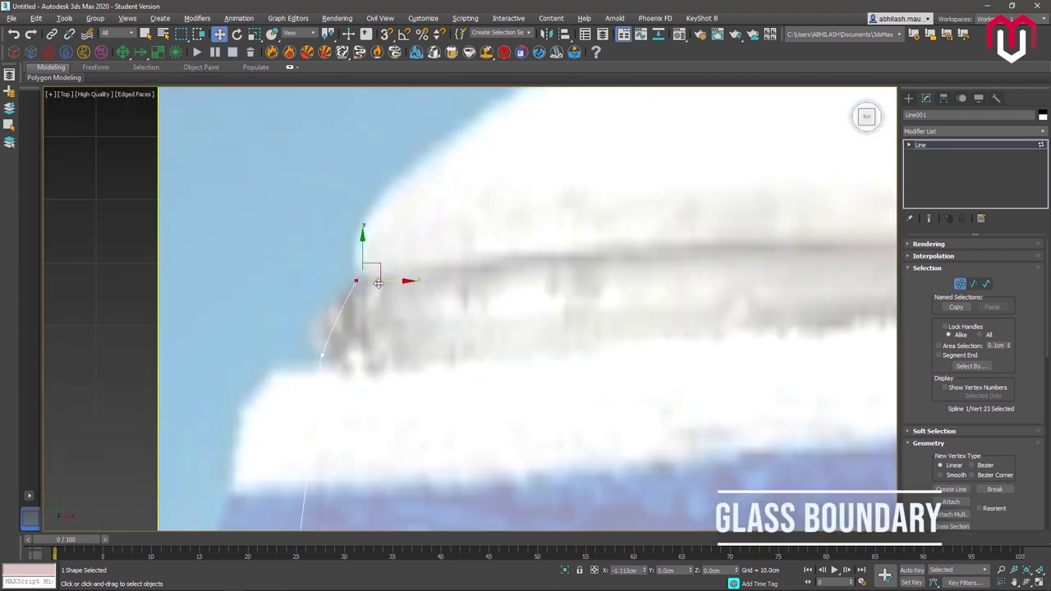
scroll(509, 362, "down", 8)
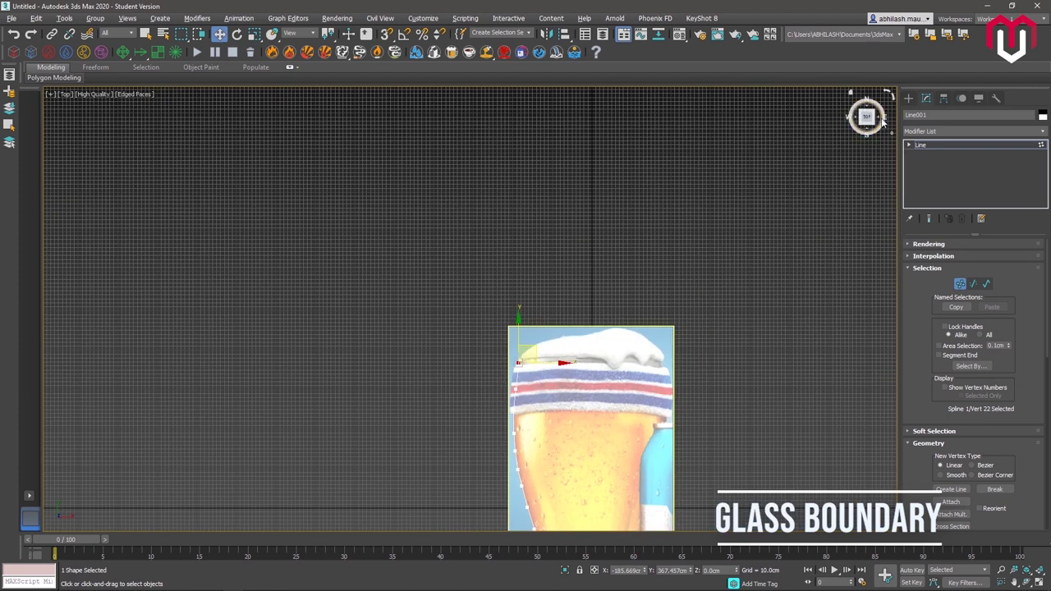
left_click(908, 99)
middle_click_drag(576, 509, 628, 360)
scroll(628, 359, "up", 1)
scroll(702, 349, "up", 1)
middle_click_drag(596, 266, 453, 49)
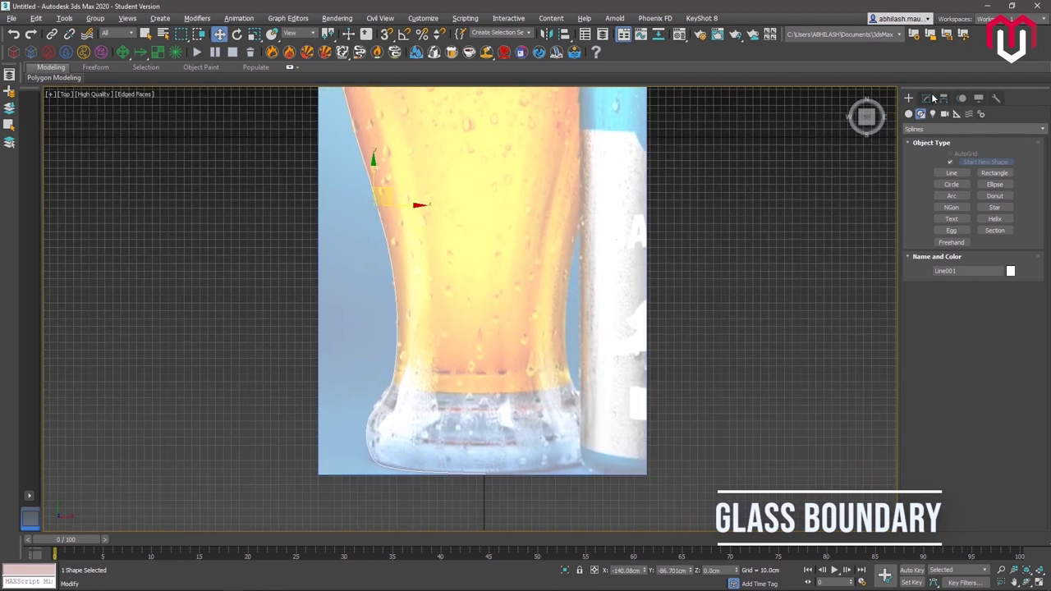
Step: Turn on snapping and try to move the traced line to the bottom centre of the reference image
left_click(943, 99)
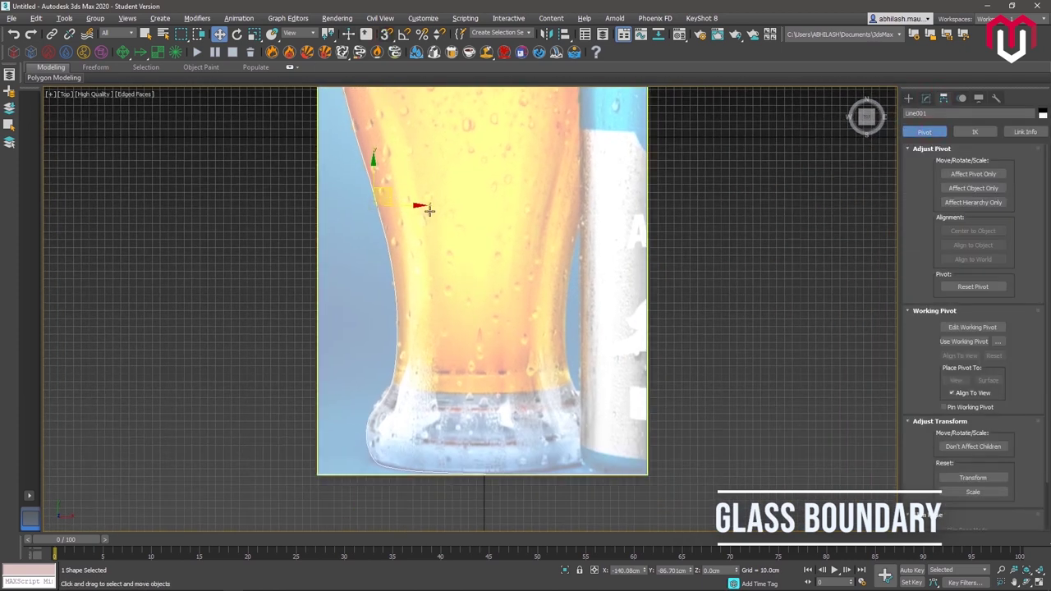
key("s")
left_click_drag(375, 204, 405, 202)
left_click_drag(480, 464, 484, 475)
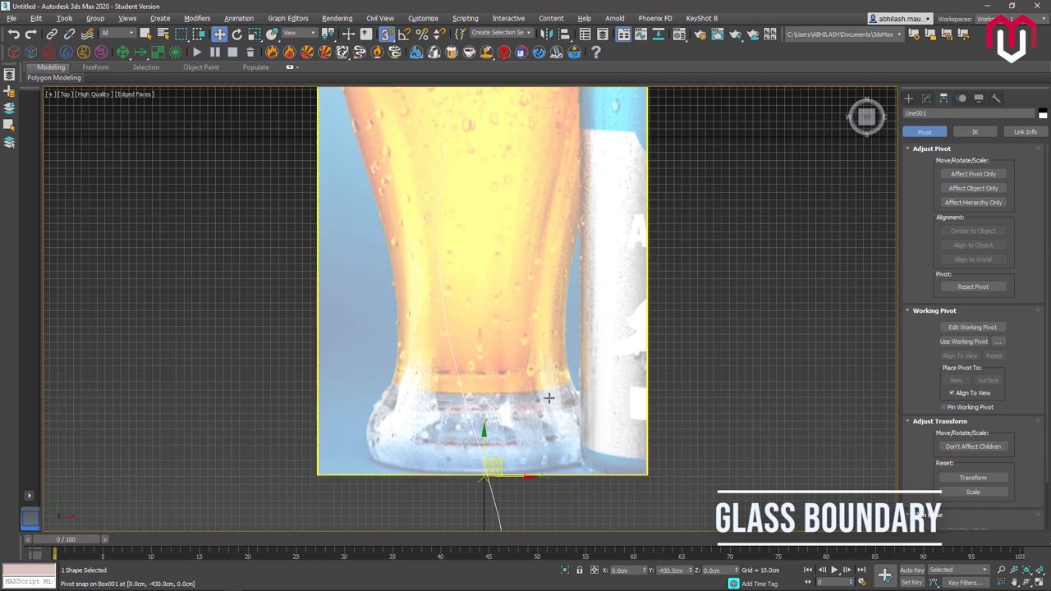
key("ctrl+z")
left_click(984, 177)
left_click(907, 97)
left_click(926, 98)
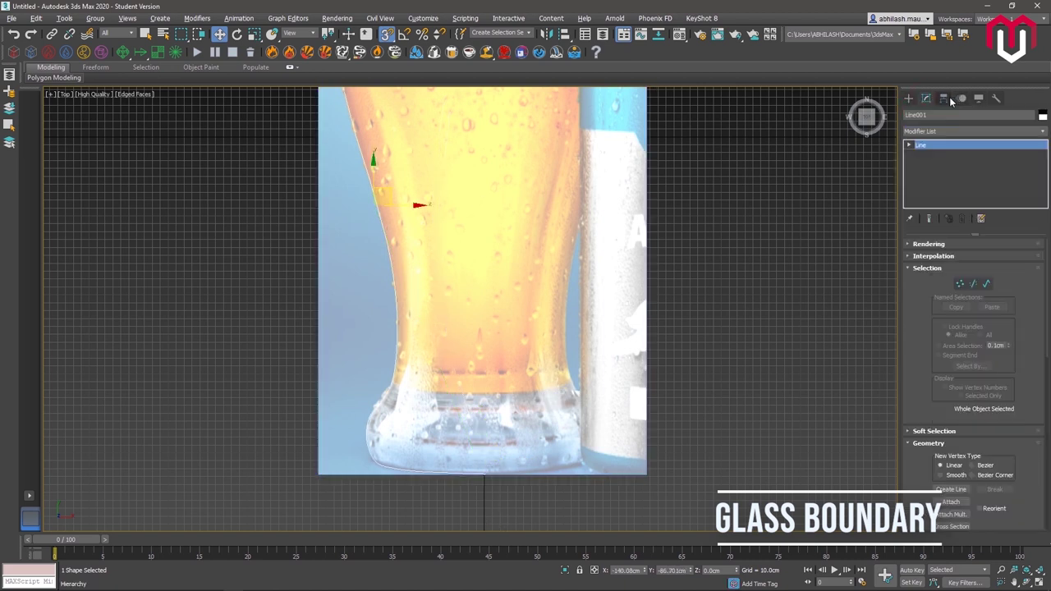
left_click(943, 98)
left_click(975, 174)
left_click(389, 188)
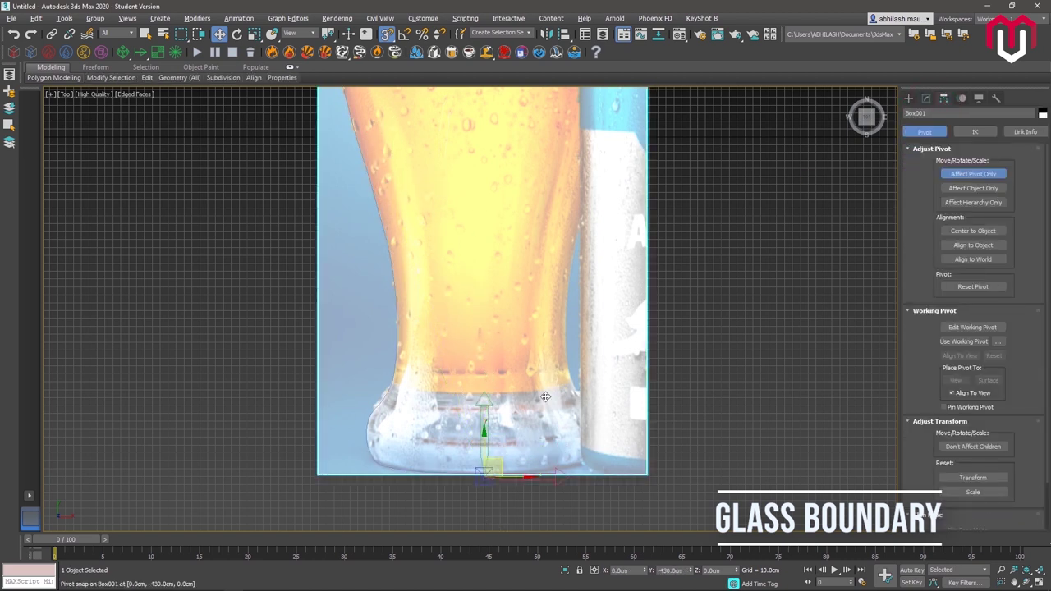
left_click(926, 97)
left_click(942, 130)
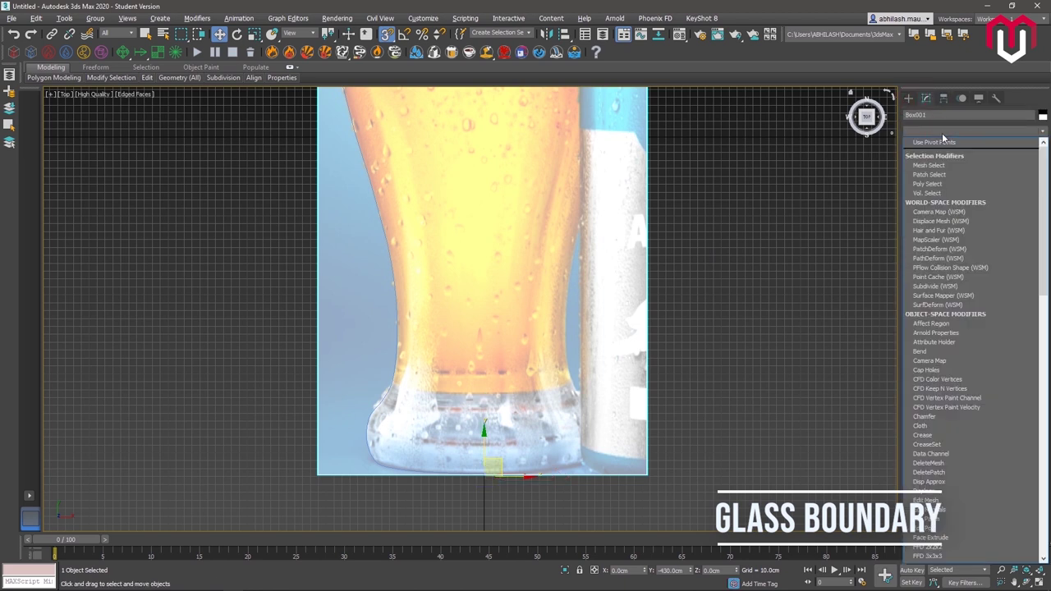
key("l")
left_click(846, 206)
left_click(908, 98)
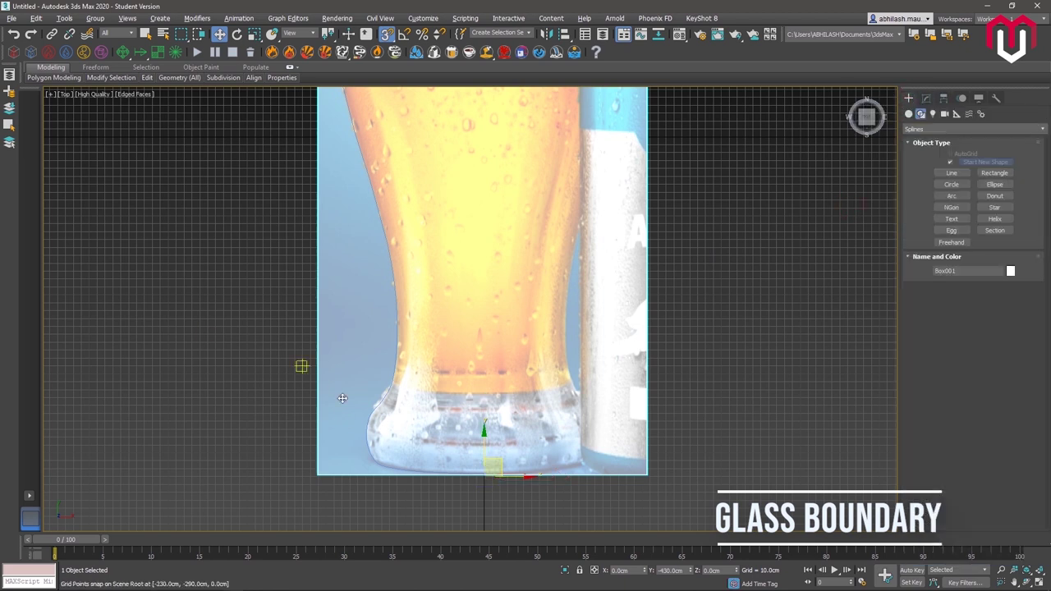
left_click(219, 34)
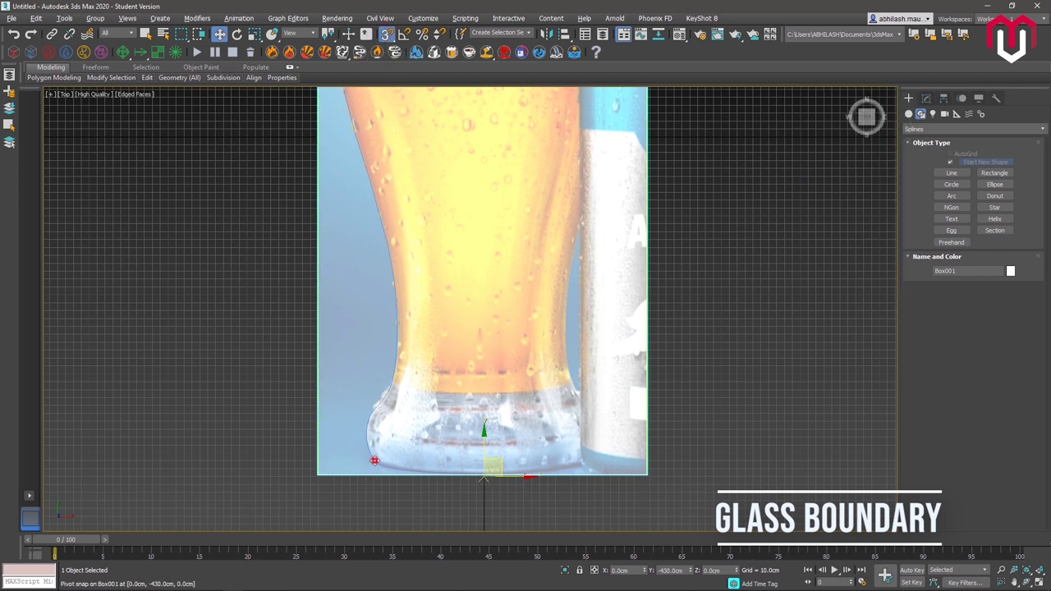
Step: Select Line001 from the scene's object list and move only its pivot to the bottom centre of the reference image
left_click(10, 75)
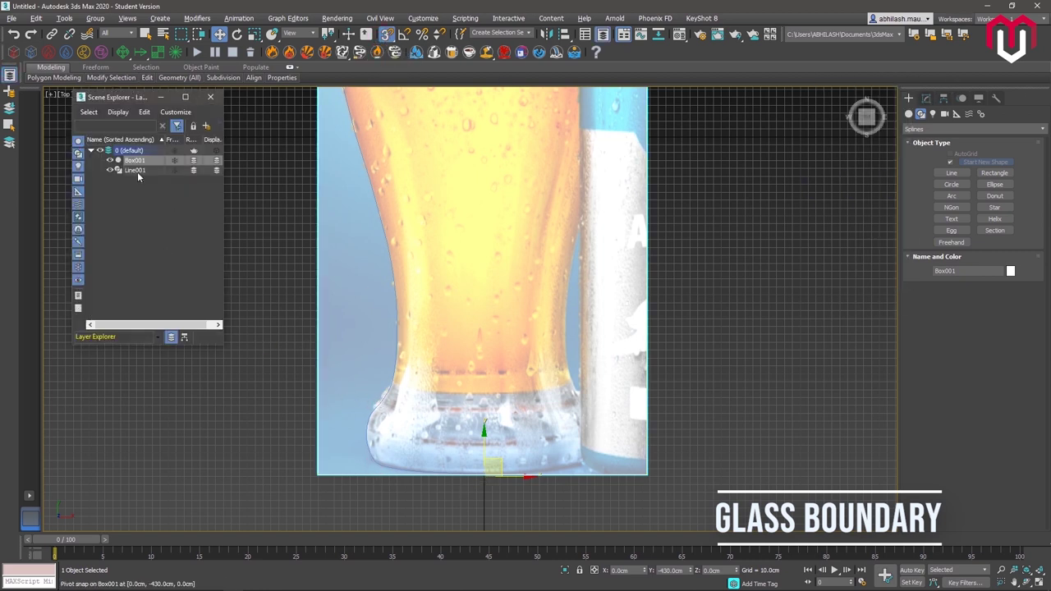
left_click(137, 171)
left_click(962, 99)
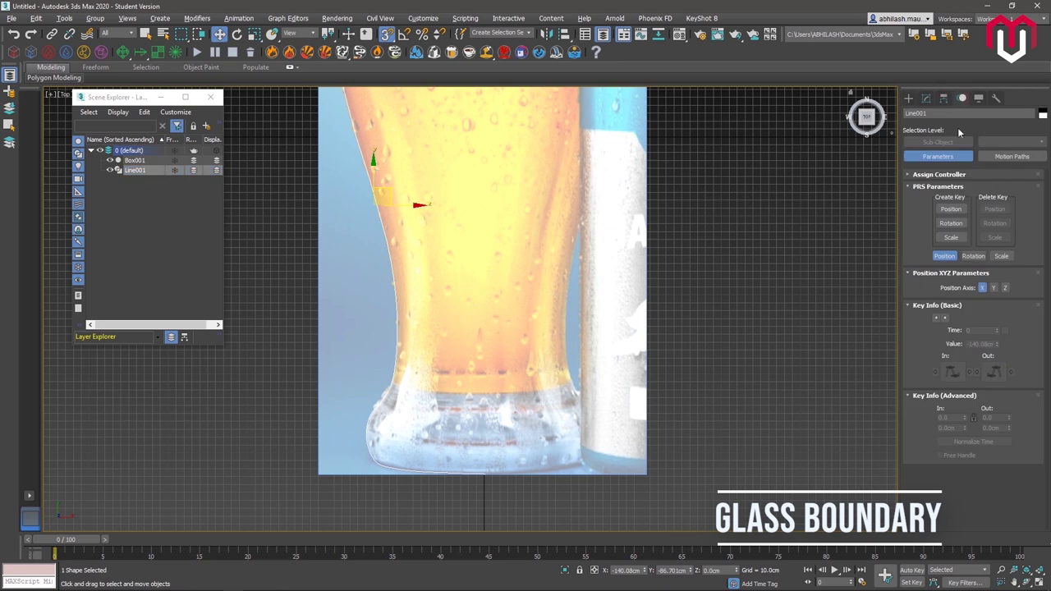
left_click(943, 98)
left_click(955, 173)
left_click_drag(375, 199, 463, 427)
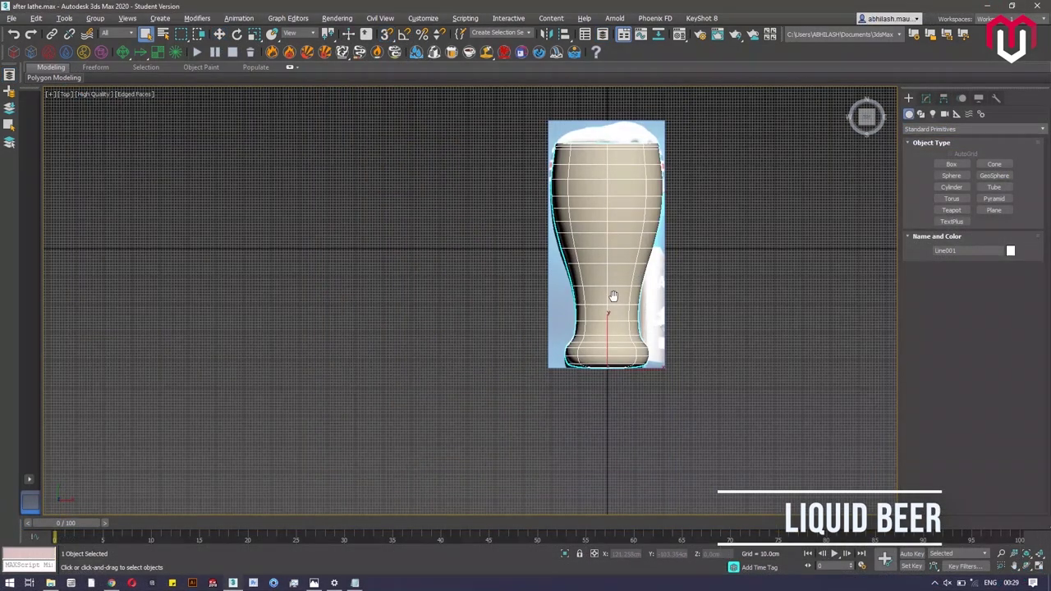
Step: Set the Lathe modifier's segments to 6 and convert the glass to an Editable Poly
middle_click_drag(613, 296, 507, 352)
scroll(495, 365, "up", 4)
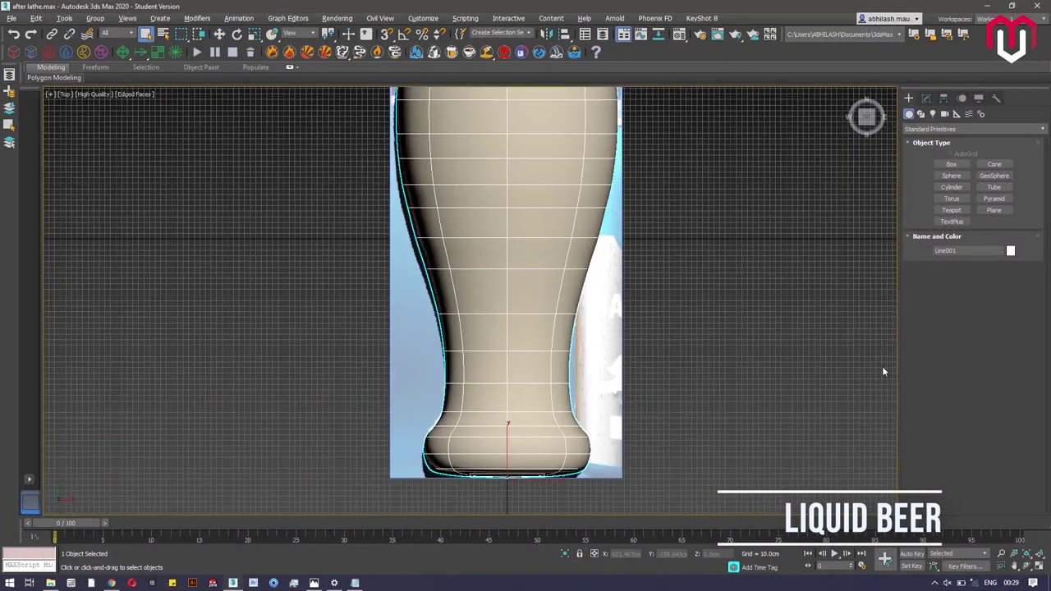
scroll(568, 389, "down", 2)
left_click(926, 98)
scroll(556, 463, "up", 5)
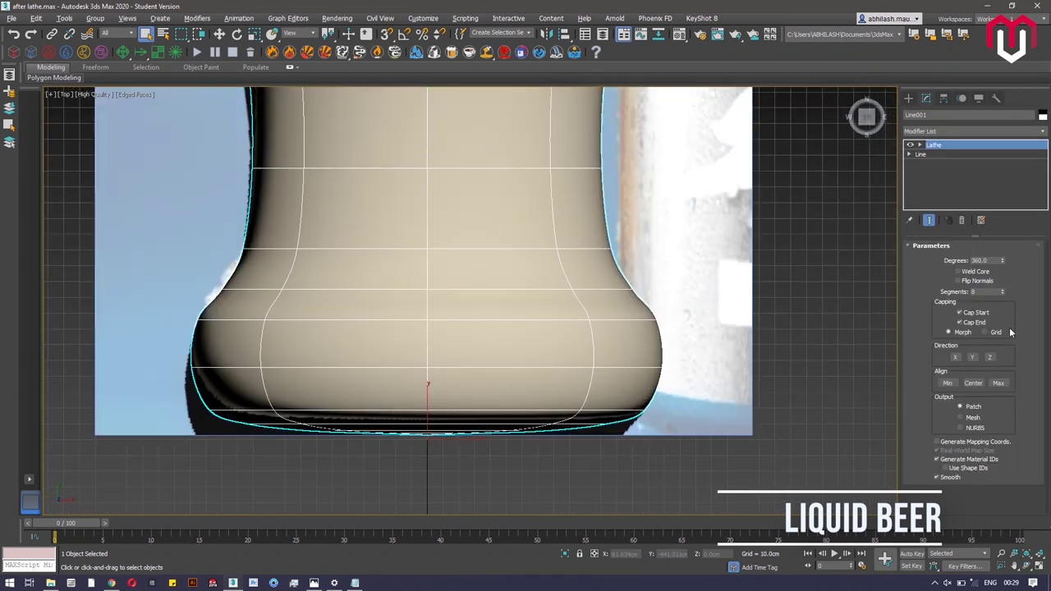
left_click_drag(1002, 292, 1003, 279)
right_click(536, 361)
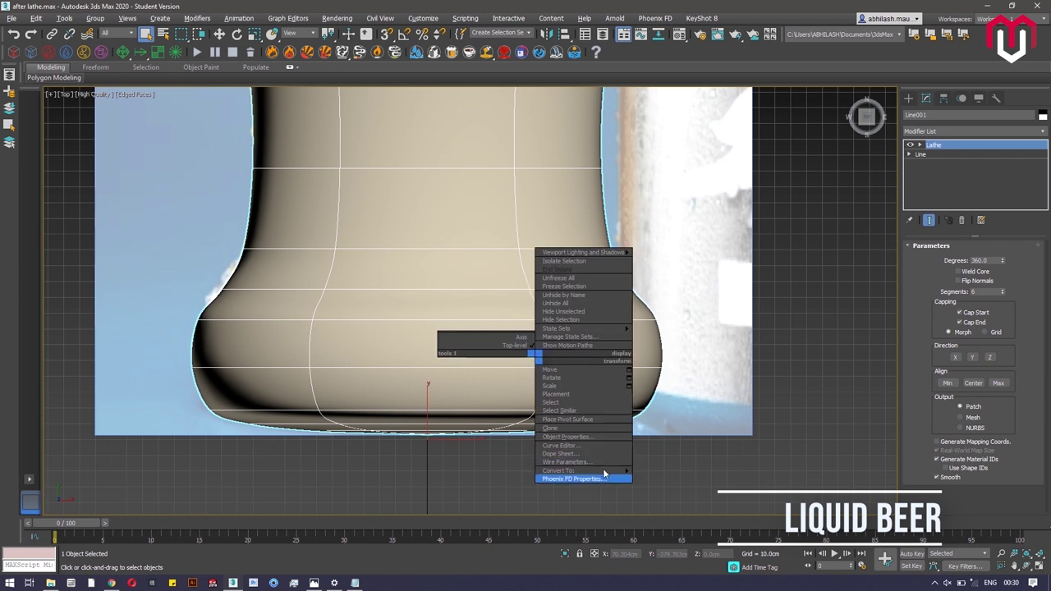
left_click(648, 482)
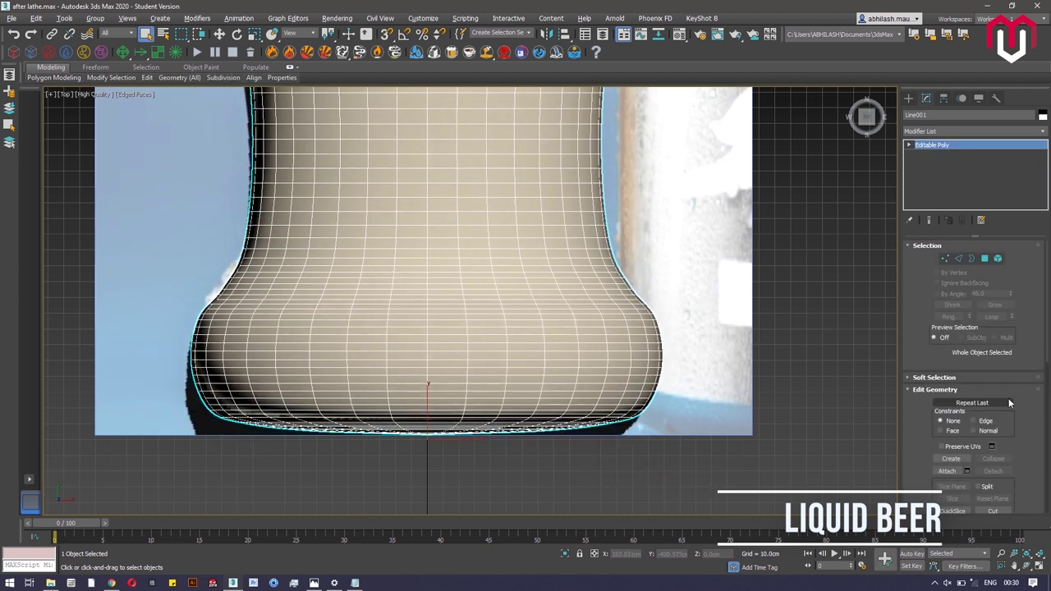
Step: Check the reference photo and select all polygons of the glass's flared base up to the narrow waist
scroll(307, 390, "down", 2)
scroll(301, 389, "up", 2)
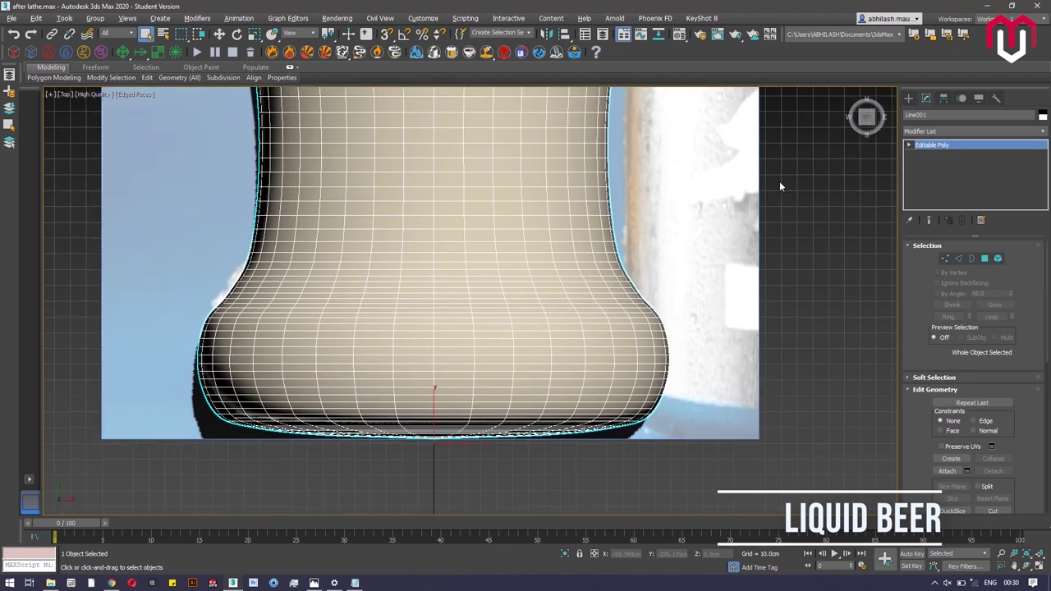
left_click(984, 258)
key("alt+Tab")
key("alt+Tab")
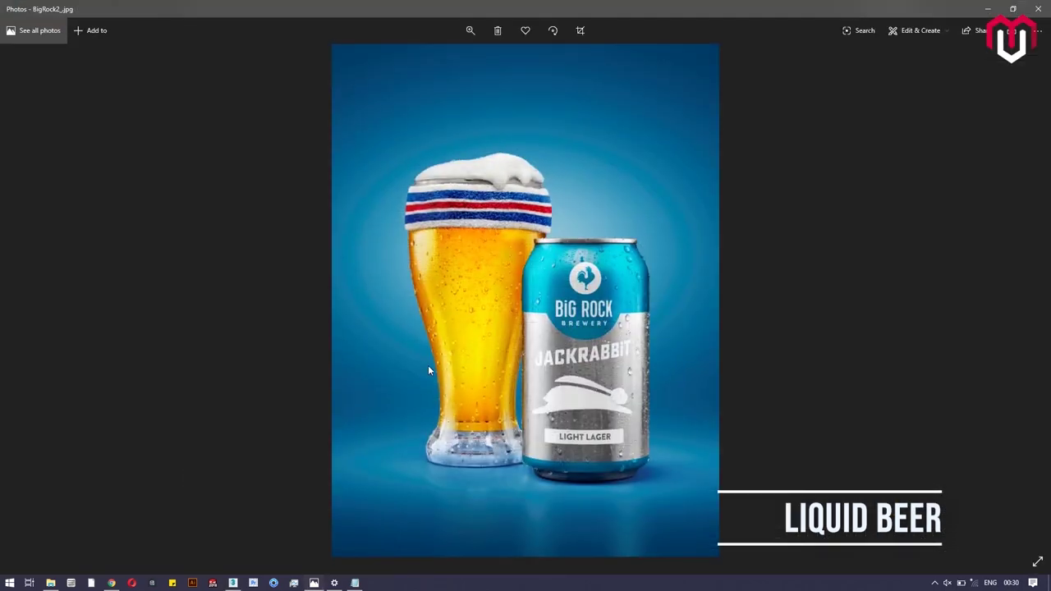
key("alt+Tab")
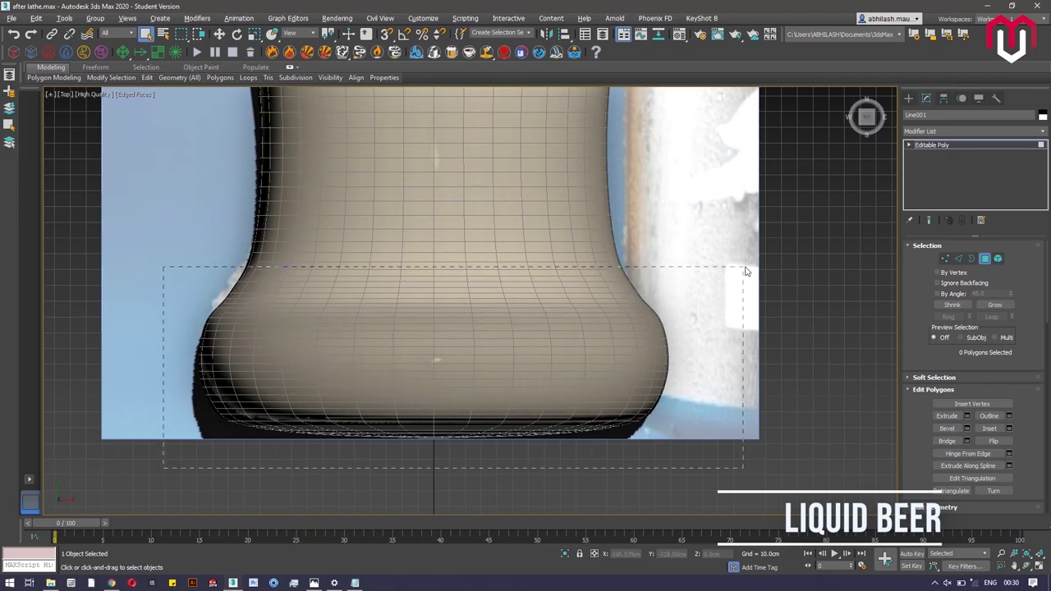
left_click_drag(746, 260, 748, 263)
Step: Detach the selected base polygons as a separate object named "bottom port"
scroll(1046, 293, "down", 7)
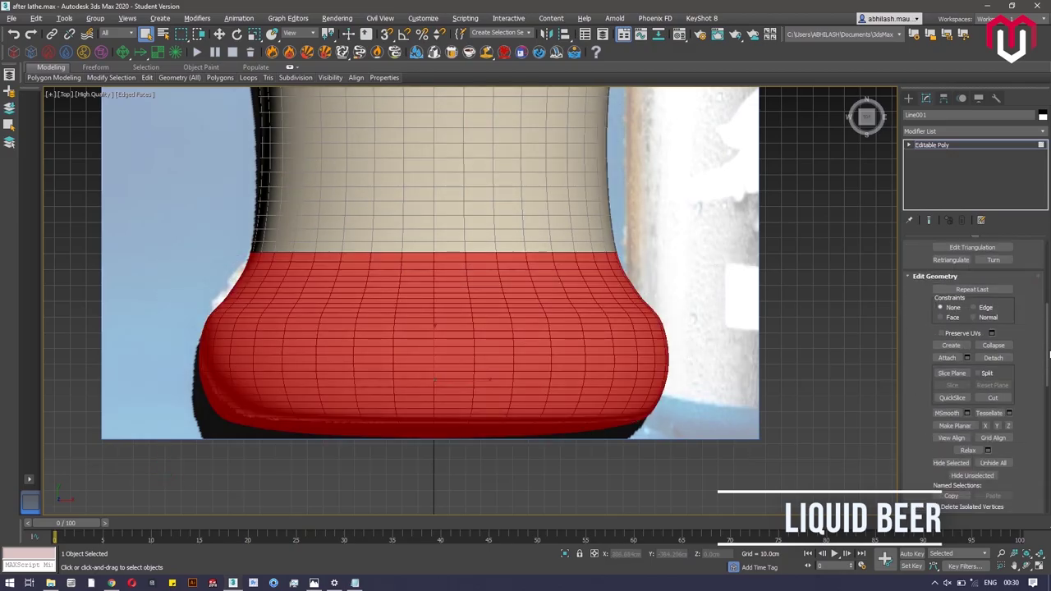
left_click(994, 321)
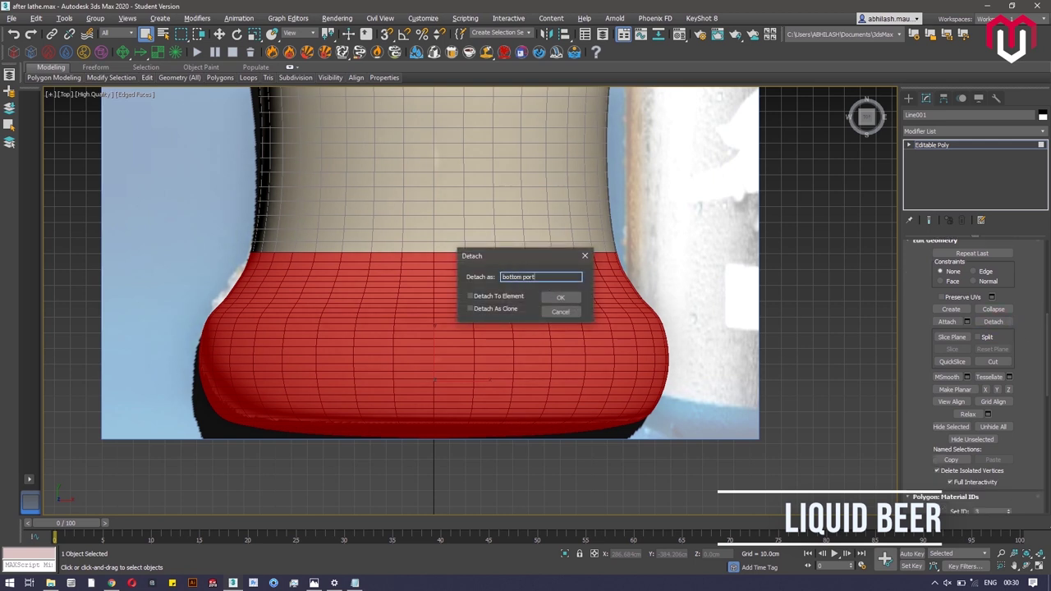
key("alt+Tab")
key("alt+Tab")
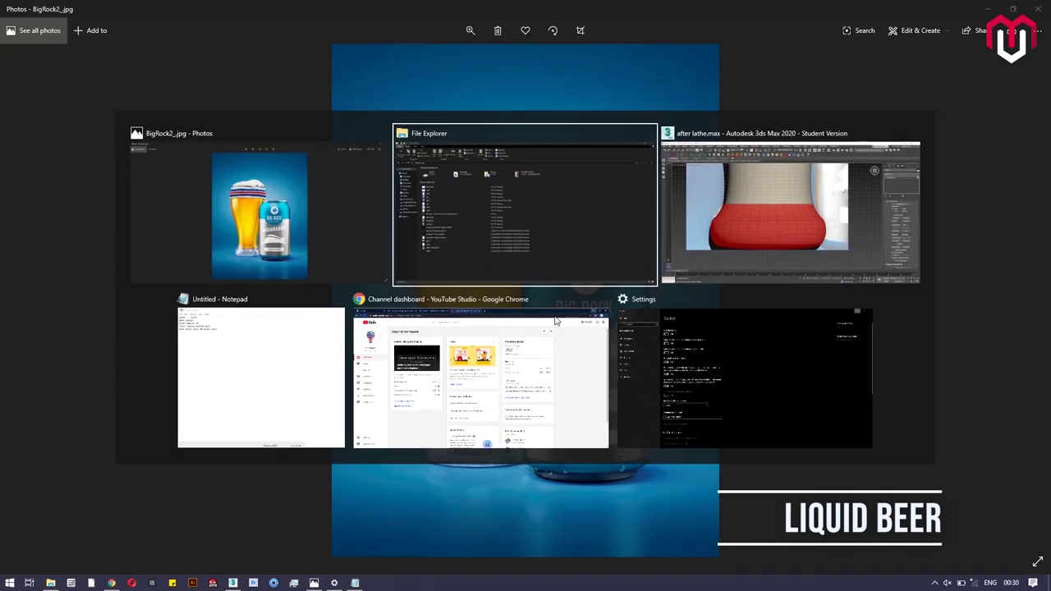
left_click(561, 297)
Step: Cap the open border at the bottom of the upper glass part and leave border editing
scroll(429, 274, "up", 3)
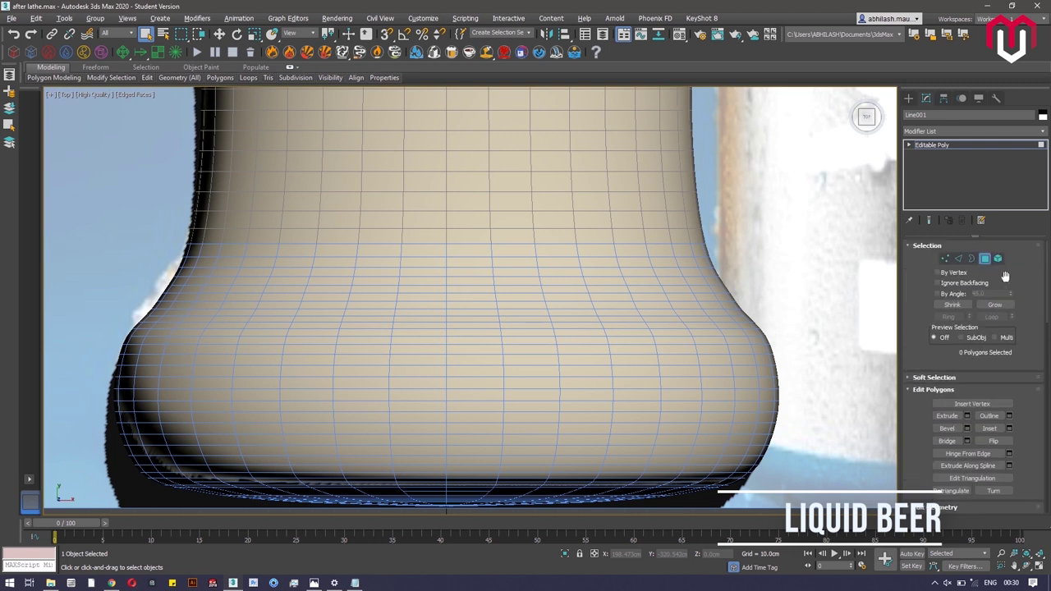
key("3")
scroll(1029, 472, "down", 2)
scroll(600, 312, "down", 6)
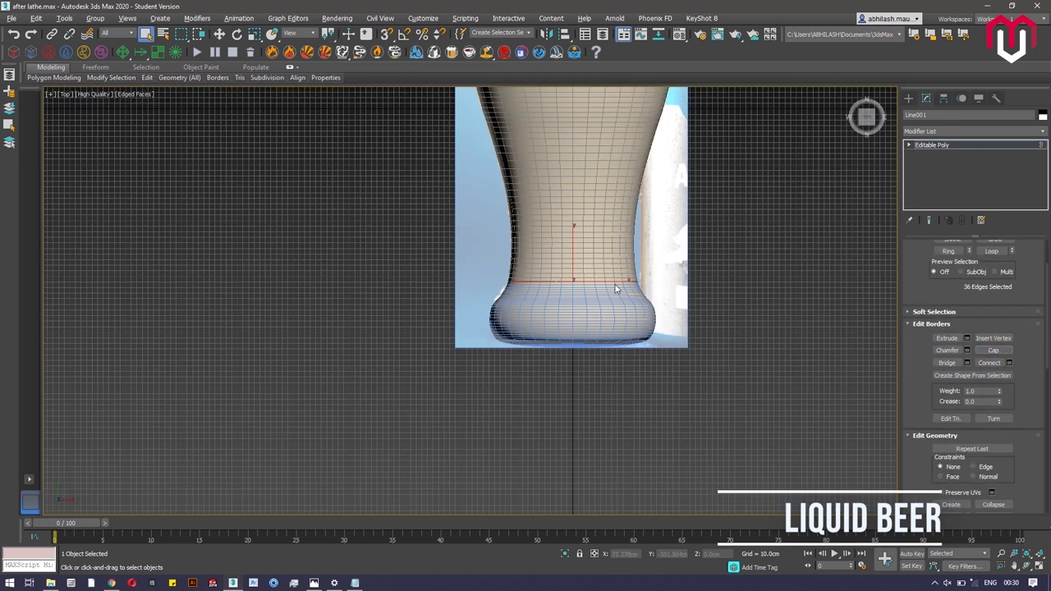
left_click(908, 98)
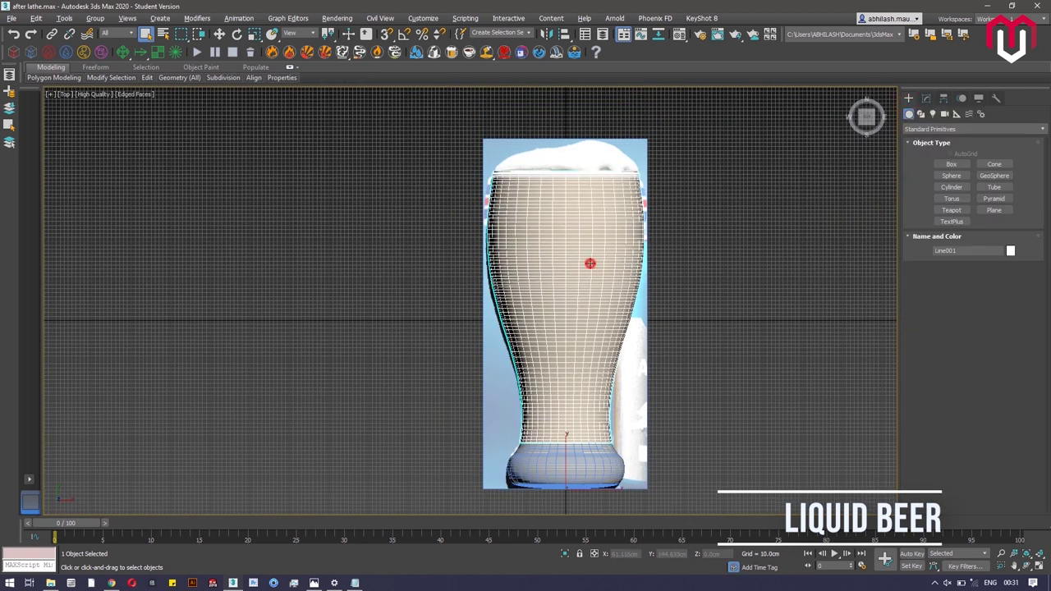
Step: Switch to a two-viewport layout, set the orthographic view to Default Shading, and hide the reference image box
left_click(30, 479)
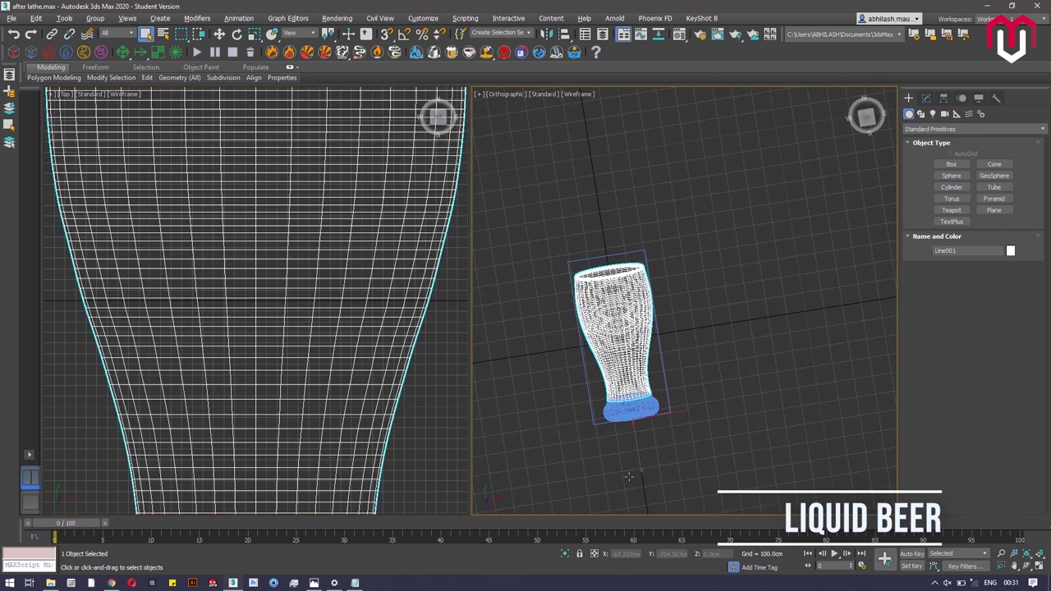
left_click(577, 95)
left_click(608, 105)
left_click(647, 370)
right_click(645, 367)
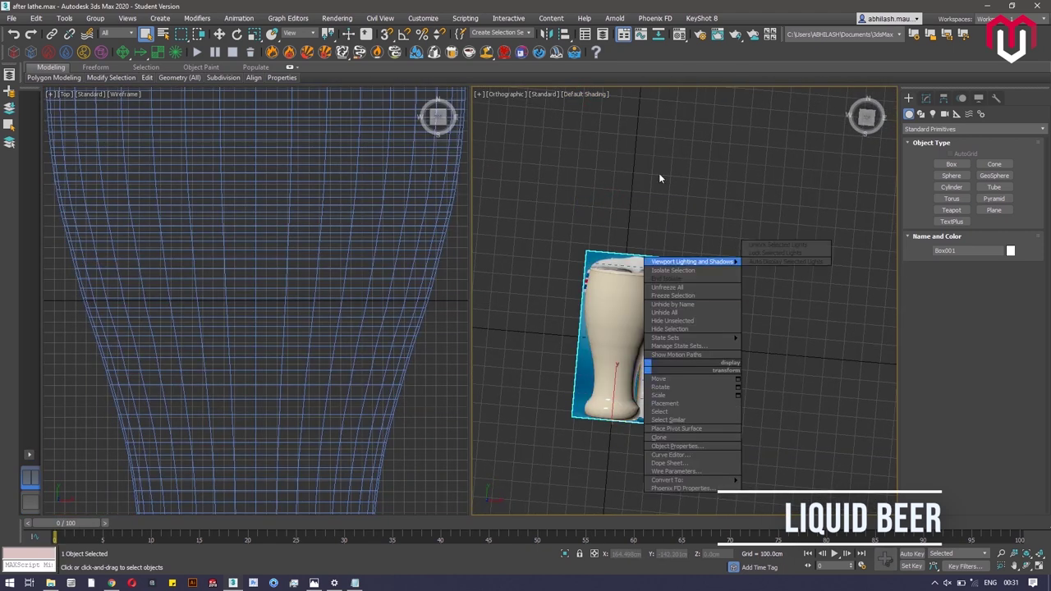
left_click(9, 74)
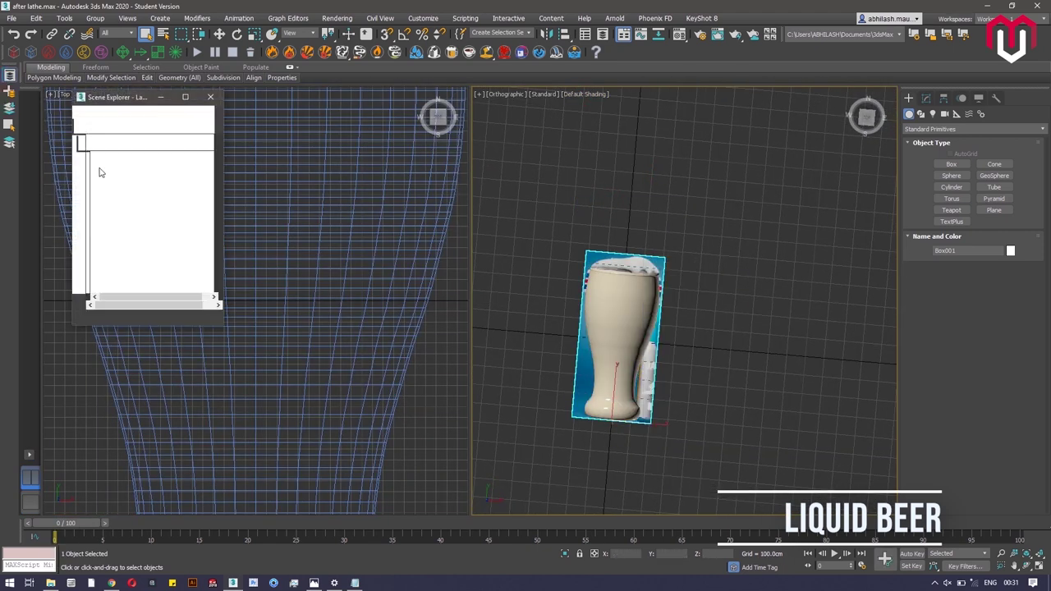
Step: Display edged faces in the shaded viewport and set it to the Top view
left_click(581, 95)
left_click(609, 218)
middle_click_drag(689, 408, 680, 392, "alt")
key("t")
scroll(302, 290, "down", 4)
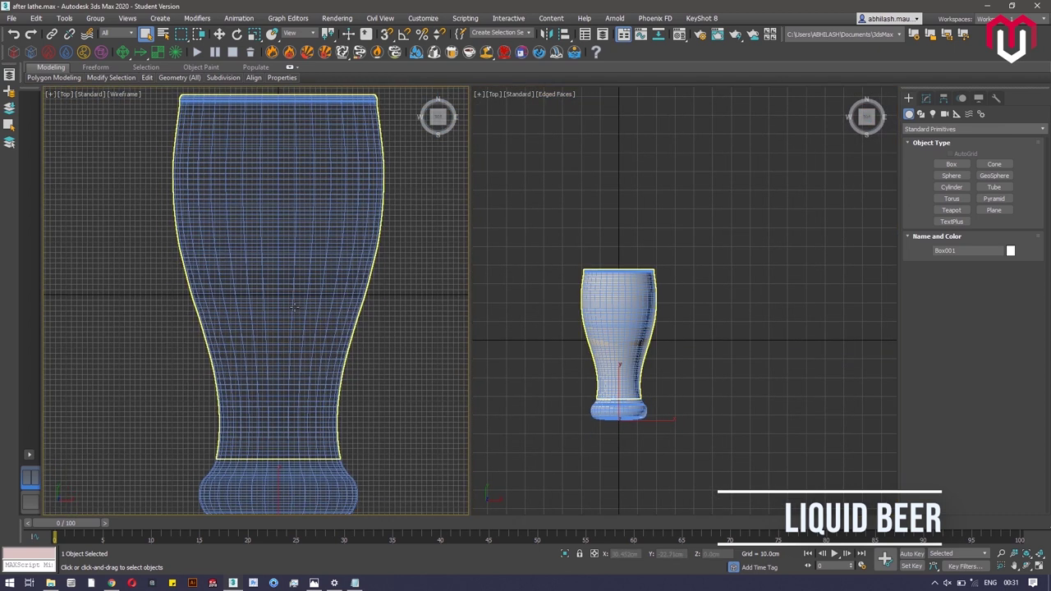
Step: Apply a Shell modifier to the upper part of the glass
left_click(301, 291)
left_click(927, 99)
left_click(973, 131)
left_click(1005, 300)
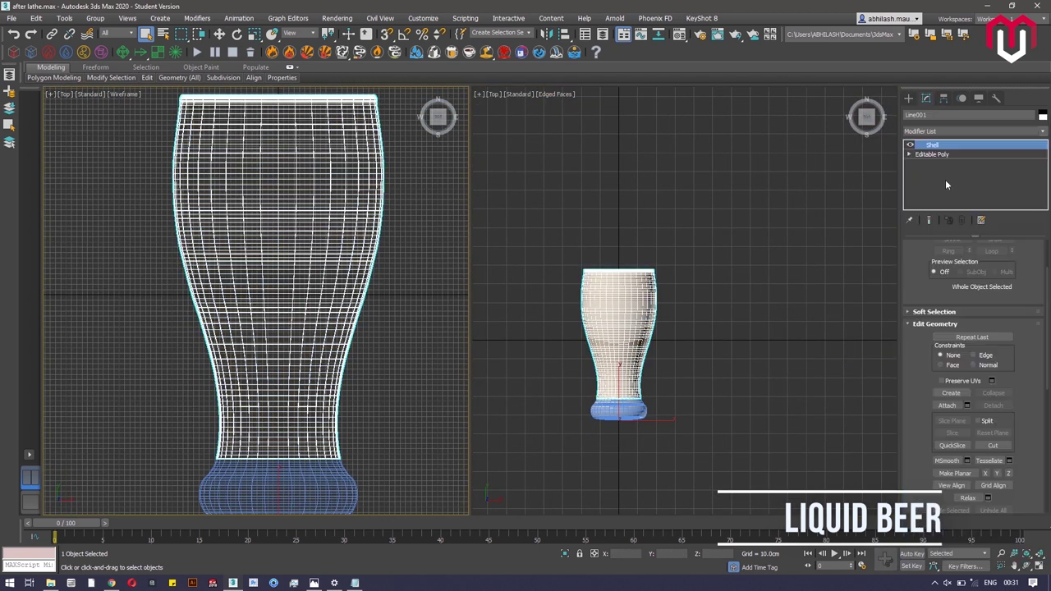
Step: Set the Shell modifier's outer amount to 3.29 cm
scroll(1012, 299, "up", 2)
left_click_drag(1008, 274, 1002, 558)
scroll(262, 463, "up", 6)
scroll(234, 455, "down", 3)
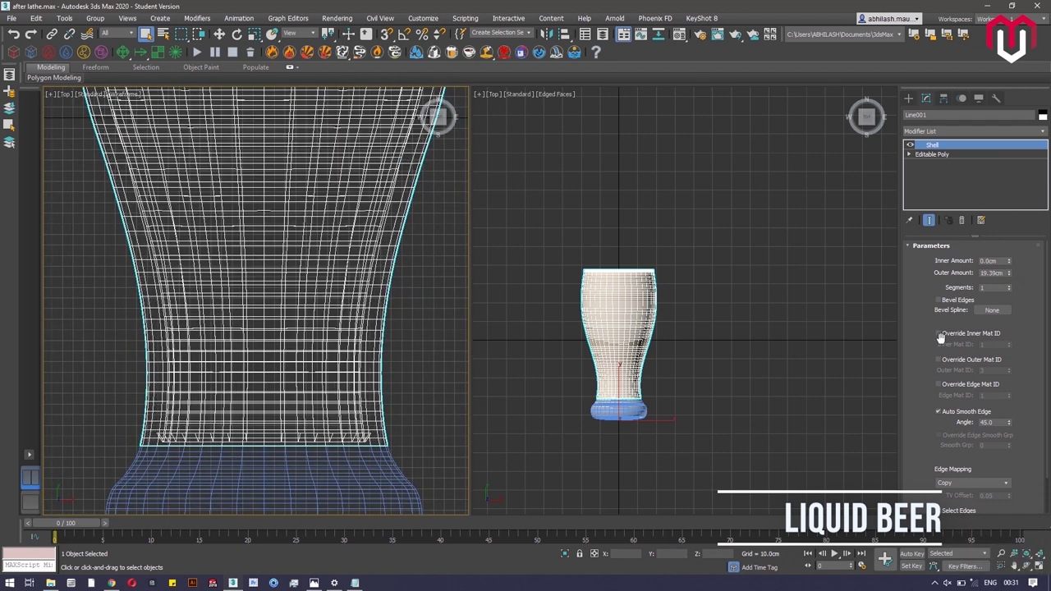
left_click_drag(1008, 276, 461, 4)
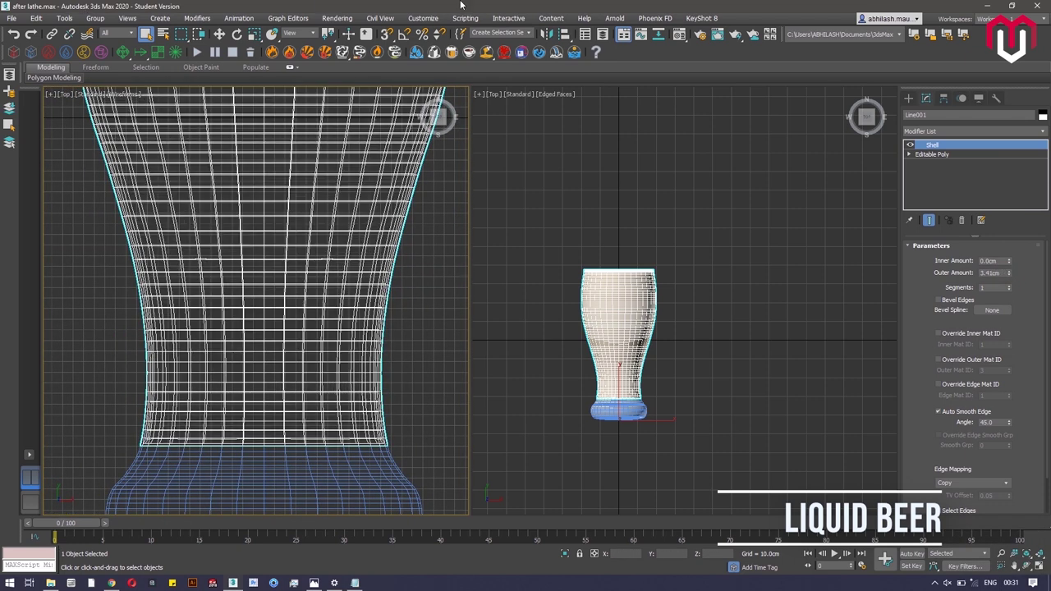
scroll(526, 156, "down", 2)
scroll(410, 197, "down", 2)
middle_click_drag(413, 199, 449, 435)
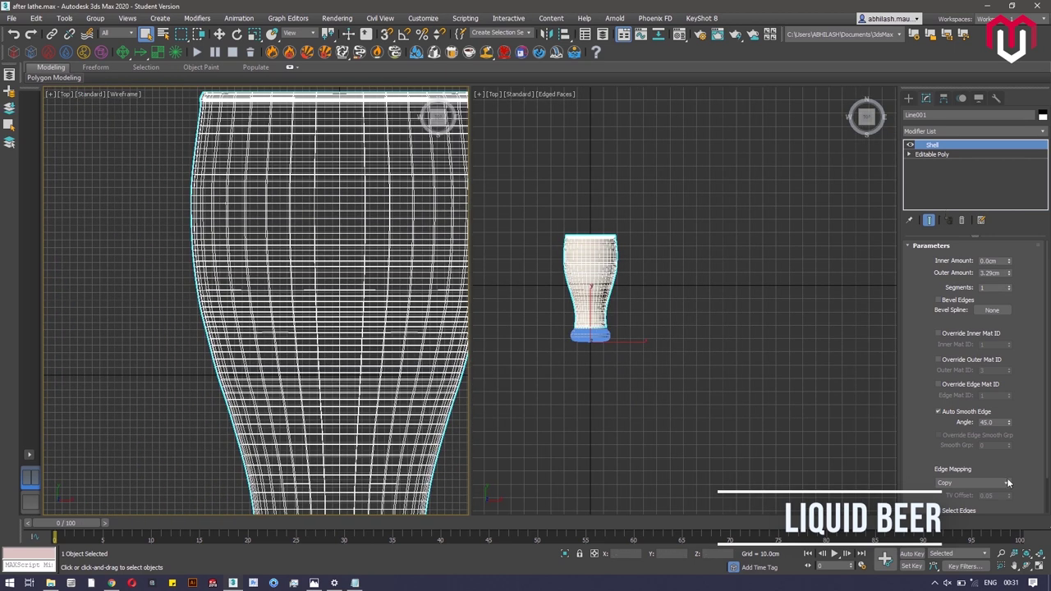
Step: Enable Select Outer Faces on the Shell modifier and convert the glass to an Editable Poly
scroll(984, 493, "down", 2)
left_click(979, 490)
scroll(386, 187, "down", 3)
middle_click_drag(386, 187, 368, 207, "alt")
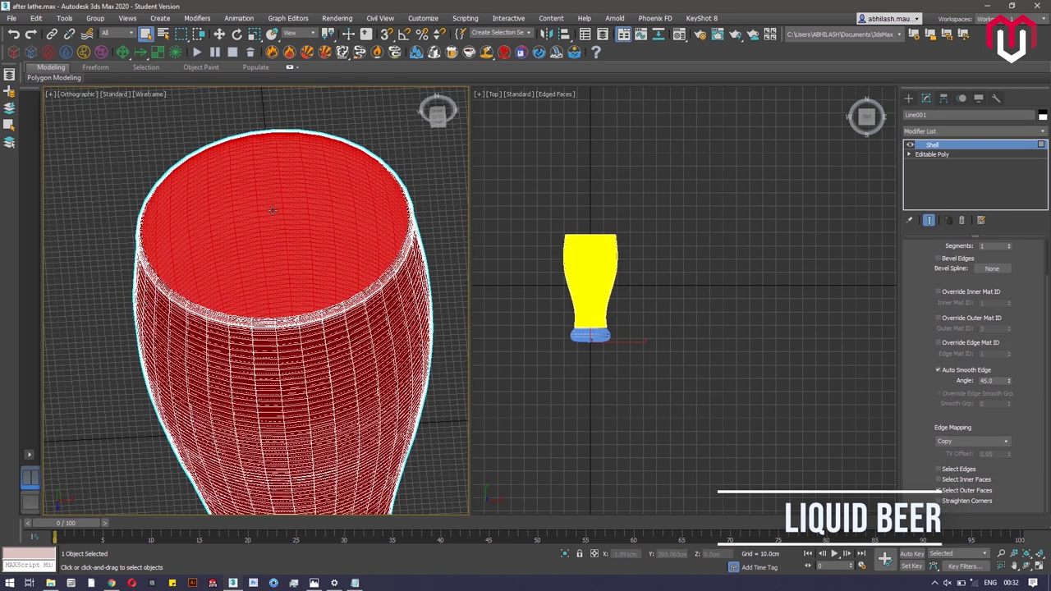
right_click(368, 207)
mouse_move(342, 323)
left_click(406, 328)
Step: Detach the selected shell faces of the glass as a separate object named liquid
scroll(989, 349, "down", 5)
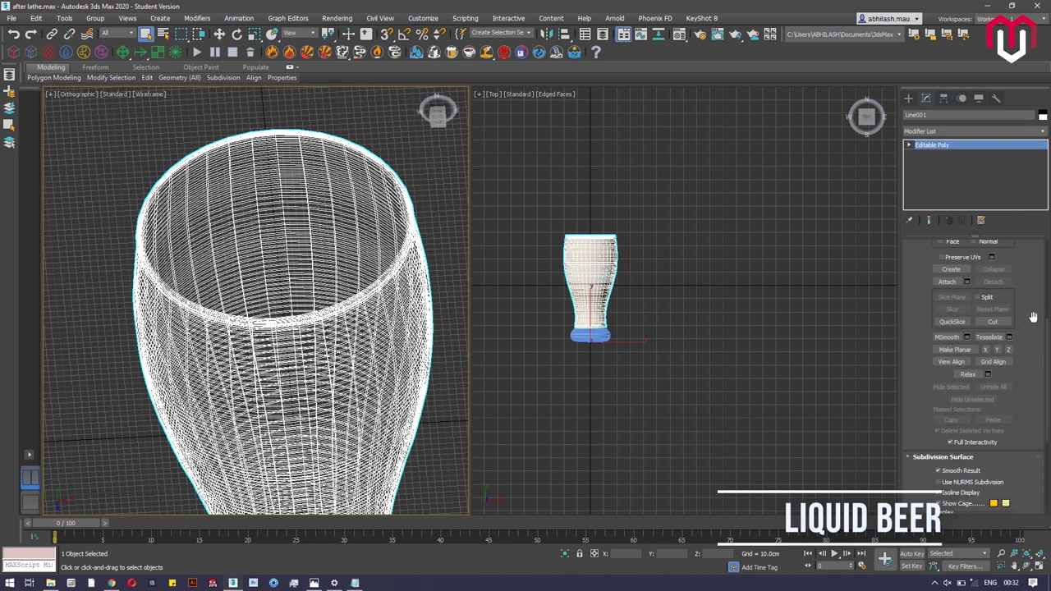
left_click(908, 97)
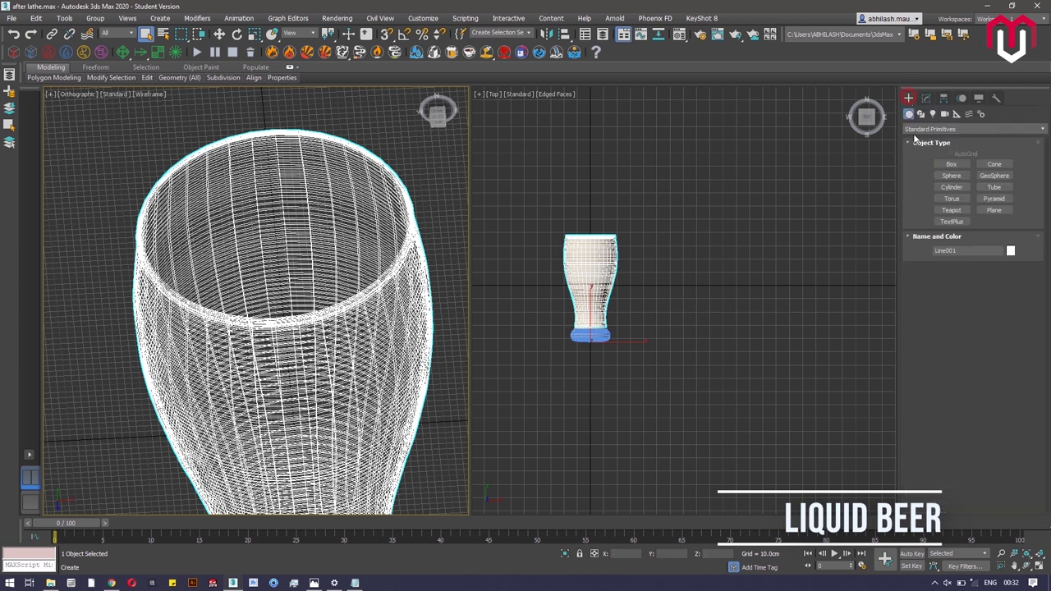
left_click(927, 98)
scroll(1030, 299, "up", 4)
left_click(999, 257)
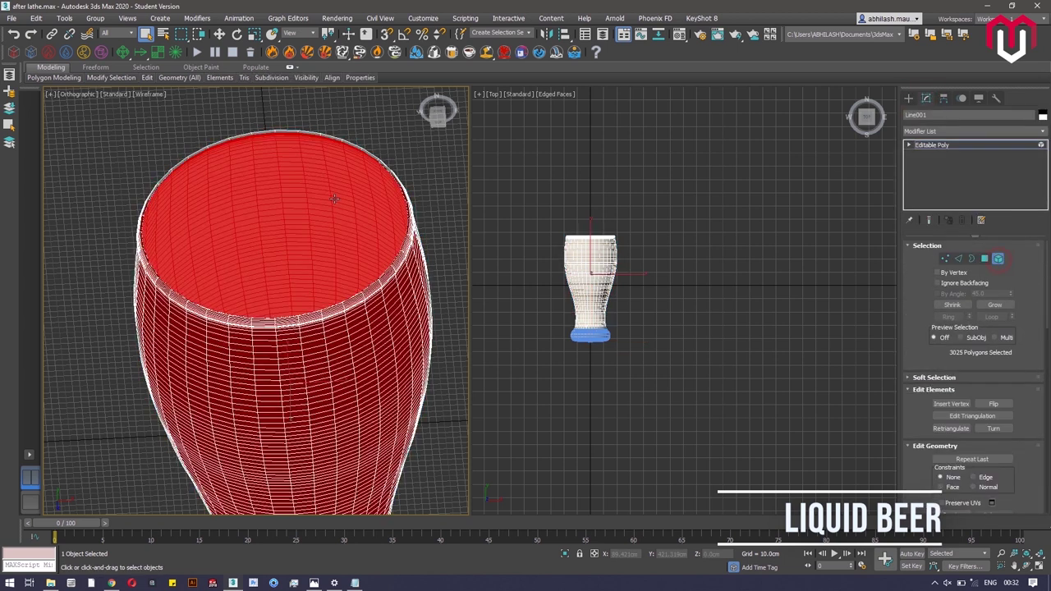
scroll(1038, 399, "down", 2)
scroll(1037, 399, "down", 1)
left_click(993, 428)
type("liqui")
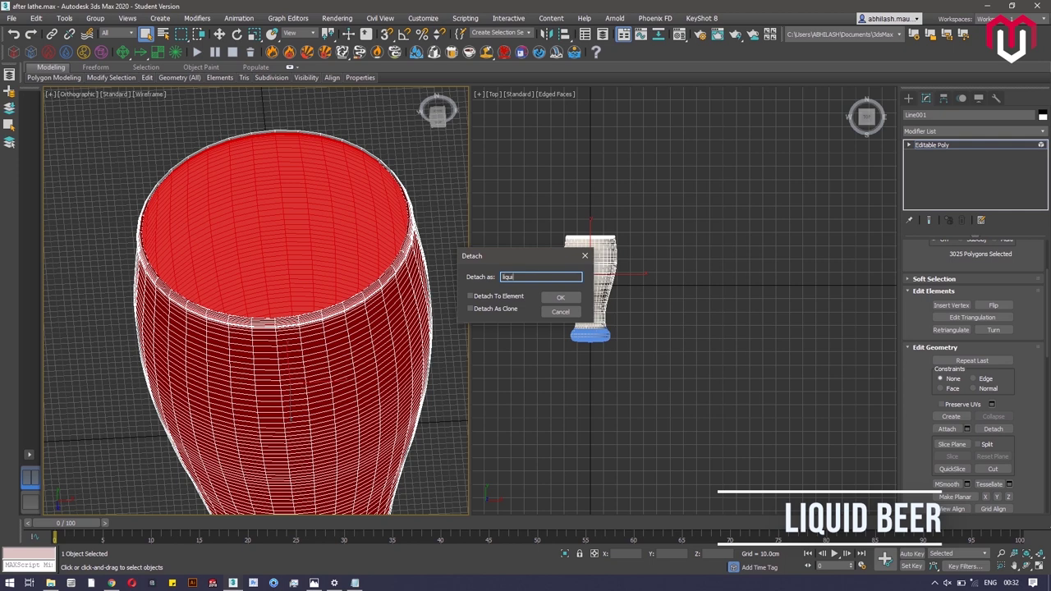
type("d")
left_click(560, 297)
left_click(931, 144)
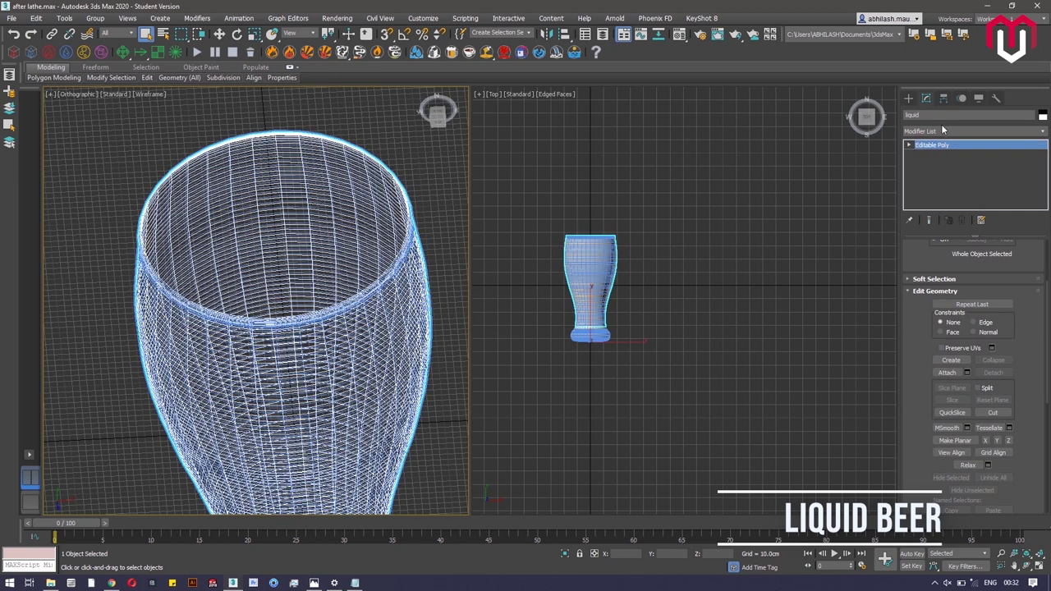
Step: Select the liquid object and apply a TurboSmooth modifier with 2 iterations
scroll(596, 246, "up", 8)
scroll(628, 229, "down", 4)
middle_click_drag(628, 230, 656, 284, "alt")
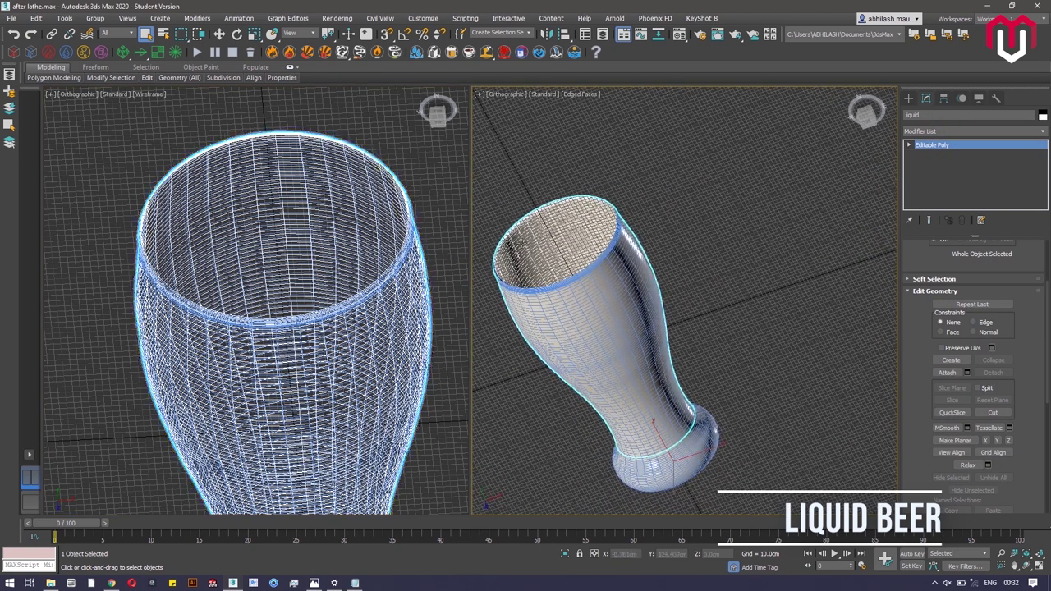
scroll(566, 254, "up", 4)
middle_click_drag(566, 255, 685, 279)
left_click(602, 33)
left_click(152, 180)
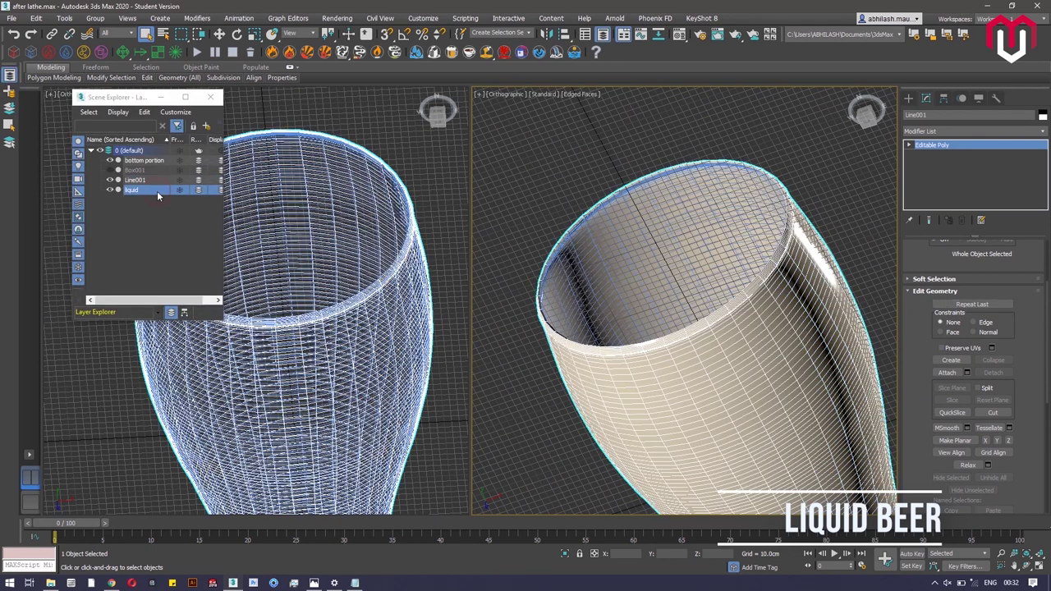
left_click(157, 190)
left_click(952, 130)
type("tu")
key("Return")
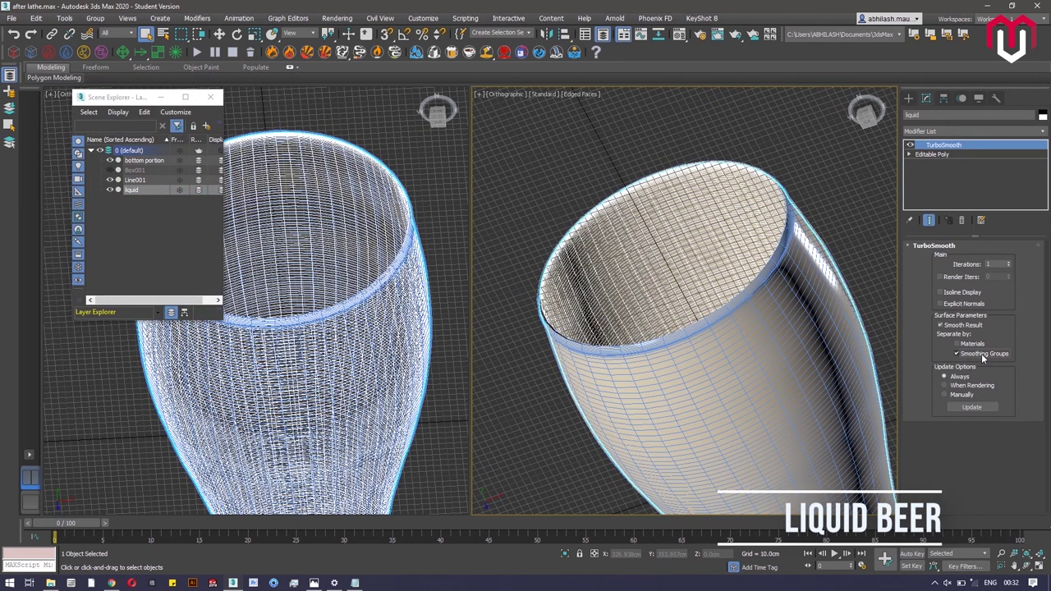
left_click(908, 98)
Step: Apply a TurboSmooth modifier to the bottom portion of the glass and raise its iterations
left_click(146, 160)
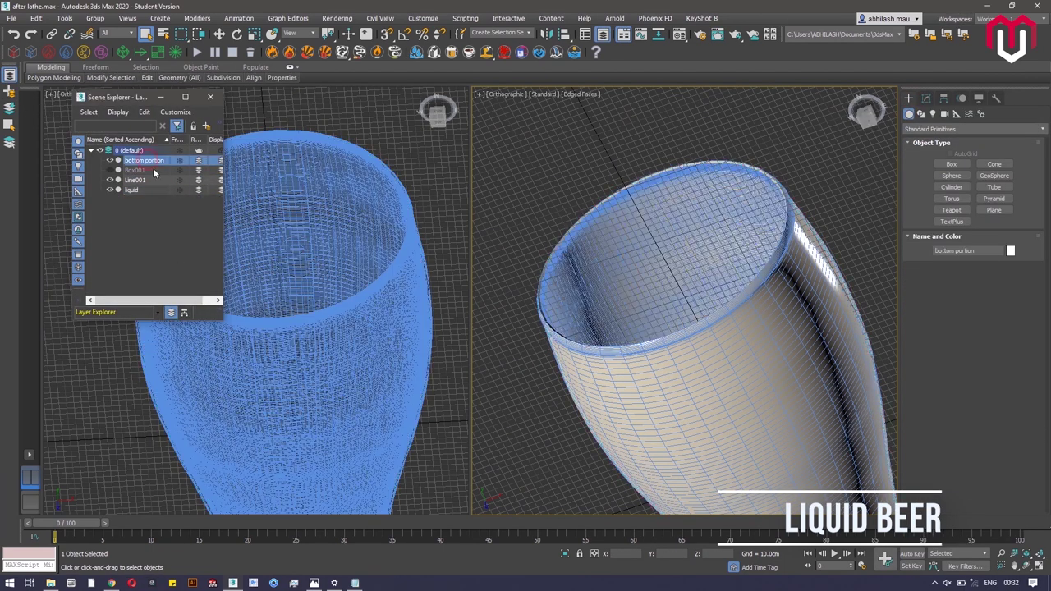
middle_click_drag(755, 492, 720, 414)
scroll(721, 415, "up", 3)
left_click(926, 99)
left_click(940, 132)
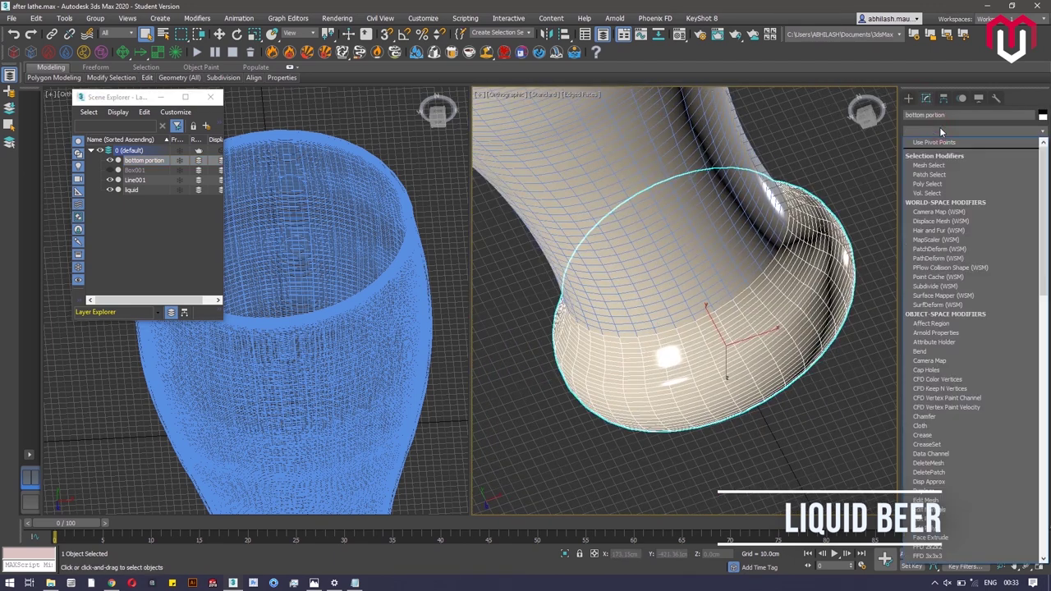
type("tu")
key("Return")
left_click(1011, 263)
left_click(908, 99)
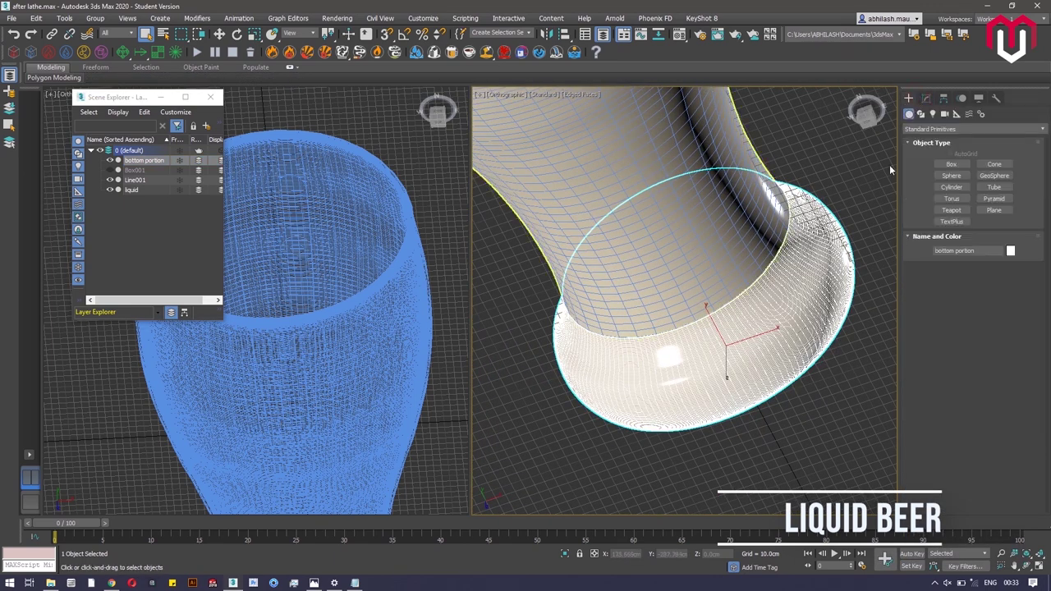
Step: Apply a TurboSmooth modifier with 2 iterations to the upper glass body, Line001
scroll(748, 205, "down", 4)
middle_click_drag(748, 206, 782, 322)
left_click(778, 317)
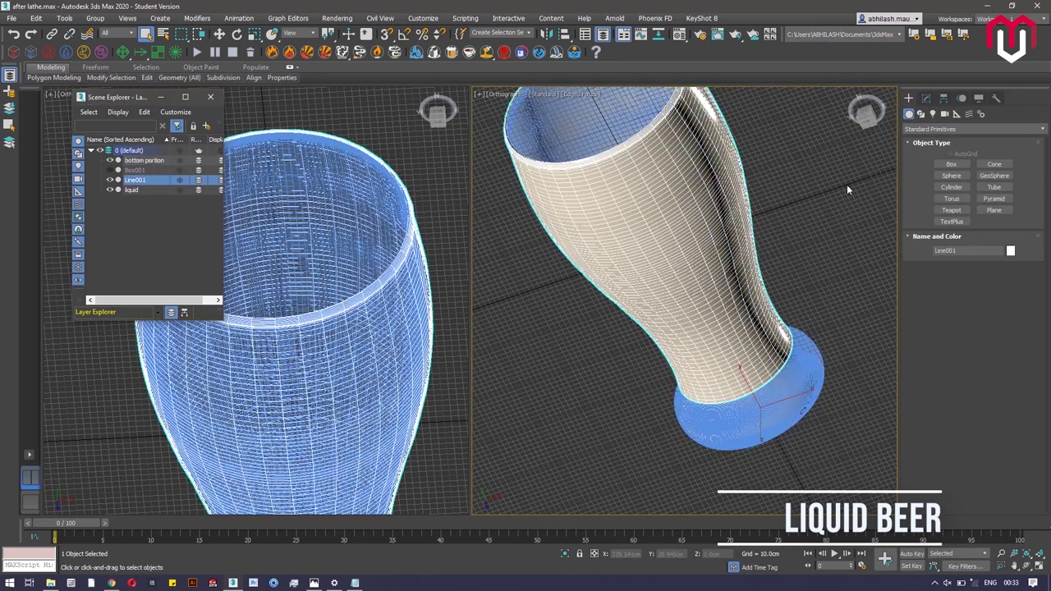
left_click(926, 97)
left_click(942, 131)
type("turbo")
key("Return")
left_click(1008, 261)
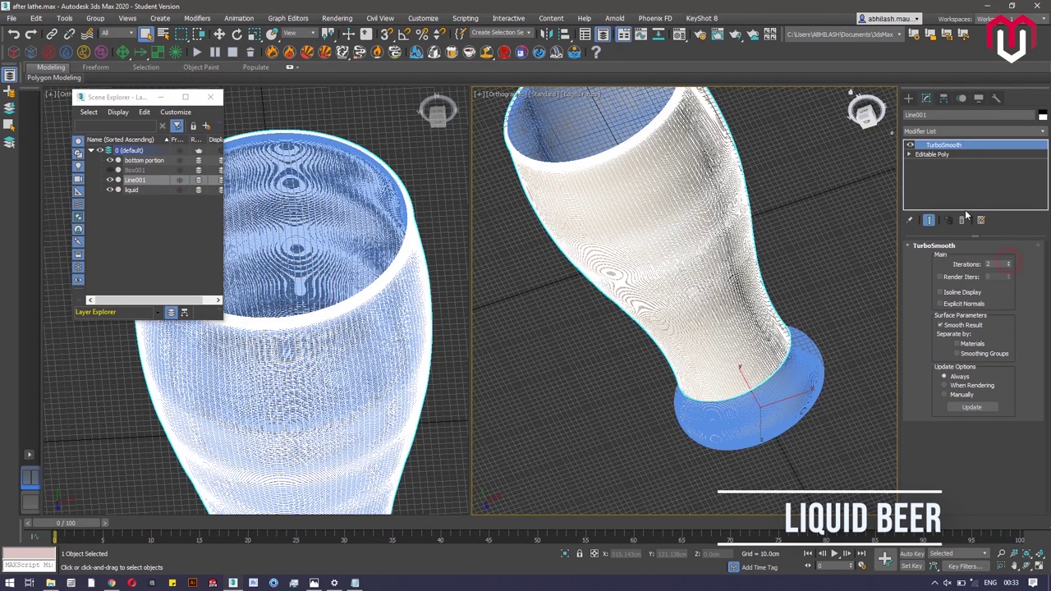
left_click(908, 99)
Step: Convert the smoothed liquid object to an Editable Poly
scroll(799, 205, "down", 3)
middle_click_drag(799, 211, 766, 349)
scroll(764, 346, "up", 5)
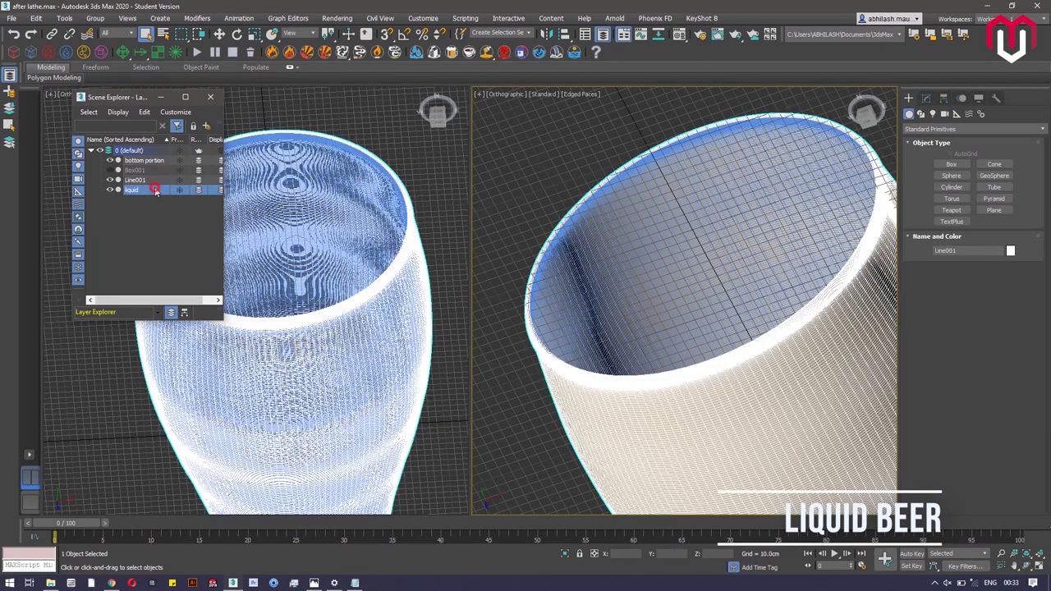
left_click(131, 190)
left_click(926, 98)
right_click(749, 211)
mouse_move(812, 320)
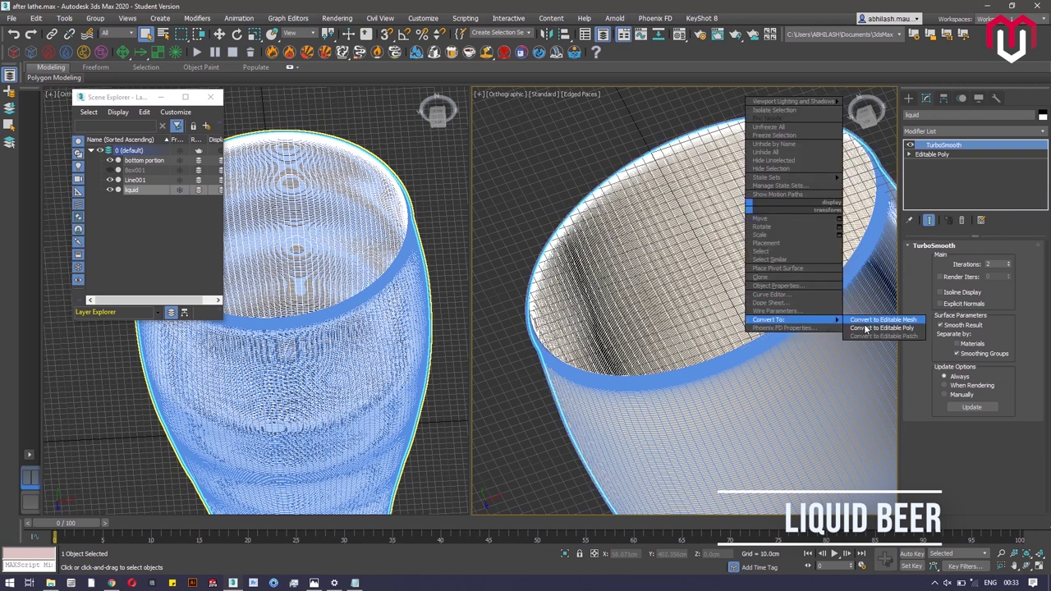
left_click(865, 328)
Step: Cap the open border at the rim of the liquid mesh and close the Scene Explorer
left_click(971, 259)
scroll(552, 295, "up", 5)
scroll(553, 297, "down", 2)
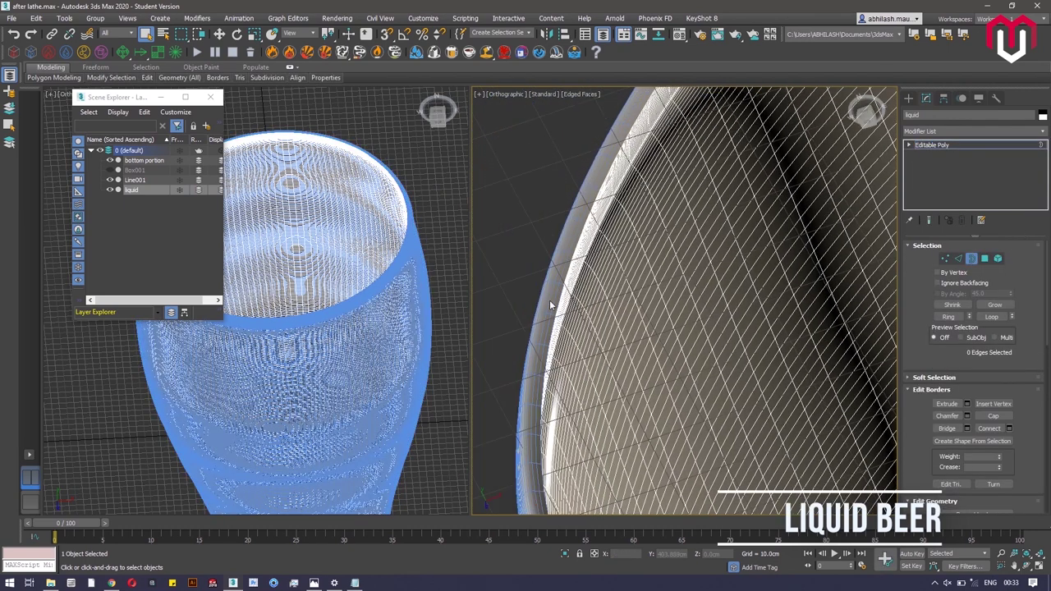
left_click(552, 305)
middle_click_drag(552, 305, 583, 217)
scroll(829, 304, "down", 4)
scroll(935, 391, "down", 1)
left_click(1001, 370)
scroll(821, 301, "down", 4)
left_click(249, 100)
left_click(214, 98)
left_click(633, 262)
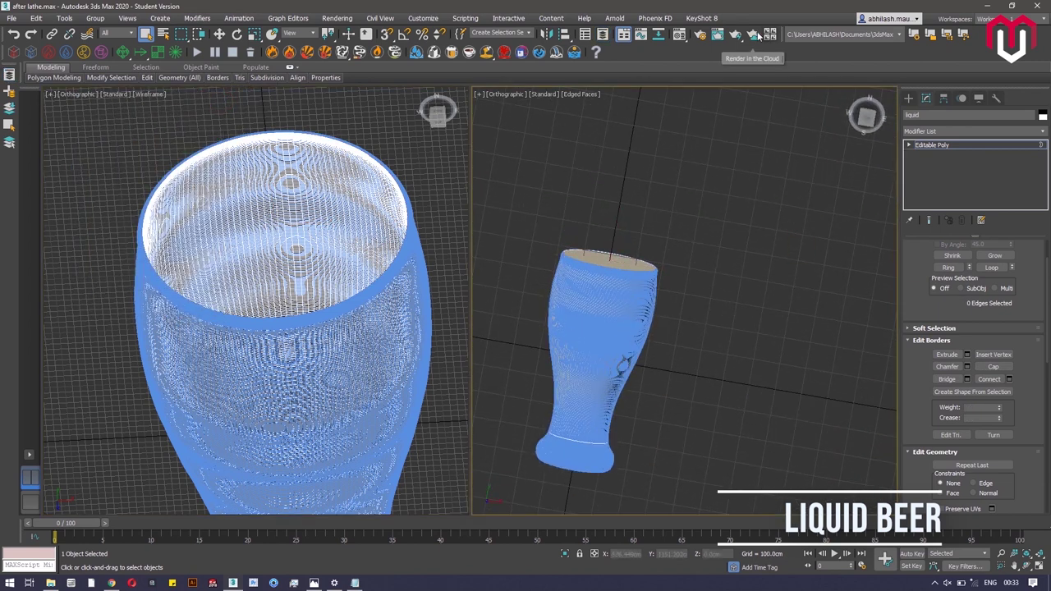
Step: Open the Material Editor
left_click(718, 35)
left_click(338, 7)
left_click(679, 34)
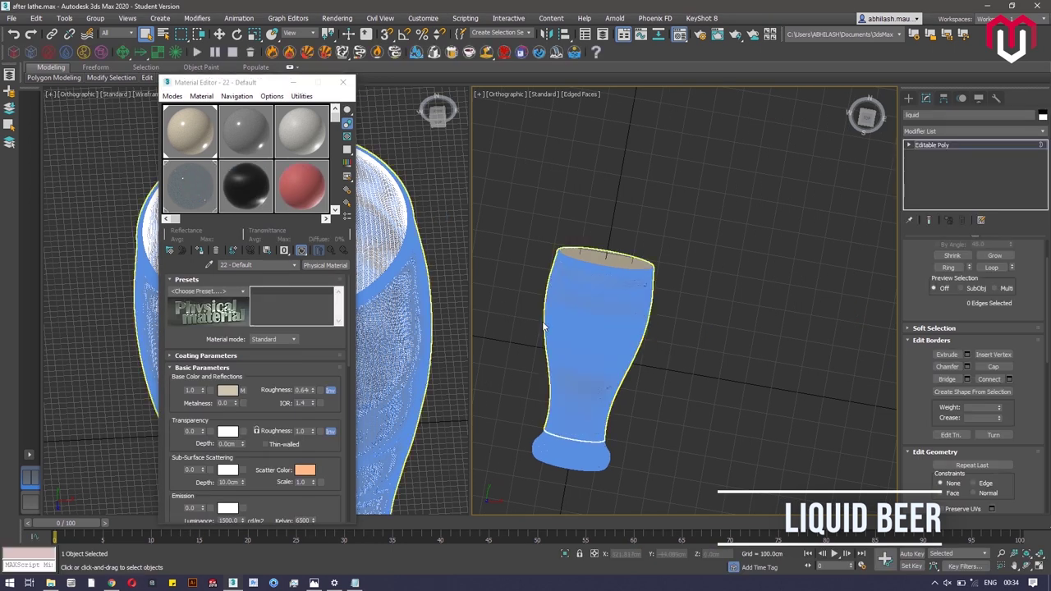
middle_click_drag(624, 348, 732, 308)
scroll(731, 308, "up", 3)
Step: Switch the viewport to Default Shading and assign the beige 22 - Default material to the base of the glass
left_click(555, 94)
left_click(574, 95)
left_click(614, 216)
middle_click_drag(743, 353, 753, 326)
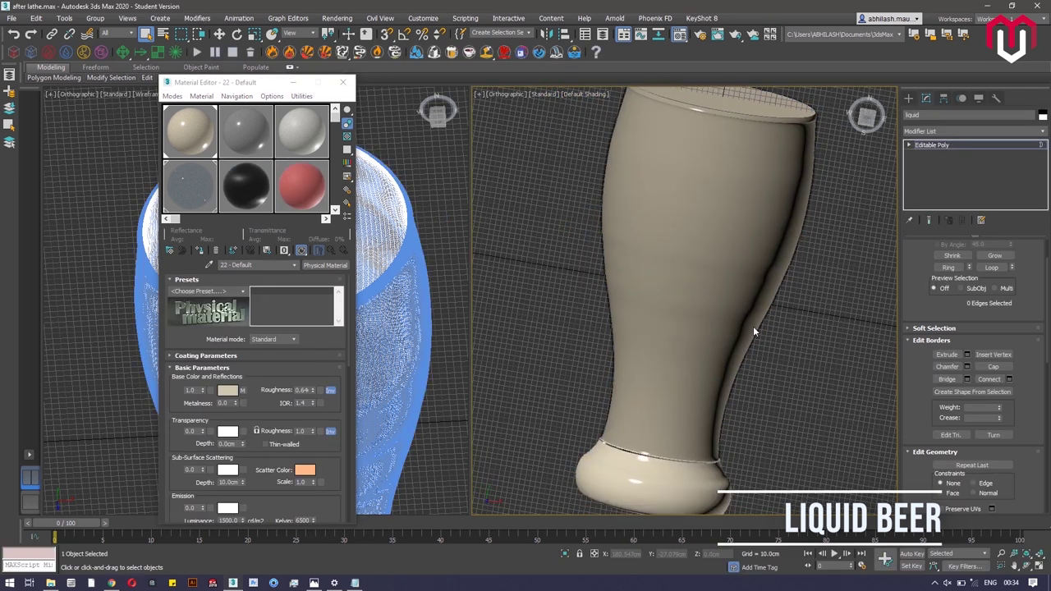
left_click_drag(190, 133, 625, 454)
middle_click_drag(626, 453, 690, 205, "alt")
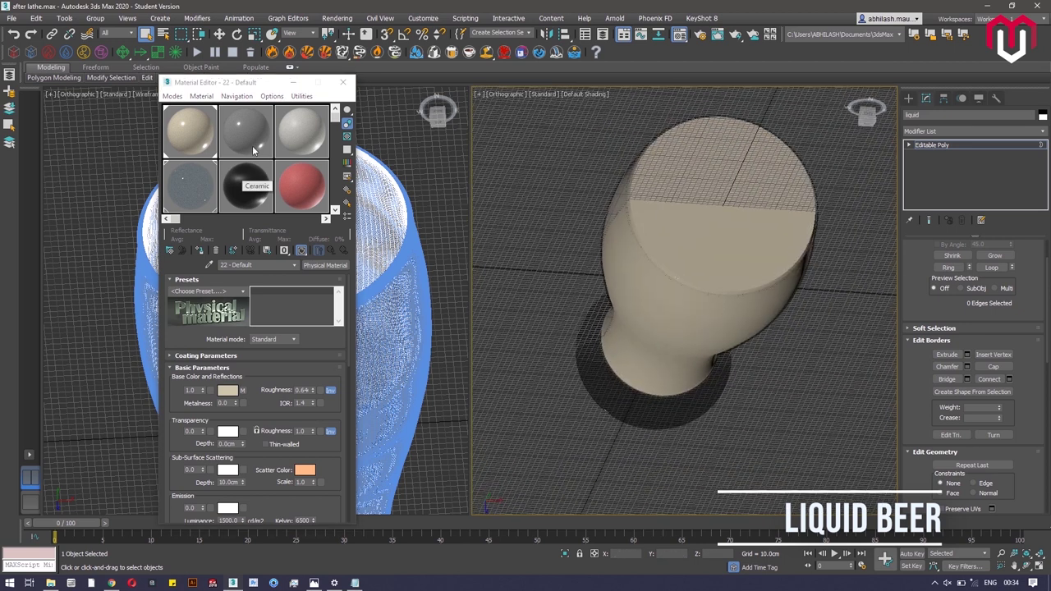
Step: Give the 15 - Glossy Plastic sample material the Glass (Solid Geometry) preset
left_click_drag(335, 118, 335, 177)
left_click_drag(281, 242, 306, 256)
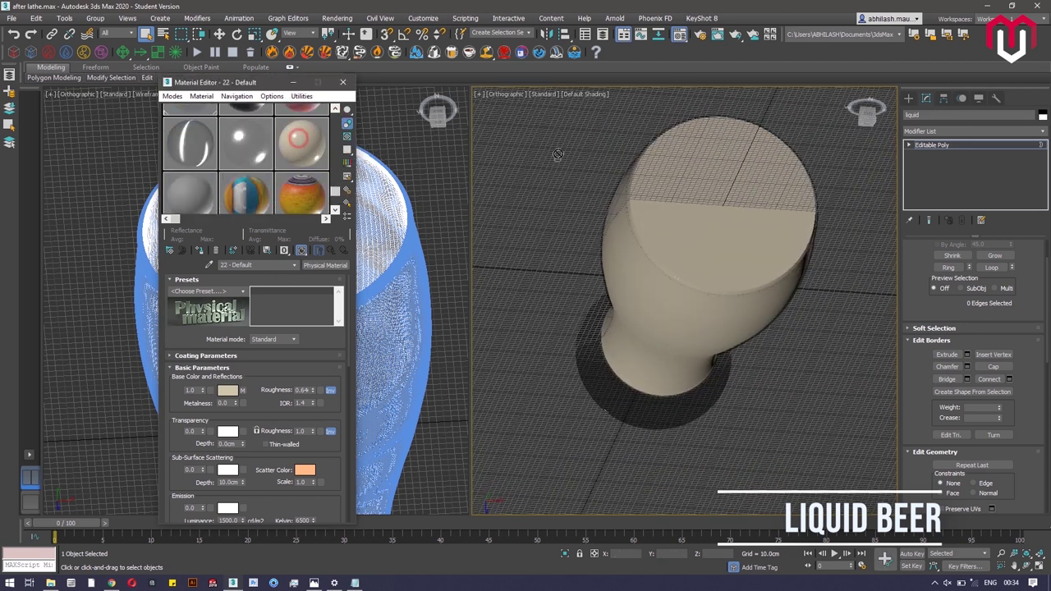
left_click(321, 152)
left_click(215, 292)
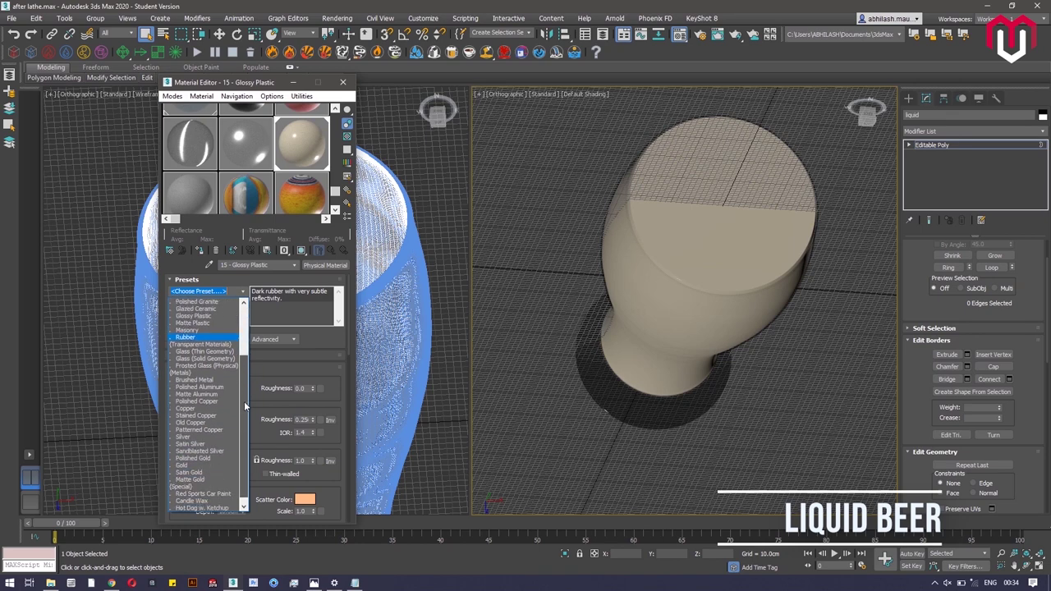
left_click(212, 360)
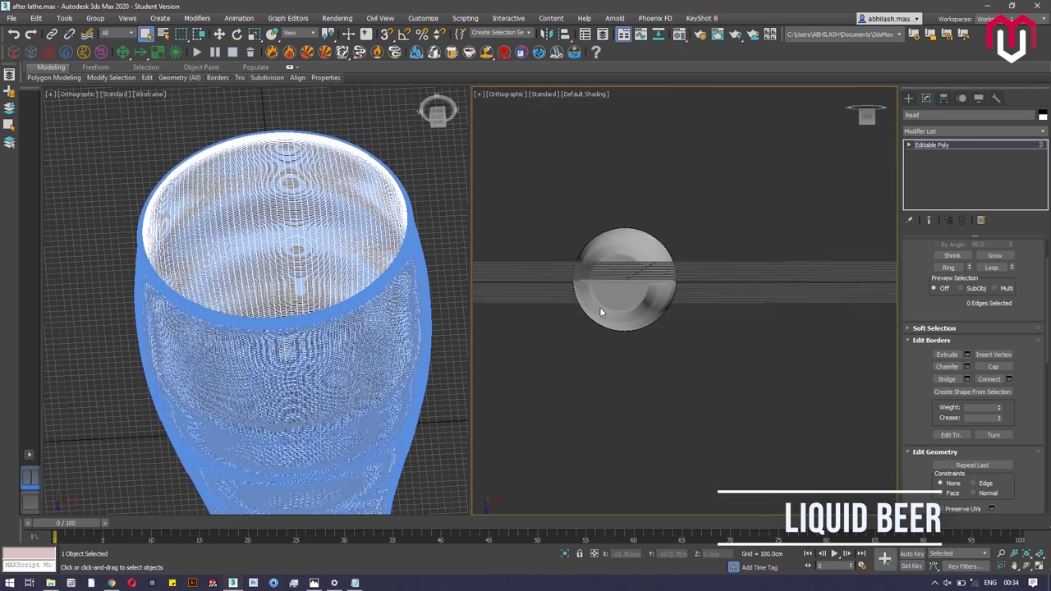
middle_click_drag(599, 307, 532, 358, "alt")
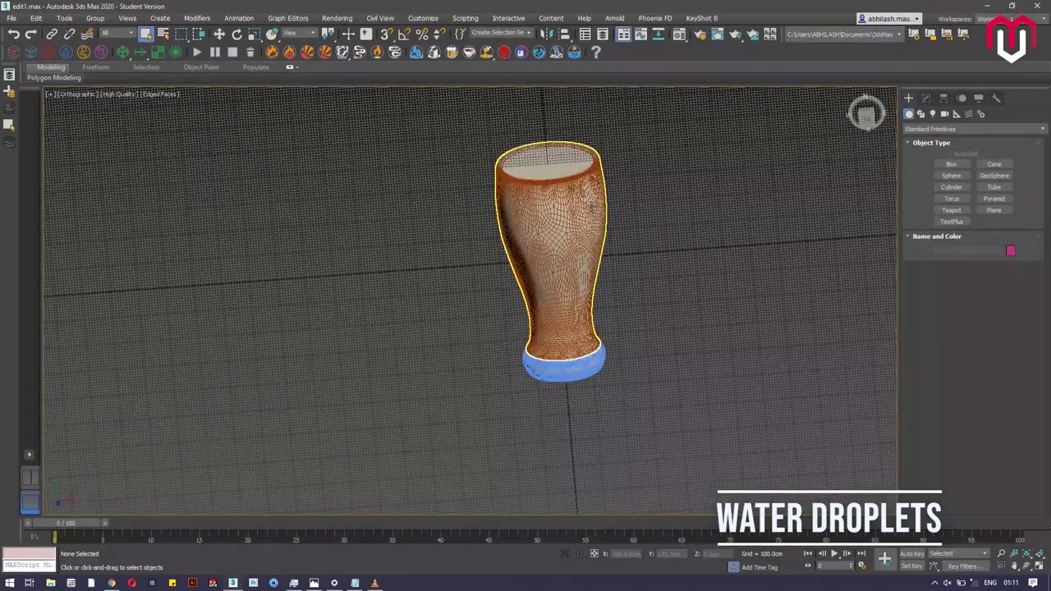
Step: Select all three glass objects in edit1.max and rotate them upright with angle snap enabled
scroll(593, 207, "up", 2)
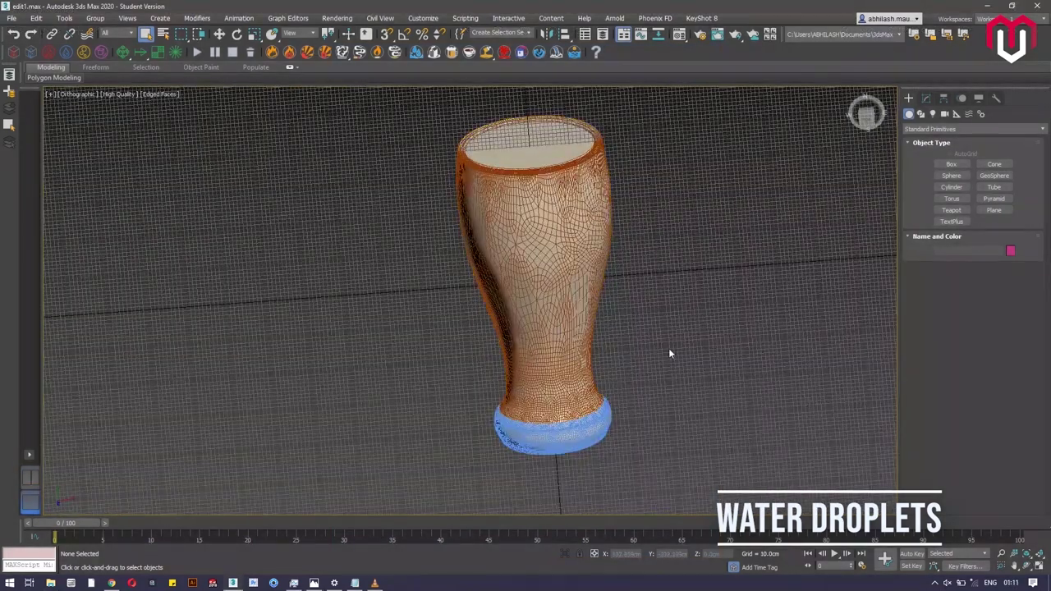
middle_click_drag(668, 348, 746, 260, "alt")
scroll(746, 260, "down", 3)
left_click_drag(464, 278, 720, 449)
left_click(238, 34)
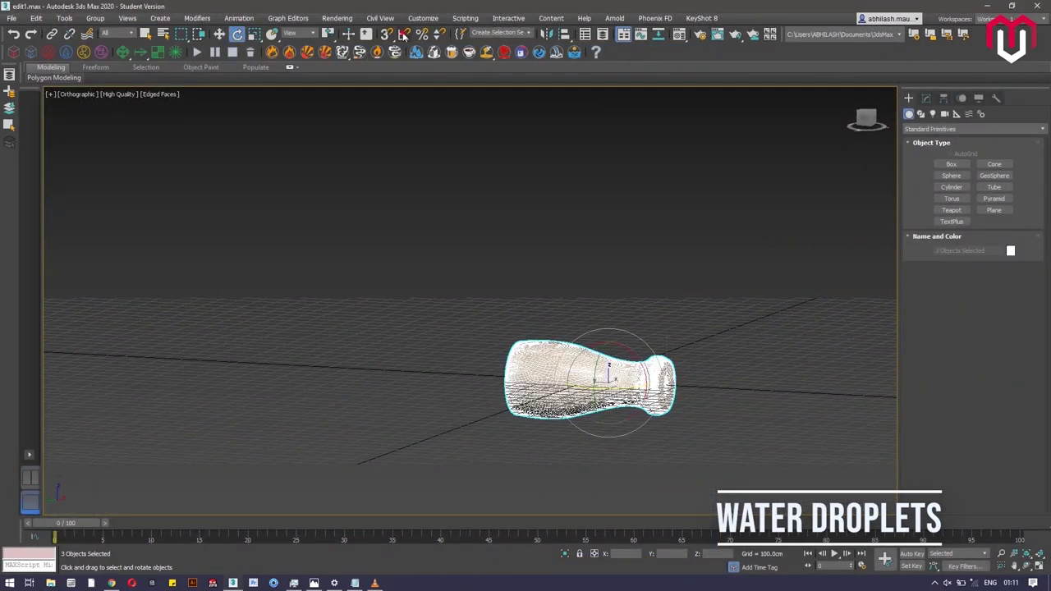
left_click(404, 34)
left_click_drag(648, 386, 606, 262)
Step: Hide the liquid object through the Scene Explorer and close the explorer
left_click(9, 91)
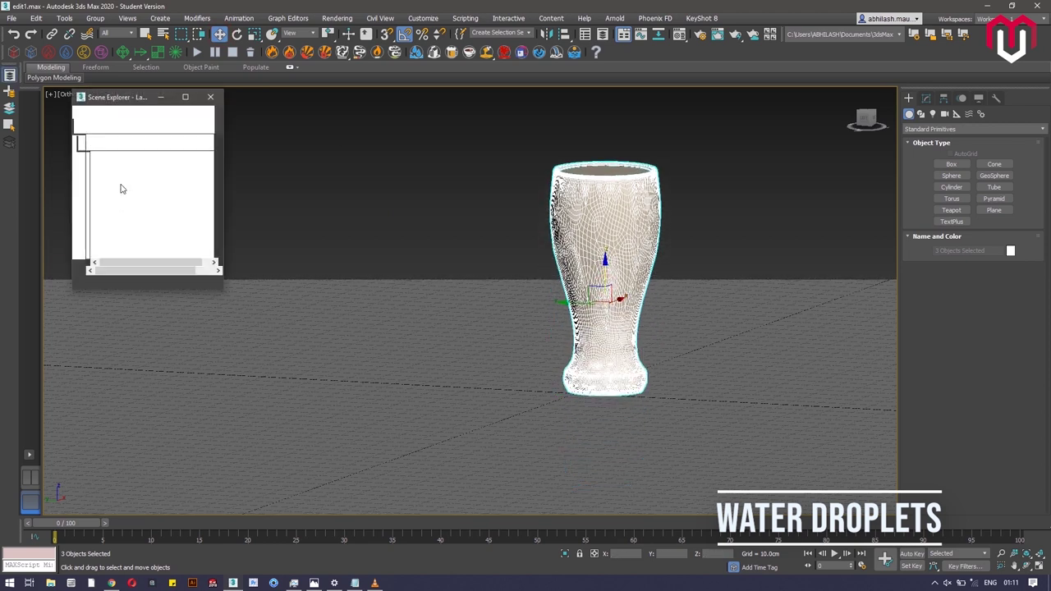
left_click(109, 189)
left_click(109, 190)
left_click(407, 192)
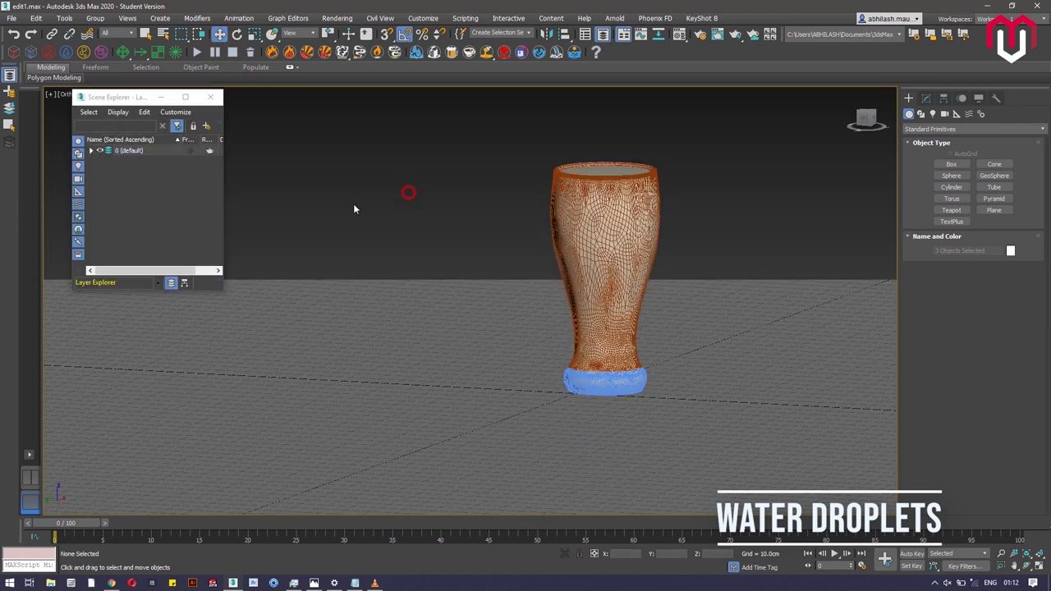
left_click(91, 151)
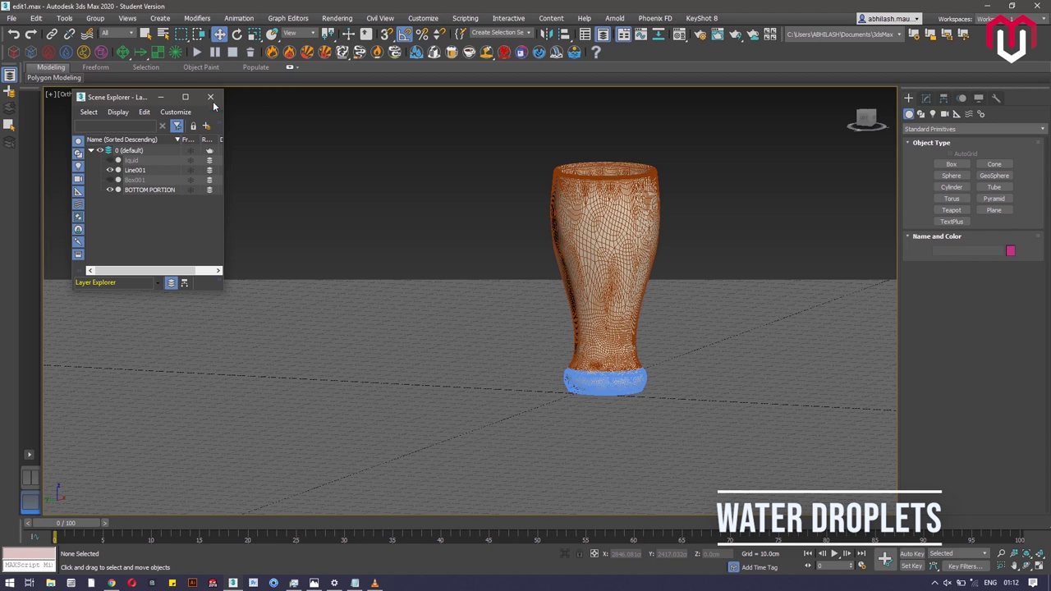
left_click(210, 98)
Step: Set the viewport to Default Shading, leaving free space beside the glass
left_click(157, 96)
left_click(209, 219)
scroll(653, 279, "up", 4)
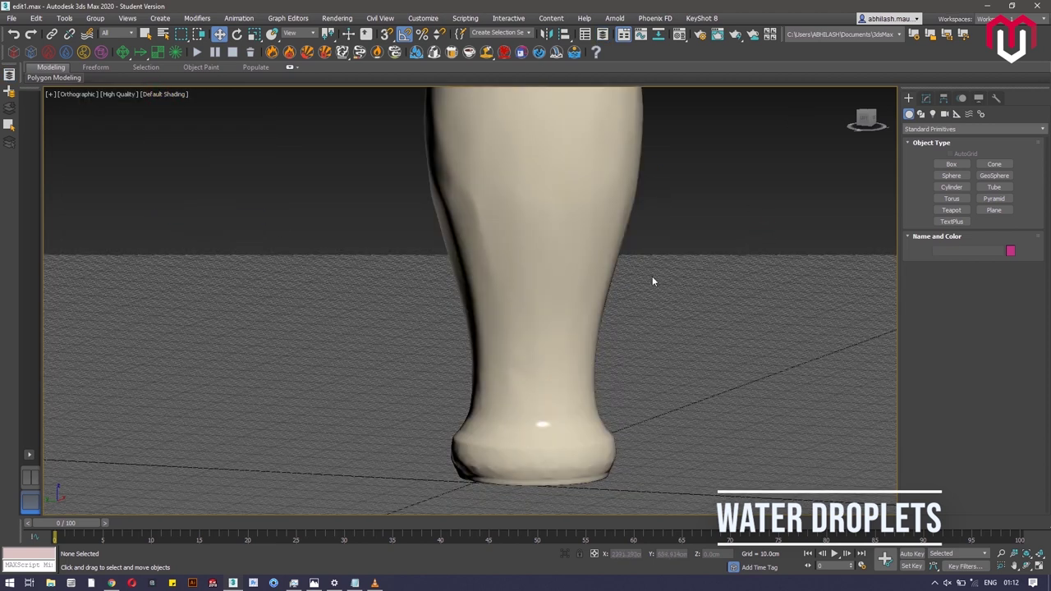
scroll(653, 279, "down", 4)
middle_click_drag(654, 279, 387, 280)
Step: Create a PArray particle system beside the glass with an icon size of about 514 cm and pick its emitter object
left_click(943, 130)
left_click(930, 159)
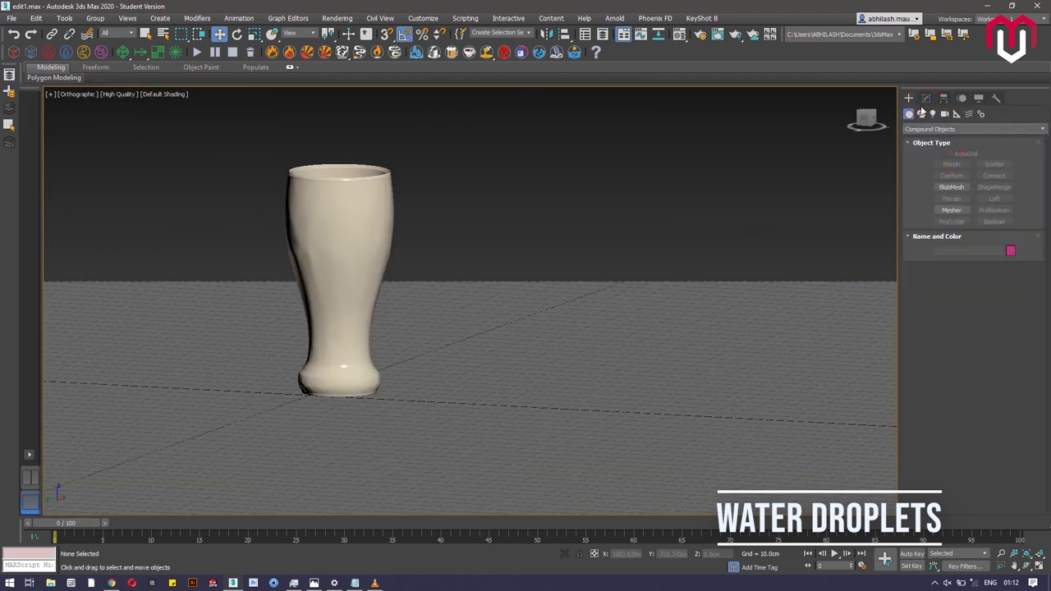
left_click(944, 129)
left_click(969, 171)
left_click(984, 191)
left_click_drag(601, 291, 630, 306)
right_click(344, 235)
left_click(925, 99)
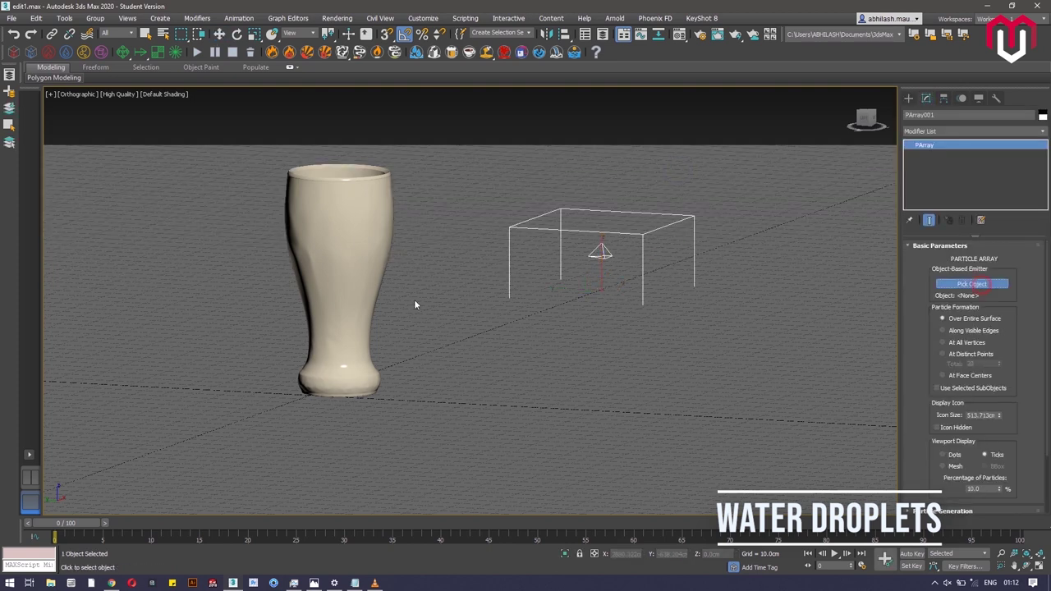
Step: Display the array's particles as meshes at 100 percent, switch the quantity to Use Total, and set the speed to 0
scroll(433, 218, "up", 3)
scroll(1026, 329, "down", 5)
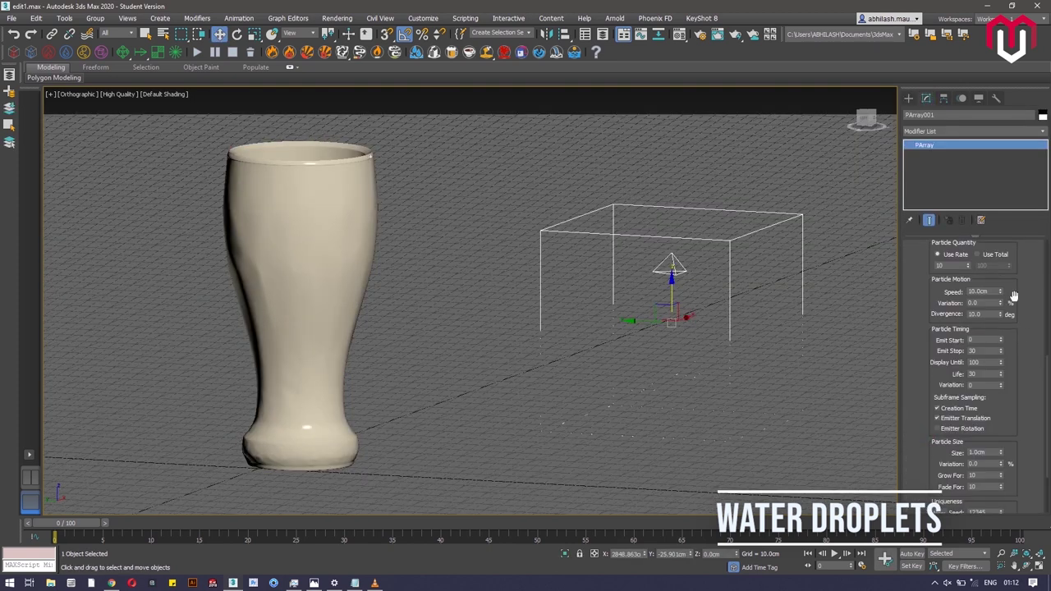
scroll(977, 279, "up", 3)
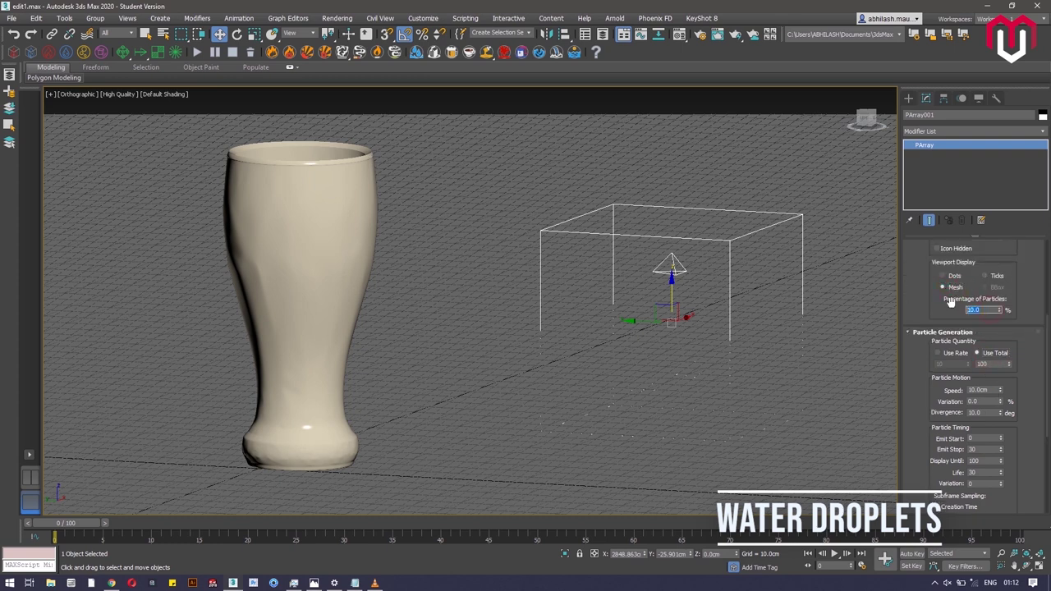
scroll(991, 343, "down", 2)
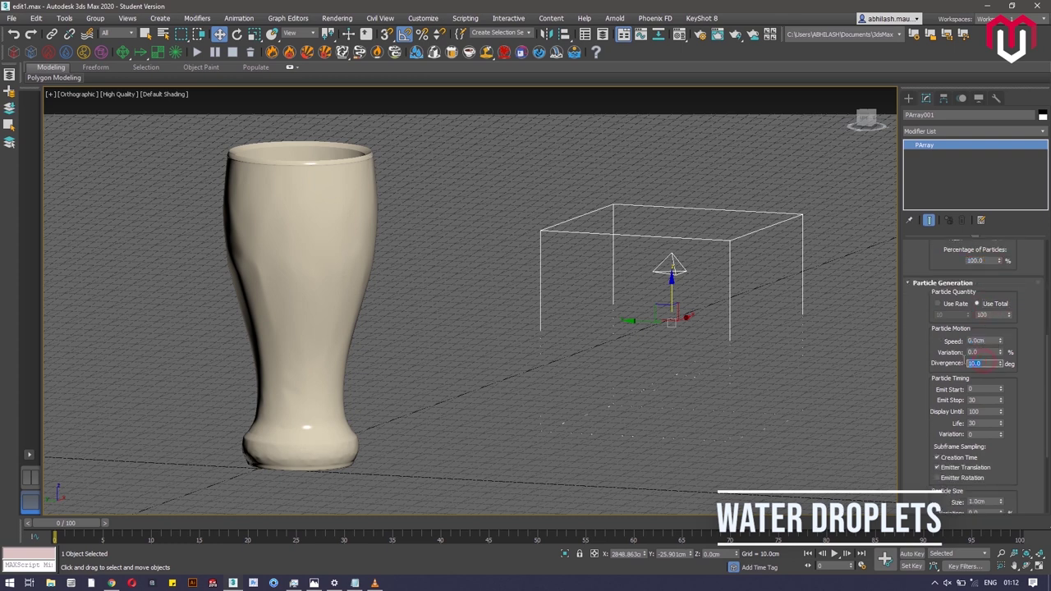
Step: Set divergence, emit stop, display until, life, Grow For and Fade For to 0, with a particle size of 30 cm
scroll(993, 453, "down", 5)
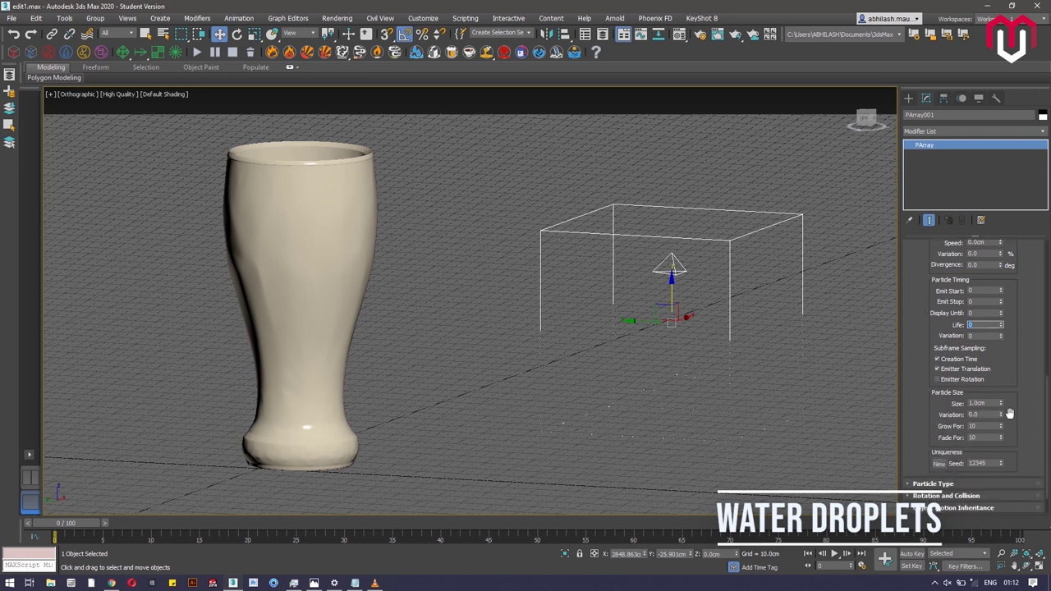
type("0")
key("Tab")
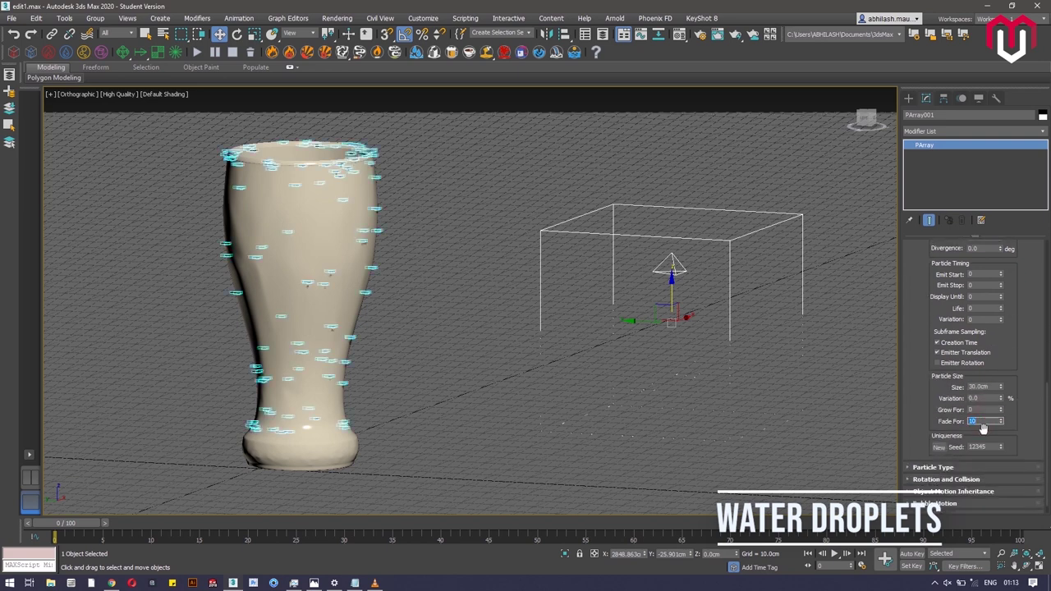
Step: Change the particle type to MetaParticles with a tension of 0.2 and a variation of about 2.82 percent
left_click(911, 468)
scroll(946, 300, "down", 6)
scroll(949, 298, "up", 2)
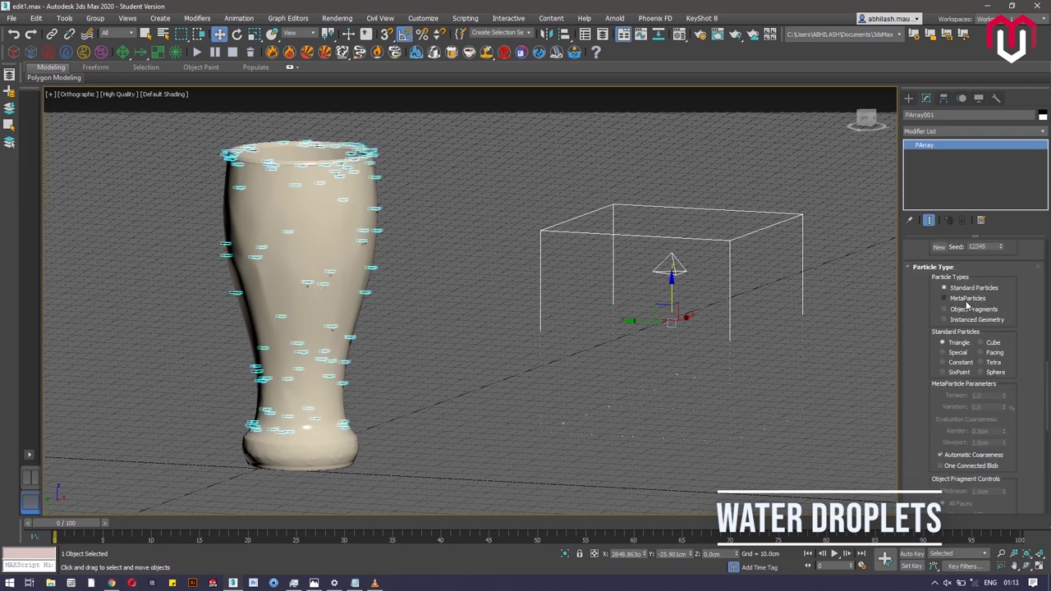
left_click(965, 301)
scroll(253, 189, "up", 5)
scroll(1002, 413, "up", 1)
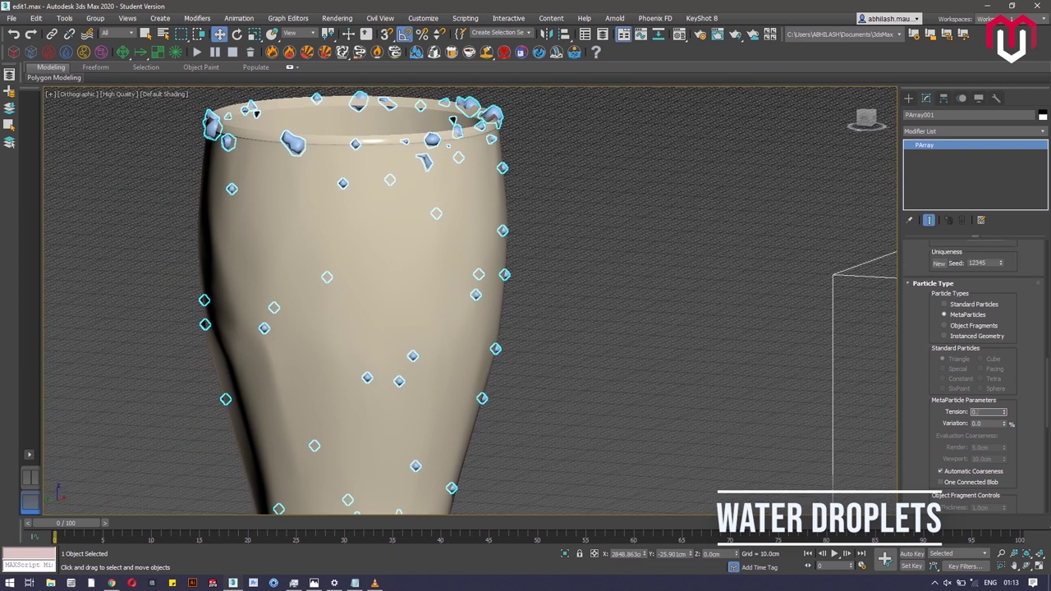
left_click_drag(1002, 413, 1003, 427)
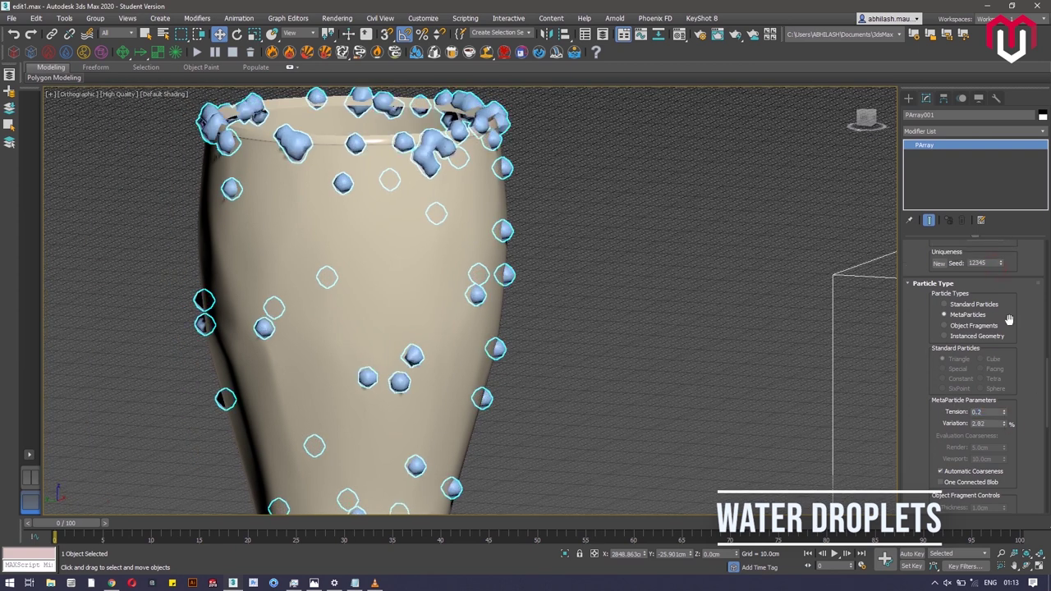
Step: Try a total quantity of 1500 particles on the glass
scroll(1009, 316, "up", 5)
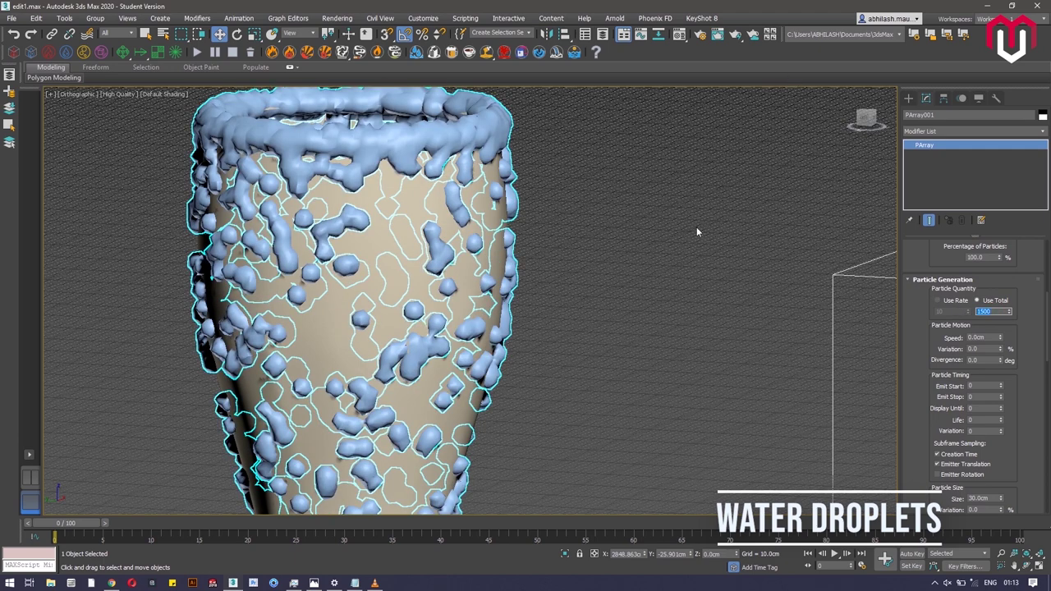
scroll(696, 226, "down", 4)
scroll(696, 226, "up", 5)
Step: Check the droplets in the beer reference photo and set the total particle quantity to 500
key("alt+Tab")
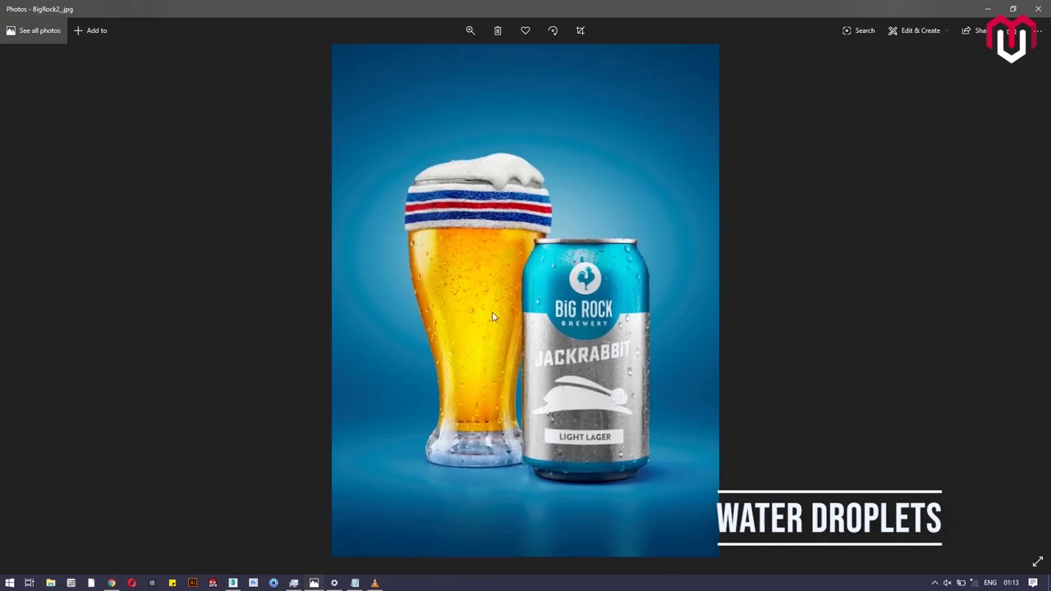
scroll(491, 310, "up", 3)
key("alt+Tab")
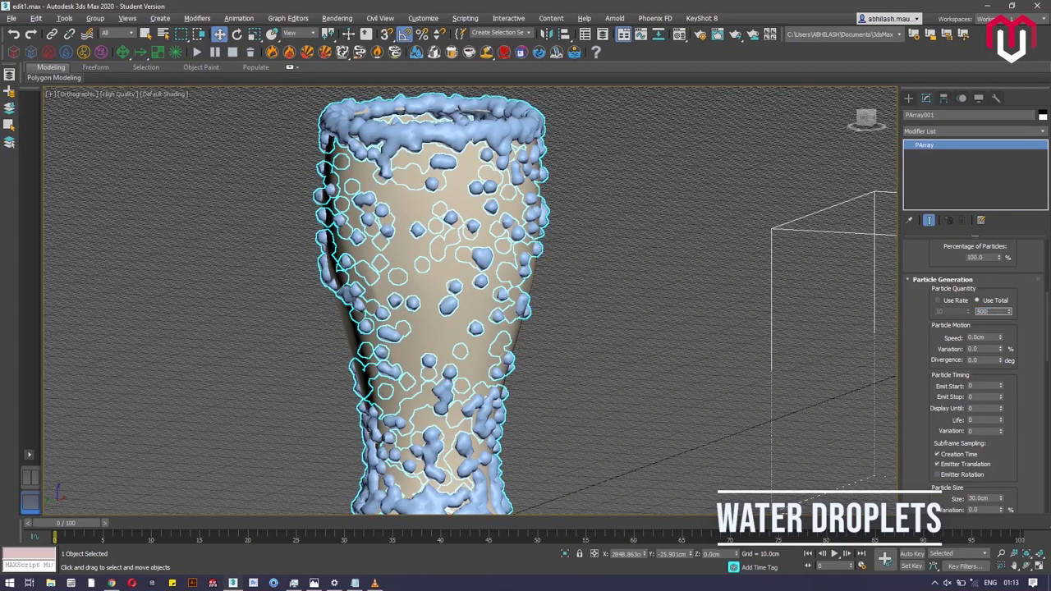
key("Return")
Step: Vary the particle seed to redistribute the droplets over the glass
scroll(1010, 428, "down", 3)
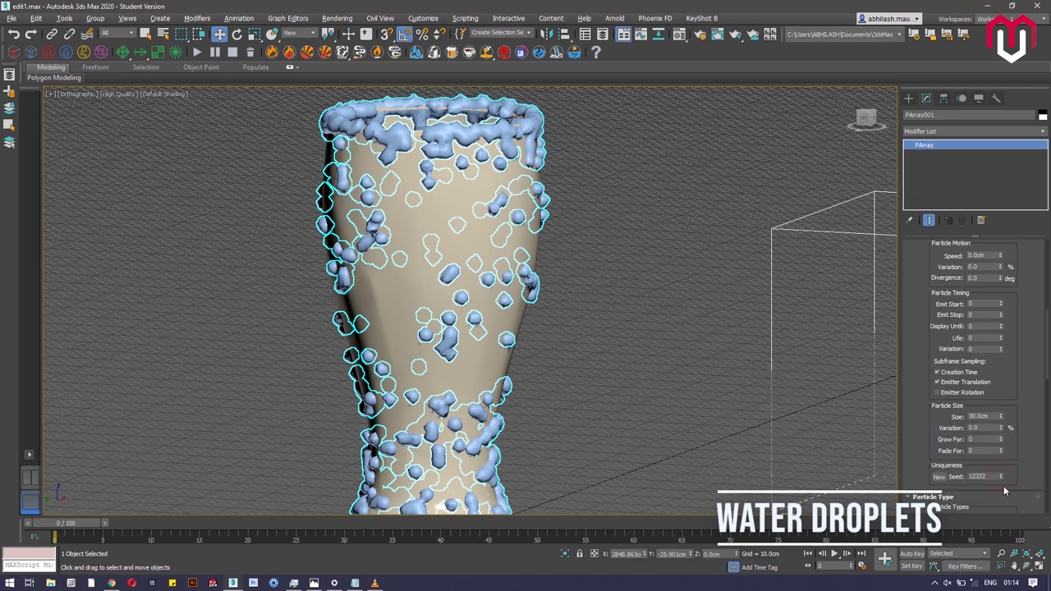
scroll(1014, 411, "up", 10)
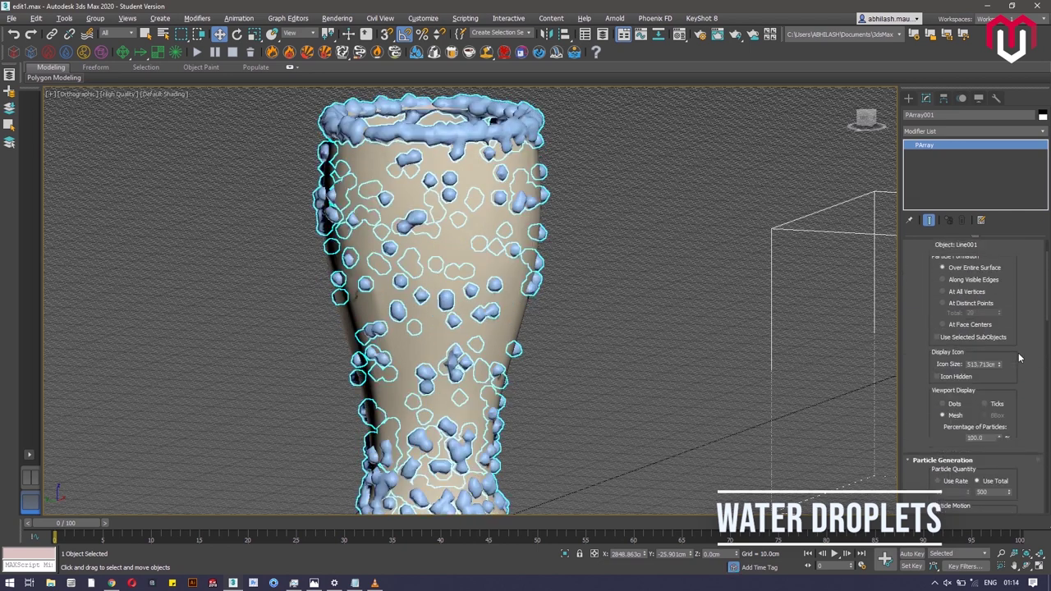
scroll(1018, 355, "up", 1)
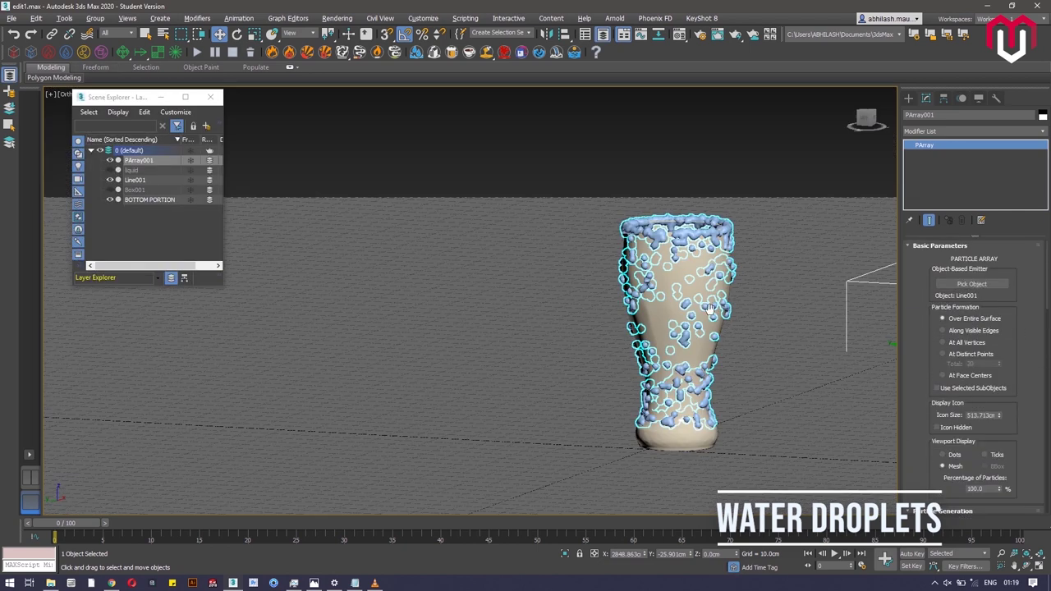
Step: Adjust the MetaParticle tension and set the total particle quantity to 700
scroll(625, 357, "up", 10)
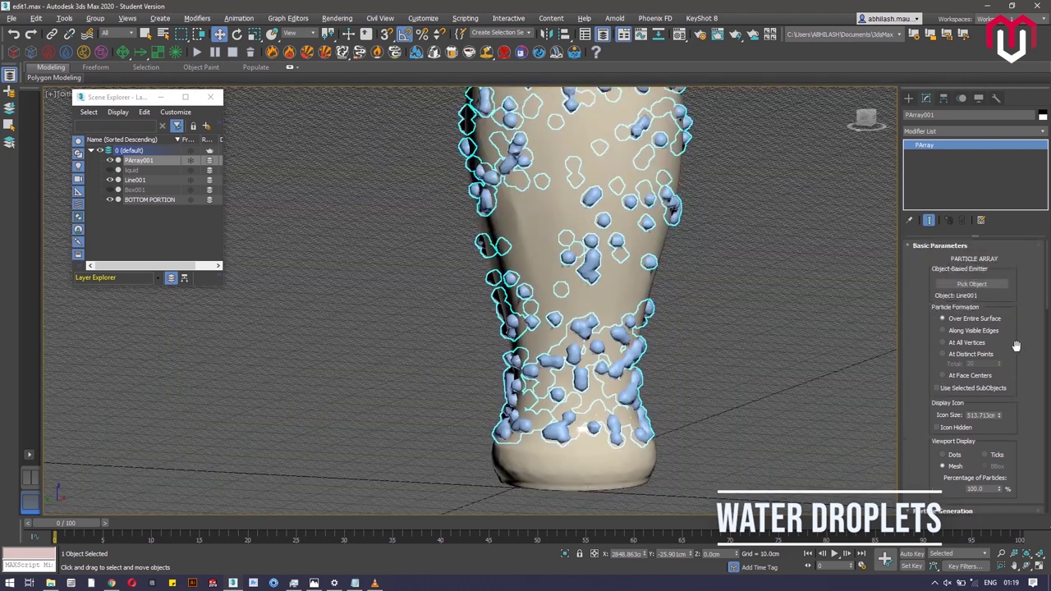
scroll(972, 377, "down", 5)
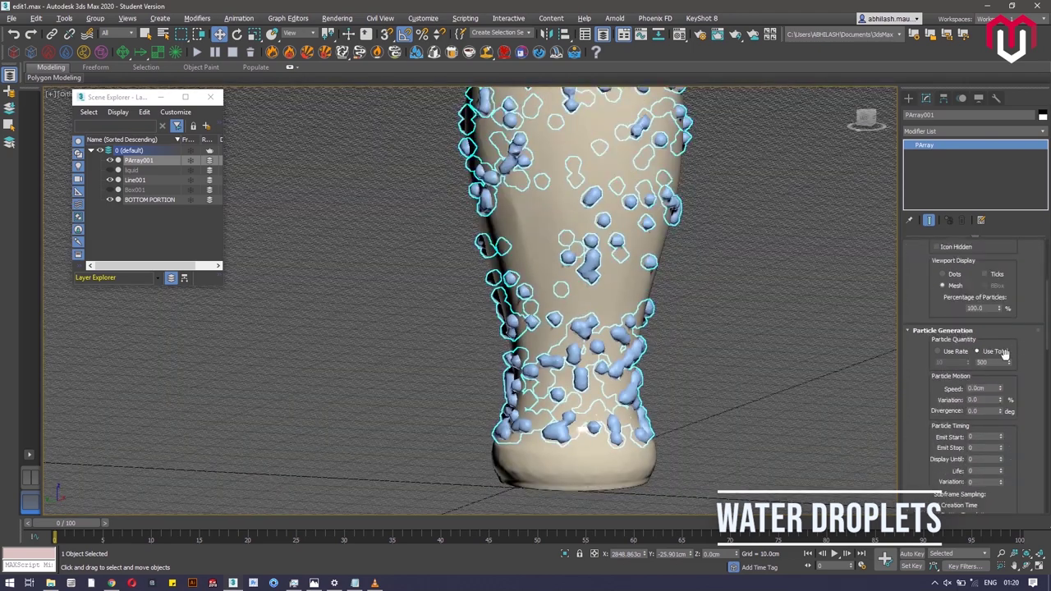
scroll(538, 326, "up", 3)
scroll(1015, 453, "down", 10)
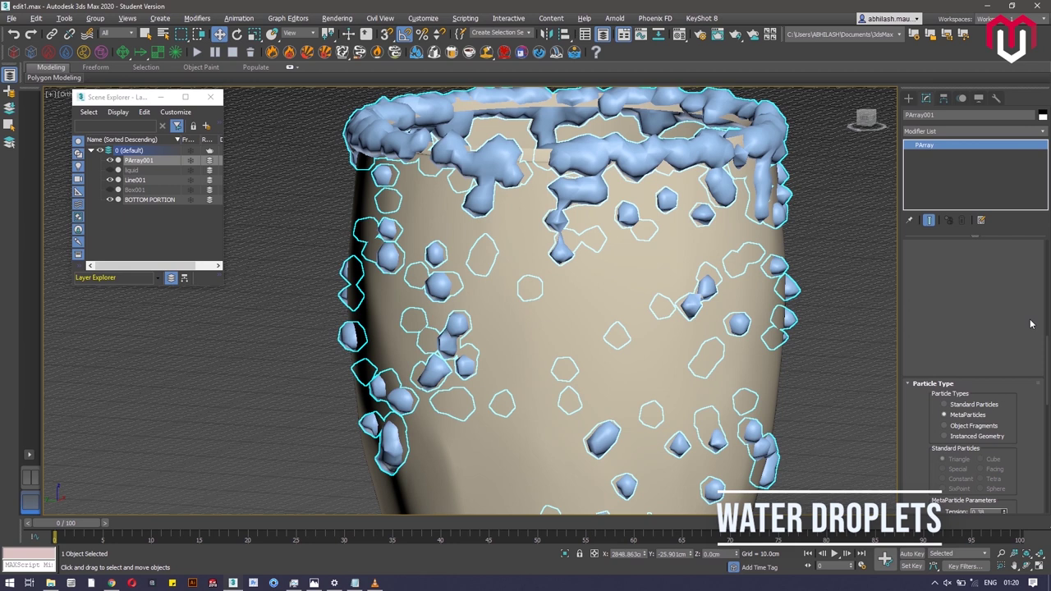
scroll(993, 345, "up", 5)
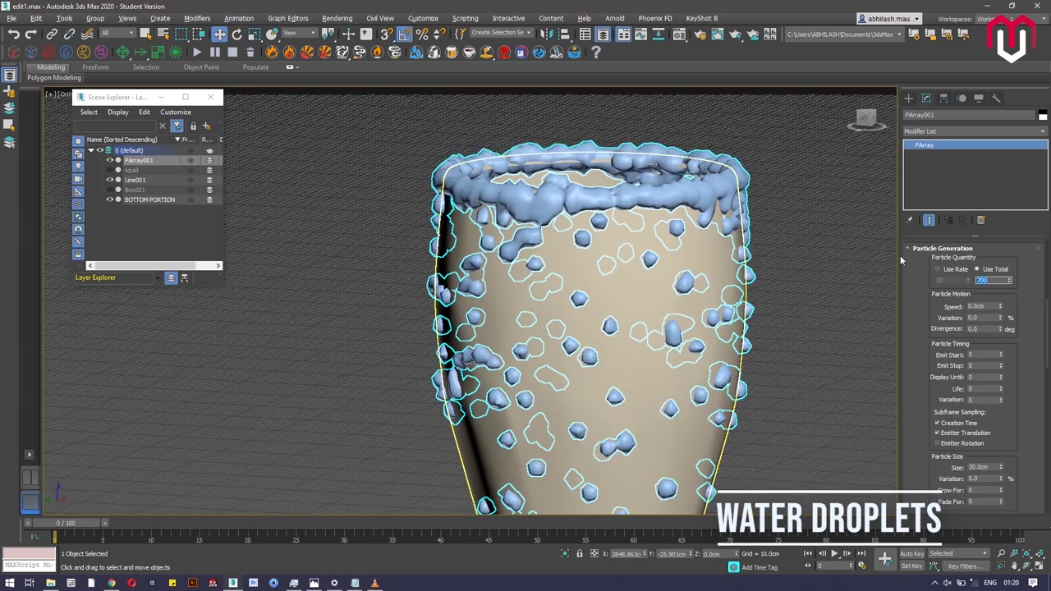
Step: Take a single mesh snapshot of the particle array, hide the original array and select the snapshot mesh
left_click(64, 18)
left_click(82, 253)
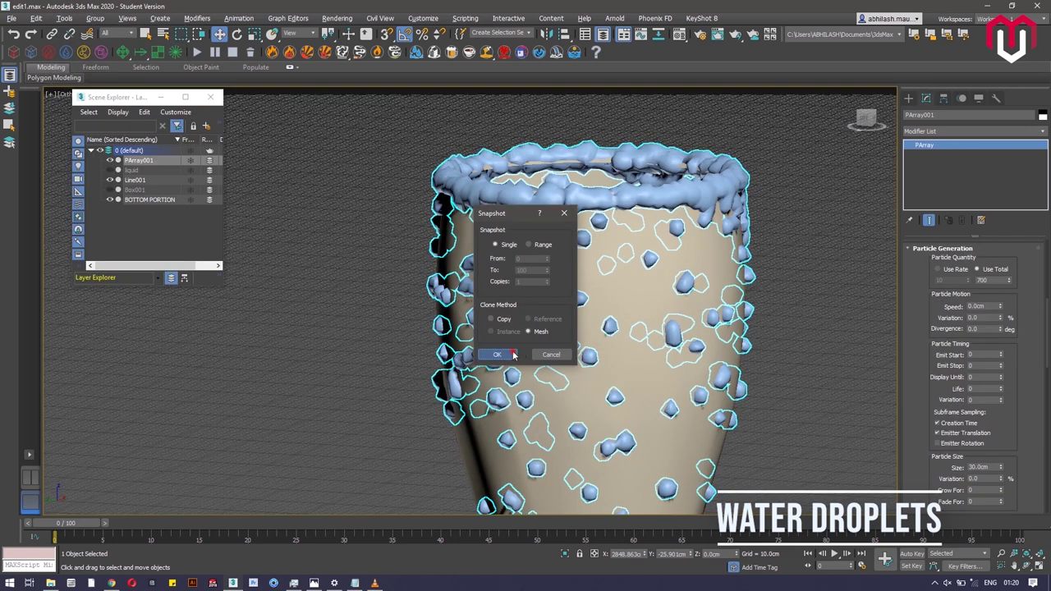
left_click(496, 355)
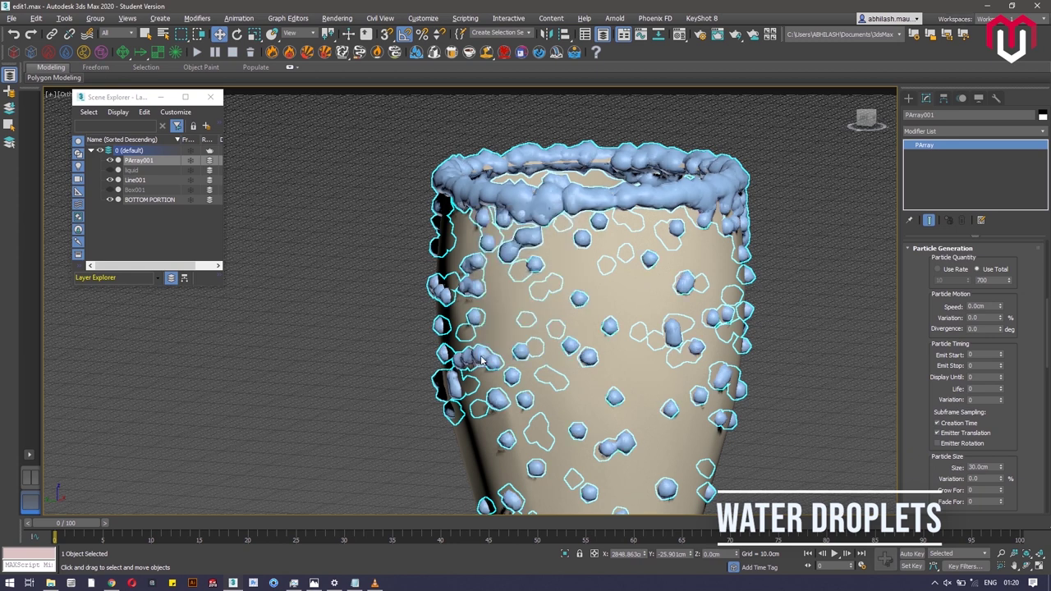
left_click(140, 189)
Step: Apply a ProOptimizer modifier to the droplet snapshot mesh and calculate its optimization
left_click(972, 132)
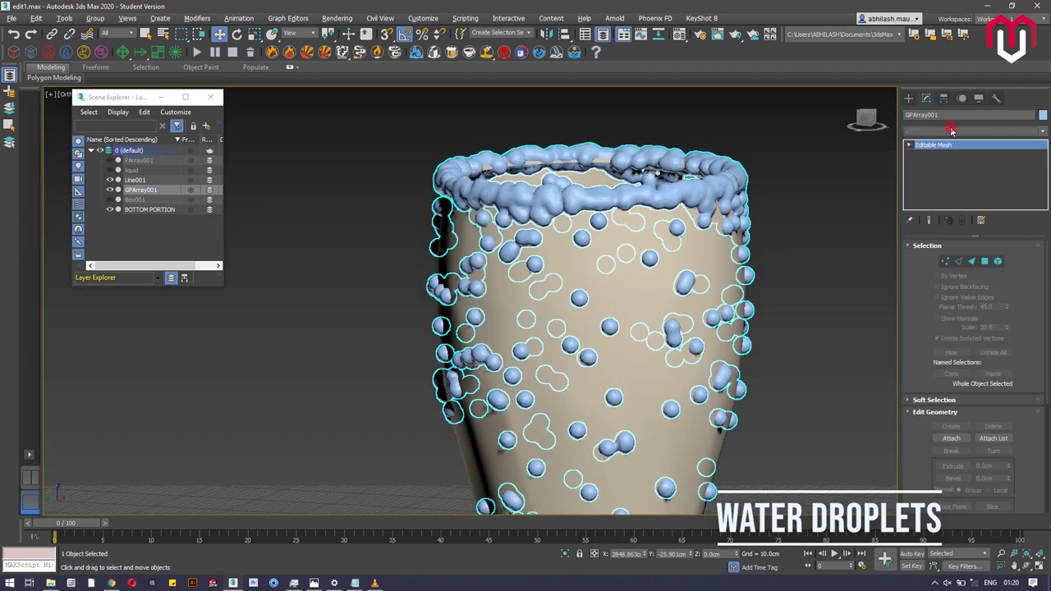
type("pro")
left_click(949, 144)
left_click(955, 284)
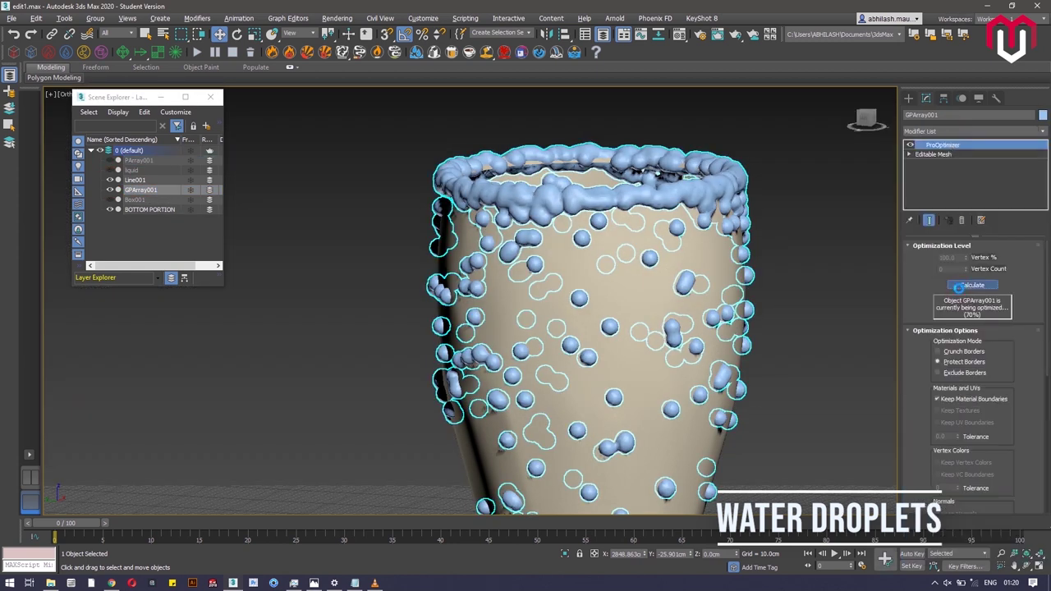
scroll(797, 291, "up", 3)
scroll(738, 212, "down", 8)
scroll(760, 191, "up", 5)
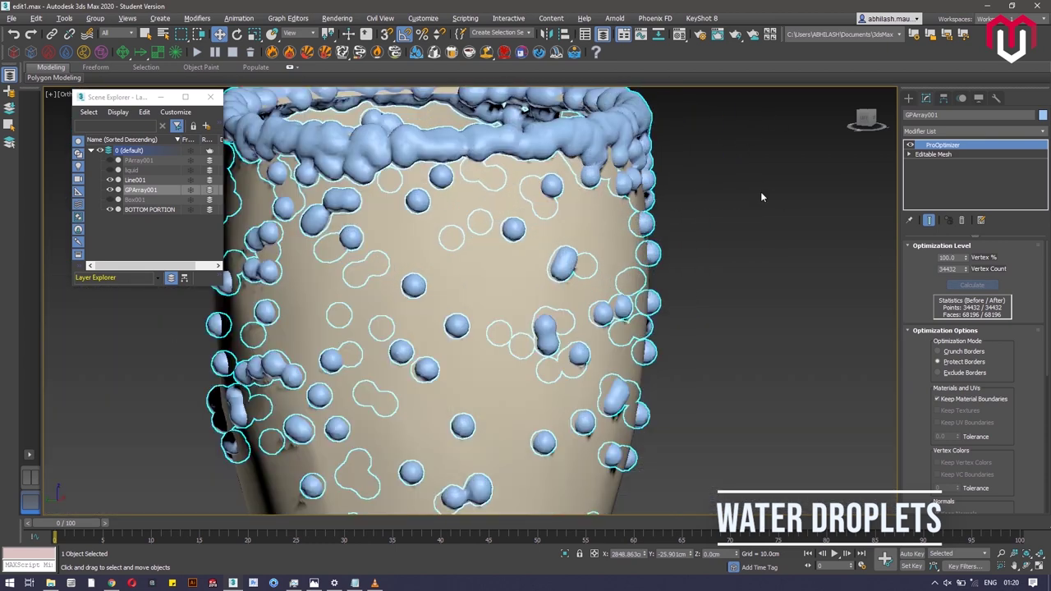
Step: Reduce the droplet mesh to a ProOptimizer vertex percentage of 20
scroll(760, 191, "down", 3)
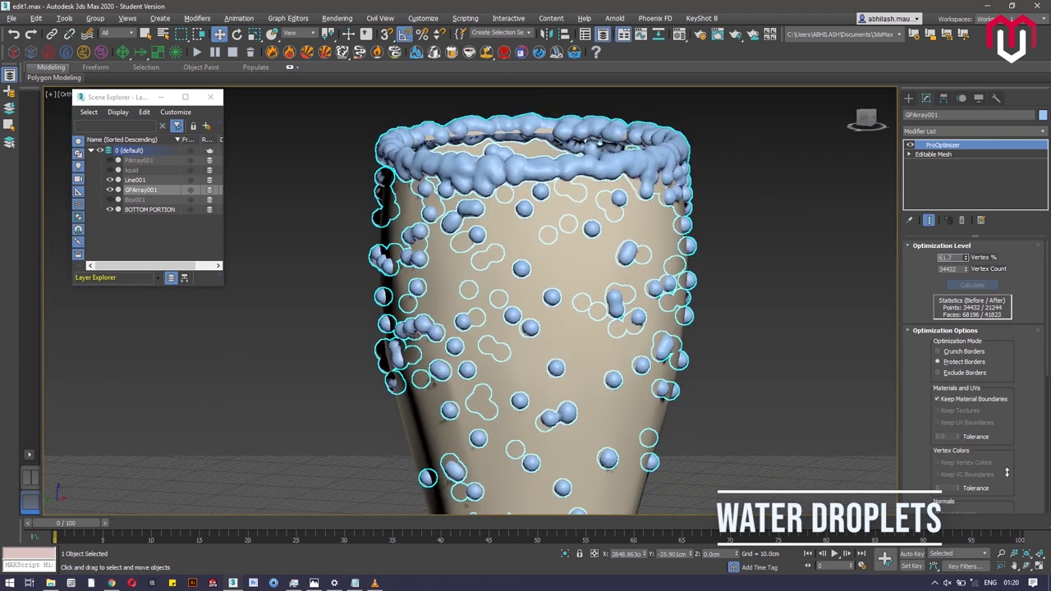
left_click_drag(1006, 472, 980, 283)
type("30")
key("Return")
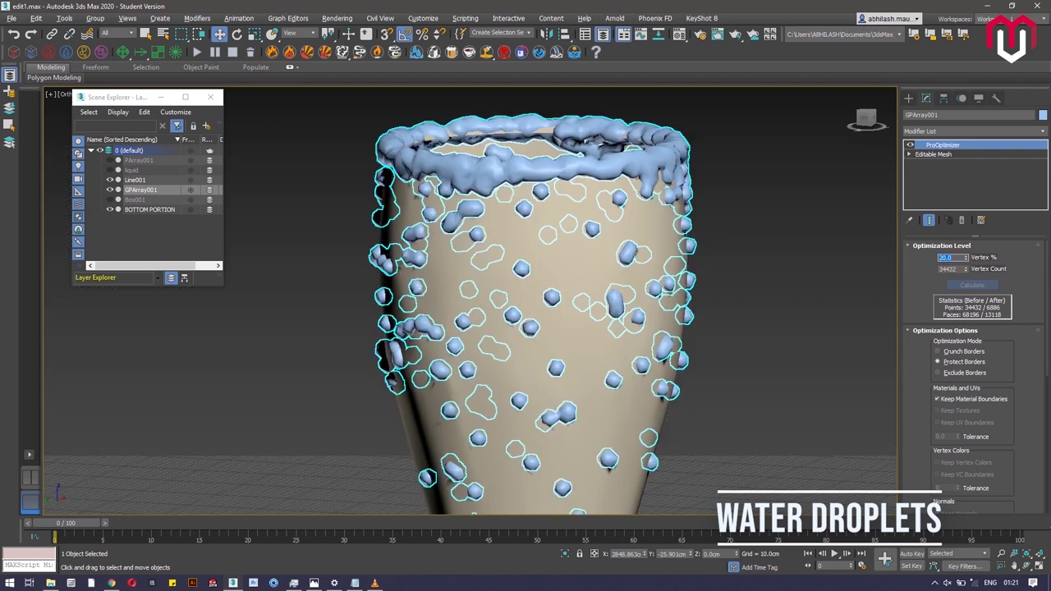
scroll(629, 217, "up", 6)
scroll(628, 217, "down", 6)
Step: Add a Relax modifier to the optimized droplet mesh
left_click(959, 129)
key("r")
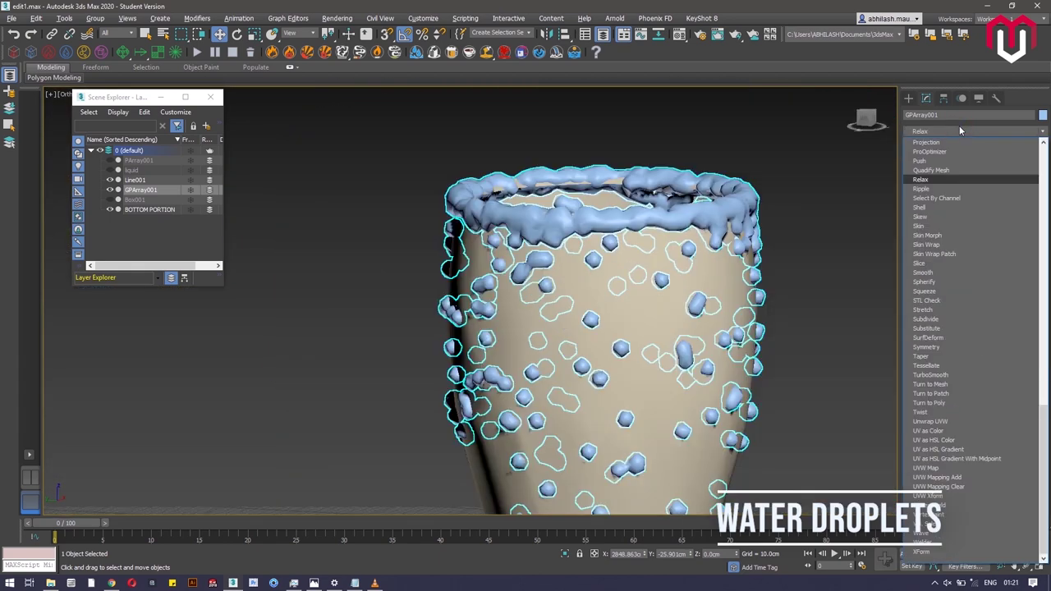
key("Return")
scroll(667, 328, "up", 5)
scroll(600, 193, "down", 7)
scroll(677, 193, "up", 3)
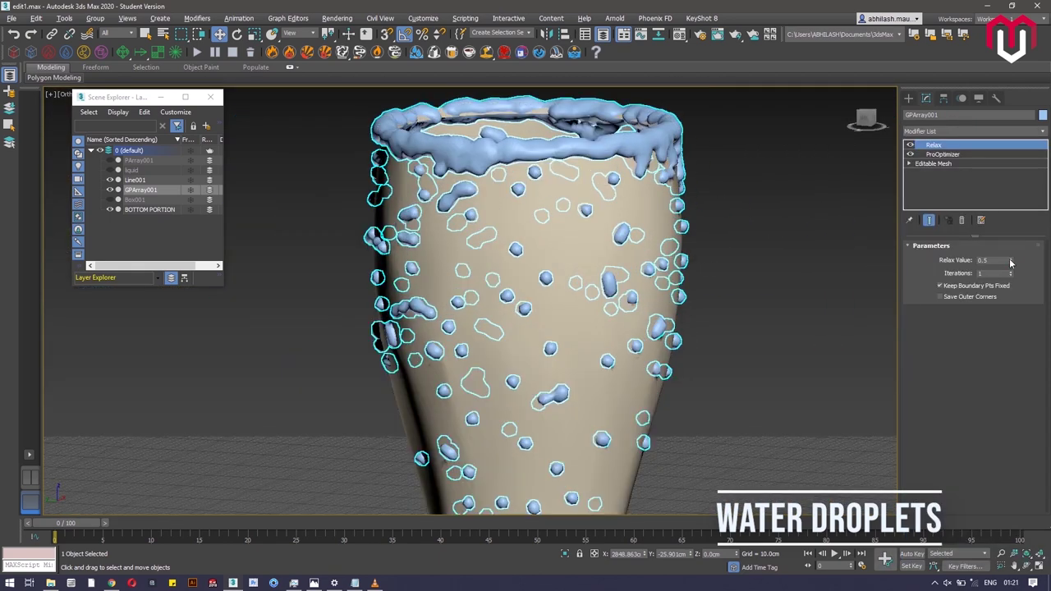
Step: Set the Relax value to 1.0 and turn off Keep Boundary Pts Fixed and Save Outer Corners
left_click_drag(1010, 261, 1008, 239)
left_click(982, 296)
scroll(468, 147, "up", 7)
scroll(662, 335, "down", 9)
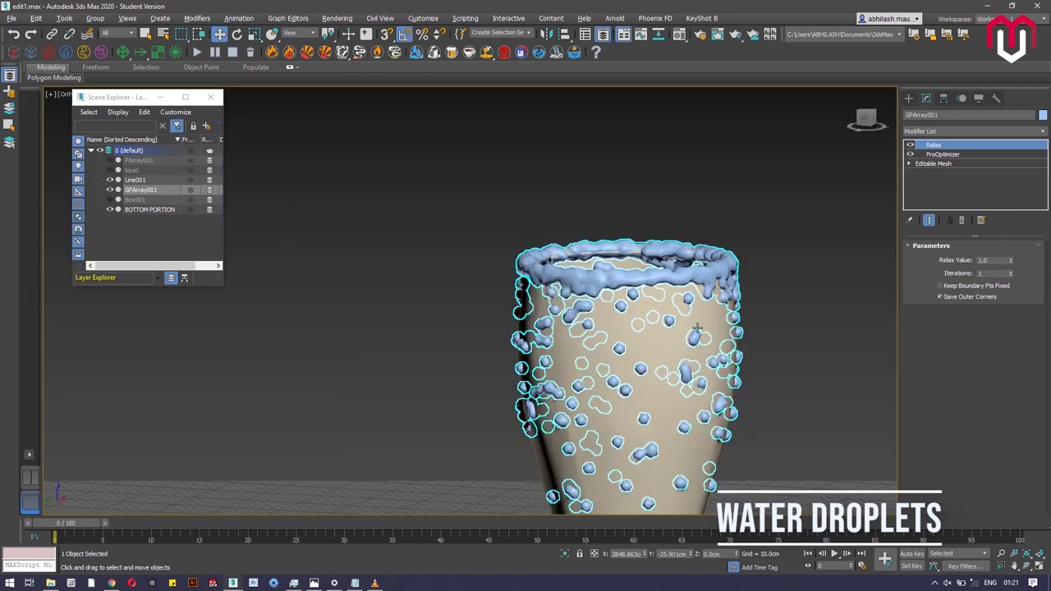
scroll(630, 355, "up", 5)
left_click(965, 297)
scroll(697, 348, "down", 7)
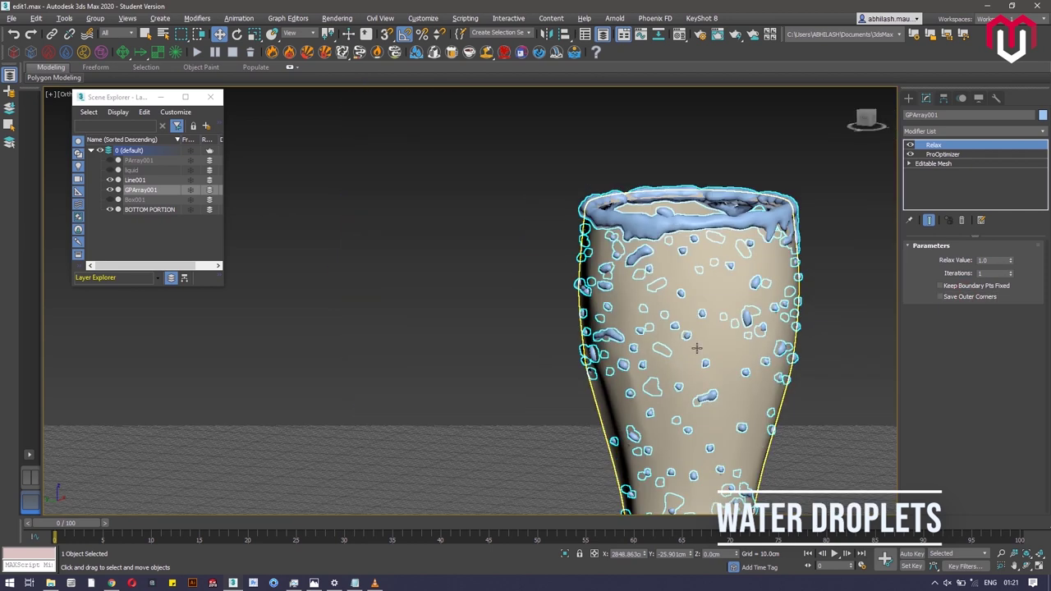
Step: Lower the droplet mesh's Relax value to 0.92 and raise its iterations to 3
middle_click_drag(697, 347, 594, 236)
scroll(614, 439, "up", 2)
middle_click_drag(614, 439, 535, 275)
scroll(537, 275, "up", 4)
mouse_move(1010, 261)
left_mouse_down()
mouse_move(1009, 280)
mouse_move(1010, 271)
left_mouse_up()
scroll(704, 209, "down", 7)
middle_click_drag(704, 210, 636, 493)
scroll(636, 492, "down", 2)
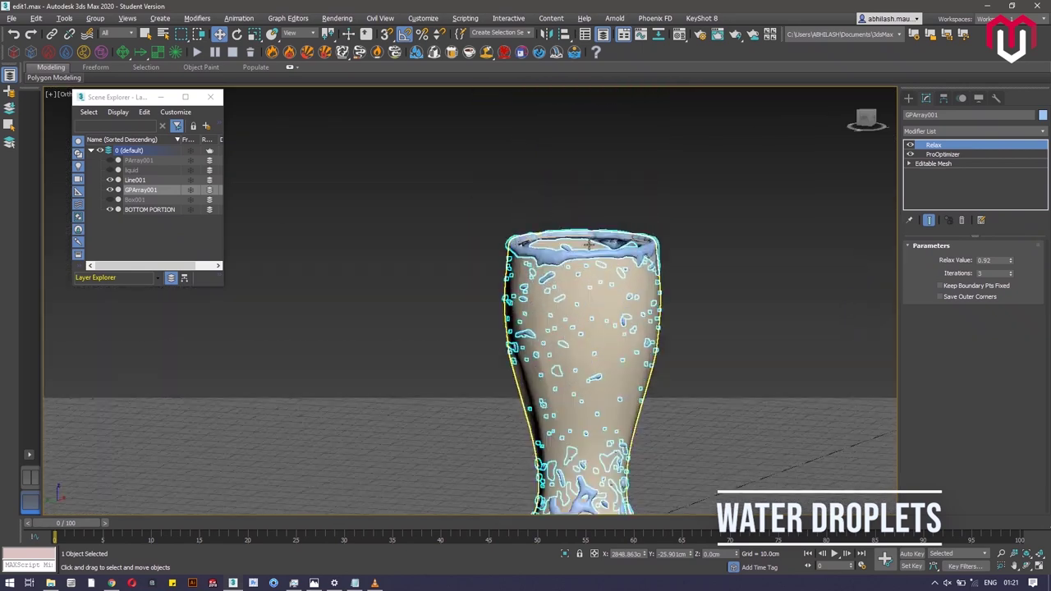
Step: Return the Relax modifier's iterations to 1
scroll(594, 238, "up", 6)
left_click(1011, 275)
left_click(1010, 276)
scroll(542, 344, "down", 9)
scroll(603, 389, "up", 7)
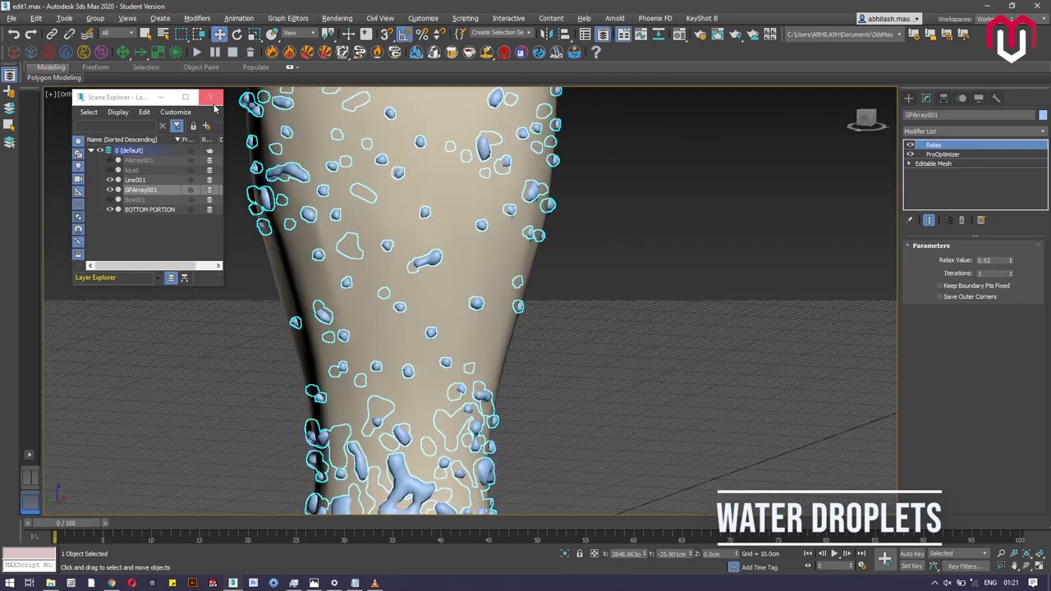
Step: Close the Scene Explorer, deselect the droplet mesh and frame the base of the glass
left_click(211, 96)
left_click(665, 205)
left_click_drag(866, 118, 870, 135)
scroll(591, 394, "down", 2)
middle_click_drag(533, 484, 520, 348)
scroll(518, 347, "up", 2)
Step: Create a second PArray particle system beside the glass with an icon size of about 492 cm
left_click(909, 98)
left_click(973, 129)
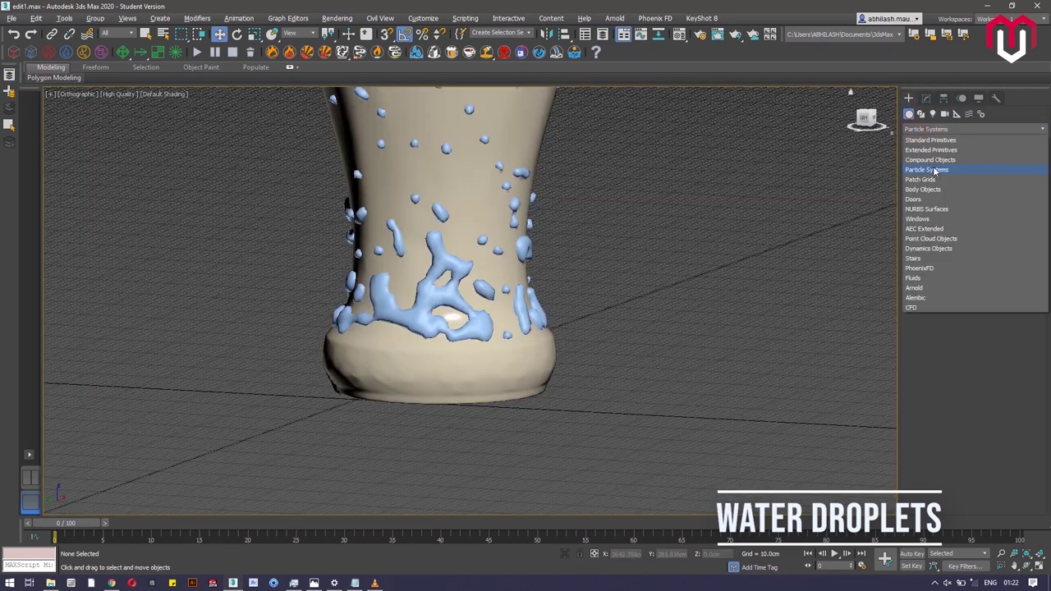
left_click(975, 171)
left_click_drag(763, 167, 789, 190)
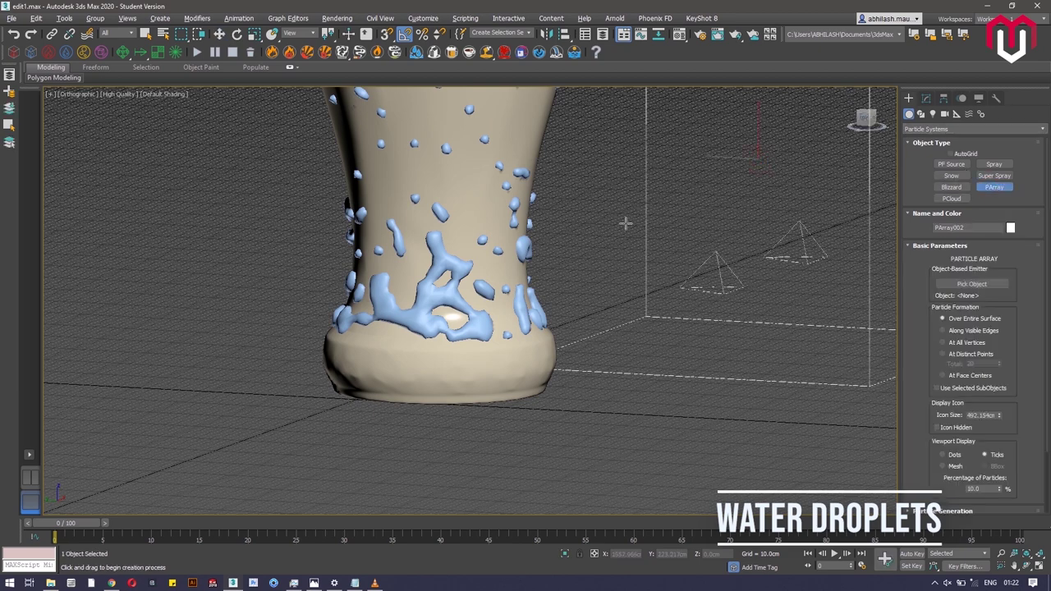
scroll(626, 223, "down", 3)
middle_click_drag(626, 223, 616, 318)
Step: Pick the bottom portion of the glass as the emitter object of the second particle array
left_click(926, 97)
middle_click_drag(529, 343, 477, 375)
scroll(477, 375, "up", 2)
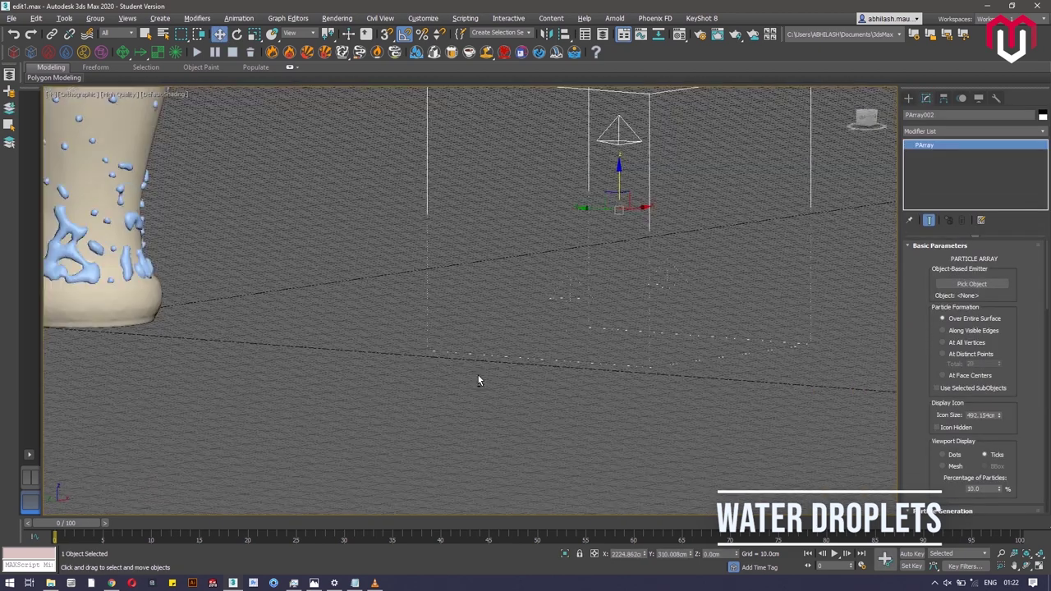
middle_click_drag(49, 365, 285, 385)
left_click(972, 284)
left_click(319, 324)
scroll(1018, 328, "down", 5)
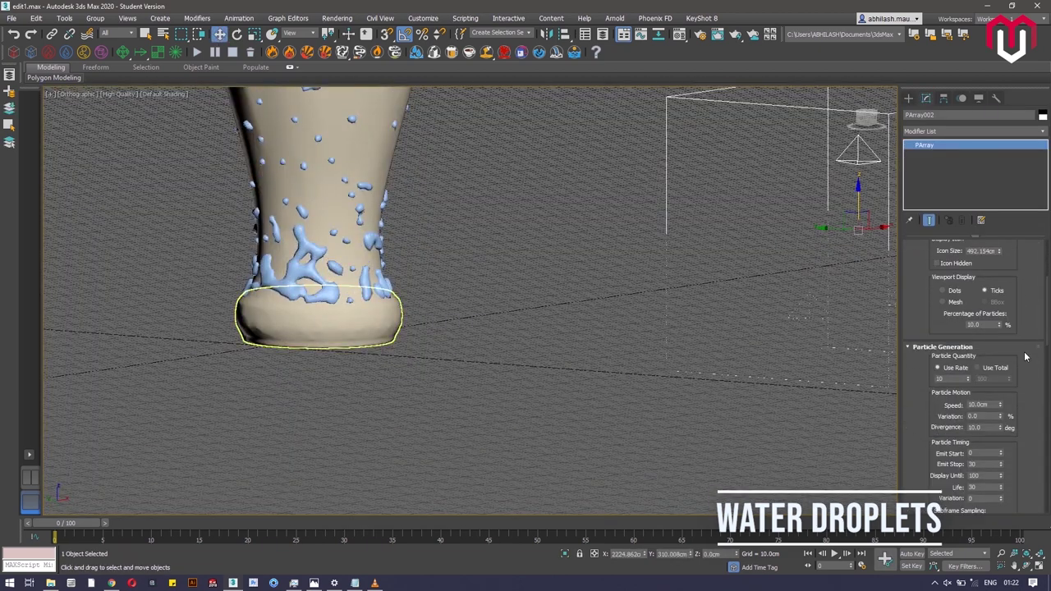
Step: Set the second particle array to 100 total particles displayed at 100%, with speed, divergence and all timing values at 0
scroll(969, 305, "down", 2)
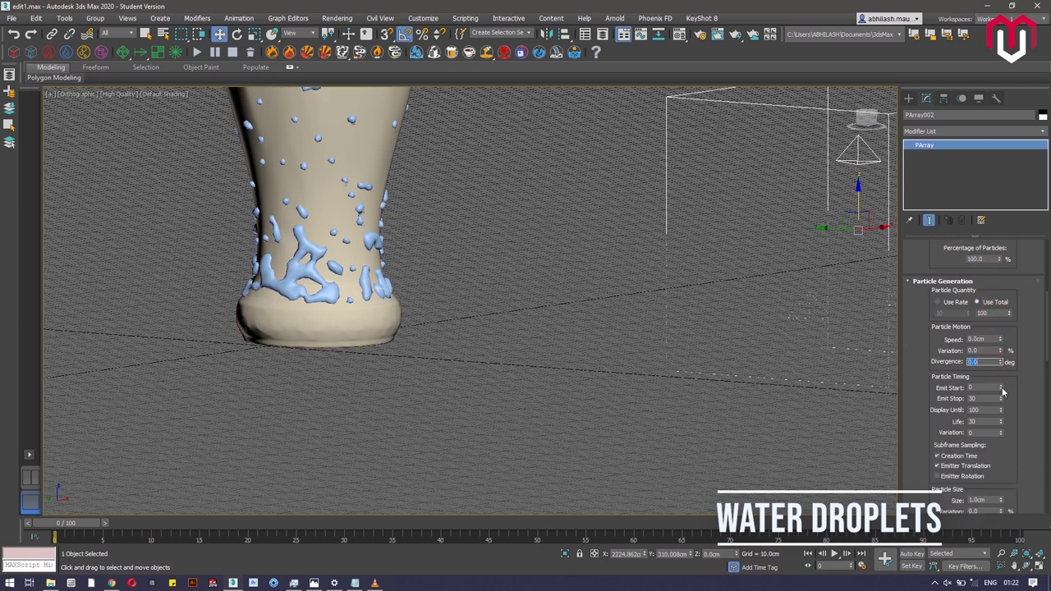
scroll(930, 420, "down", 2)
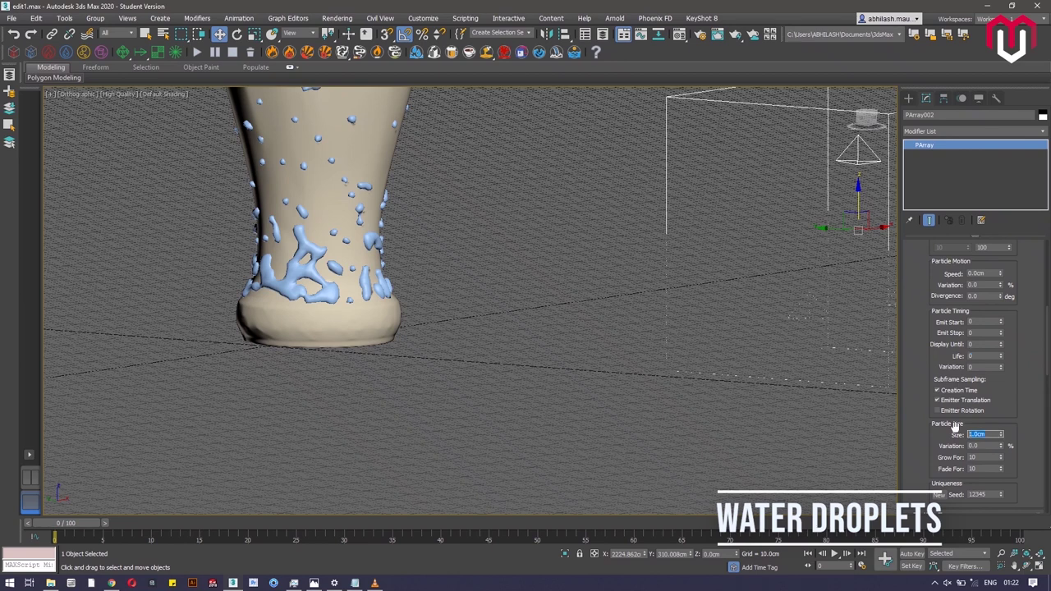
Step: Set the particle size to 30 cm and both Grow For and Fade For to 0
scroll(1036, 461, "down", 4)
double_click(980, 391)
type("0")
double_click(979, 402)
type("0")
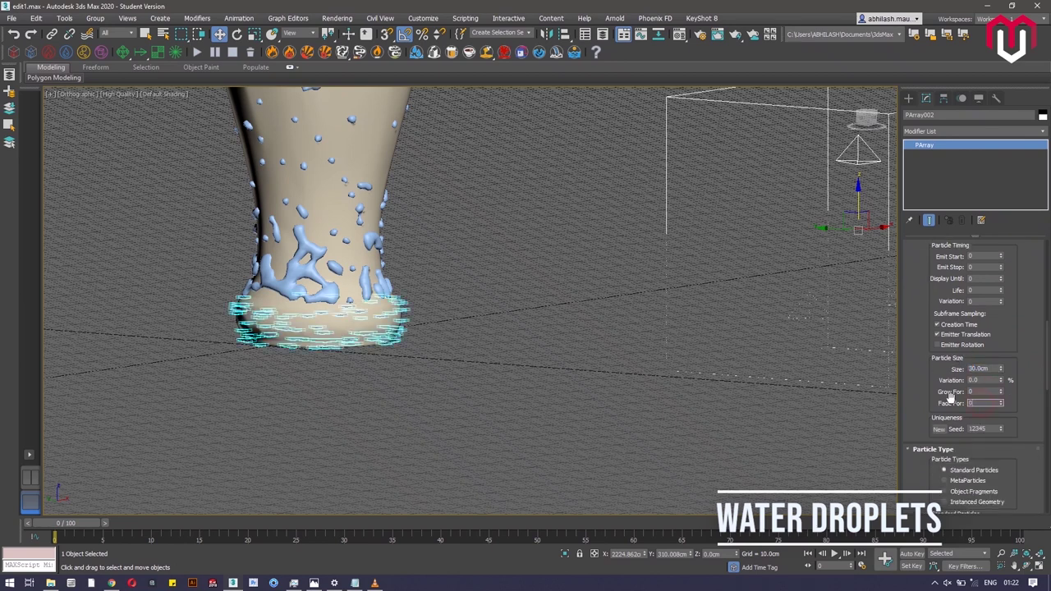
Step: Switch the particle type to MetaParticles and set the particle size to 40 cm
scroll(1010, 411, "up", 4)
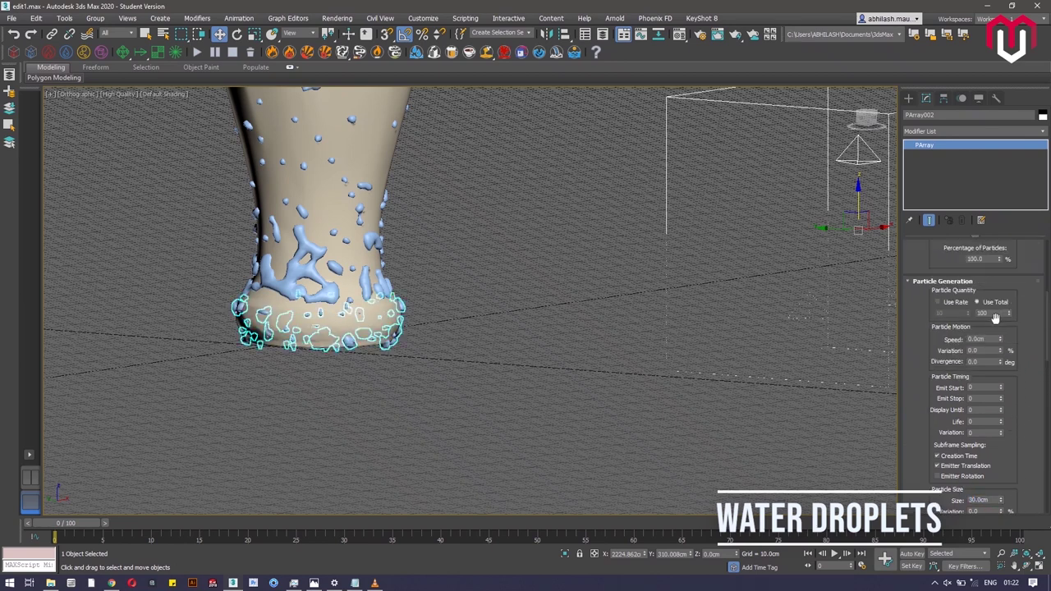
scroll(485, 301, "up", 8)
scroll(485, 301, "down", 5)
middle_click_drag(466, 327, 470, 353, "alt")
scroll(470, 341, "up", 5)
scroll(476, 341, "down", 4)
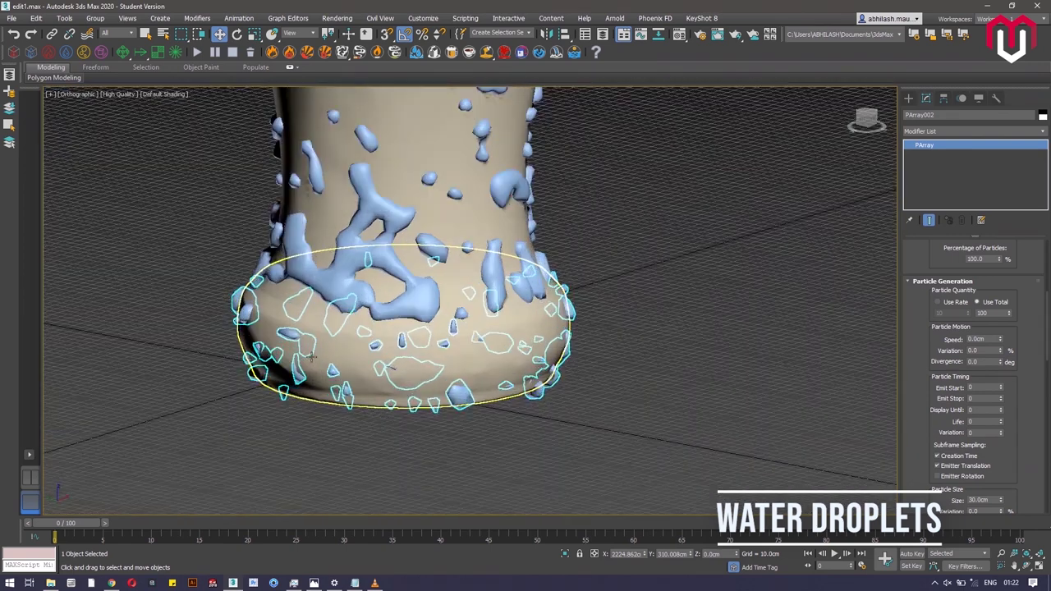
scroll(460, 328, "up", 2)
scroll(969, 370, "down", 2)
double_click(984, 433)
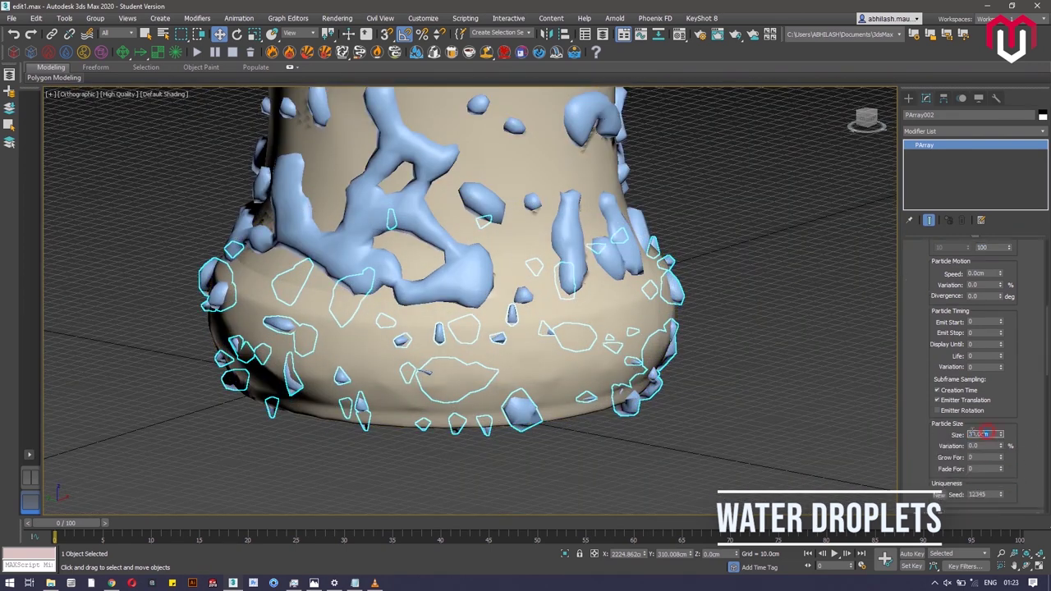
type("40")
key("Return")
Step: Take a mesh snapshot of the second particle array, hide the original array, and select the snapshot mesh in the Scene Explorer
left_click(64, 19)
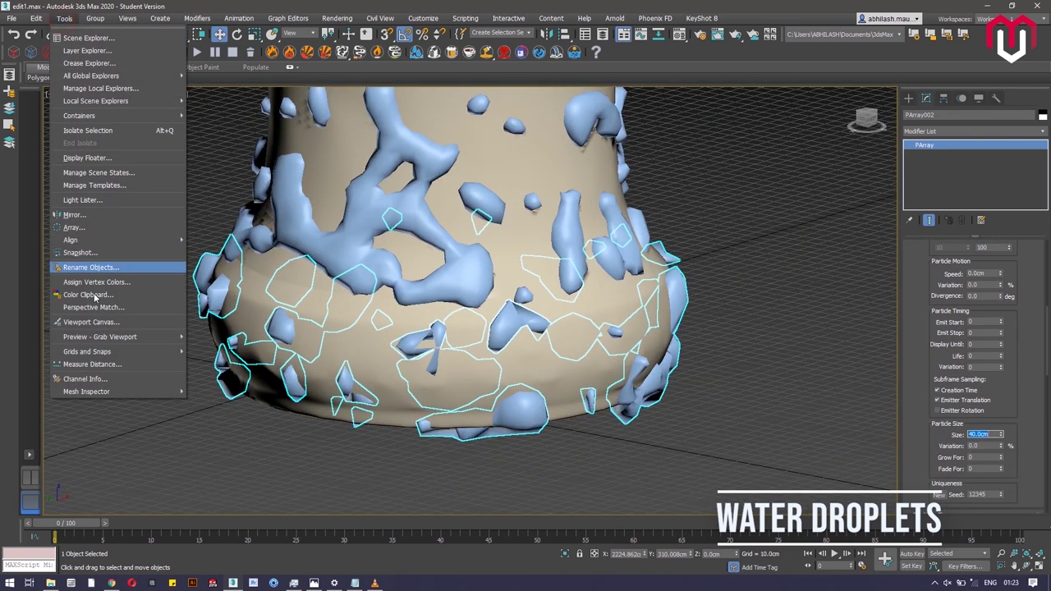
left_click(91, 243)
left_click(506, 355)
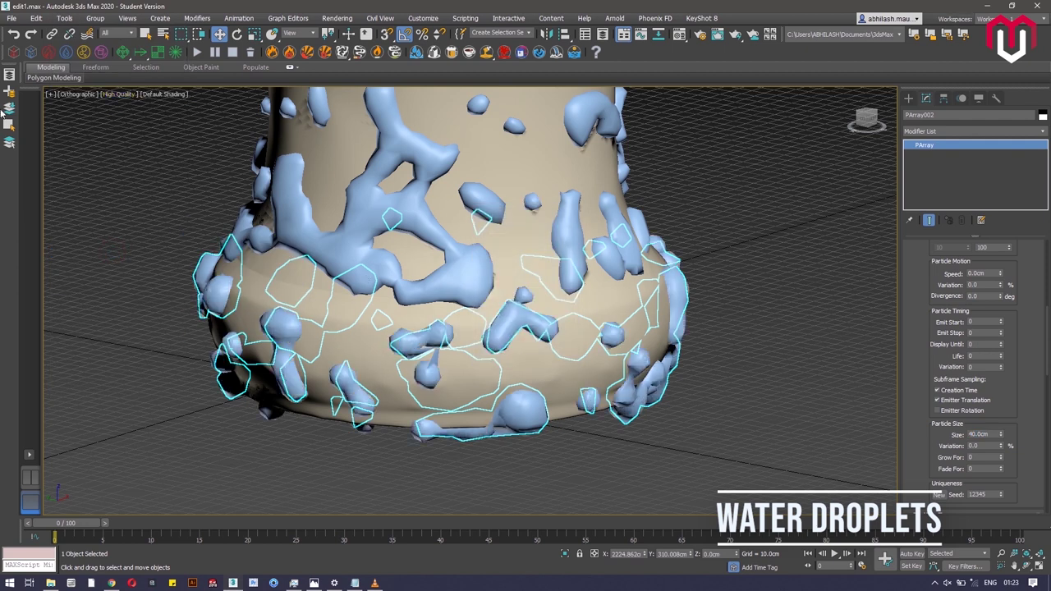
left_click(9, 74)
left_click(110, 160)
left_click(140, 199)
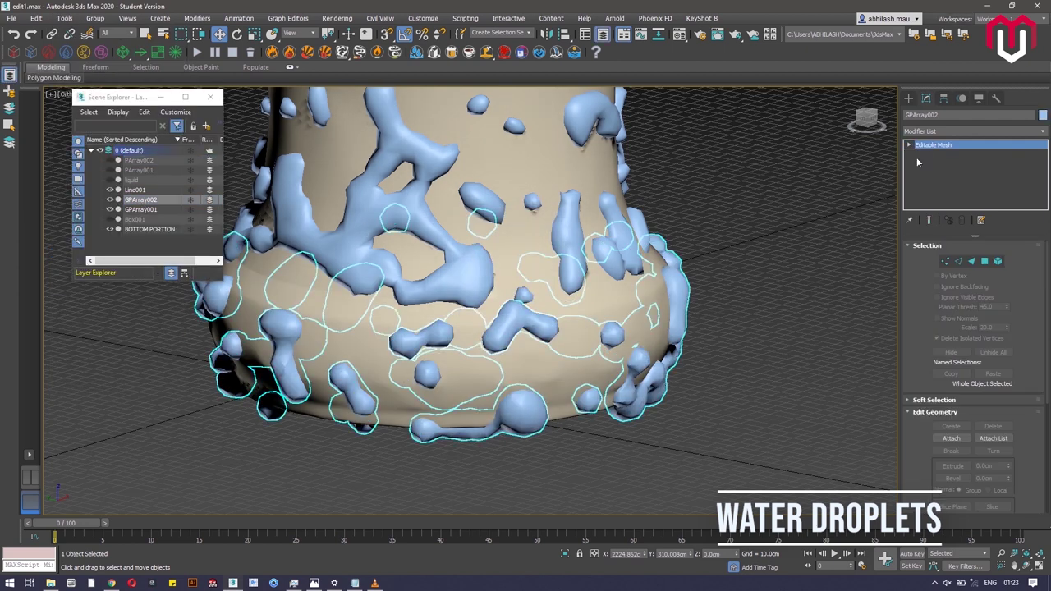
Step: Add a ProOptimizer modifier to the base droplet mesh and reduce its vertices to 10%
left_click(973, 131)
scroll(928, 143, "down", 10)
left_click(928, 151)
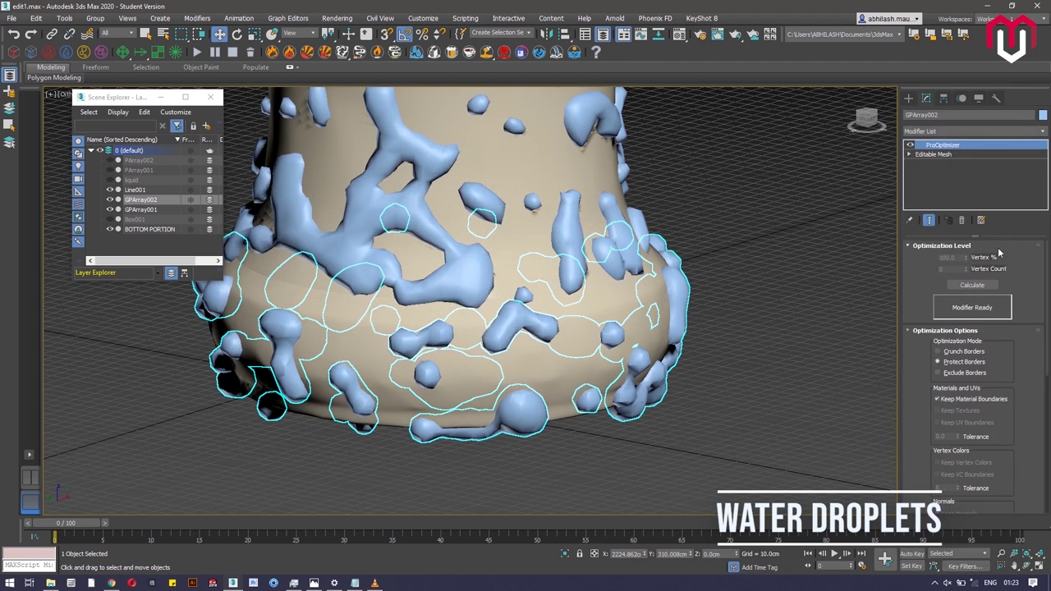
type("10")
key("Return")
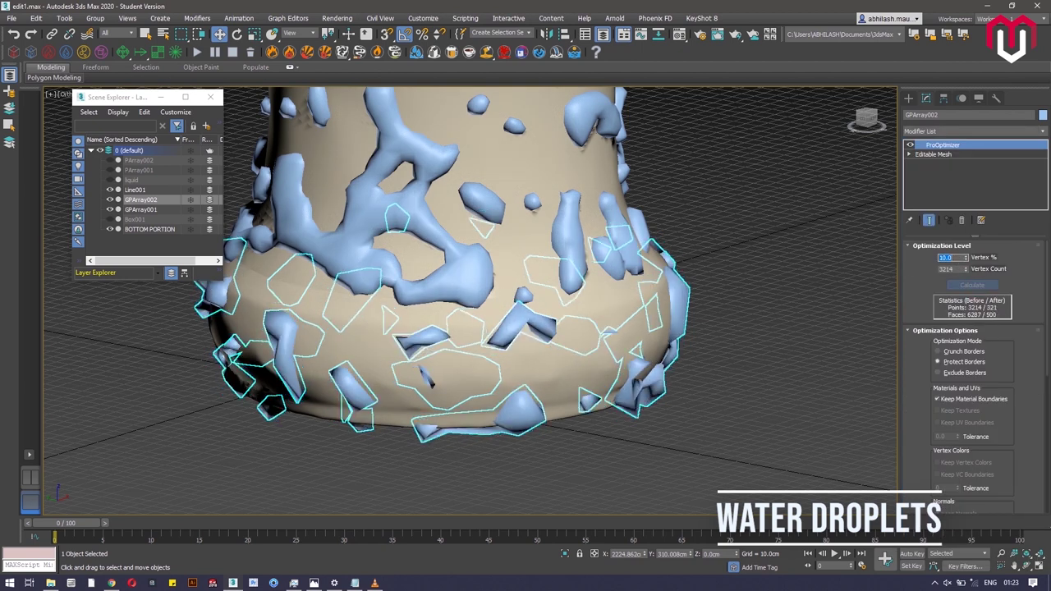
Step: Add a Relax modifier above ProOptimizer on the base droplets and lower its relax value slightly
left_click(933, 132)
left_click(932, 138)
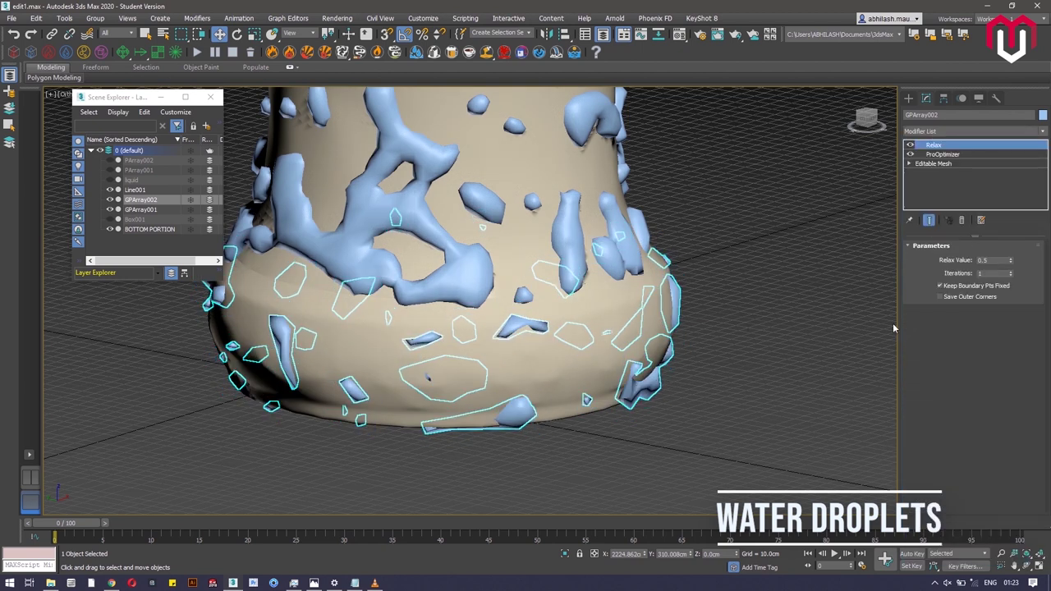
left_click_drag(1010, 261, 1010, 264)
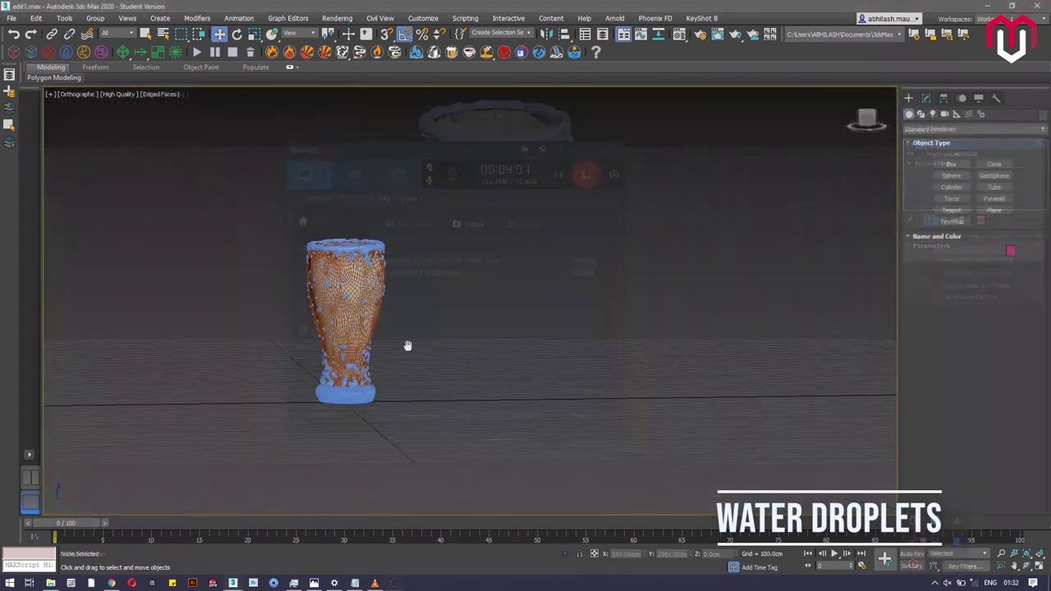
Step: Create a tube centred around the glass with radii of about 184 and 192 cm and a height of about 78 cm
scroll(435, 348, "down", 5)
scroll(427, 387, "up", 8)
left_click(994, 188)
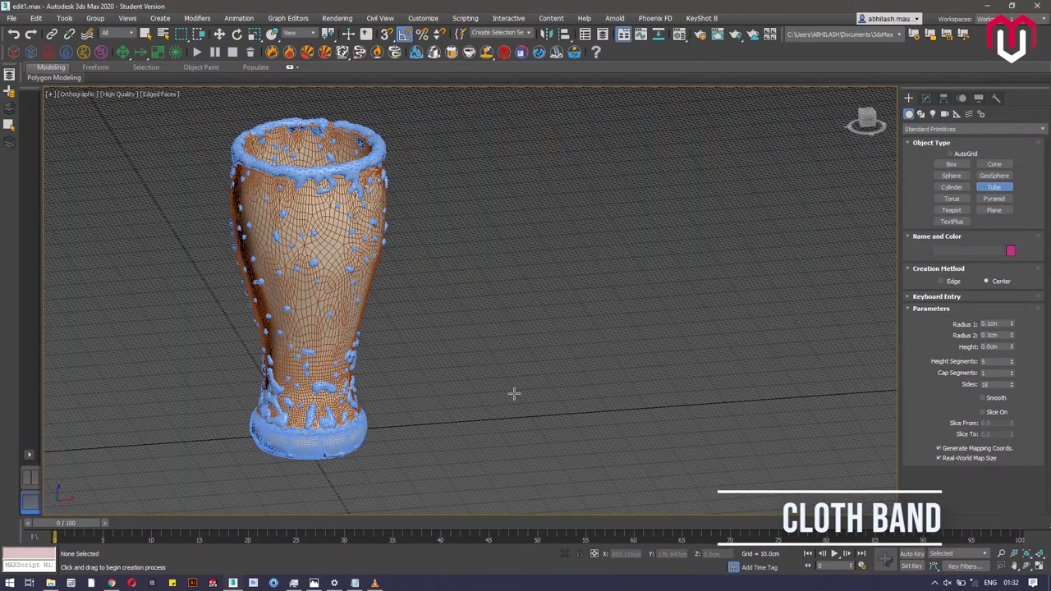
middle_click_drag(441, 352, 441, 431, "alt")
scroll(441, 431, "down", 6)
middle_click_drag(368, 404, 353, 422, "alt")
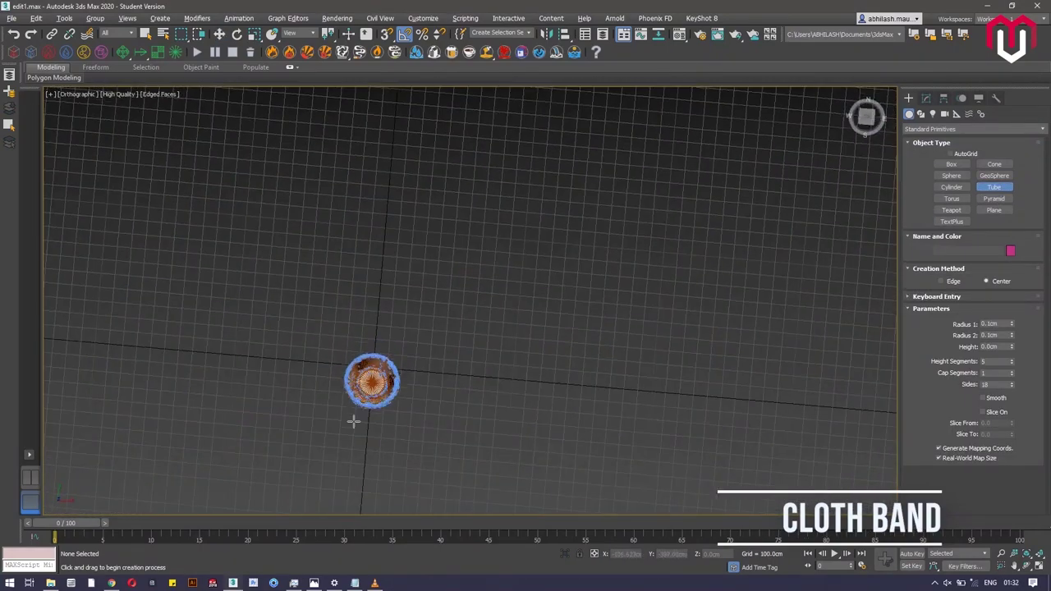
scroll(373, 371, "up", 5)
left_click_drag(373, 371, 390, 380)
left_click_drag(422, 414, 430, 419)
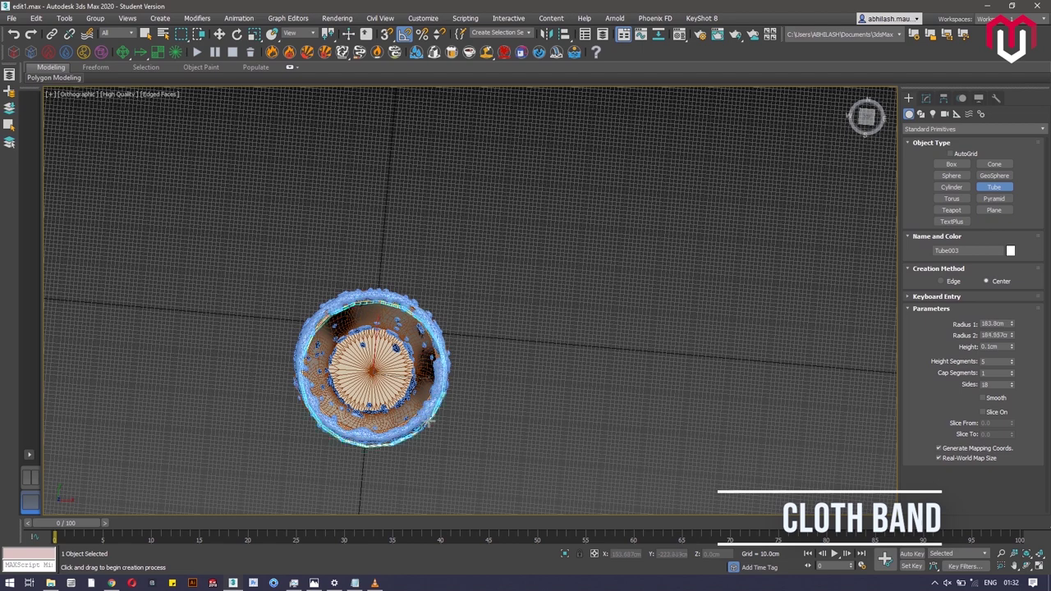
middle_click_drag(341, 460, 350, 399, "alt")
scroll(349, 399, "up", 4)
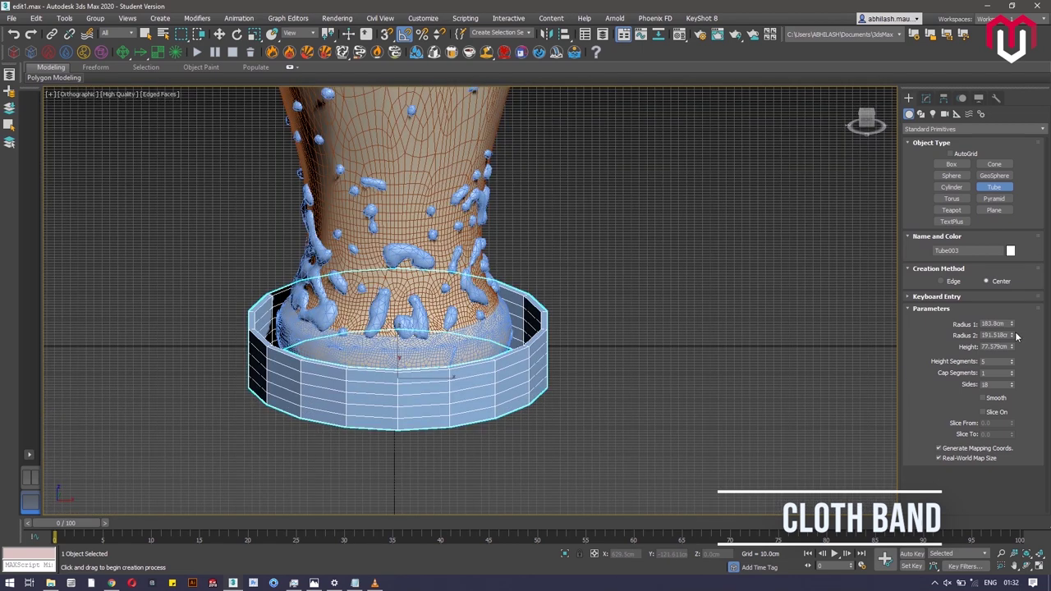
Step: Set the tube's Radius 1 to 185 cm, Radius 2 to 186 cm and height to 90 cm
type("180")
key("Return")
type("18")
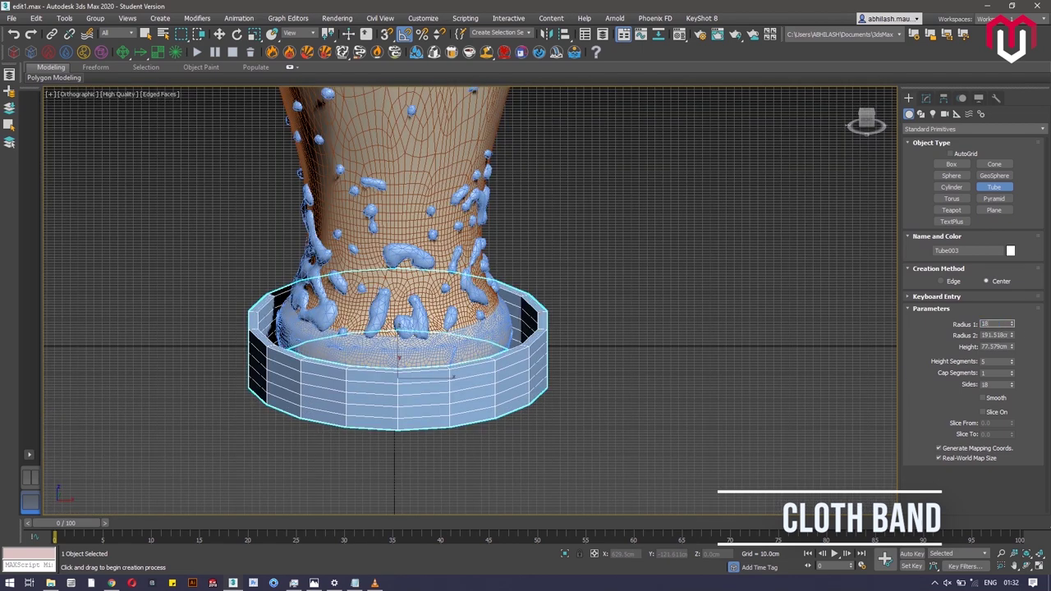
type("5")
key("Return")
type("186")
key("Return")
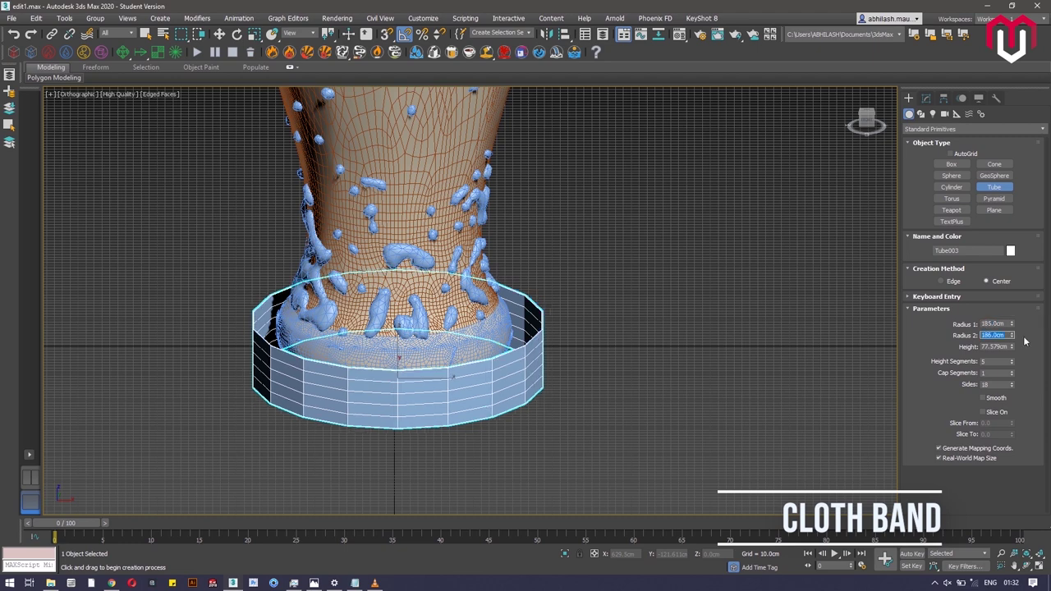
key("Return")
Step: Move the tube straight up in the front view until it wraps the glass just below the rim
scroll(568, 212, "down", 5)
middle_click_drag(568, 212, 567, 295)
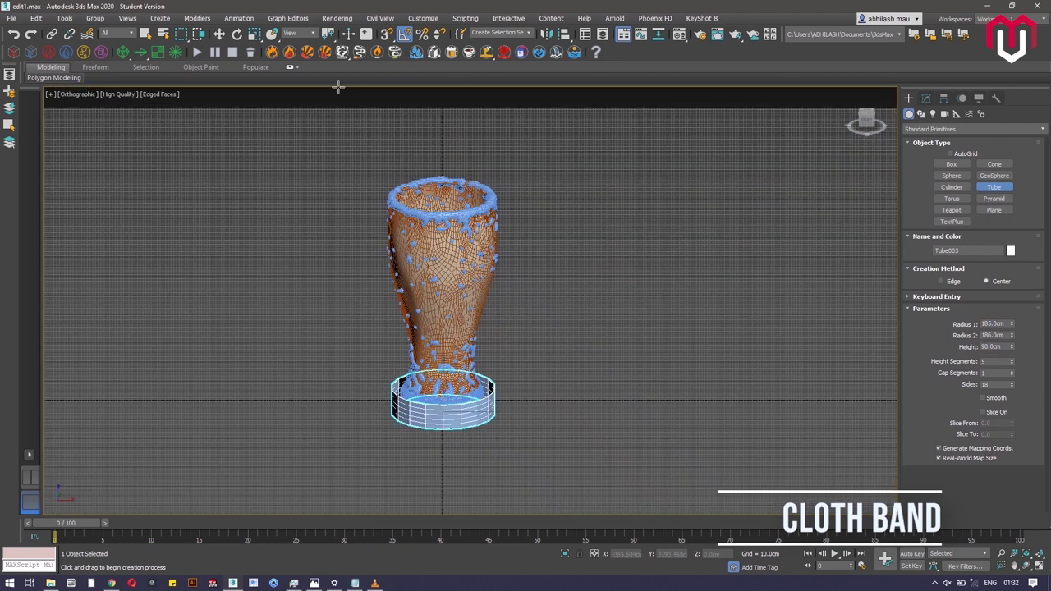
left_click(219, 35)
left_click(866, 118)
left_click_drag(443, 372, 443, 188)
scroll(443, 188, "up", 6)
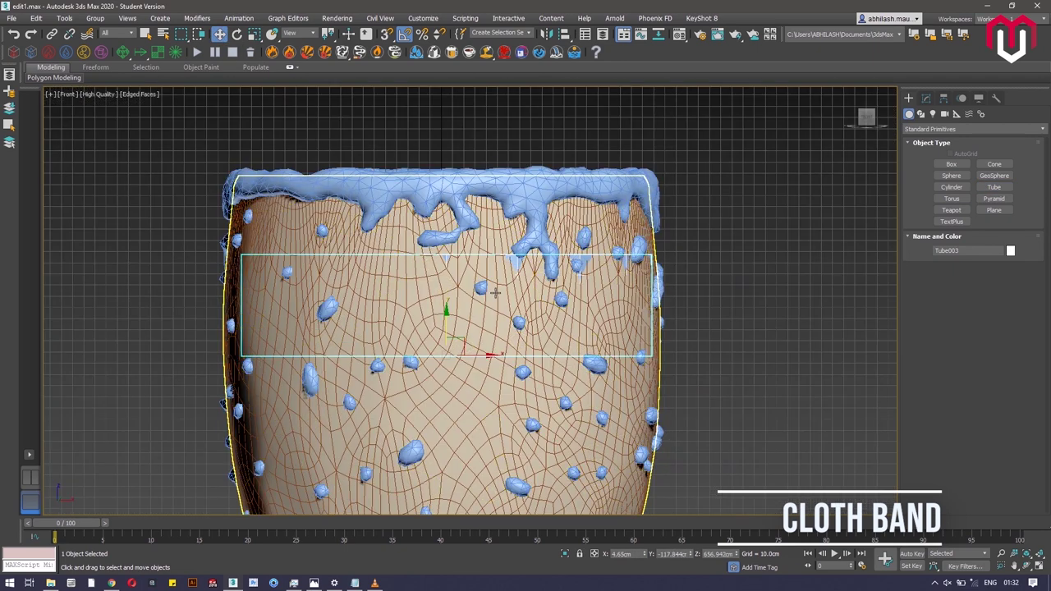
Step: Scale the tube outward in X and Y to about 107% so it clears the outside of the glass
key("r")
middle_click_drag(495, 293, 495, 444, "alt")
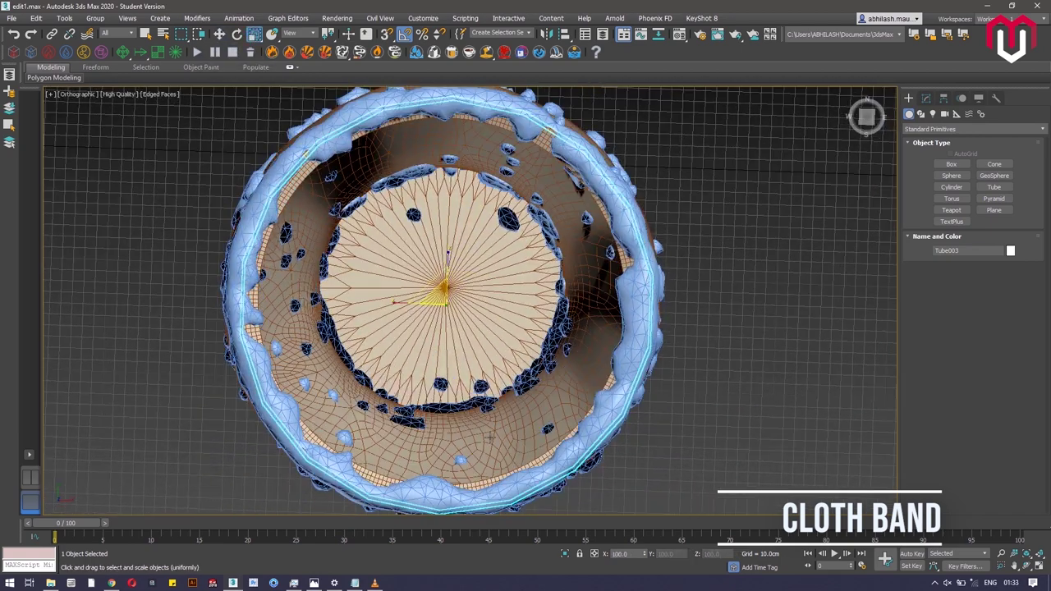
mouse_move(433, 293)
left_mouse_down()
mouse_move(424, 280)
mouse_move(430, 297)
left_mouse_up()
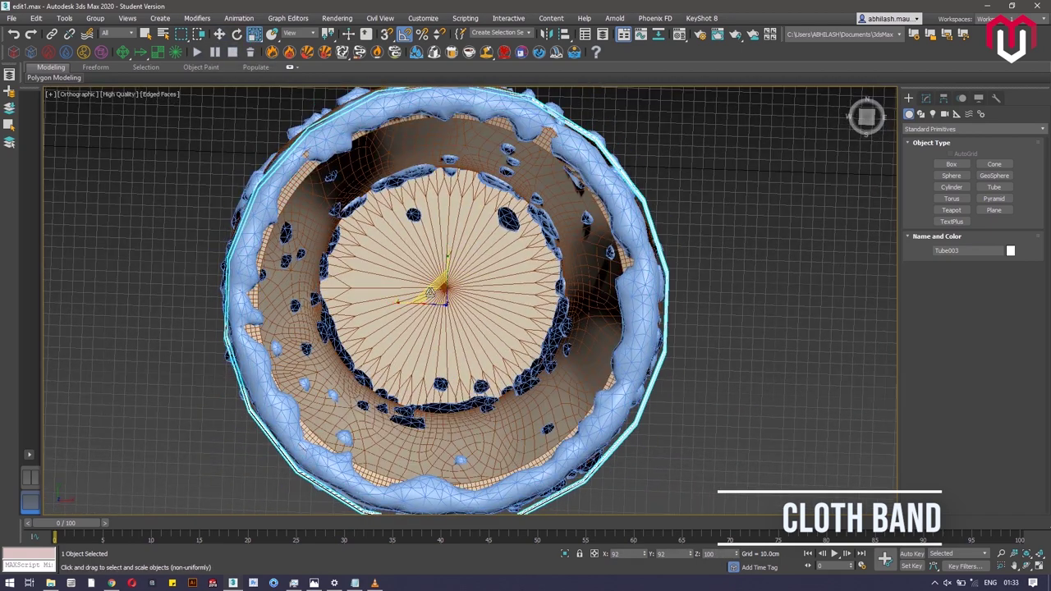
middle_click_drag(525, 402, 540, 278, "alt")
key("f")
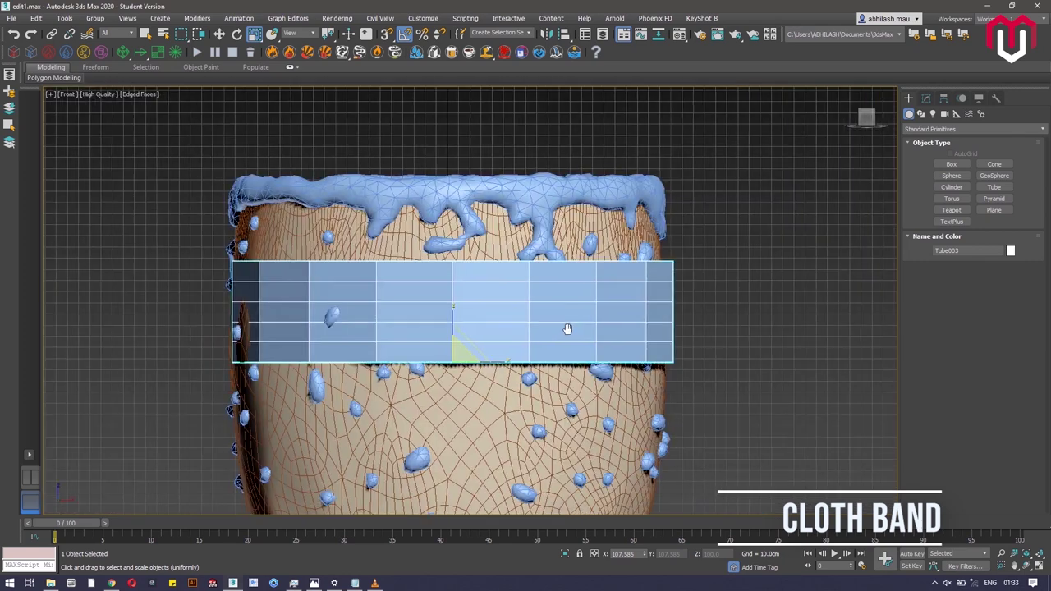
Step: Apply the bluish transparent sample material to the tube and close the Material Editor
key("m")
left_click_drag(202, 197, 426, 299)
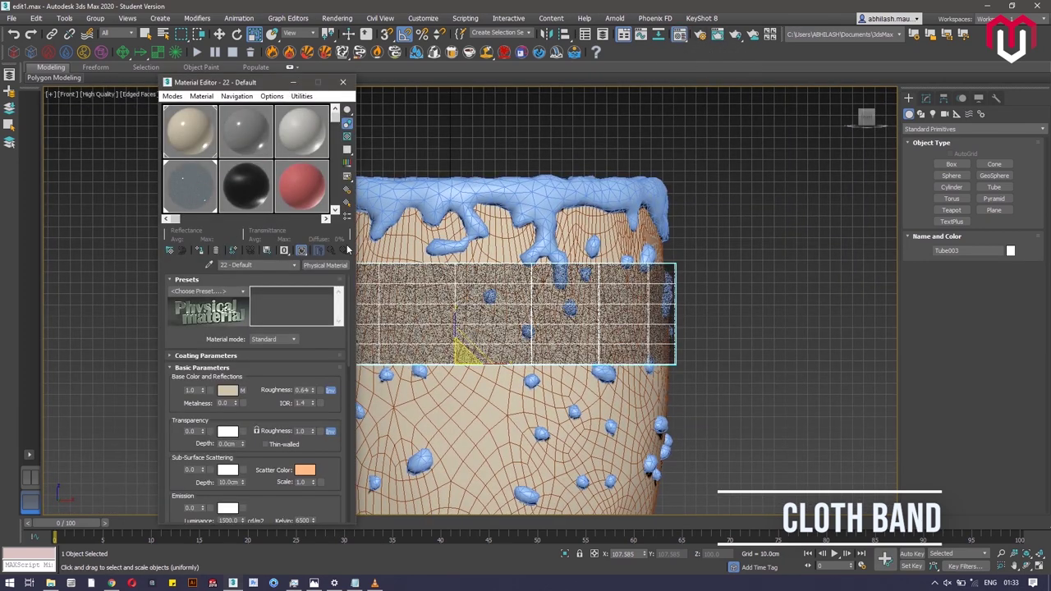
left_click(344, 83)
Step: Convert the tube to an Editable Poly
scroll(485, 329, "up", 3)
middle_click_drag(486, 328, 485, 308)
key("w")
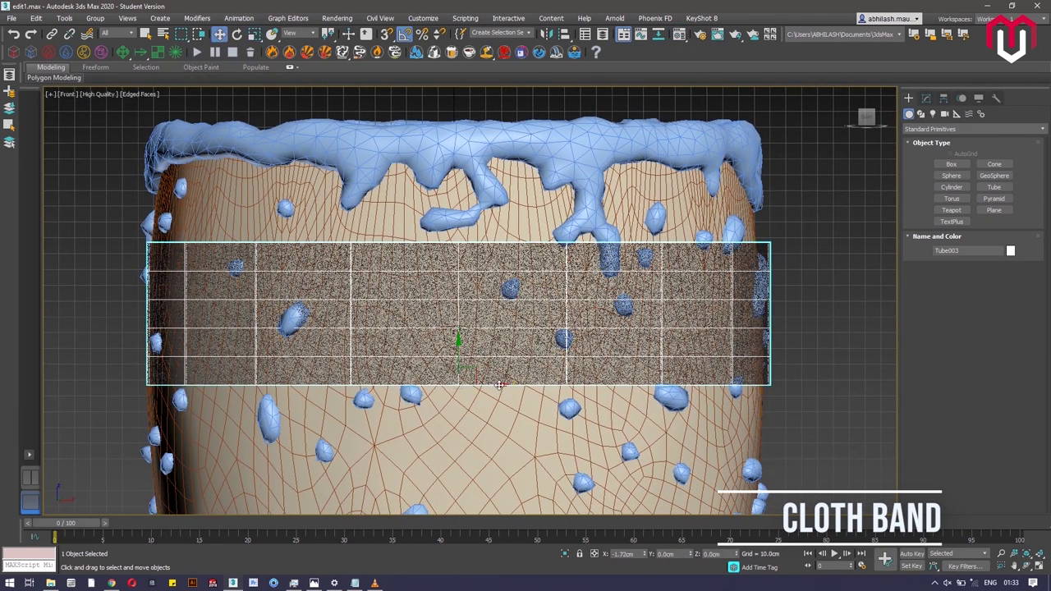
scroll(750, 259, "up", 2)
left_click(926, 99)
right_click(386, 385)
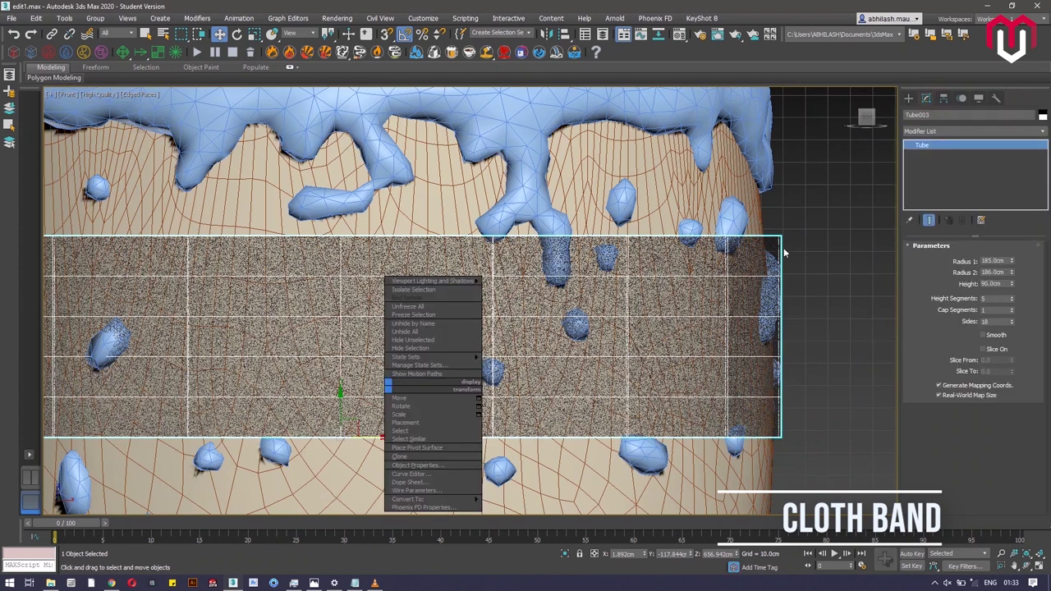
right_click(774, 241)
left_click(903, 363)
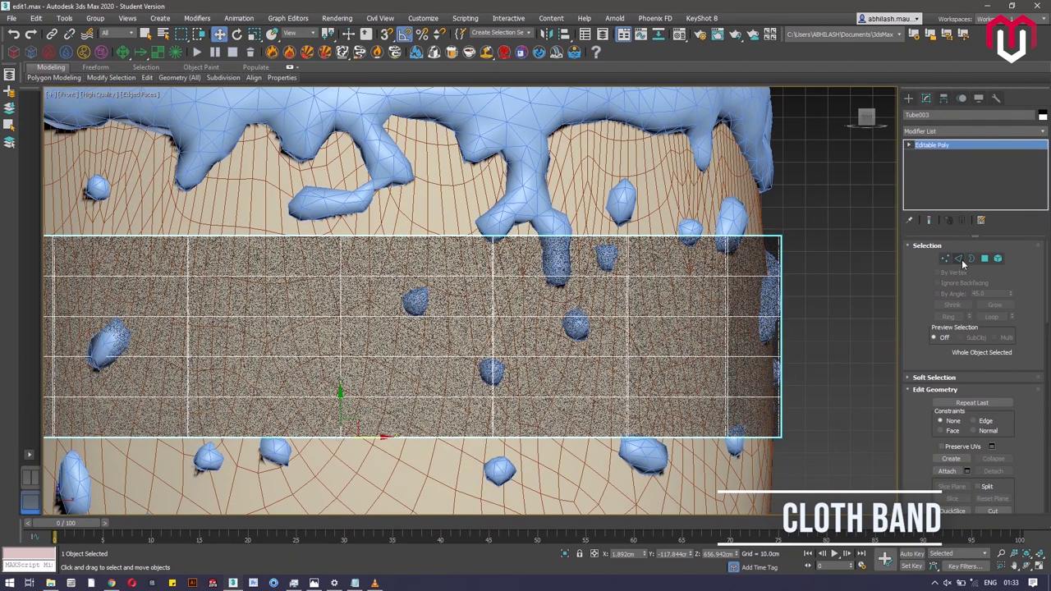
Step: Select the full outer edge loop along the tube's upper rim at edge level
left_click(958, 258)
left_click(668, 238)
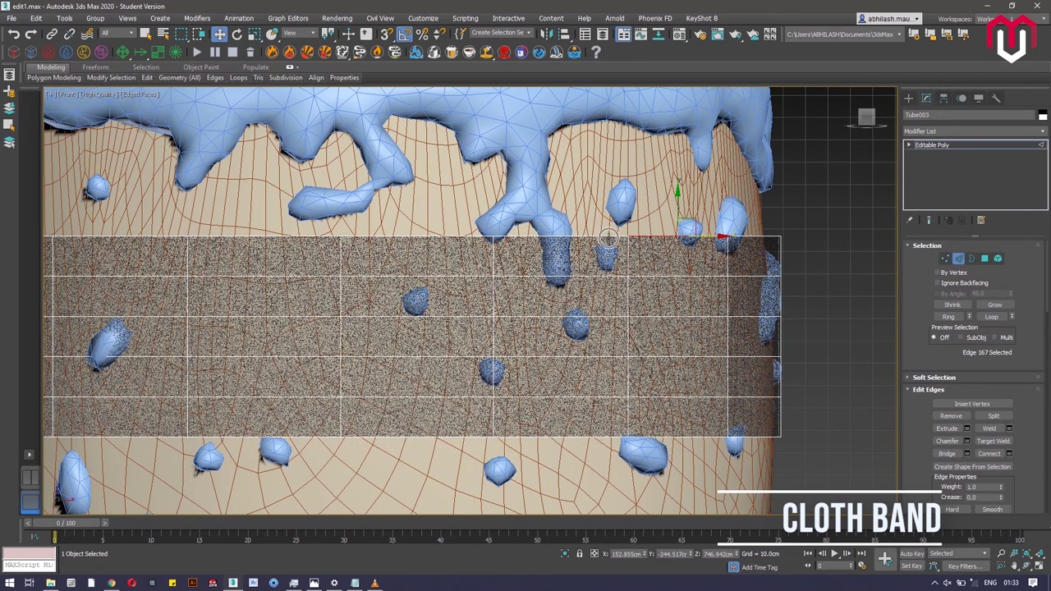
middle_click_drag(607, 236, 593, 289, "alt")
scroll(566, 280, "up", 6)
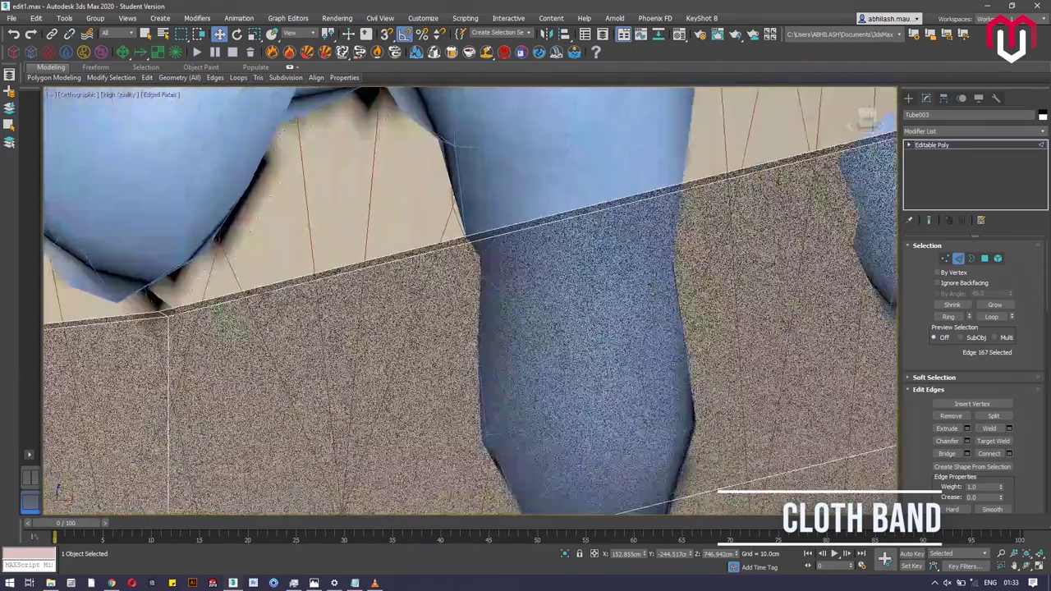
middle_click_drag(315, 305, 422, 284)
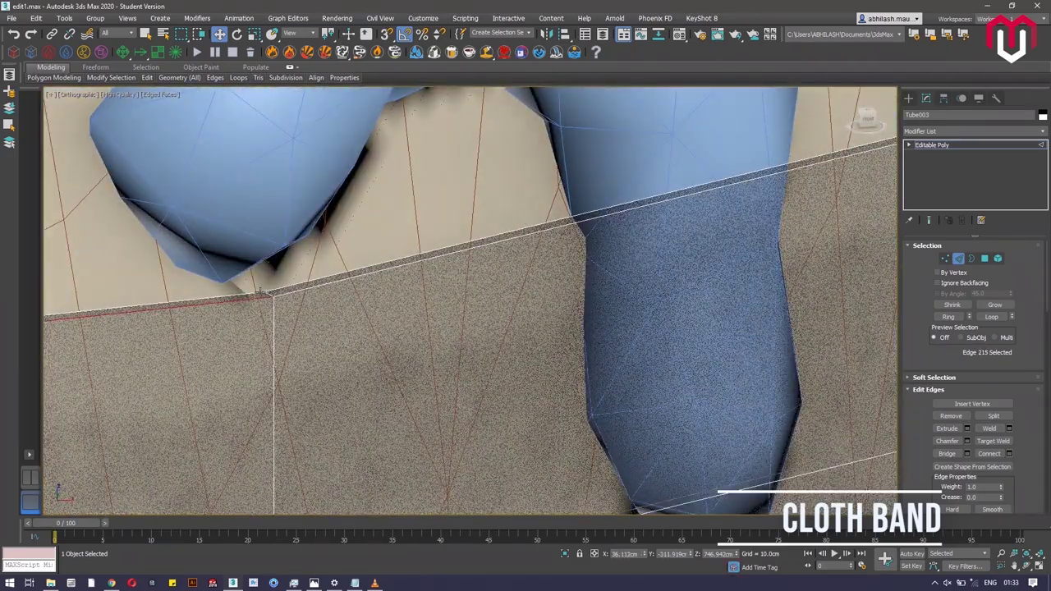
left_click(908, 98)
left_click(501, 355)
left_click(926, 98)
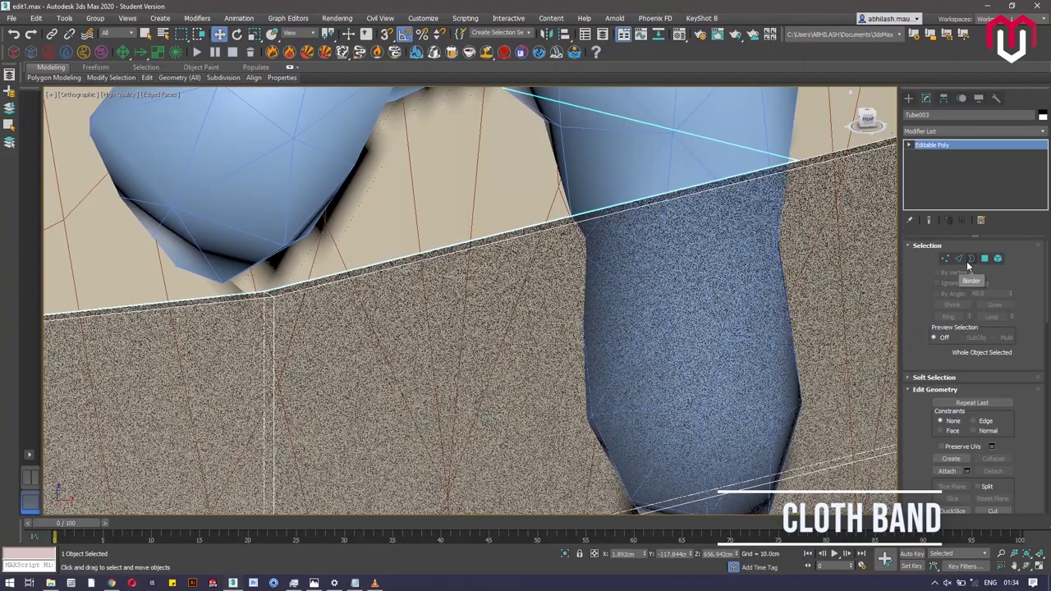
double_click(307, 290)
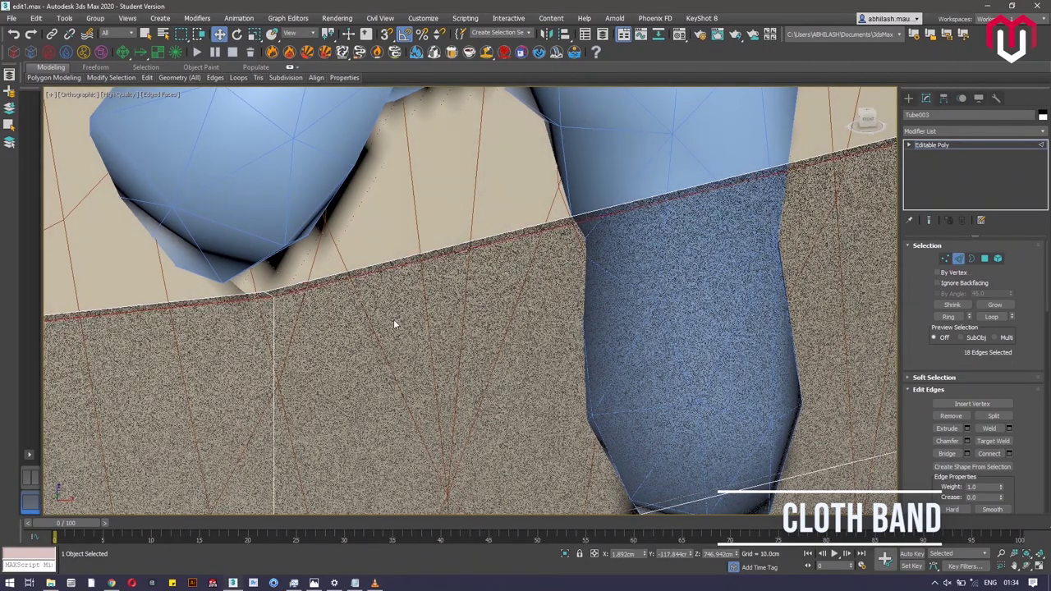
Step: Add the inner edge loop of the tube's upper rim to the edge selection
scroll(427, 328, "down", 8)
left_click(869, 121)
middle_click_drag(689, 213, 681, 269, "alt")
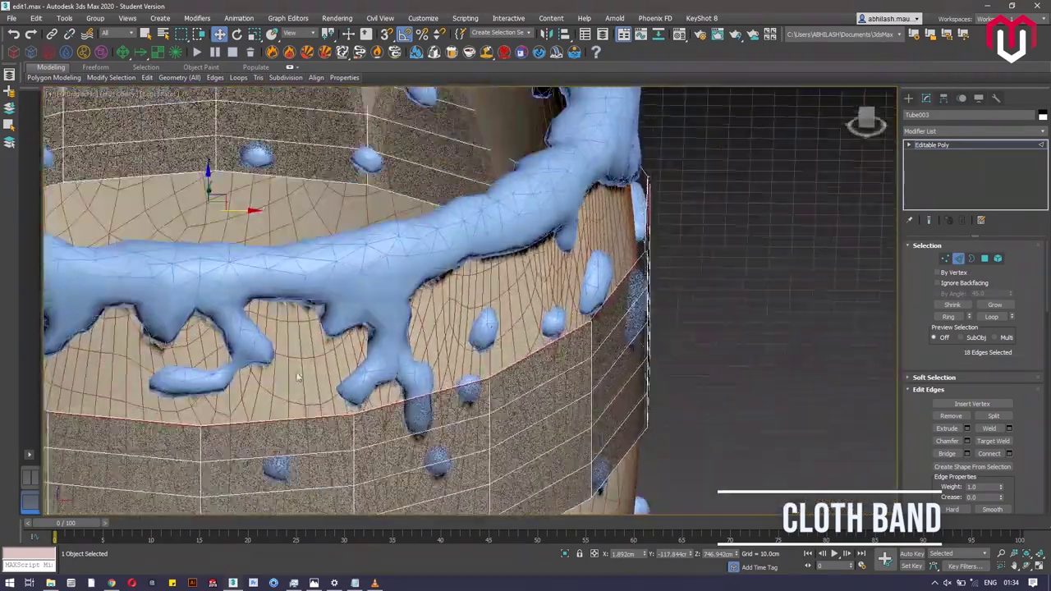
scroll(399, 424, "up", 7)
scroll(400, 426, "up", 2)
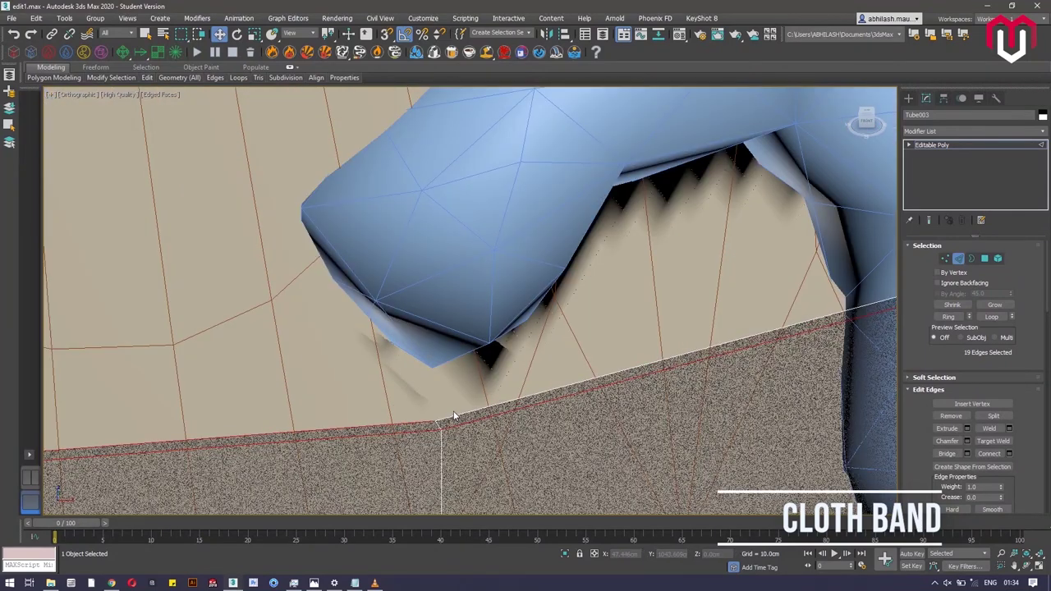
left_click(461, 415, "shift")
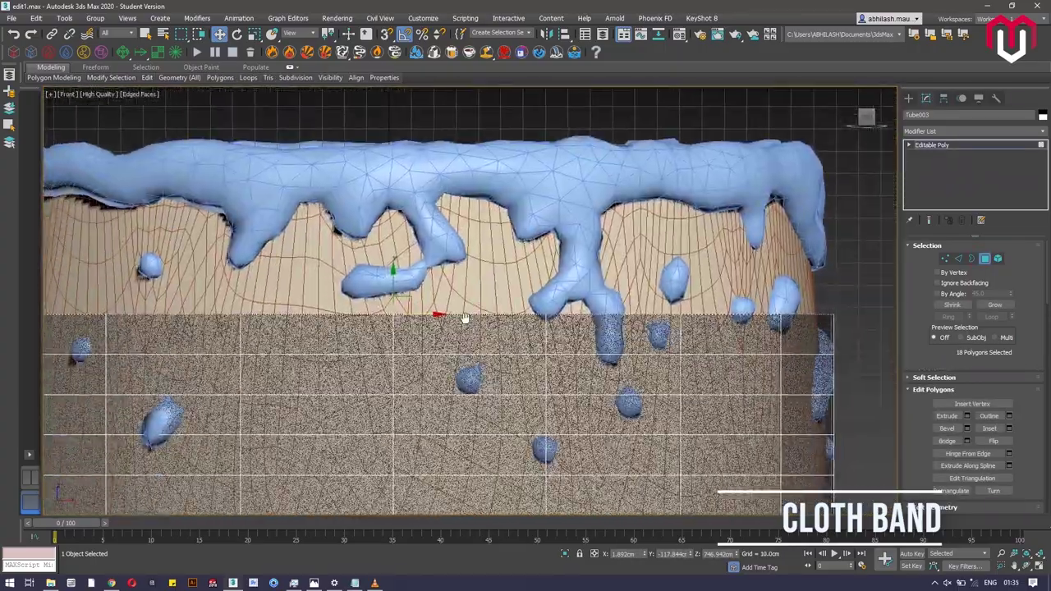
Step: Scale the ring of polygons on the tube's upper rim inward in X and Y to taper its upper edge
middle_click_drag(465, 318, 508, 324)
left_click(255, 34)
middle_click_drag(375, 337, 379, 332, "alt")
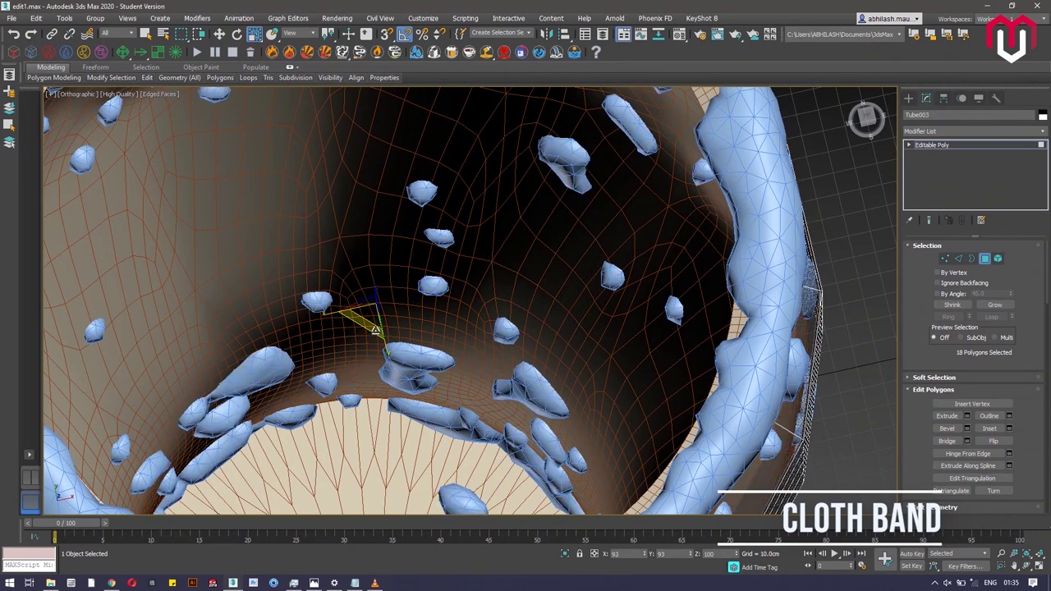
middle_click_drag(657, 450, 457, 400, "alt")
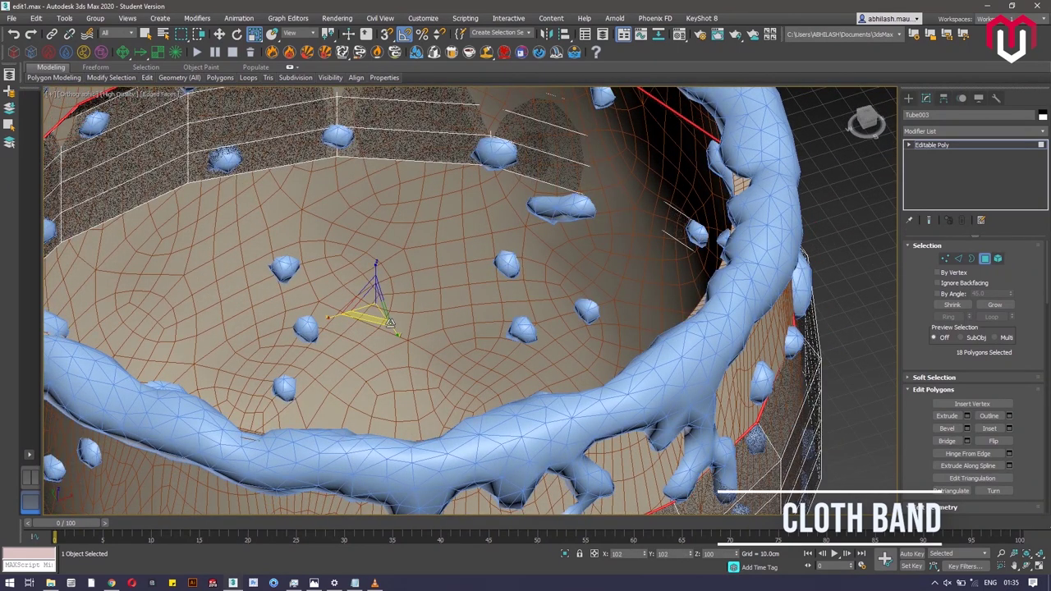
scroll(413, 358, "down", 6)
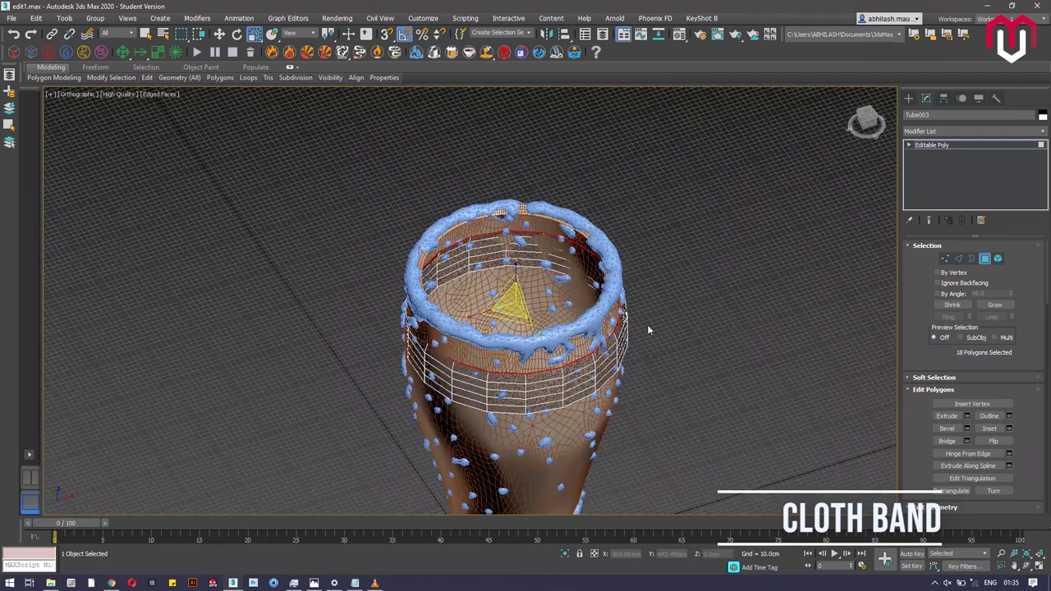
Step: Select the full ring of polygons on the underside rim of the tube
left_click(867, 129)
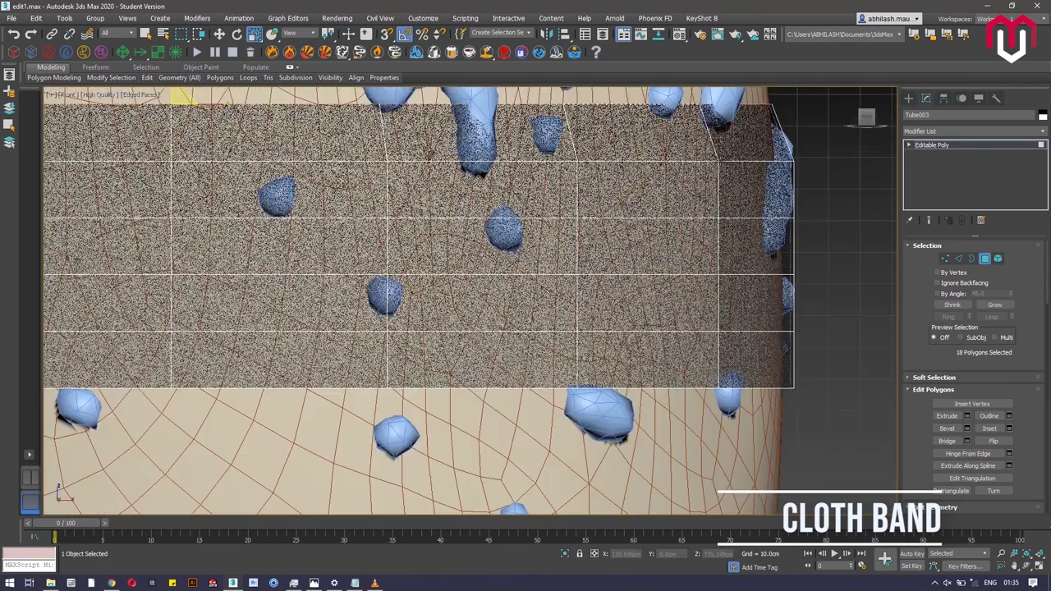
left_click(846, 205)
scroll(775, 377, "down", 3)
scroll(775, 377, "up", 5)
middle_click_drag(775, 377, 604, 379, "alt")
scroll(575, 346, "up", 6)
left_click(585, 358)
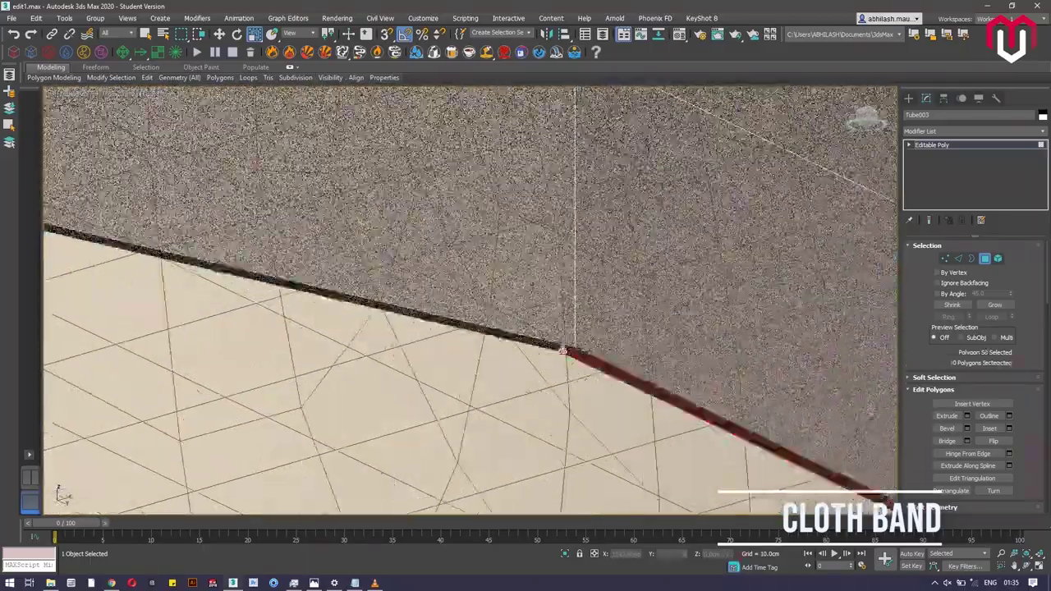
left_click(563, 349, "shift")
Step: Scale the underside rim polygons slightly inward in X and Y to taper the band's lower edge
scroll(591, 275, "down", 6)
left_click(866, 121)
scroll(534, 284, "down", 8)
scroll(510, 253, "up", 8)
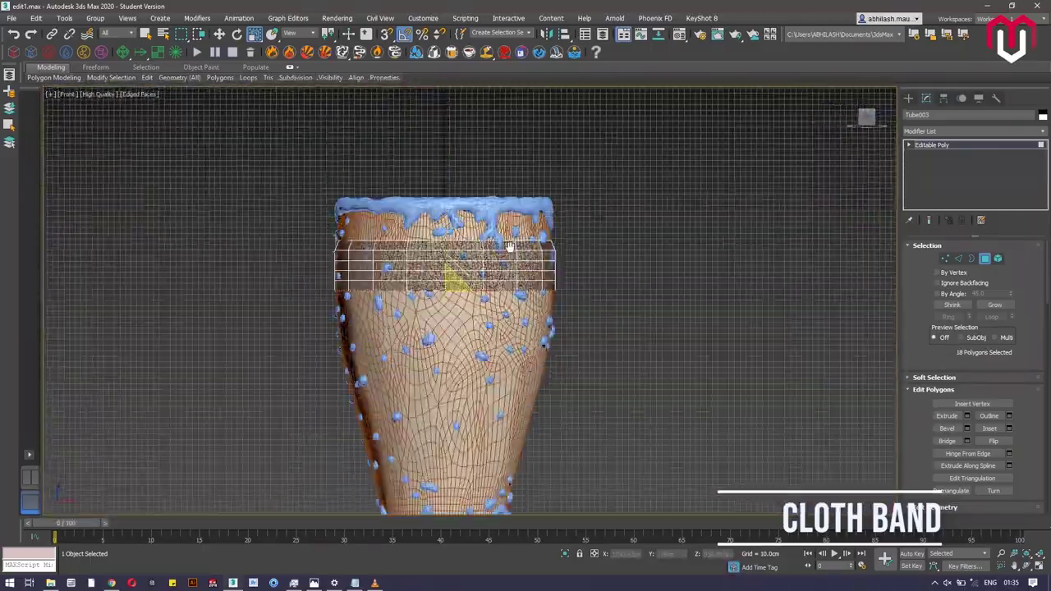
middle_click_drag(492, 267, 502, 324, "alt")
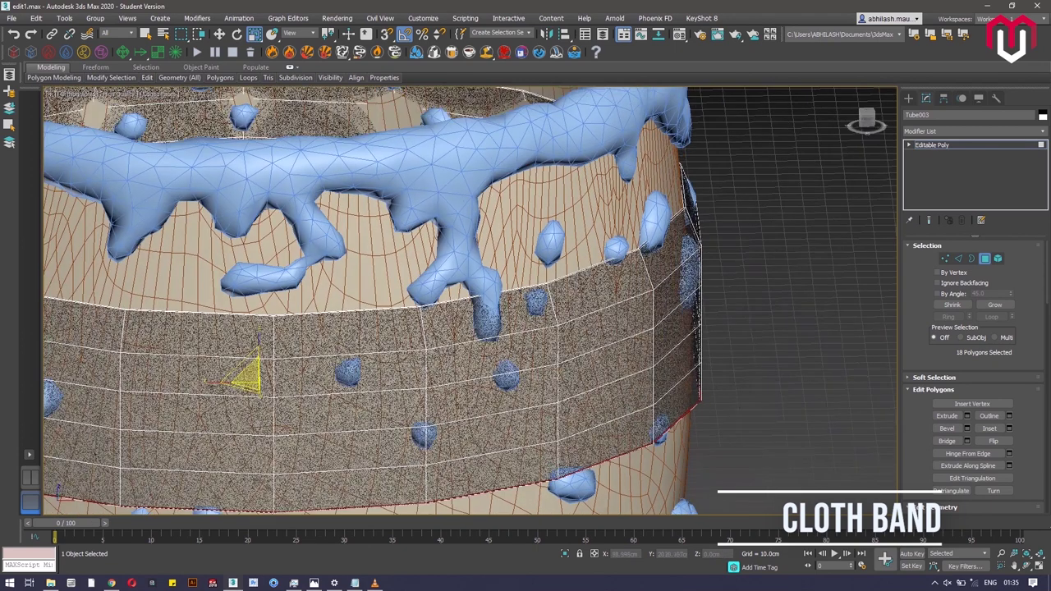
left_click_drag(240, 389, 240, 389)
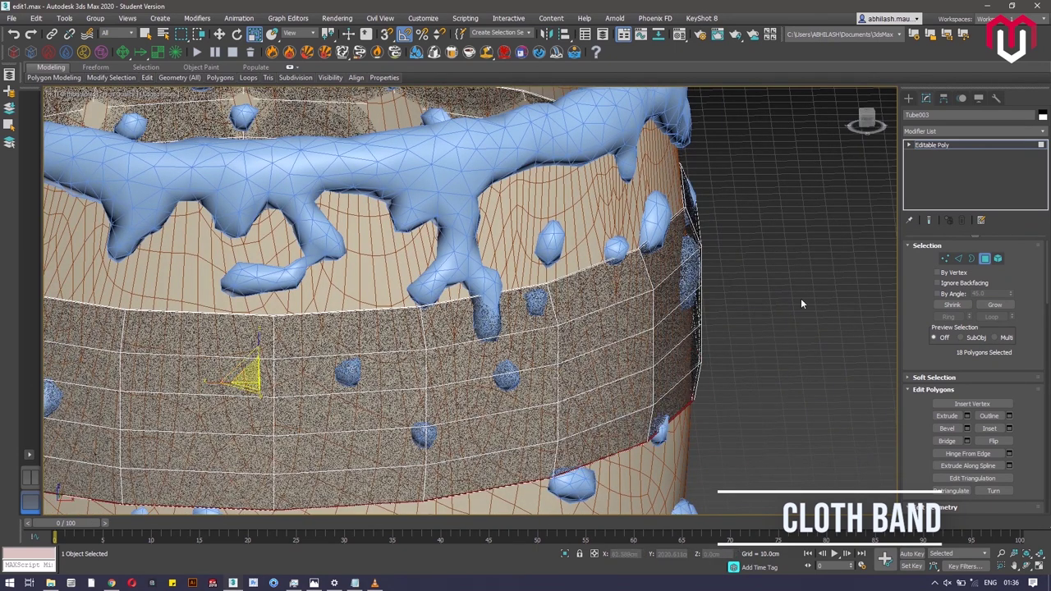
Step: Compare the band's shape with the cloth band in the reference beer photo in the browser
scroll(348, 366, "up", 5)
scroll(692, 297, "down", 5)
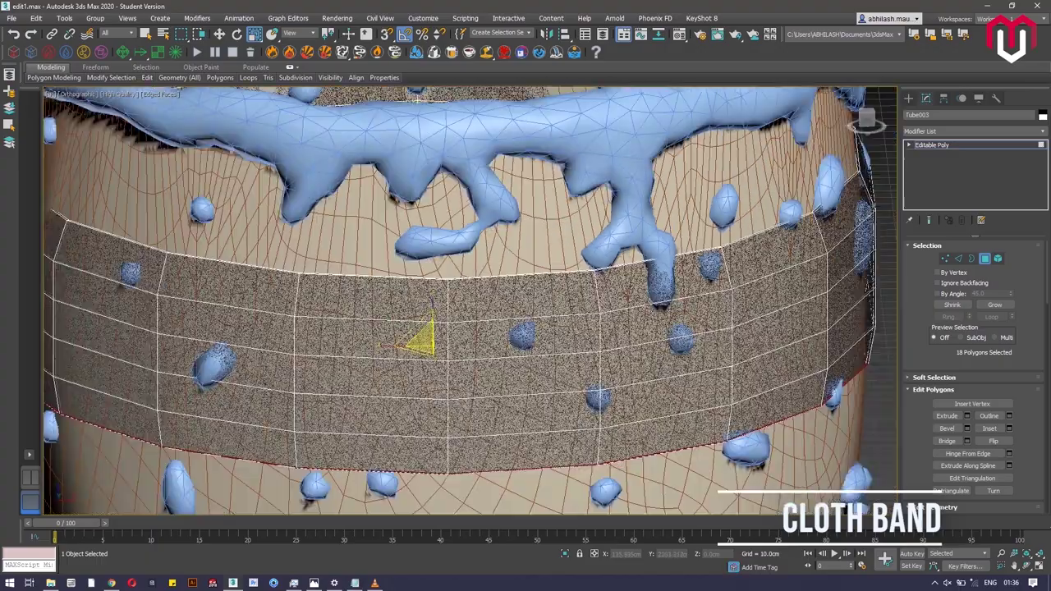
left_click(867, 120)
scroll(624, 387, "down", 6)
middle_click_drag(621, 410, 484, 214)
scroll(476, 227, "up", 4)
scroll(468, 299, "up", 3)
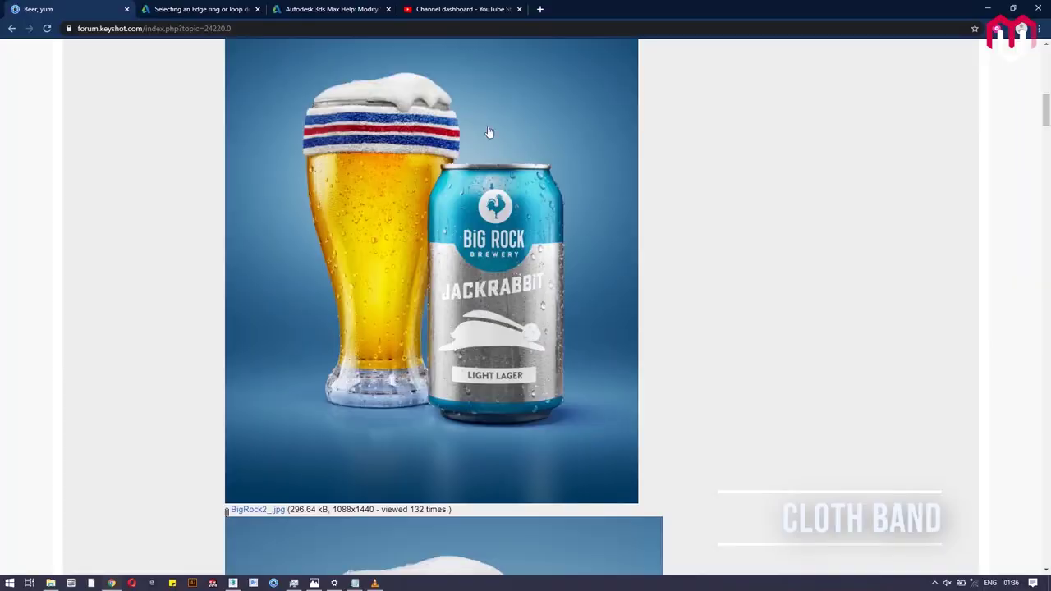
scroll(488, 135, "up", 1)
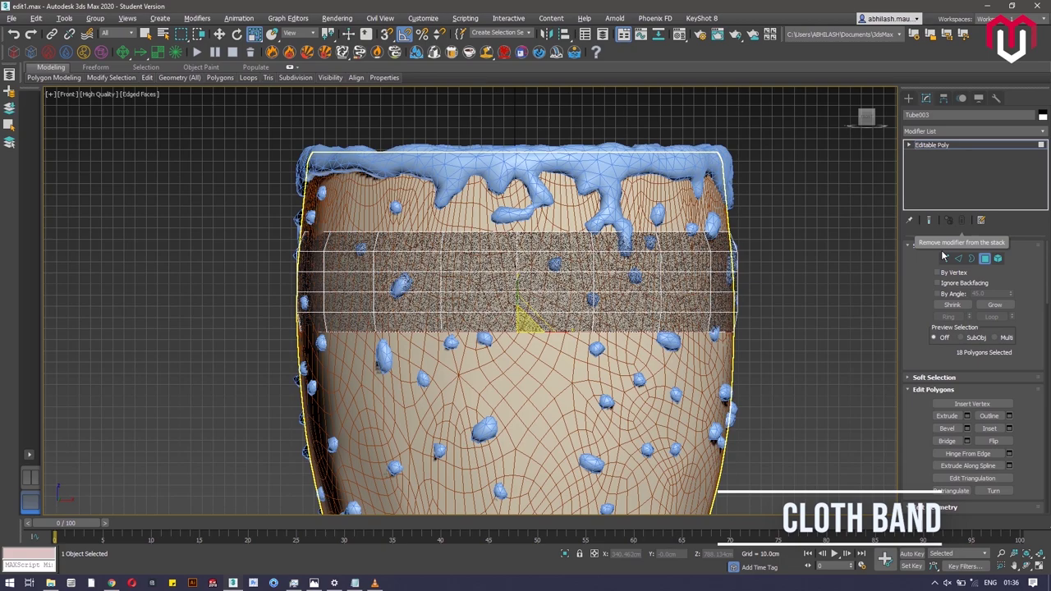
Step: Move individual vertex groups on the band's upper edge slightly up and down to make the edge uneven
left_click(945, 257)
scroll(513, 225, "up", 5)
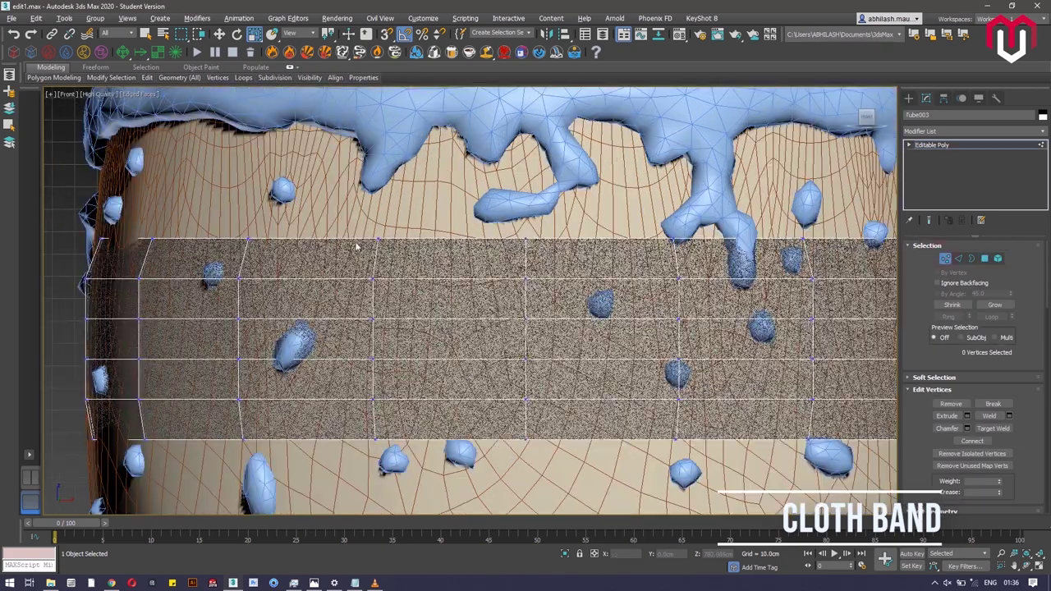
key("w")
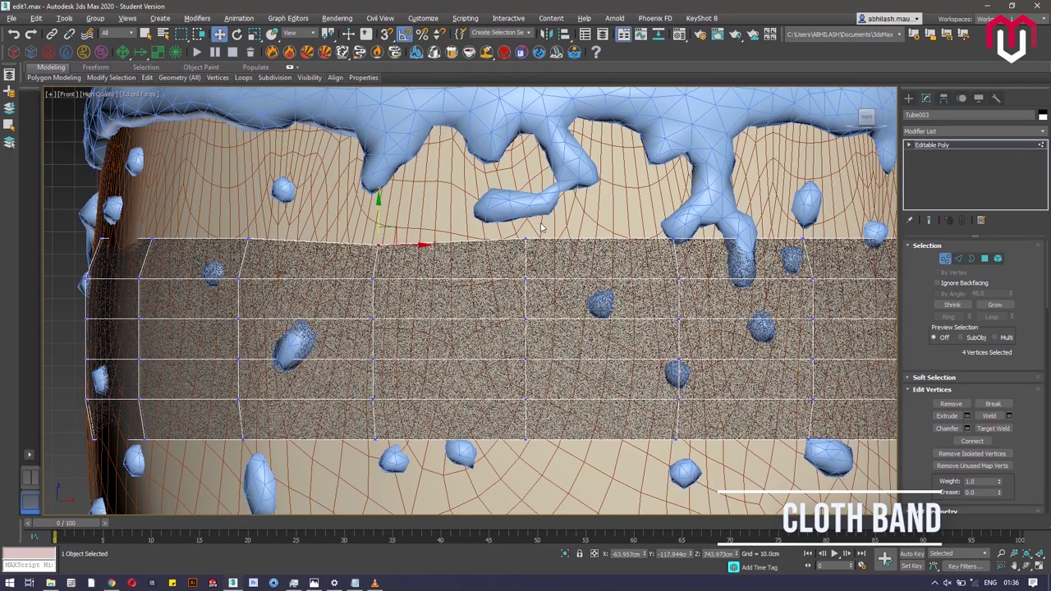
left_click(672, 240)
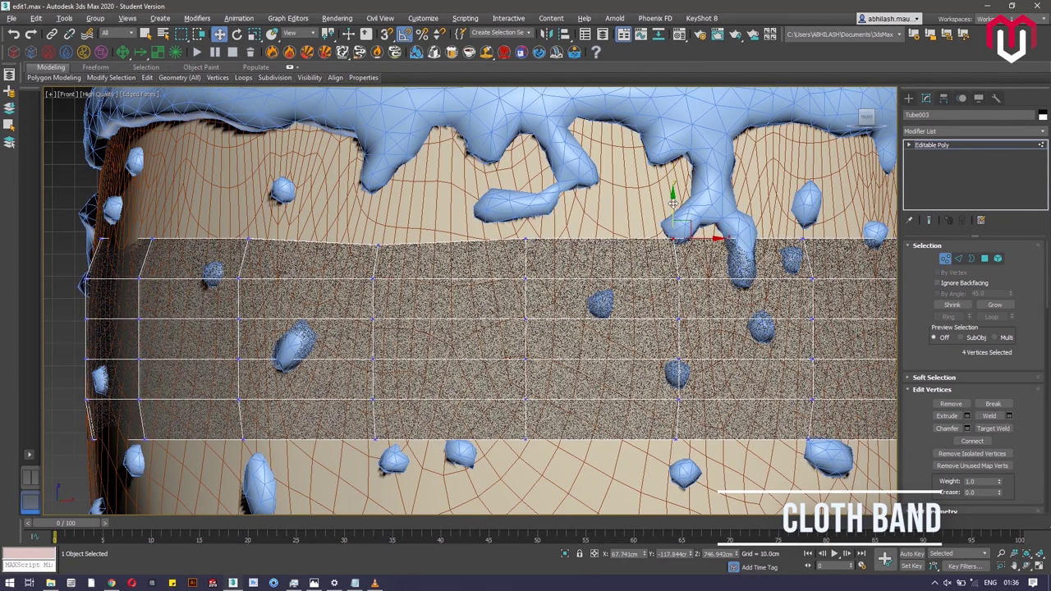
scroll(672, 202, "down", 3)
middle_click_drag(673, 203, 586, 223)
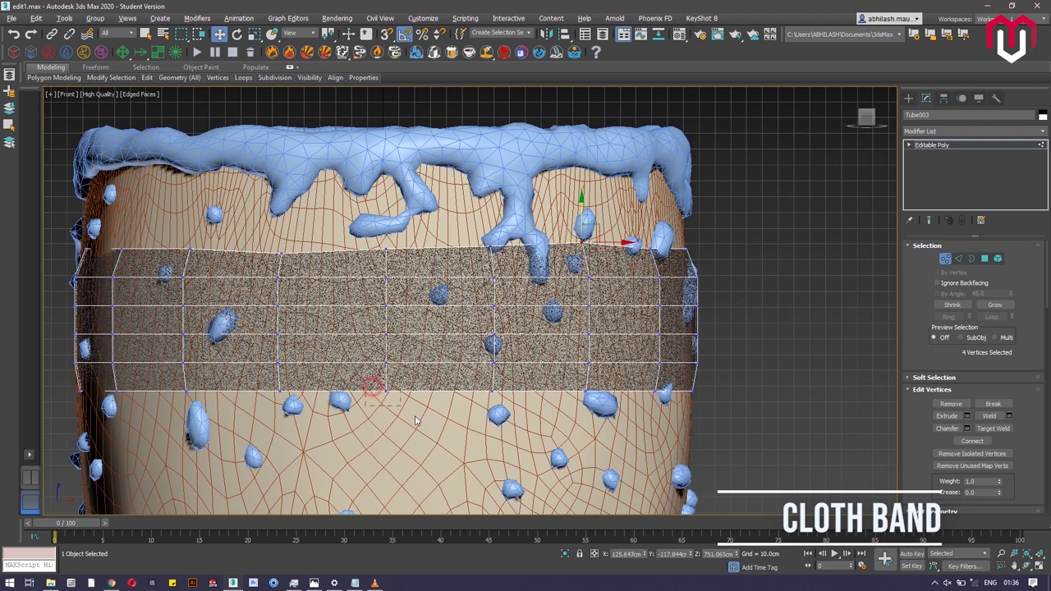
Step: Move the middle vertices of the band's lower edge slightly downward to give it a sagging, irregular outline
left_click_drag(414, 417, 416, 418)
left_click_drag(385, 361, 386, 371)
left_click_drag(162, 380, 203, 401)
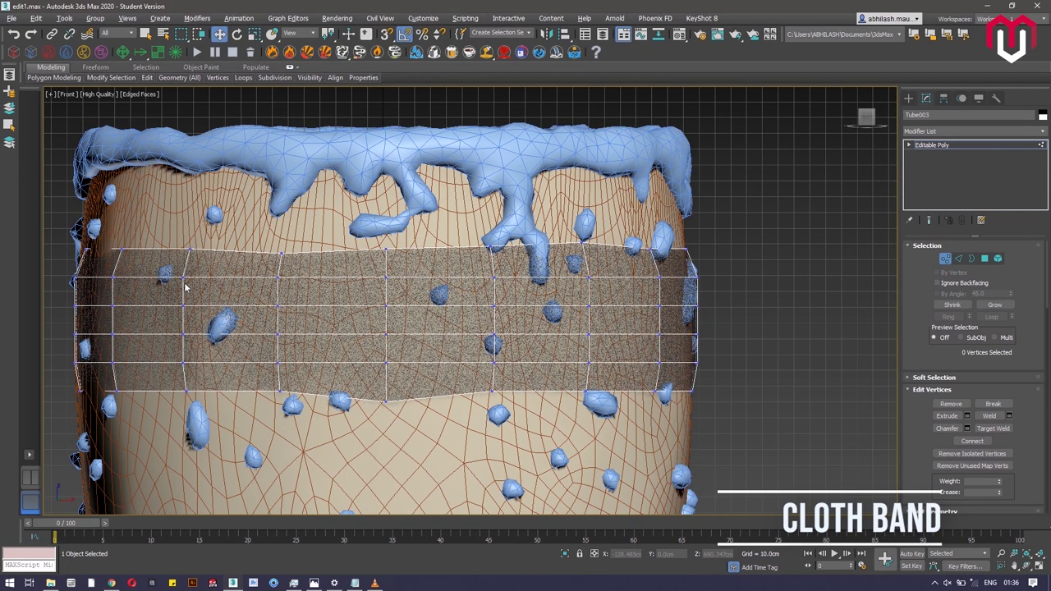
Step: Shift scattered vertices in the band's inner rows up, down and sideways to make the horizontal divisions wavy
scroll(485, 314, "up", 2)
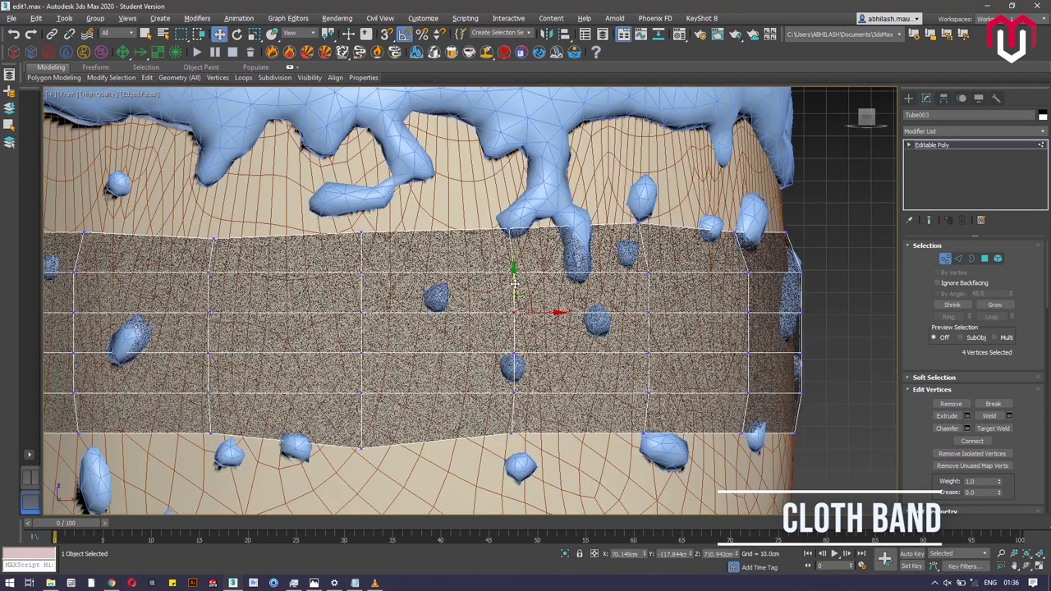
scroll(358, 316, "down", 2)
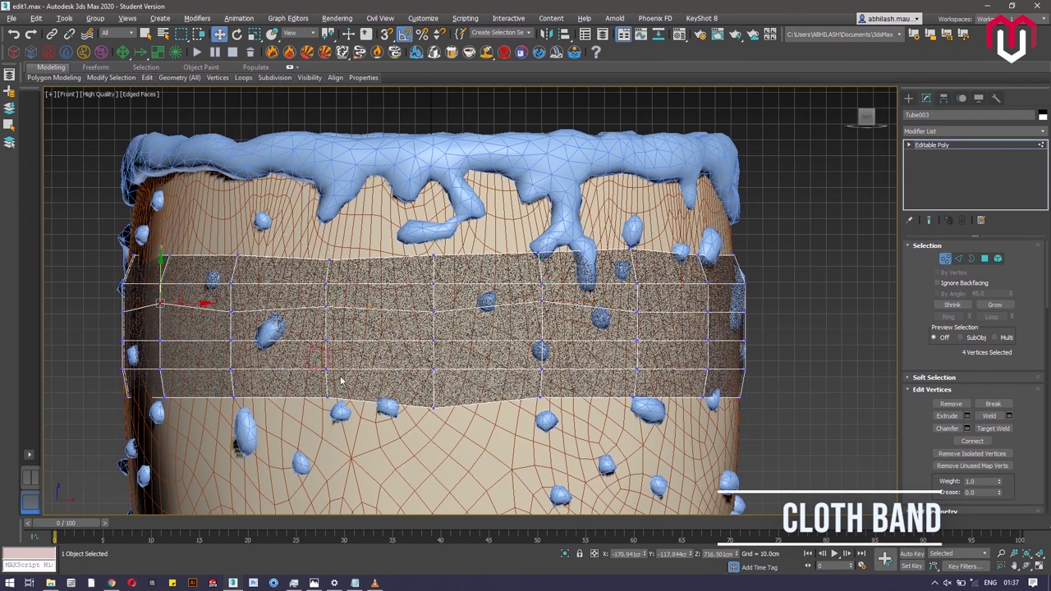
left_click_drag(324, 335, 325, 344)
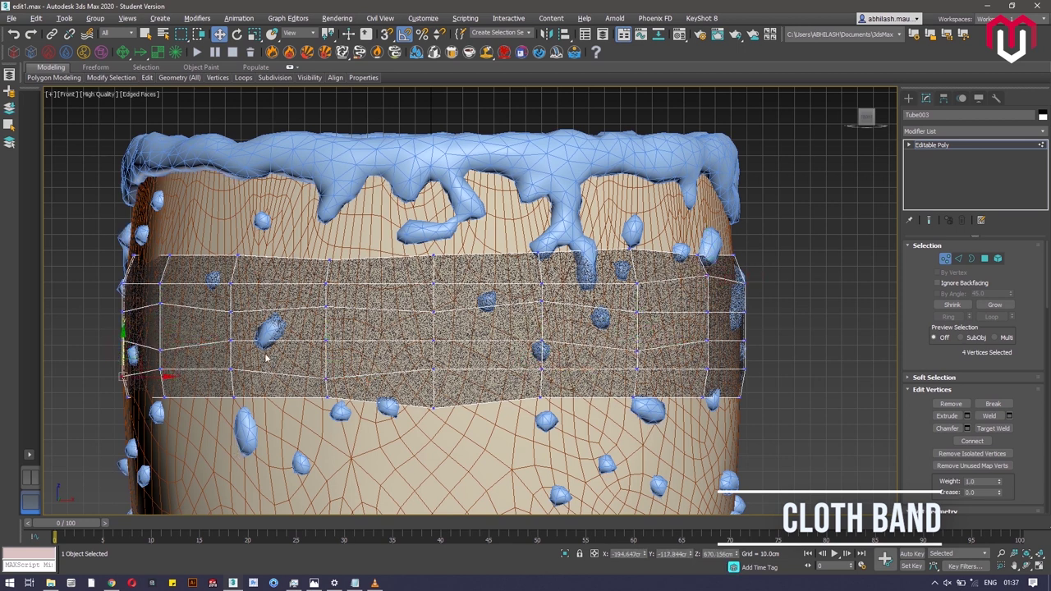
left_click_drag(525, 330, 555, 351)
left_click_drag(568, 341, 577, 340)
left_click_drag(425, 304, 448, 326)
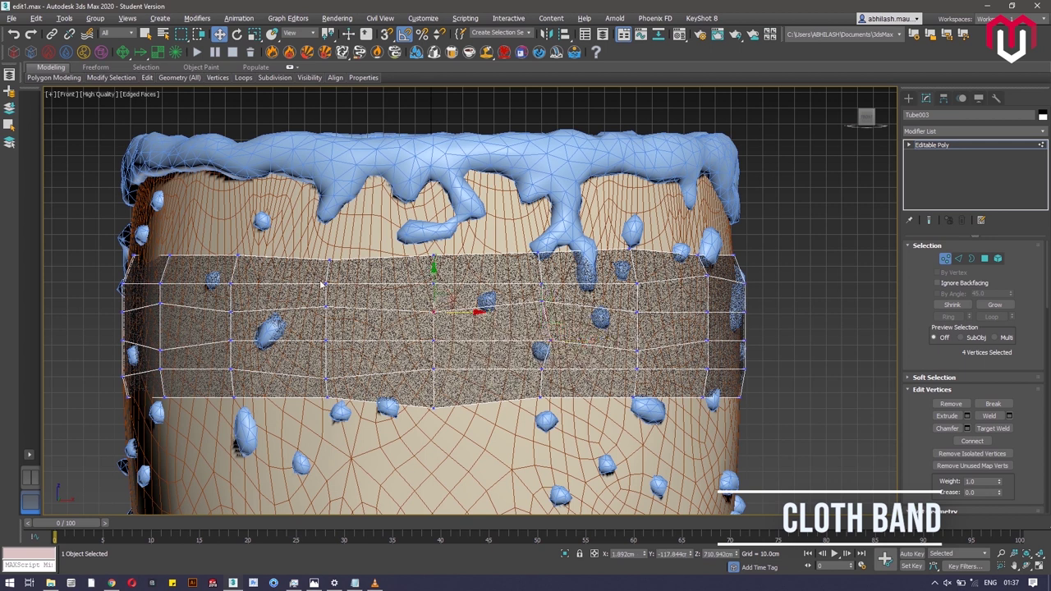
left_click_drag(318, 277, 367, 284)
scroll(583, 351, "down", 4)
scroll(528, 368, "up", 4)
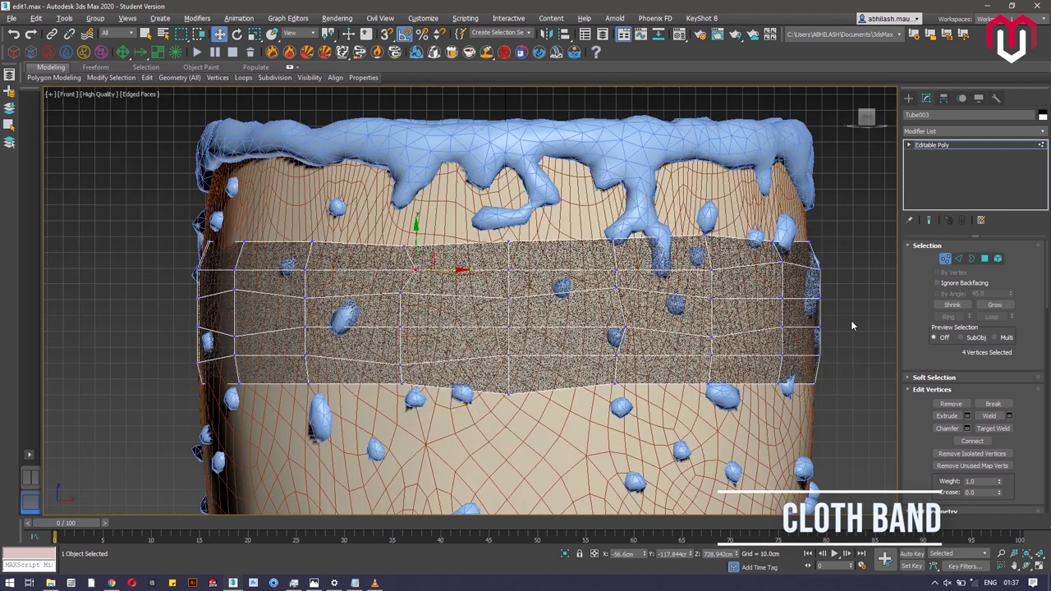
Step: Select the two lowest polygon rings of the band and detach them as an object named GREEN BAND
left_click(983, 259)
left_click(456, 371)
left_click(998, 364)
scroll(973, 369, "down", 3)
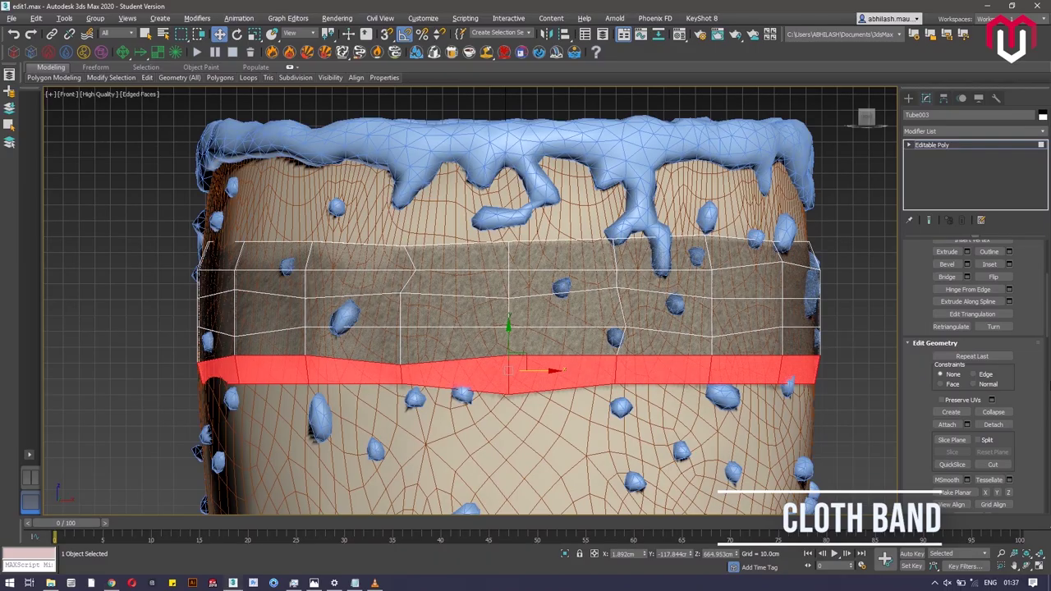
scroll(1030, 409, "down", 2)
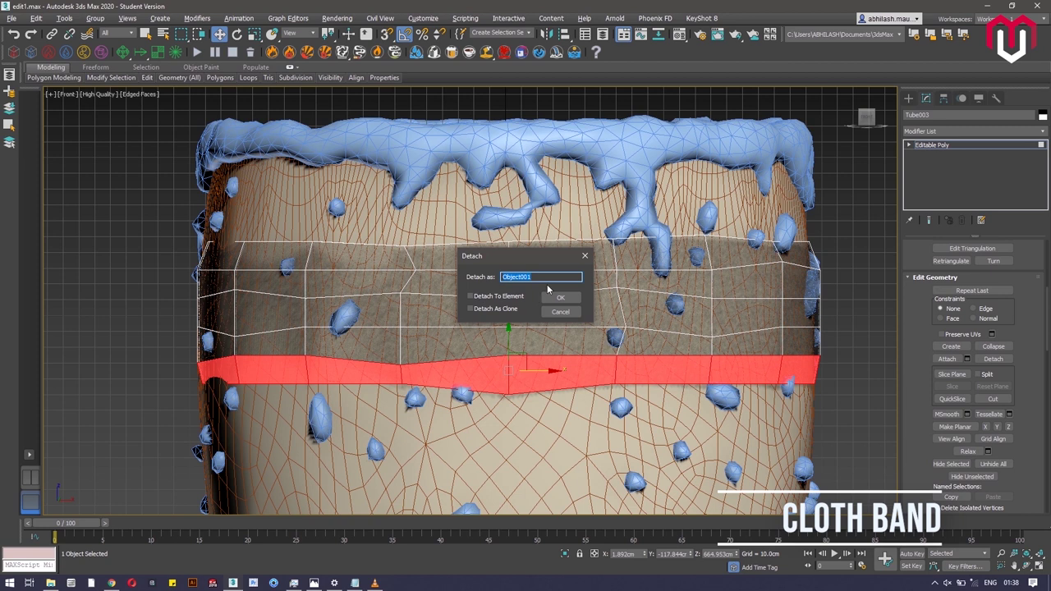
left_click(559, 297)
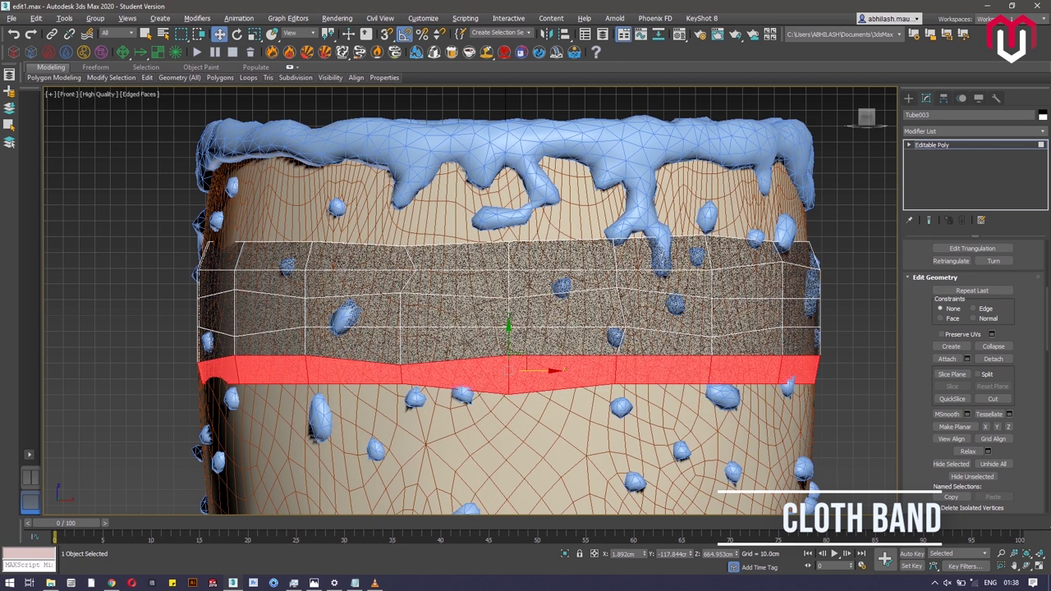
left_click(581, 336, "ctrl")
left_click(993, 359)
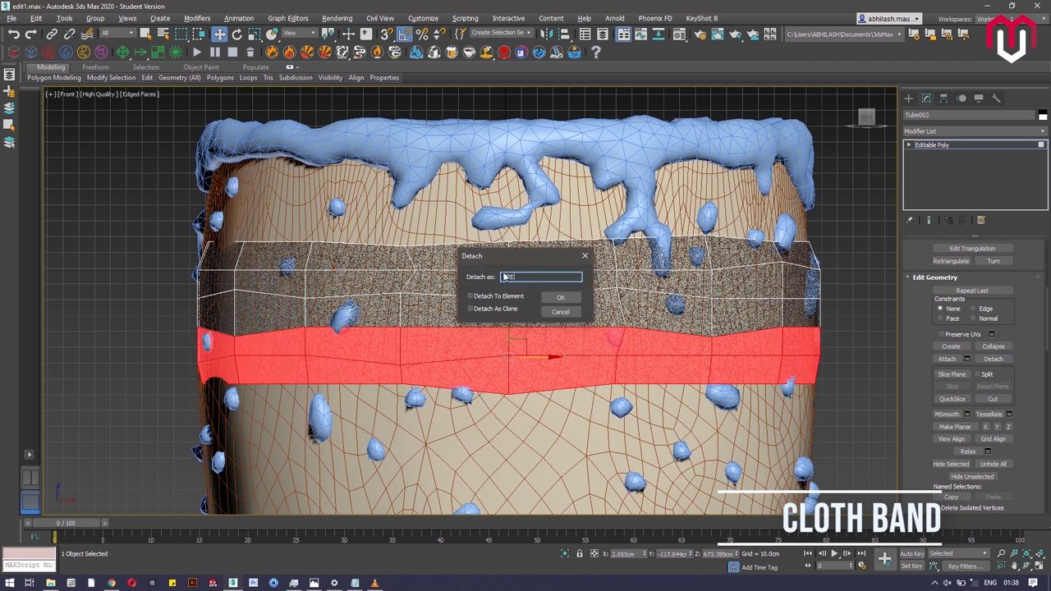
left_click(558, 297)
Step: Select the two uppermost polygon rings of the band and detach them as an object named RED BAND
left_click(494, 256)
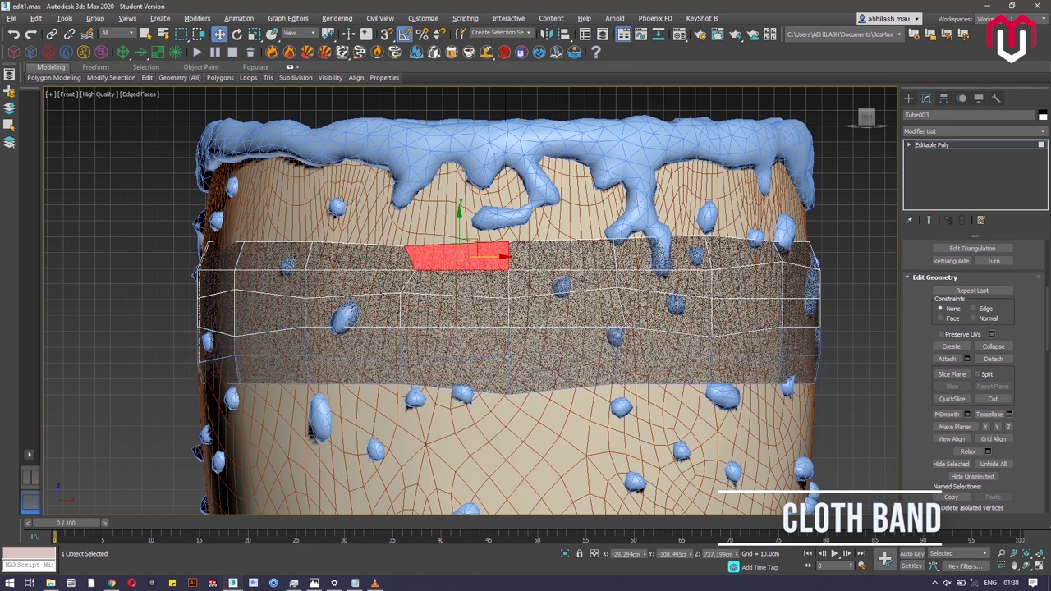
left_click(566, 260, "shift")
left_click(491, 283, "ctrl")
left_click(588, 279, "shift")
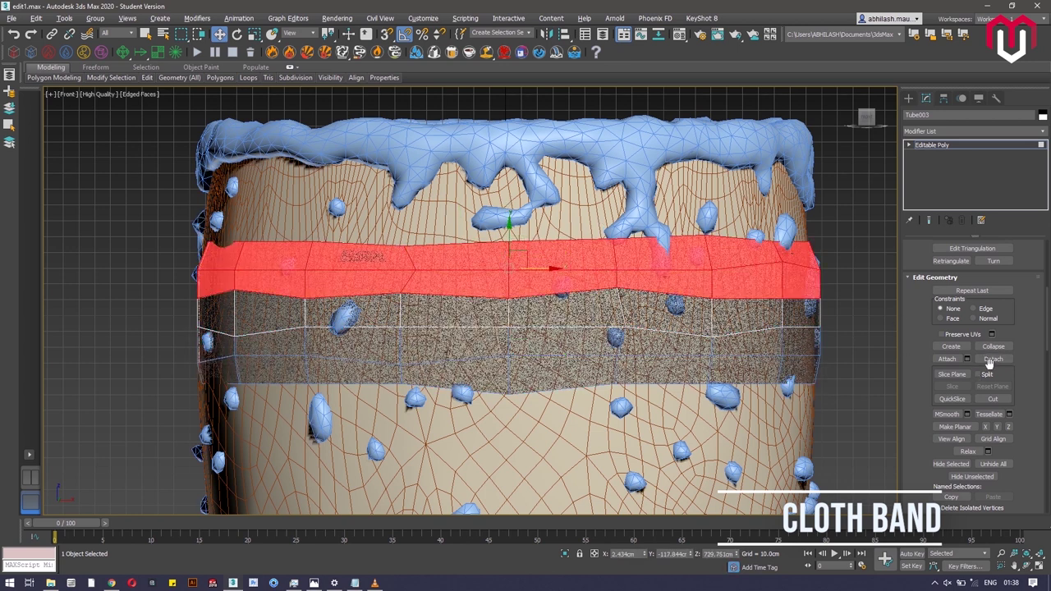
left_click(990, 359)
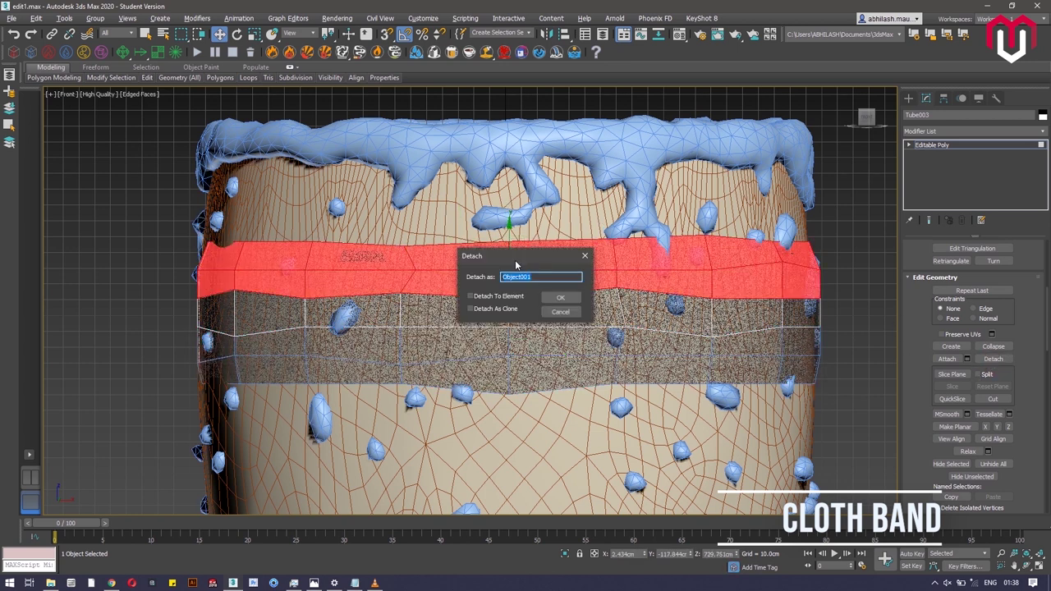
left_click(560, 298)
Step: Select RED BAND in the Scene Explorer and apply TurboSmooth with 2 iterations, separated by smoothing groups
scroll(459, 328, "down", 2)
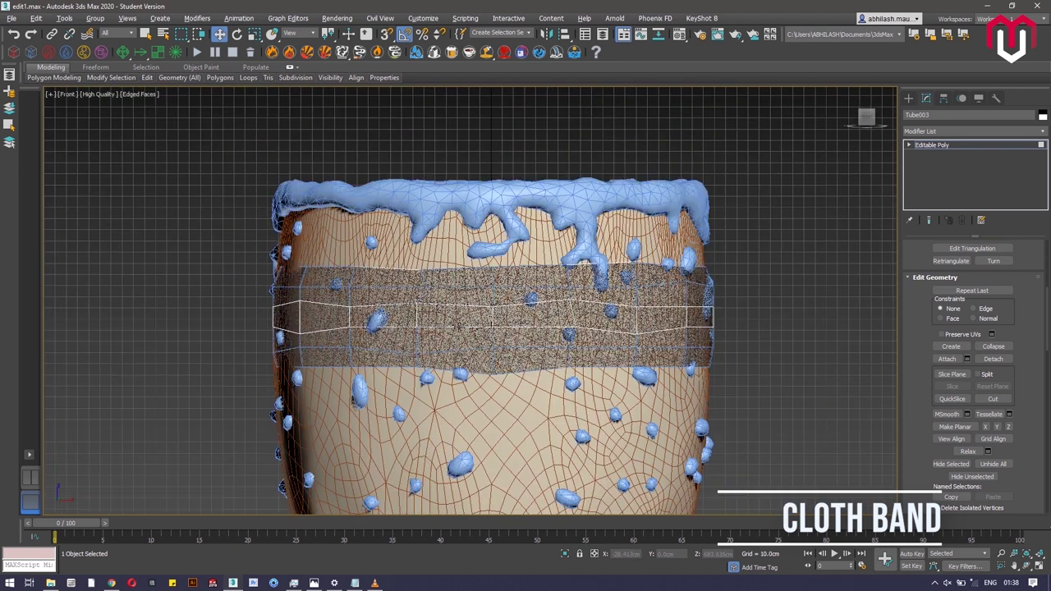
scroll(599, 324, "up", 2)
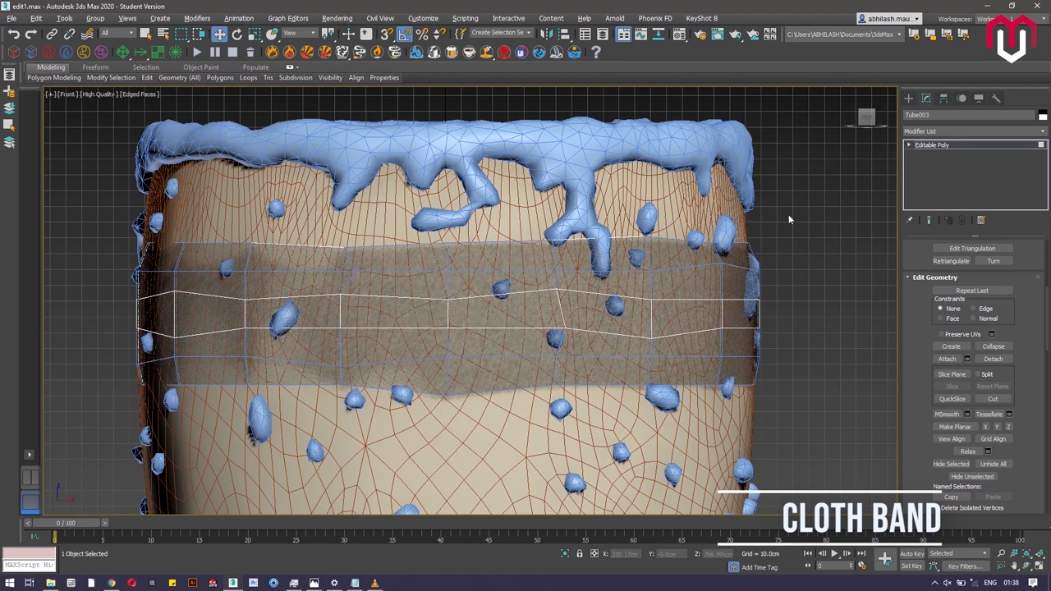
left_click(6, 78)
left_click(138, 180)
left_click_drag(122, 97, 58, 92)
left_click(928, 134)
type("tu")
key("Return")
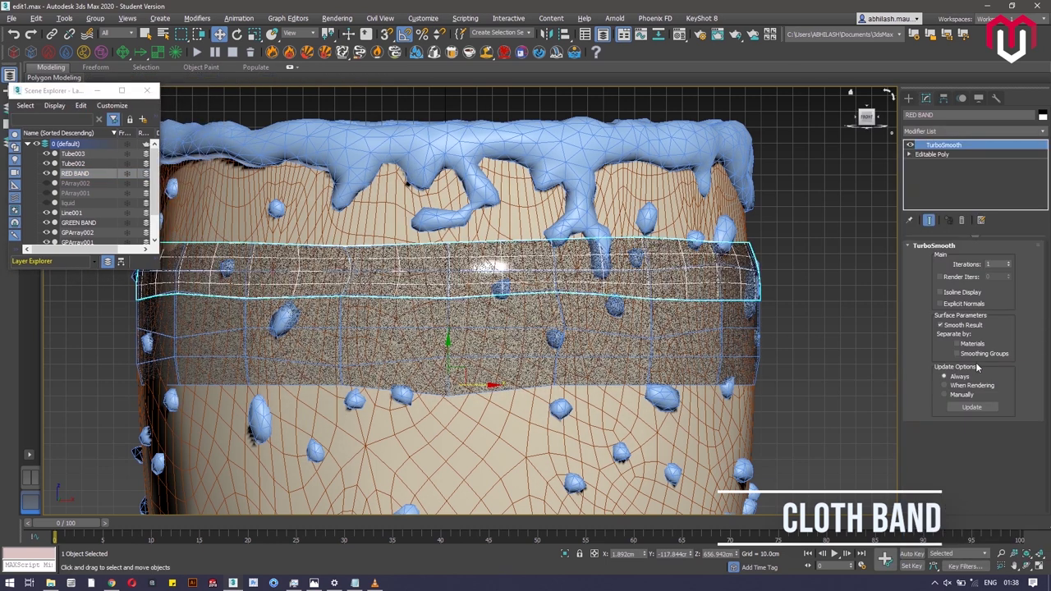
left_click(1008, 262)
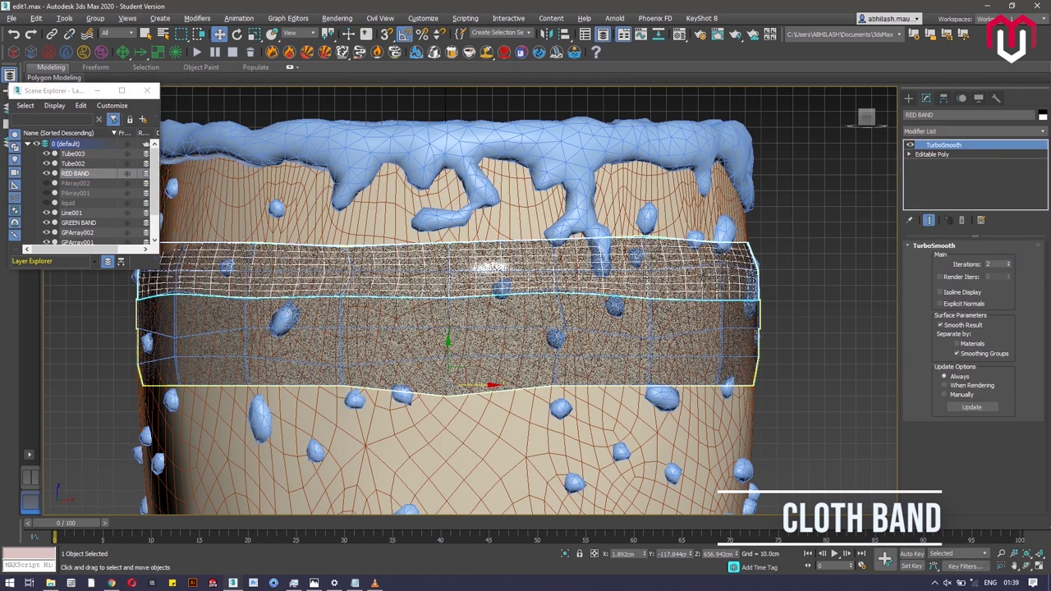
Step: Select GREEN BAND in the Scene Explorer and apply TurboSmooth with 2 iterations, separated by smoothing groups
left_click(151, 92)
left_click(103, 121)
left_click(9, 75)
left_click(78, 223)
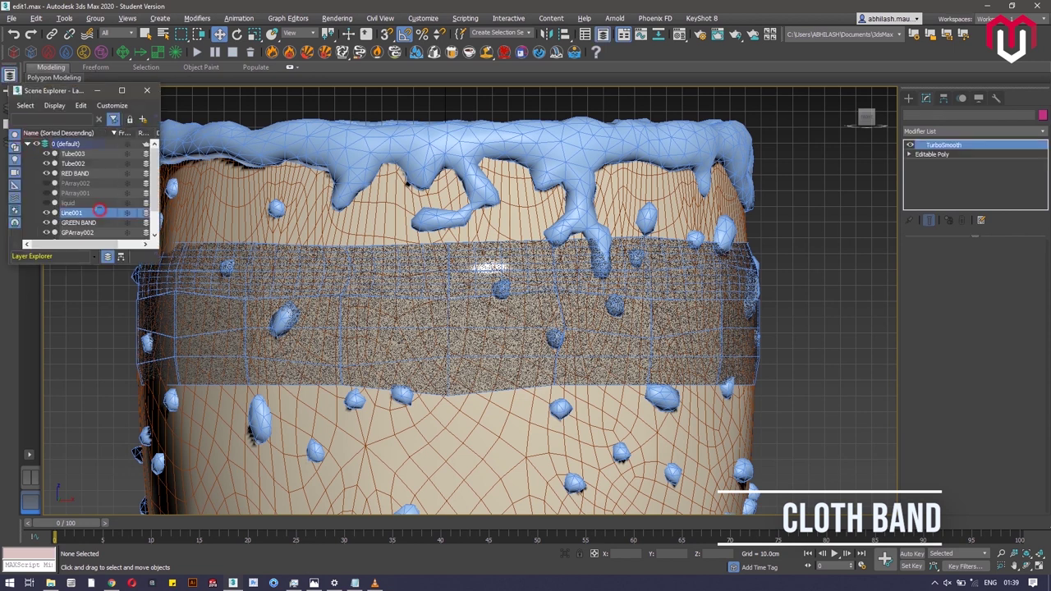
left_click(932, 131)
type("turbo")
key("Return")
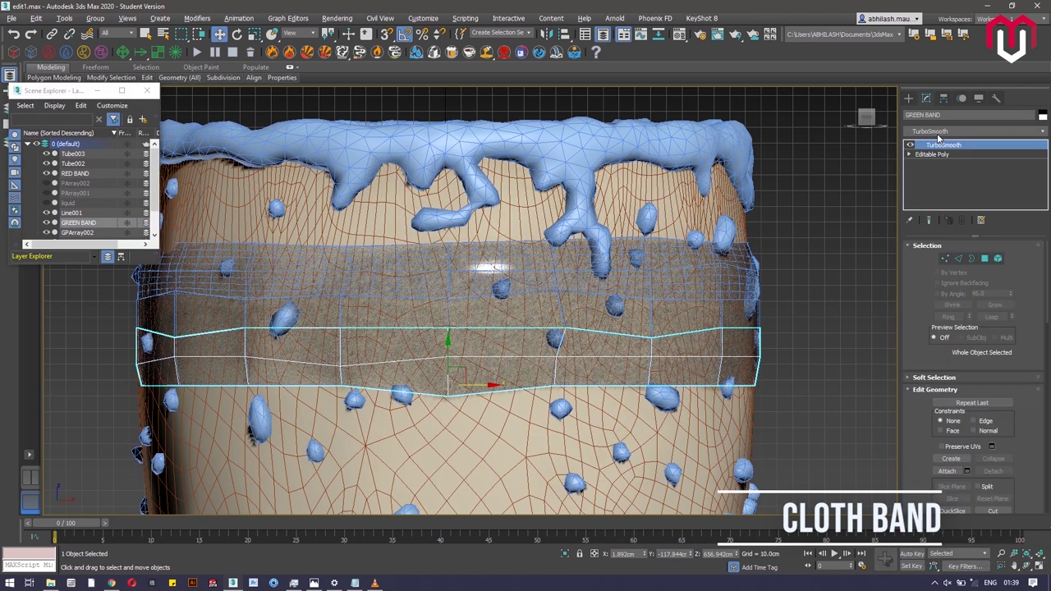
left_click(1009, 263)
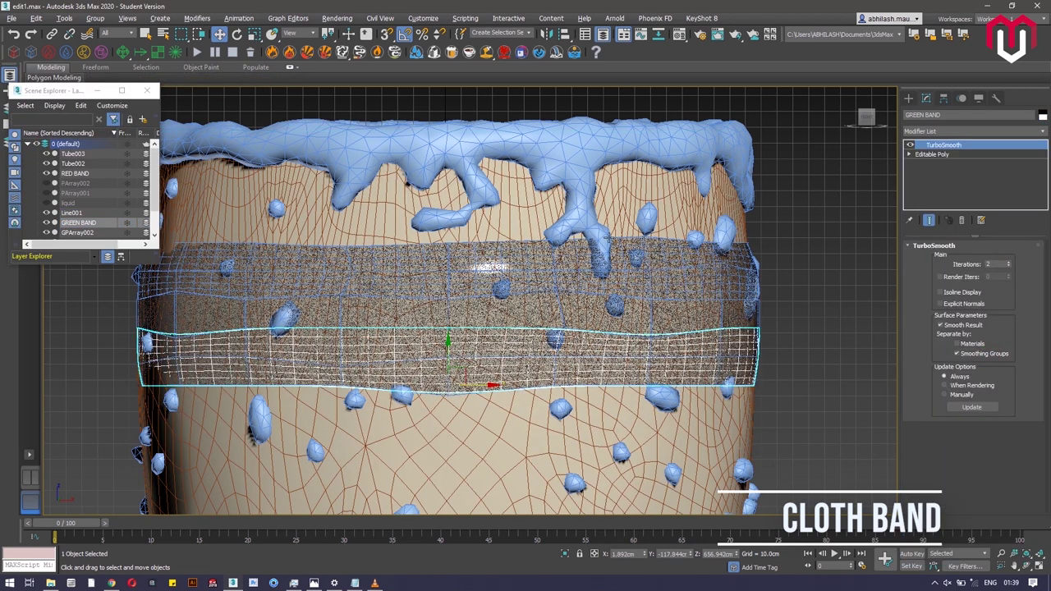
Step: Apply TurboSmooth to the middle band Tube003 with 2 iterations, separated by smoothing groups
left_click(73, 153)
left_click(213, 315)
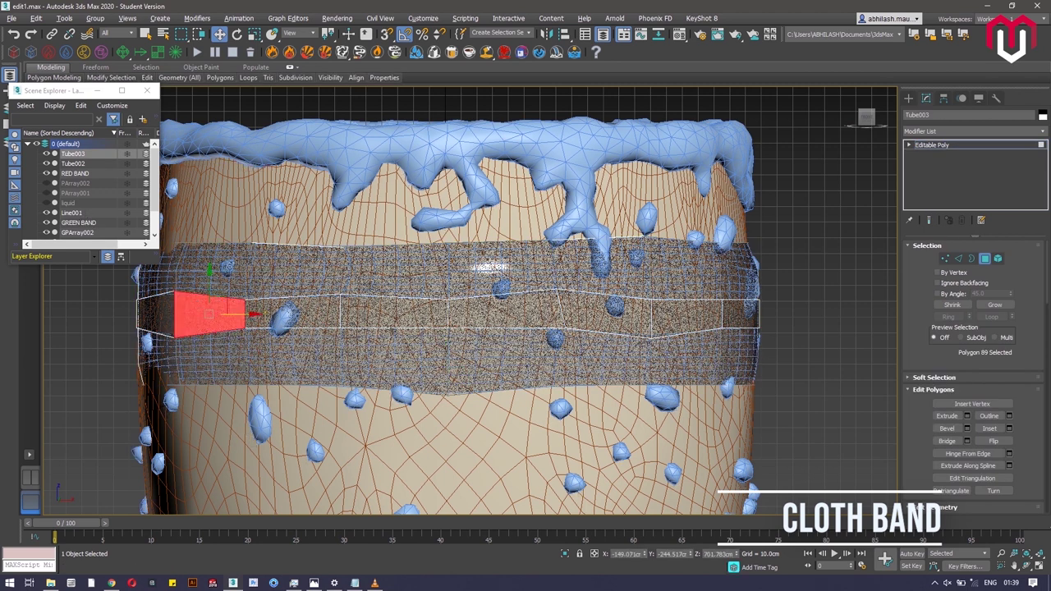
left_click(932, 132)
type("turbo")
key("Return")
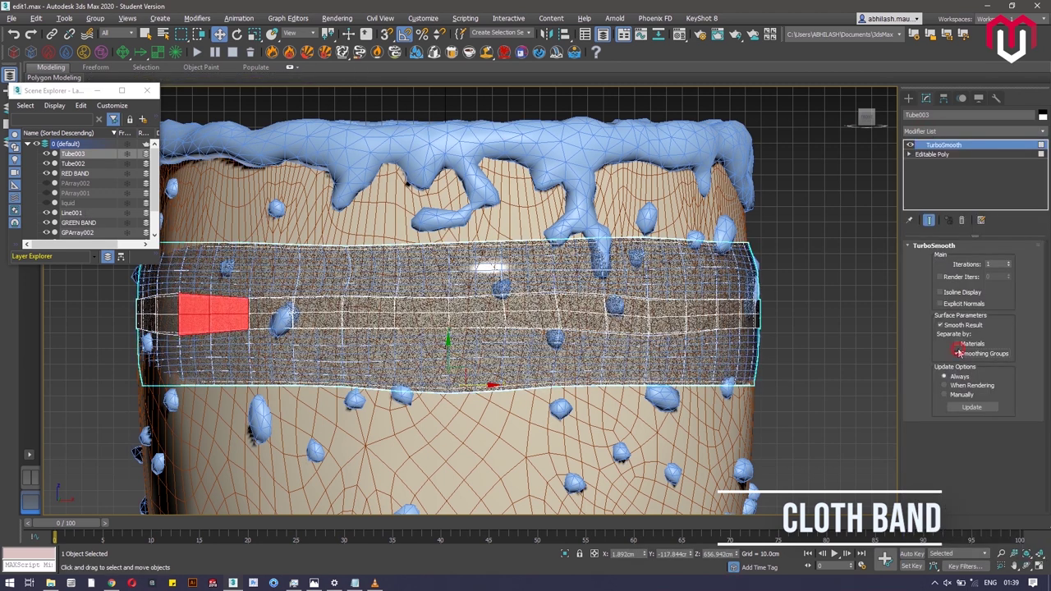
left_click(1007, 263)
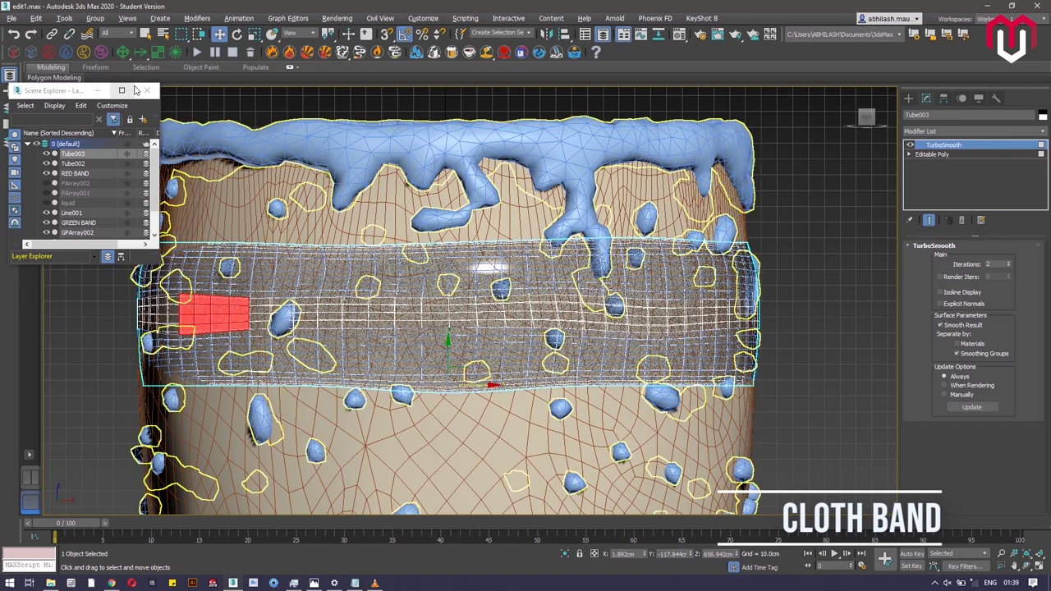
left_click(149, 93)
left_click(801, 299)
Step: Examine the smoothed cloth band in relation to the whole glass
scroll(692, 312, "down", 6)
middle_click_drag(512, 360, 474, 364, "alt")
scroll(474, 364, "up", 2)
scroll(473, 363, "up", 2)
key("f")
scroll(399, 250, "down", 6)
middle_click_drag(519, 260, 584, 281)
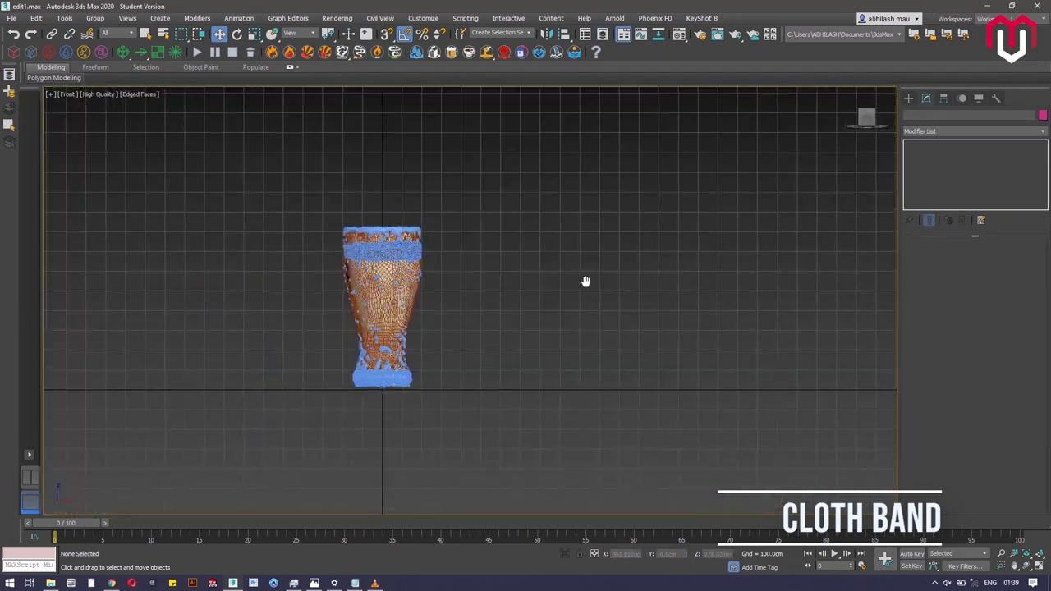
scroll(399, 279, "up", 4)
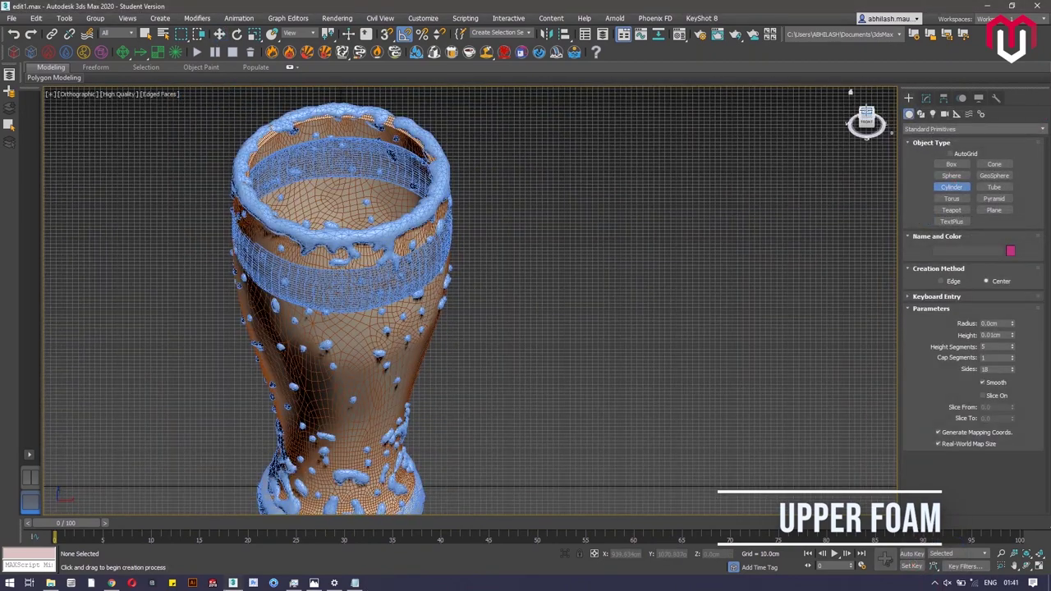
Step: Create a cylinder from the glass's centre in the top view, with a radius of about 193 cm and a height of about 20.6 cm
key("t")
middle_click_drag(553, 205, 564, 345)
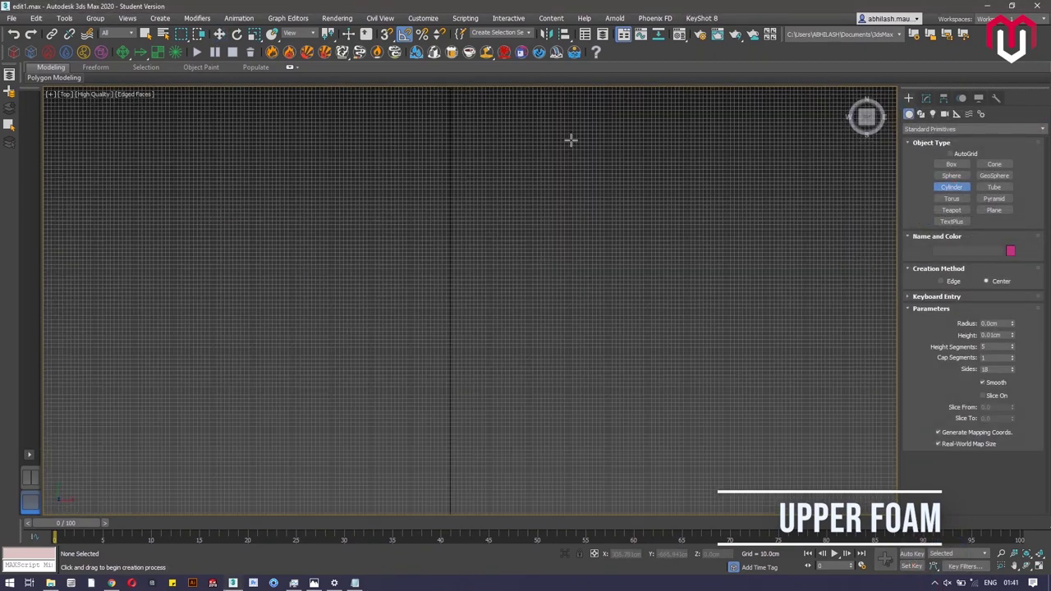
scroll(569, 140, "down", 3)
middle_click_drag(570, 141, 574, 295)
scroll(562, 234, "up", 3)
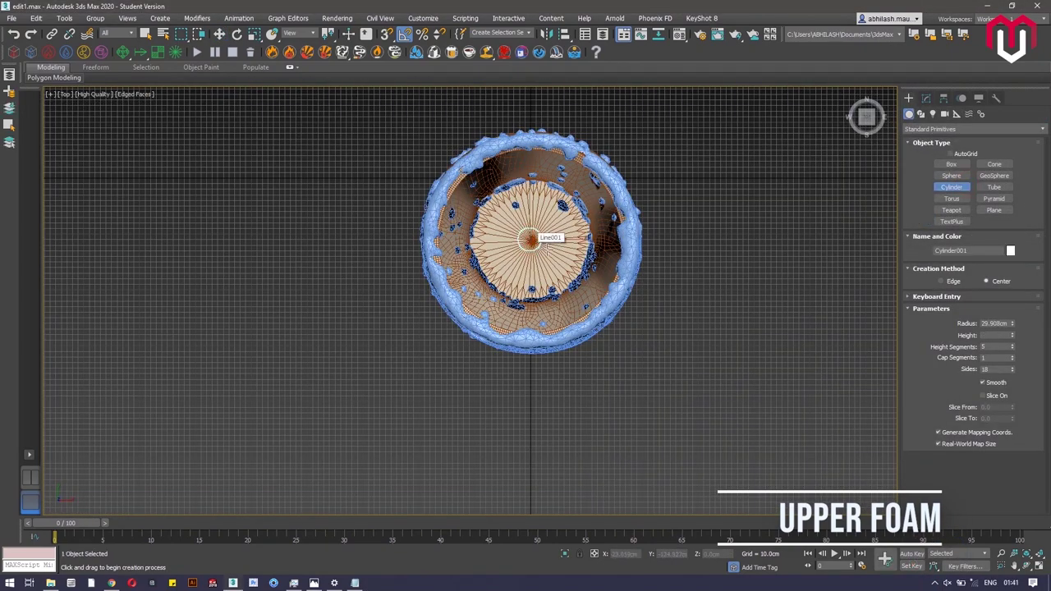
middle_click_drag(623, 279, 542, 297, "alt")
key("f")
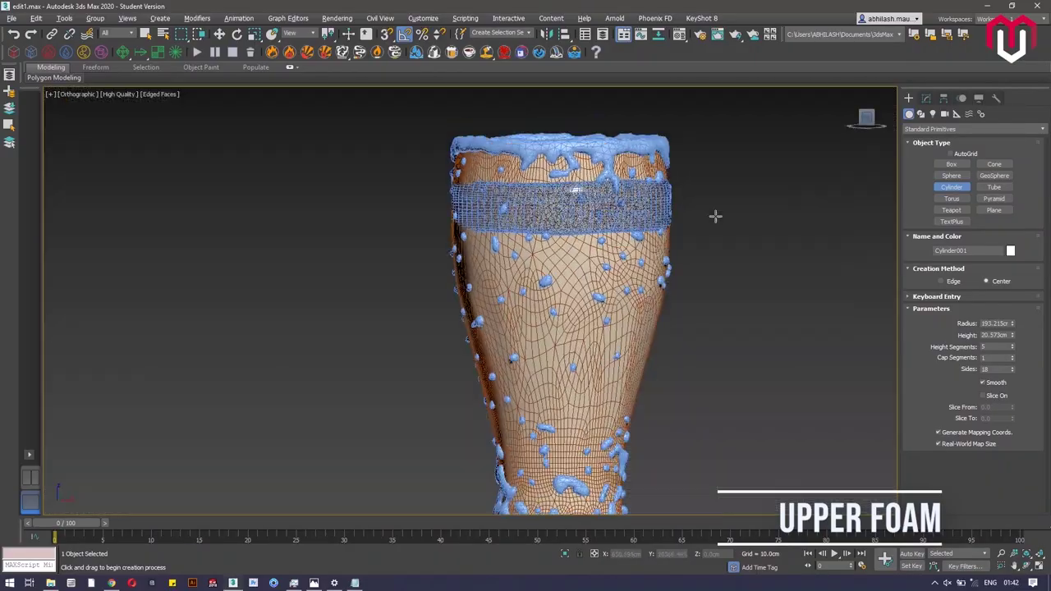
Step: Centre the cylinder on the glass and raise it from the base up to the rim in the front view
key("w")
scroll(448, 216, "down", 2)
scroll(541, 477, "up", 4)
scroll(540, 471, "up", 3)
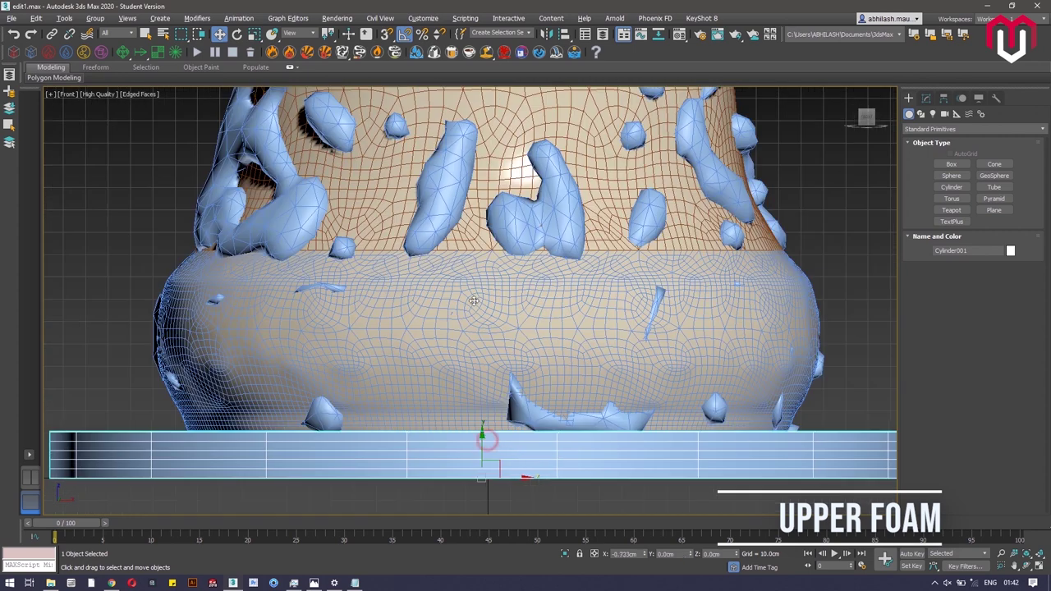
scroll(540, 377, "down", 4)
left_click_drag(527, 369, 527, 342)
left_click_drag(524, 290, 527, 176)
left_click(617, 372)
scroll(567, 228, "down", 3)
middle_click_drag(567, 228, 591, 420)
left_click_drag(570, 369, 559, 309)
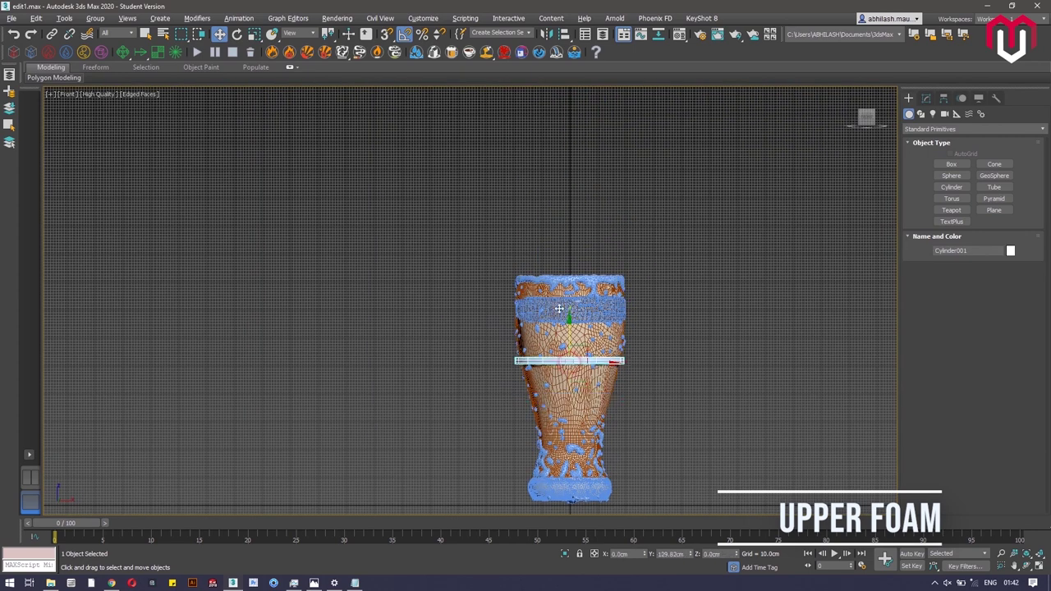
scroll(548, 242, "up", 5)
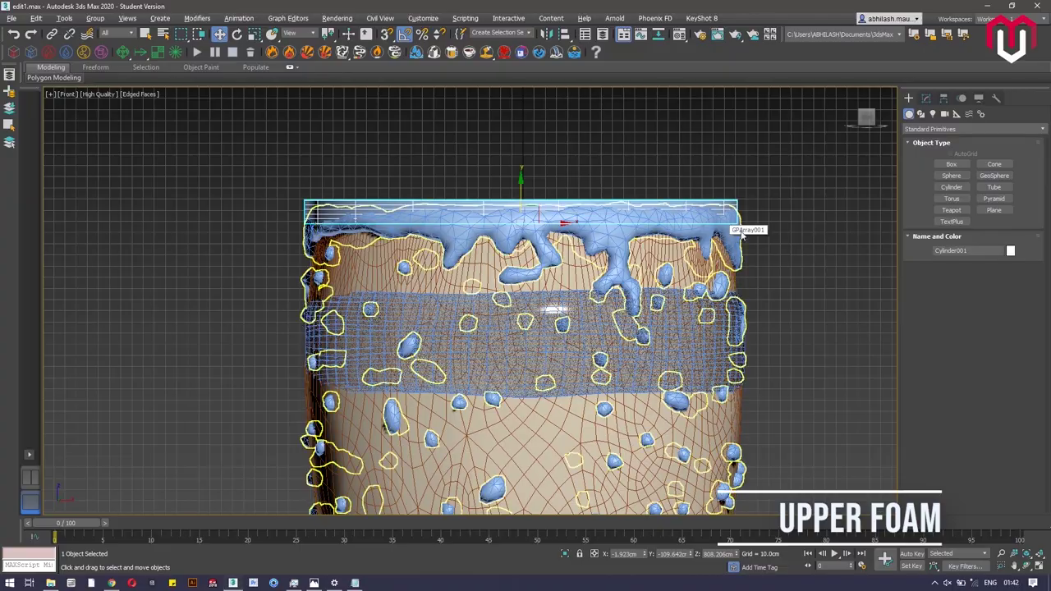
middle_click_drag(741, 234, 739, 40, "alt")
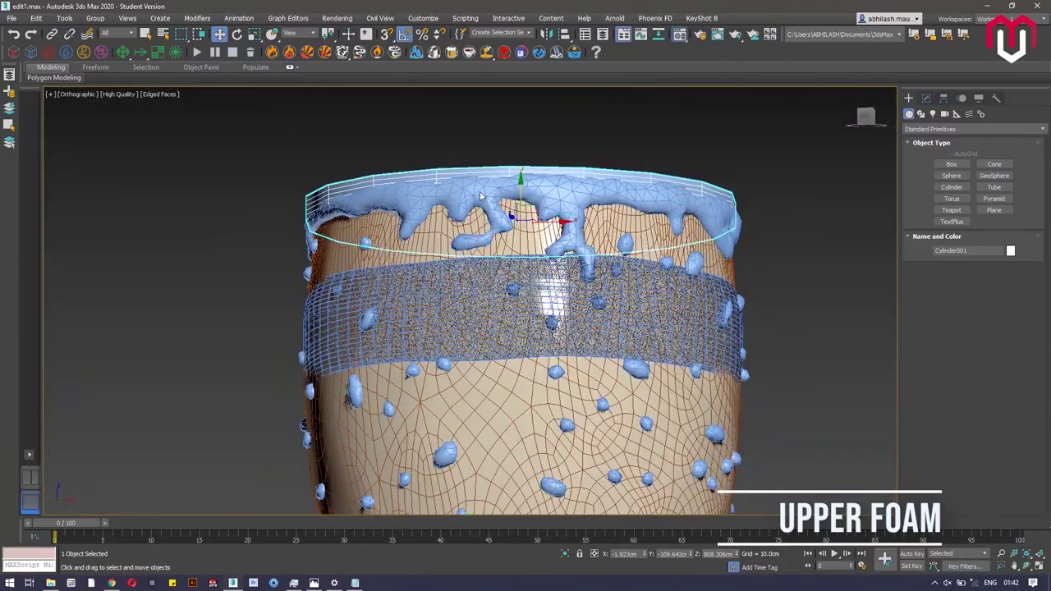
Step: Hide the water droplet object GPArray001 in the Scene Explorer to expose the glass rim and the cylinder
key("m")
left_click(342, 80)
left_click(866, 116)
middle_click_drag(795, 357, 780, 412)
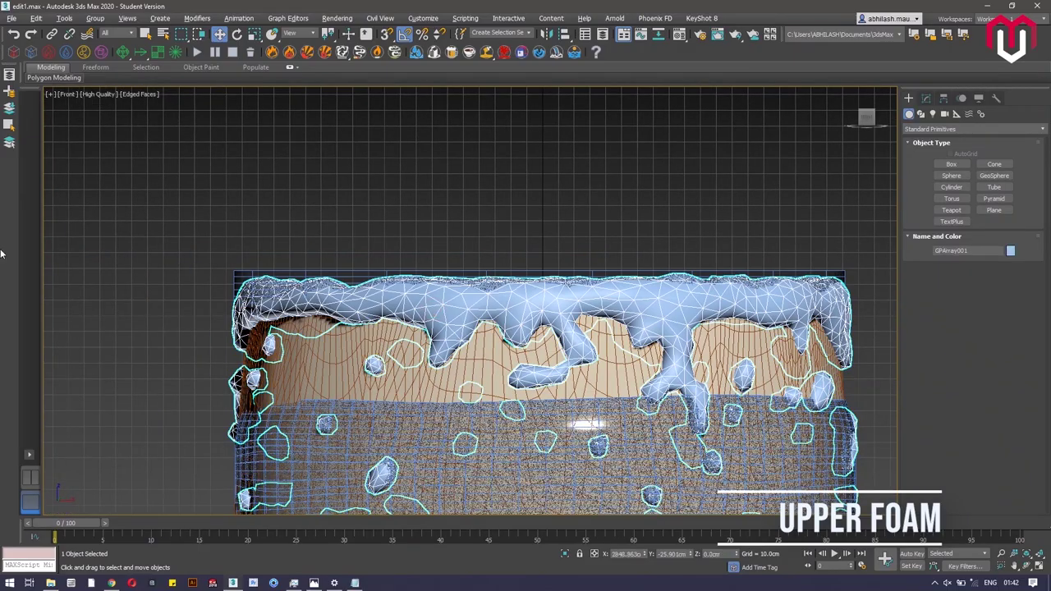
left_click(9, 74)
left_click(47, 143)
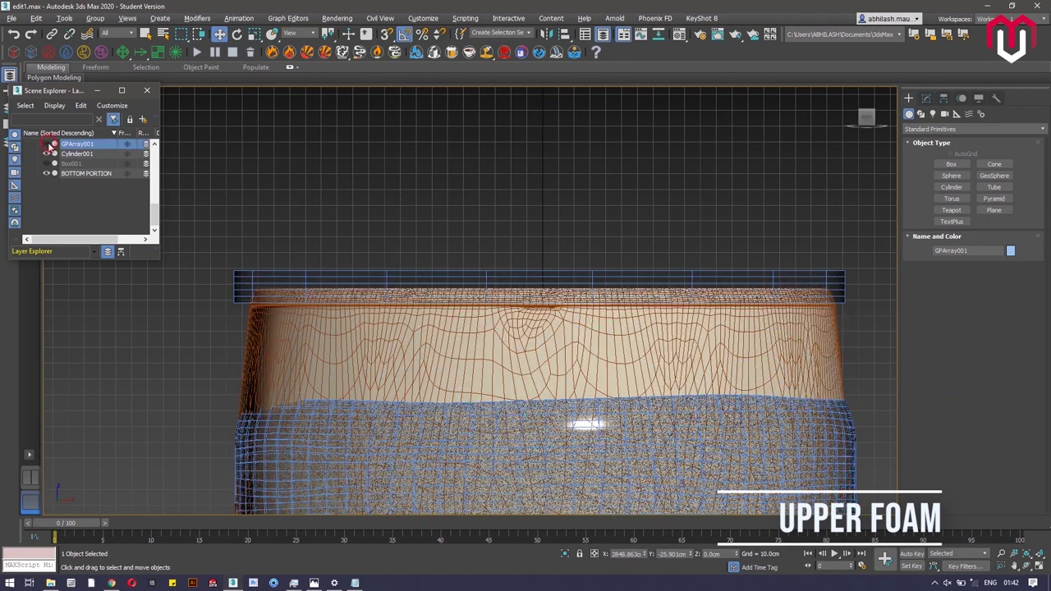
scroll(119, 174, "up", 3)
left_click(147, 90)
Step: Align the cylinder with the glass opening in the top view and scale it uniformly to about 96 percent
left_click(802, 276)
middle_click_drag(802, 277, 802, 366, "alt")
left_click(866, 119)
scroll(654, 325, "down", 4)
scroll(654, 332, "up", 2)
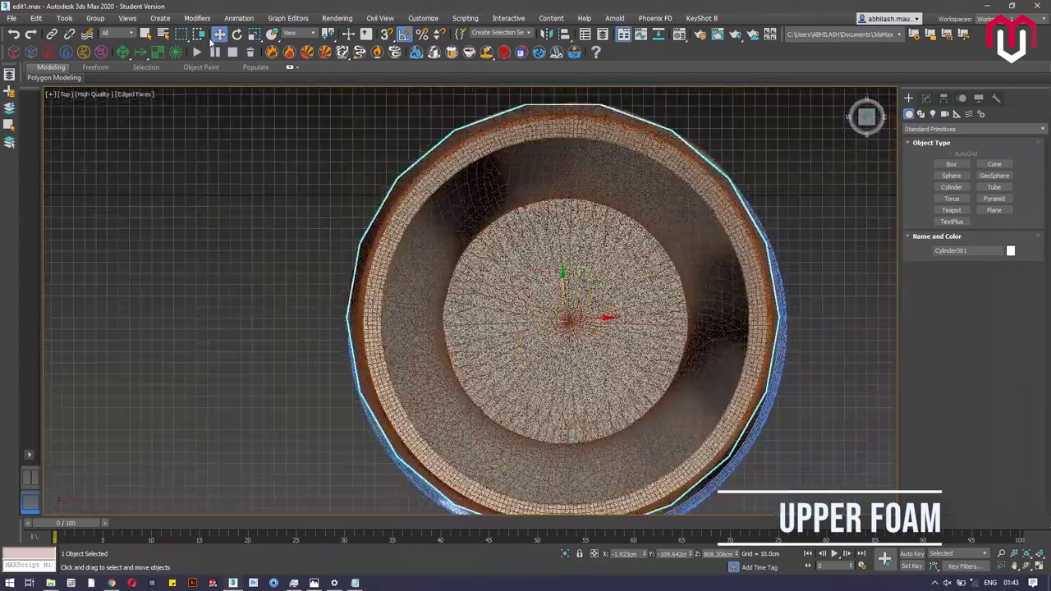
left_click_drag(575, 308, 574, 313)
middle_click_drag(640, 323, 640, 232, "alt")
left_click(862, 119)
Step: Set the cylinder's radius to about 191.3 cm, height to about 71.2 cm, height segments to 3 and cap segments to 2
left_click(925, 97)
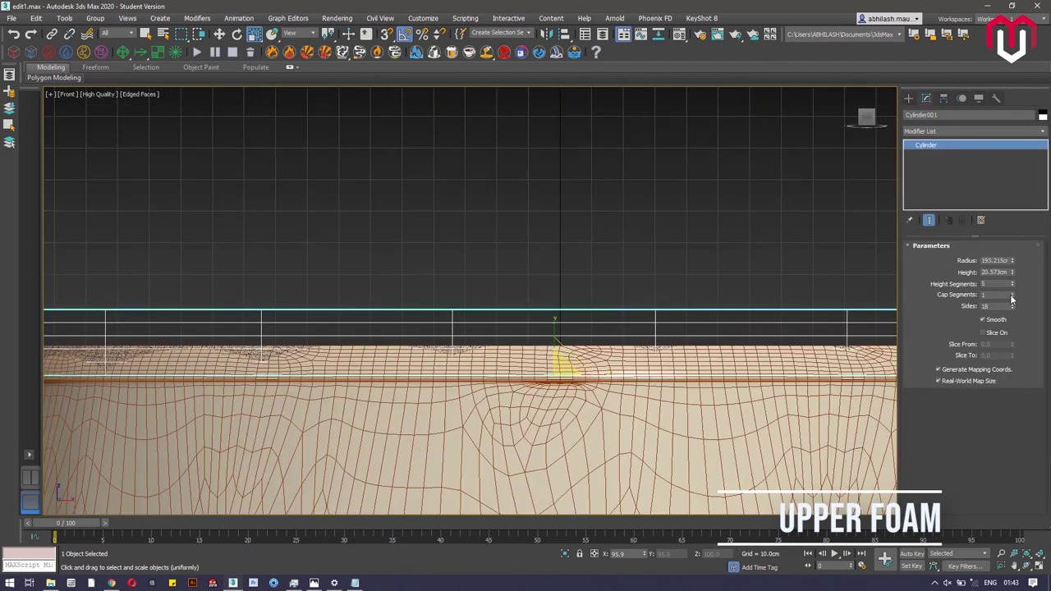
left_click_drag(1011, 299, 1012, 283)
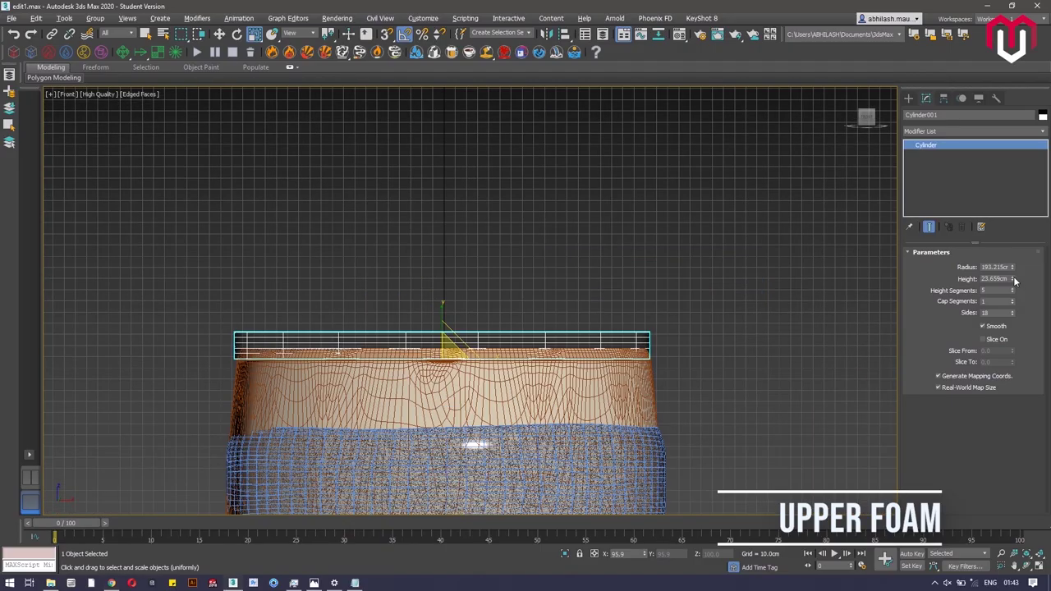
mouse_move(1013, 278)
left_mouse_down()
mouse_move(989, 166)
mouse_move(1012, 257)
mouse_move(1002, 288)
left_mouse_up()
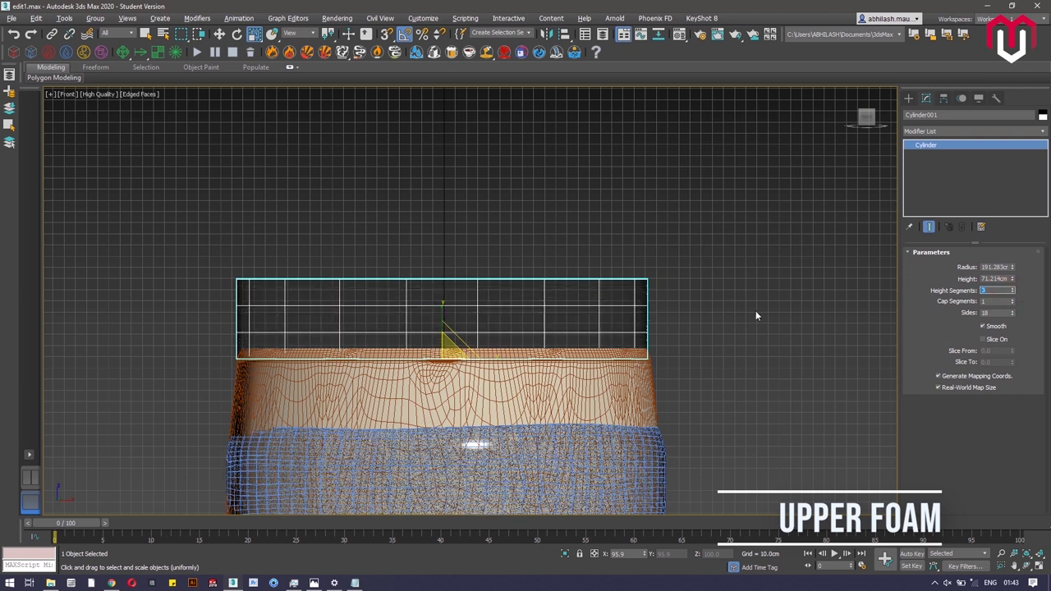
middle_click_drag(755, 312, 768, 379, "alt")
left_click(1013, 301)
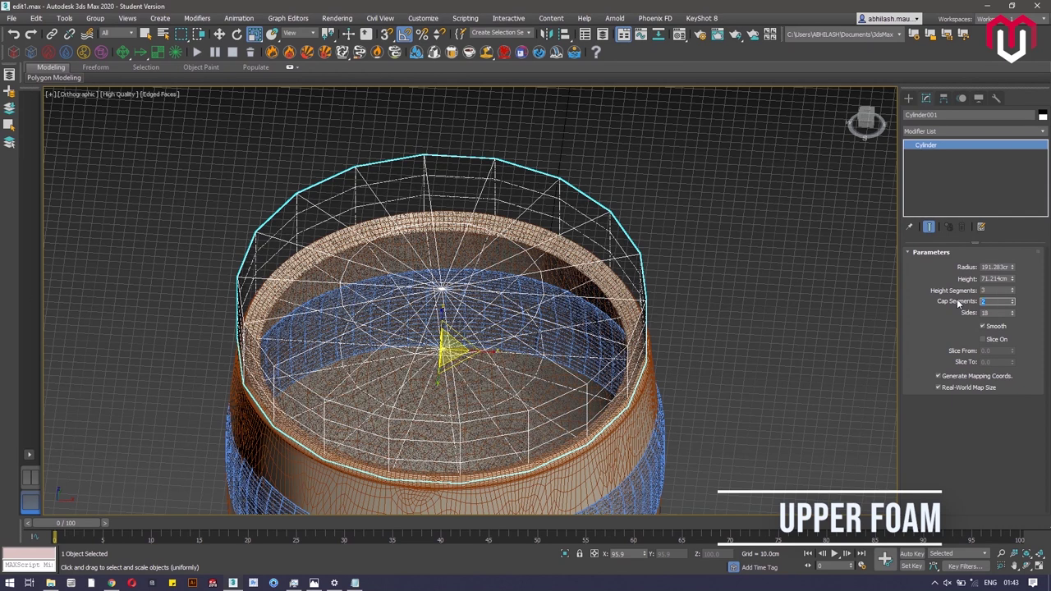
Step: Convert the foam cylinder to an Editable Poly
left_click(908, 98)
right_click(449, 165)
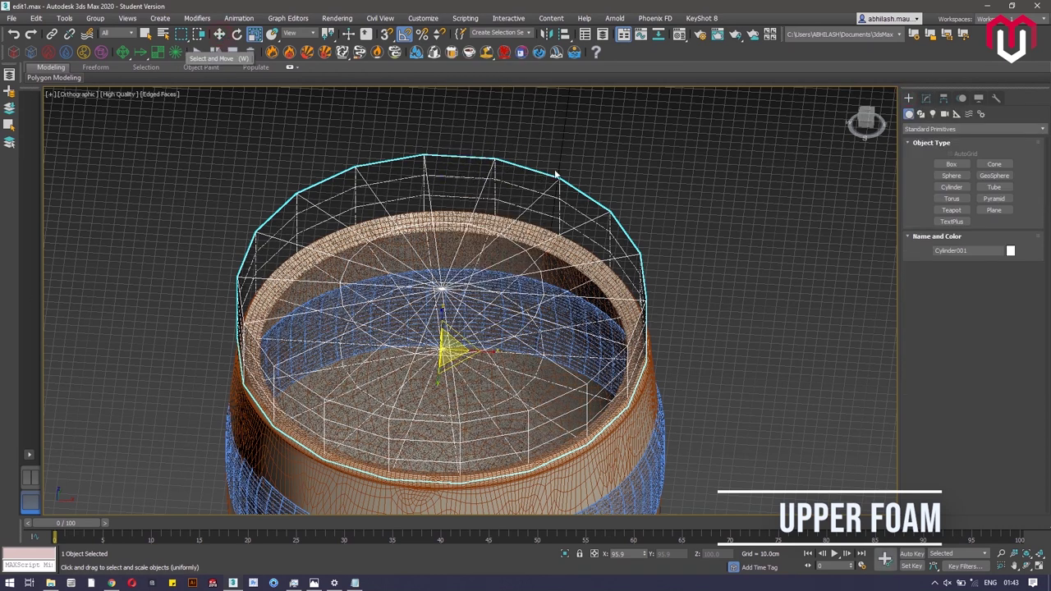
right_click(511, 164)
right_click(397, 159)
right_click(397, 159)
right_click(409, 165)
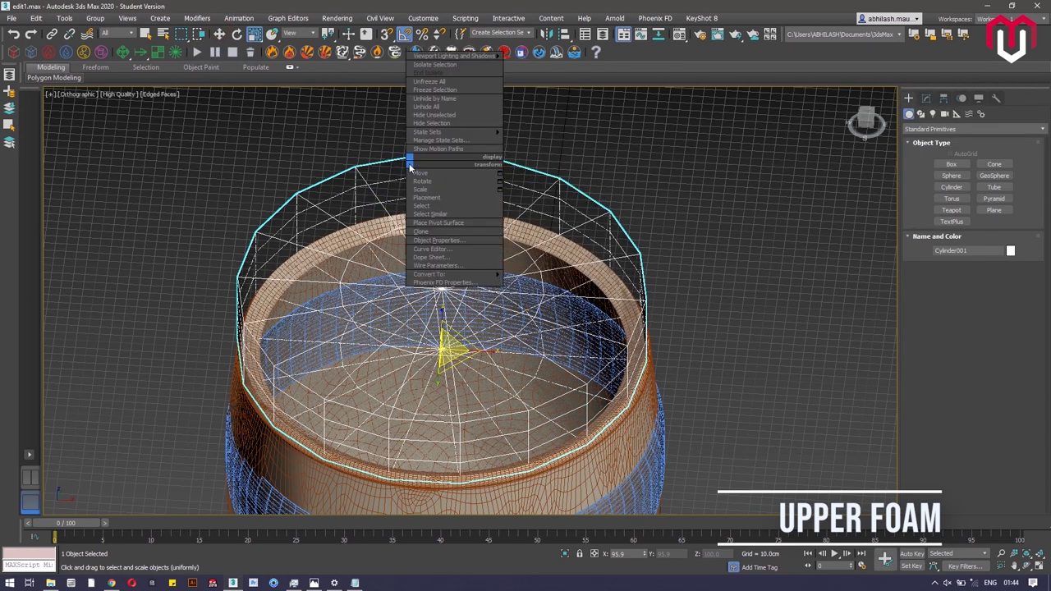
left_click(542, 282)
key("f")
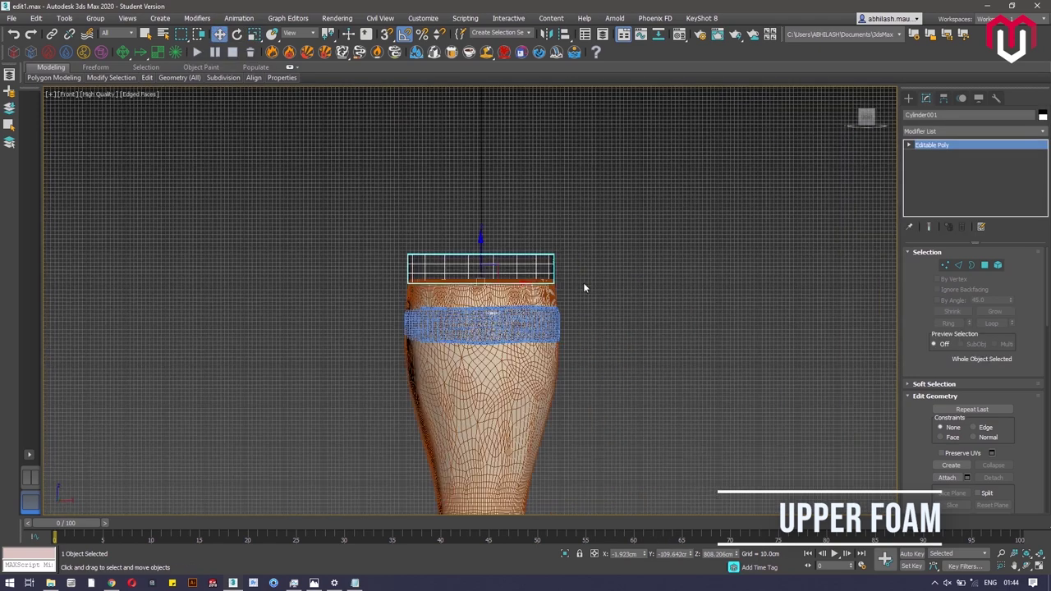
Step: Unhide the reference image box Box001 and move it along X to one side of the glass
middle_click_drag(585, 286, 514, 230)
left_click(10, 76)
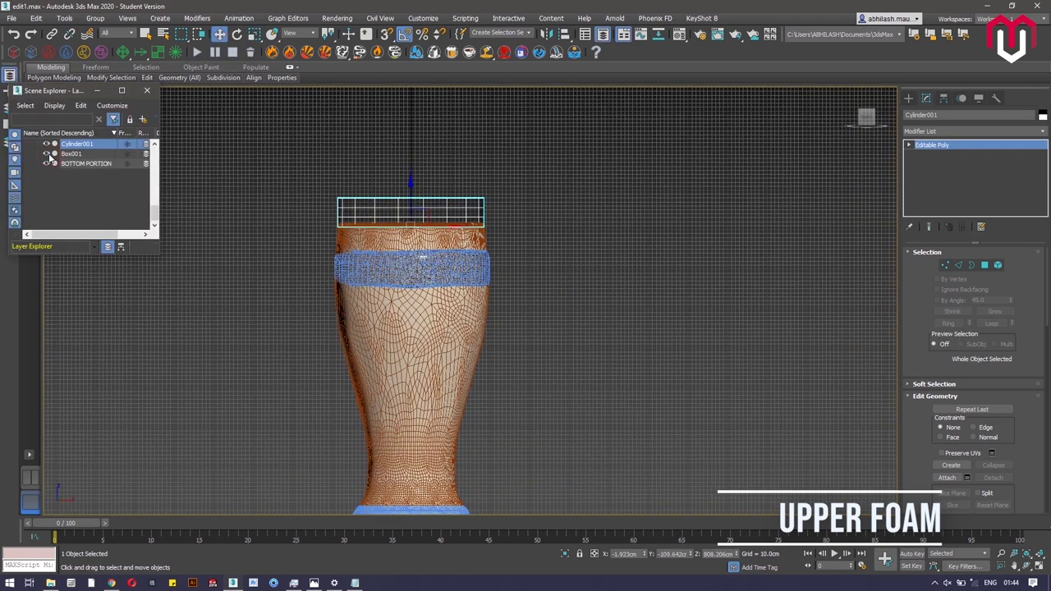
left_click(147, 90)
scroll(419, 258, "down", 5)
middle_click_drag(419, 259, 435, 336, "alt")
left_click(463, 333)
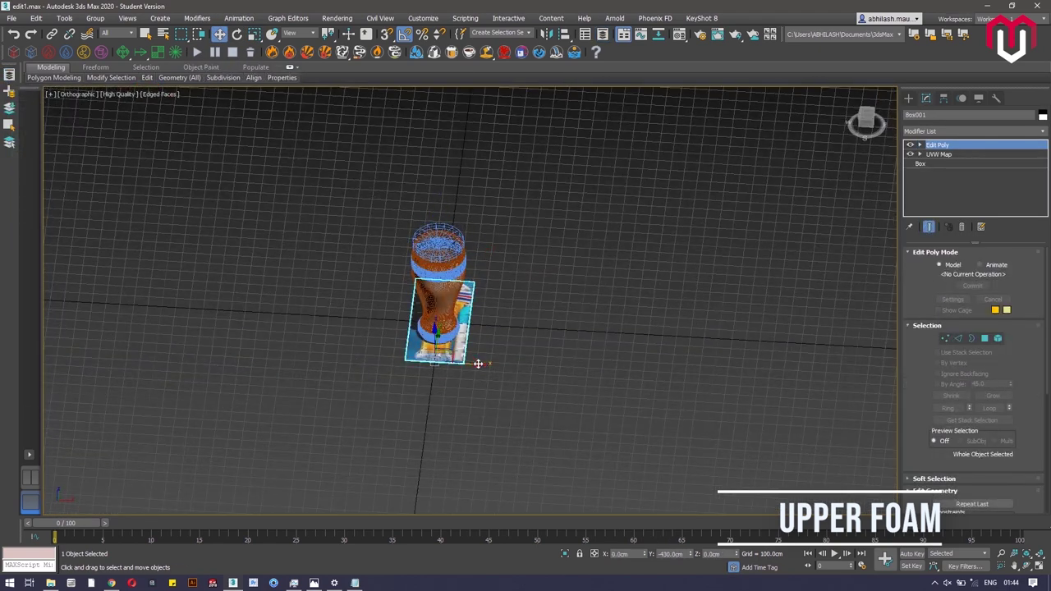
left_click_drag(477, 364, 607, 369)
Step: Rotate the reference image box 90 degrees about X so that it stands upright
middle_click_drag(607, 369, 698, 361, "alt")
scroll(698, 361, "up", 4)
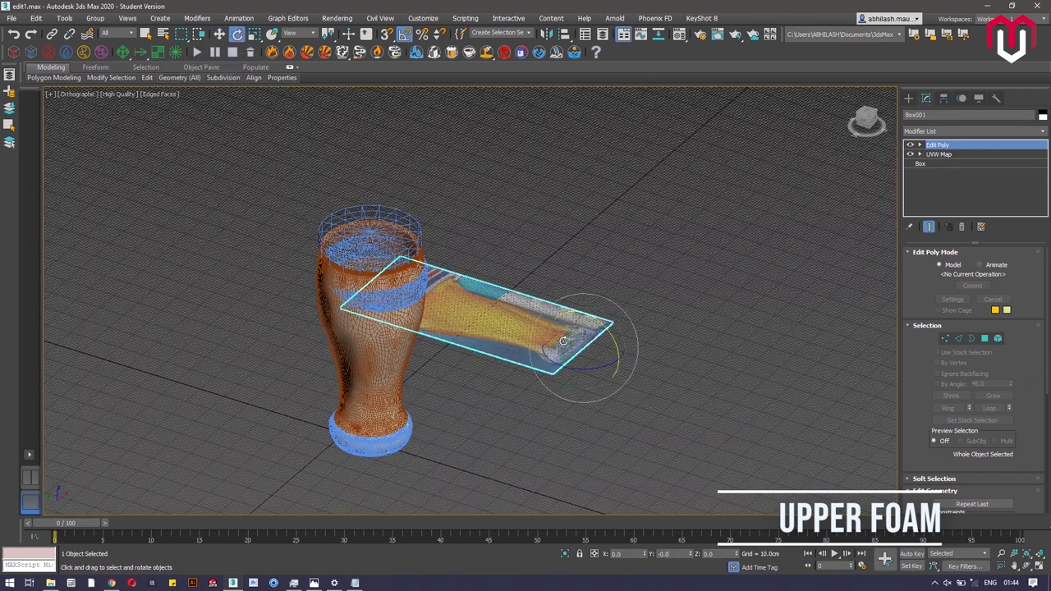
left_click_drag(618, 341, 638, 366)
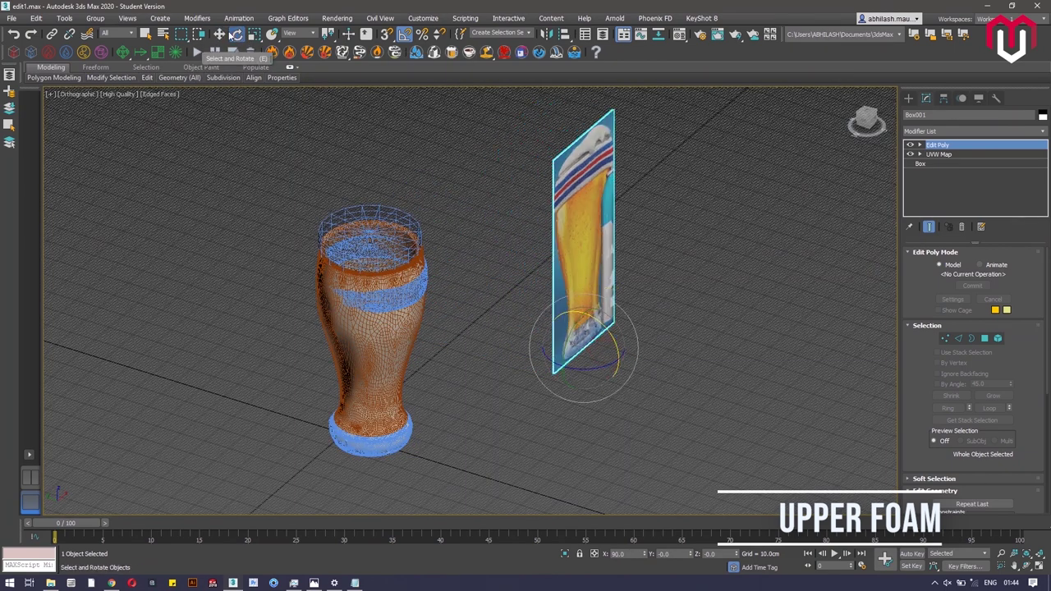
Step: Move the upright reference image behind and to the side of the glass, to about X 952, Y 726, Z 376 cm
middle_click_drag(607, 353, 602, 387, "alt")
scroll(579, 283, "up", 5)
left_click_drag(578, 284, 192, 240)
middle_click_drag(215, 361, 370, 320, "alt")
scroll(369, 320, "down", 5)
middle_click_drag(369, 320, 439, 238)
middle_click_drag(439, 238, 504, 328)
left_click_drag(686, 477, 658, 318)
middle_click_drag(353, 182, 479, 352, "alt")
scroll(479, 352, "down", 3)
middle_click_drag(295, 328, 394, 316)
scroll(371, 383, "up", 5)
scroll(394, 316, "down", 5)
middle_click_drag(591, 294, 554, 312, "alt")
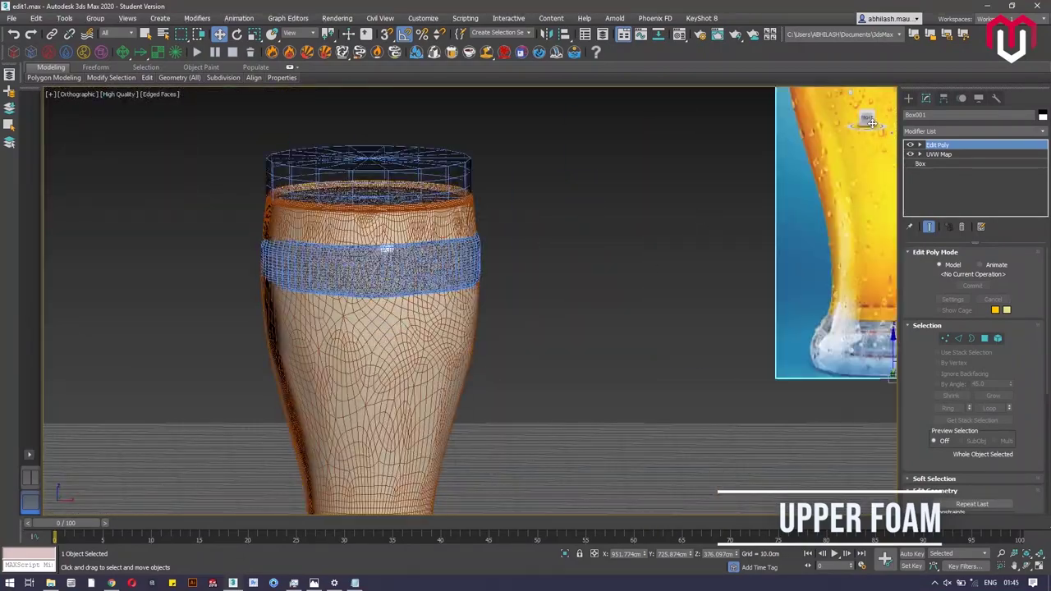
Step: Bring the reference image closer to the glass in the front view, to about X 502 cm and Z 202 cm
left_click(870, 121)
scroll(500, 284, "down", 5)
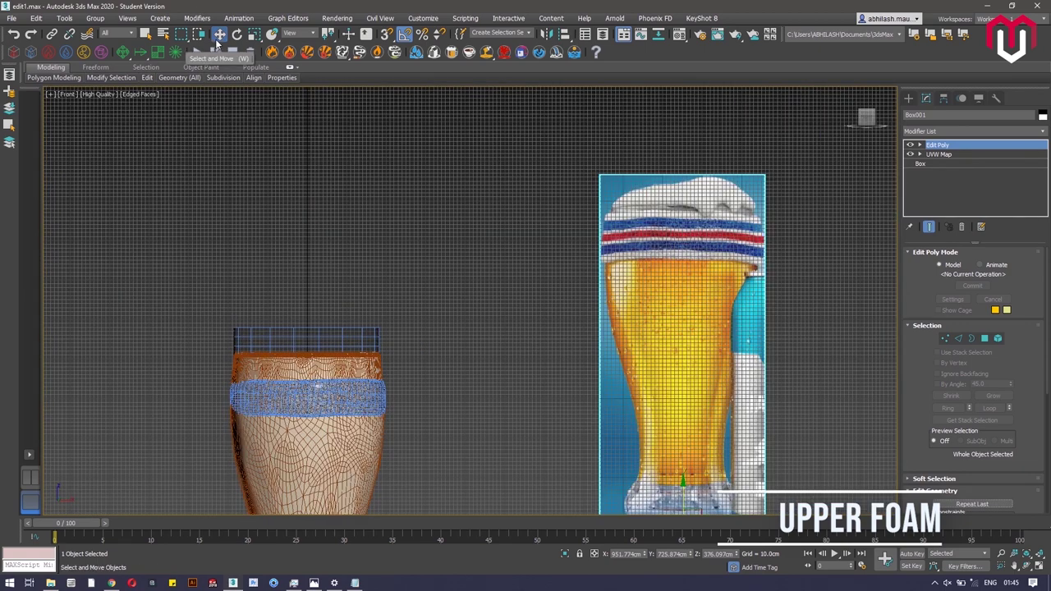
scroll(757, 431, "down", 3)
scroll(670, 251, "up", 6)
middle_click_drag(735, 270, 607, 292)
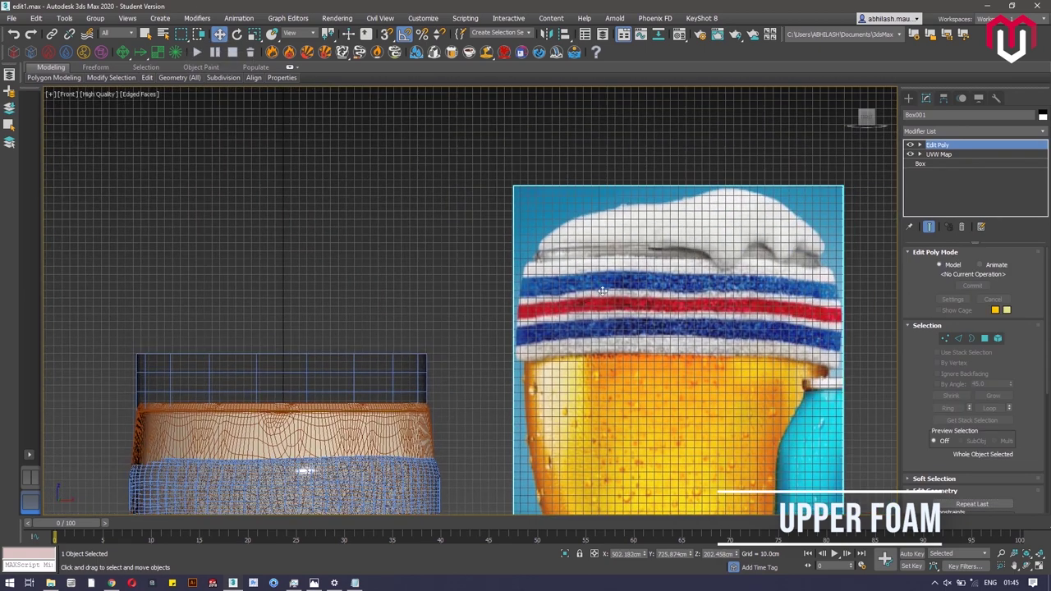
Step: Select vertices at the left end of the foam cylinder and move them inward and down to start tapering that side
left_click(392, 372)
left_click(943, 266)
left_click_drag(157, 393, 158, 399)
scroll(180, 371, "up", 2)
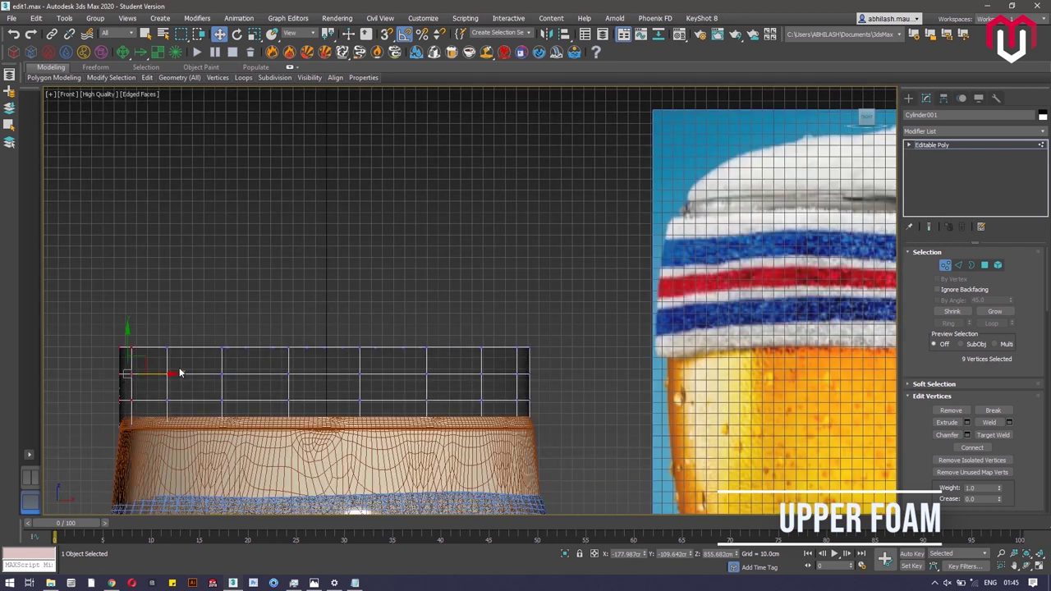
mouse_move(143, 362)
left_mouse_down()
mouse_move(161, 372)
mouse_move(152, 365)
left_mouse_up()
scroll(156, 338, "down", 2)
middle_click_drag(156, 338, 188, 329)
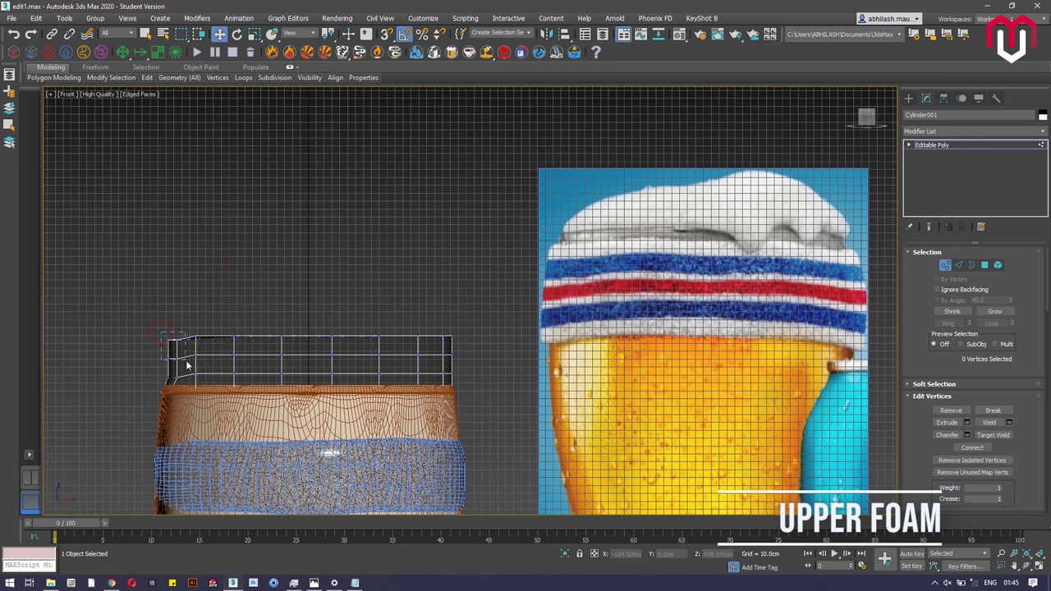
Step: Lower the upper vertices along the foam cylinder's left and middle sections to follow the reference's lower side
left_click(196, 307)
left_click_drag(364, 352, 342, 357)
left_click(158, 334)
left_click_drag(276, 337, 285, 349)
middle_click_drag(402, 348, 363, 348)
left_click_drag(358, 345, 327, 324)
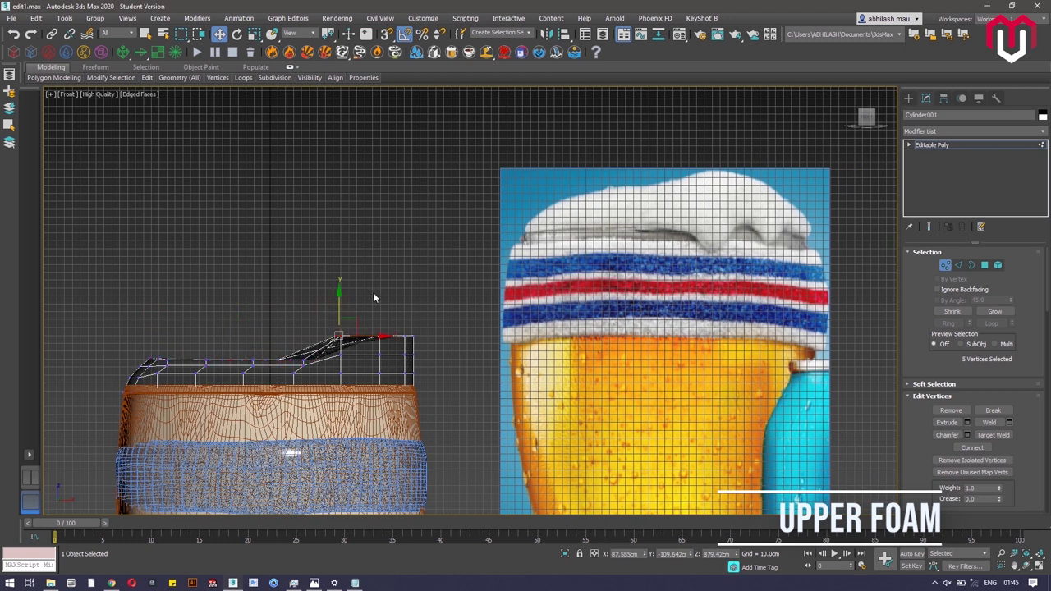
Step: Lower the upper vertices at the foam cylinder's right end so its outline slopes down from the peak
left_click_drag(395, 314, 423, 362)
left_click(413, 310)
left_click_drag(468, 309, 398, 363)
left_click_drag(408, 315, 399, 348)
Step: Adjust the foam vertices on either side of the peak, lowering those on its right and raising those on its left
scroll(421, 338, "up", 2)
middle_click_drag(421, 339, 305, 371)
left_click_drag(268, 347, 237, 378)
left_click_drag(249, 331, 253, 361)
scroll(253, 309, "down", 2)
middle_click_drag(254, 309, 378, 270)
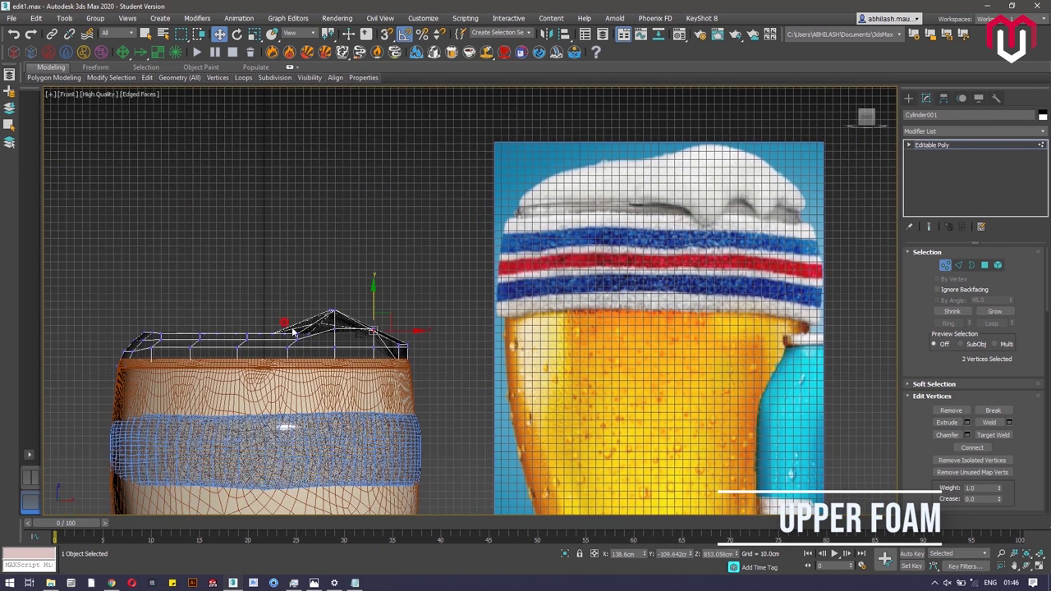
left_click_drag(293, 332, 306, 346)
left_click_drag(293, 317, 293, 299)
Step: Move the foam's lower-edge vertices at the right front outward over the glass rim
scroll(322, 313, "down", 2)
scroll(359, 338, "up", 2)
middle_click_drag(359, 338, 401, 360)
middle_click_drag(333, 369, 312, 341, "alt")
scroll(334, 384, "down", 4)
left_click(866, 118)
scroll(310, 320, "up", 6)
scroll(285, 256, "down", 2)
middle_click_drag(293, 264, 303, 292)
scroll(522, 345, "up", 4)
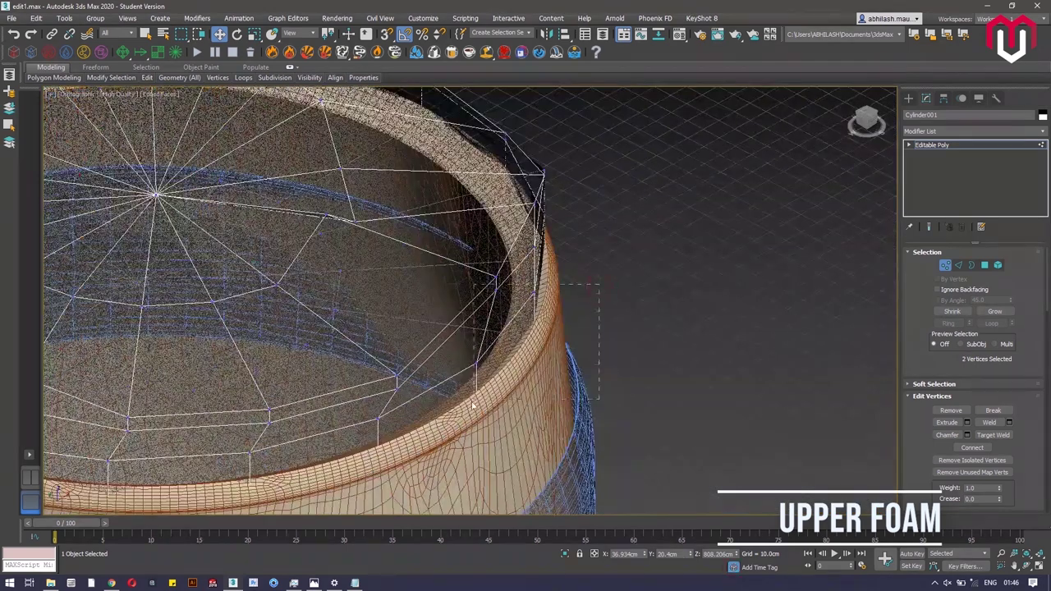
left_click_drag(488, 340, 509, 336)
left_click_drag(363, 452, 373, 460)
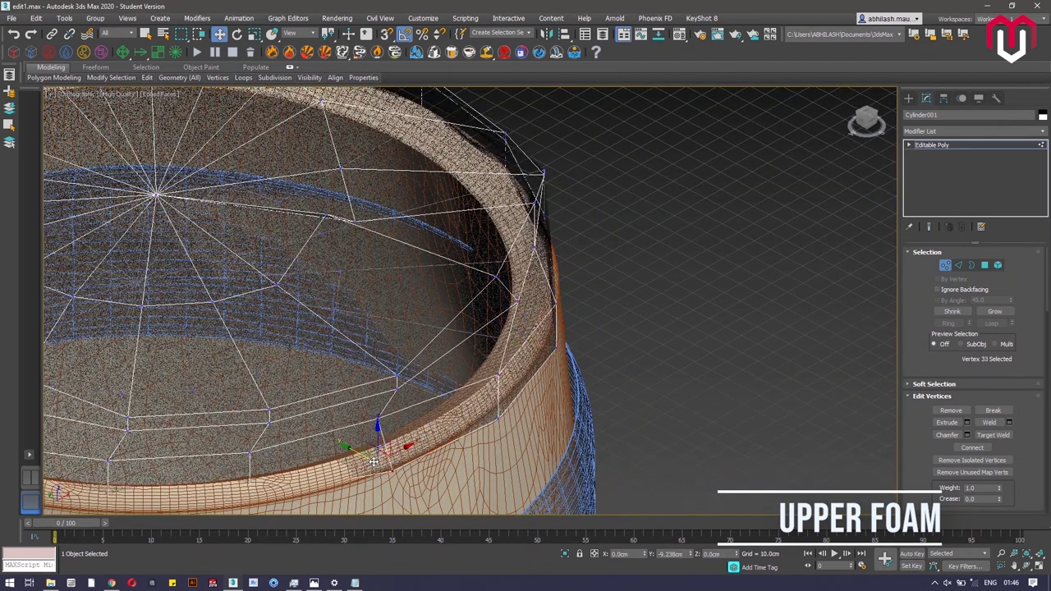
Step: Pull more lower-edge vertices along the foam's front and right side outward beyond the glass rim
middle_click_drag(411, 439, 353, 414, "alt")
left_click_drag(844, 370, 707, 425)
left_click_drag(768, 391, 861, 393)
left_click(739, 444)
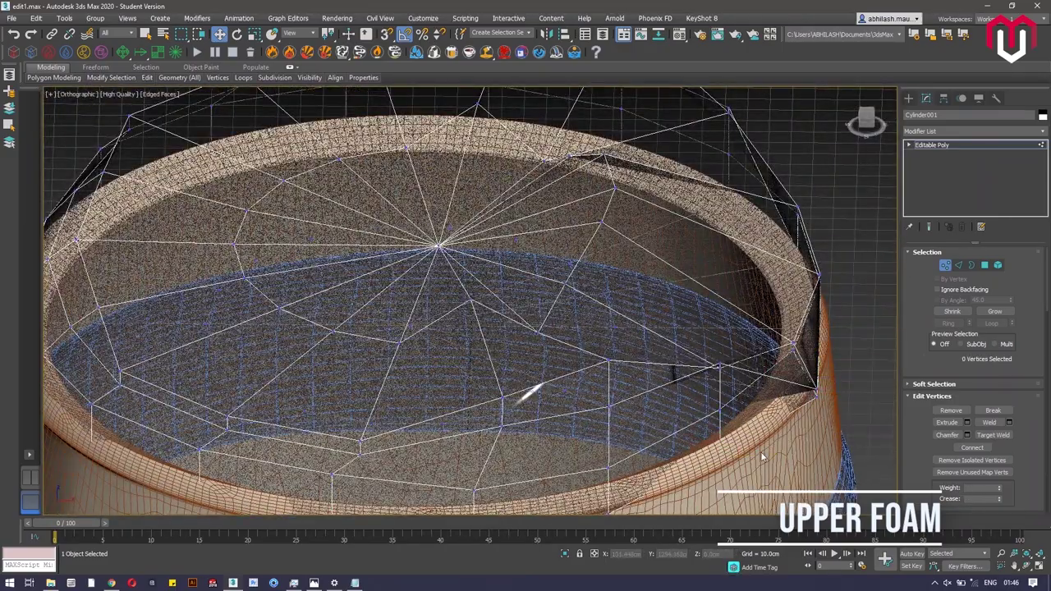
left_click_drag(749, 427, 778, 453)
middle_click_drag(783, 386, 734, 361, "alt")
middle_click_drag(780, 358, 503, 310)
left_click(573, 386)
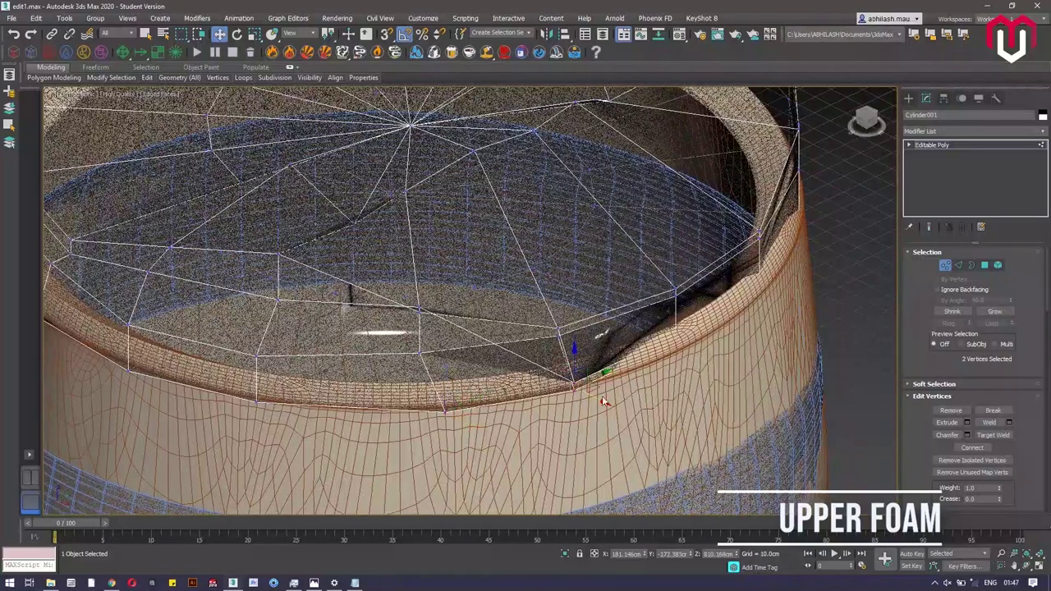
left_click_drag(602, 400, 624, 413)
left_click(704, 356)
mouse_move(703, 356)
left_mouse_down()
mouse_move(669, 313)
mouse_move(709, 356)
left_mouse_up()
Step: Move the middle vertices of the foam's front lower edge down over the glass to start a drip
scroll(700, 361, "down", 4)
left_click(860, 122)
scroll(525, 360, "down", 3)
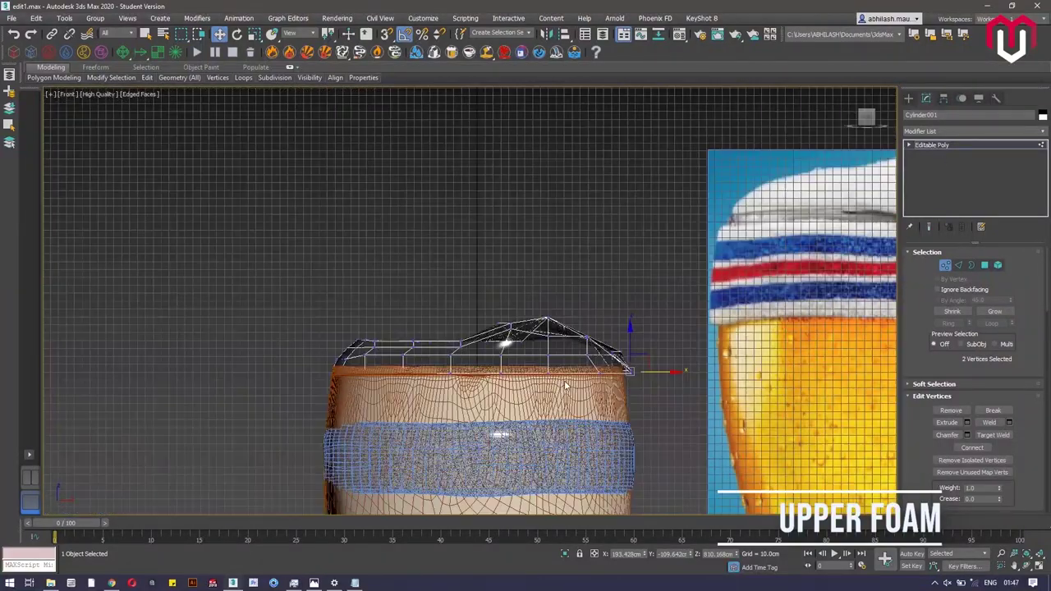
middle_click_drag(532, 358, 440, 302)
scroll(439, 302, "up", 3)
left_click_drag(386, 331, 399, 312)
scroll(398, 312, "down", 3)
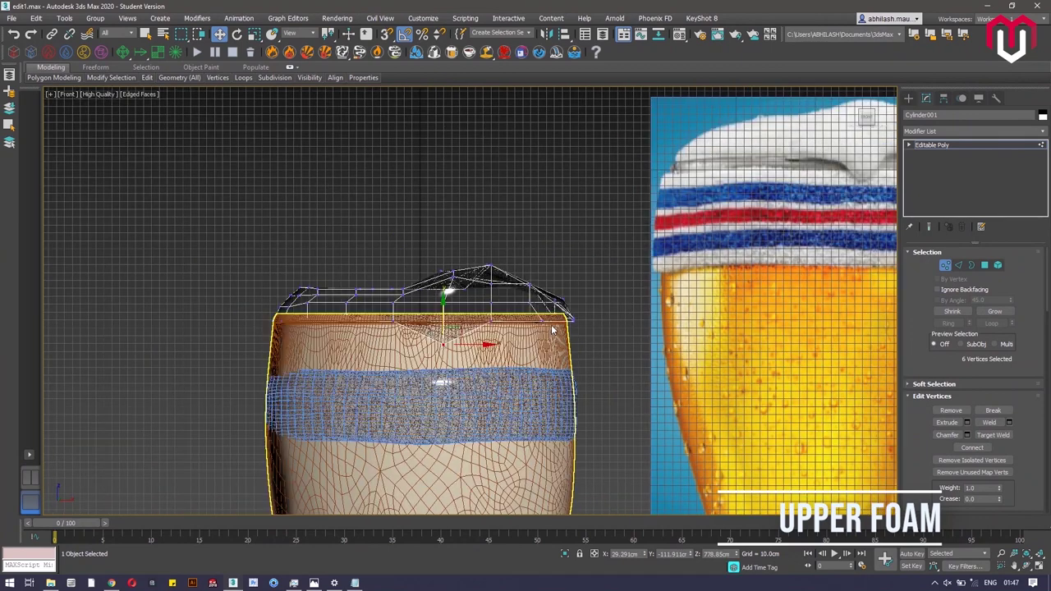
Step: Move the front and right-corner vertices of the foam's lower edge forward so they clear the glass
middle_click_drag(398, 312, 282, 400)
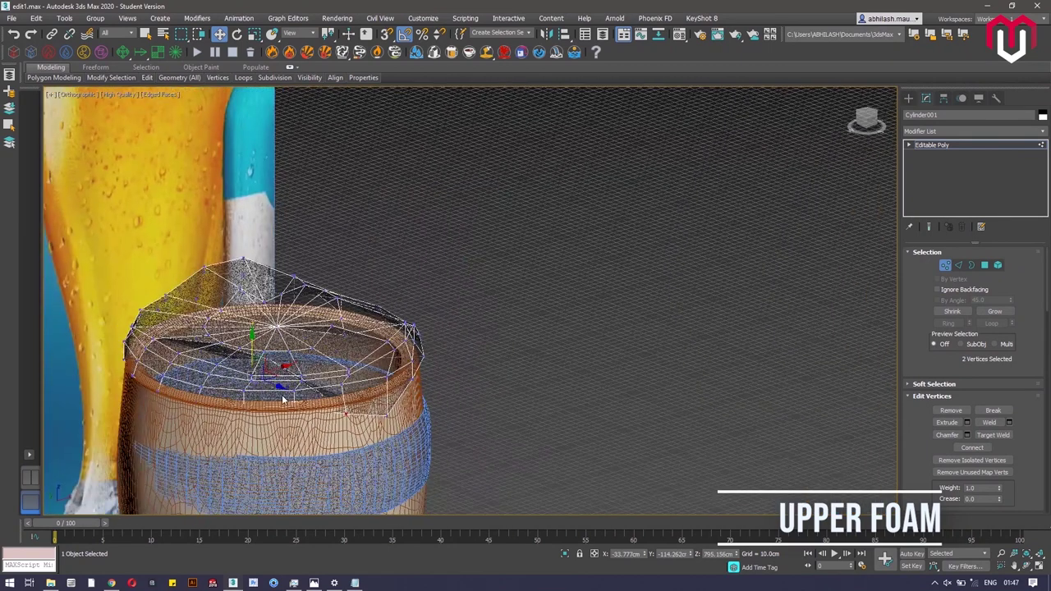
left_click_drag(274, 400, 285, 403)
middle_click_drag(284, 403, 270, 404, "alt")
left_click(420, 376)
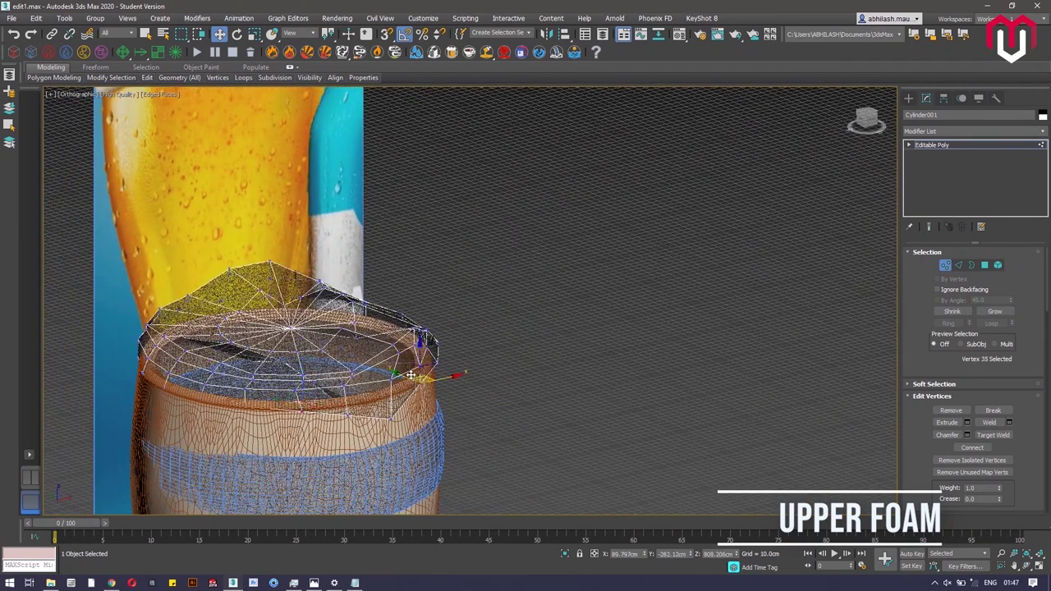
left_click_drag(407, 375, 413, 378)
Step: Pull down vertices along the right part of the foam's front lower edge to extend the overhang
key("f")
middle_click_drag(552, 351, 352, 323)
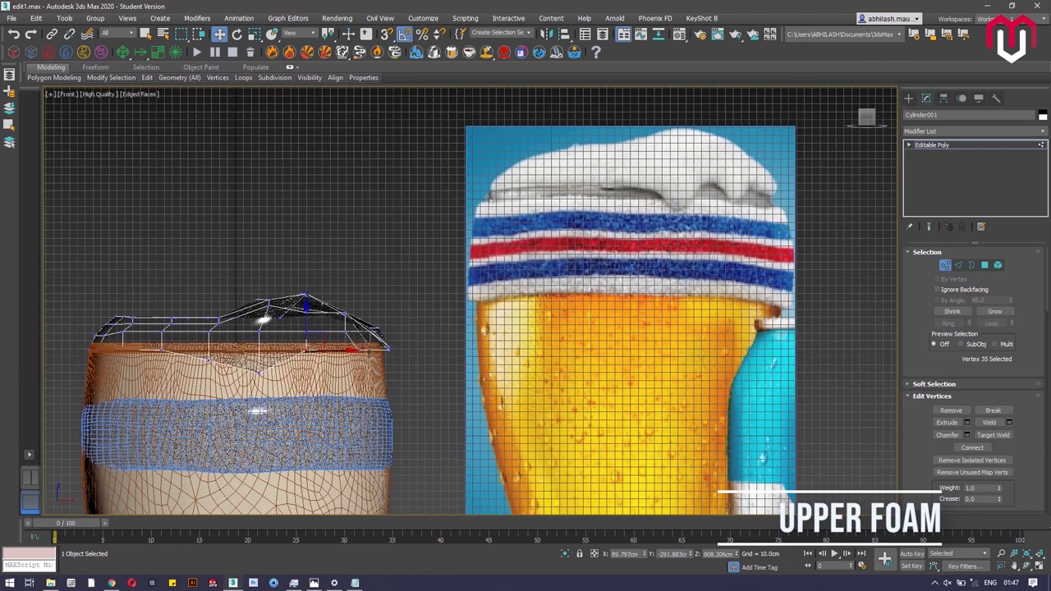
scroll(370, 357, "up", 2)
left_click_drag(329, 356, 330, 386)
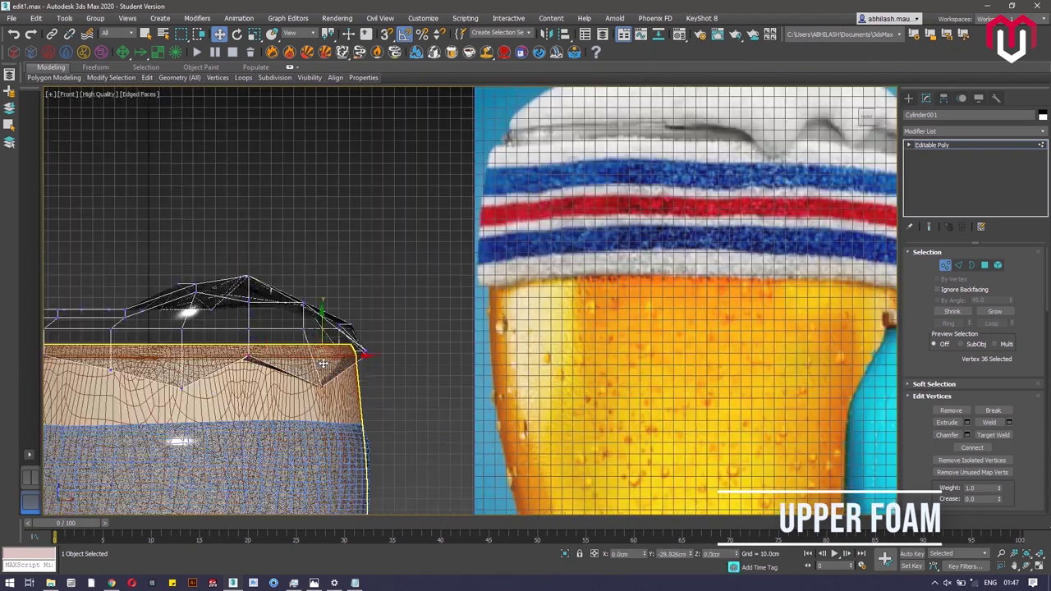
left_click(271, 394)
left_click_drag(164, 369, 206, 372)
scroll(279, 396, "down", 3)
left_click_drag(260, 394, 276, 373)
left_click_drag(270, 363, 269, 372)
scroll(138, 372, "up", 2)
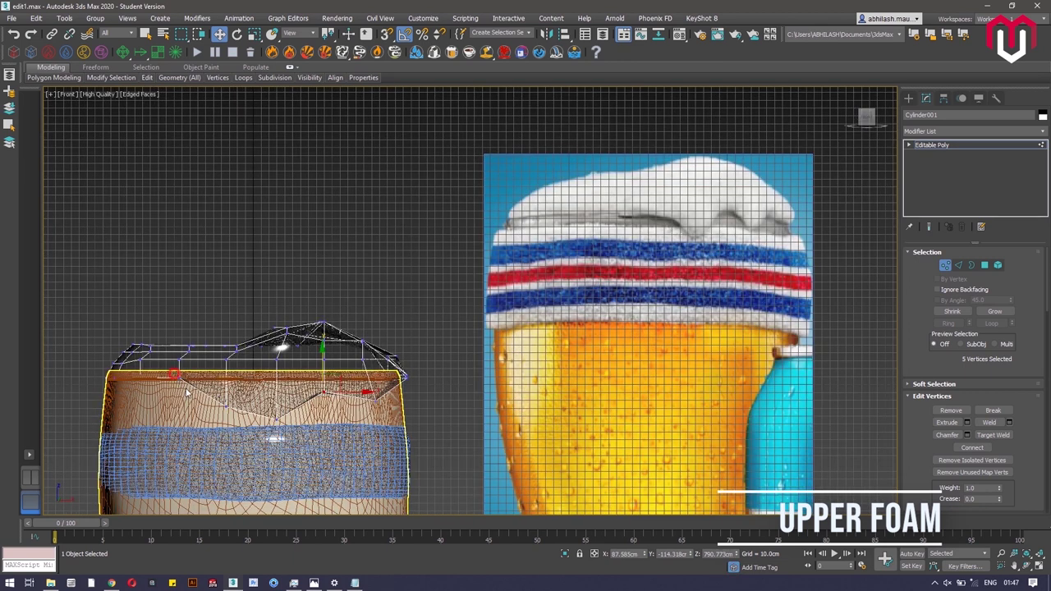
Step: Move the left lower-edge foam vertices outward past the rim and slightly raise a group of upper-left vertices
left_click_drag(191, 363, 149, 374)
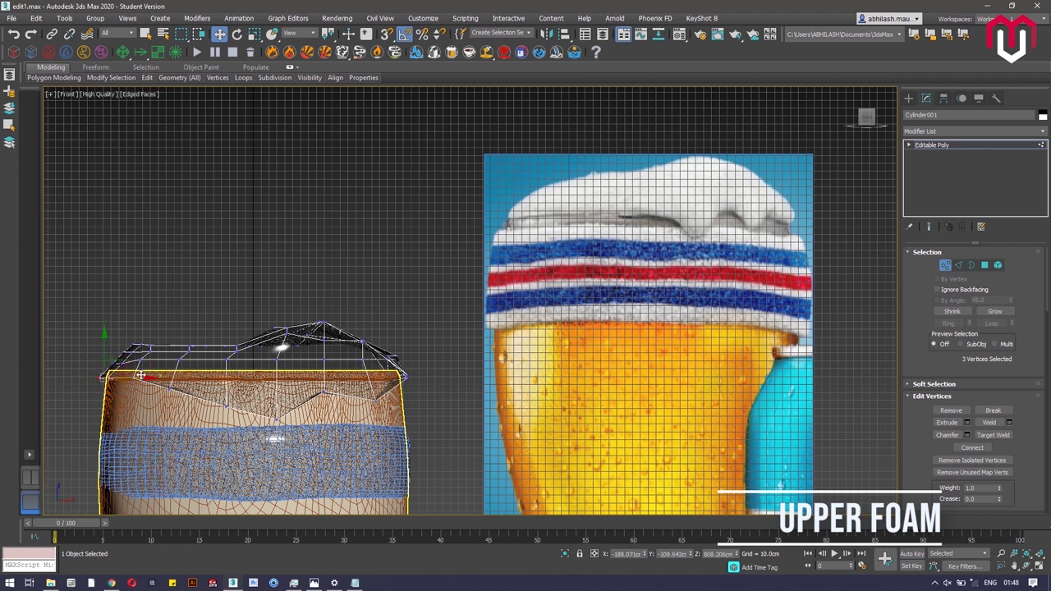
left_click_drag(179, 338, 197, 353)
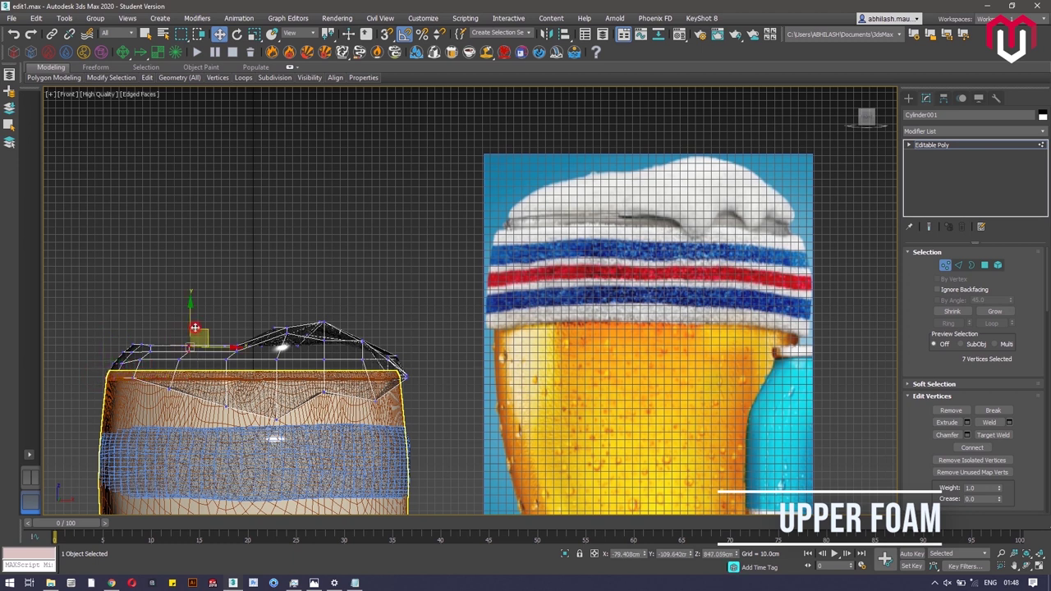
middle_click_drag(190, 312, 206, 370, "alt")
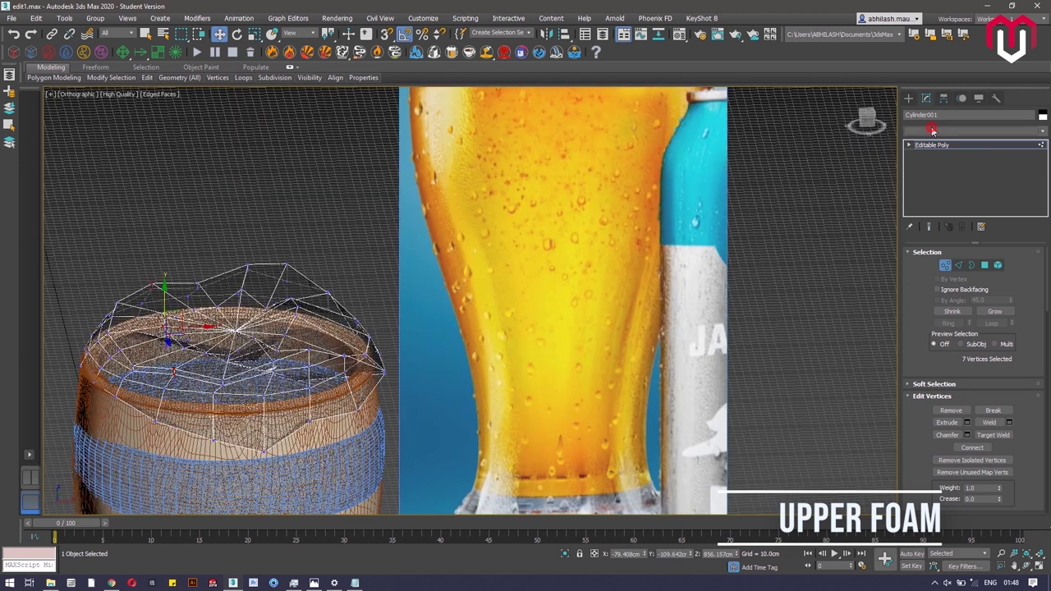
left_click(930, 128)
key("r")
key("Return")
left_click_drag(1010, 269, 1015, 289)
right_click(943, 145)
left_click(948, 162)
Step: Apply a TurboSmooth modifier to the foam cylinder
left_click(966, 131)
key("t")
key("u")
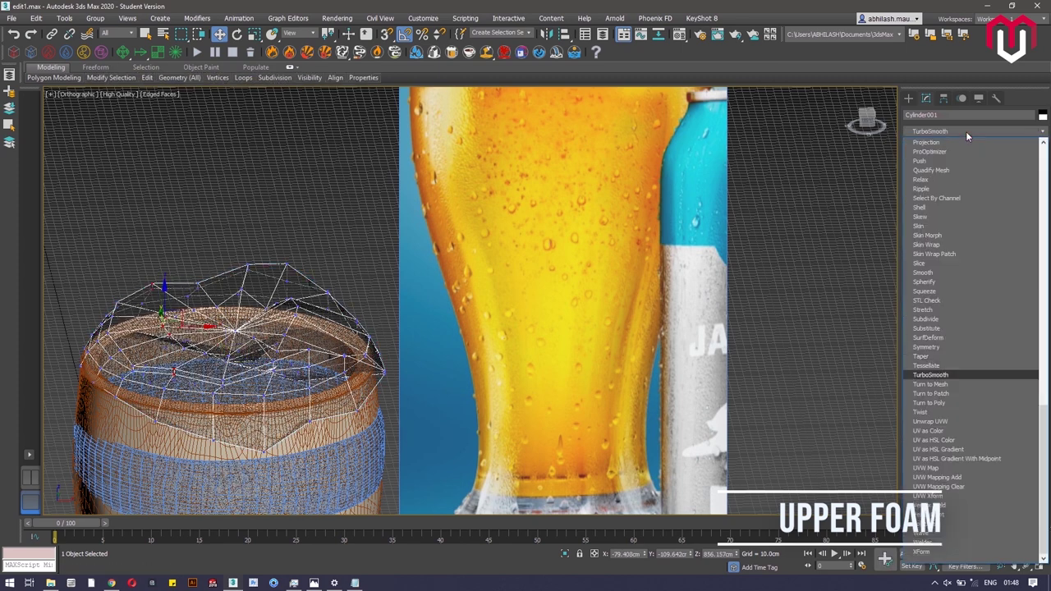
key("Return")
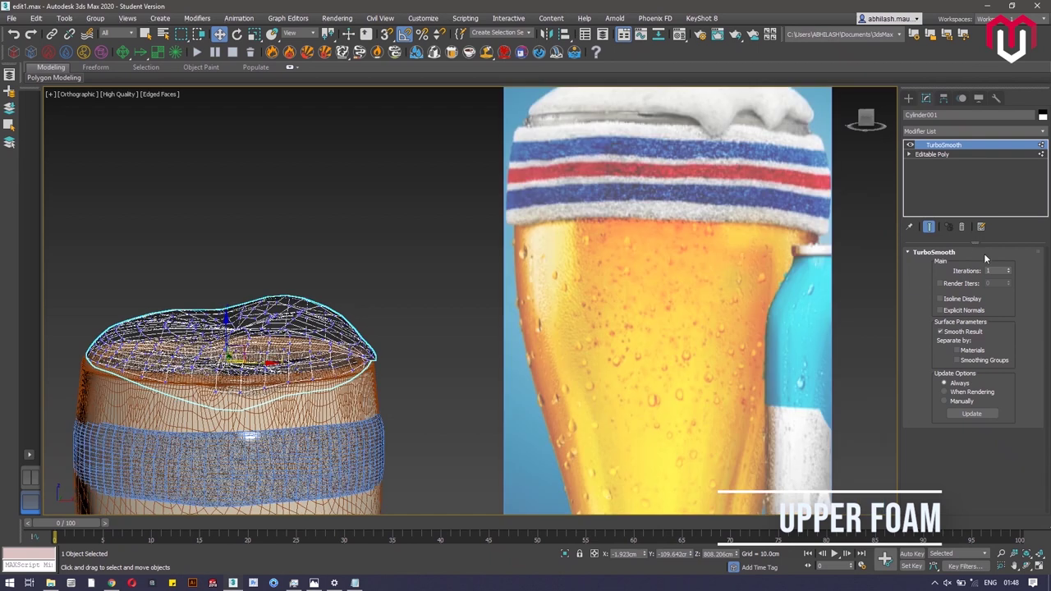
Step: Convert the smoothed foam object to an editable poly
left_click(909, 97)
right_click(289, 299)
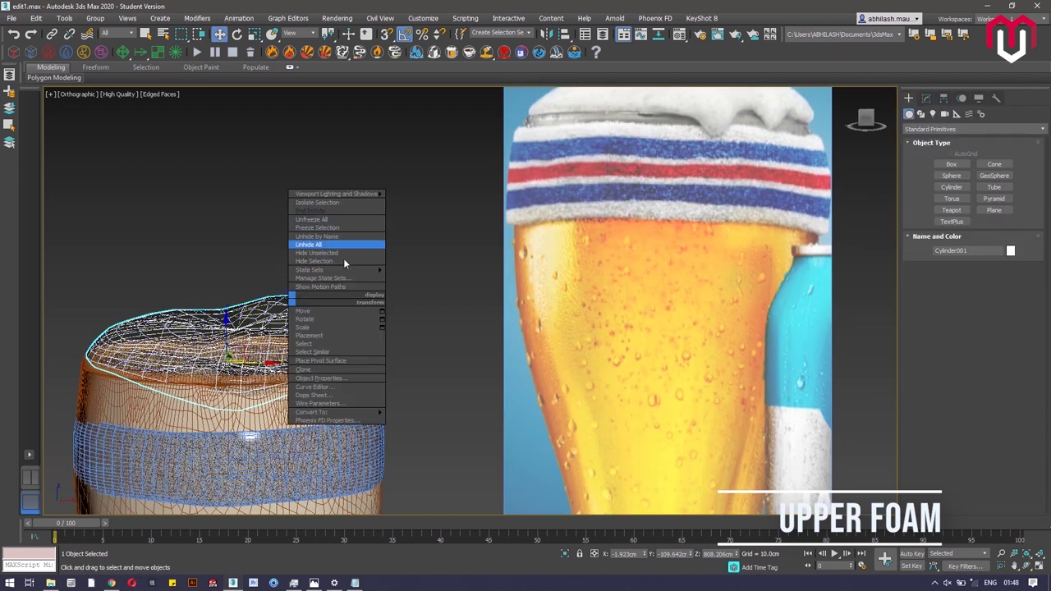
mouse_move(374, 412)
left_click(408, 420)
right_click(320, 310)
mouse_move(400, 422)
left_click(450, 431)
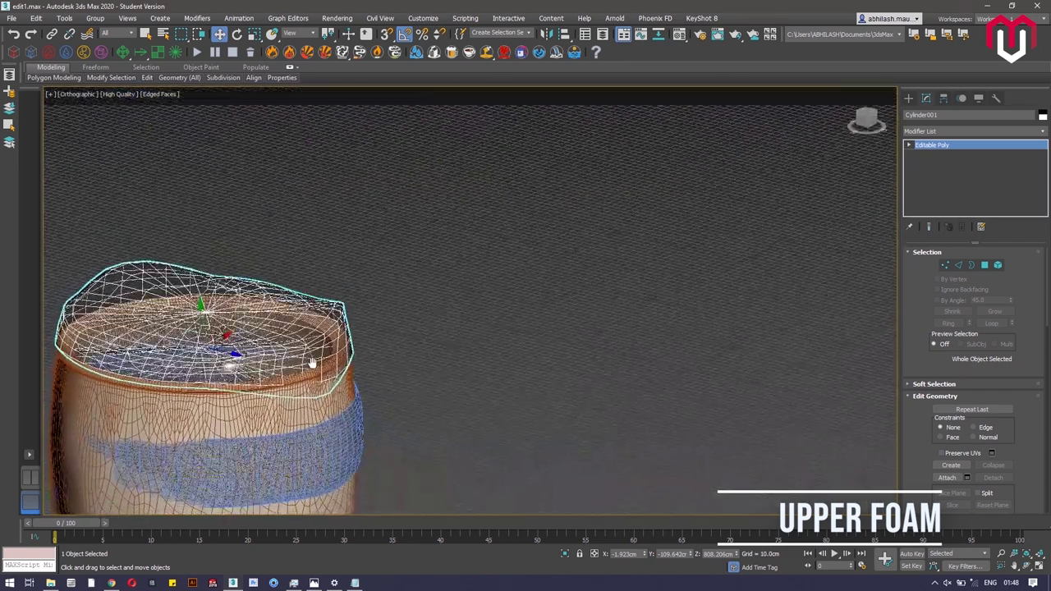
Step: Select the vertices along the smoothed foam's front lower edge and move them outward in front of the glass
key("1")
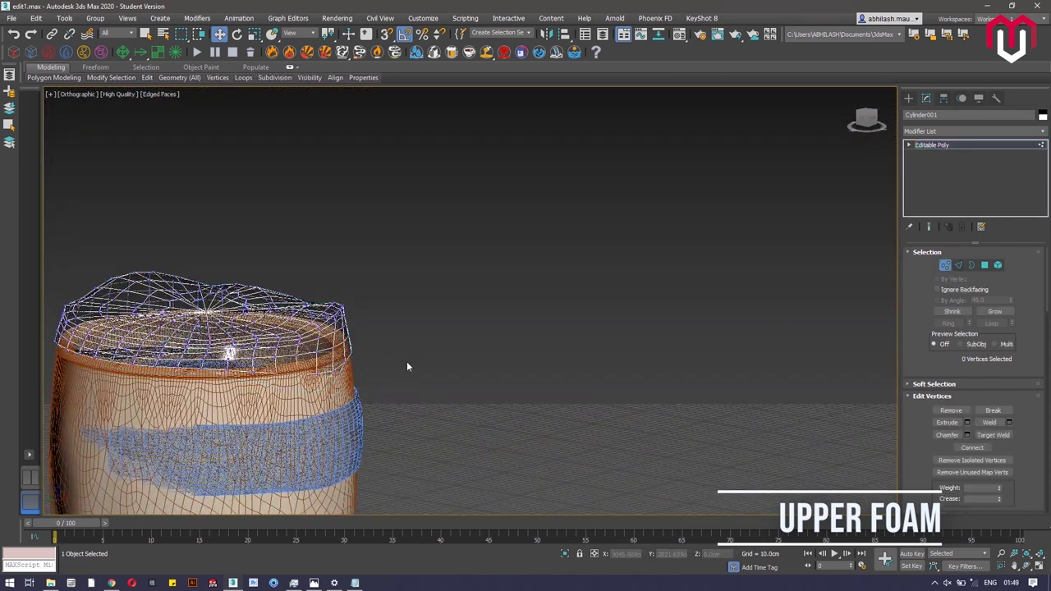
left_click(319, 353)
left_click_drag(394, 377, 217, 361)
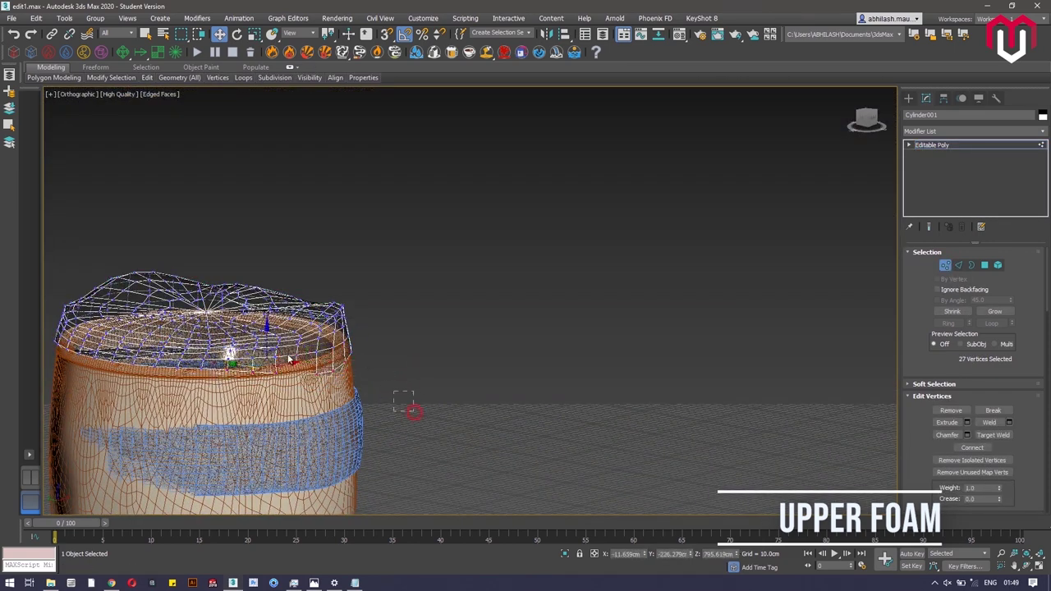
Step: Reshape the foam's front lower edge in the front view, raising vertex groups beside the central drip and adjusting the right end
key("f")
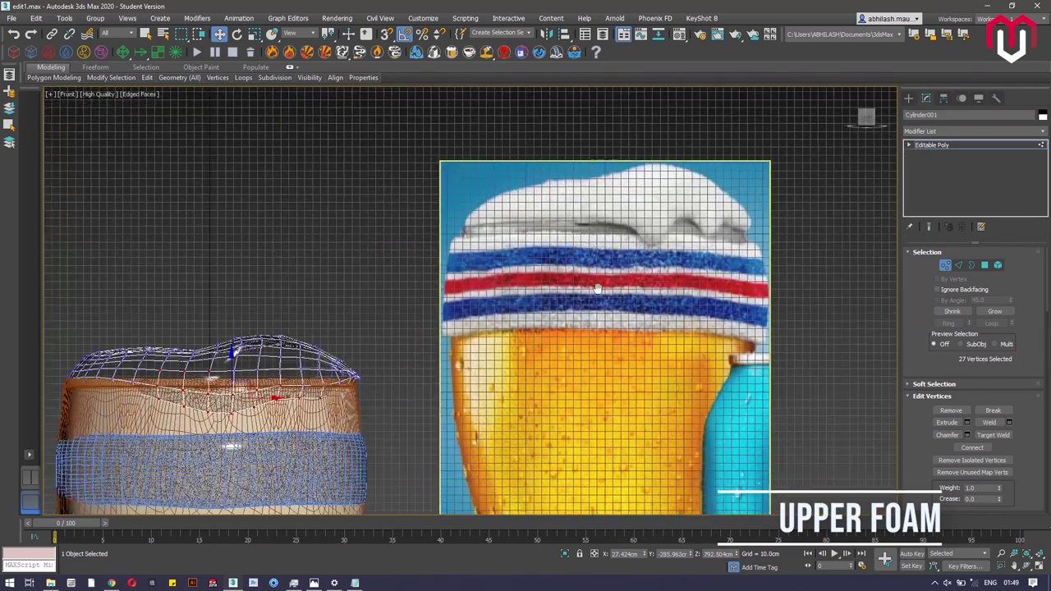
middle_click_drag(597, 289, 616, 282)
left_click_drag(218, 383, 171, 405)
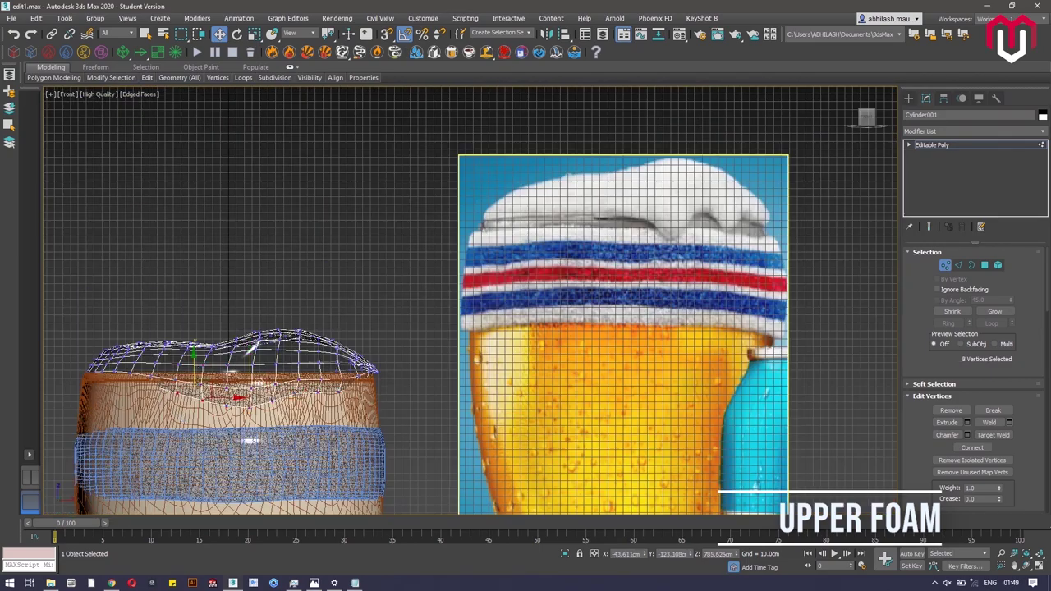
left_click_drag(190, 362, 191, 354)
left_click_drag(281, 395, 306, 385)
left_click_drag(295, 376, 294, 370)
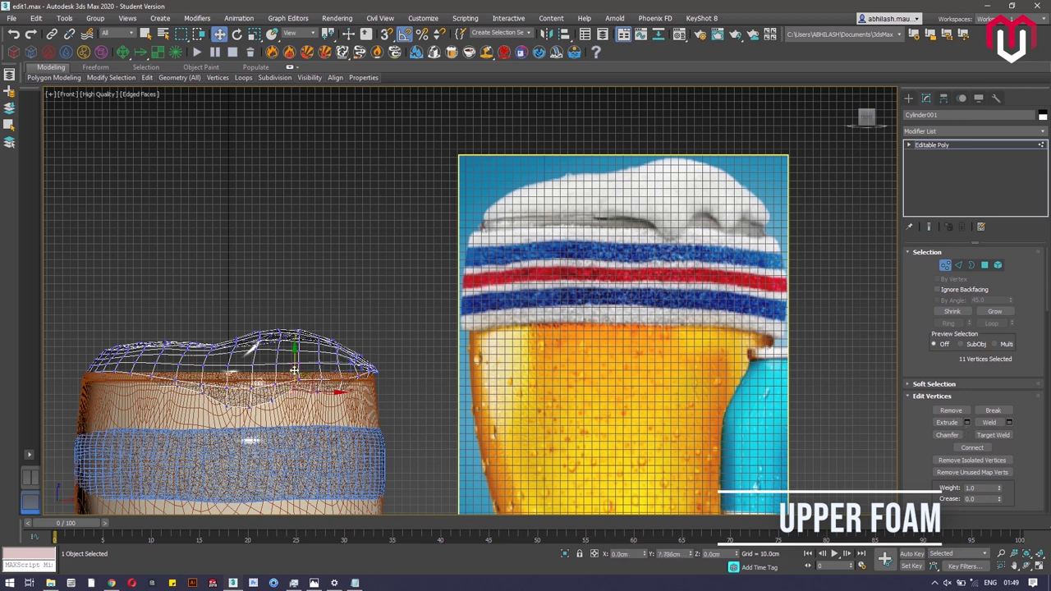
left_click(276, 395)
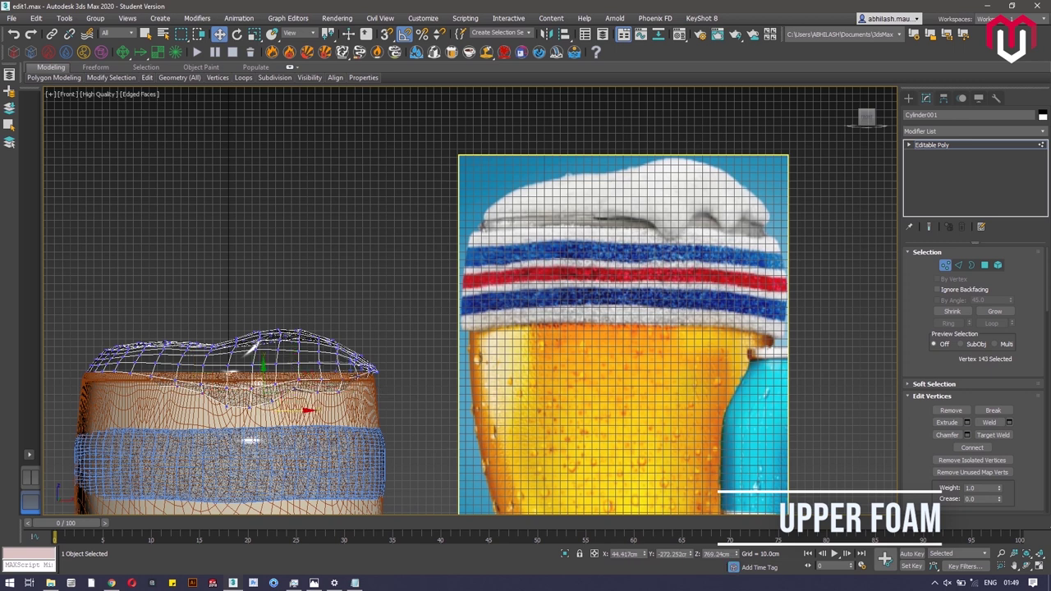
left_click_drag(407, 414, 346, 351)
left_click(357, 351)
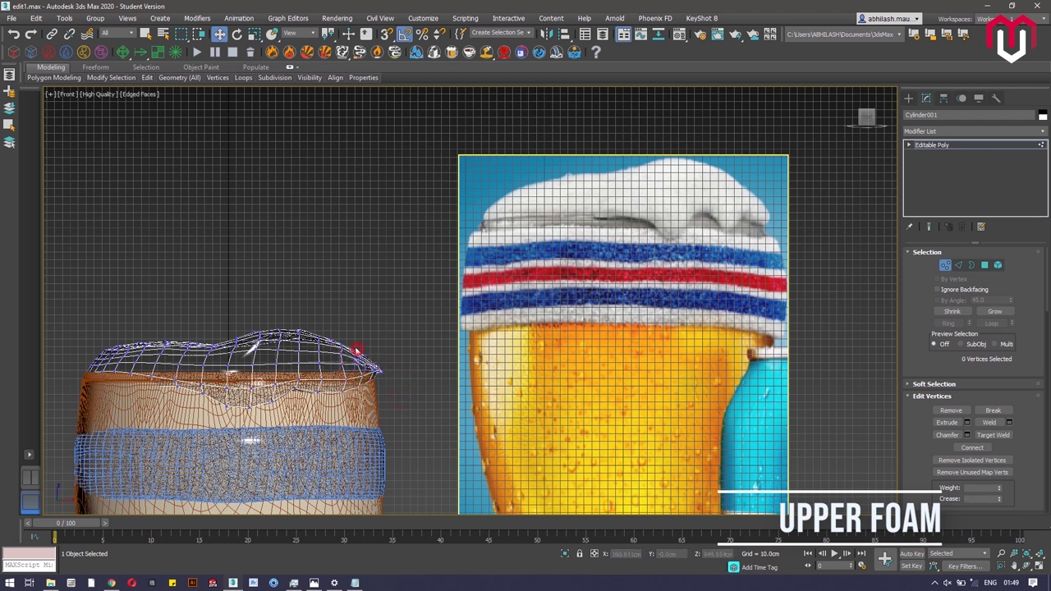
Step: Raise a group of vertices on the foam's upper left into a bump and reposition vertices along the right crest
left_click_drag(166, 331, 205, 361)
left_click_drag(185, 310, 184, 294)
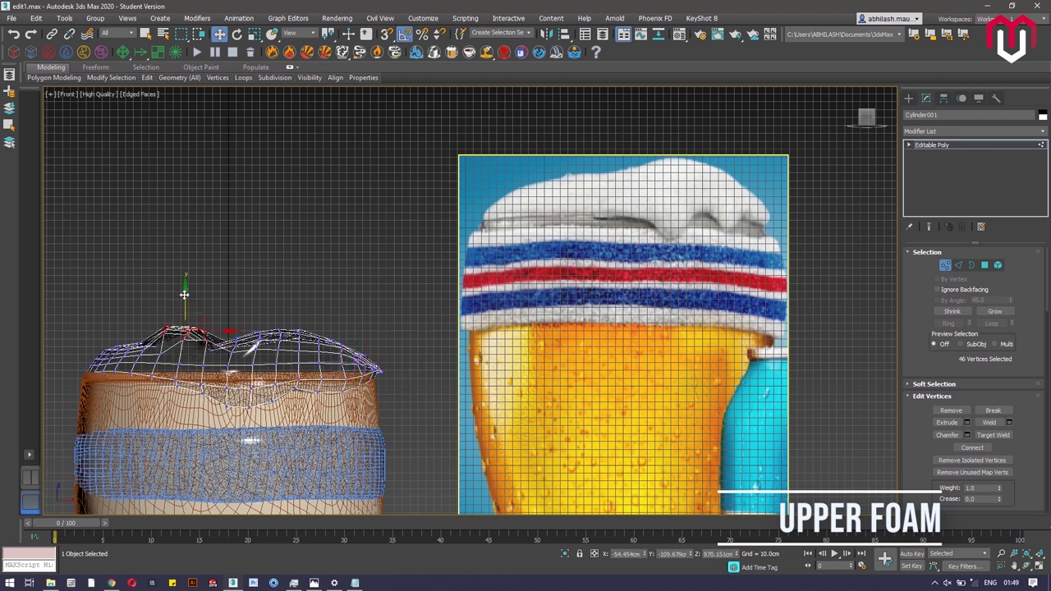
left_click_drag(265, 313, 296, 350)
left_click(267, 315)
left_click_drag(267, 314, 297, 349)
left_click_drag(277, 294, 318, 287)
Step: Raise the foam's top vertices in the dip between the two humps
scroll(287, 371, "down", 3)
mouse_move(287, 371)
middle_mouse_down("alt")
mouse_move(350, 432)
mouse_move(273, 374)
middle_mouse_up("alt")
left_click(862, 121)
scroll(402, 335, "up", 3)
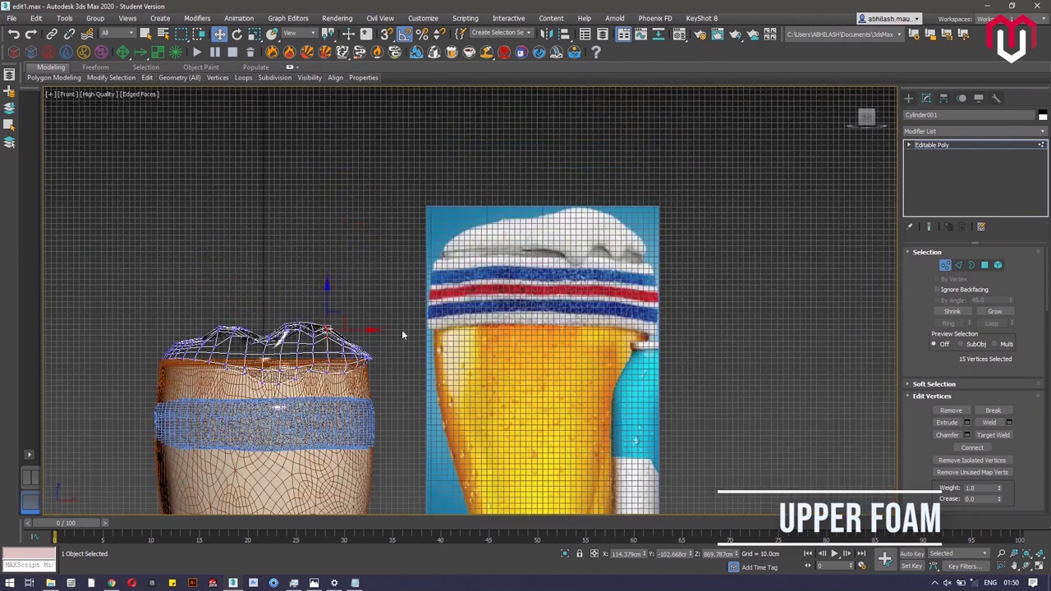
left_click_drag(262, 305, 262, 293)
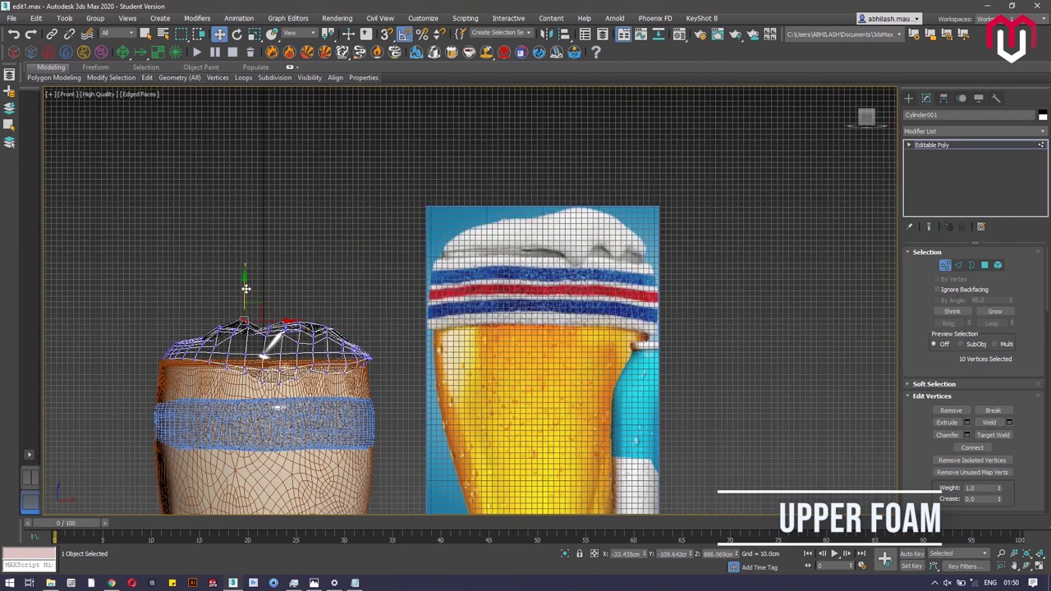
scroll(336, 372, "up", 2)
Step: Reposition individual vertices along the foam's front lower edge to refine the central drip
left_click(207, 378)
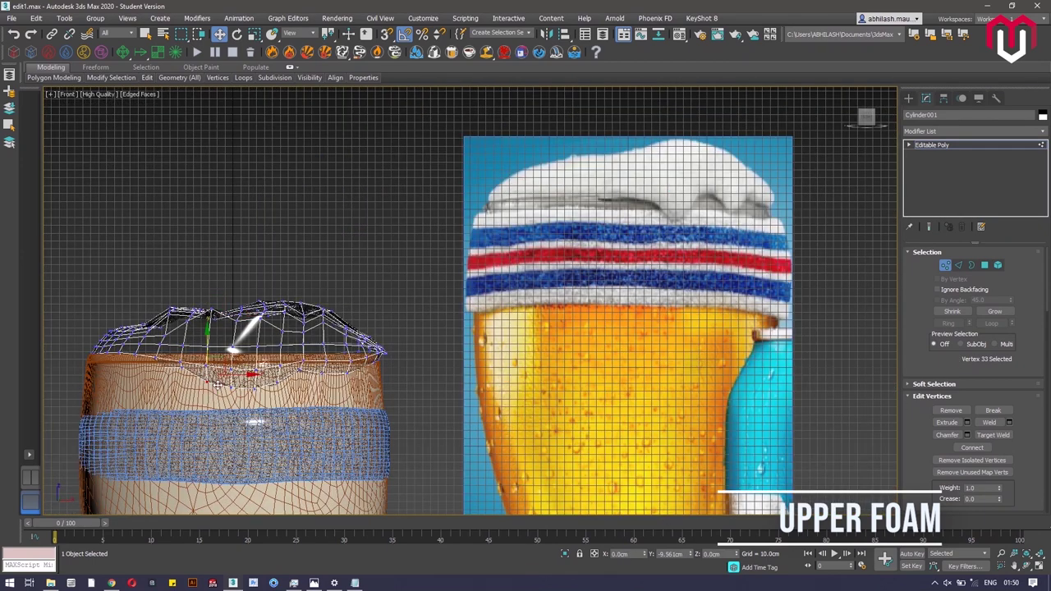
scroll(232, 379, "up", 2)
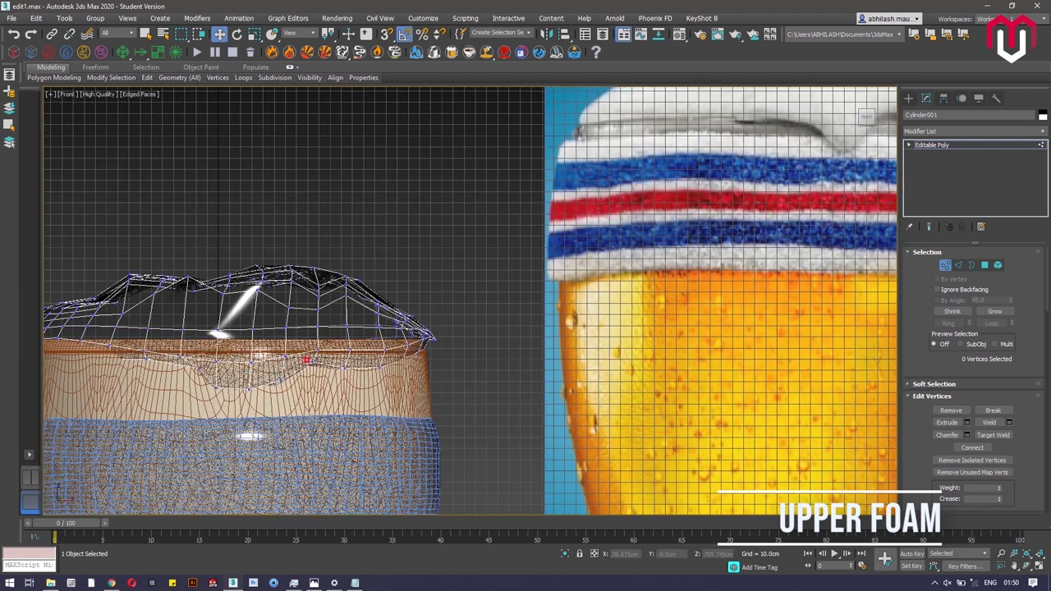
left_click(336, 362)
scroll(303, 378, "down", 3)
scroll(292, 390, "up", 1)
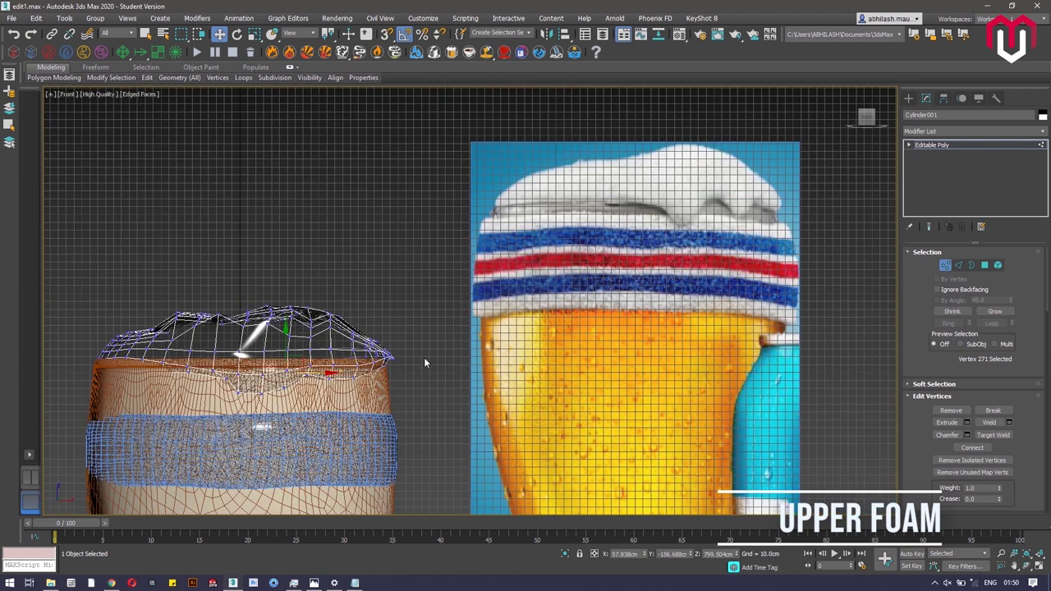
left_click(247, 380)
left_click(287, 371)
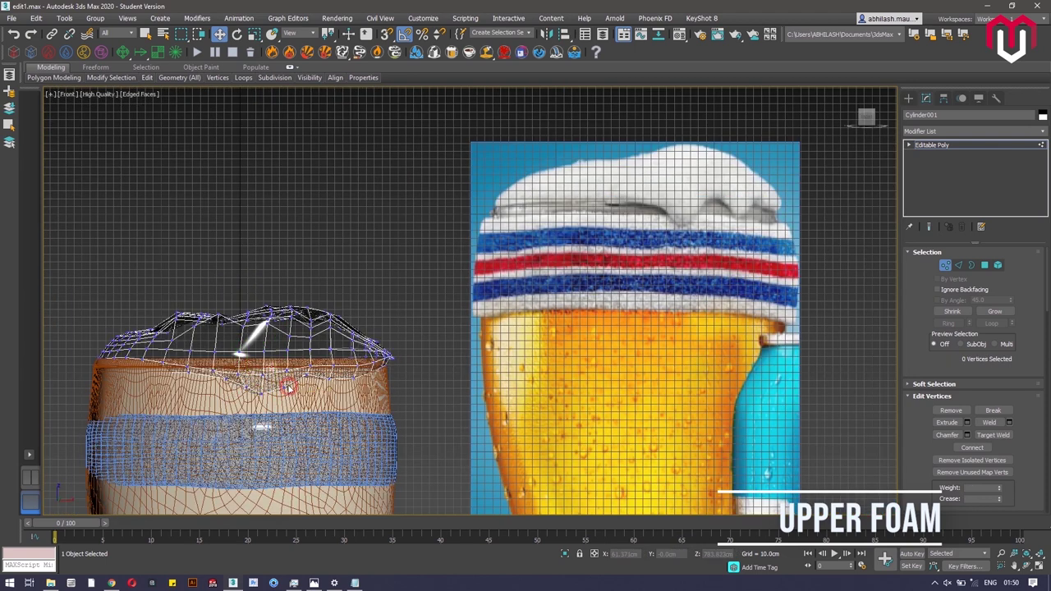
left_click(411, 288)
scroll(410, 288, "down", 4)
middle_click_drag(426, 395, 326, 270)
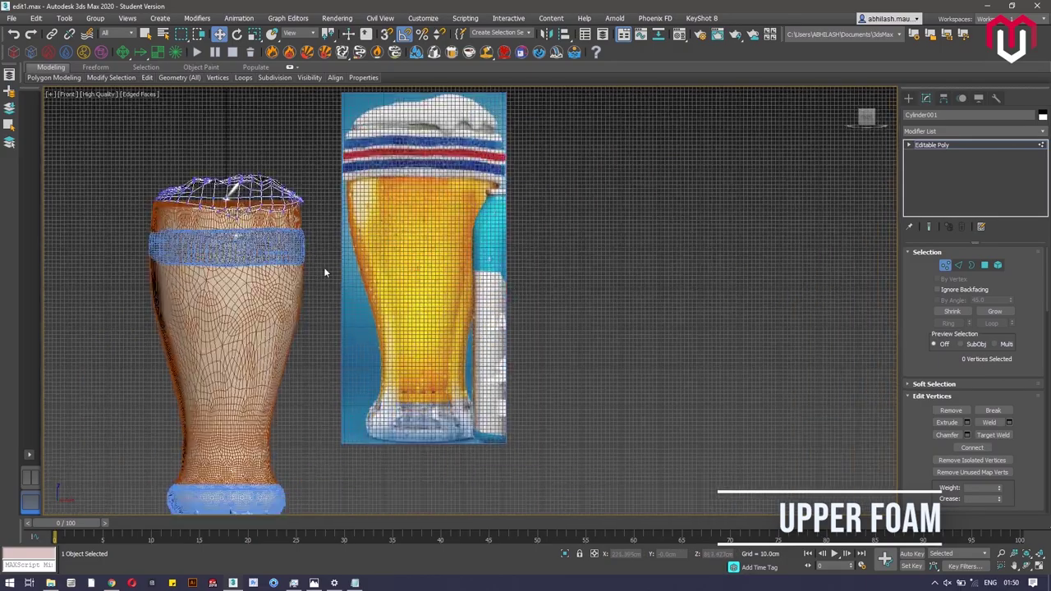
scroll(479, 373, "down", 2)
scroll(259, 208, "up", 4)
scroll(460, 312, "down", 3)
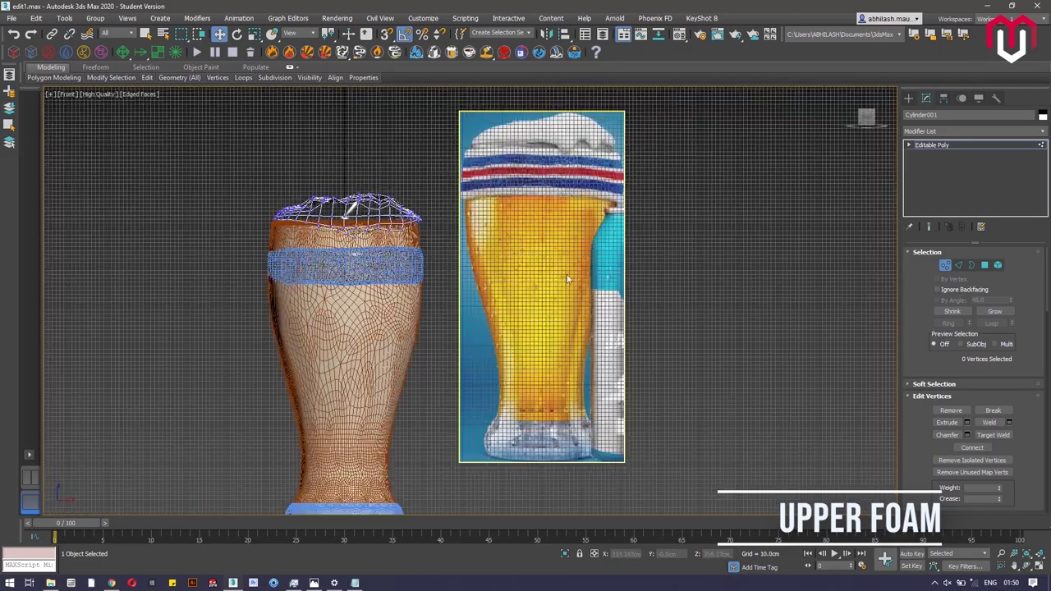
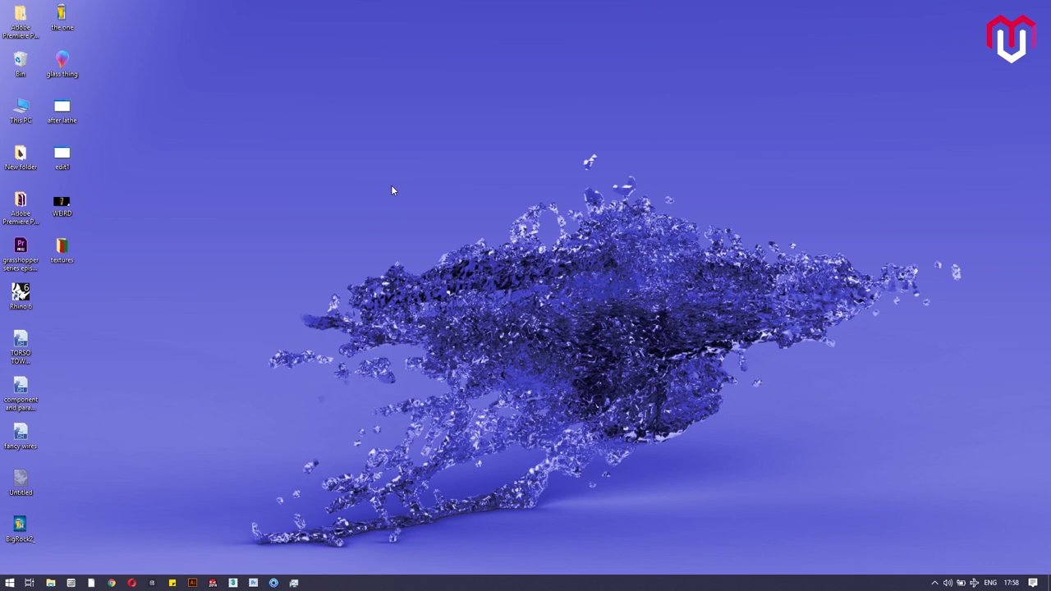
Step: View the beer glass reference image "the one" from the desktop and close it again
double_click(66, 17)
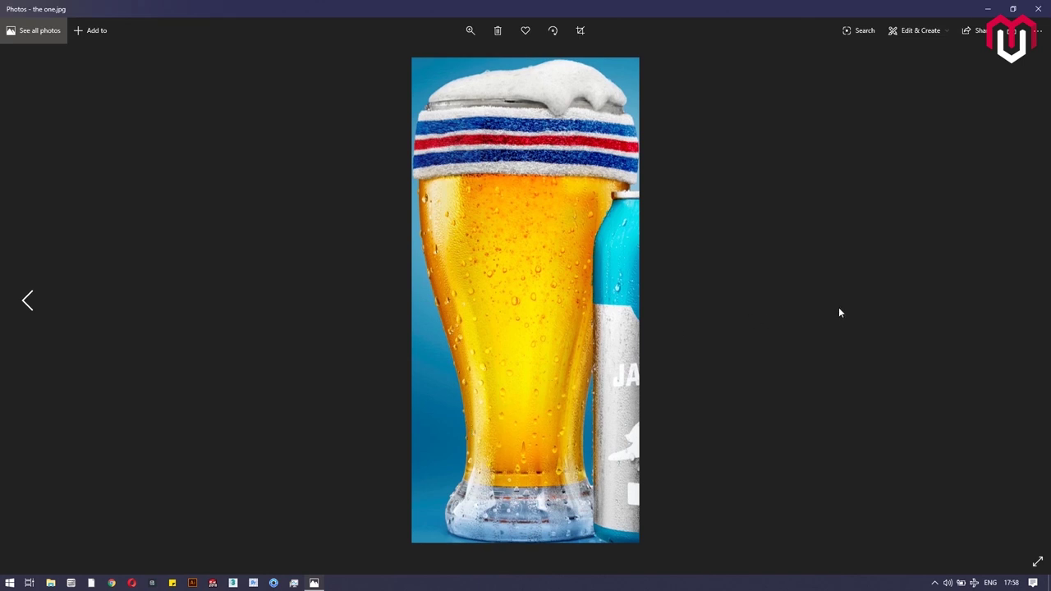
left_click(1037, 9)
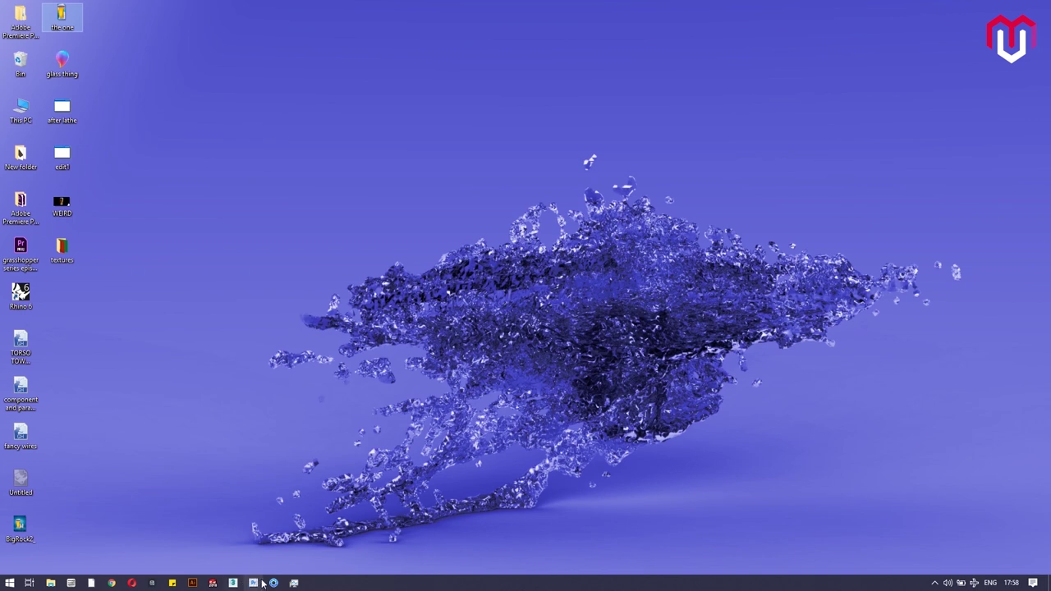
Step: Switch to KeyShot 9, close the floating animation properties window and dock the Project window beside the viewport
left_click(275, 583)
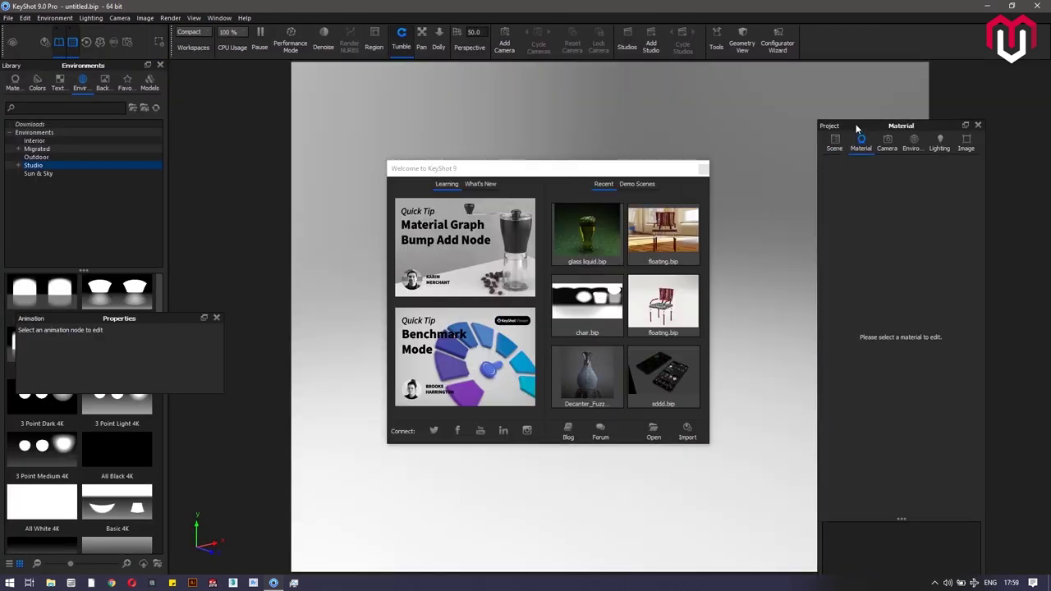
left_click(217, 319)
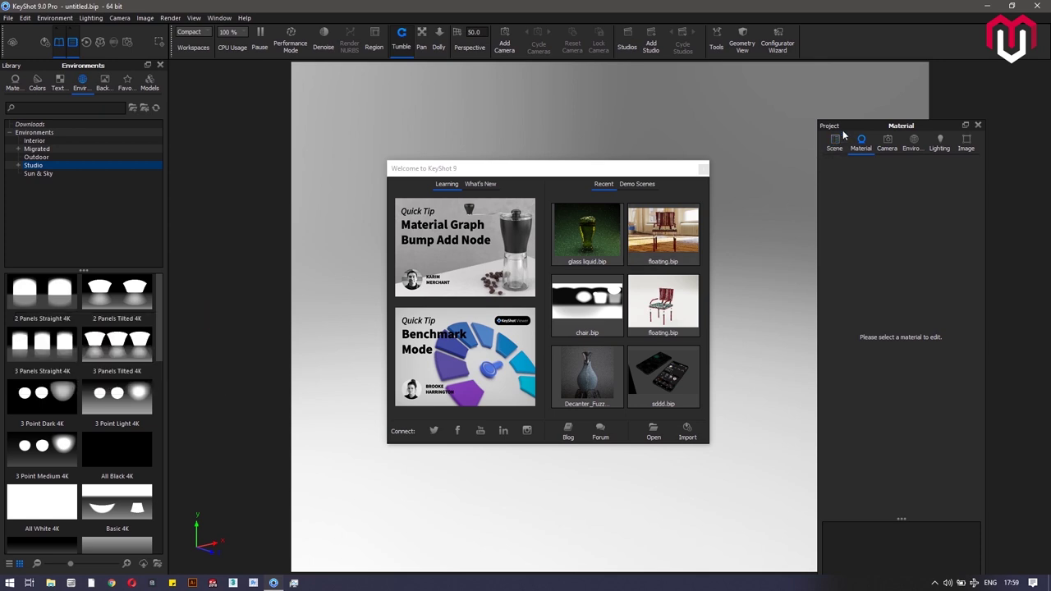
left_click_drag(842, 128, 897, 67)
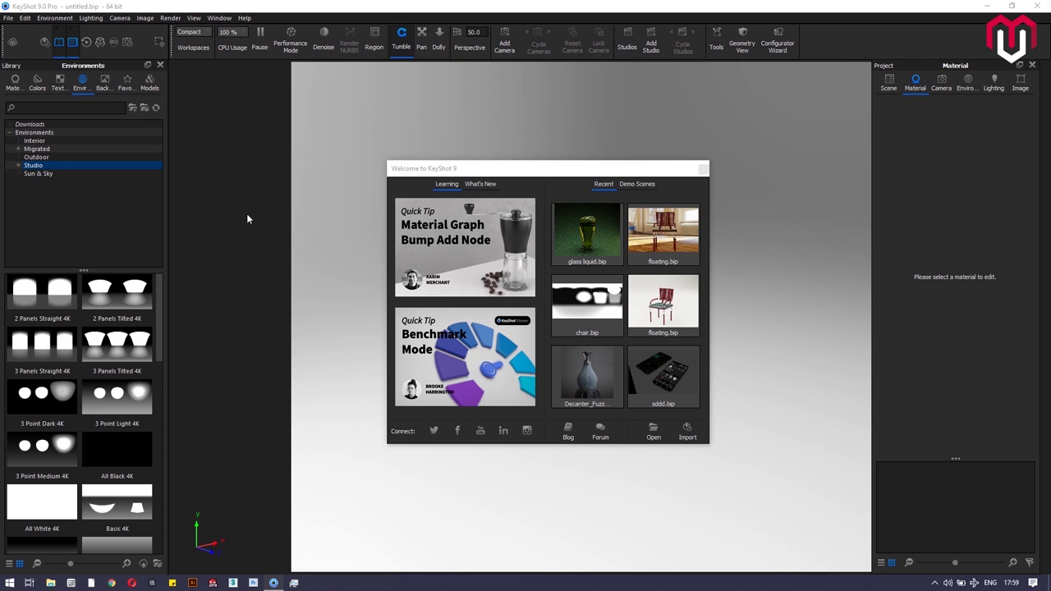
Step: Import "glass thing.FBX" from the desktop into the scene with the default import settings
left_click(688, 432)
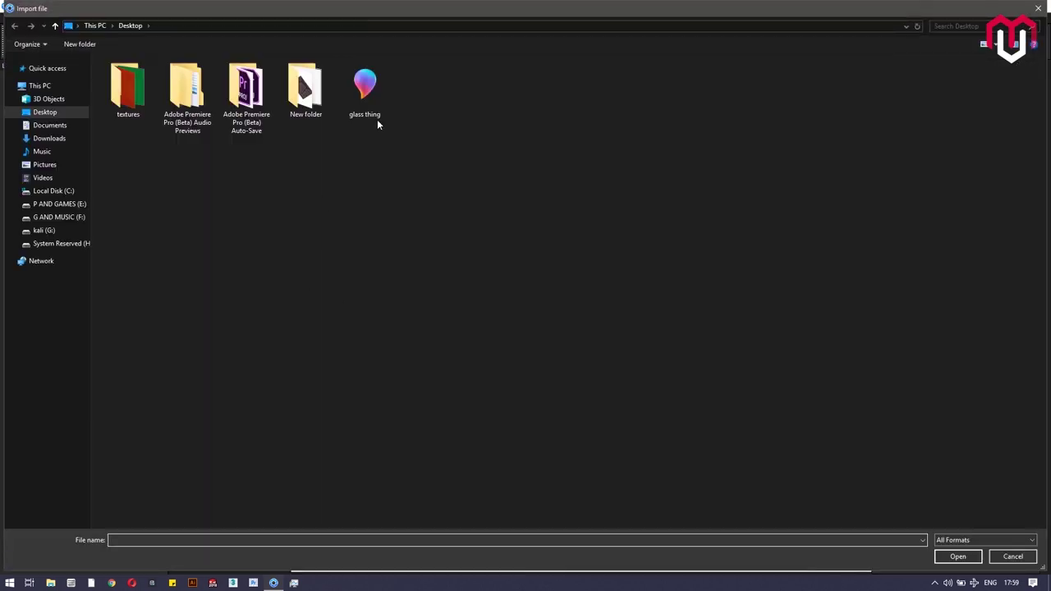
left_click(957, 557)
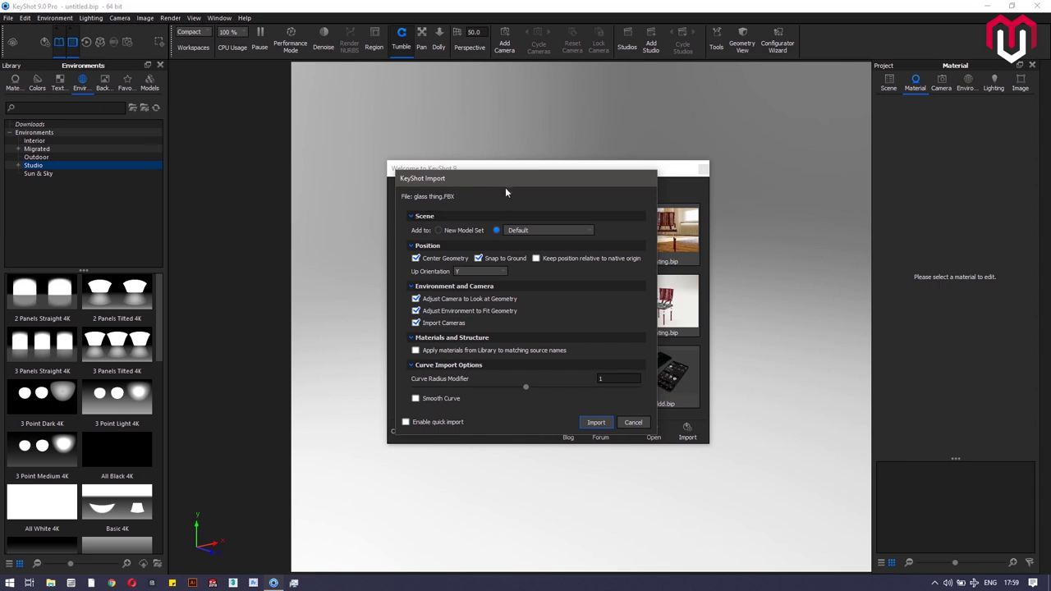
left_click_drag(506, 181, 418, 146)
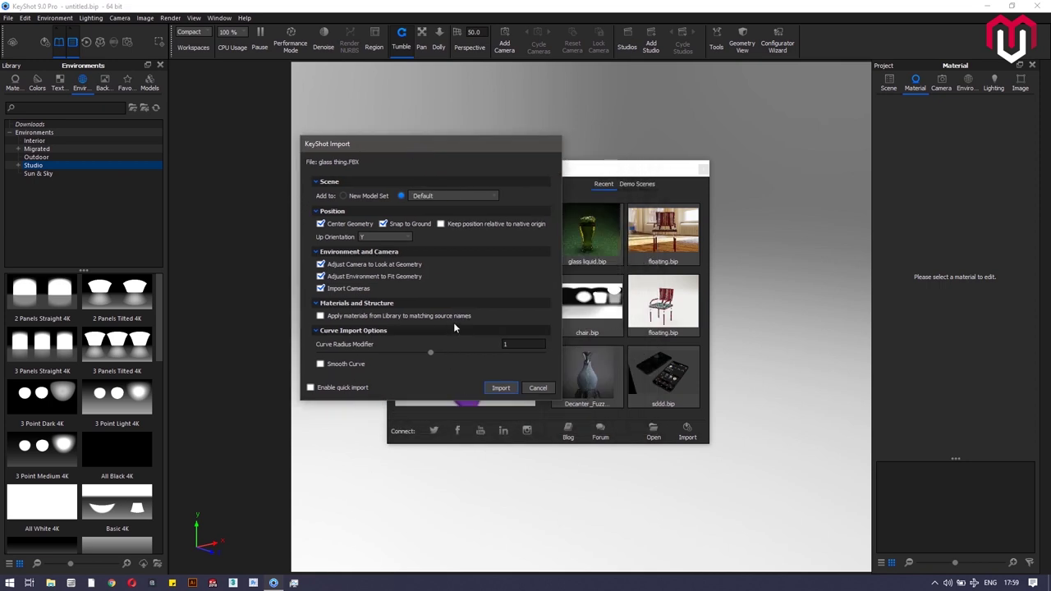
left_click(504, 389)
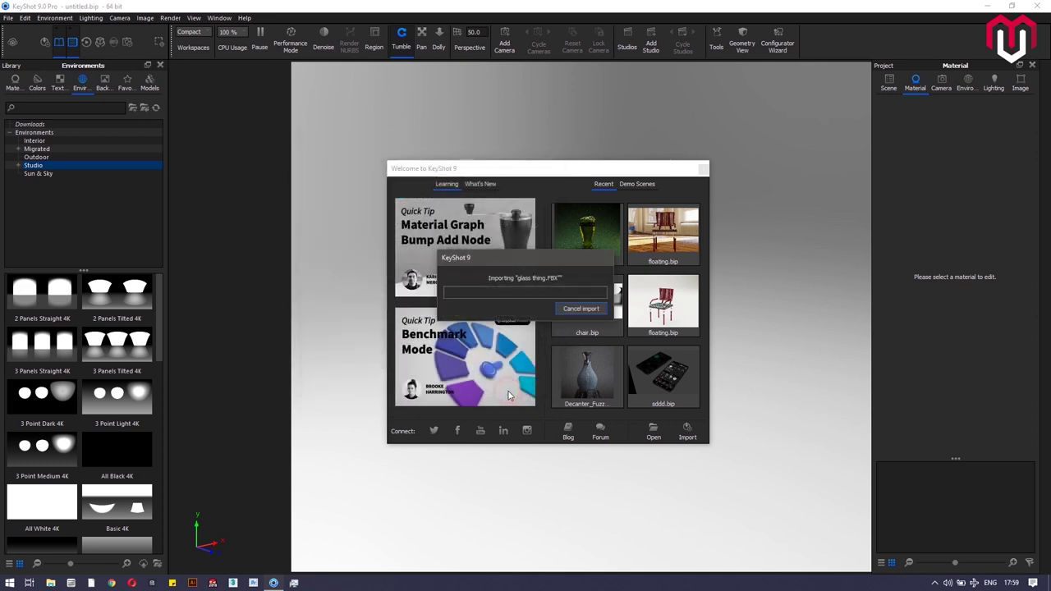
scroll(652, 403, "down", 4)
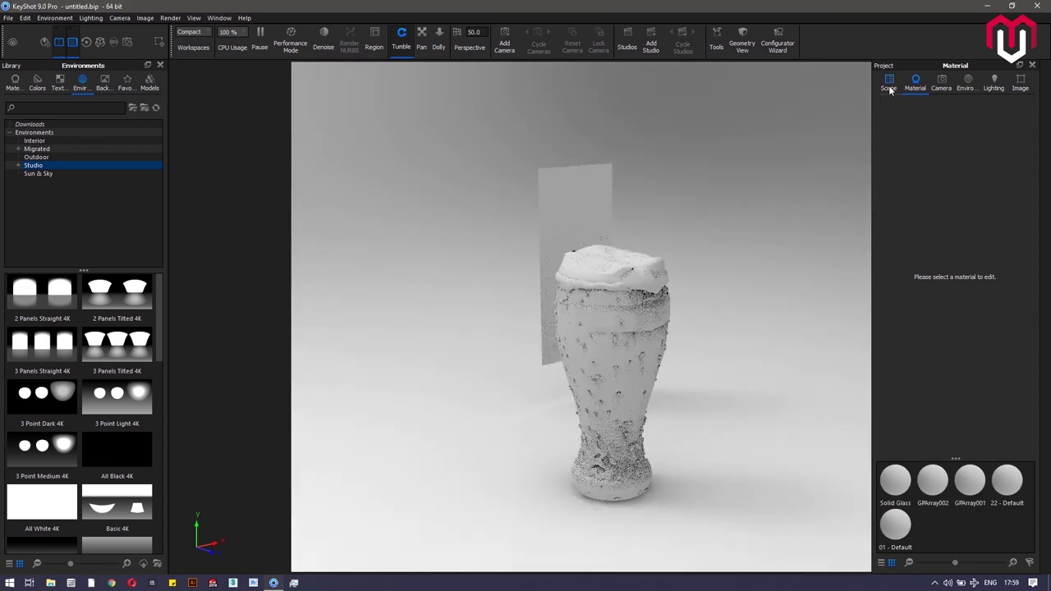
Step: Hide Box001, the flat reference plane behind the glass, in the scene
left_click(889, 88)
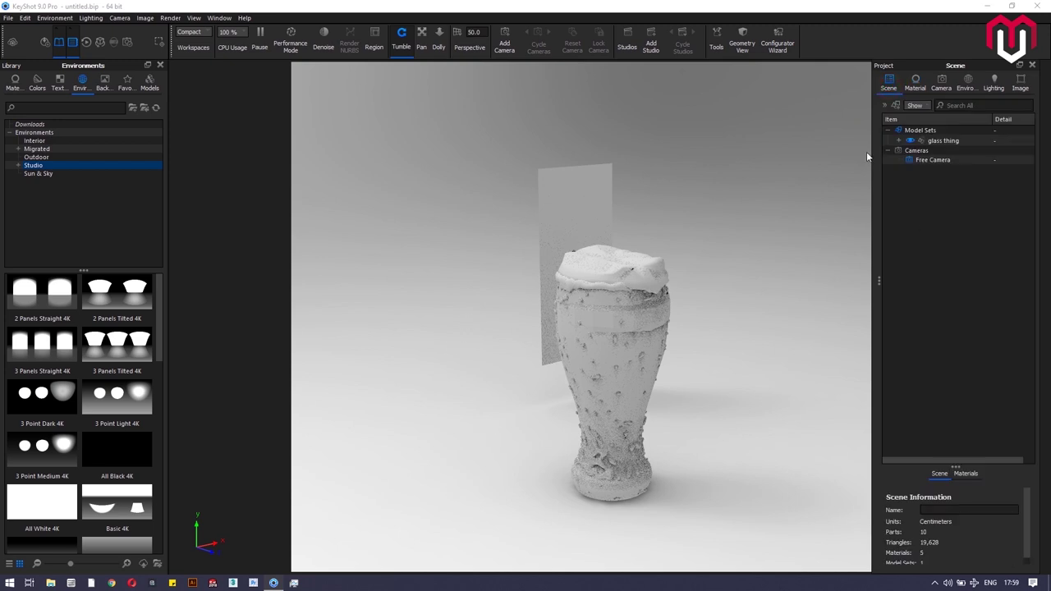
left_click_drag(953, 57, 929, 52)
scroll(643, 345, "down", 3)
scroll(643, 345, "up", 6)
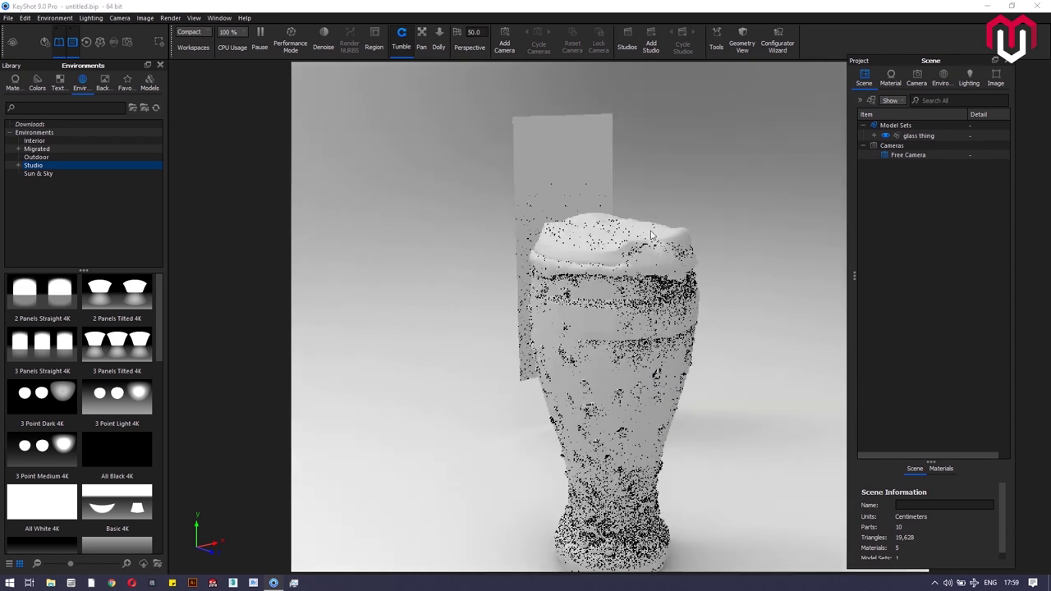
left_click(575, 156)
left_click(576, 157)
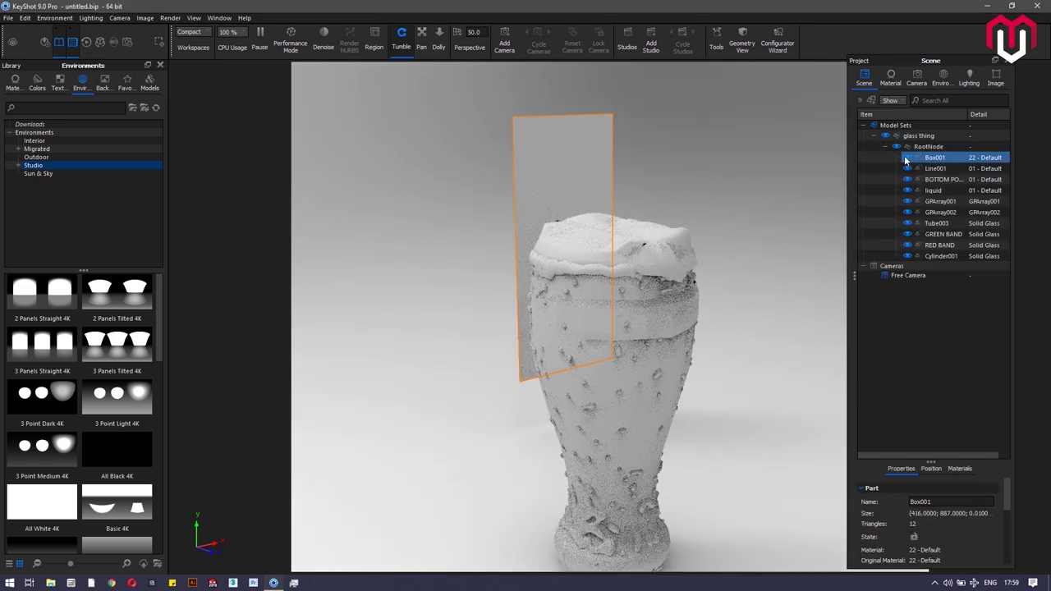
left_click(906, 158)
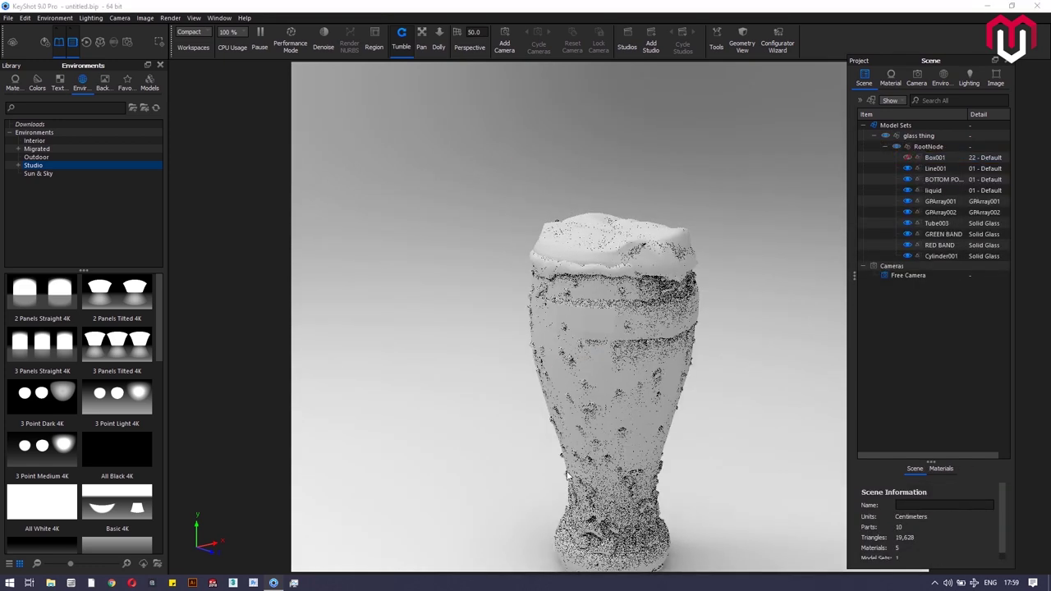
Step: Hide all remaining parts of the glass model, from Line001 through Cylinder001
middle_click_drag(565, 471, 538, 381)
left_click(941, 256)
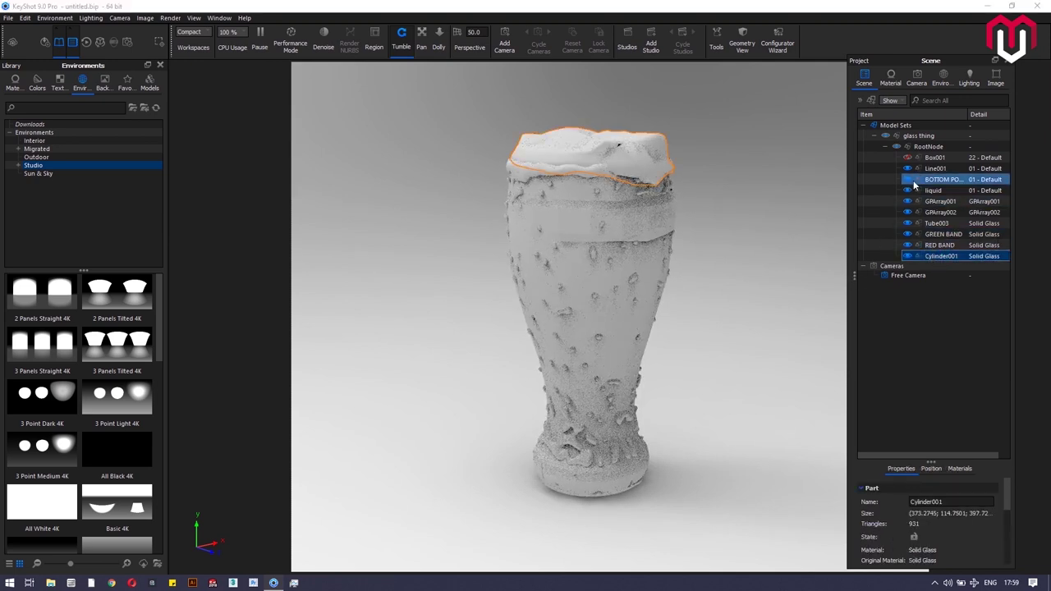
mouse_move(914, 185)
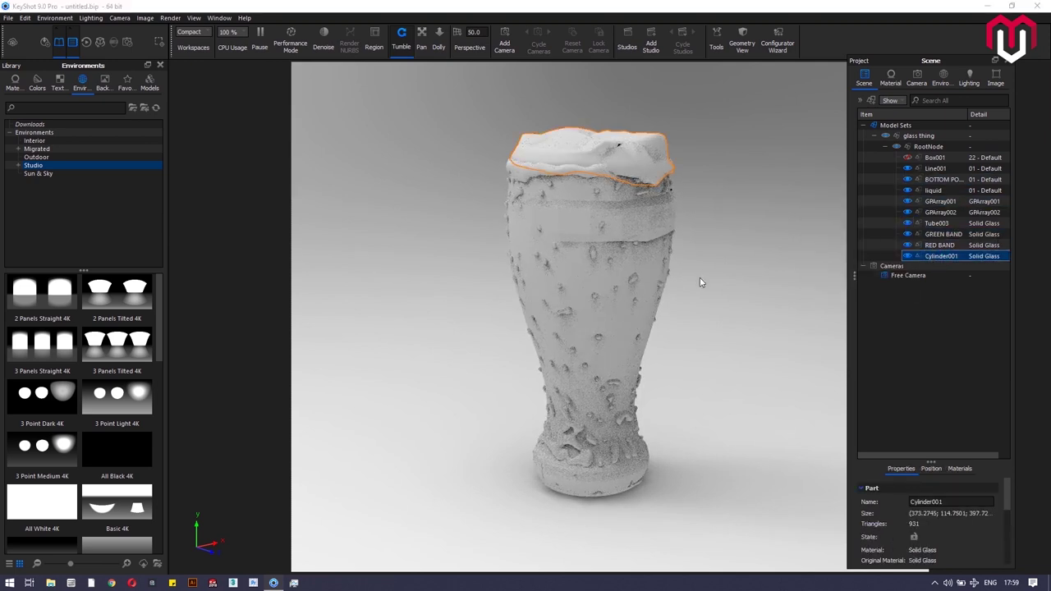
left_click(907, 167)
left_click(907, 179)
left_click(907, 189)
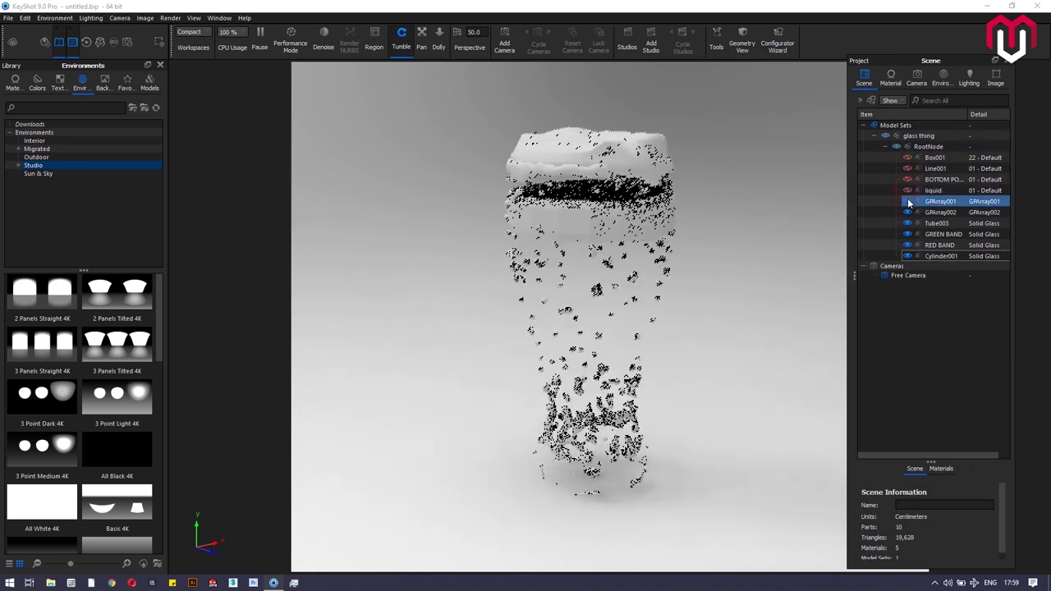
left_click(908, 203)
left_click(907, 214)
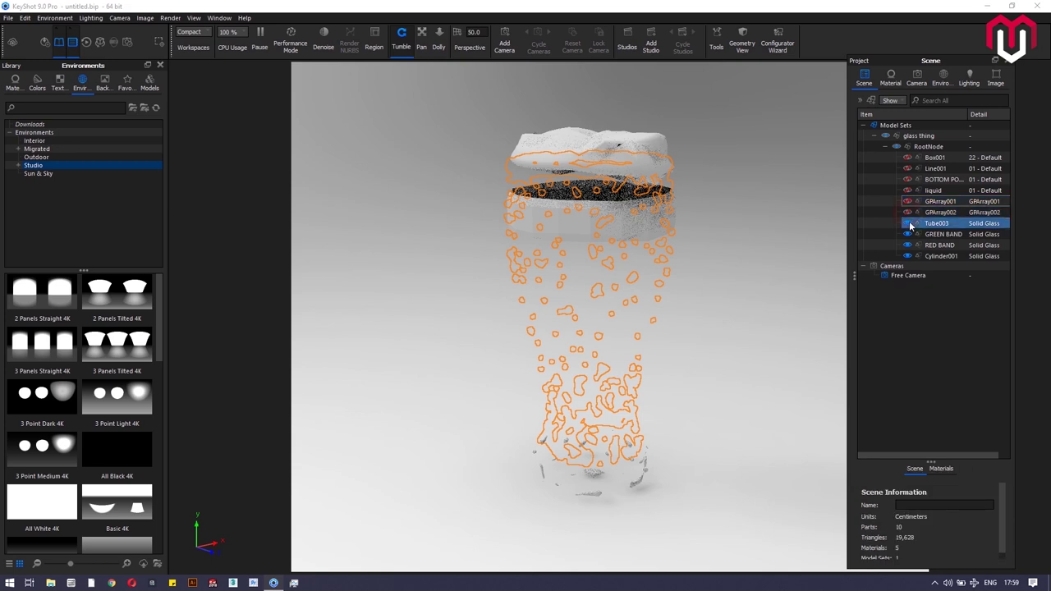
left_click(909, 224)
left_click(908, 235)
left_click(908, 246)
left_click(910, 257)
left_click(908, 256)
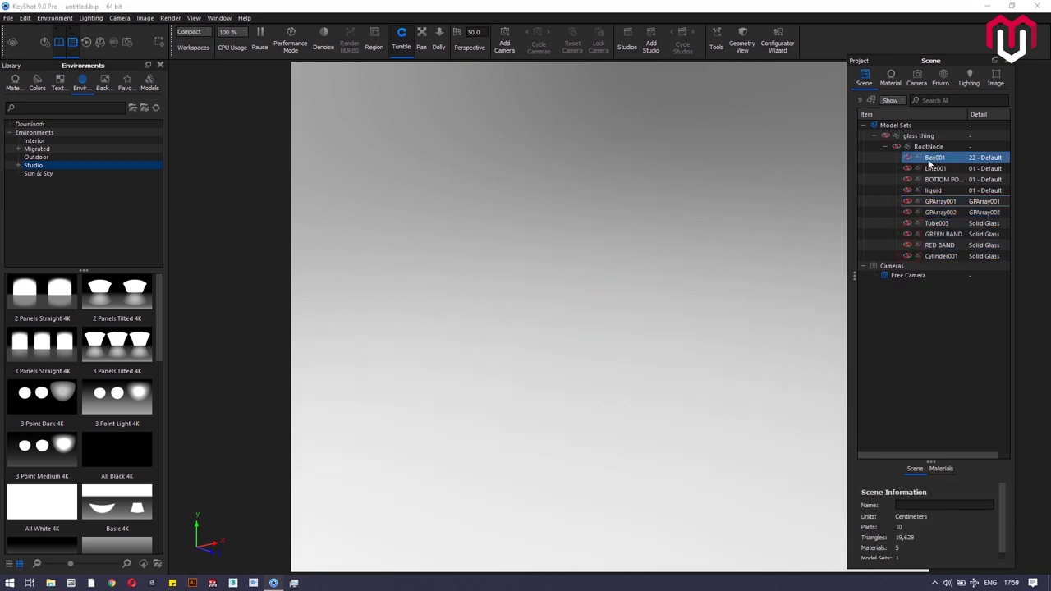
Step: Show only the glass body Line001 and the bottom part of the glass
left_click(908, 168)
left_click(909, 179)
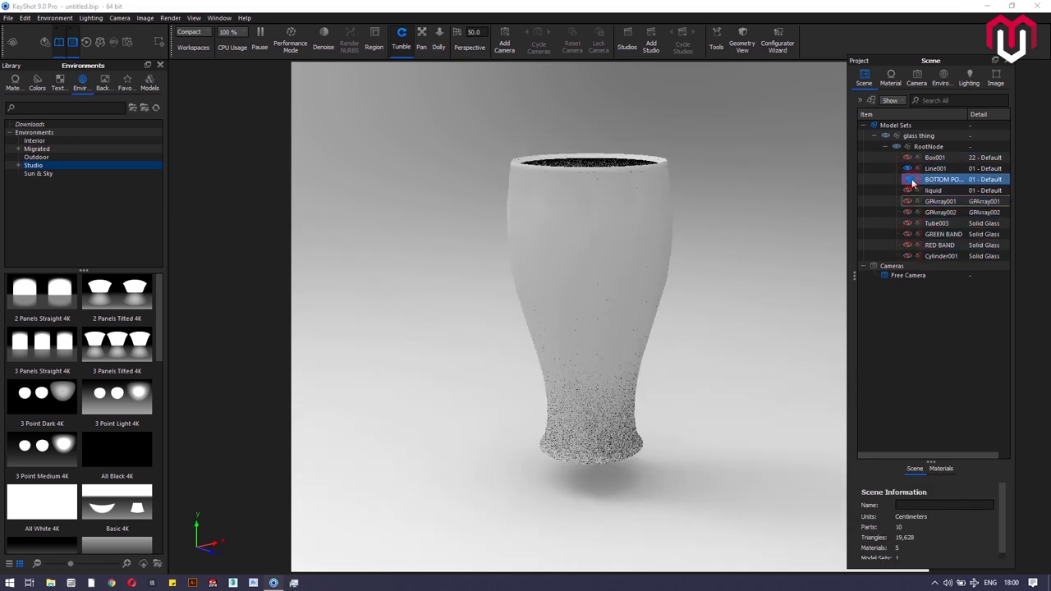
left_click(910, 180)
left_click(711, 382)
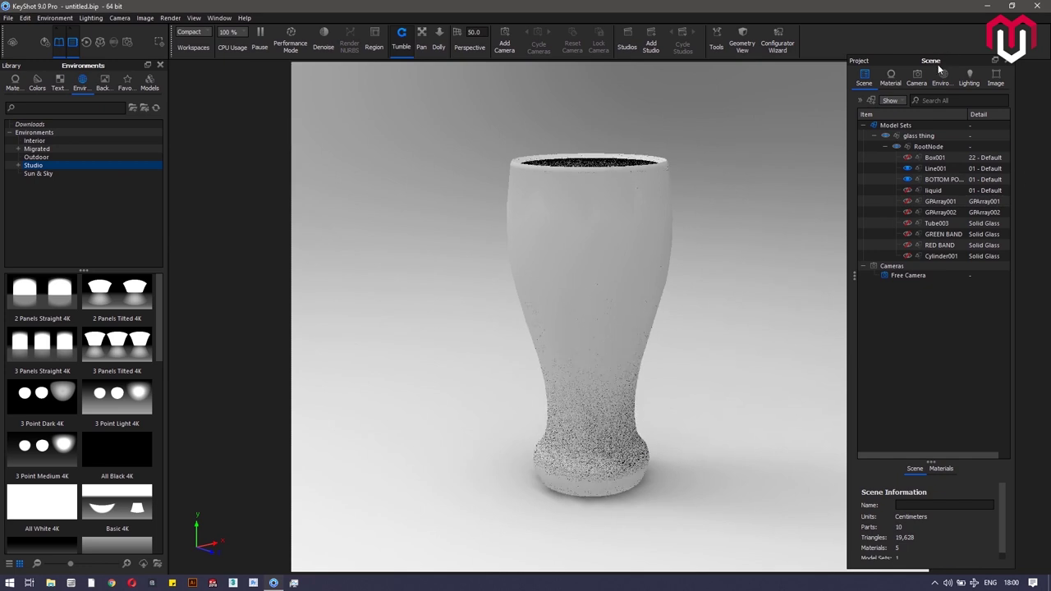
left_click(938, 62)
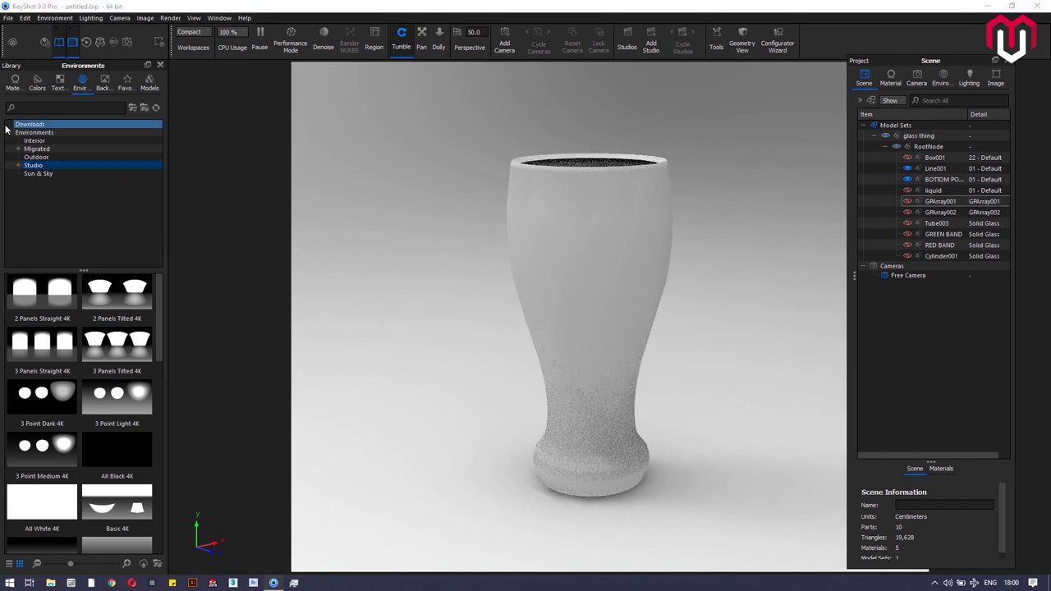
Step: Apply the Glass Light Frost White material from the Frosted glass library to the glass body
left_click(11, 89)
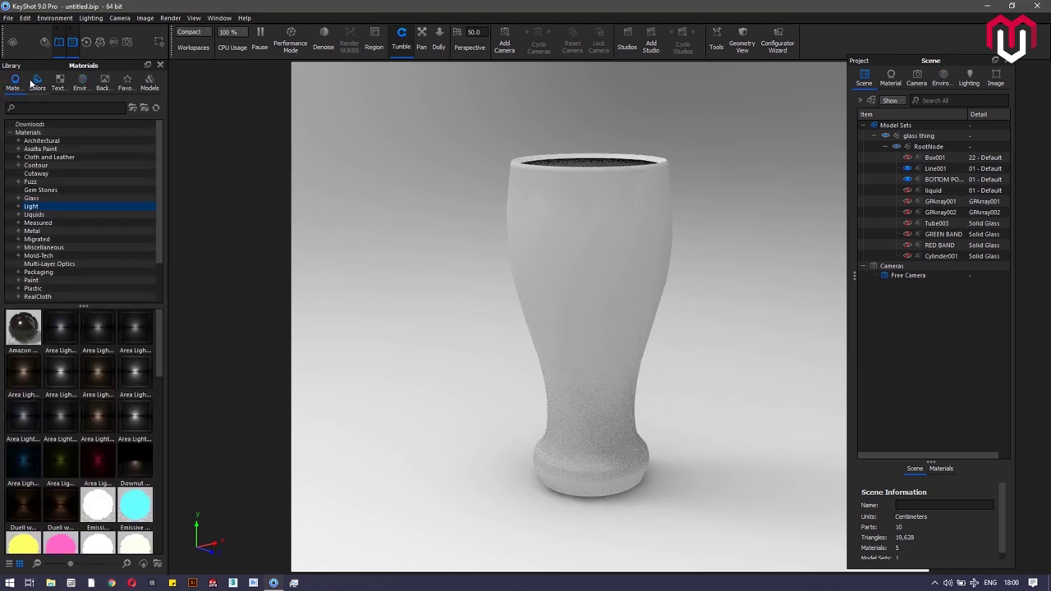
left_click(31, 199)
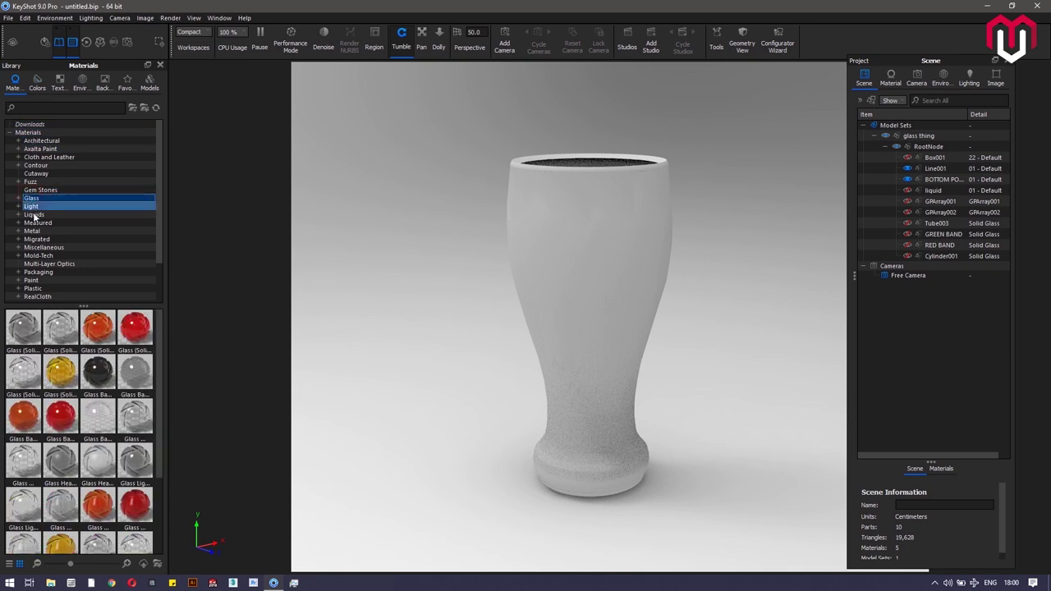
left_click(17, 198)
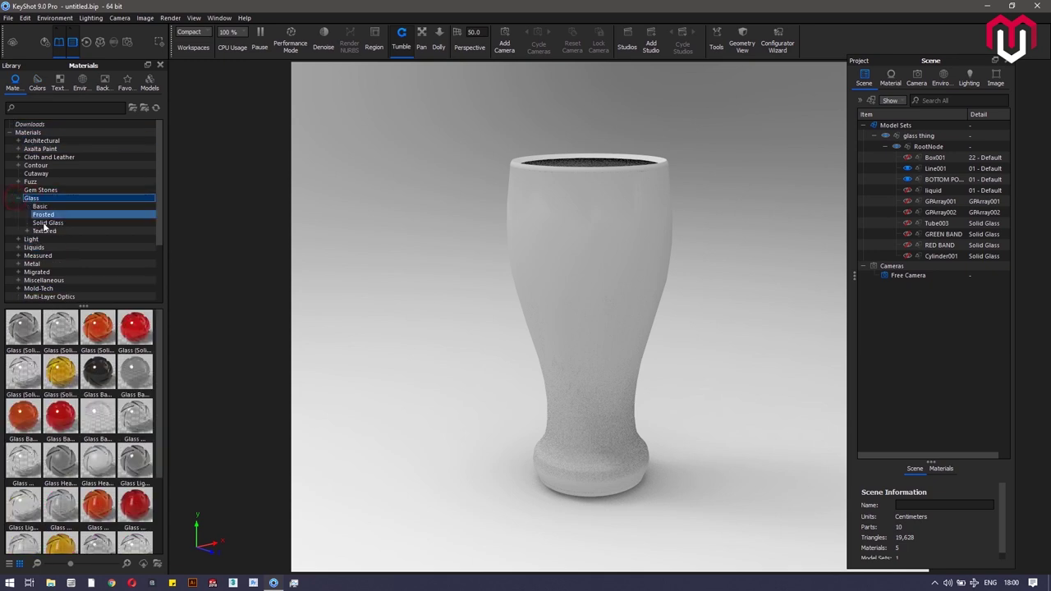
left_click(47, 222)
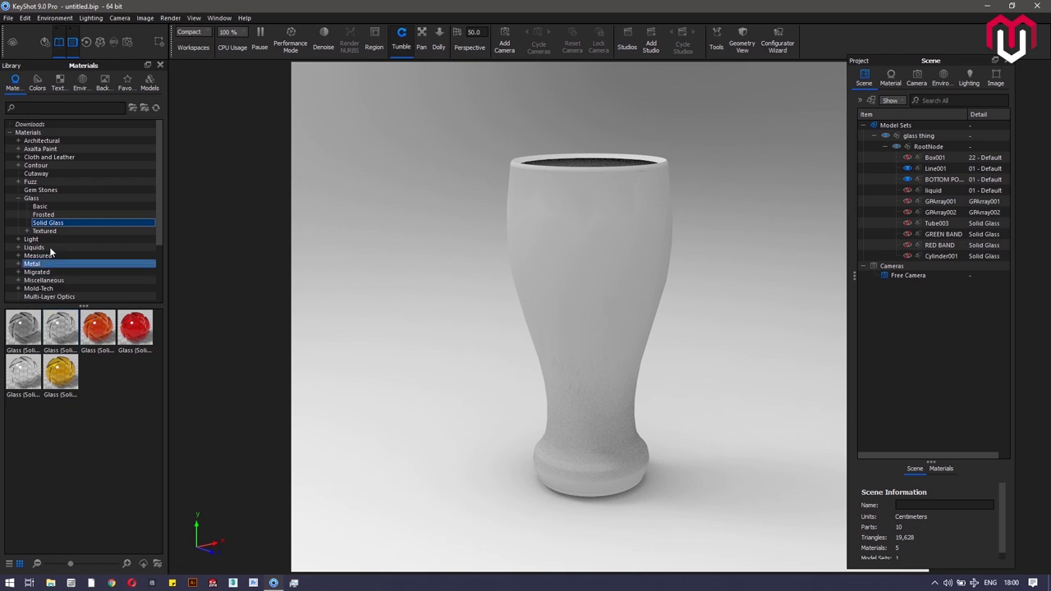
left_click(43, 215)
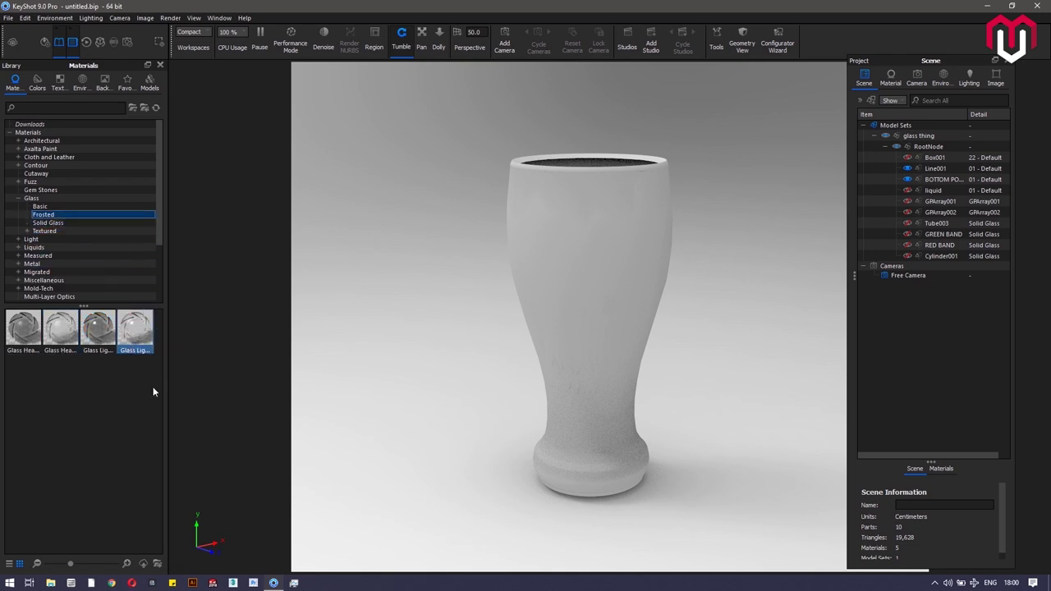
left_click_drag(134, 332, 581, 201)
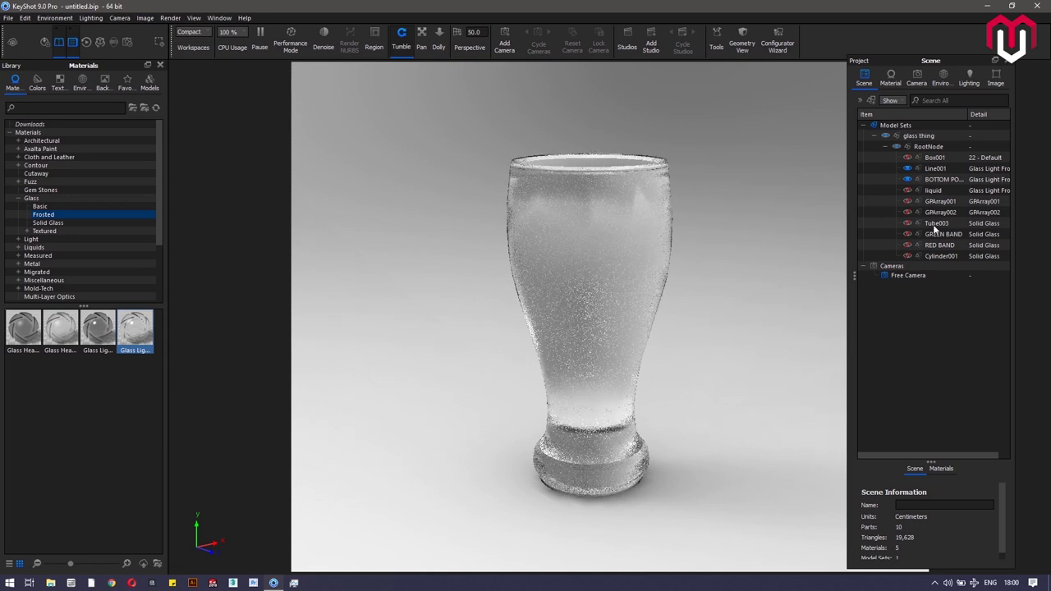
Step: Set the frosted glass material's transparency distance to 10 cm and its refractive index to 1.8
left_click(957, 159)
double_click(969, 169)
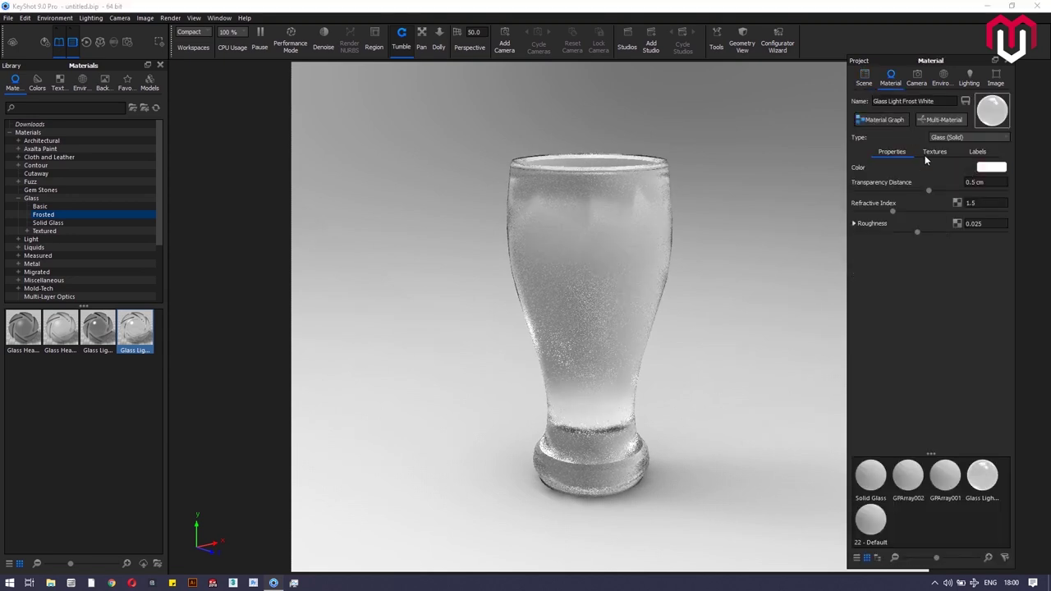
left_click(993, 182)
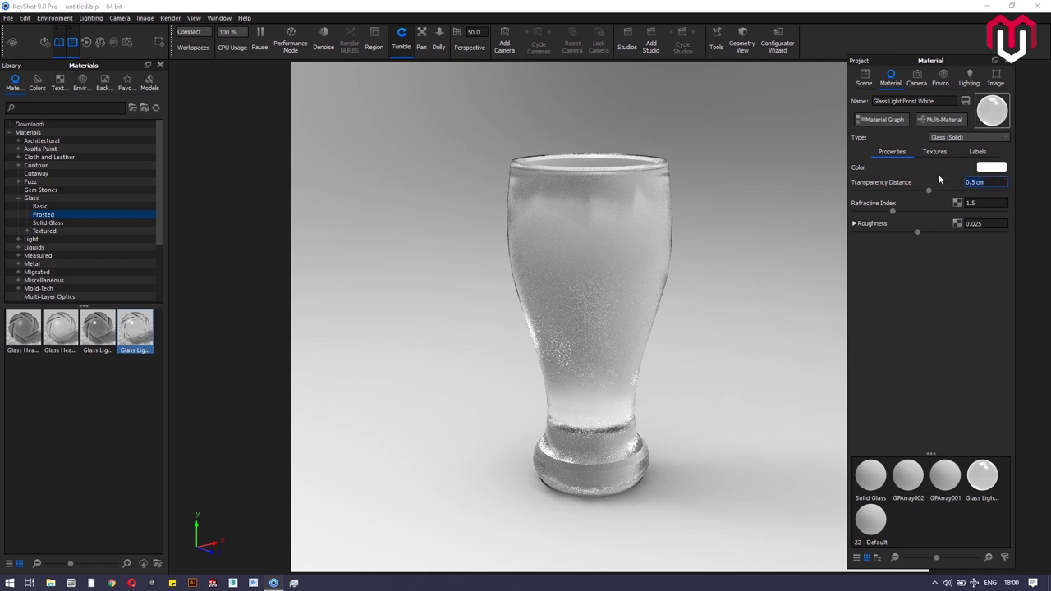
type("10")
key("Return")
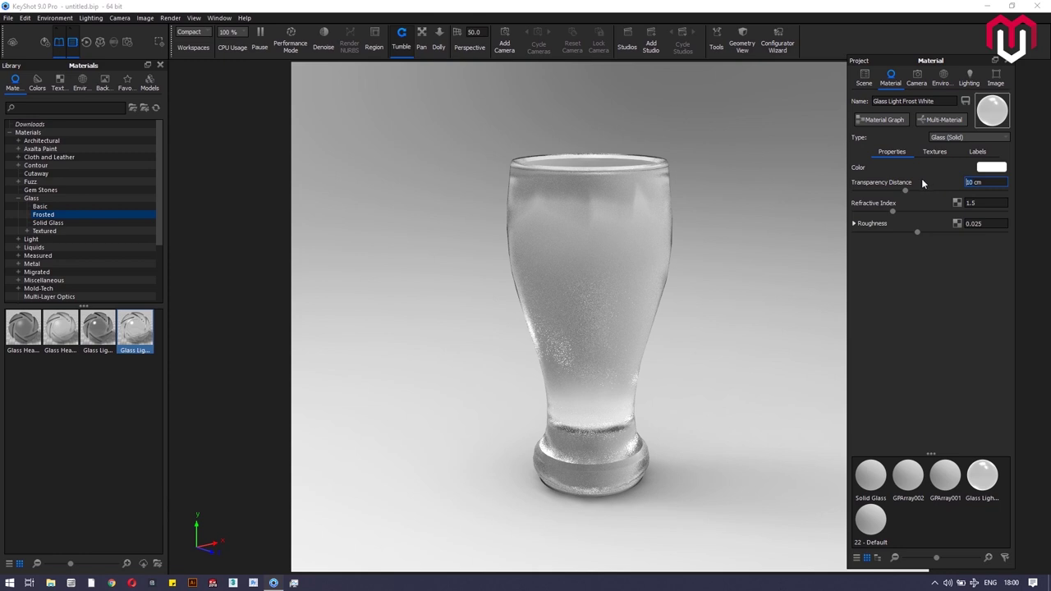
double_click(990, 201)
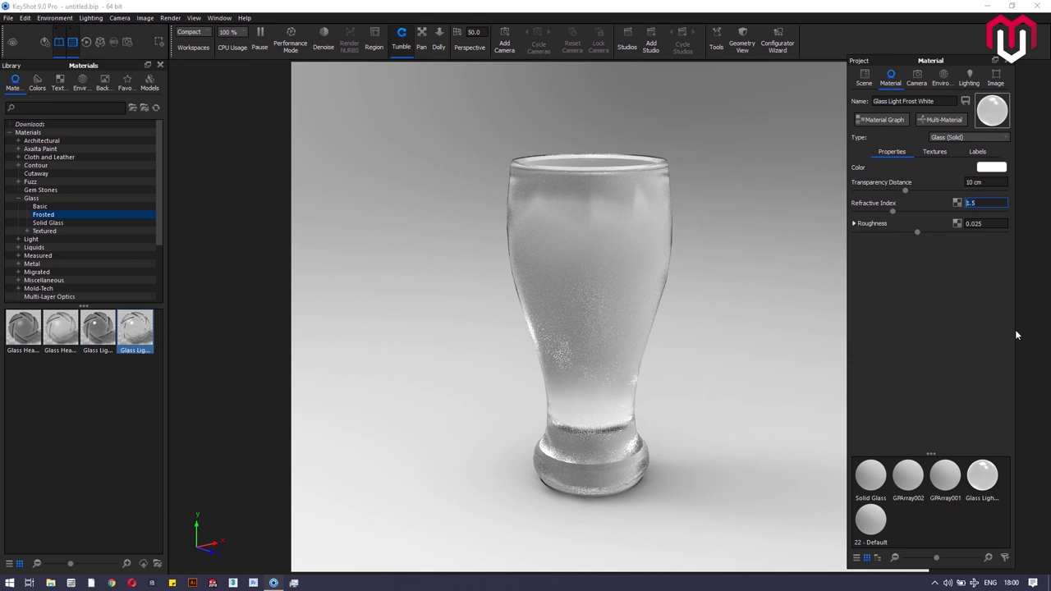
type("1.8")
key("Return")
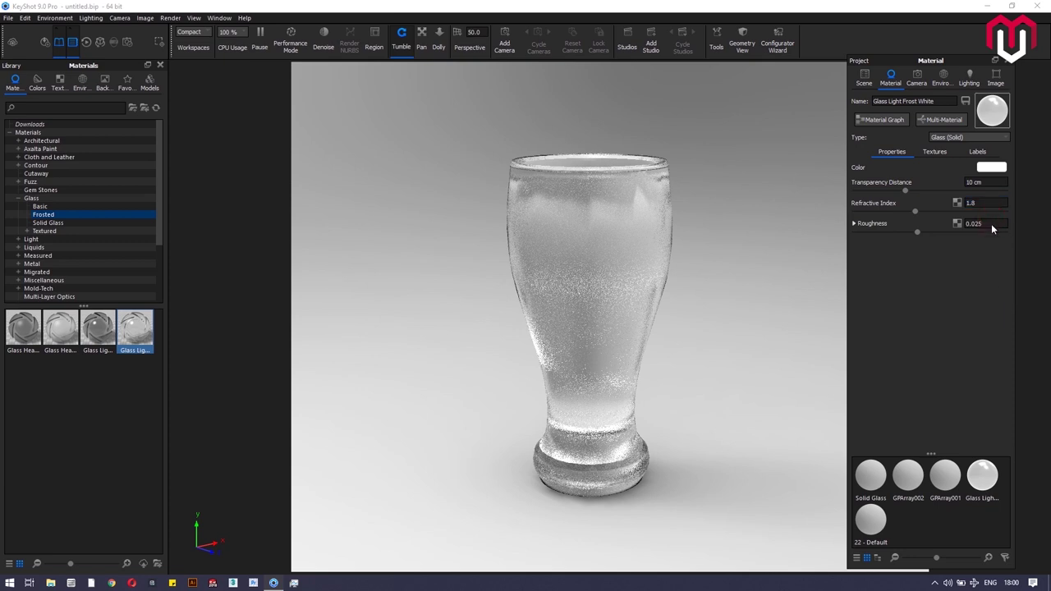
Step: Set the roughness of the Glass Light Frost White material to 0.00528
double_click(989, 224)
type("0.00528")
key("Return")
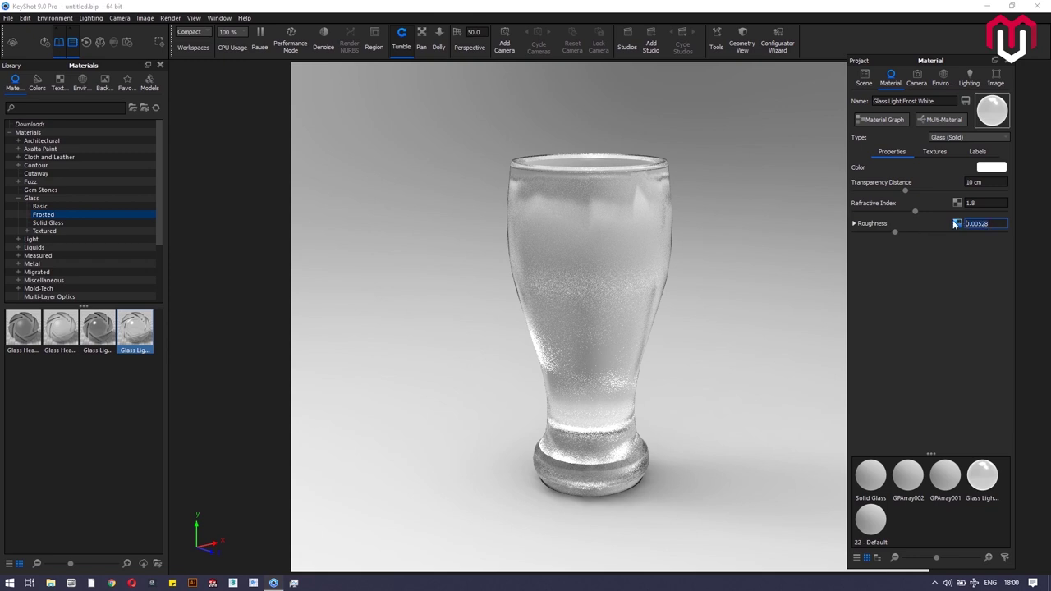
Step: Show the liquid part and apply the Cloudy Orange Soda Bubbles material from the Liquids library to it
left_click(863, 78)
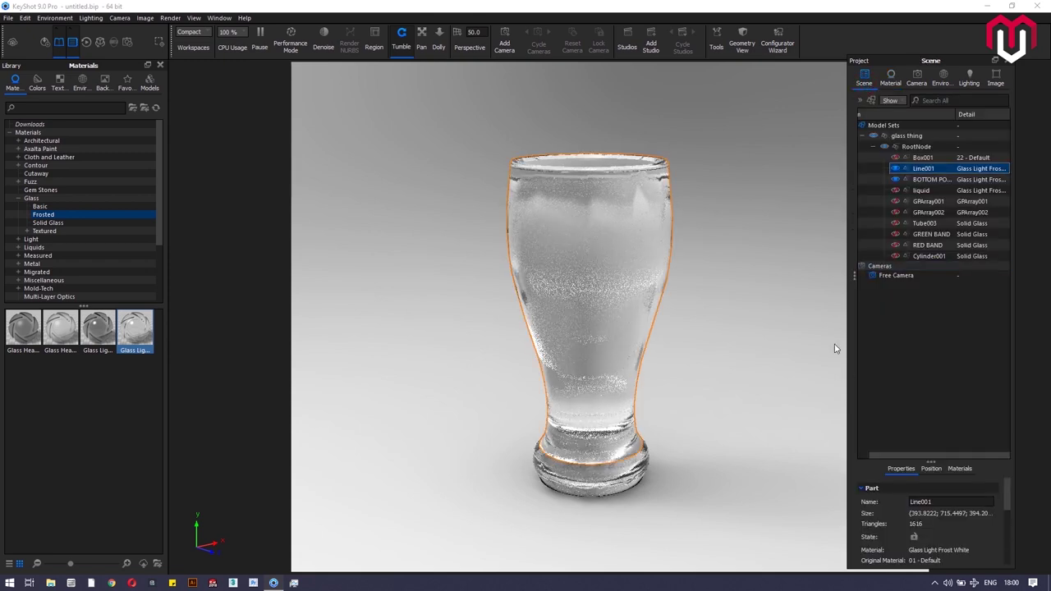
left_click(895, 190)
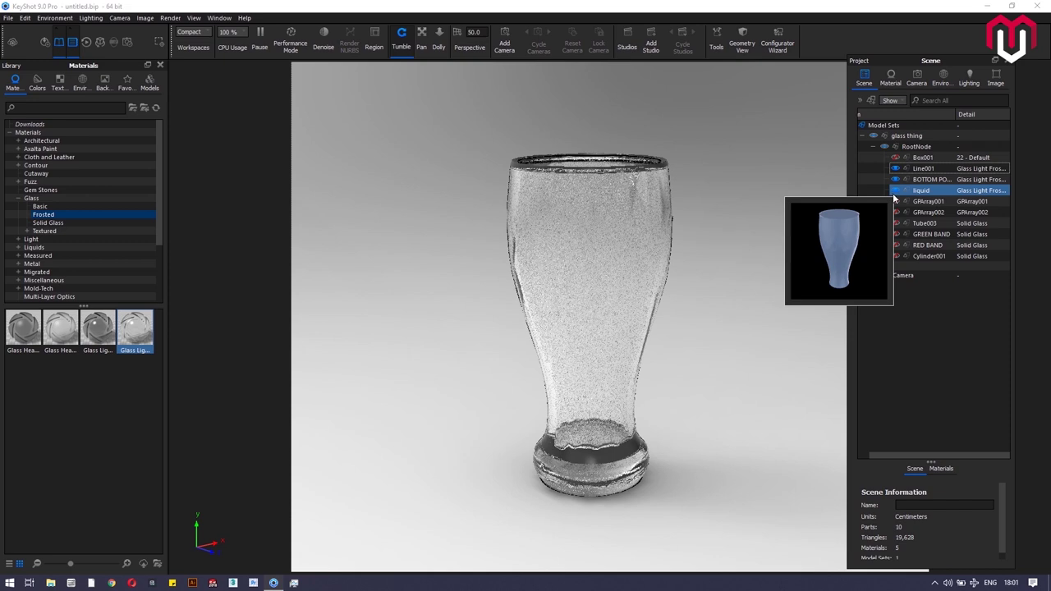
left_click(82, 248)
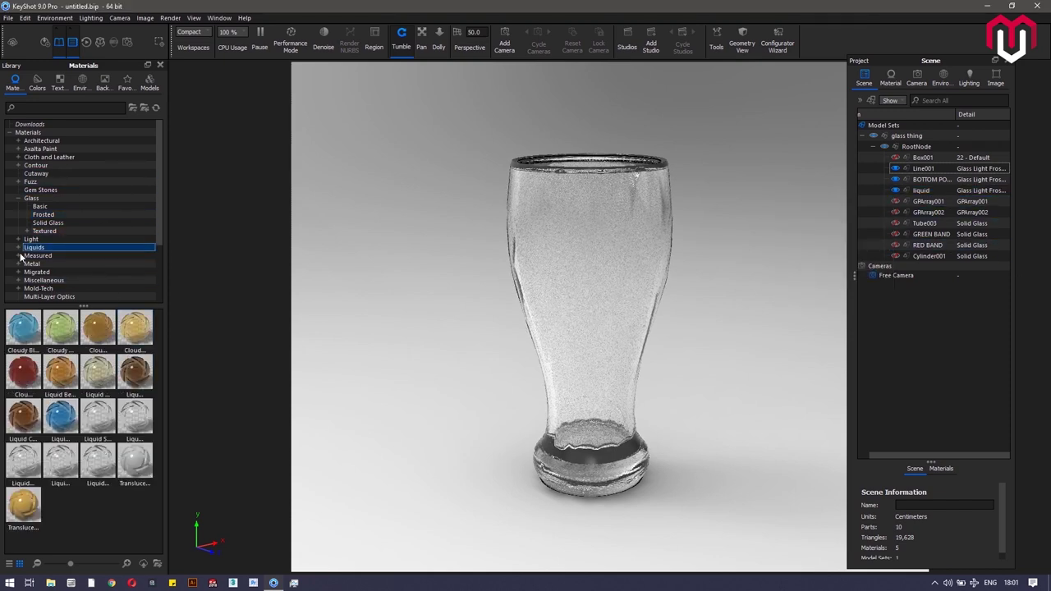
mouse_move(120, 334)
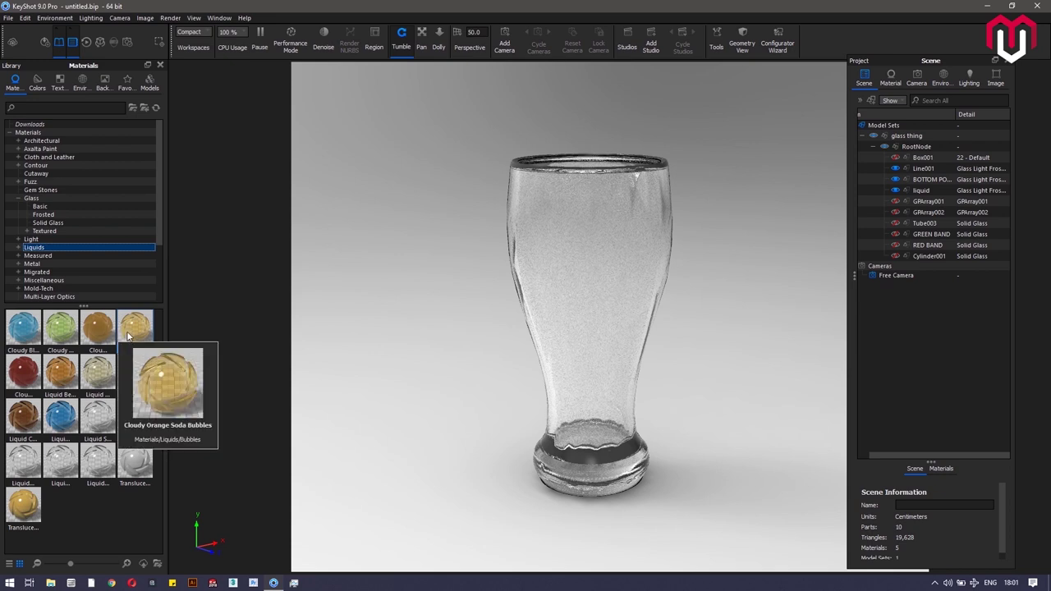
left_click_drag(127, 334, 971, 190)
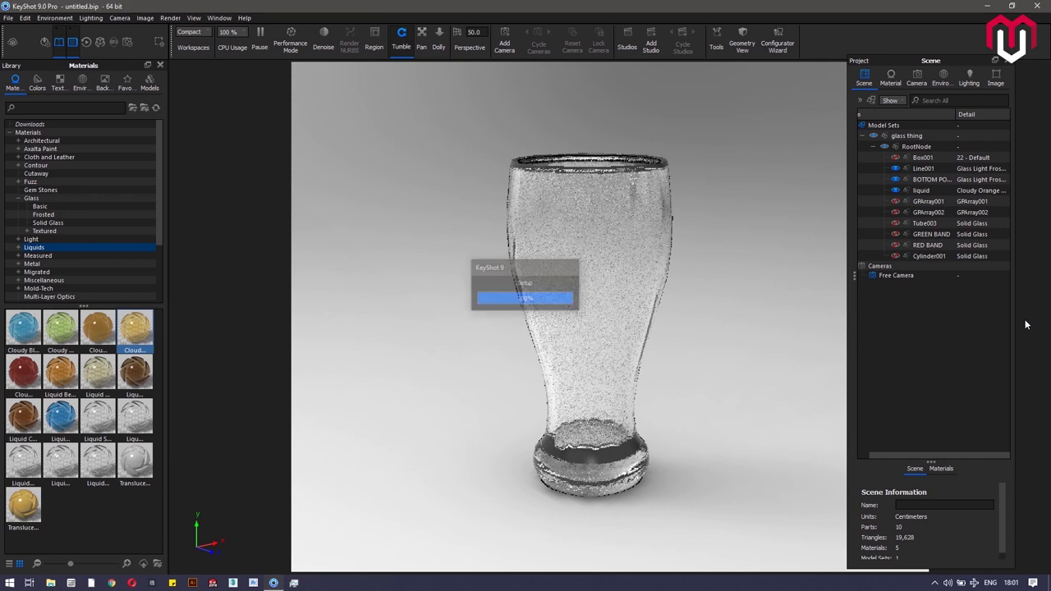
Step: Open the liquid's material graph and delete the Plastic (Cloudy) node
double_click(999, 190)
left_click(880, 120)
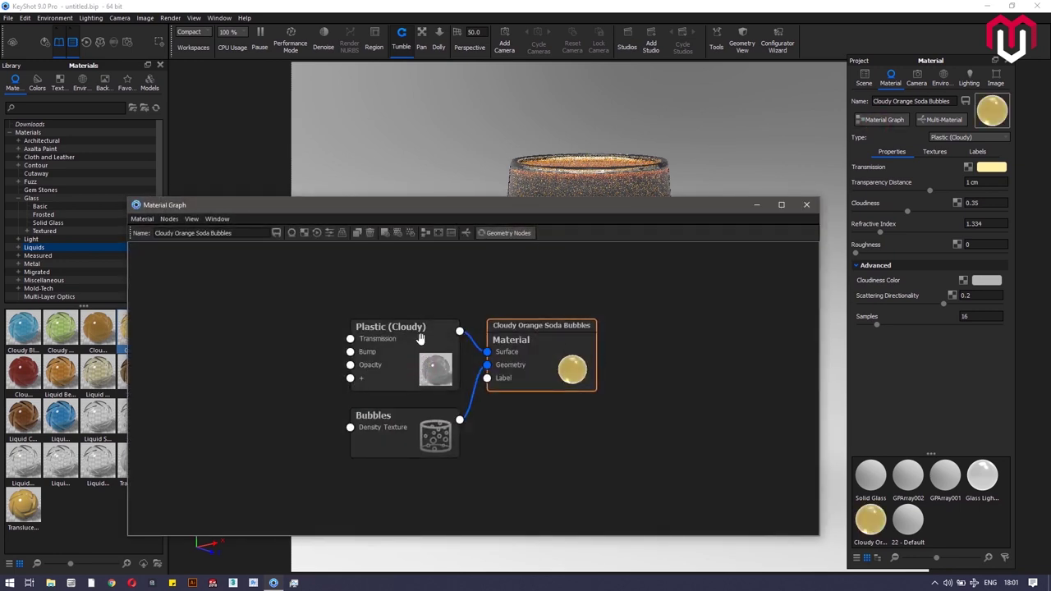
right_click(421, 340)
left_click(447, 343)
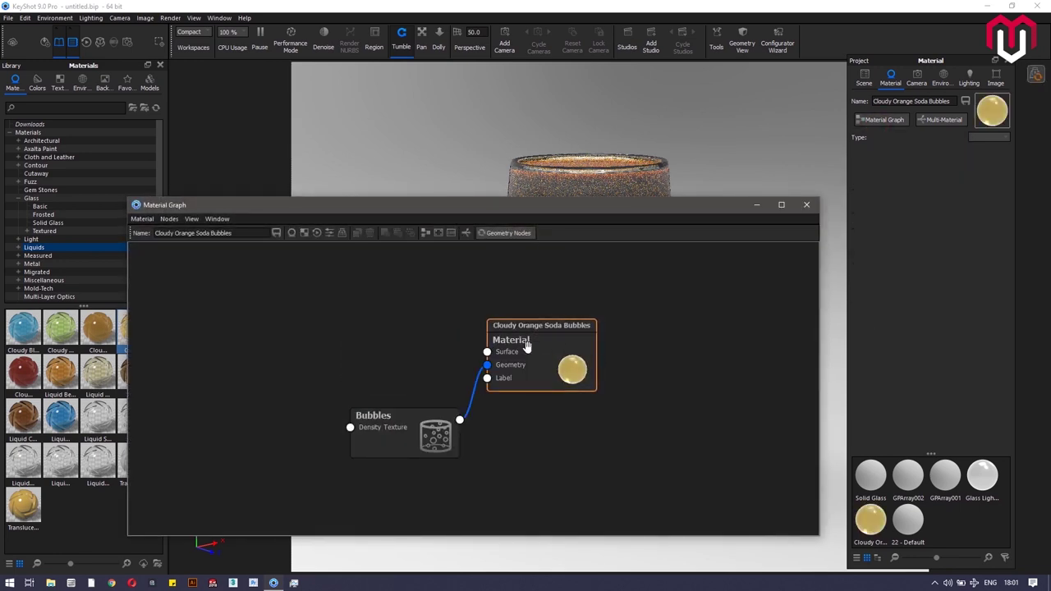
Step: Add a Glass material node to the liquid's graph, connect it to the Surface input, and close the graph
left_click_drag(530, 341, 625, 360)
right_click(395, 306)
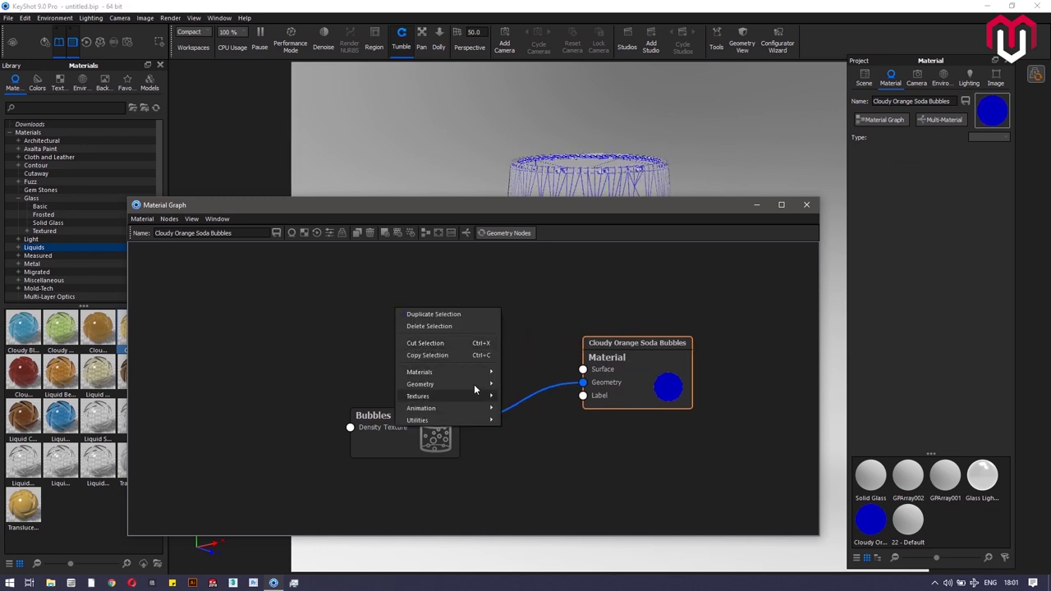
mouse_move(473, 373)
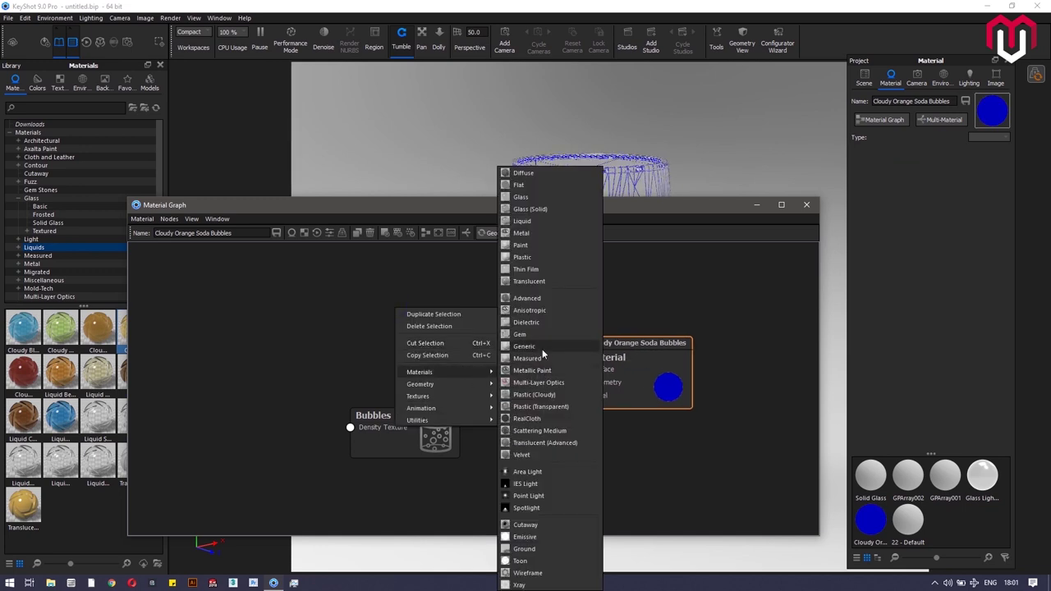
left_click(543, 198)
left_click_drag(500, 319, 584, 370)
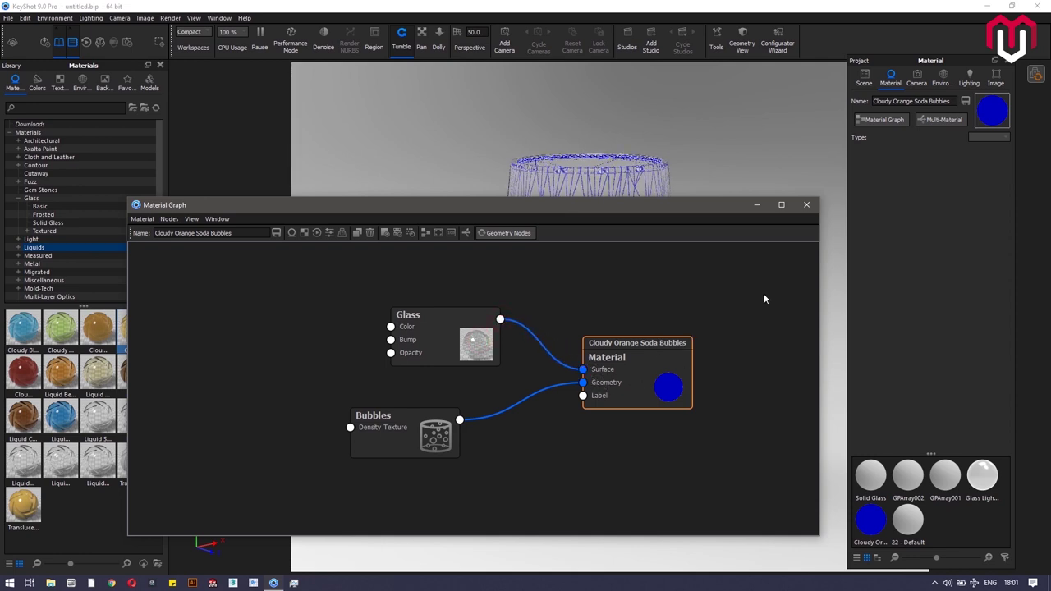
left_click(804, 206)
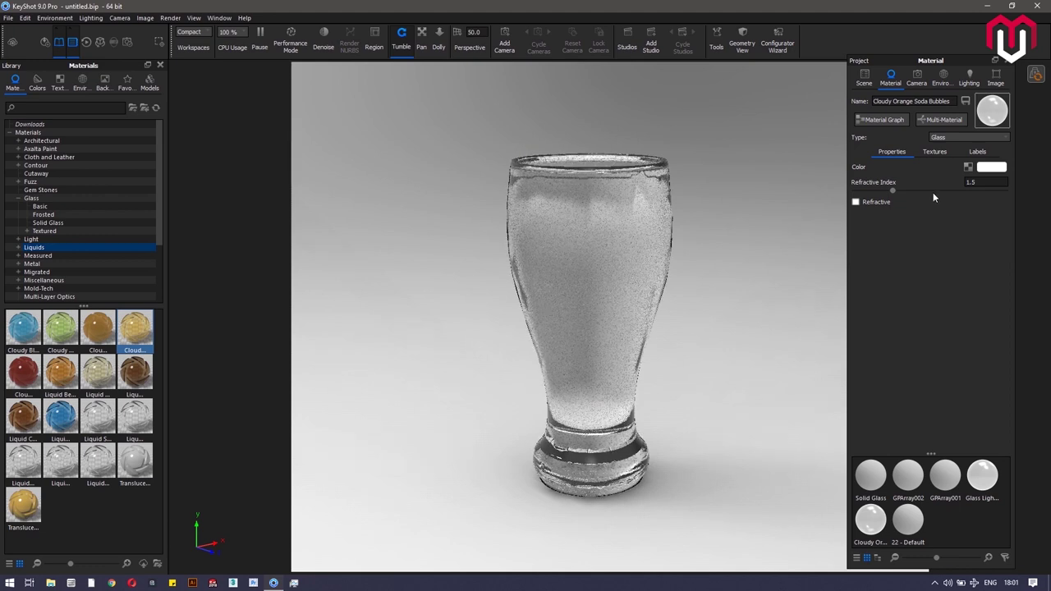
Step: Set the refractive index of the liquid's glass material to 1.192
left_click(954, 187)
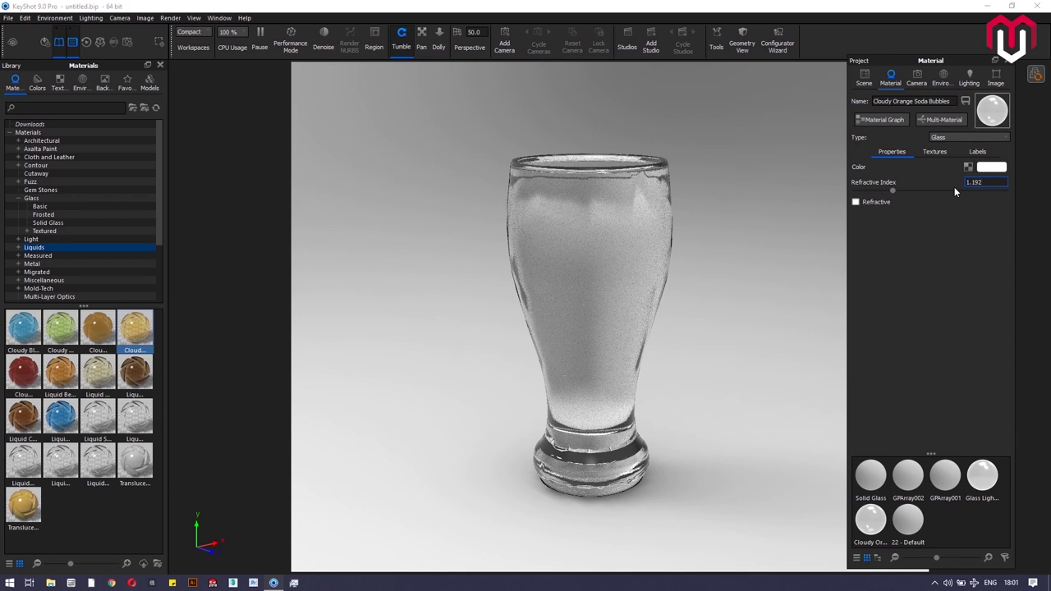
type("1.192")
key("Return")
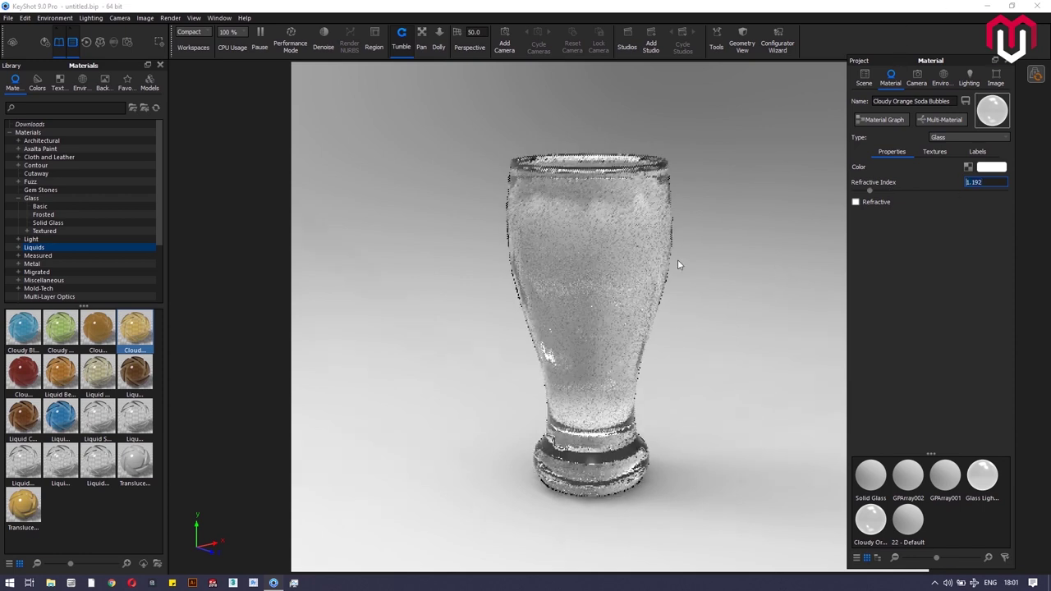
Step: Hide the bottom part and the glass body Line001 to view the liquid on its own
left_click(864, 80)
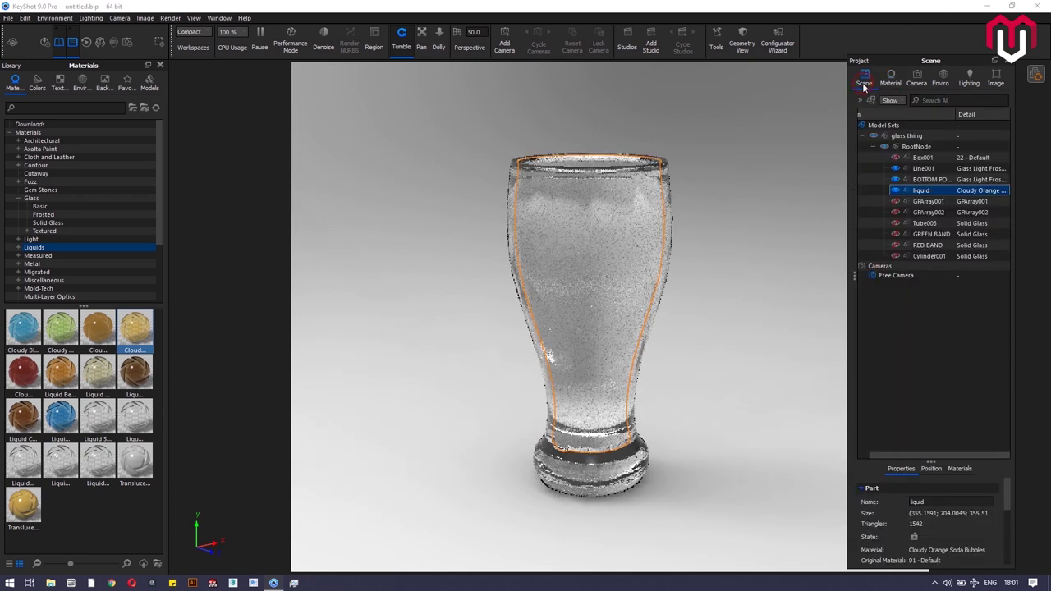
left_click(900, 180, "ctrl")
left_click(897, 178)
left_click(895, 169)
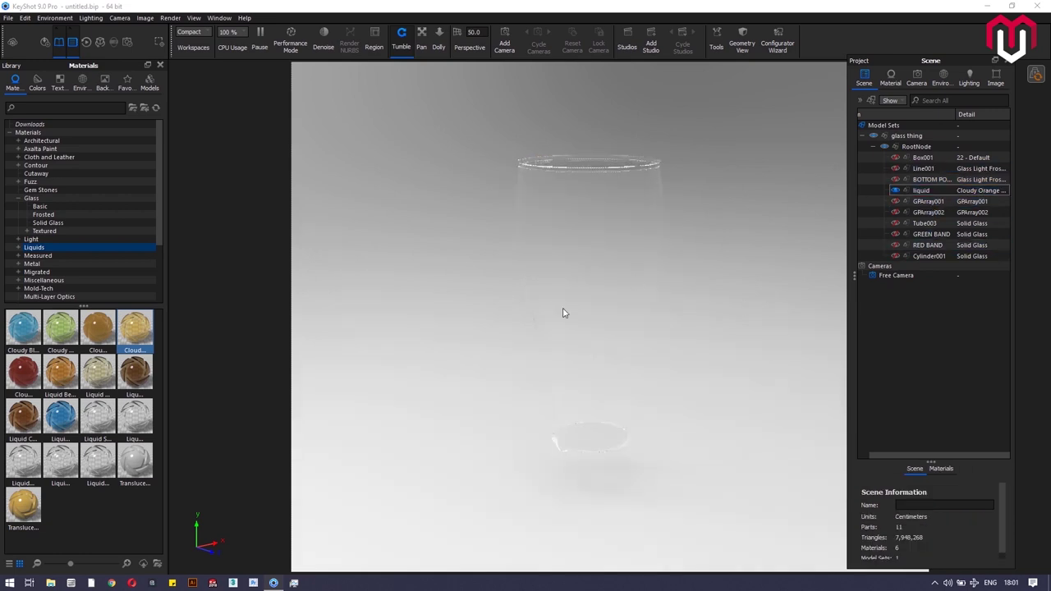
Step: Show the GPArray001 droplets with the bottom part and glass body for a check, and hide the droplets again
left_click(894, 201)
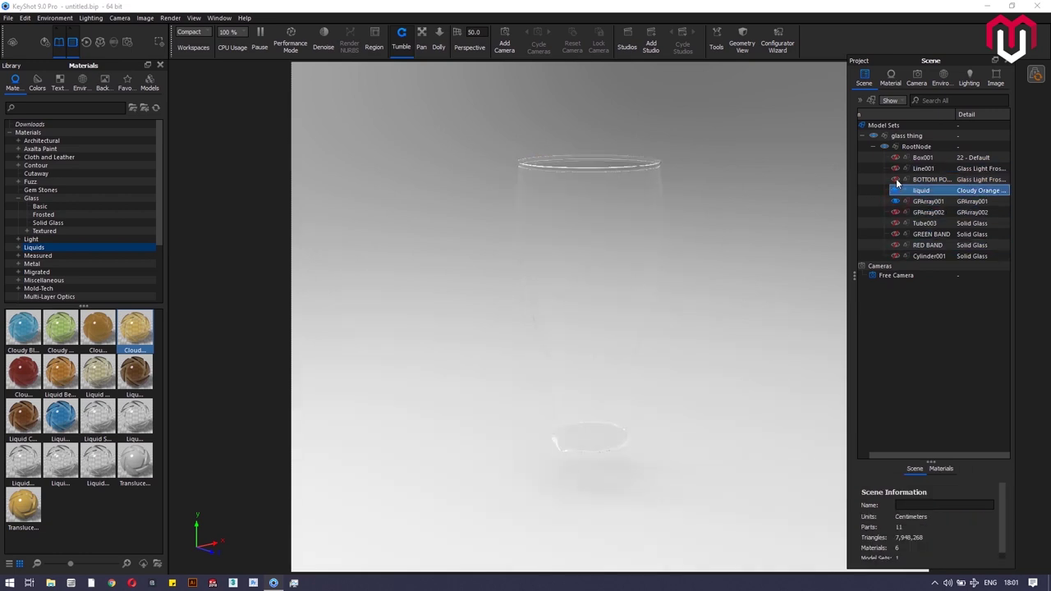
left_click(896, 180)
left_click(896, 169)
left_click(943, 192)
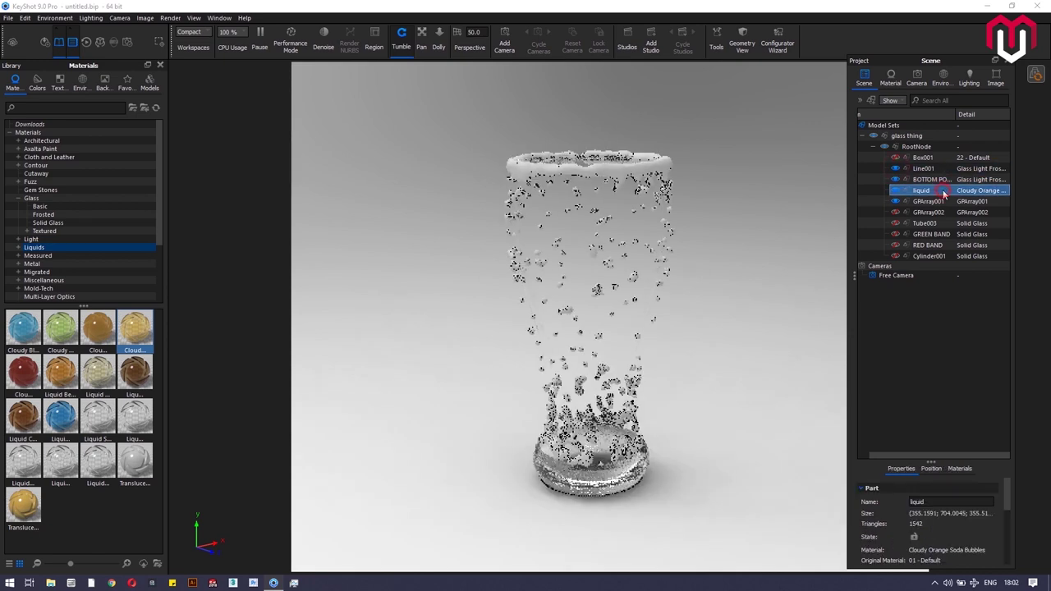
left_click(907, 203)
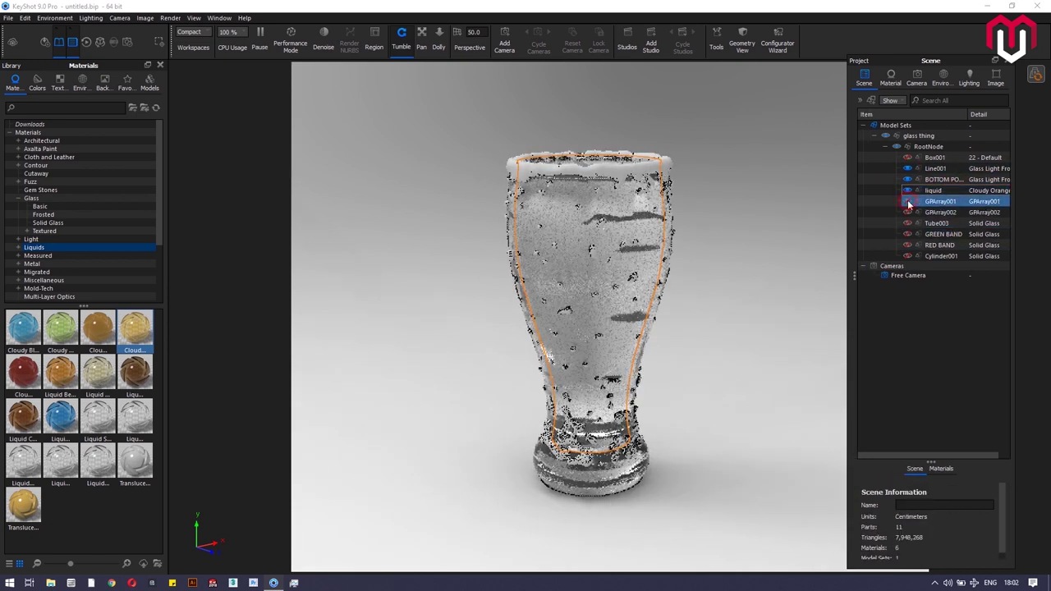
left_click(936, 169)
left_click(933, 319)
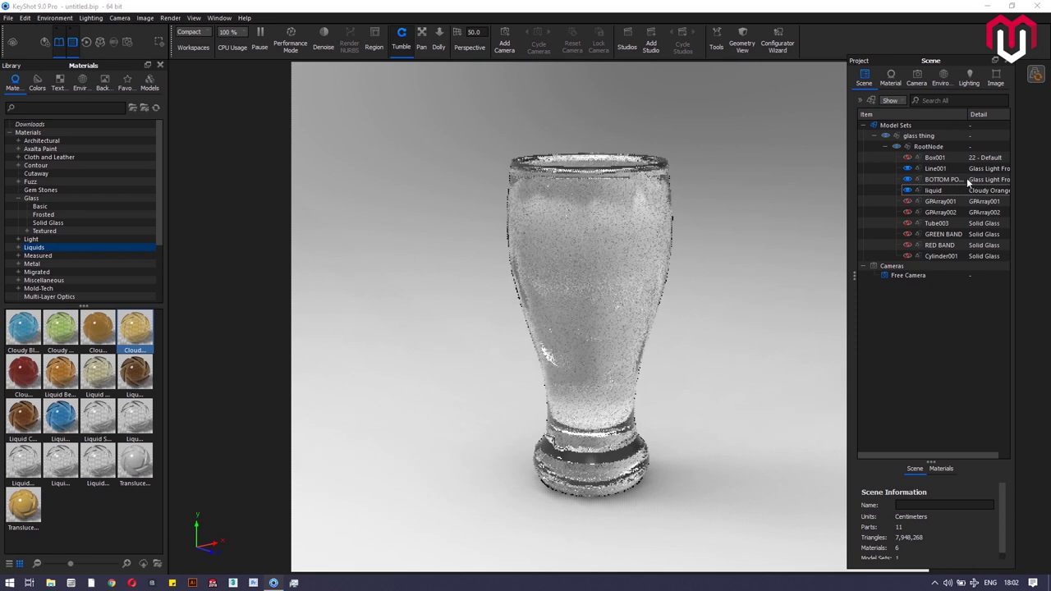
Step: Open the liquid's material graph and arrange it so the glass and the graph are both in view
left_click(944, 190)
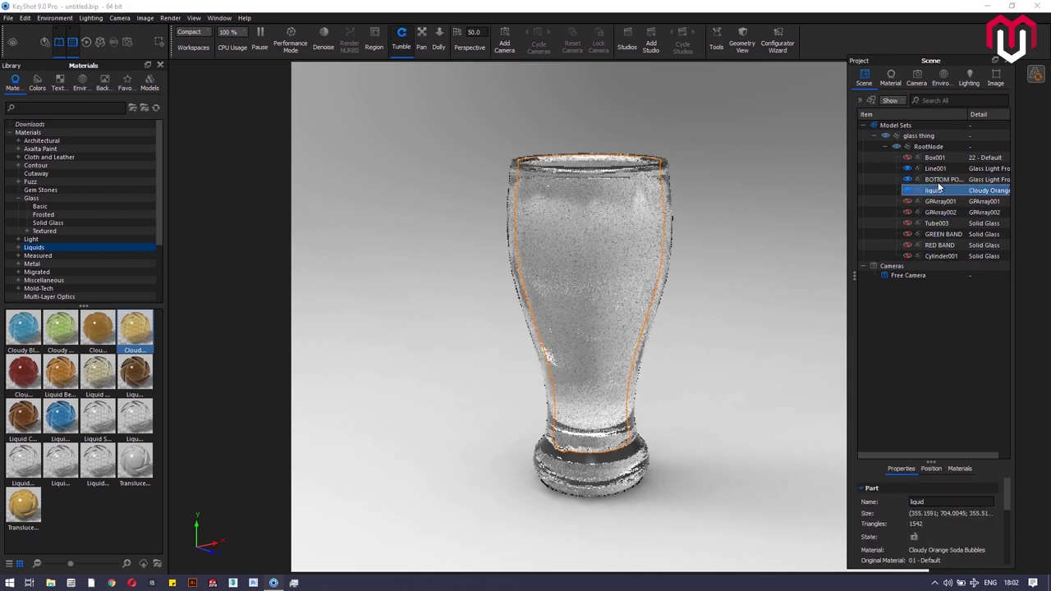
right_click(939, 188)
mouse_move(937, 196)
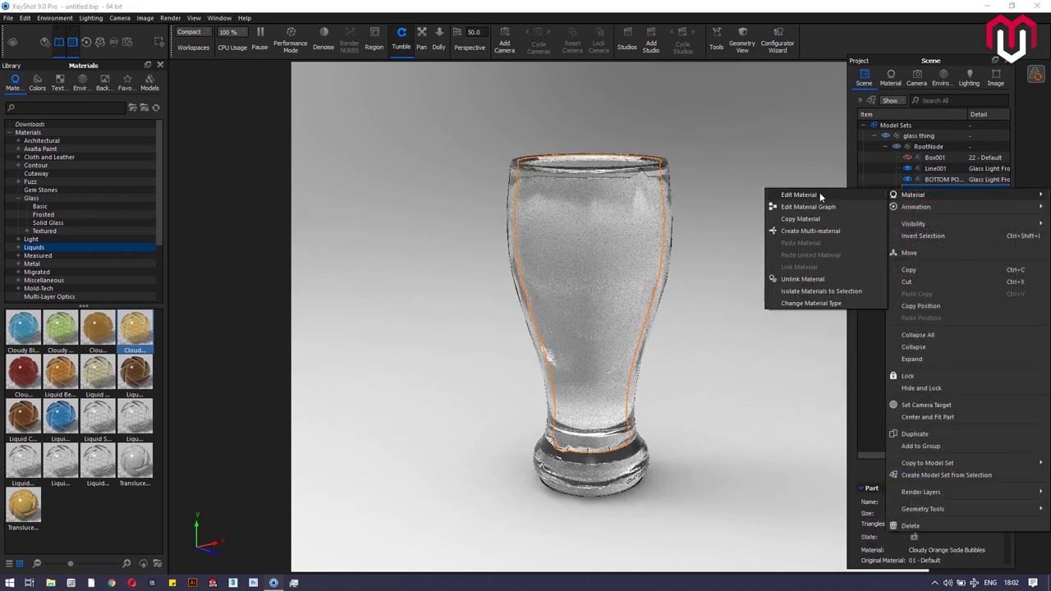
left_click(815, 195)
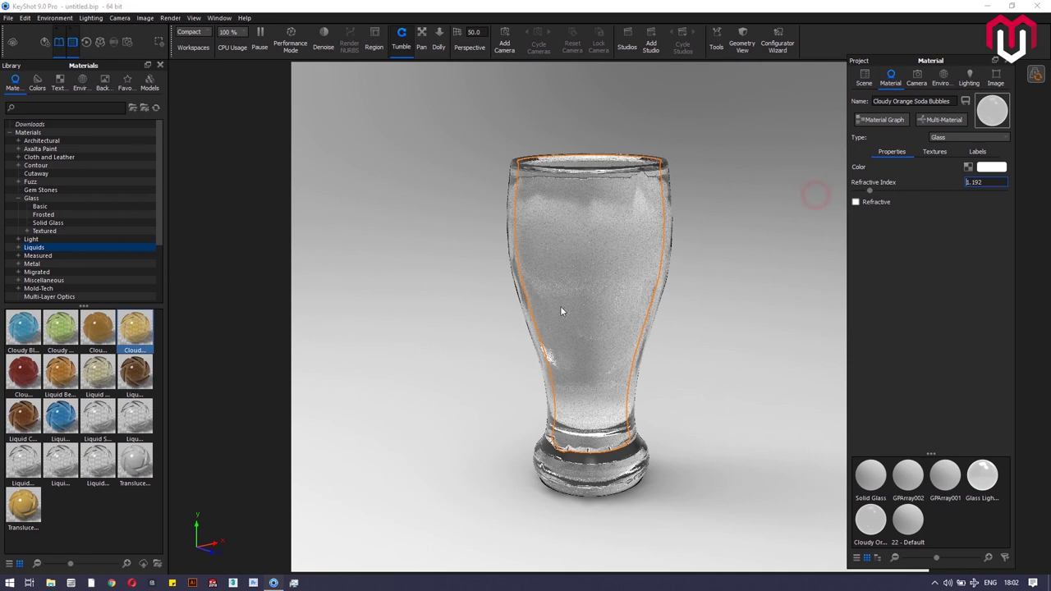
left_click(878, 120)
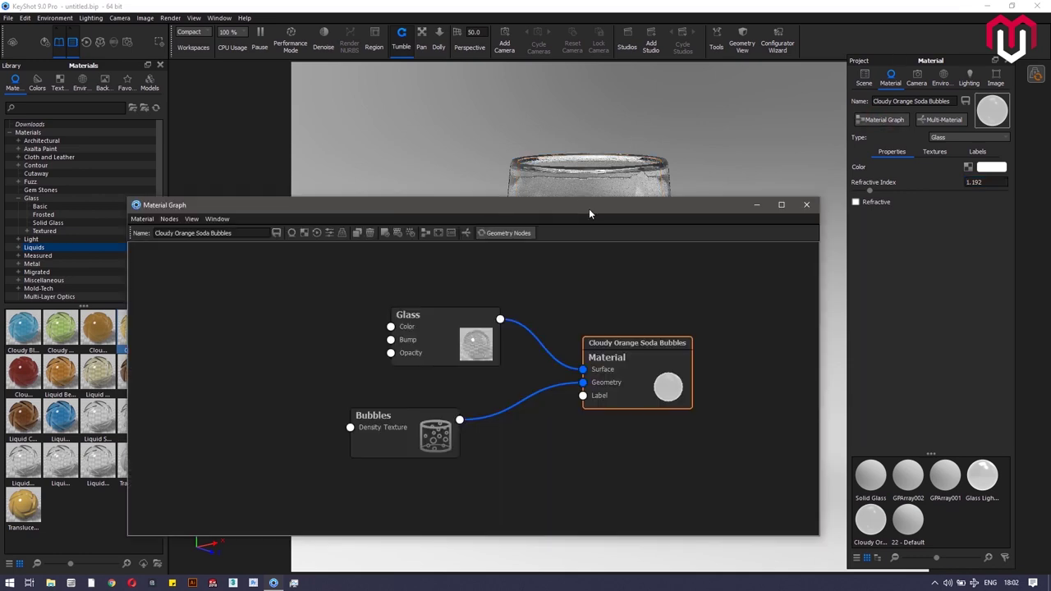
left_click_drag(589, 208, 856, 258)
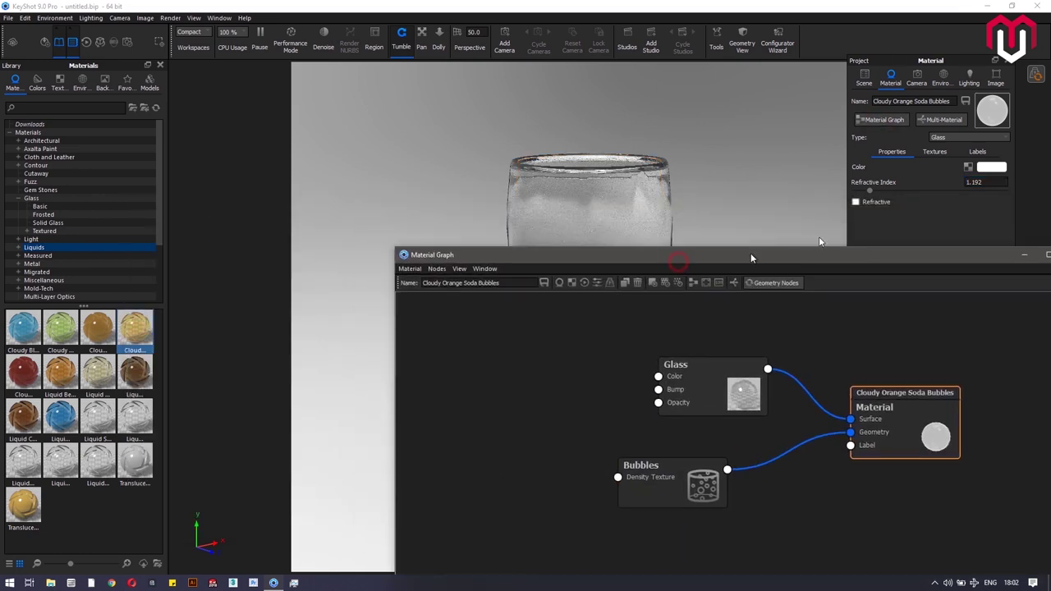
left_click_drag(750, 257, 912, 210)
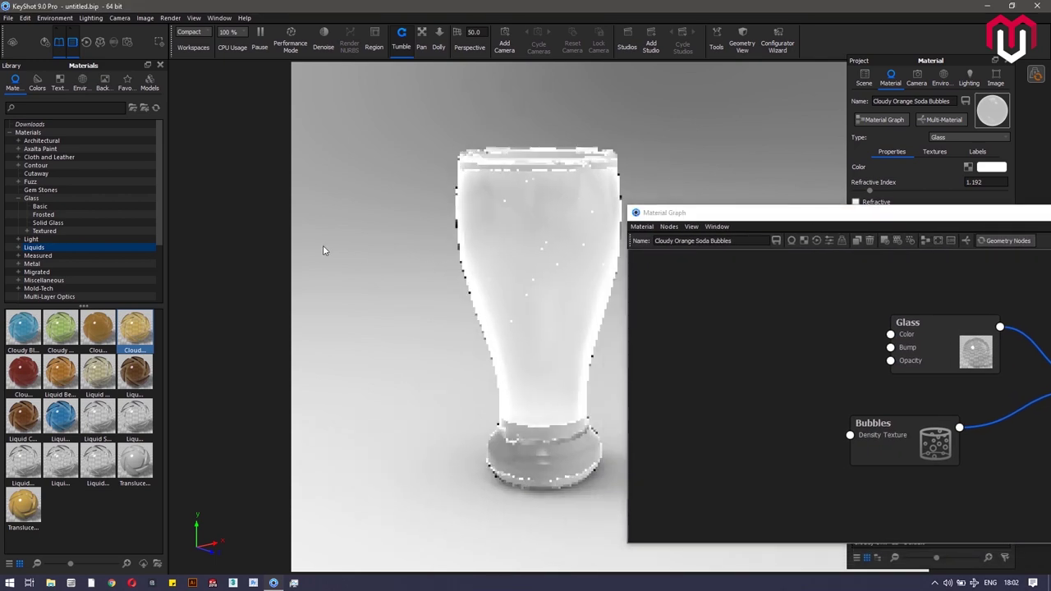
middle_click_drag(323, 250, 192, 253)
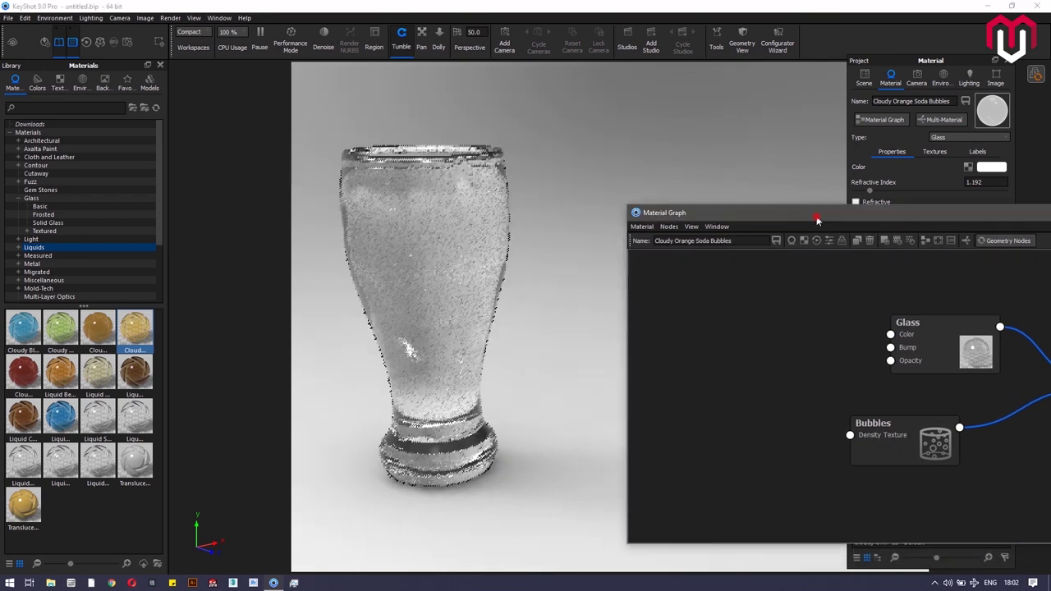
left_click_drag(816, 220, 770, 172)
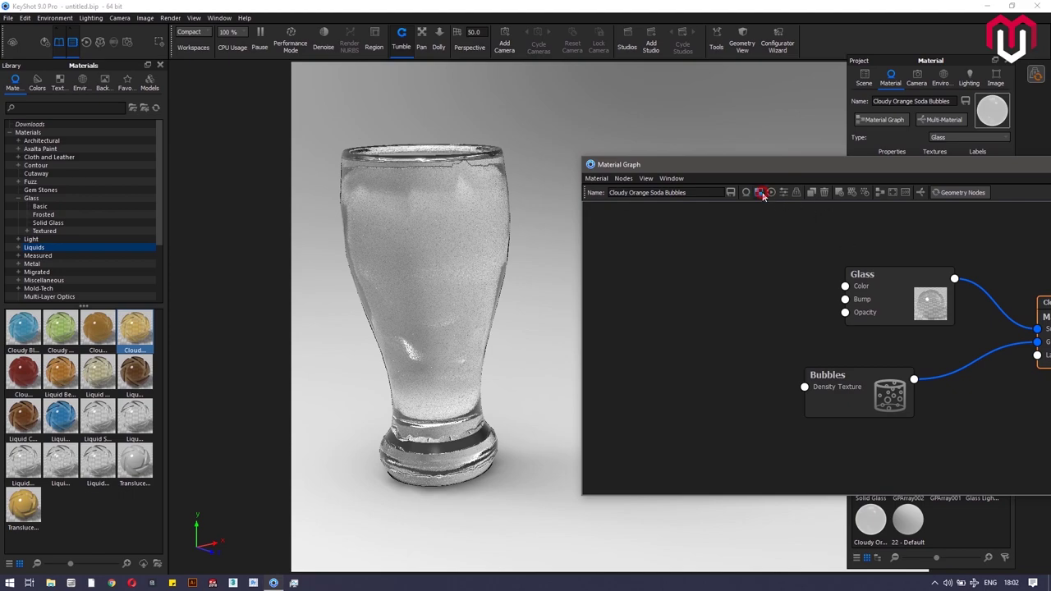
Step: Add the beer-texture-glass-of-beer-liquid-textures-beer-foam-white-foam image as a texture map and connect it to the Glass node's Color input
left_click(790, 194)
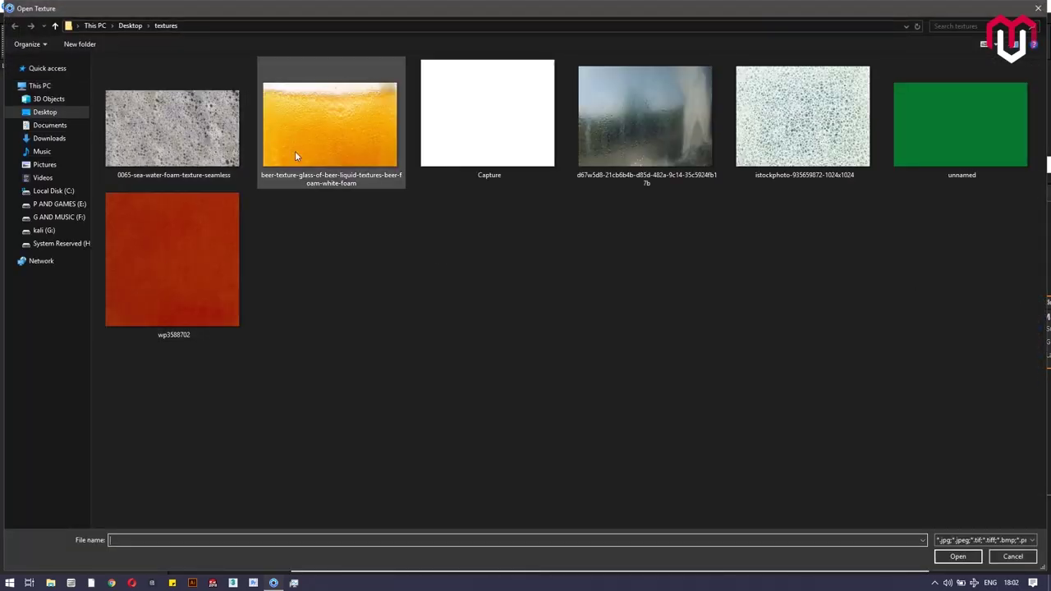
left_click(295, 153)
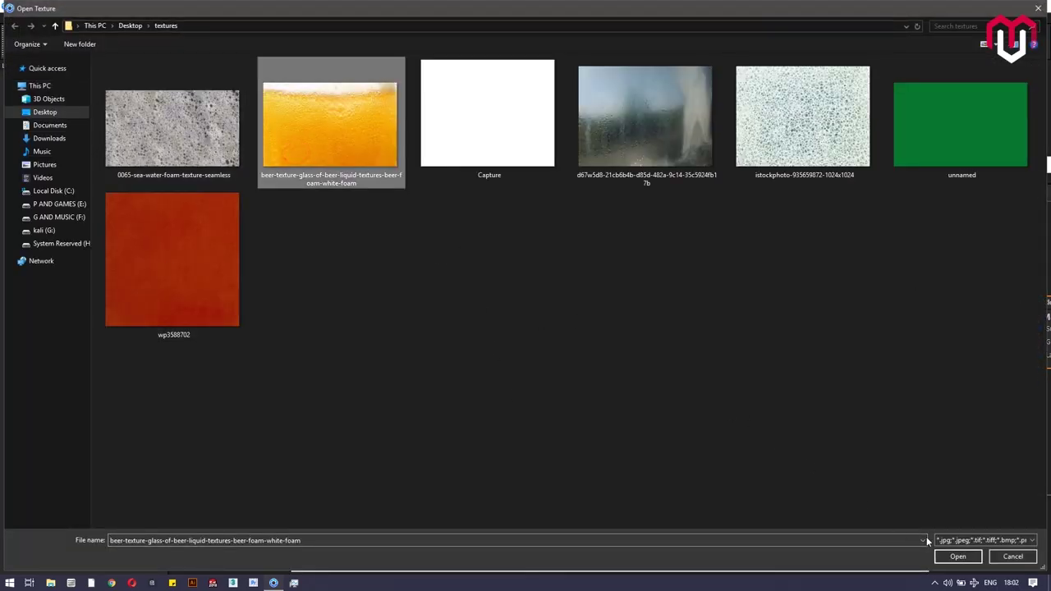
left_click(957, 557)
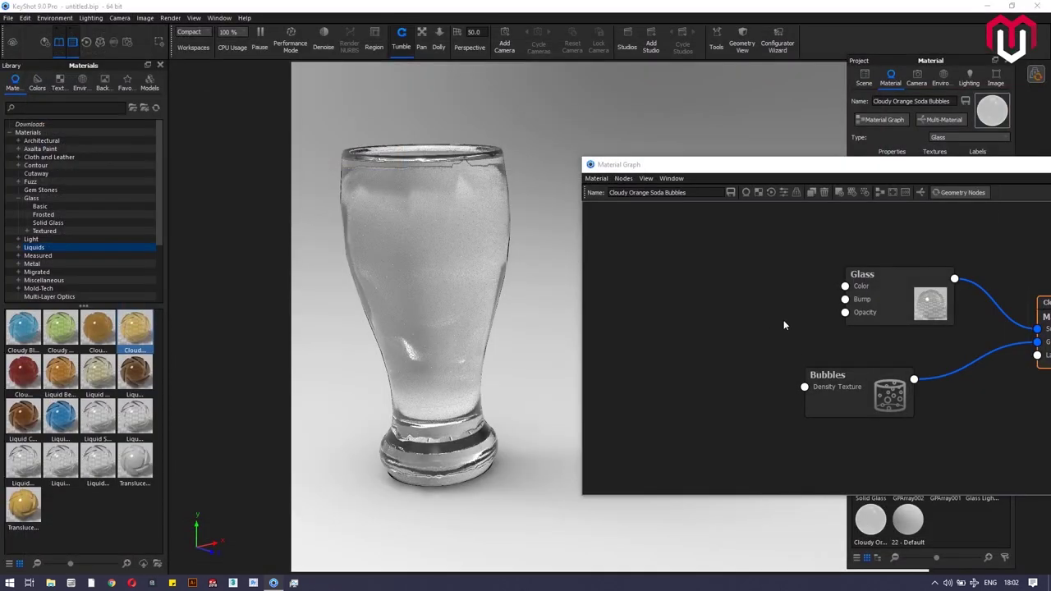
left_click_drag(819, 402, 645, 285)
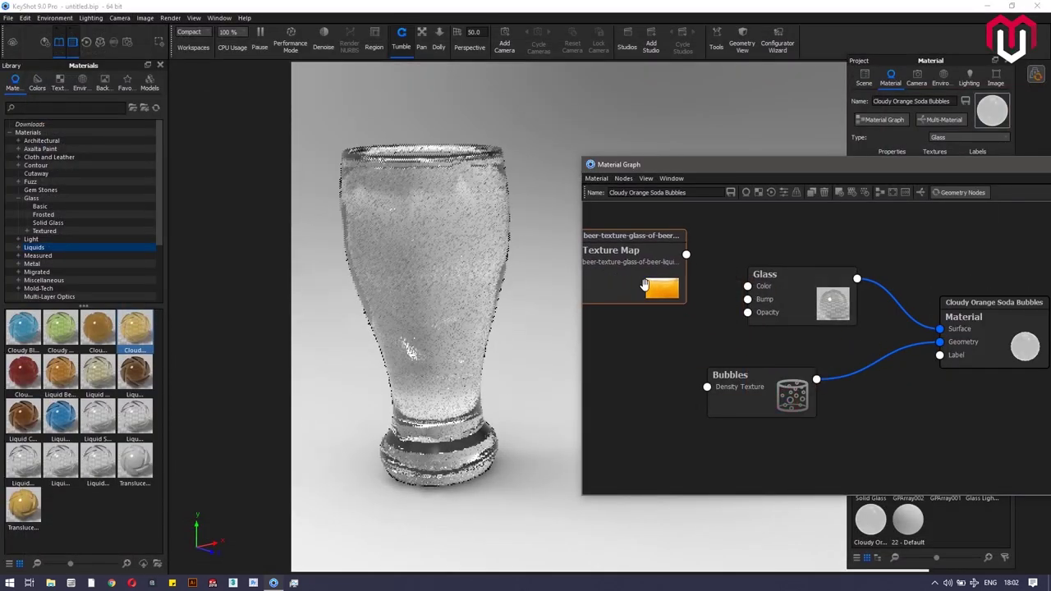
left_click_drag(686, 255, 748, 289)
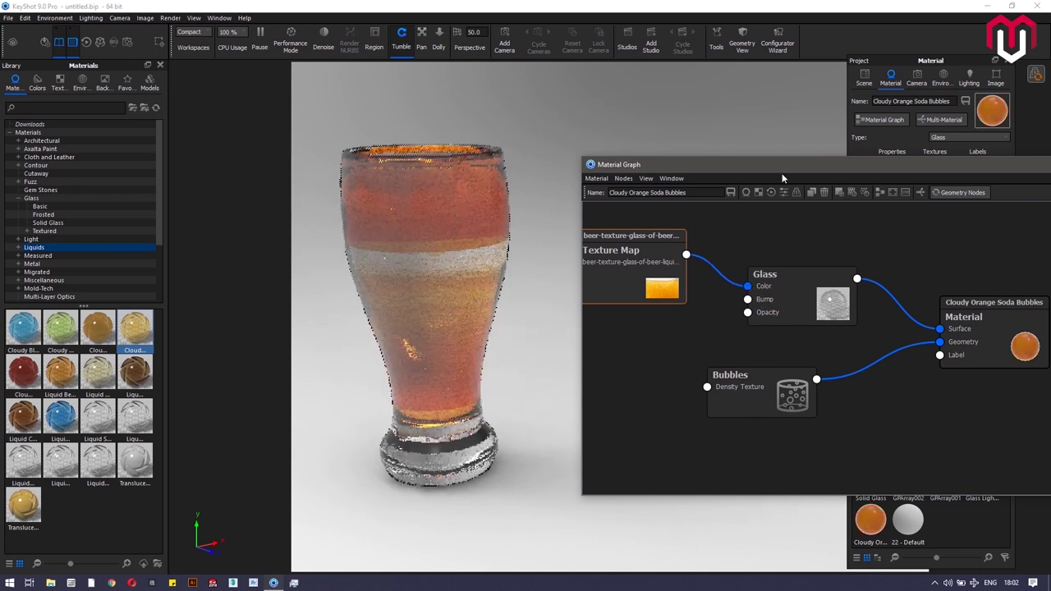
Step: Open the properties of the beer texture map and reposition the material graph so they are fully accessible
left_click_drag(781, 173, 835, 206)
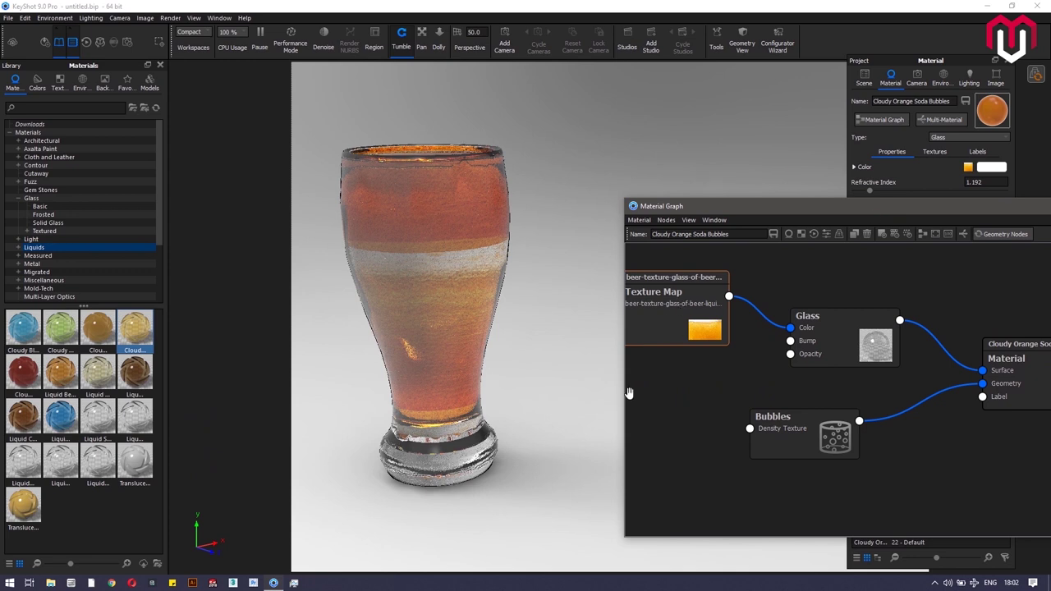
left_click_drag(624, 392, 753, 391)
left_click_drag(870, 206, 371, 293)
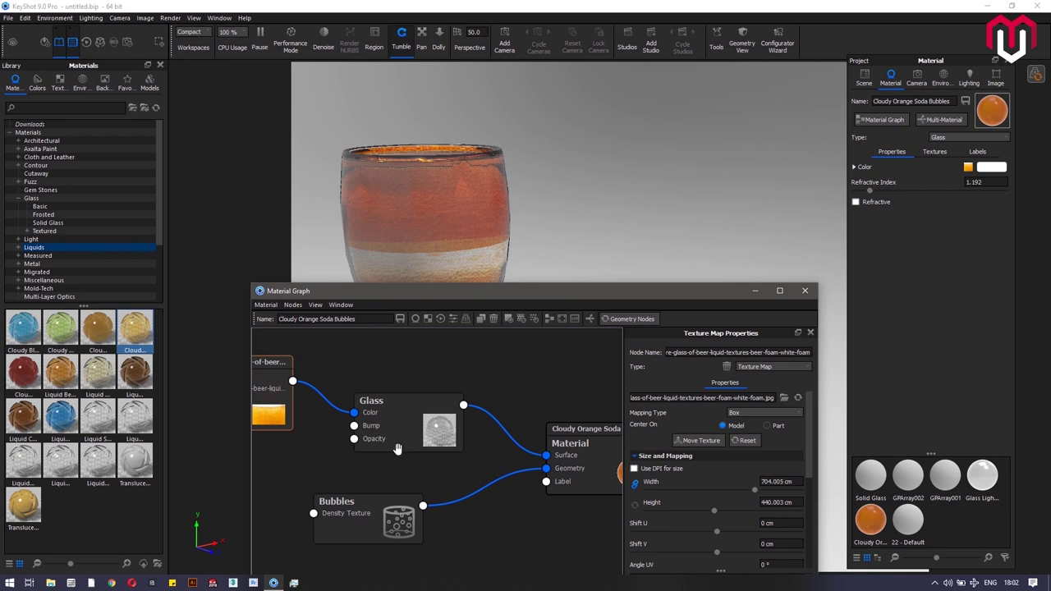
Step: Preview the beer texture map alone on the glass and set its width to 1307.2 cm
key("ctrl+a")
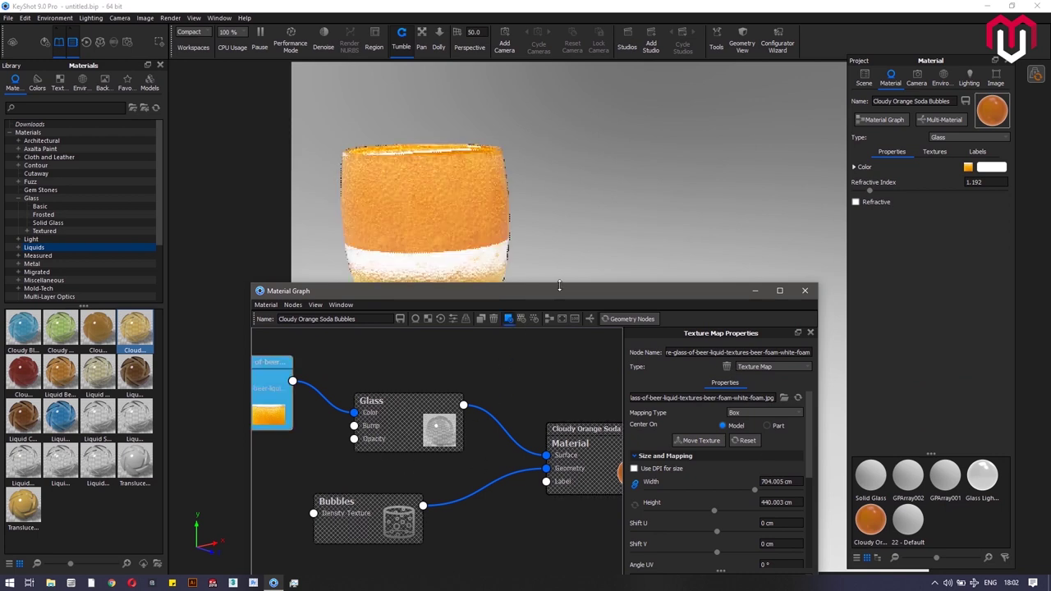
left_click_drag(559, 287, 133, 160)
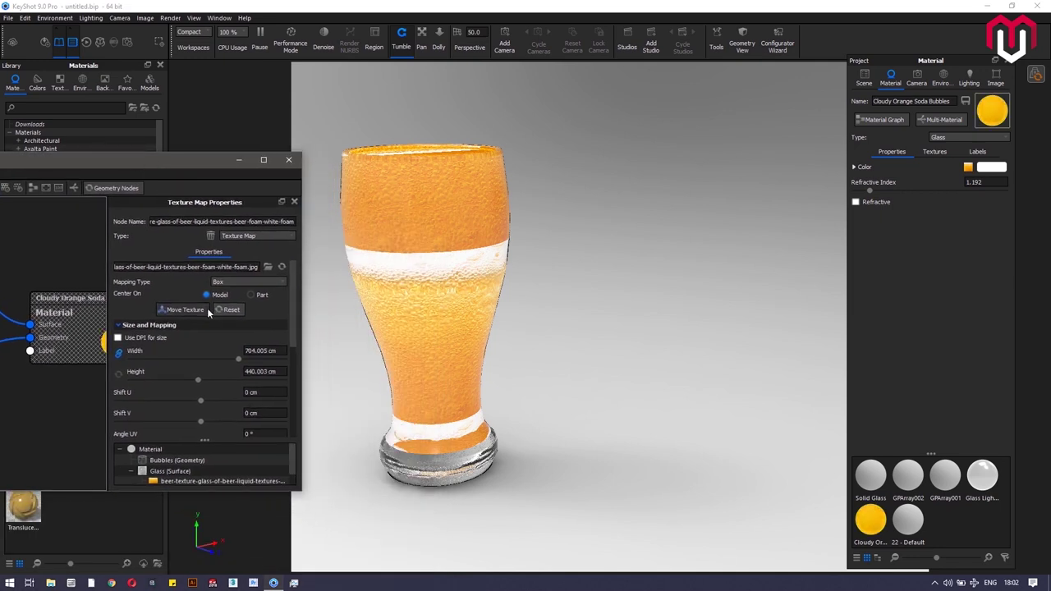
left_click(231, 349)
type("13")
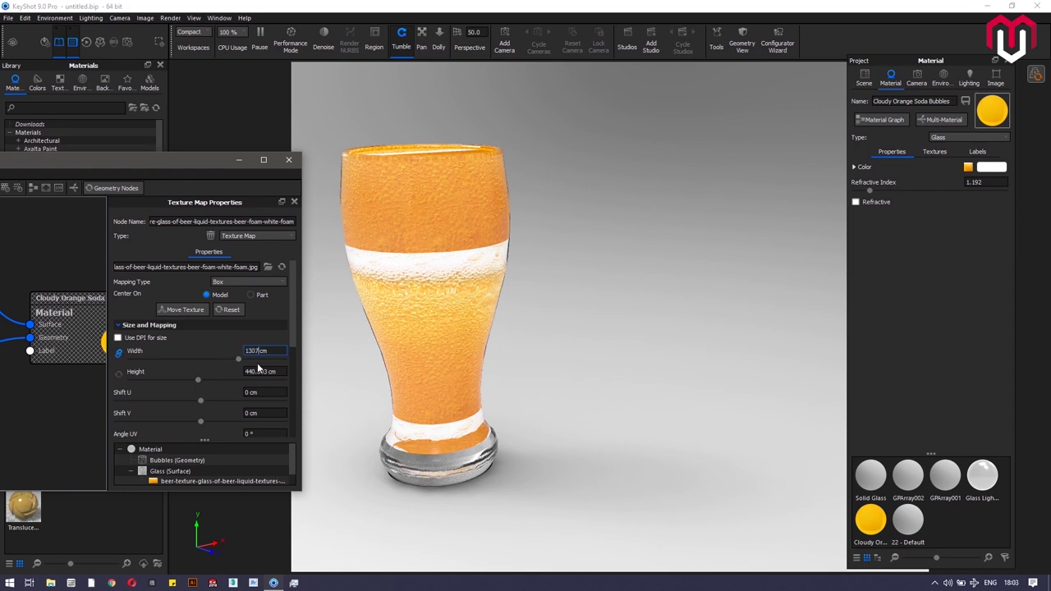
type("07.2")
key("Return")
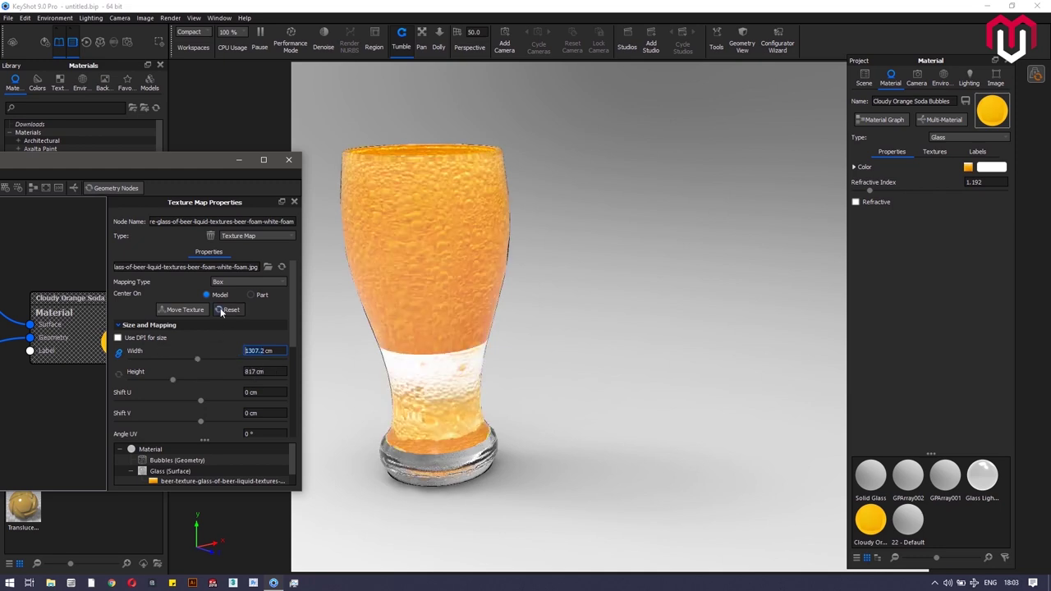
Step: Center the beer texture on the part and move it down until its foam band sits just above the glass base
left_click(201, 309)
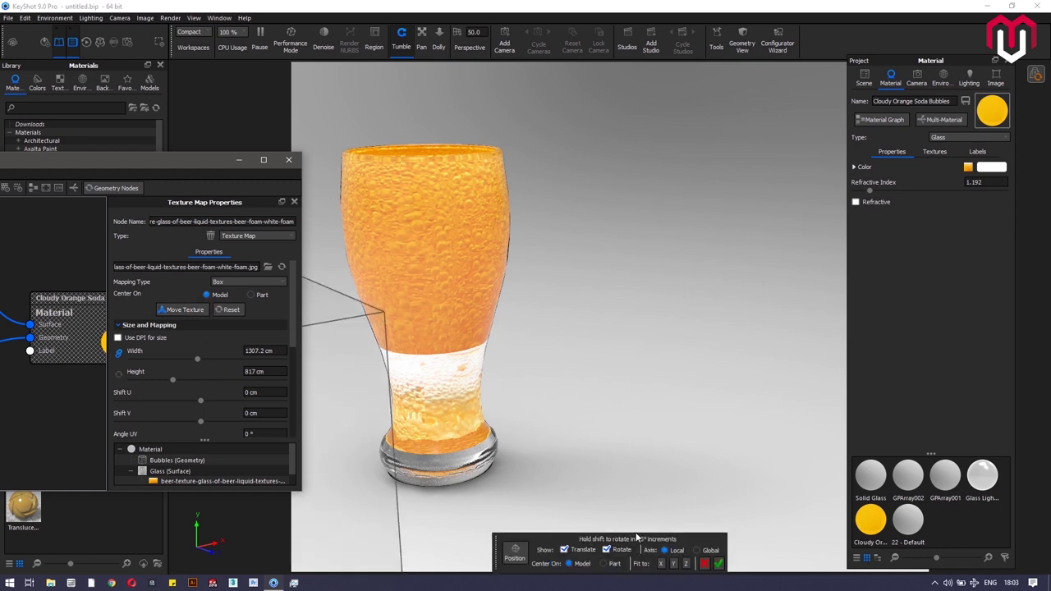
left_click(254, 296)
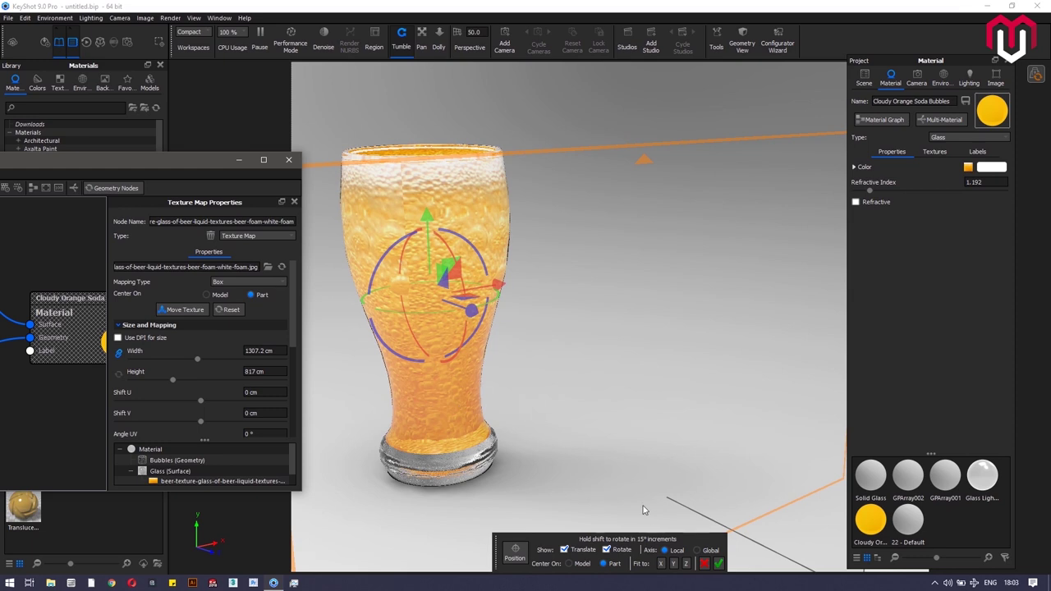
left_click_drag(427, 227, 439, 493)
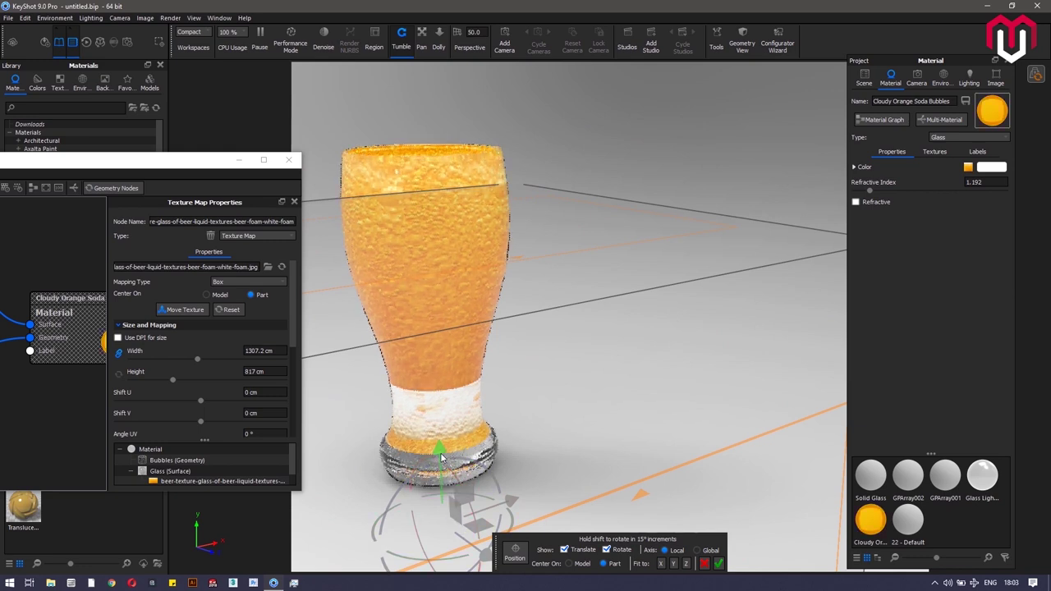
left_click_drag(439, 450, 447, 499)
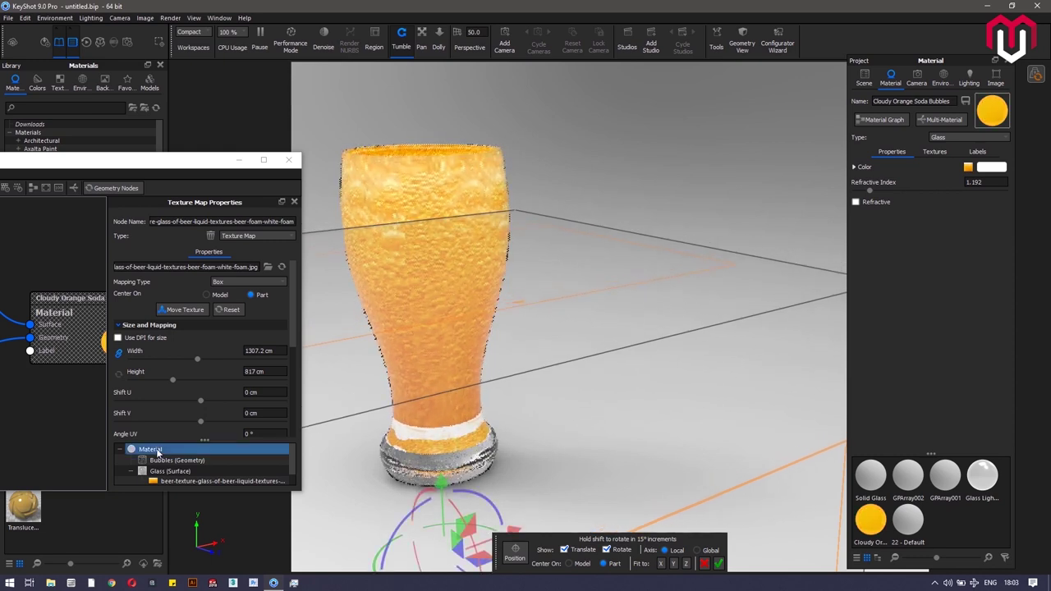
left_click(719, 563)
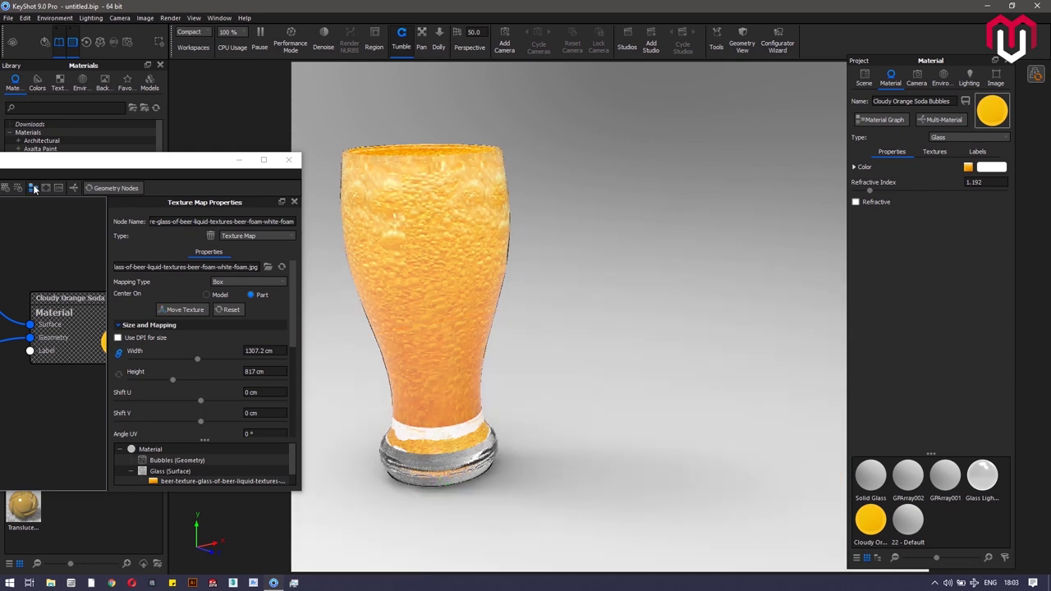
Step: Return to the full material view and add a Color Adjust utility node between the beer texture map and the Glass node
left_click_drag(65, 170, 790, 247)
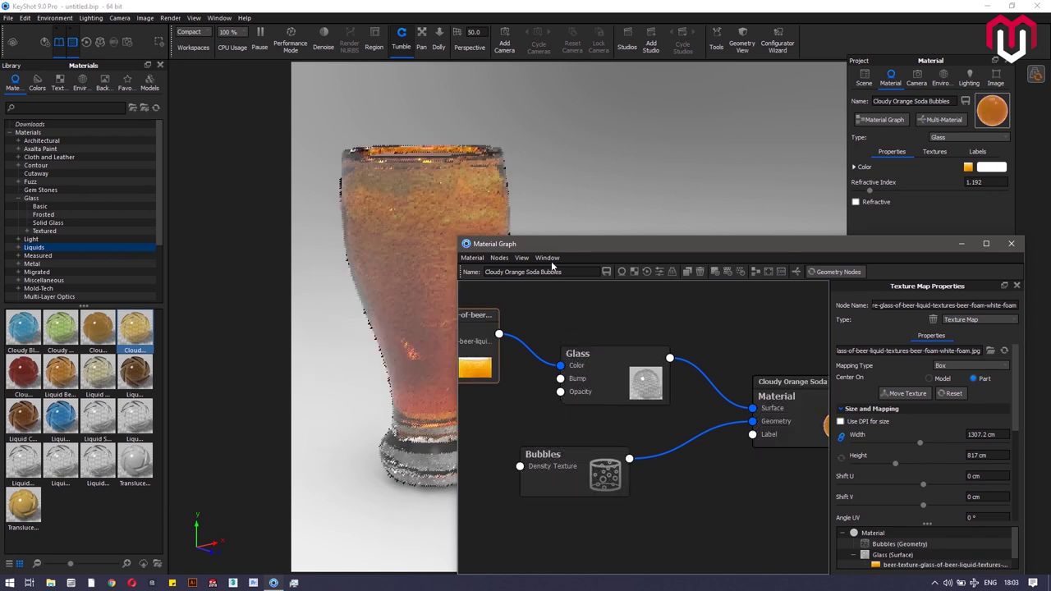
left_click_drag(549, 252, 658, 208)
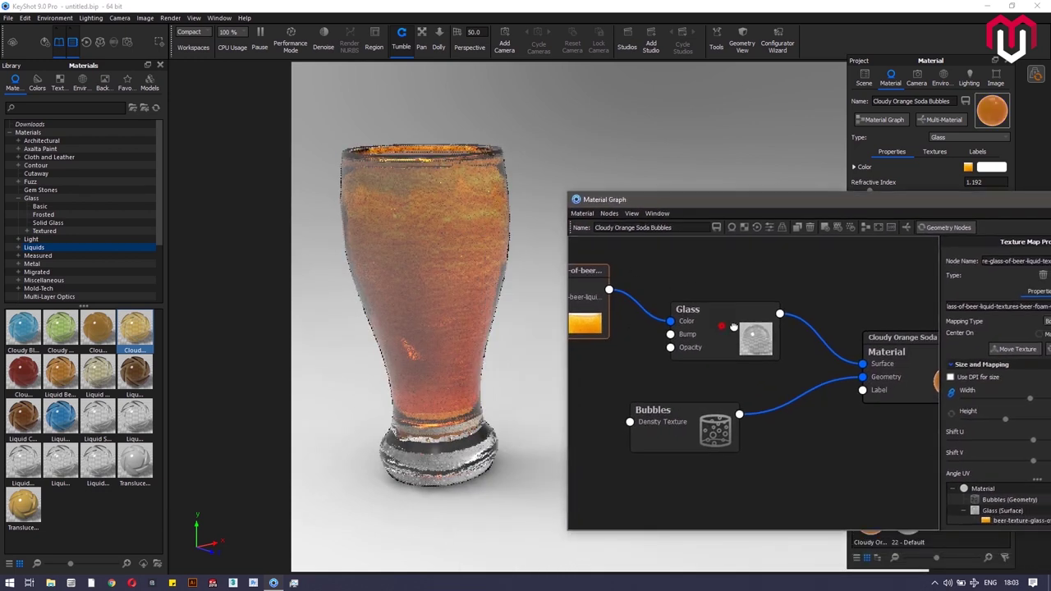
left_click_drag(723, 332, 813, 327)
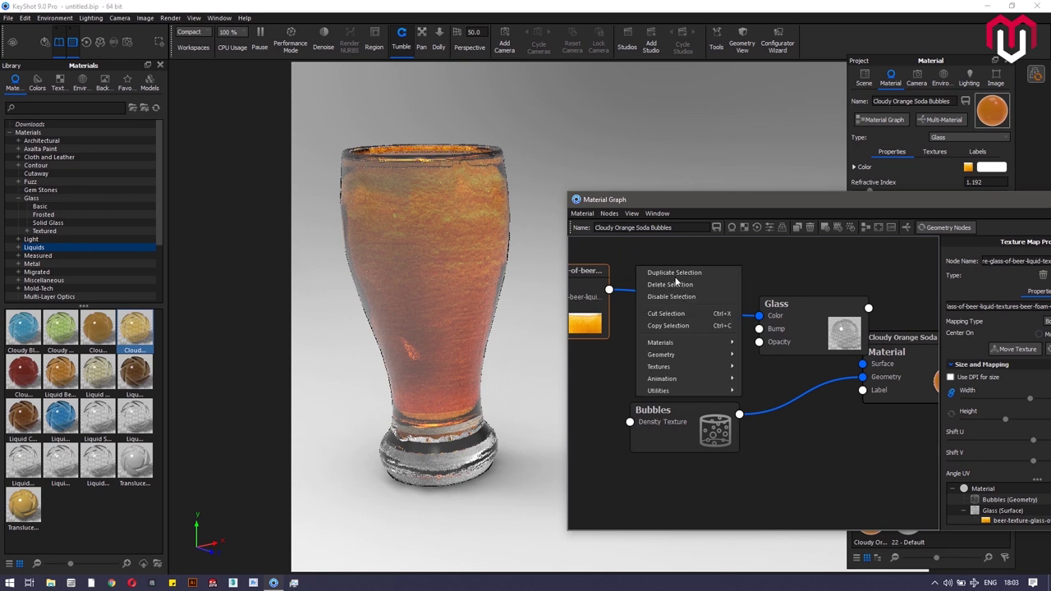
right_click(637, 266)
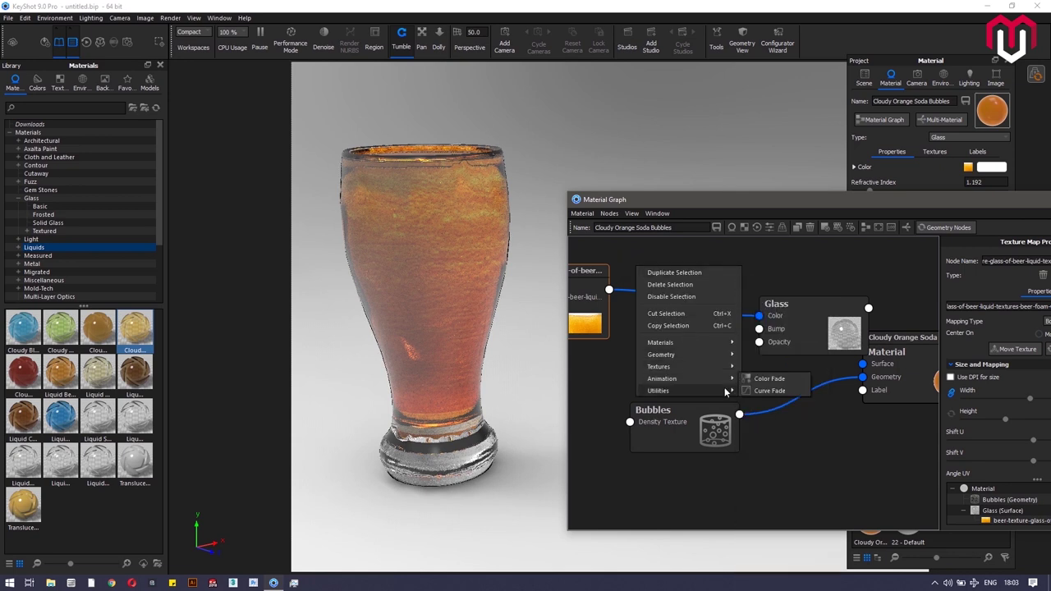
mouse_move(725, 391)
left_click(771, 402)
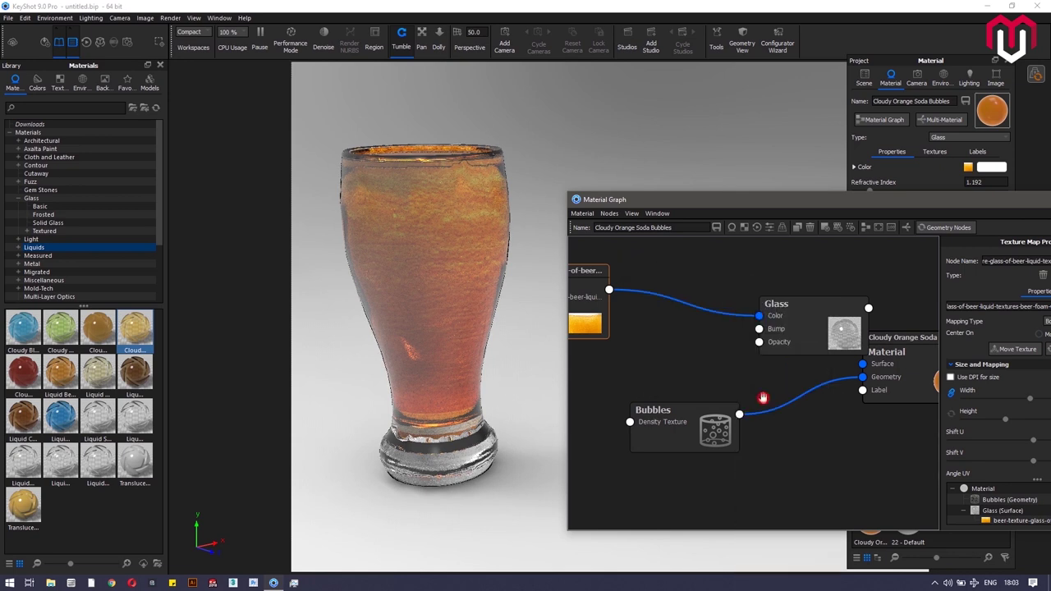
left_click_drag(608, 288, 628, 305)
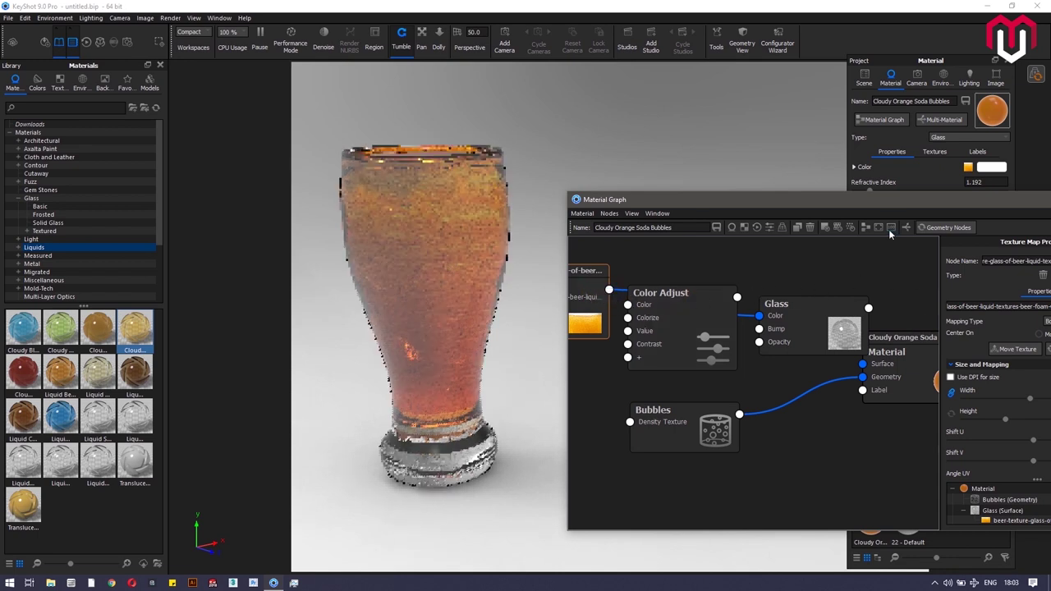
Step: Set the beer texture map's brightness to 5 and contrast to 1.5
left_click_drag(897, 198, 110, 135)
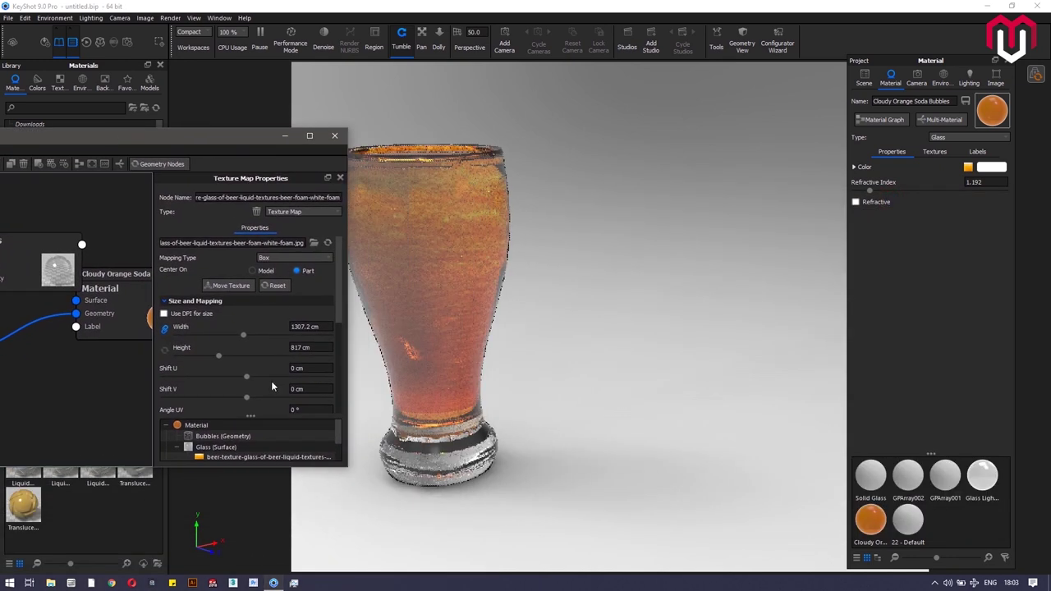
left_click_drag(335, 306, 337, 386)
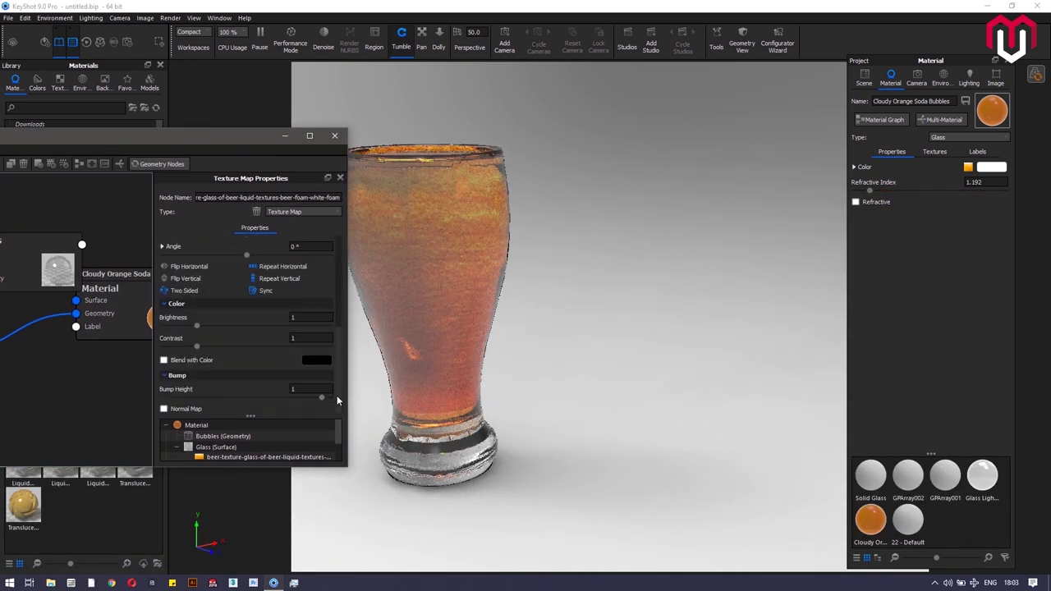
left_click(303, 316)
type("5")
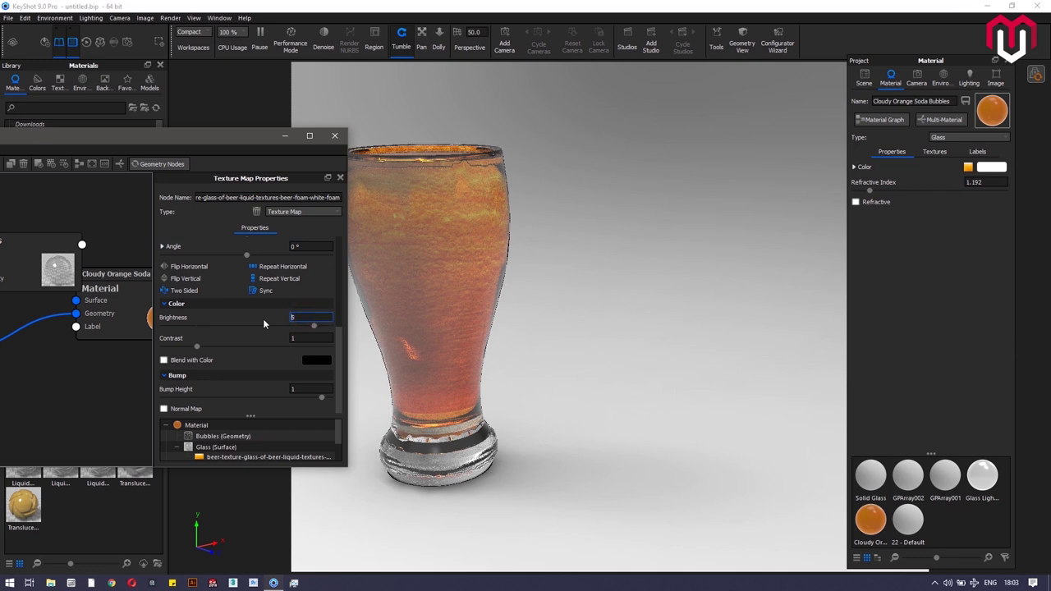
key("Return")
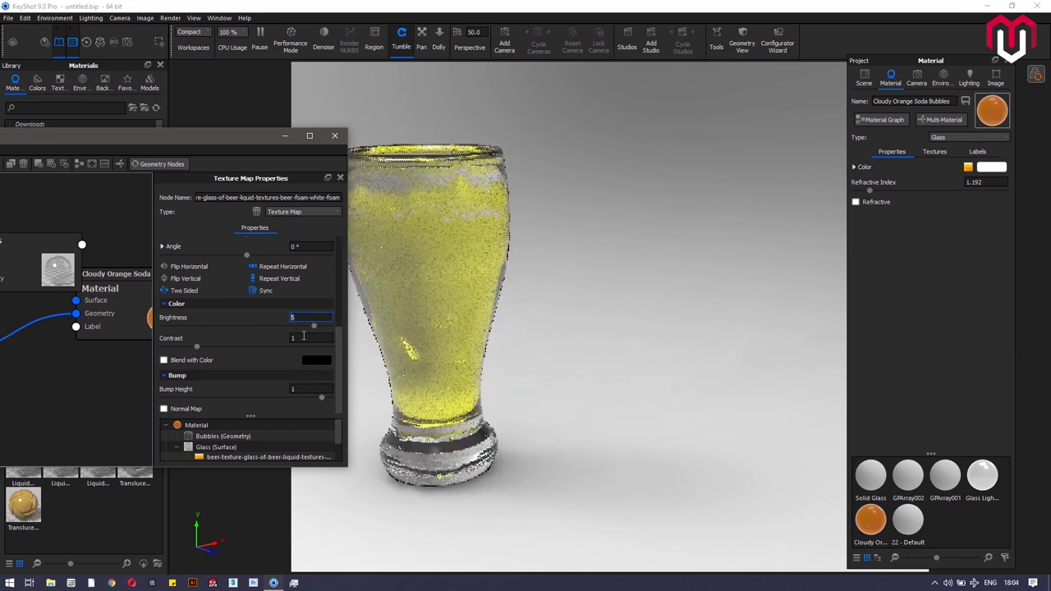
left_click(302, 337)
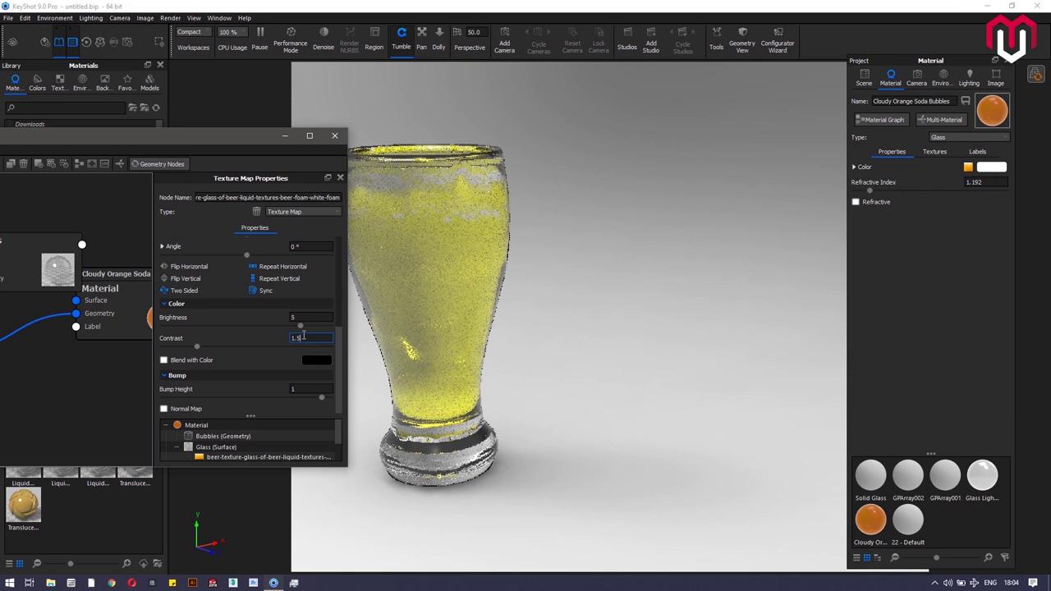
type("1.5")
Step: Enable Blend with Color on the beer texture map and choose the yellow-green #DDF844 as the blend color
left_click(198, 364)
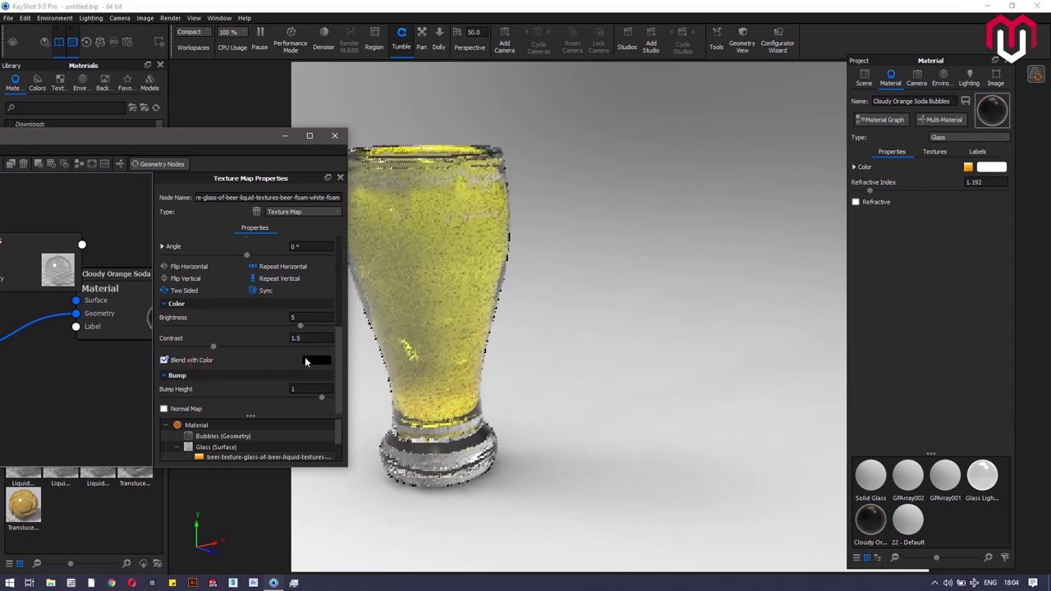
left_click(312, 361)
left_click_drag(297, 175, 709, 99)
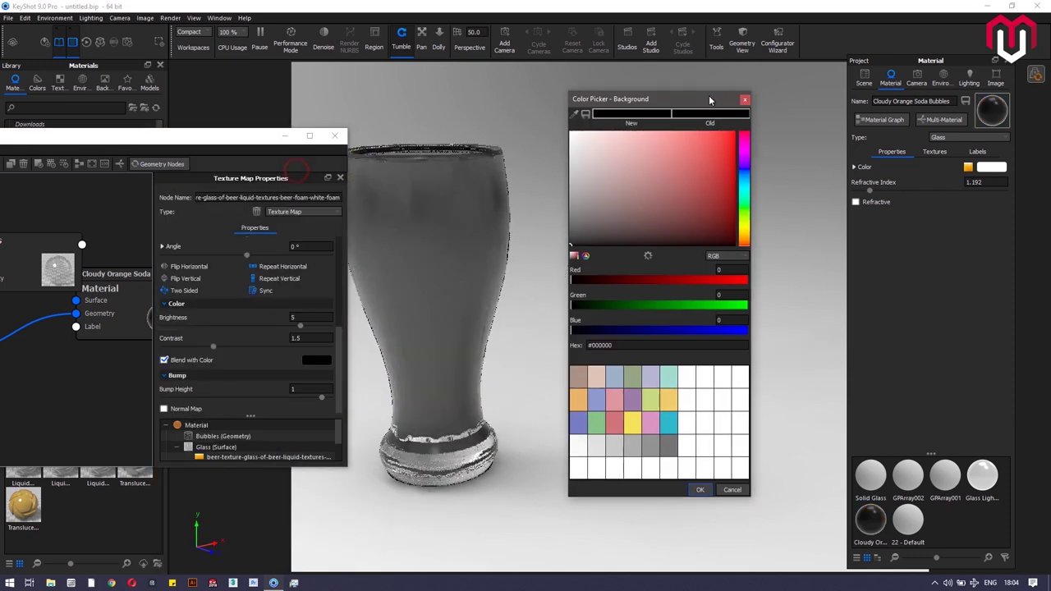
left_click(744, 223)
left_click(693, 151)
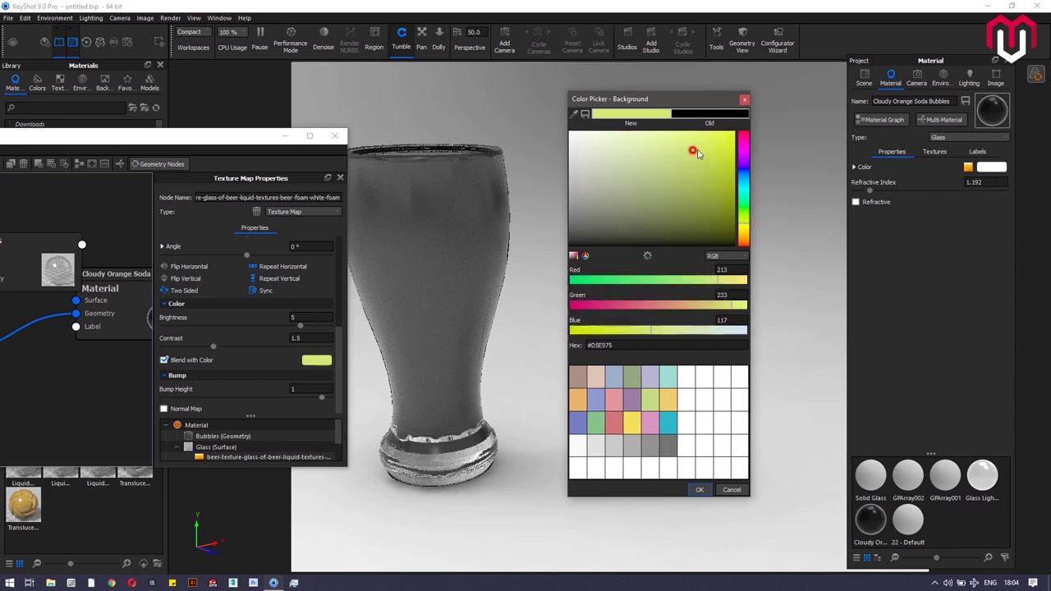
left_click(722, 144)
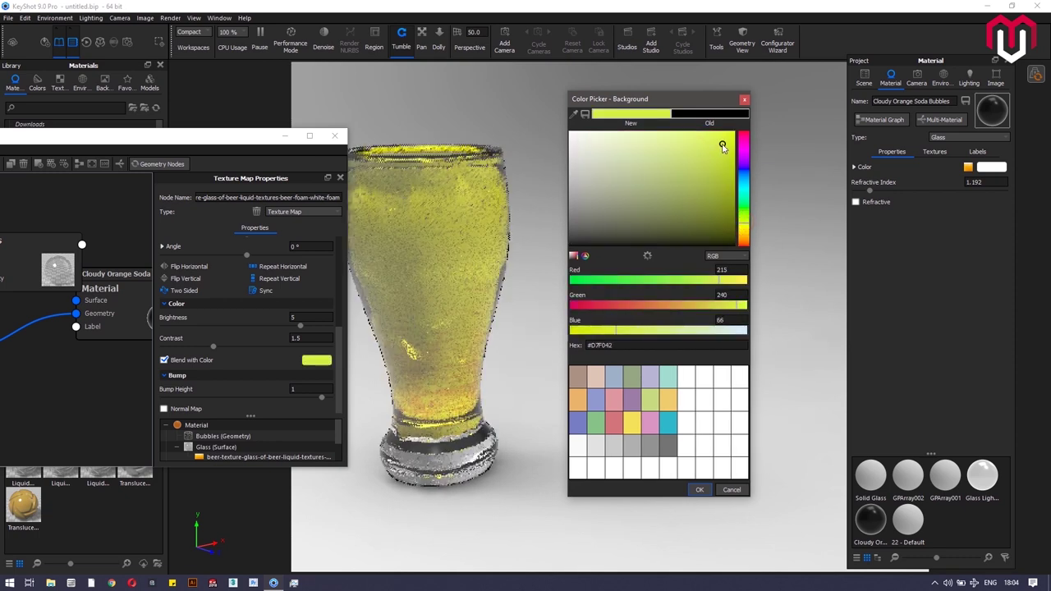
left_click_drag(722, 145, 723, 137)
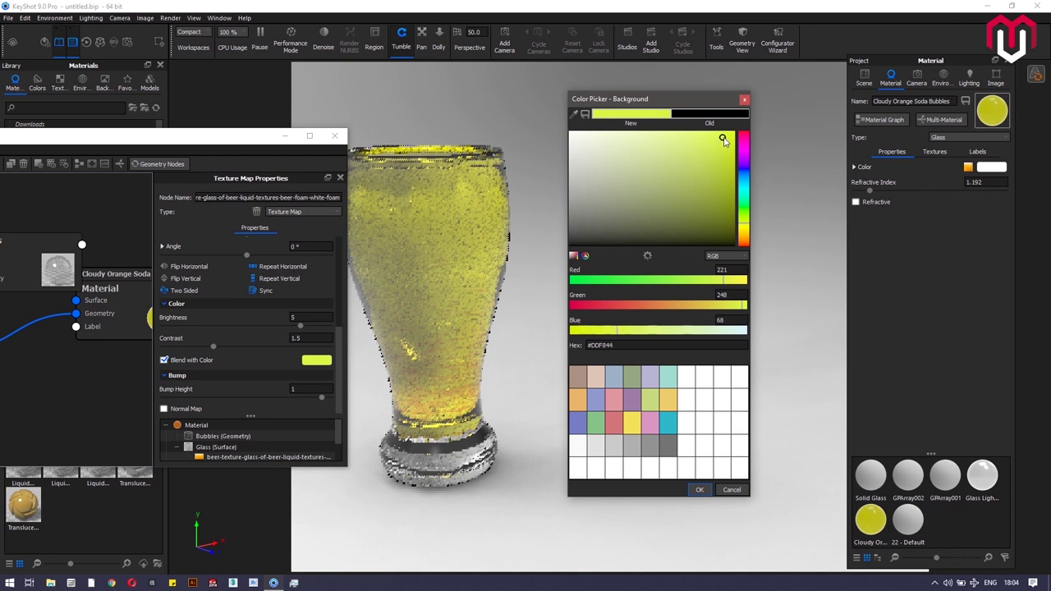
left_click(694, 491)
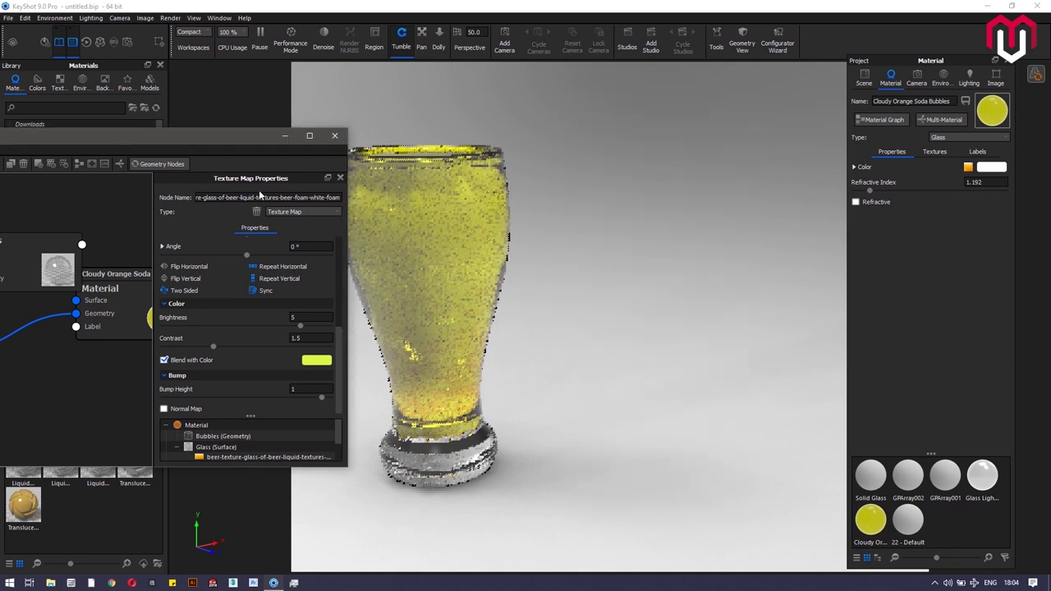
Step: Route the beer texture map through the Color Adjust node's Color input into the Glass node's Color, spacing the nodes apart
left_click_drag(256, 140, 863, 181)
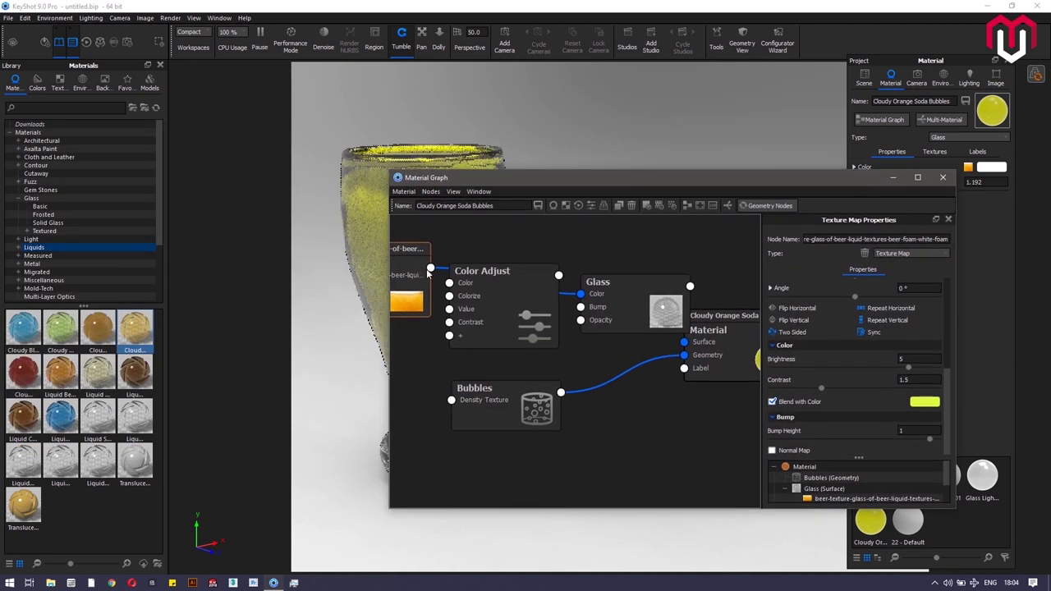
left_click_drag(433, 267, 449, 282)
left_click(580, 307)
left_click_drag(596, 271, 590, 222)
left_click_drag(560, 280, 575, 244)
left_click_drag(427, 297, 406, 292)
left_click_drag(511, 310, 489, 294)
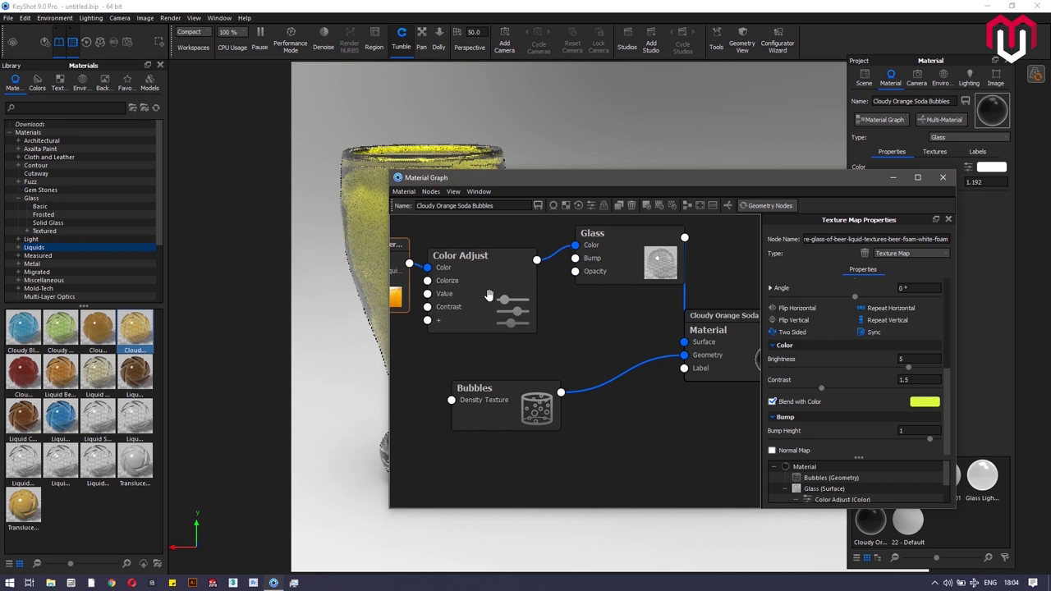
Step: Open the Color Adjust node's properties and rearrange the graph so the connected nodes fit in view
left_click(488, 296)
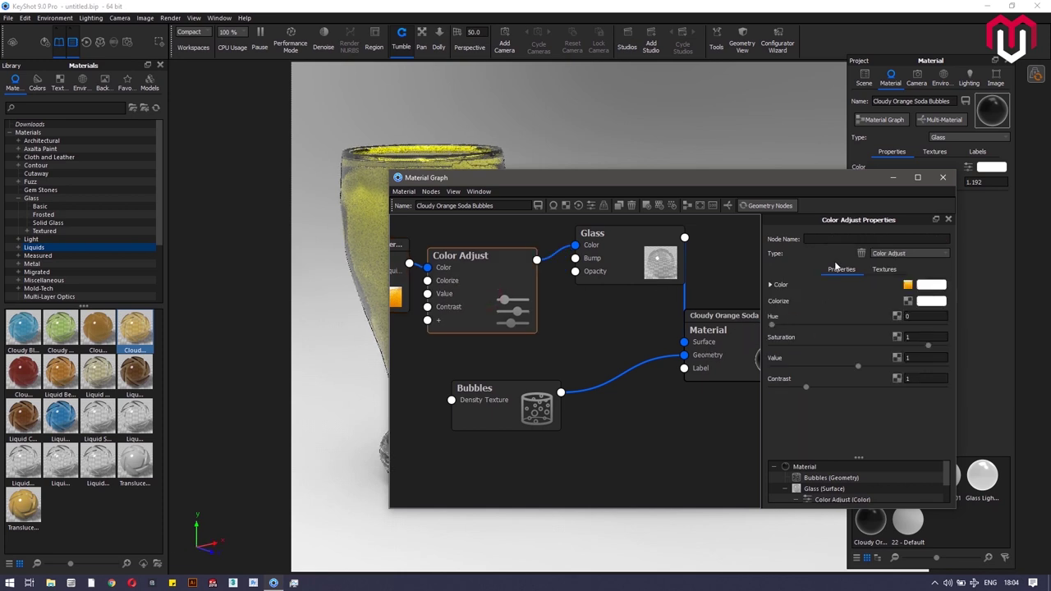
left_click_drag(650, 273, 626, 304)
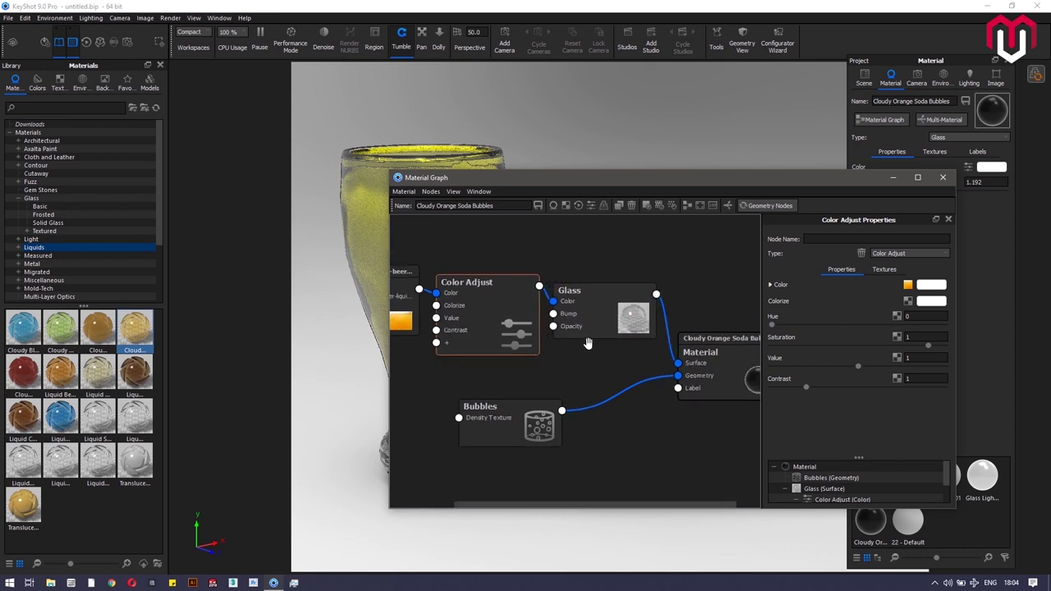
scroll(588, 341, "down", 2)
scroll(587, 343, "up", 3)
scroll(588, 345, "down", 3)
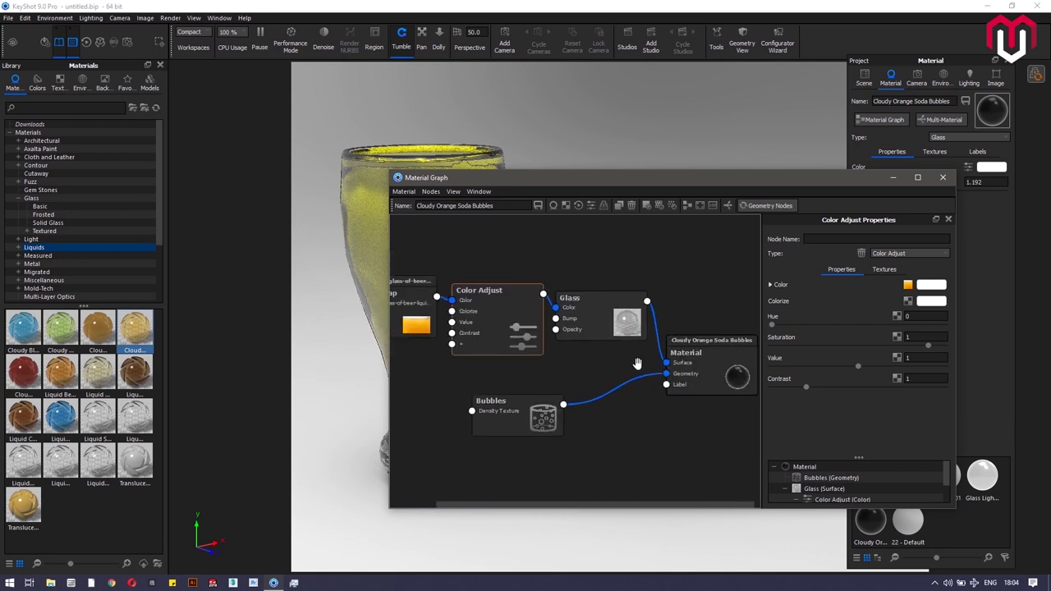
scroll(637, 364, "down", 1)
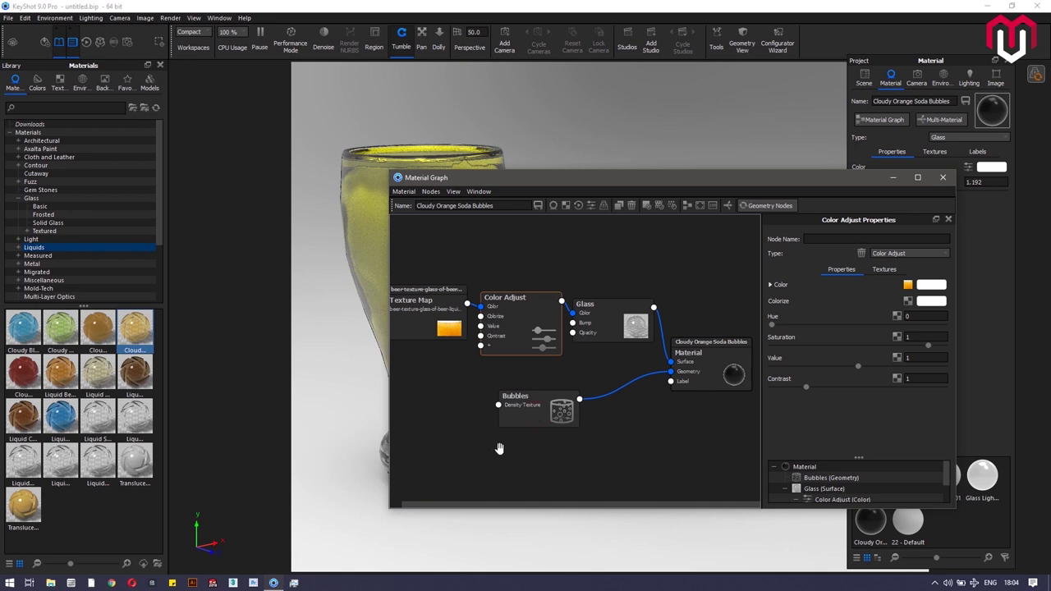
Step: Add another texture map to the liquid's material graph, choosing its image from the textures folder
left_click(566, 206)
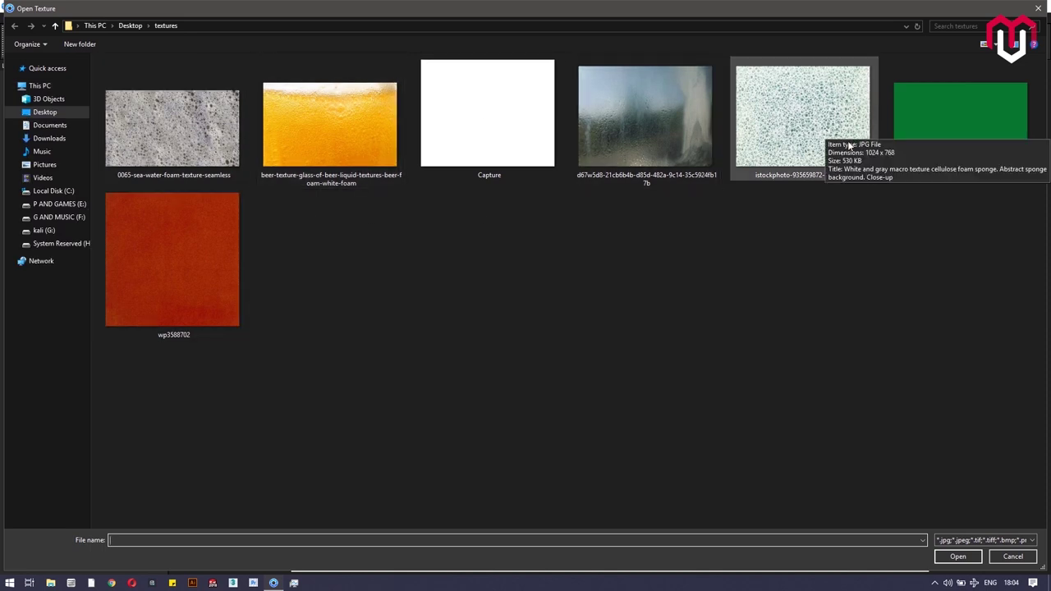
left_click(848, 141)
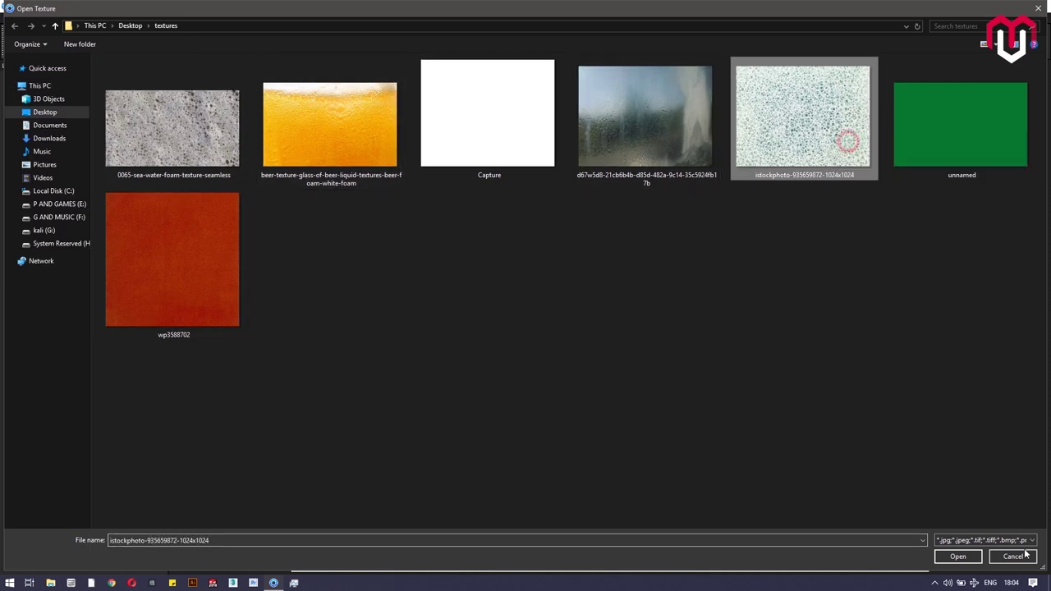
left_click(957, 557)
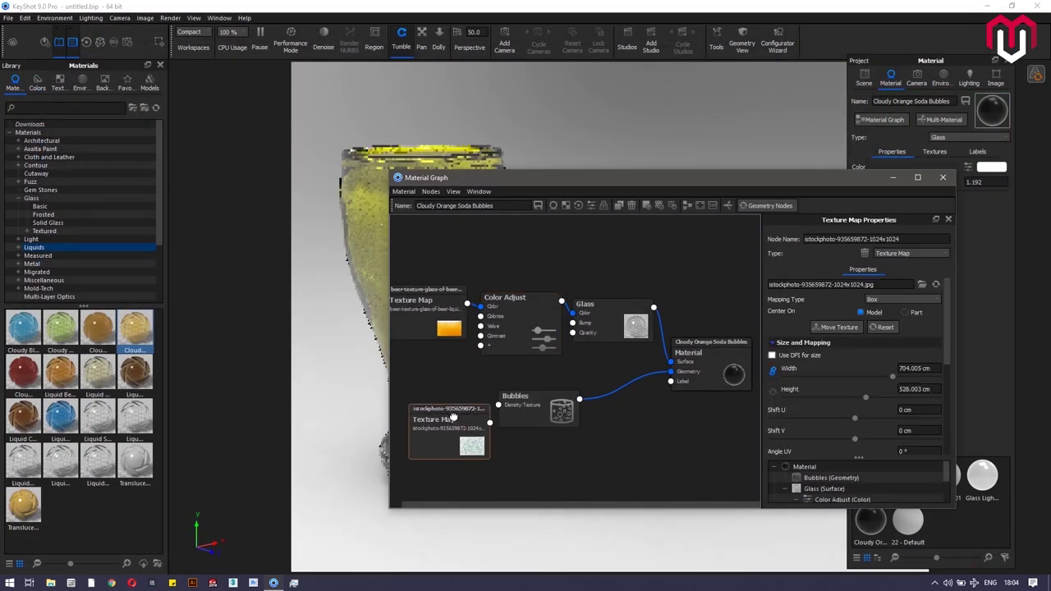
left_click_drag(452, 417, 451, 413)
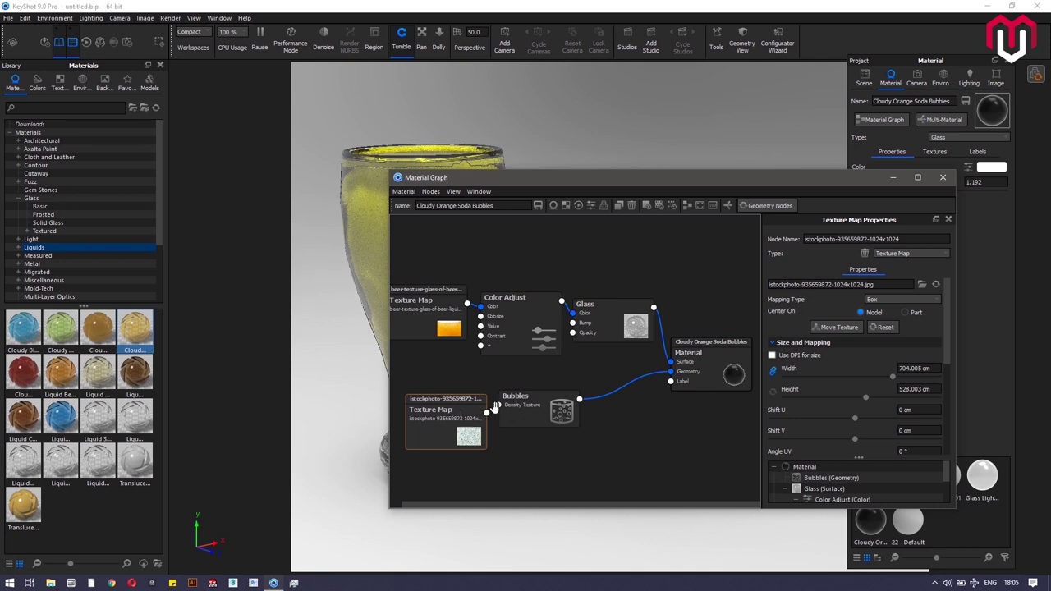
mouse_move(487, 412)
left_mouse_down()
mouse_move(513, 414)
mouse_move(498, 404)
left_mouse_up()
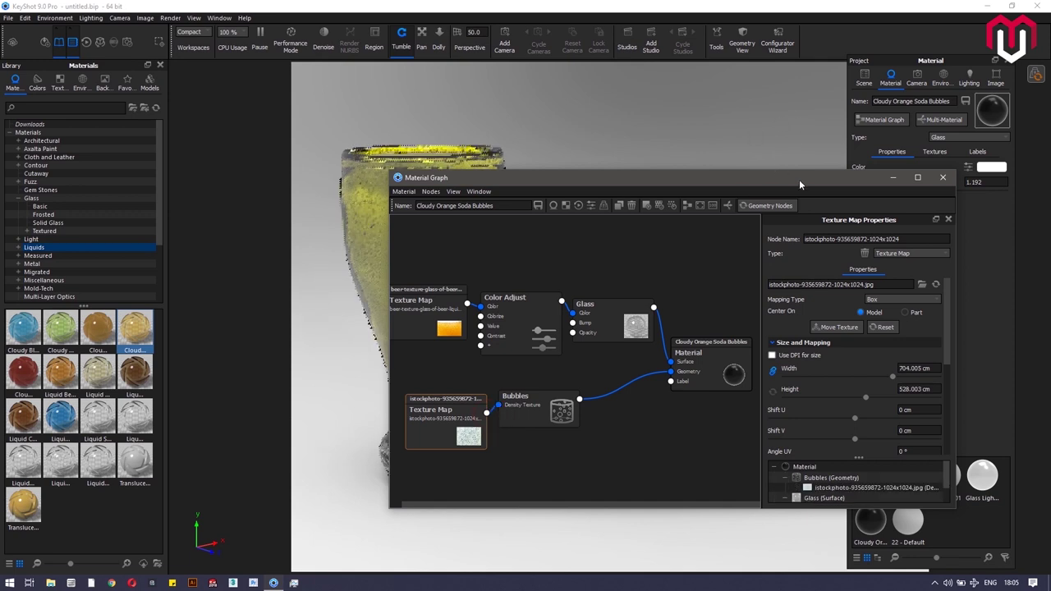
Step: Move the Material Graph clear of the glass and inspect the liquid's bubbles up close
left_click_drag(799, 179, 304, 170)
middle_click_drag(539, 278, 864, 251)
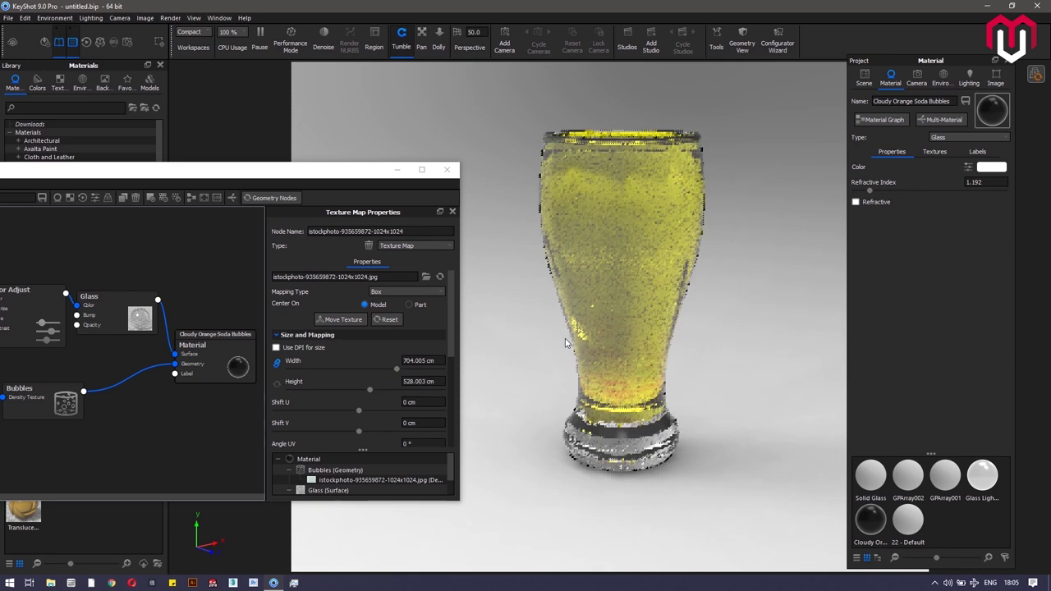
scroll(642, 268, "up", 3)
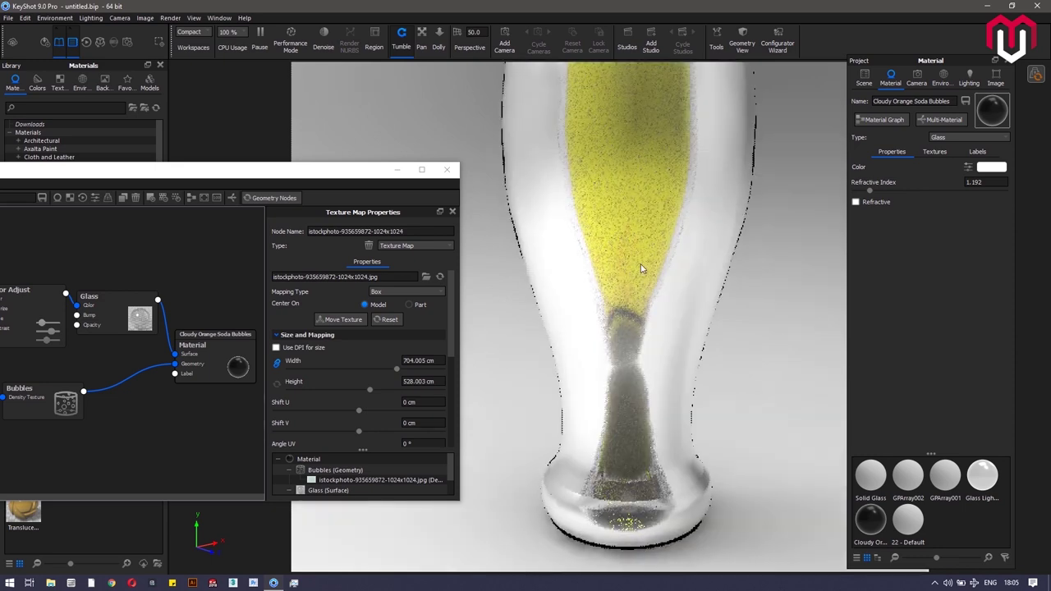
scroll(763, 301, "down", 3)
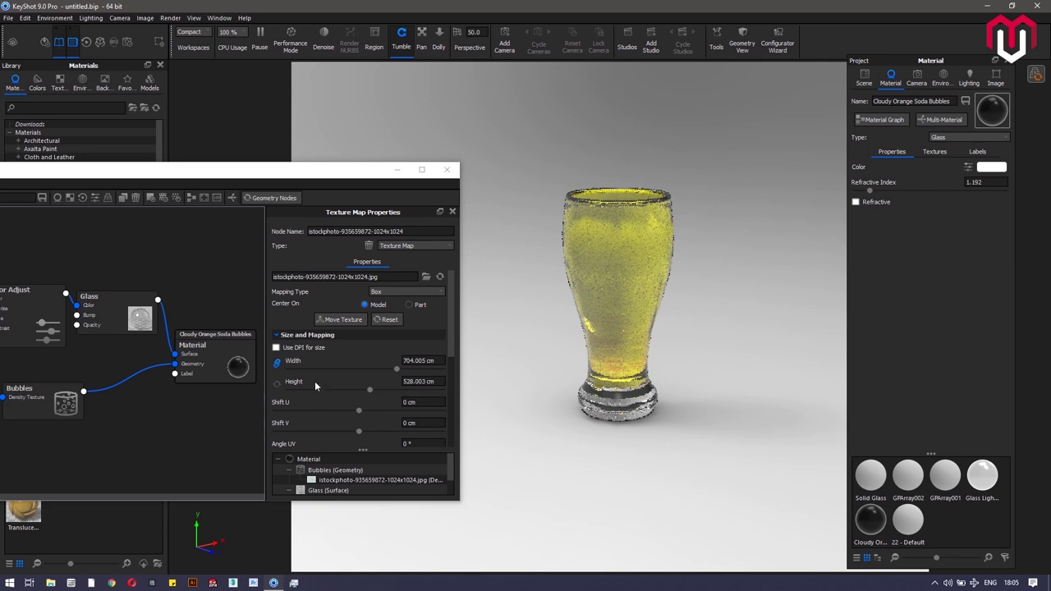
Step: Set the Bubbles node's size to 2.635 cm and its size variation to 0.611
left_click(64, 402)
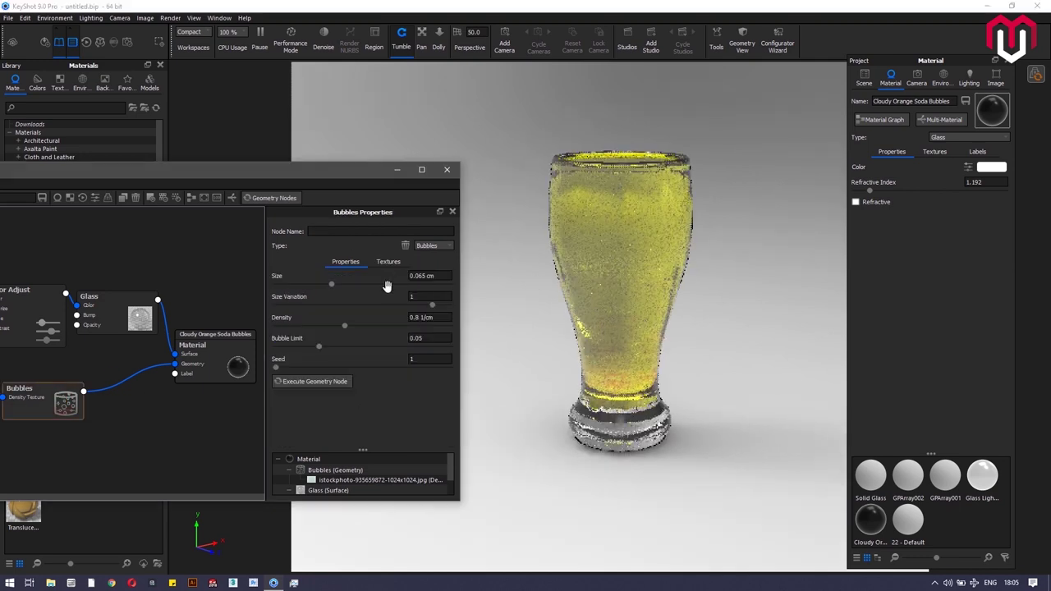
left_click(428, 276)
type("2")
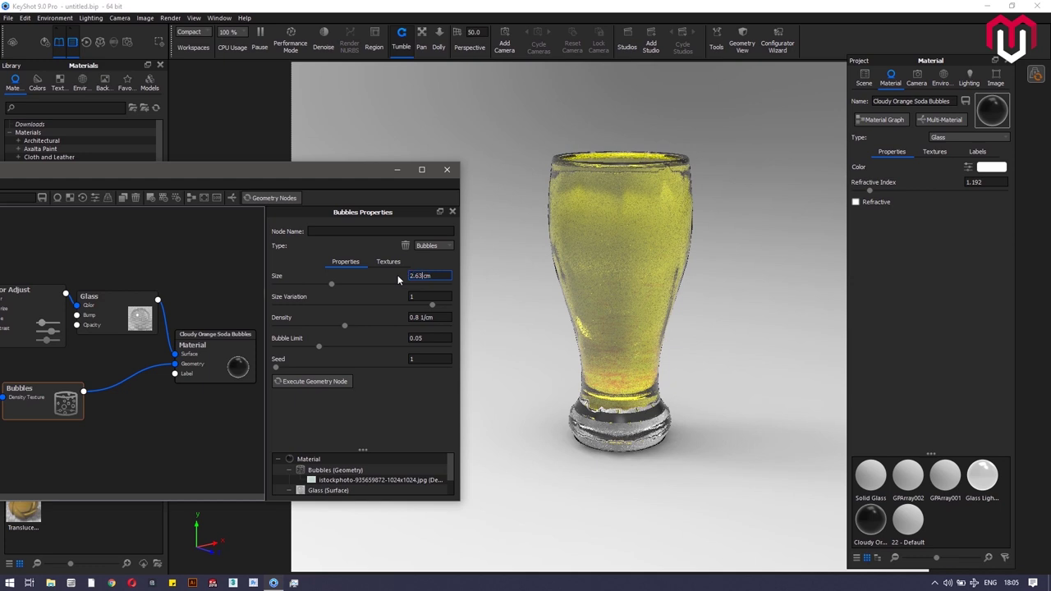
type(".635")
key("Return")
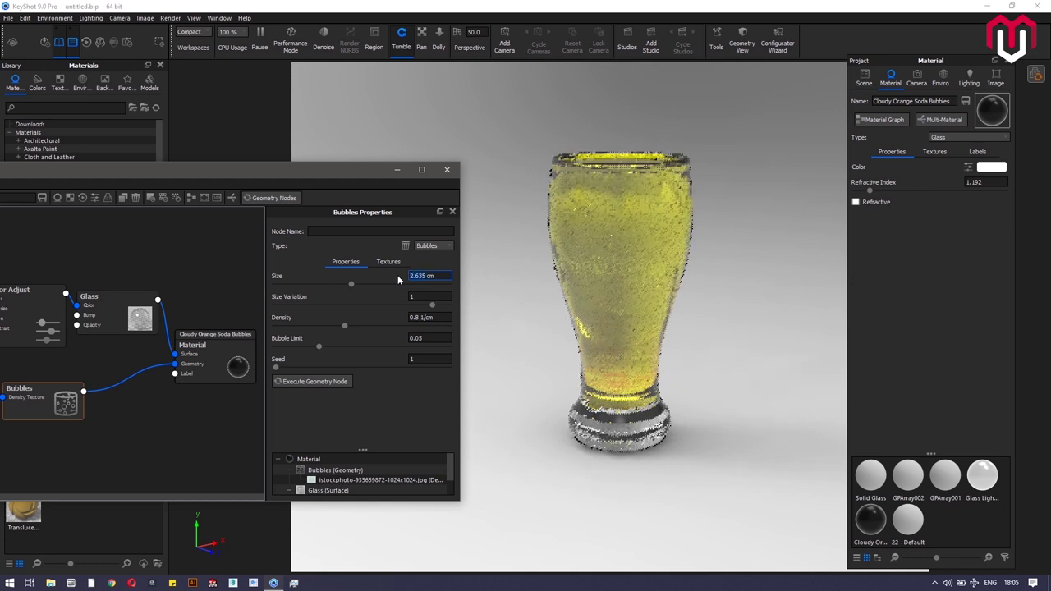
left_click(435, 295)
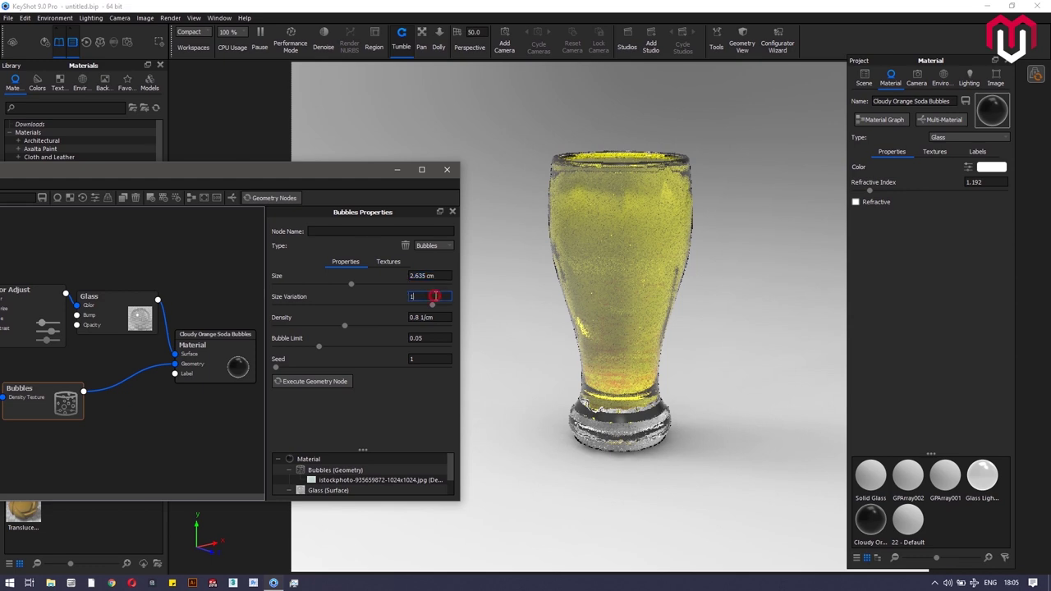
left_click_drag(436, 297, 366, 309)
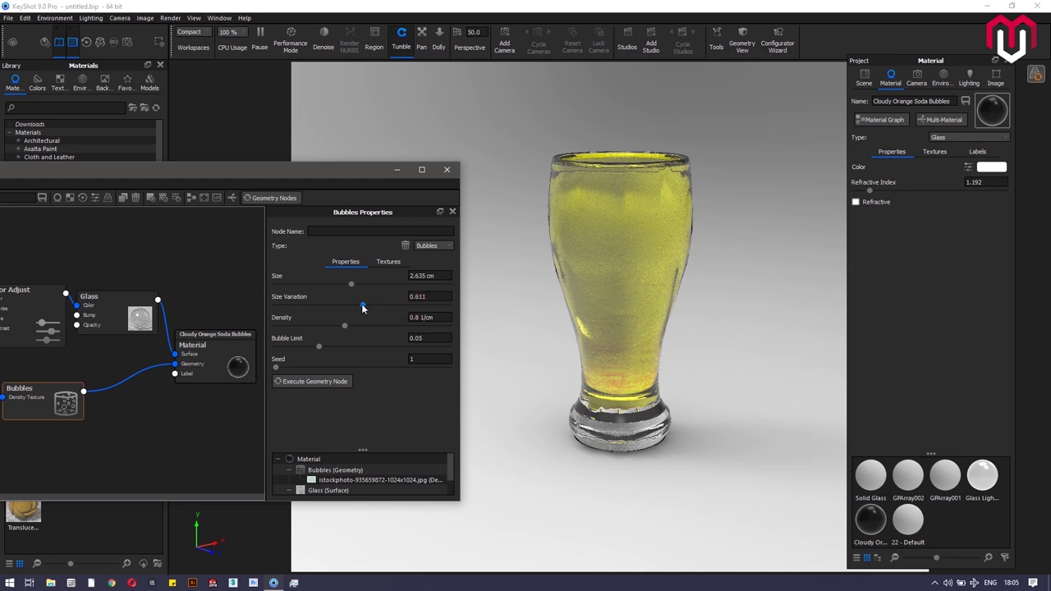
Step: Set the bubble density to 0.0102 1/cm and the bubble limit to 0.0232
left_click_drag(421, 317, 400, 321)
type("0102")
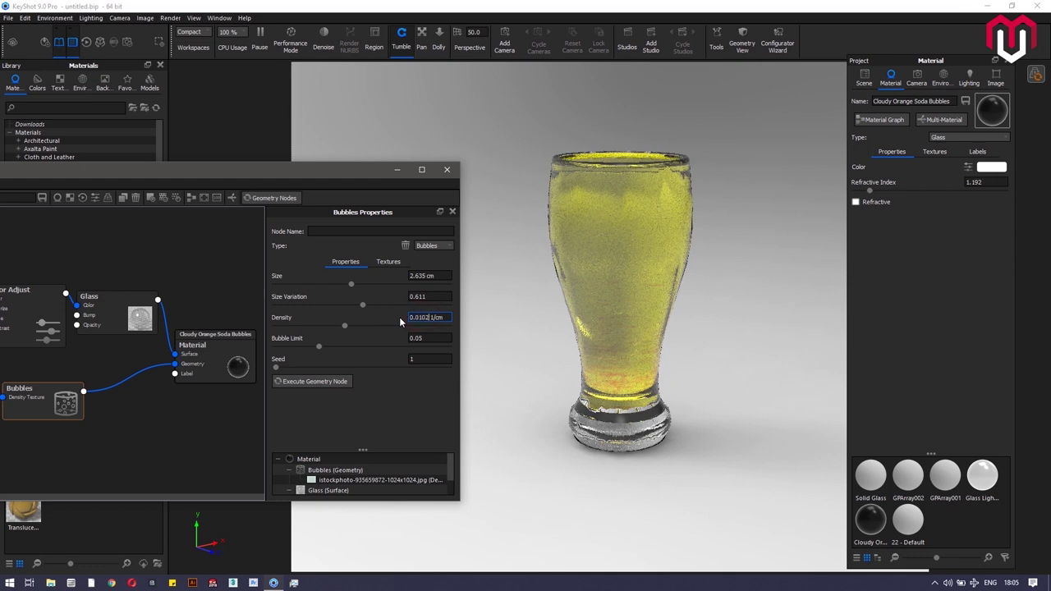
key("Return")
left_click(440, 337)
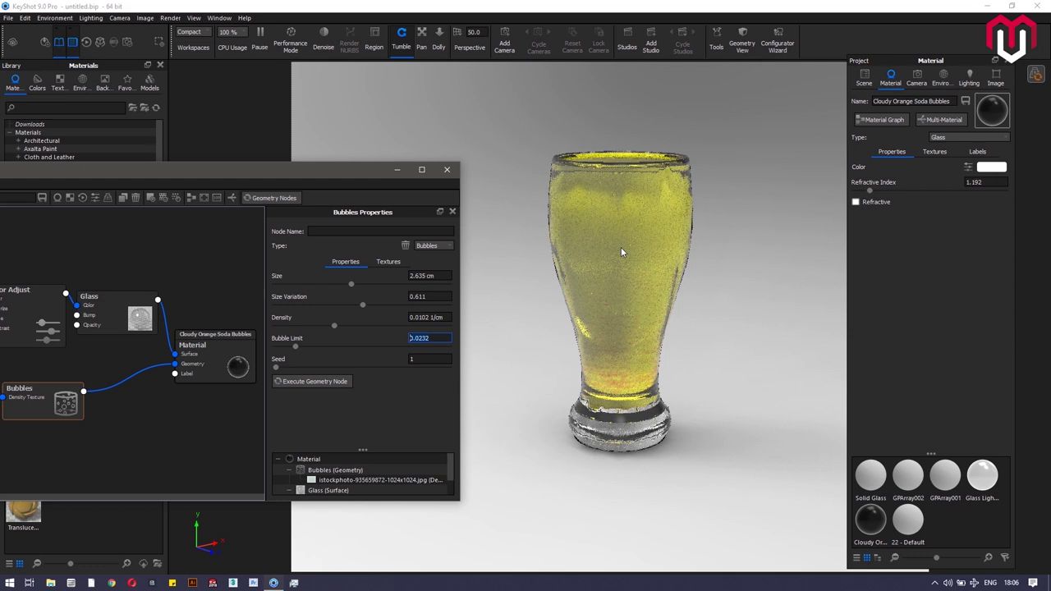
Step: Increase the bubble size to 4.02 cm while checking the liquid in the upper part of the glass
scroll(621, 246, "up", 5)
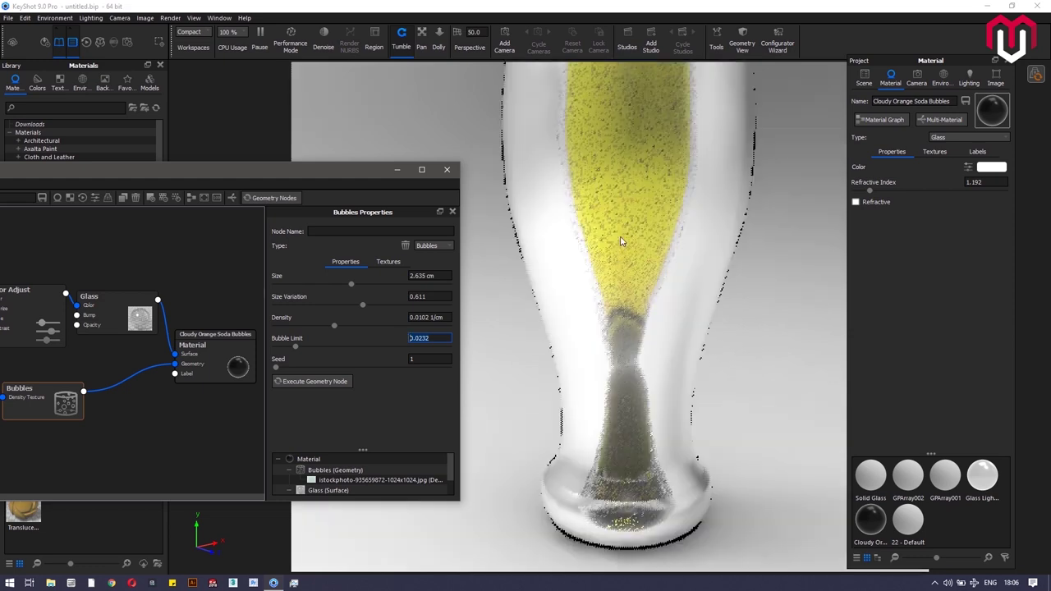
left_click(663, 182)
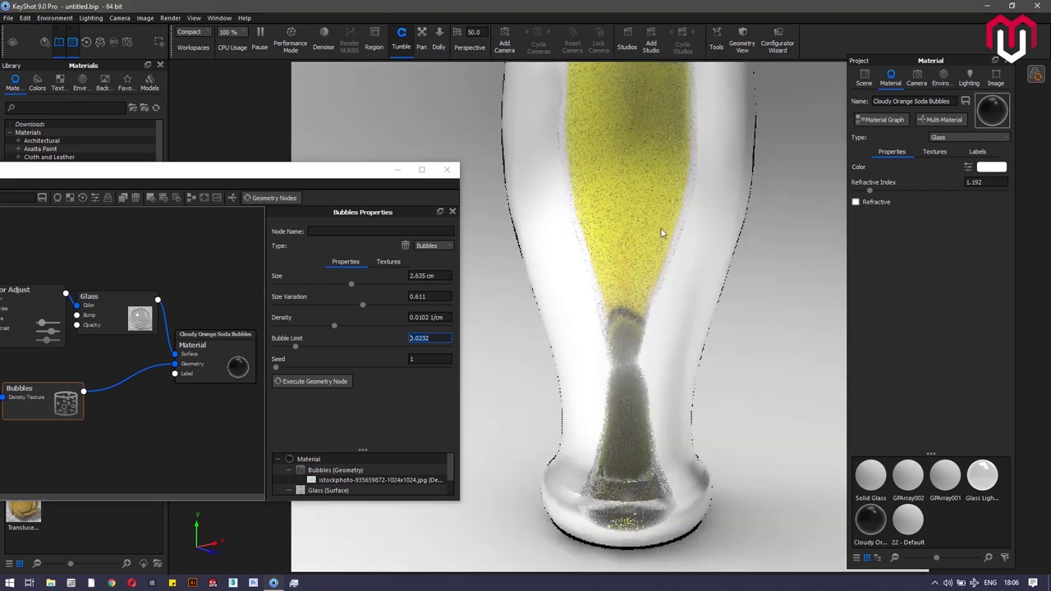
left_click_drag(663, 242, 656, 383)
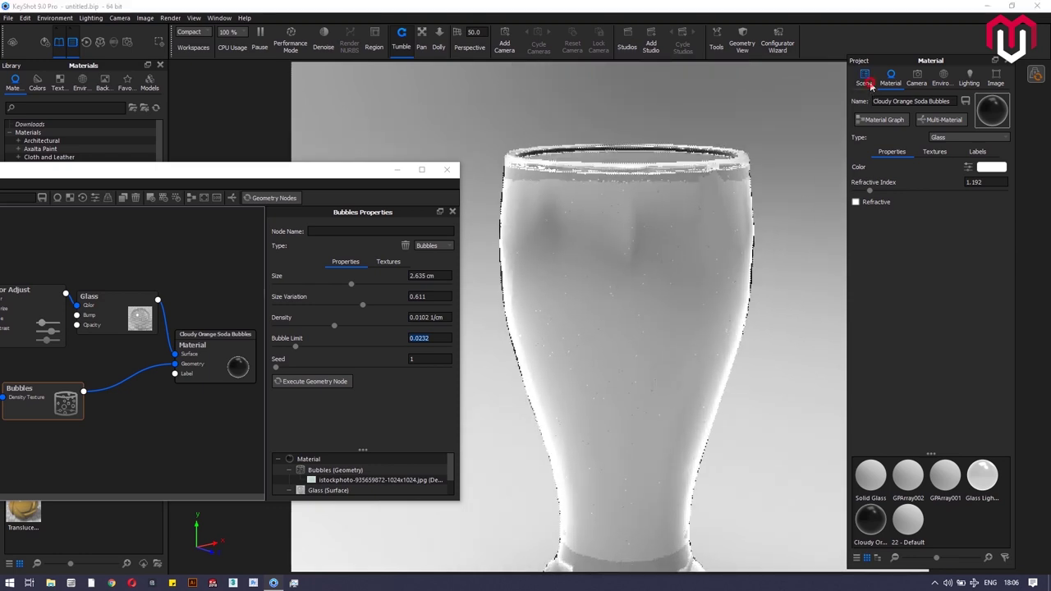
left_click(745, 347)
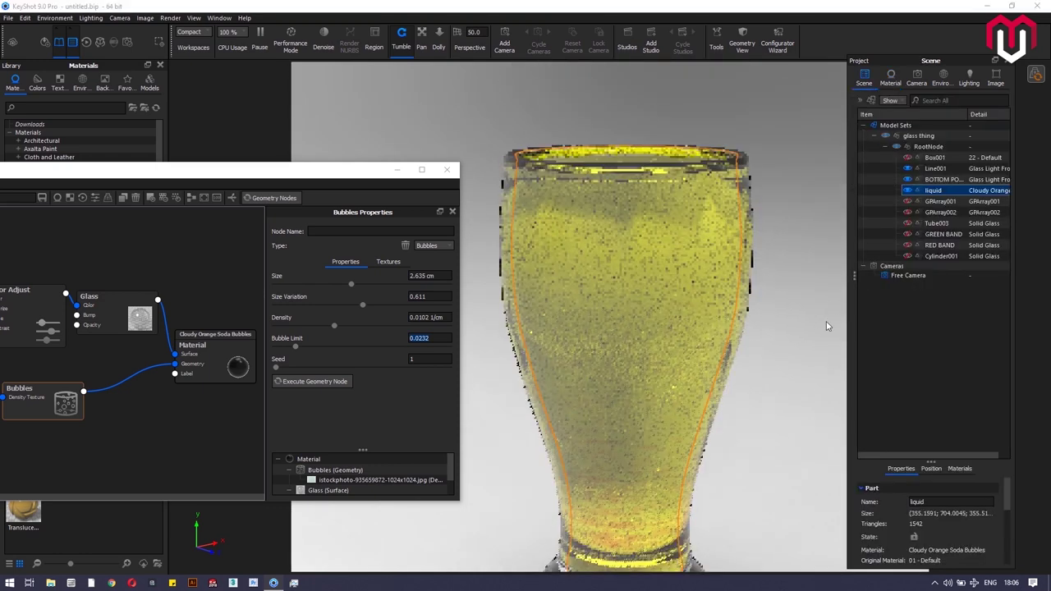
left_click(799, 334)
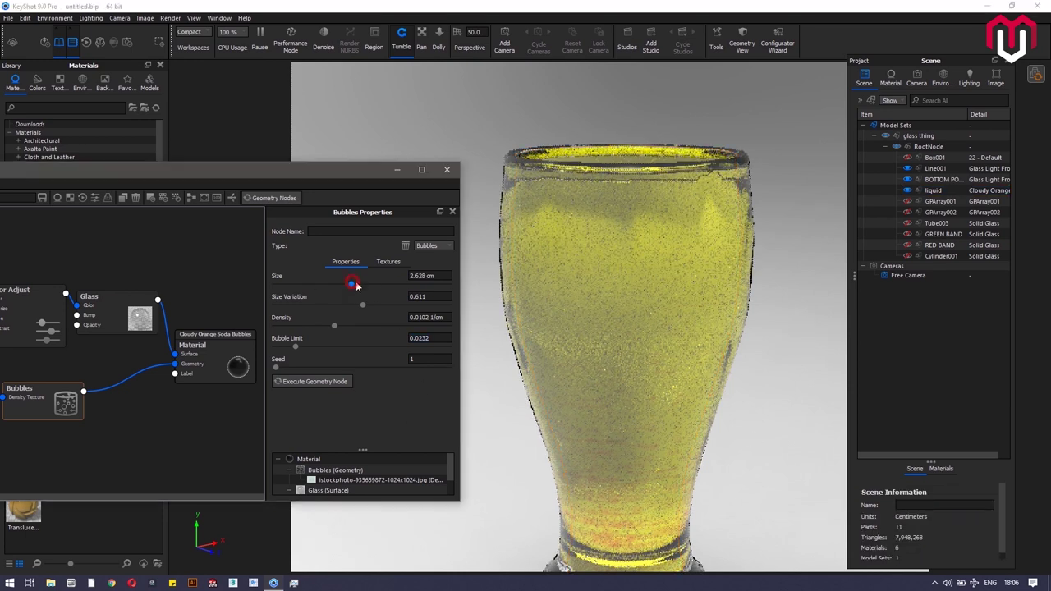
left_click_drag(352, 284, 390, 284)
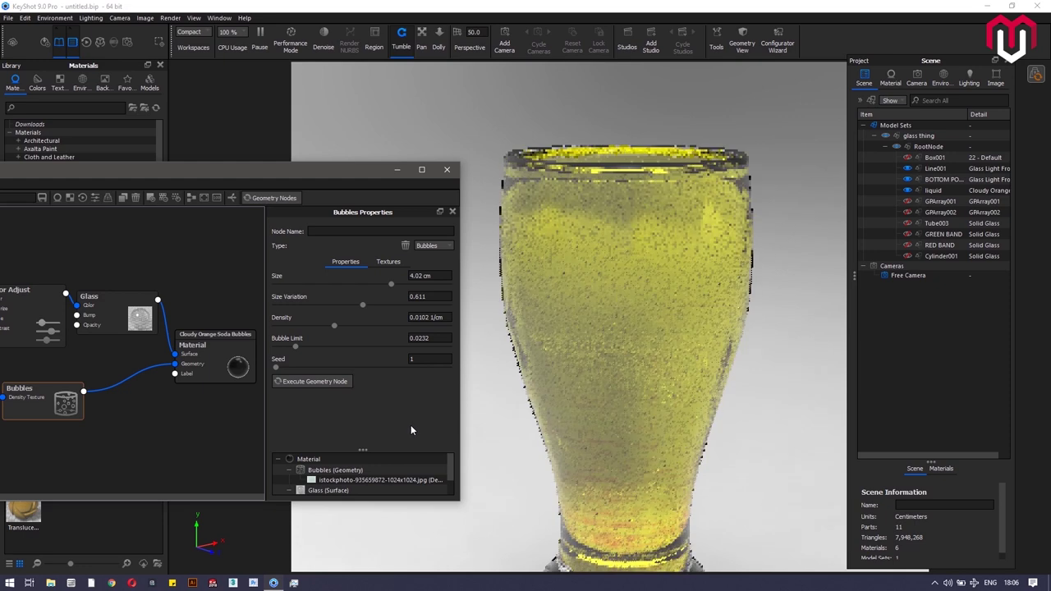
Step: Hide the outer glass part Line001 in the scene so only the liquid's body is rendered
left_click(911, 169)
left_click(908, 168)
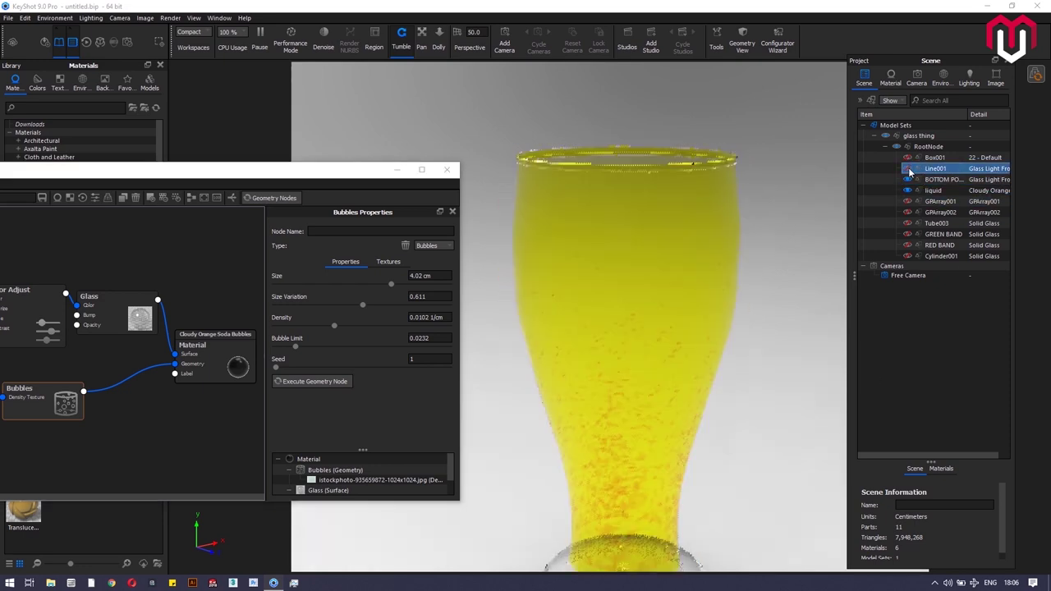
left_click(243, 542)
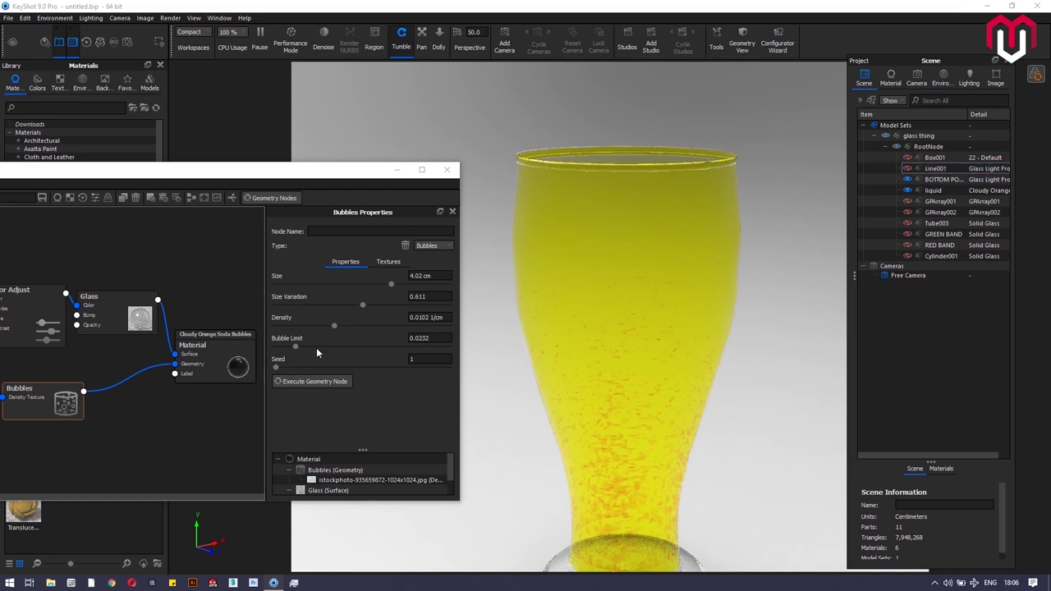
Step: Raise the bubble limit to 0.0622 and adjust the bubble density
left_click_drag(298, 352, 329, 351)
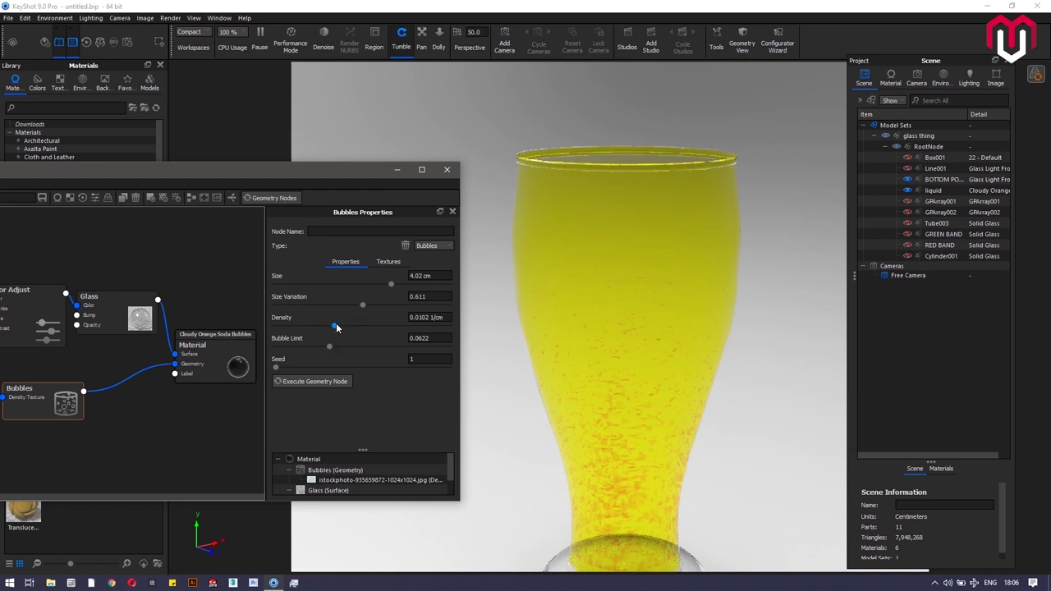
left_click_drag(336, 326, 361, 326)
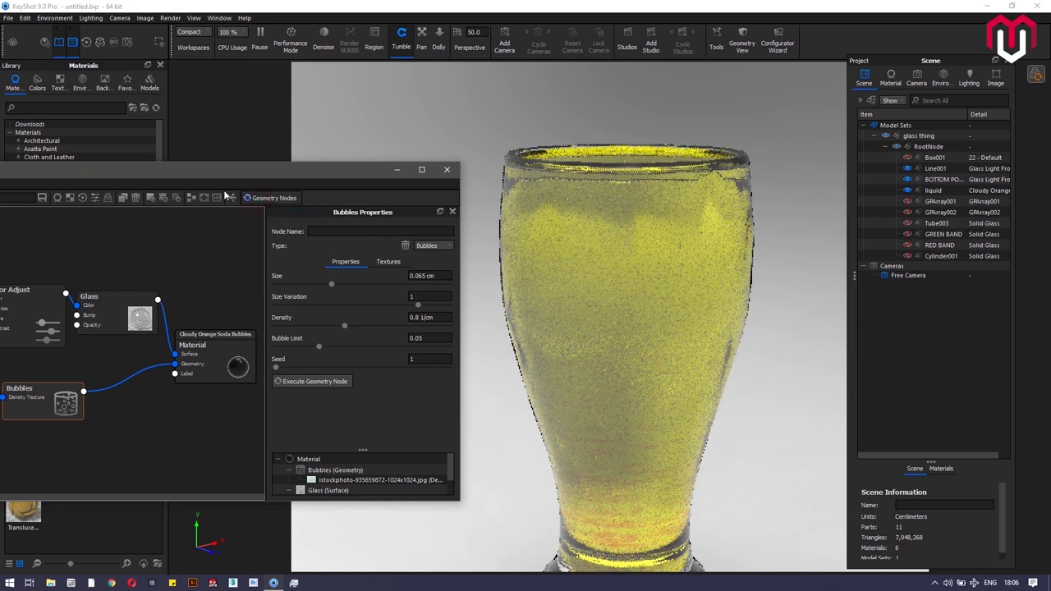
Step: Execute the material's geometry nodes and hide the outer glass part Line001 in the scene
left_click(275, 199)
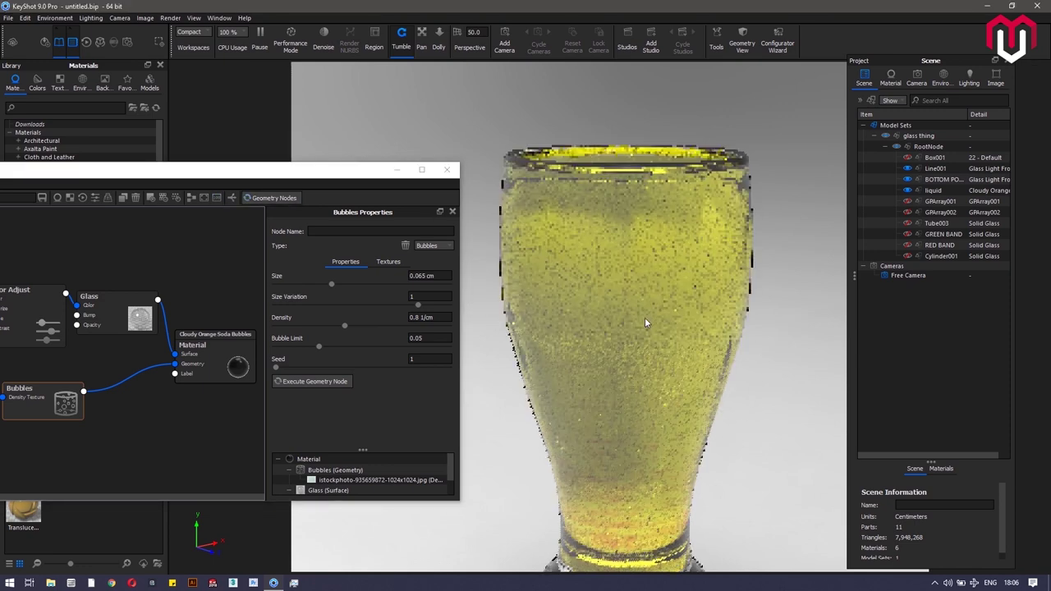
left_click(906, 179)
left_click(909, 169)
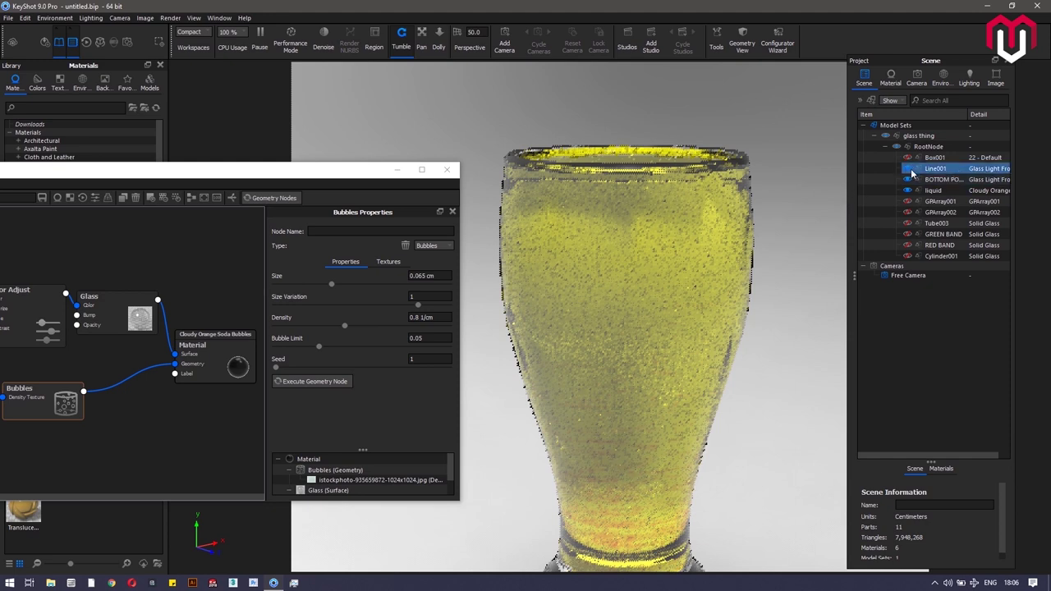
left_click(907, 170)
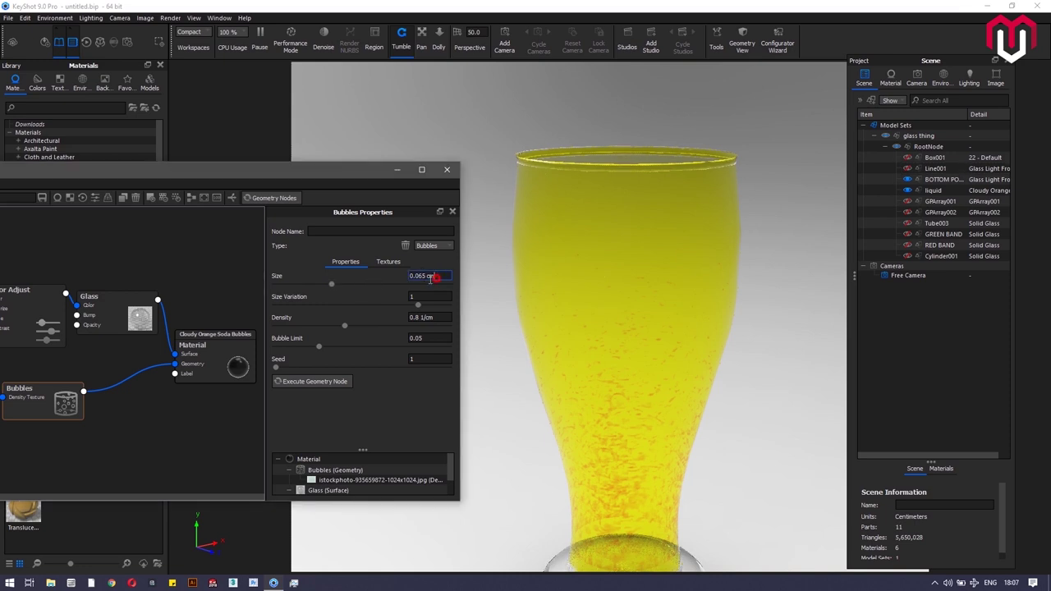
Step: Set the bubble size to 2.635 cm and size variation to 0.887, and execute the geometry nodes
double_click(427, 276)
type("2")
left_click_drag(419, 307, 401, 306)
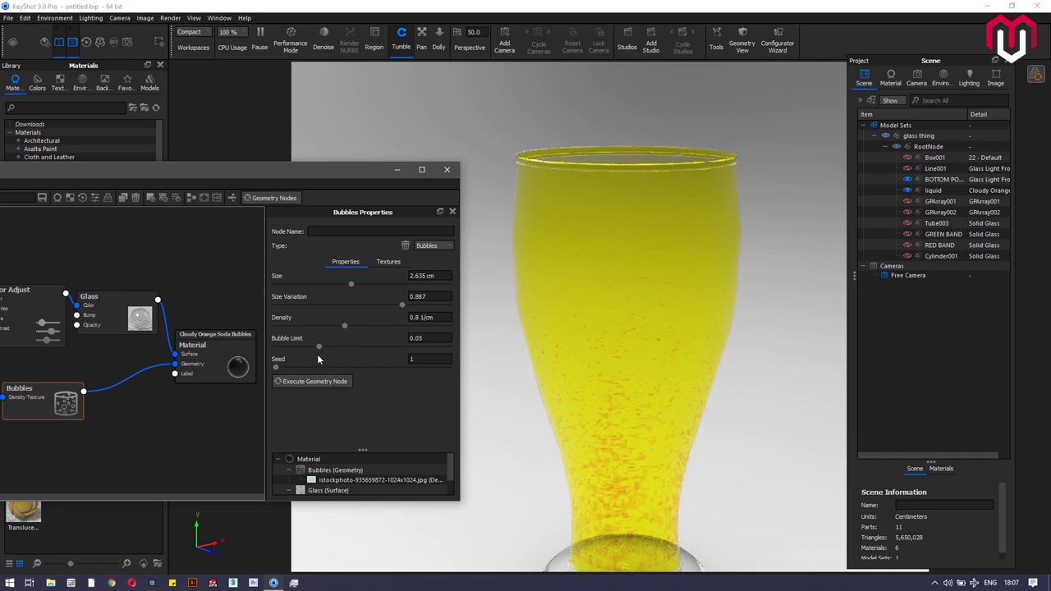
left_click(289, 382)
left_click(275, 201)
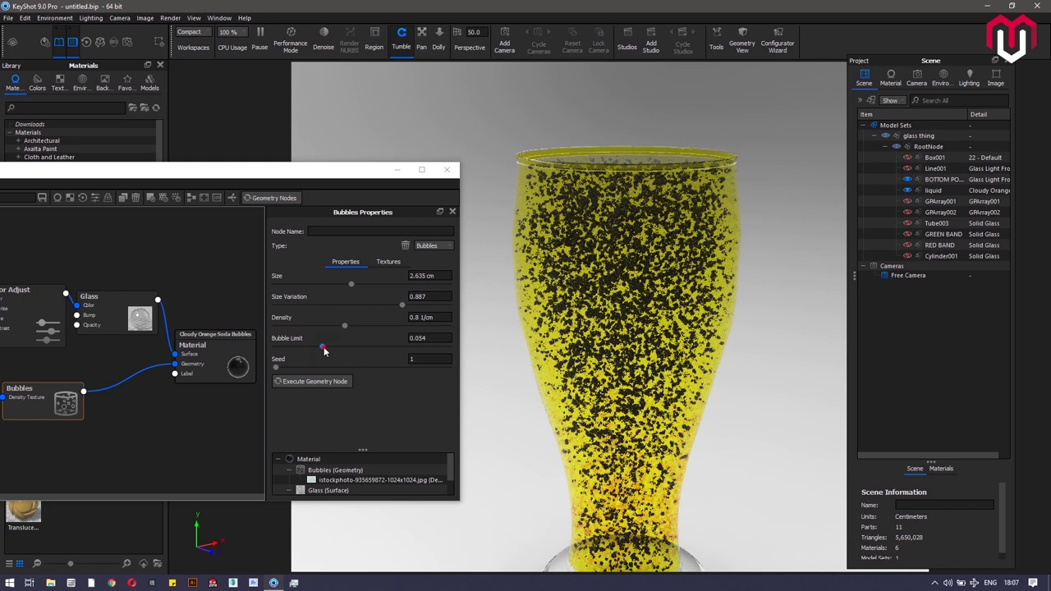
Step: Lower the bubble limit to 0.0242 and the bubble density to 0.19 1/cm
left_click_drag(321, 347, 298, 351)
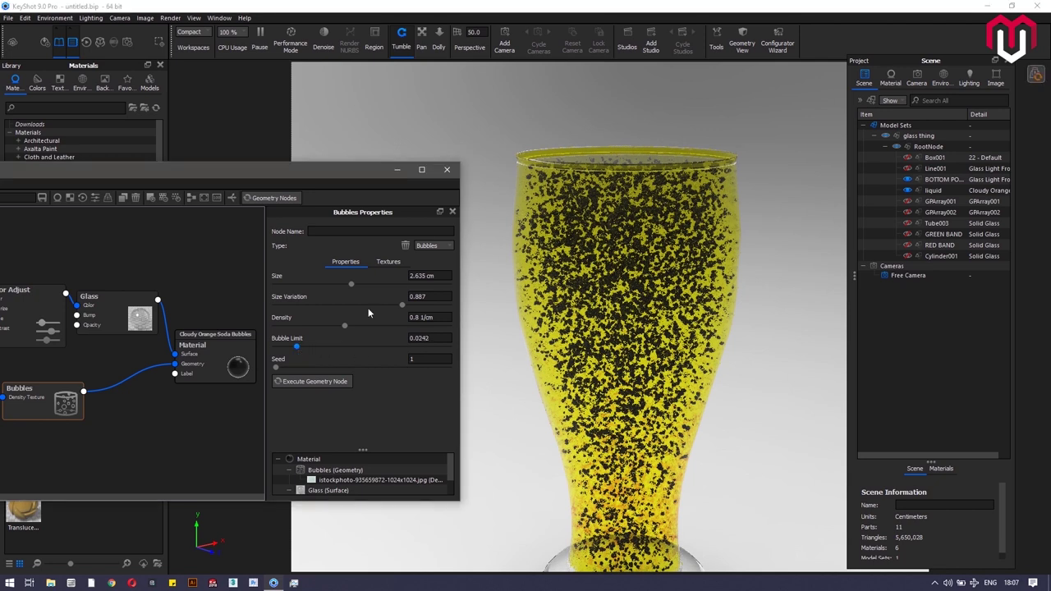
left_click(344, 326)
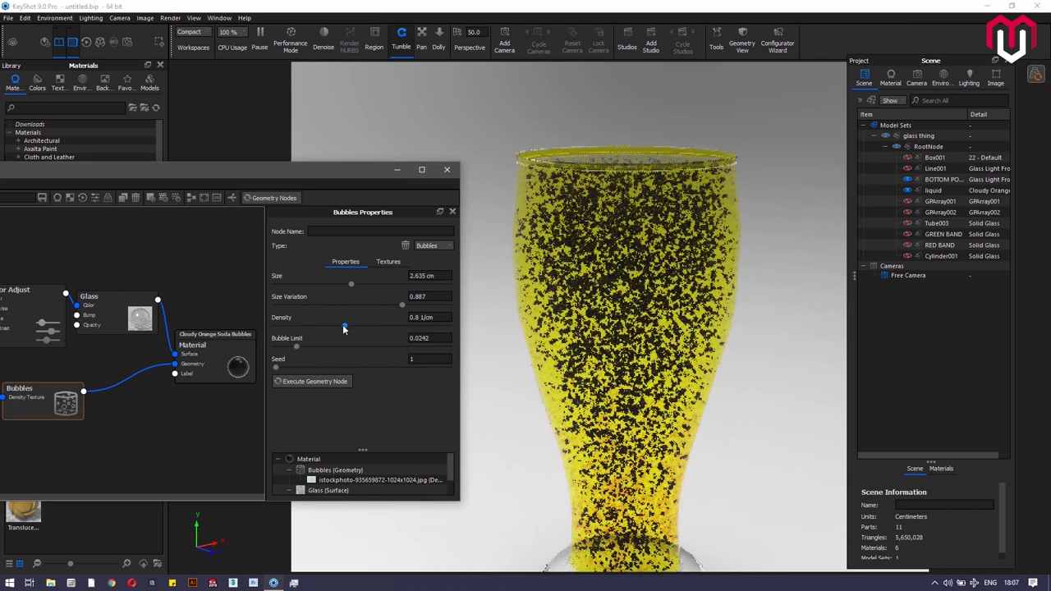
left_click_drag(344, 327, 293, 330)
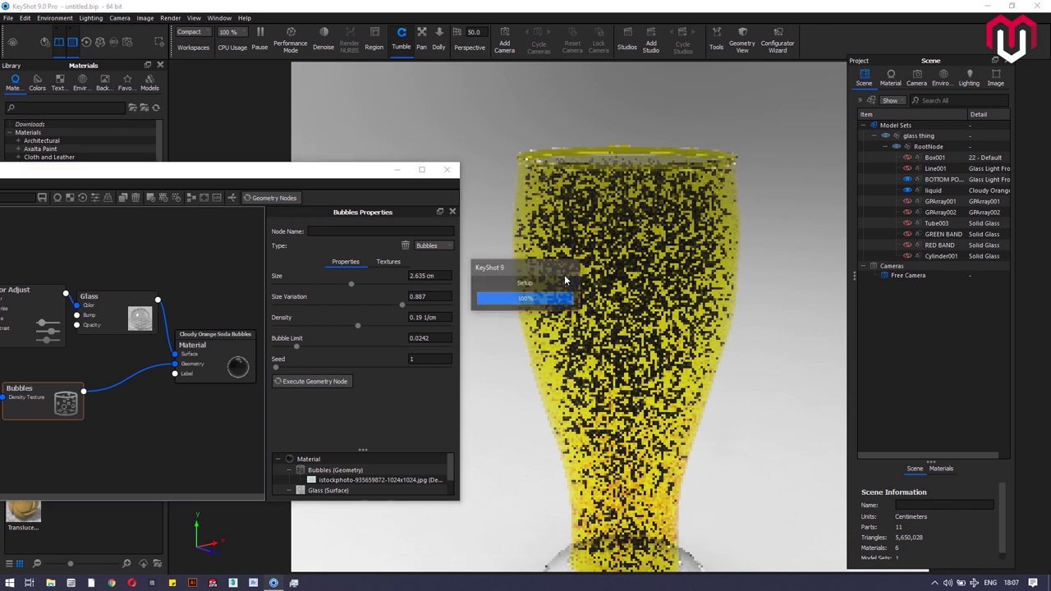
left_click(902, 179)
left_click(906, 179)
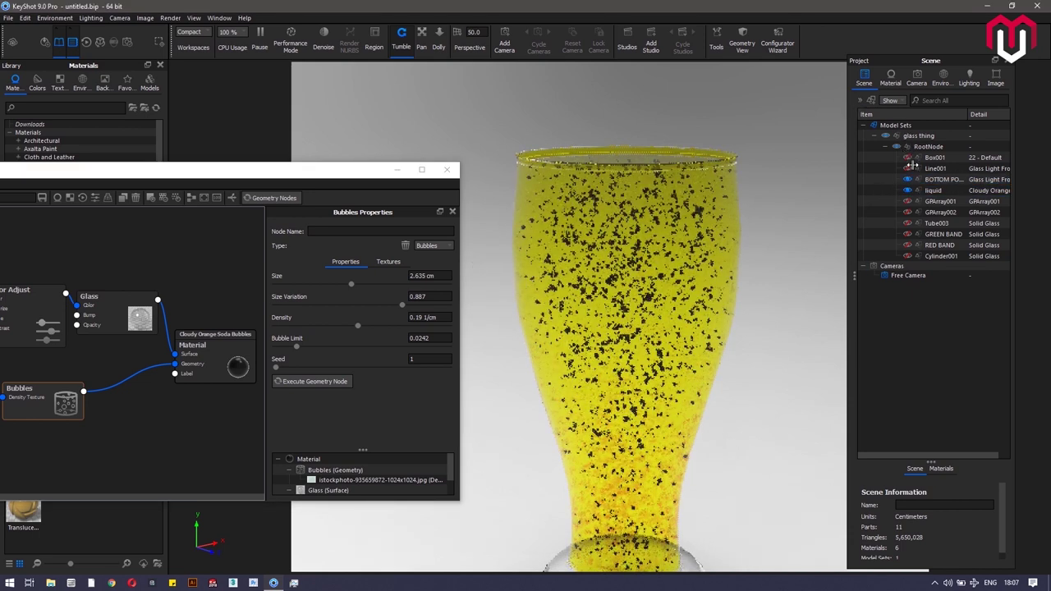
left_click(909, 168)
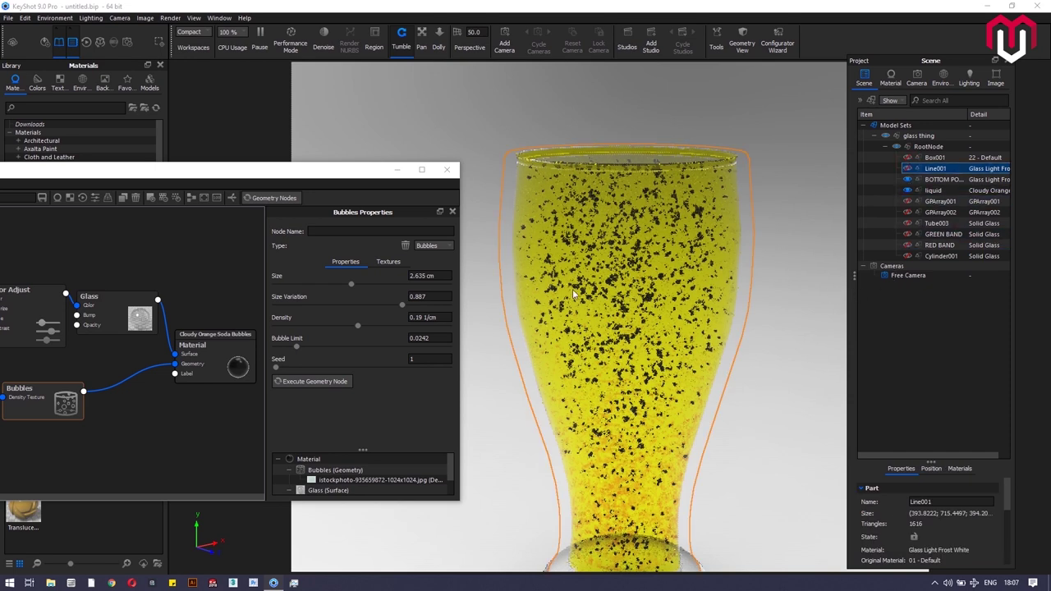
Step: Set the bubble density to 0.019 1/cm and execute the geometry nodes
left_click(68, 397)
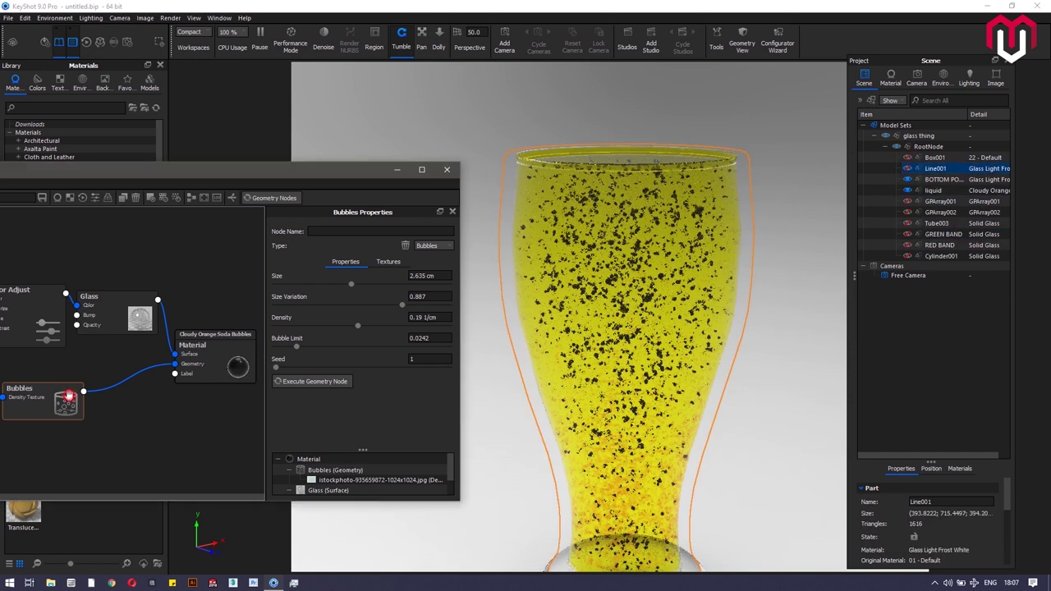
key("c")
left_click(414, 318)
type("0")
key("Return")
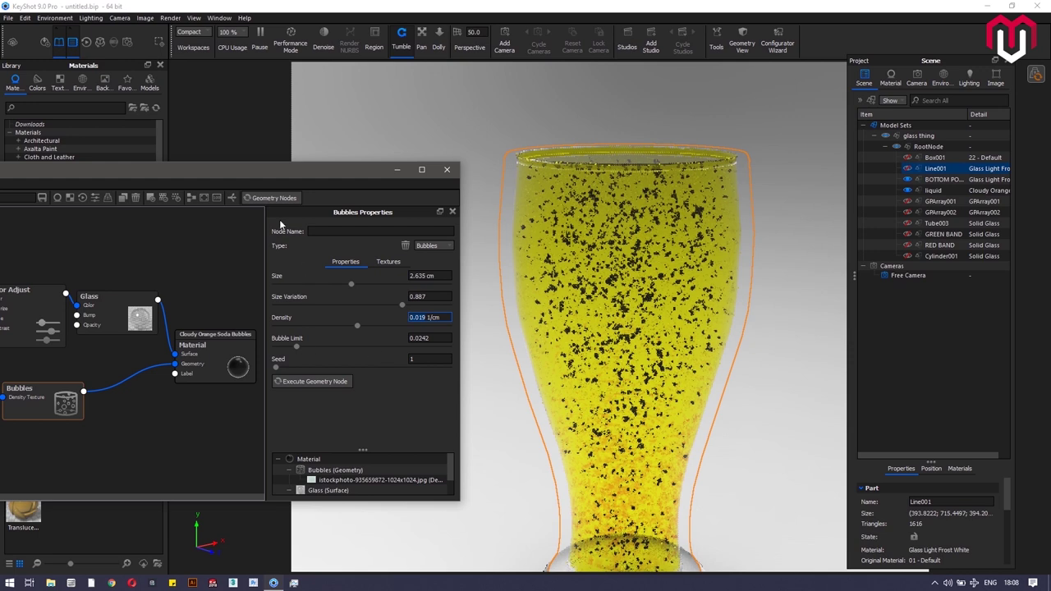
left_click(275, 198)
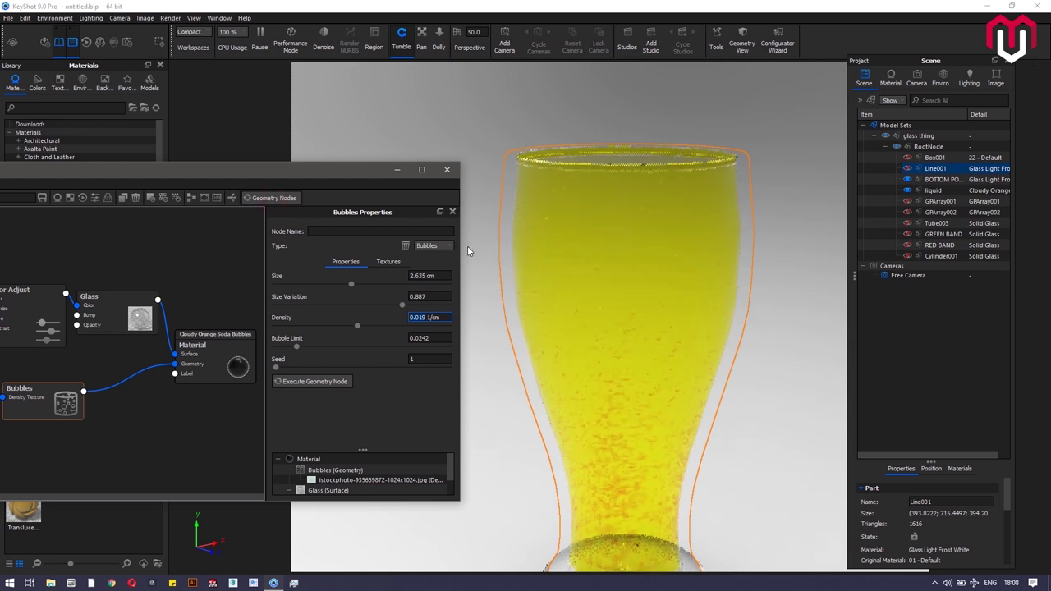
Step: Toggle the outer glass part Line001 to compare the bubbles, leave it shown, and close the material graph
left_click(725, 223)
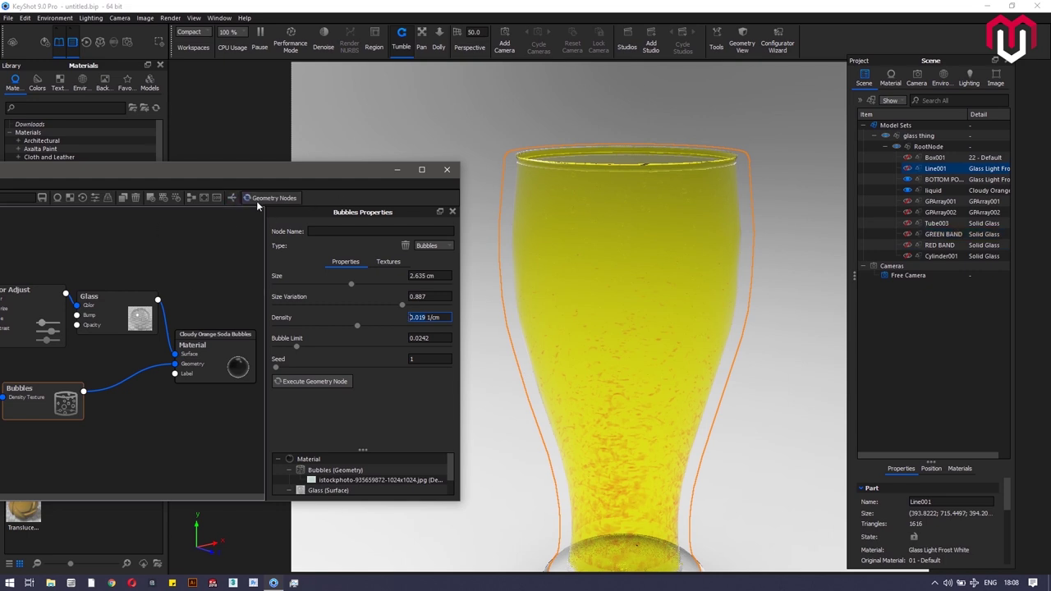
left_click(907, 169)
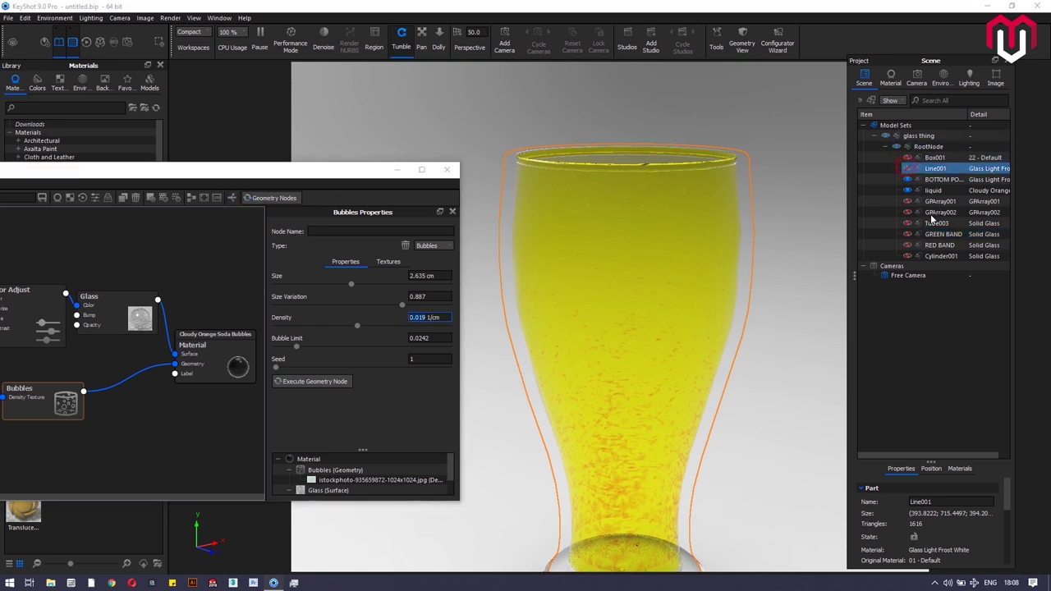
left_click(952, 353)
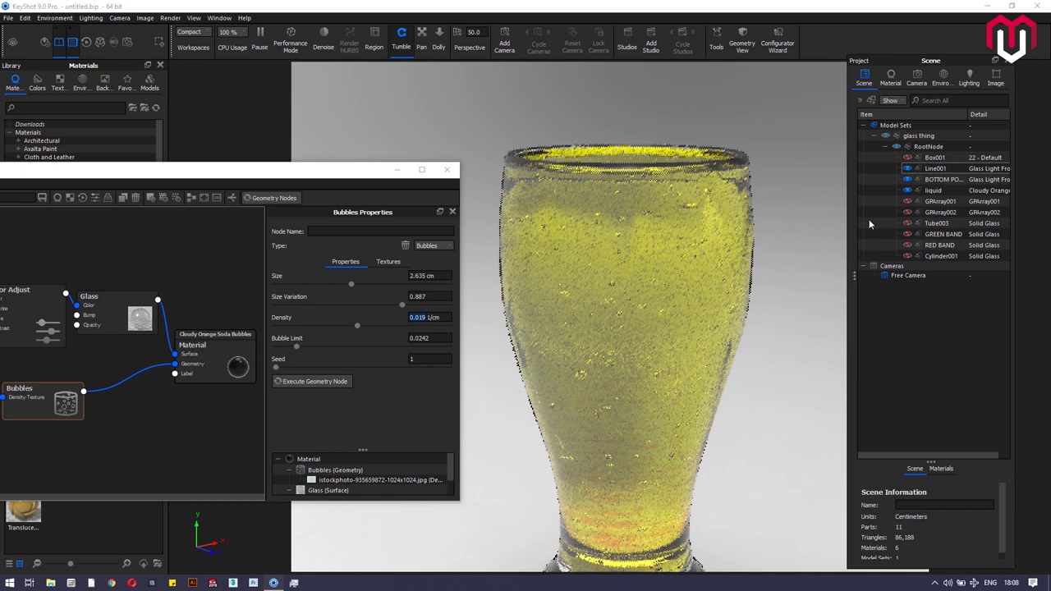
left_click(934, 168)
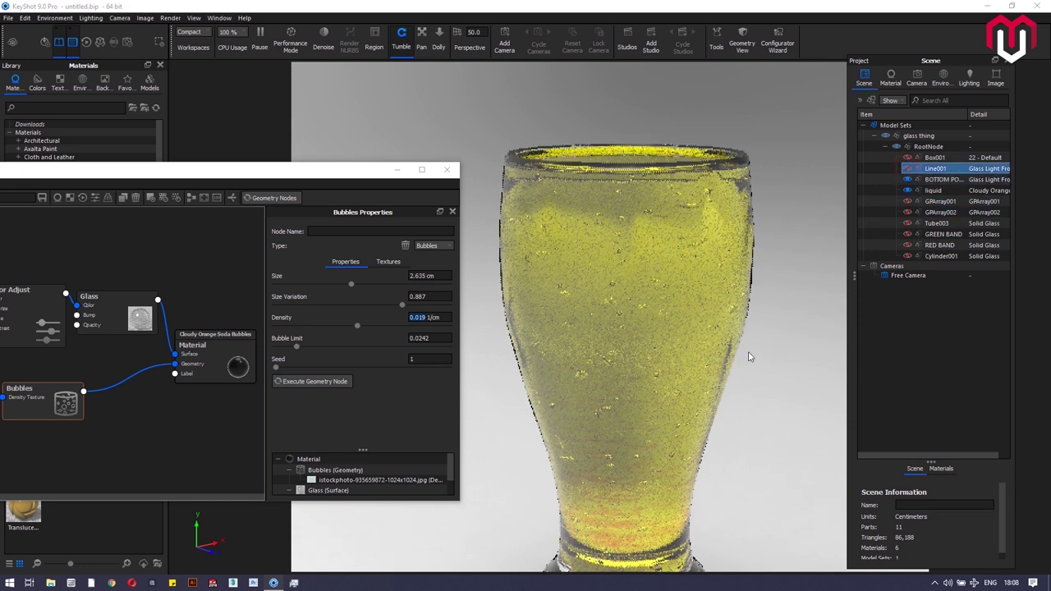
left_click(838, 434)
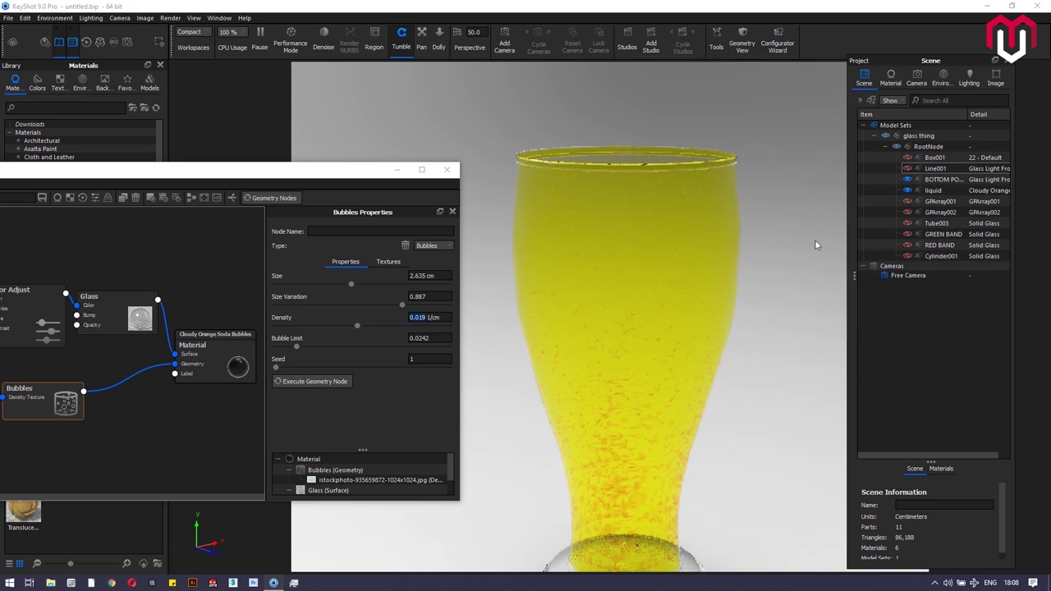
left_click(907, 168)
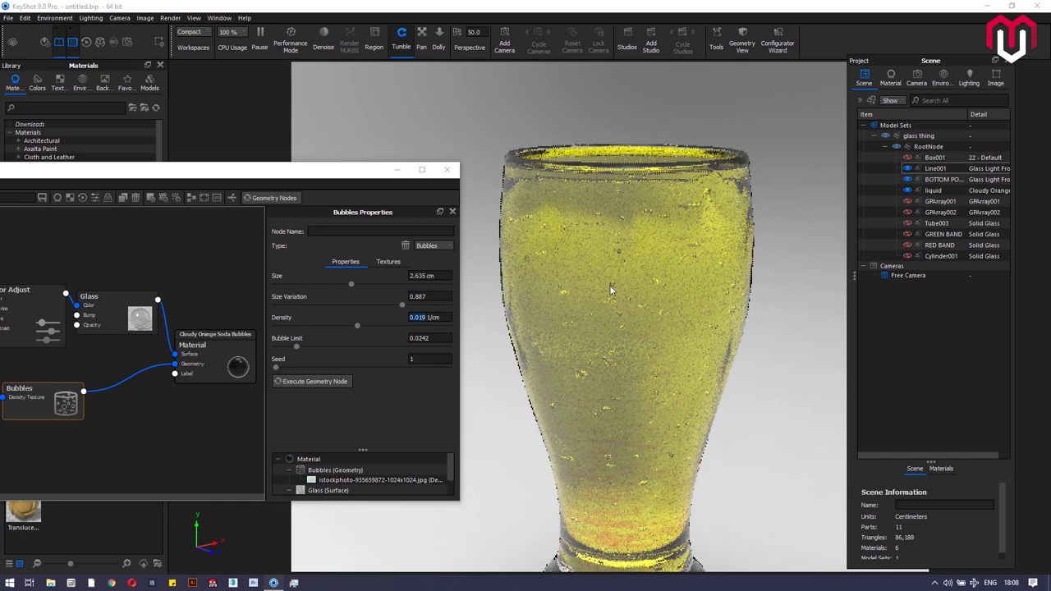
left_click(354, 169)
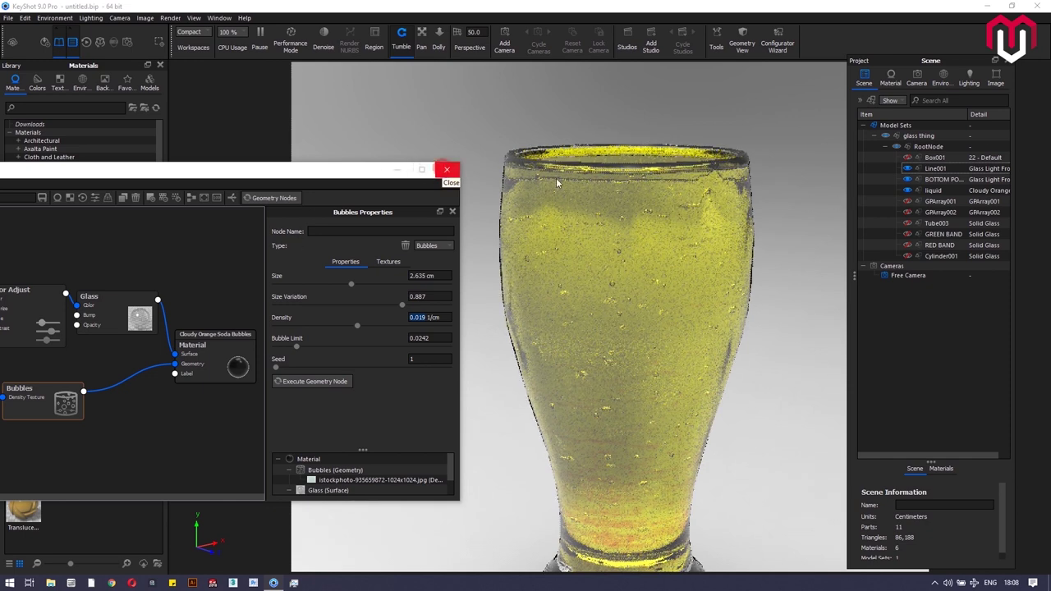
left_click(446, 169)
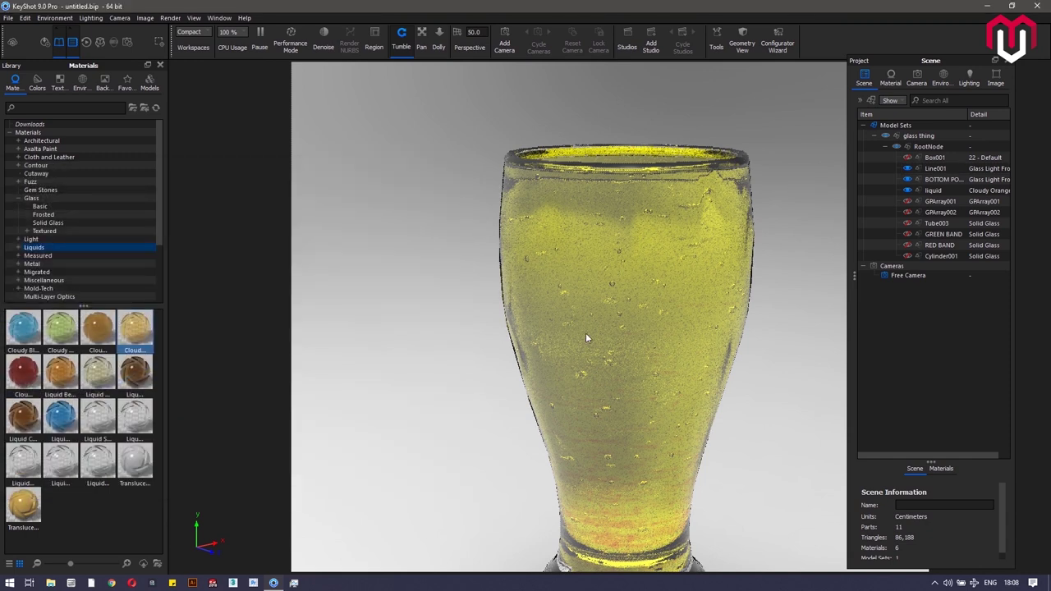
Step: Inspect the bubbles up close, and hide the liquid, the glass bottom part and the outer glass Line001 in the scene
scroll(632, 325, "up", 5)
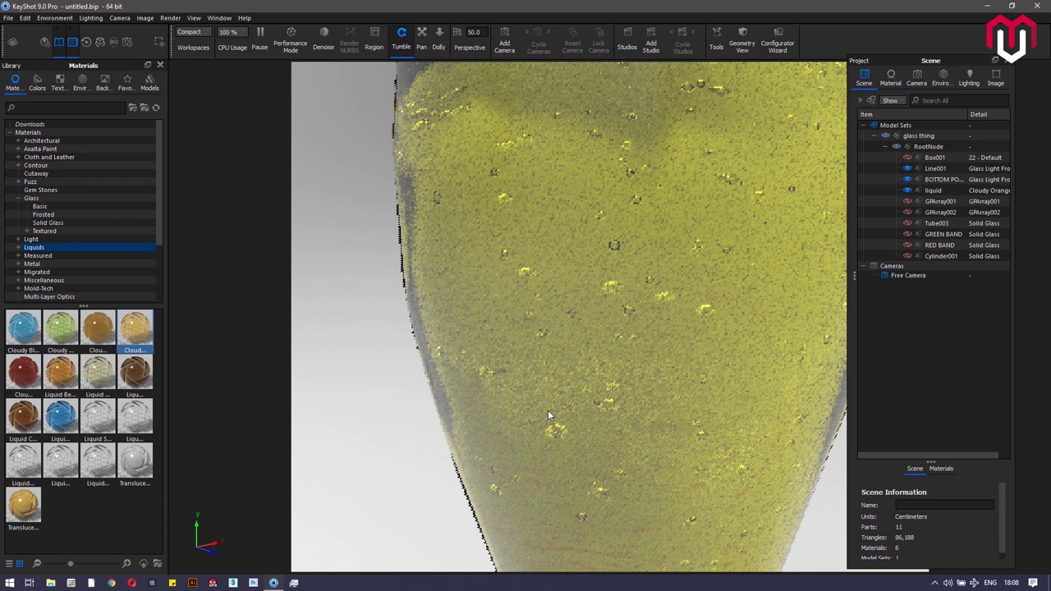
scroll(590, 336, "down", 5)
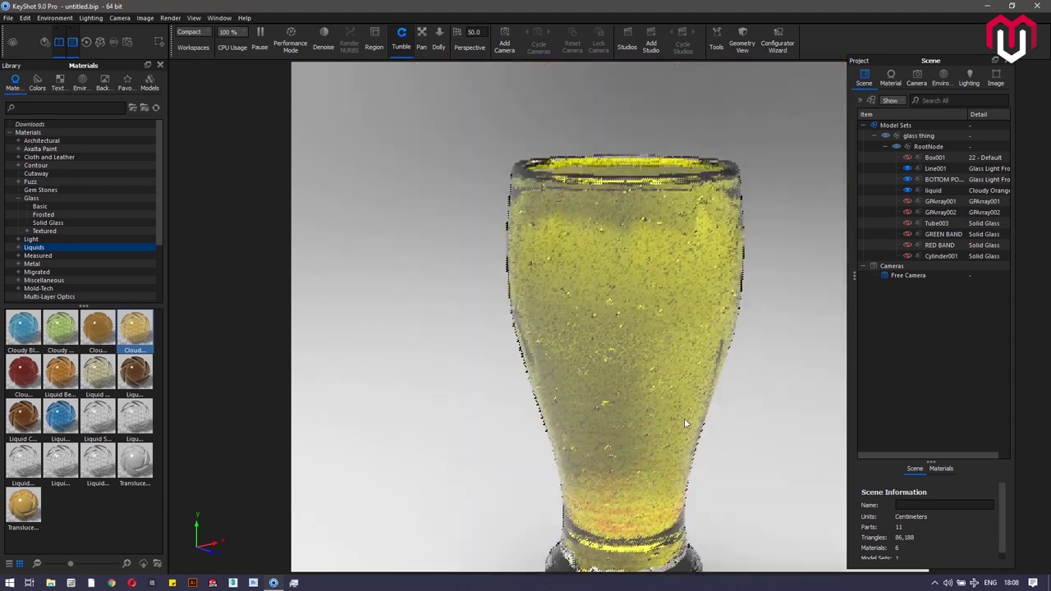
middle_click_drag(590, 368, 360, 273)
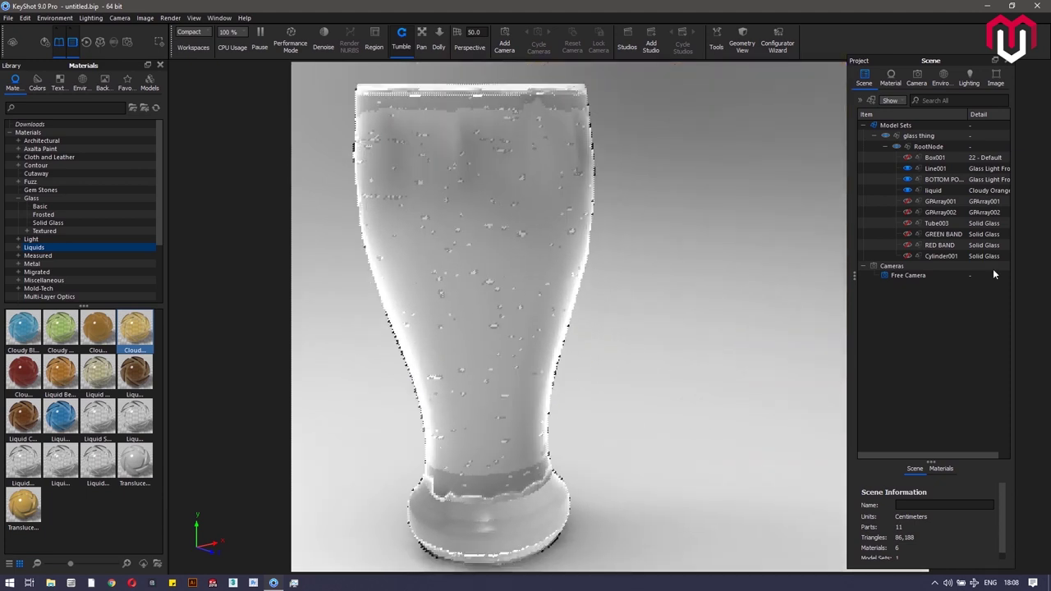
left_click(910, 191)
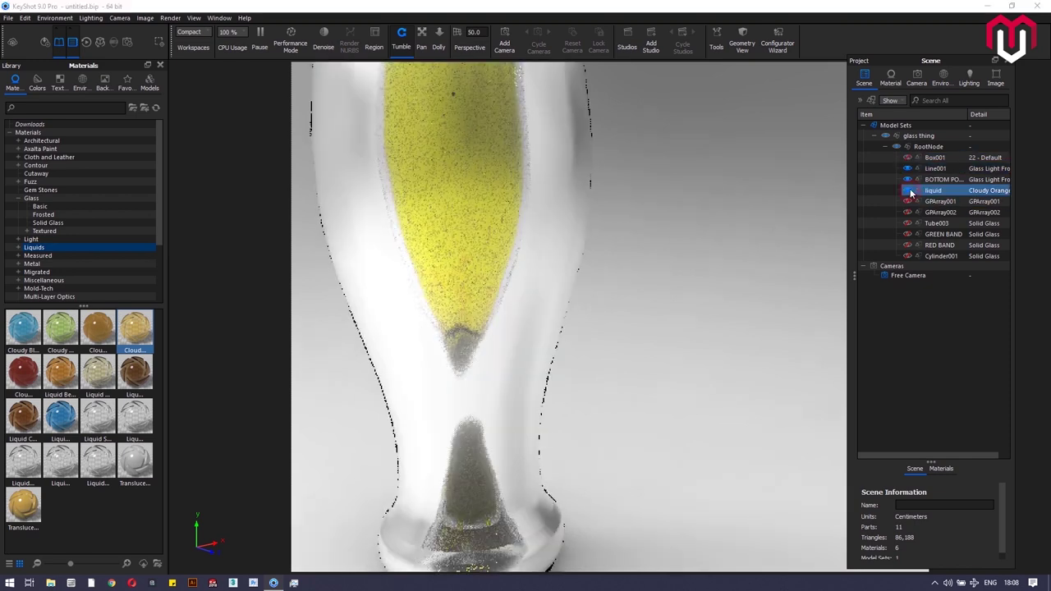
left_click(920, 168)
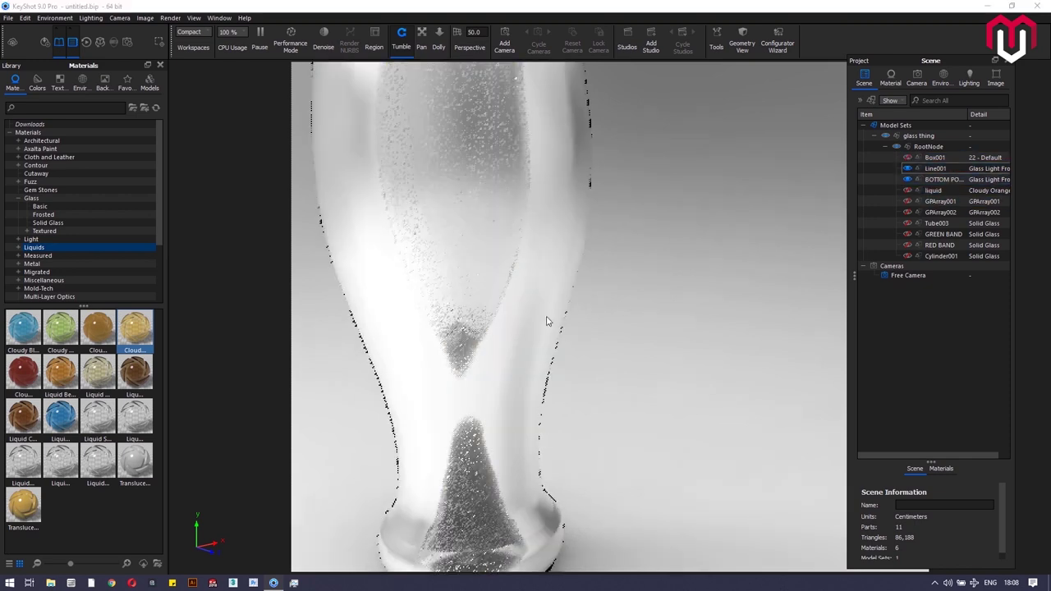
scroll(546, 322, "up", 3)
scroll(547, 322, "down", 6)
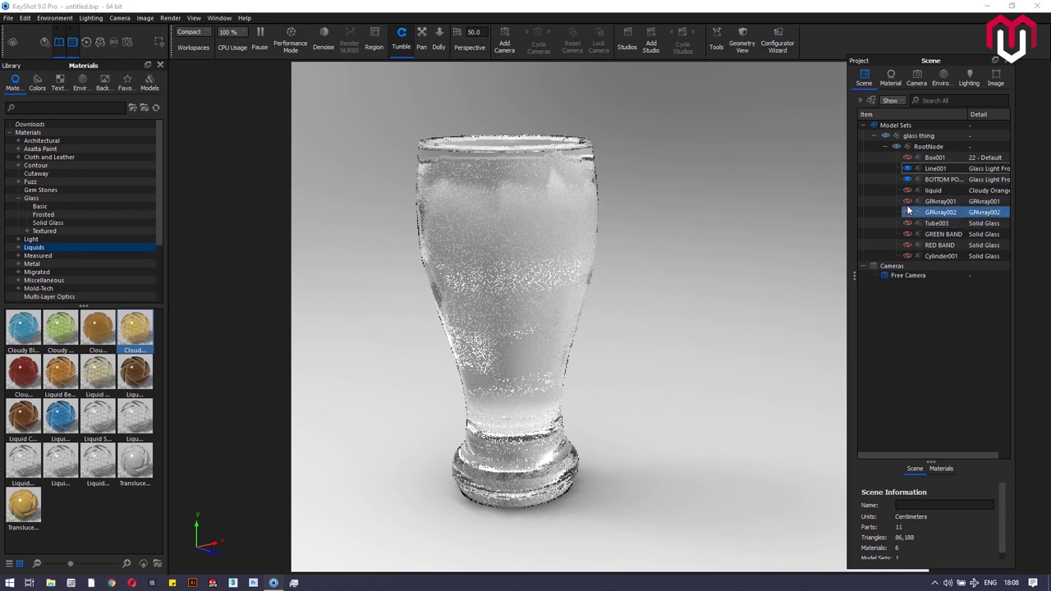
left_click(908, 180)
left_click(908, 169)
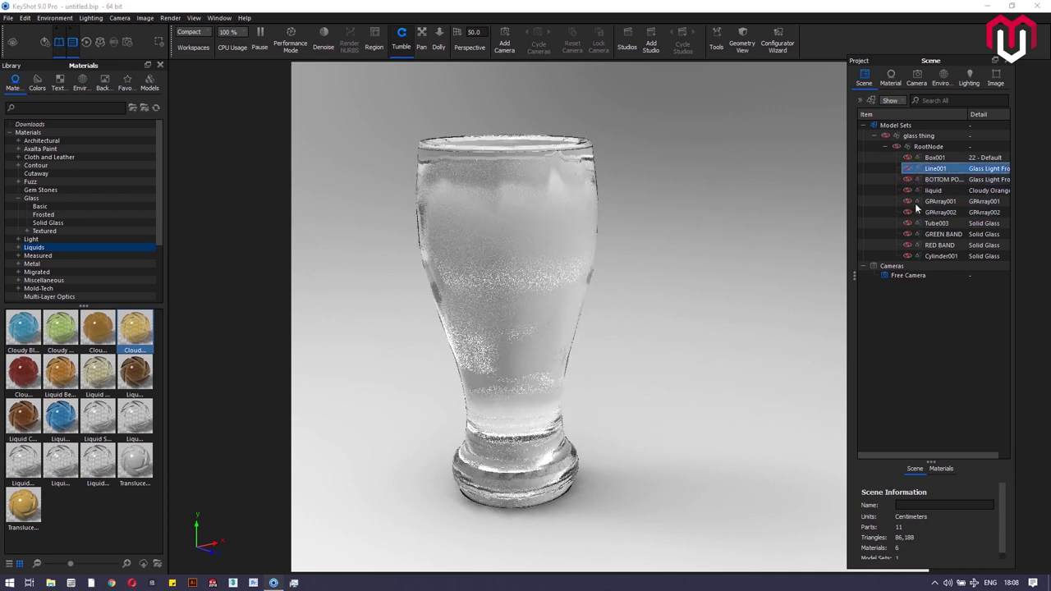
Step: Show the water droplet parts GPArray001 and GPArray002 in the scene
left_click(909, 205)
left_click(912, 214)
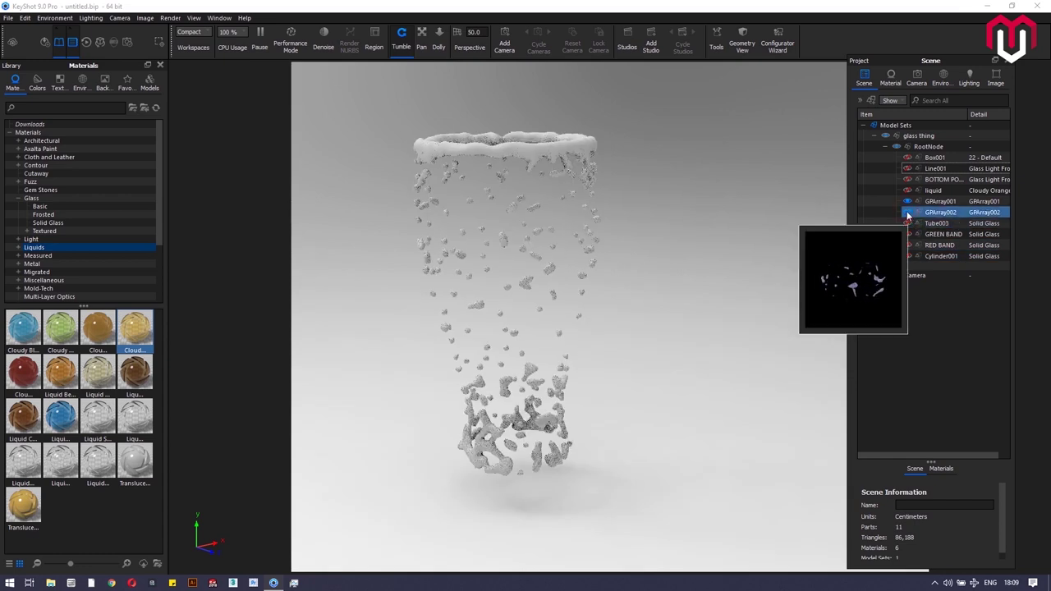
left_click(907, 212)
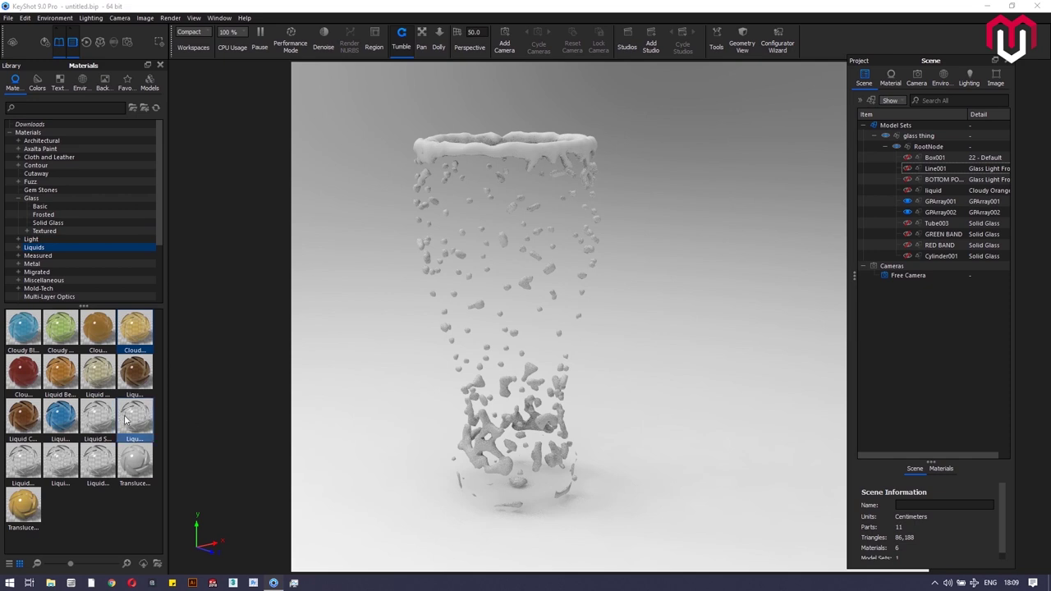
Step: Apply the Liquid Water library material to the droplet part GPArray001
left_click_drag(123, 417, 939, 202)
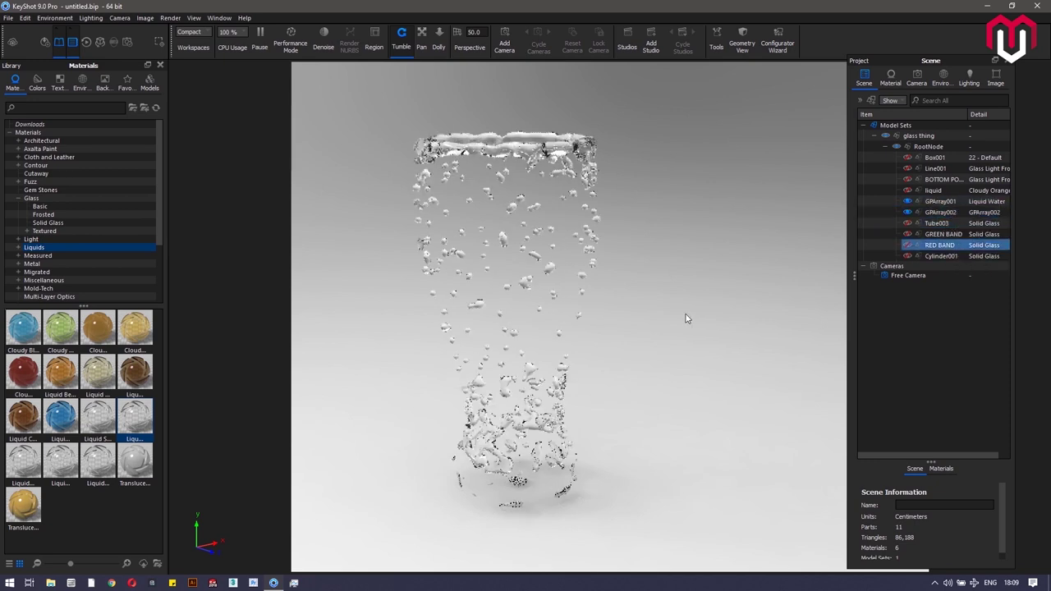
left_click(946, 202)
left_click(962, 212)
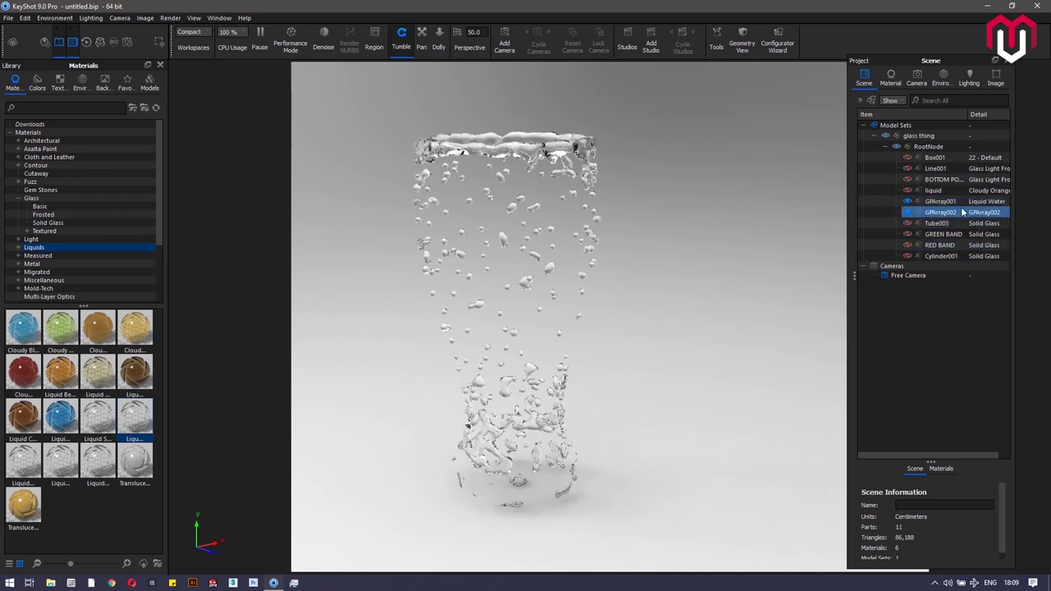
left_click(977, 202)
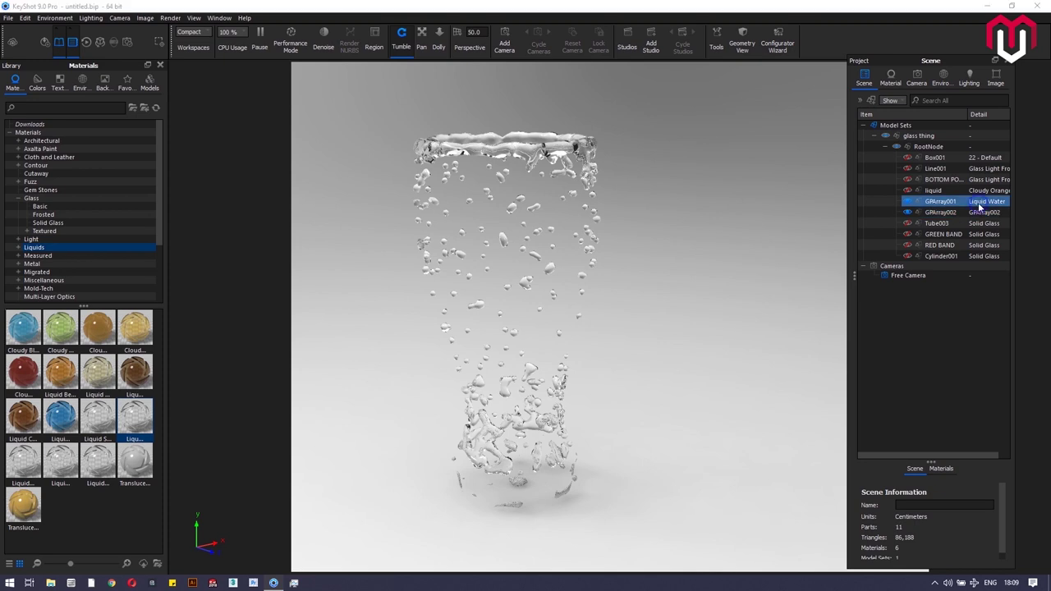
right_click(978, 204)
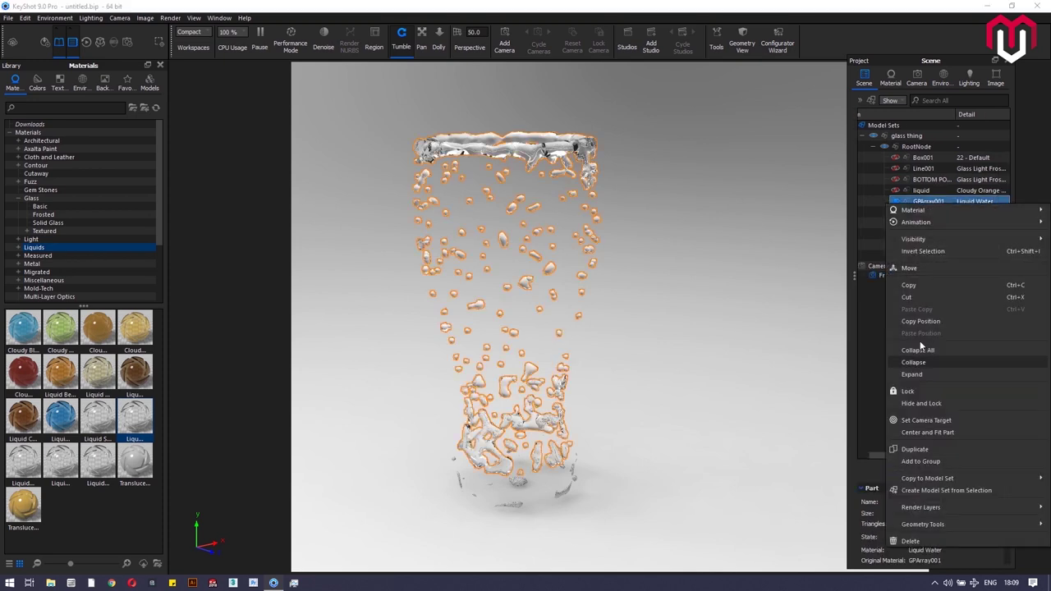
left_click(912, 285)
left_click(965, 213)
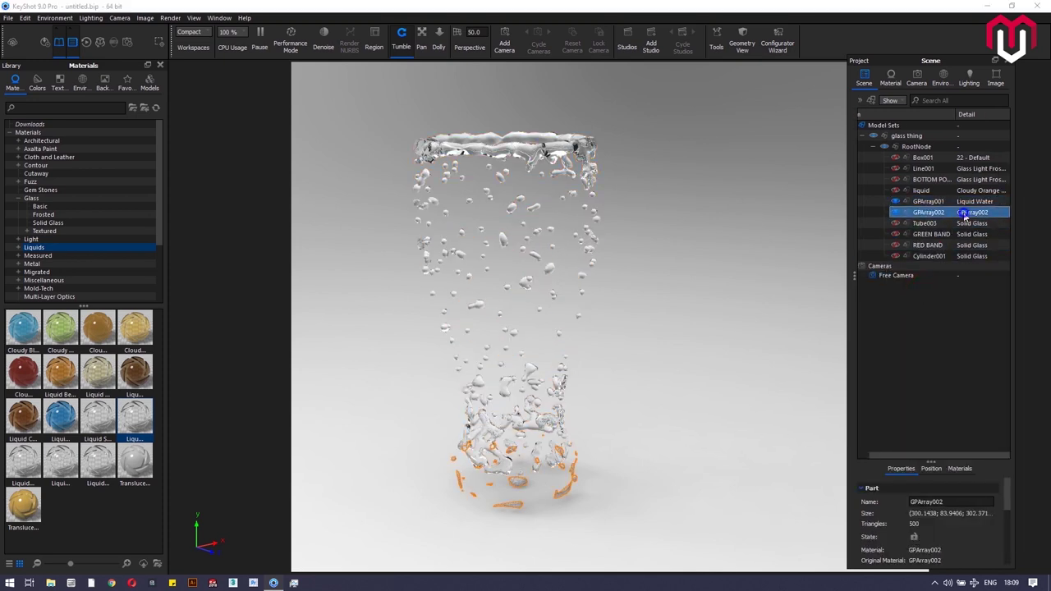
right_click(927, 212)
mouse_move(911, 220)
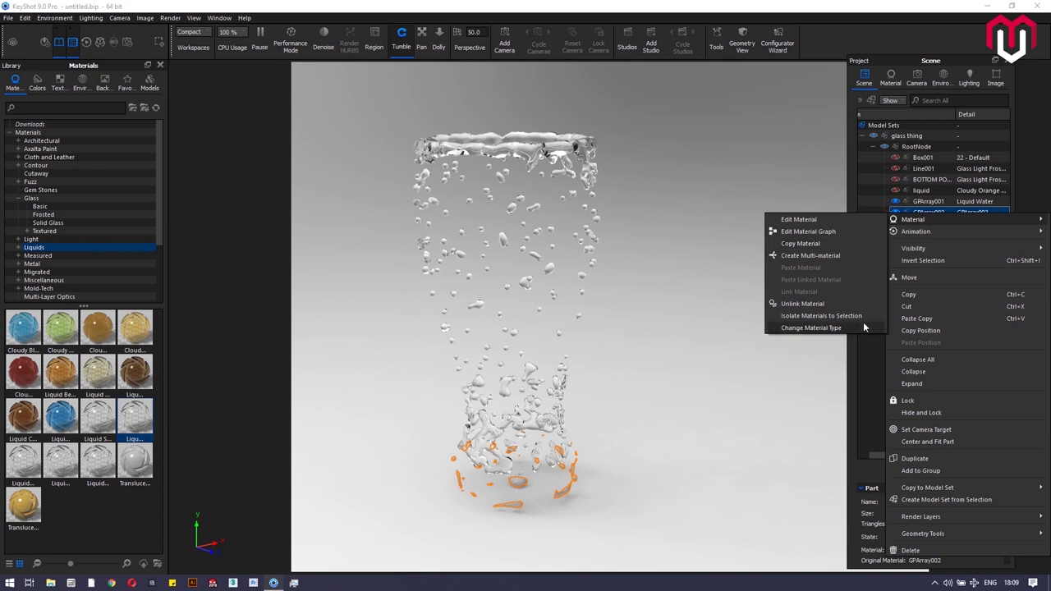
left_click(869, 349)
right_click(947, 210)
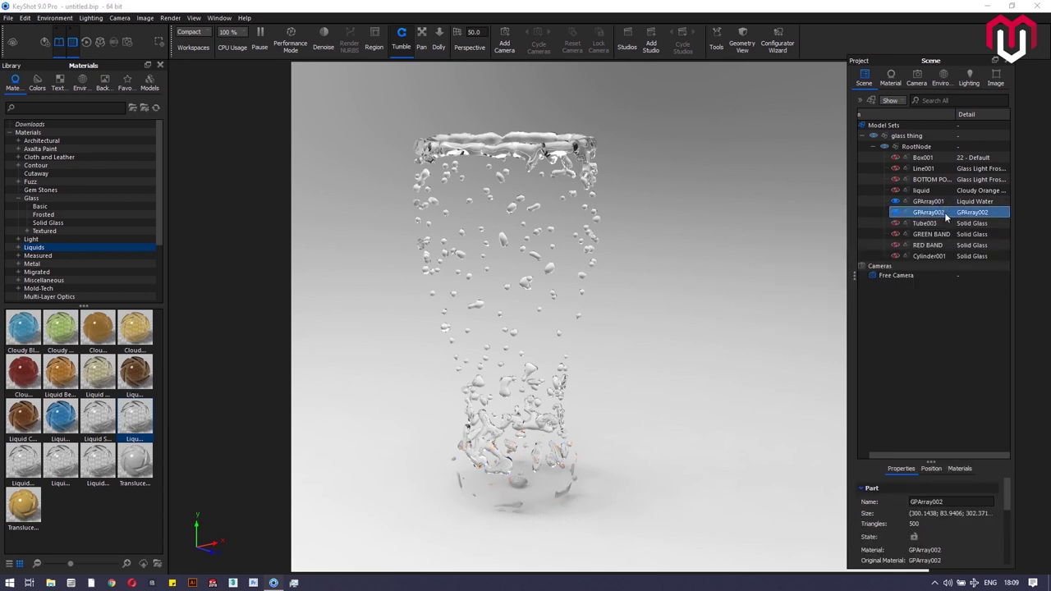
right_click(948, 213)
mouse_move(897, 218)
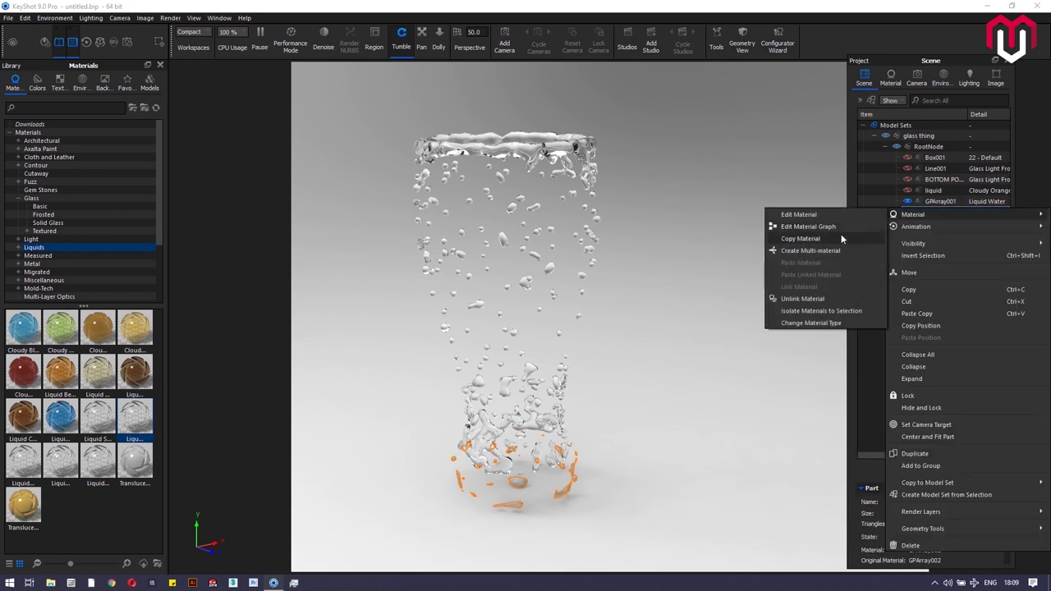
left_click(863, 297)
Step: Apply the Liquid Water library material to the droplet part GPArray002
left_click(962, 212)
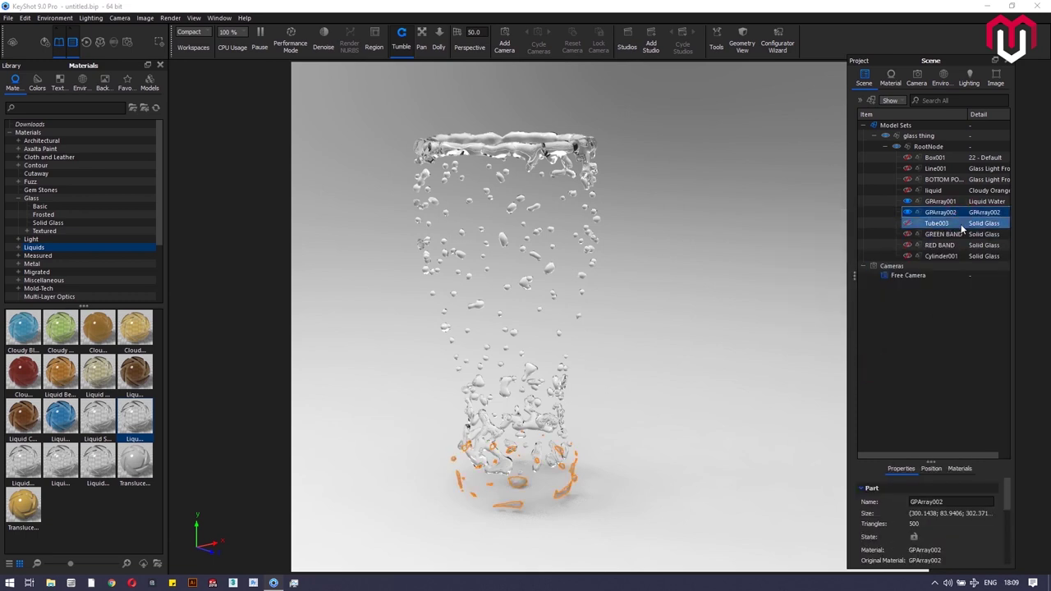
left_click_drag(148, 414, 1001, 207)
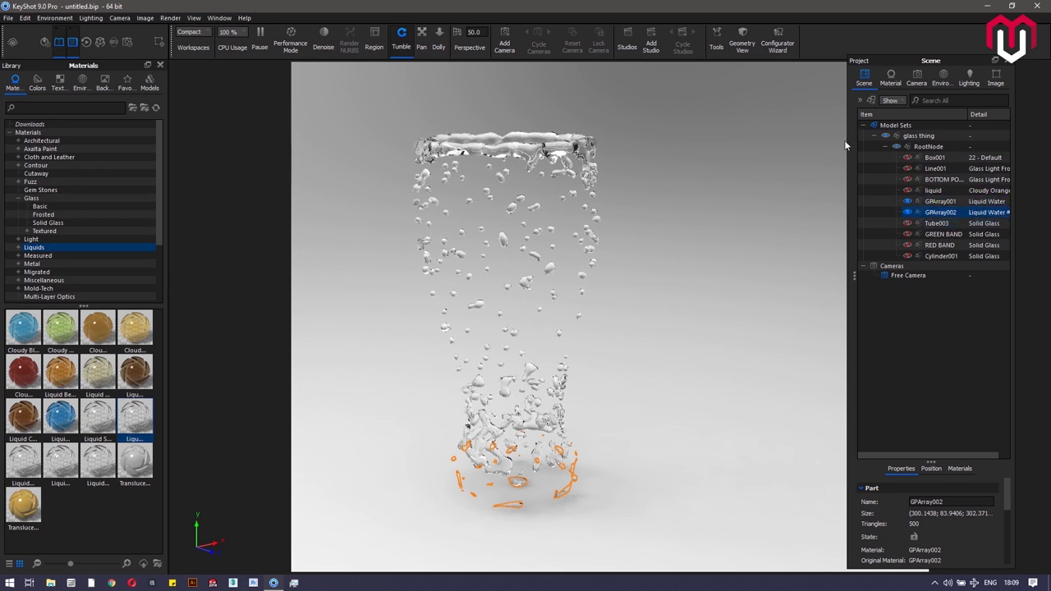
Step: Set the transparency distance of GPArray001's Liquid Water material to 5 cm
mouse_move(970, 195)
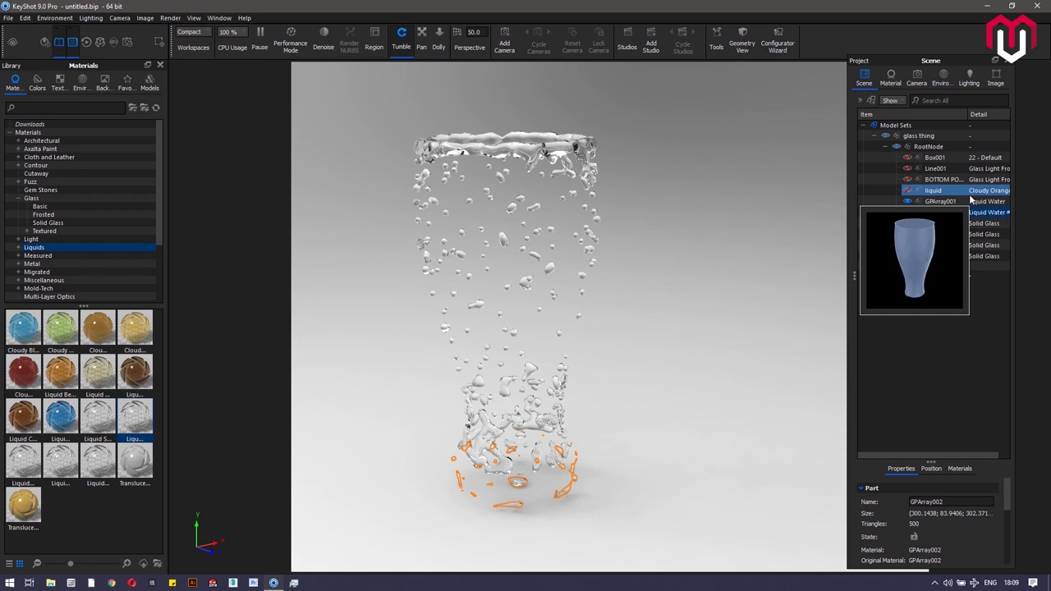
double_click(977, 201)
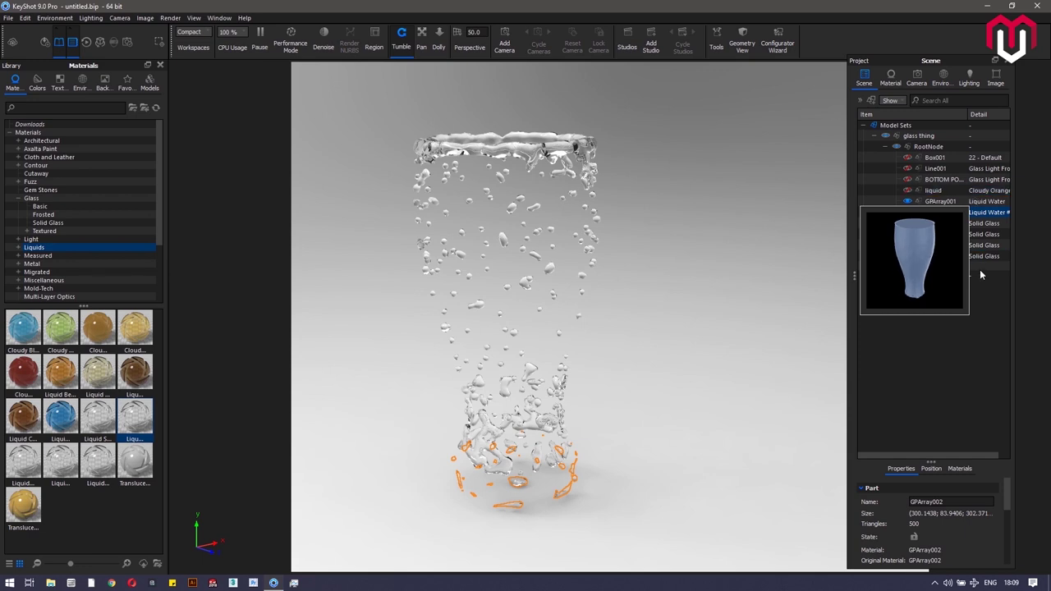
left_click_drag(988, 183, 946, 182)
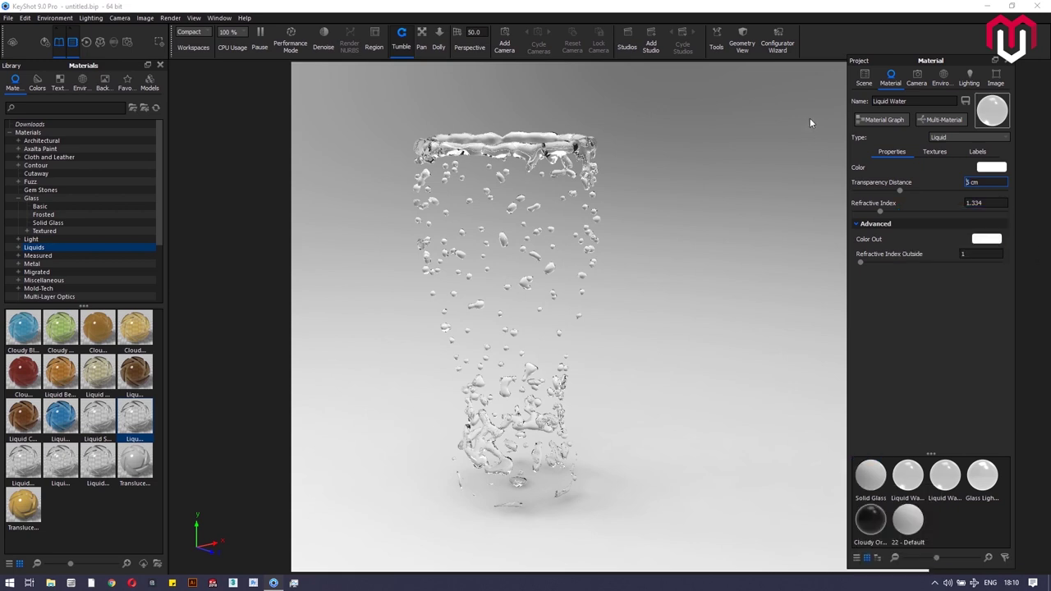
Step: Set the transparency distance of GPArray002's Liquid Water #1 material to 5 cm
left_click(863, 78)
left_click(940, 212)
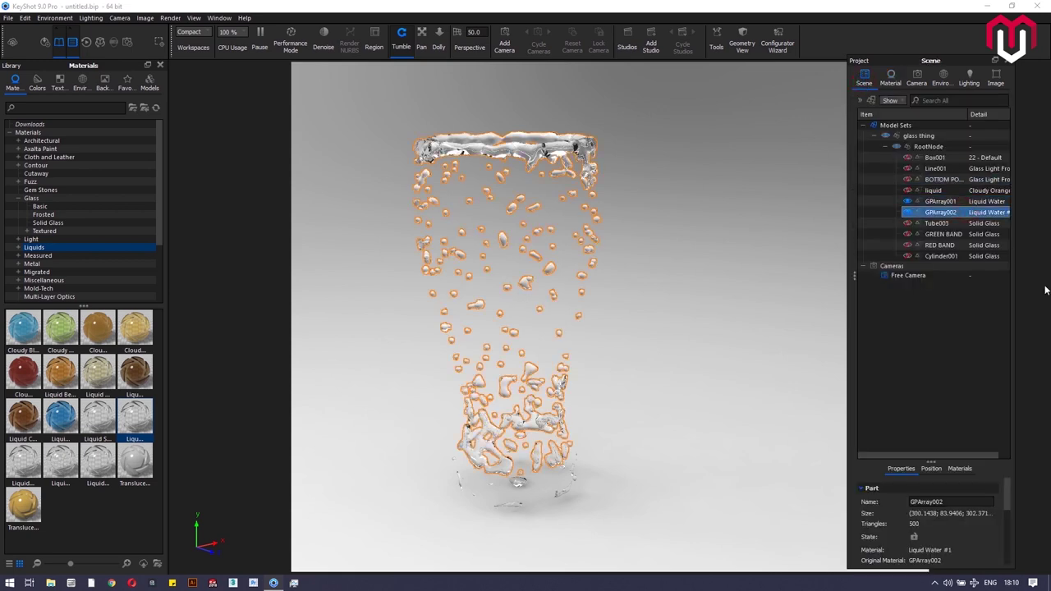
double_click(989, 212)
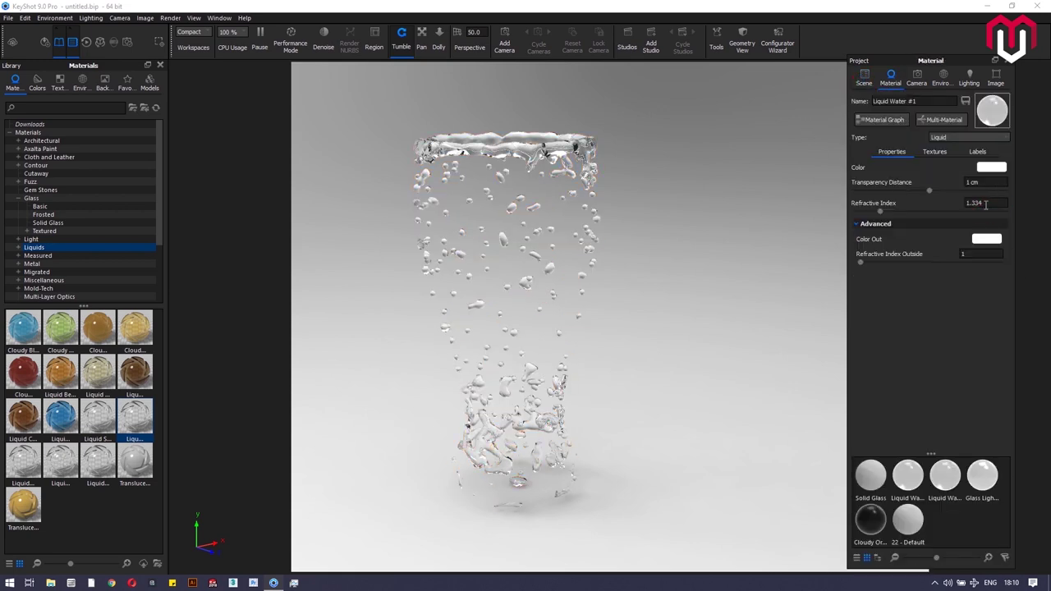
left_click(989, 182)
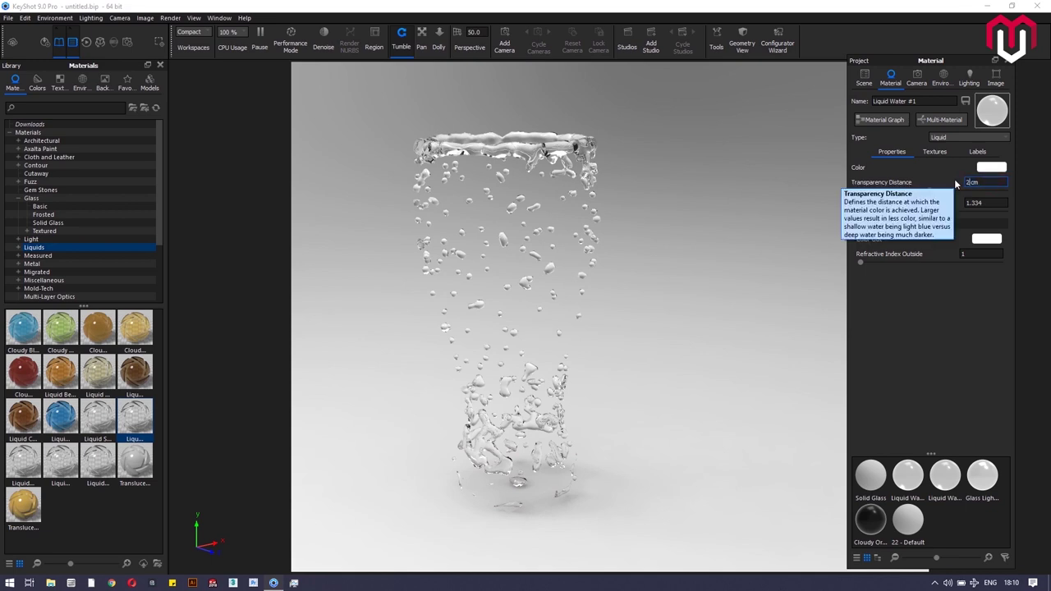
type("2")
key("BackSpace")
type("5")
key("Left")
Step: Hide the water droplet parts GPArray002 and GPArray001 in the scene
left_click(870, 80)
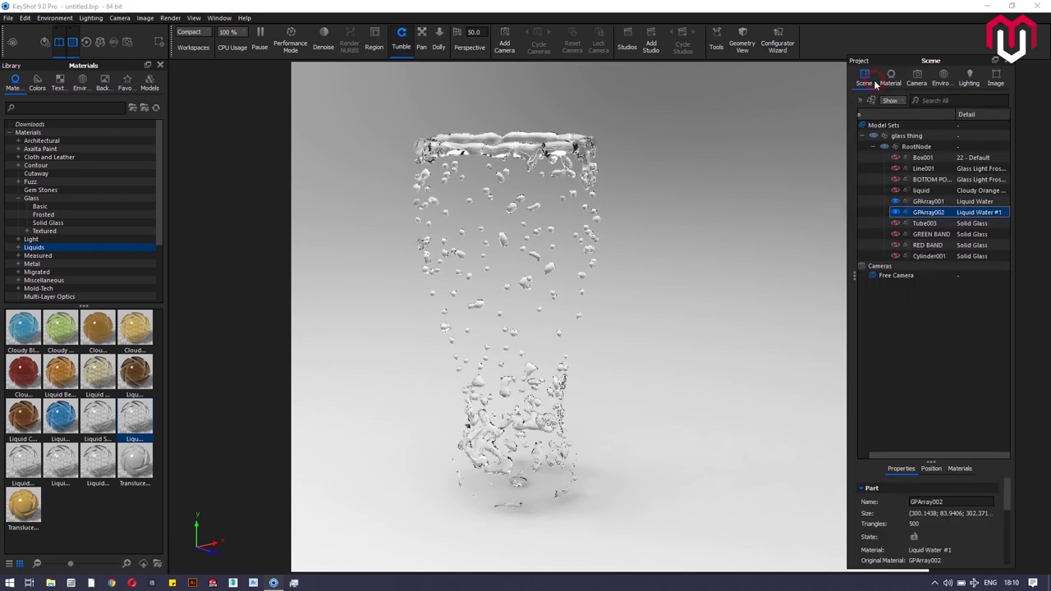
left_click(952, 349)
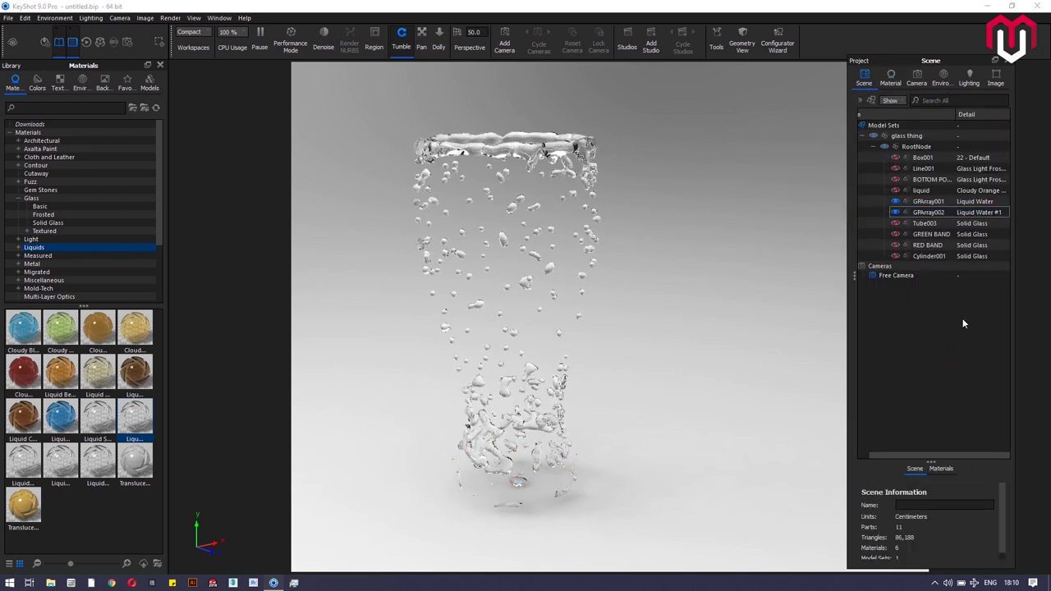
left_click(897, 212)
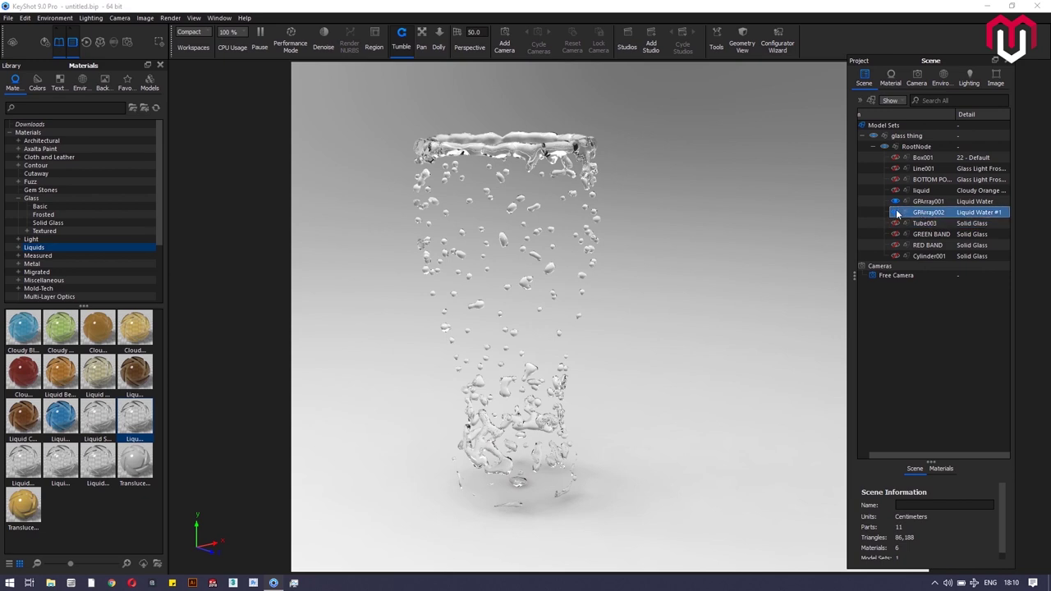
left_click(896, 213)
left_click(895, 202)
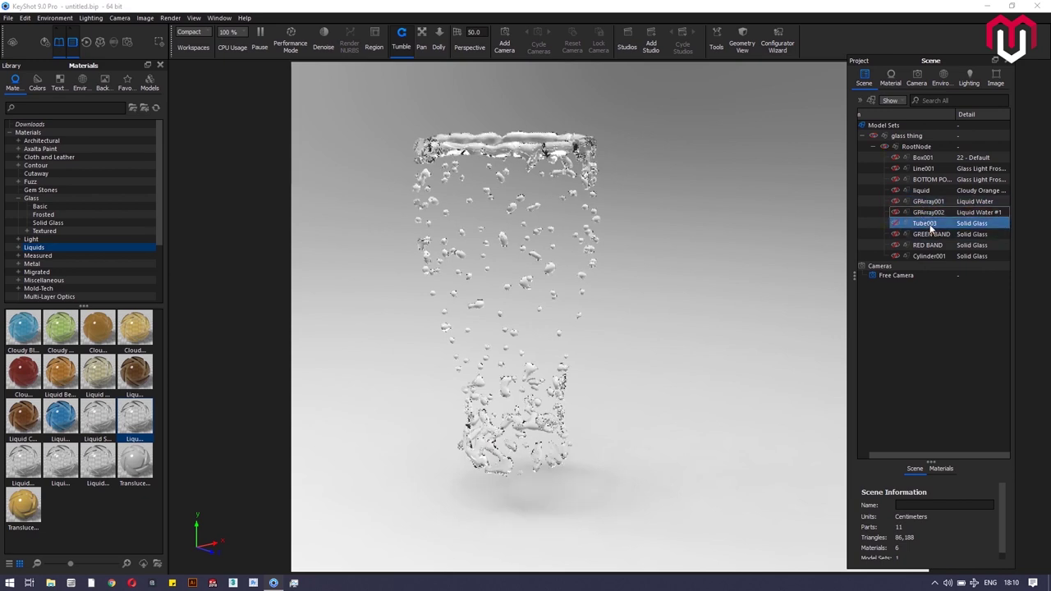
Step: Show the Tube003 part in the scene and apply the RealCloth Basket Twill Blue library material to it
left_click(919, 235)
left_click(911, 224)
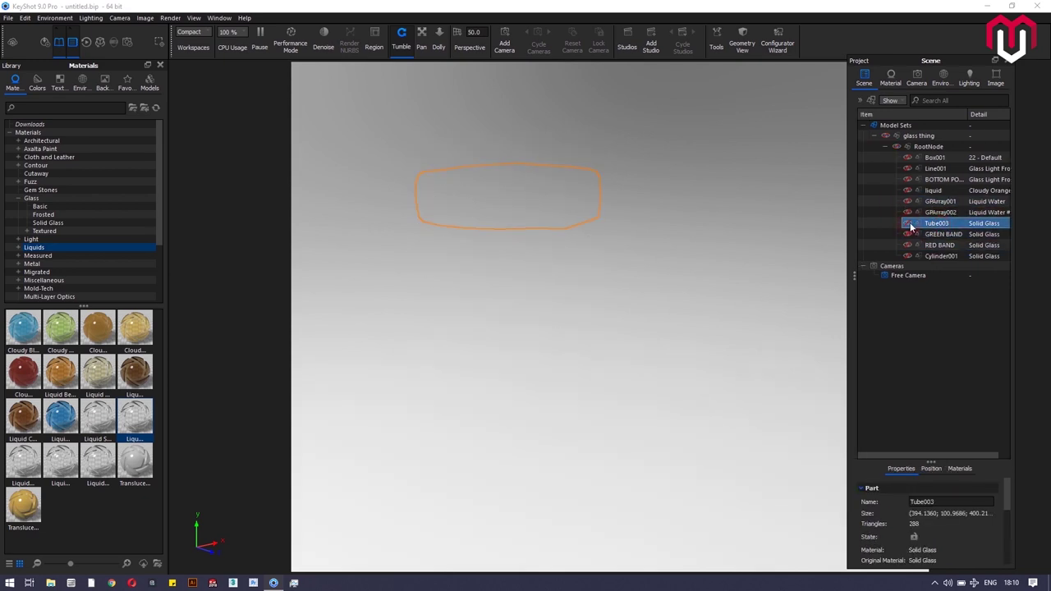
left_click(909, 224)
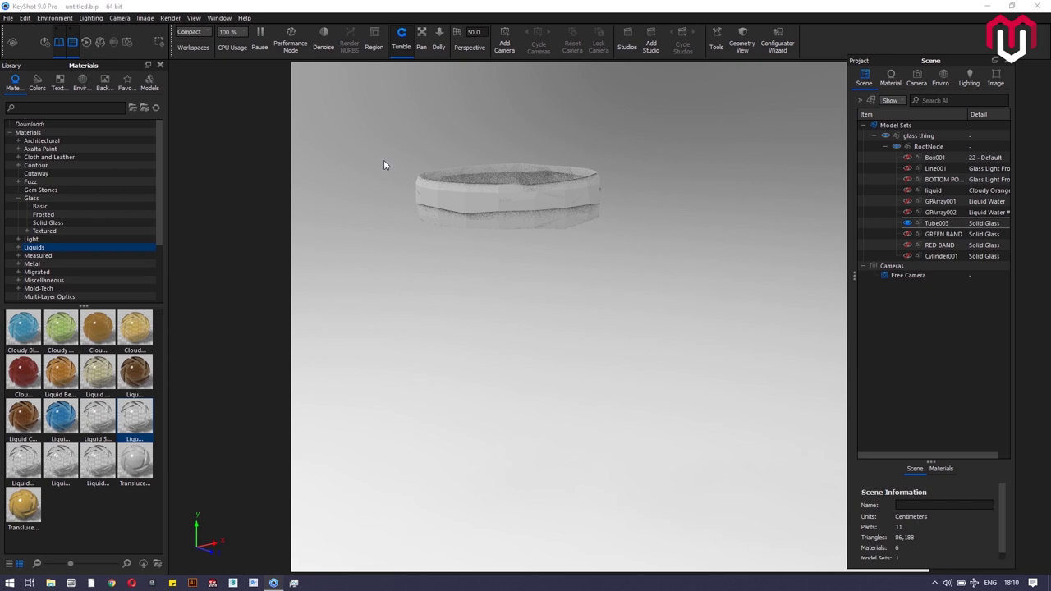
left_click_drag(380, 176, 443, 144)
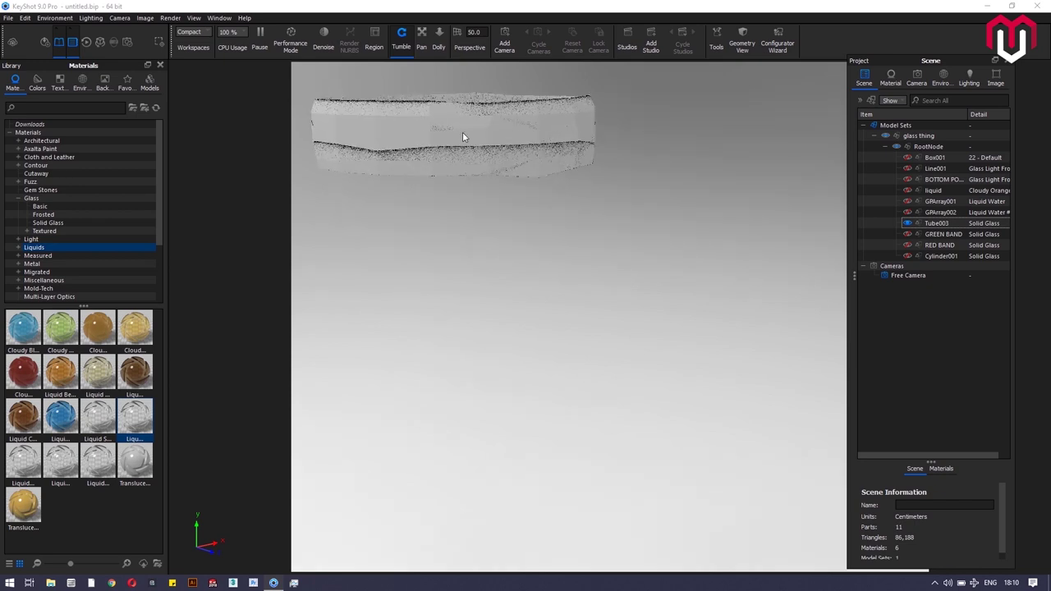
left_click_drag(513, 189, 525, 217)
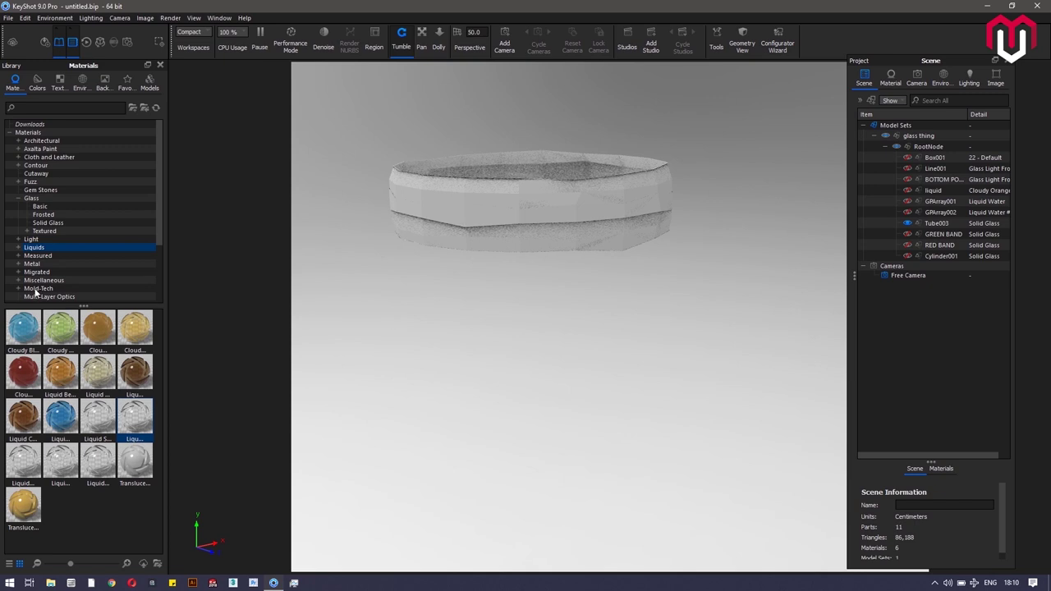
scroll(49, 283, "down", 3)
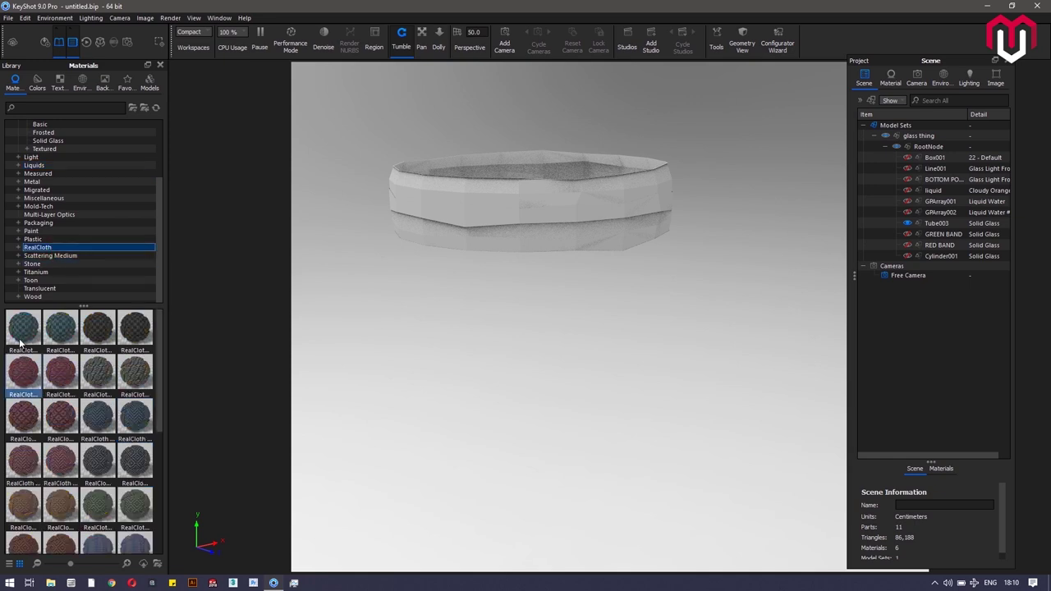
left_click_drag(23, 330, 981, 228)
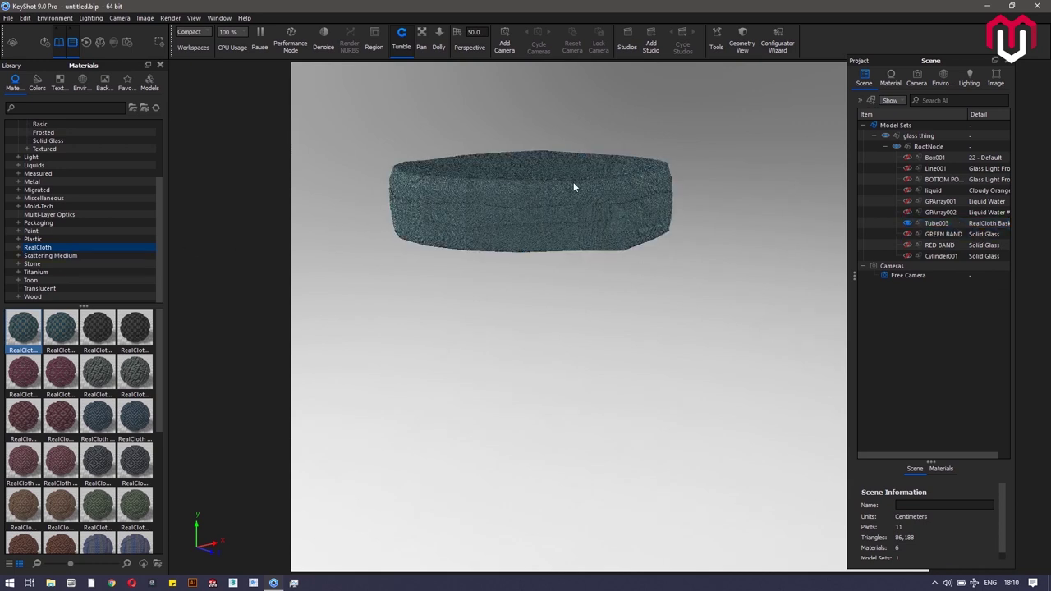
Step: Change the scale mode of Tube003's RealCloth material to UV with a scale of 10, comparing it with the Units mode
left_click(973, 224)
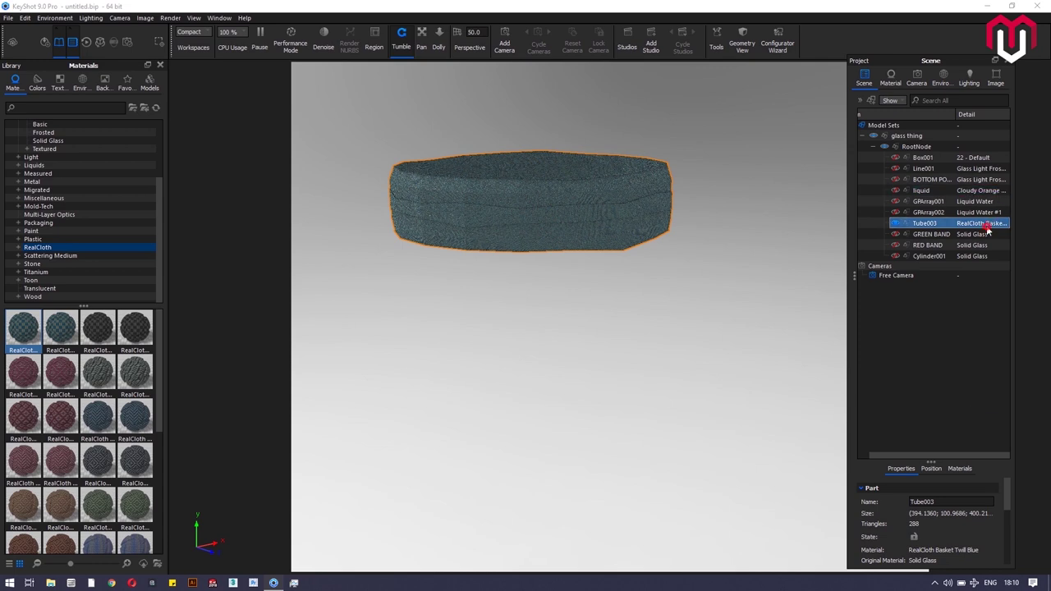
double_click(986, 227)
left_click(983, 228)
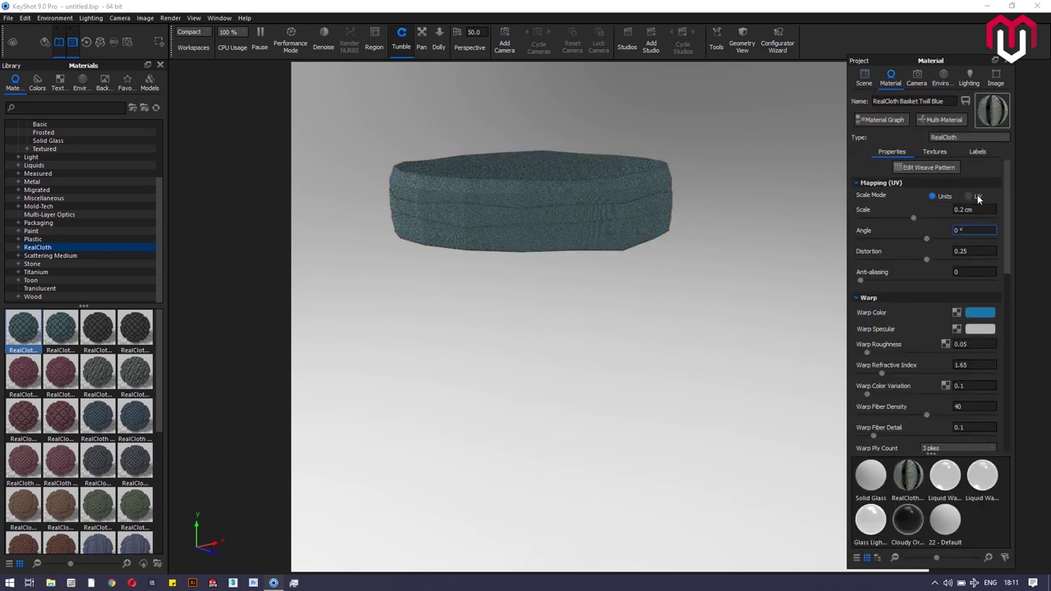
left_click(976, 196)
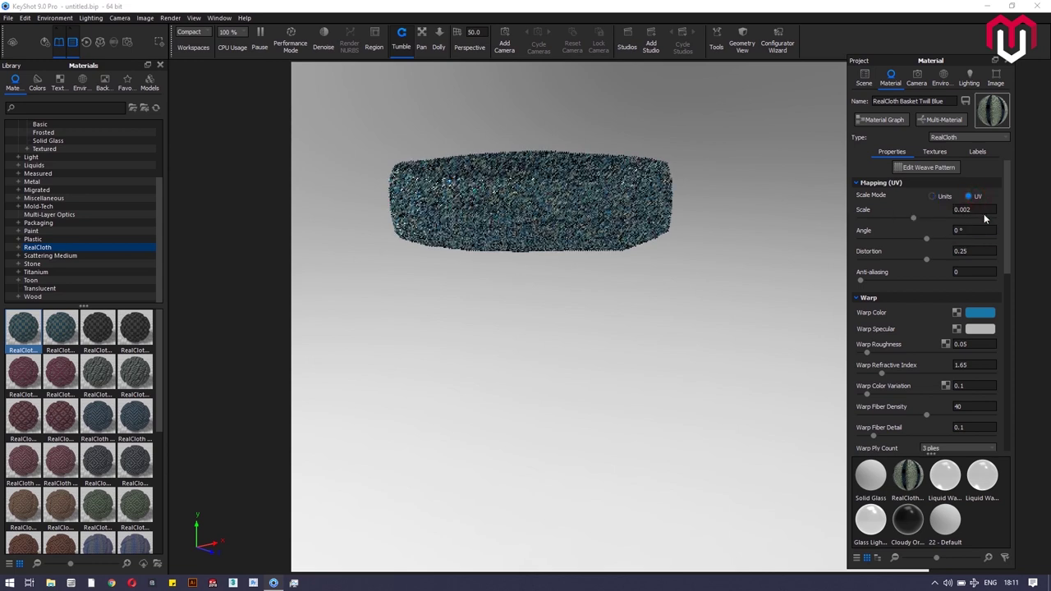
left_click(981, 209)
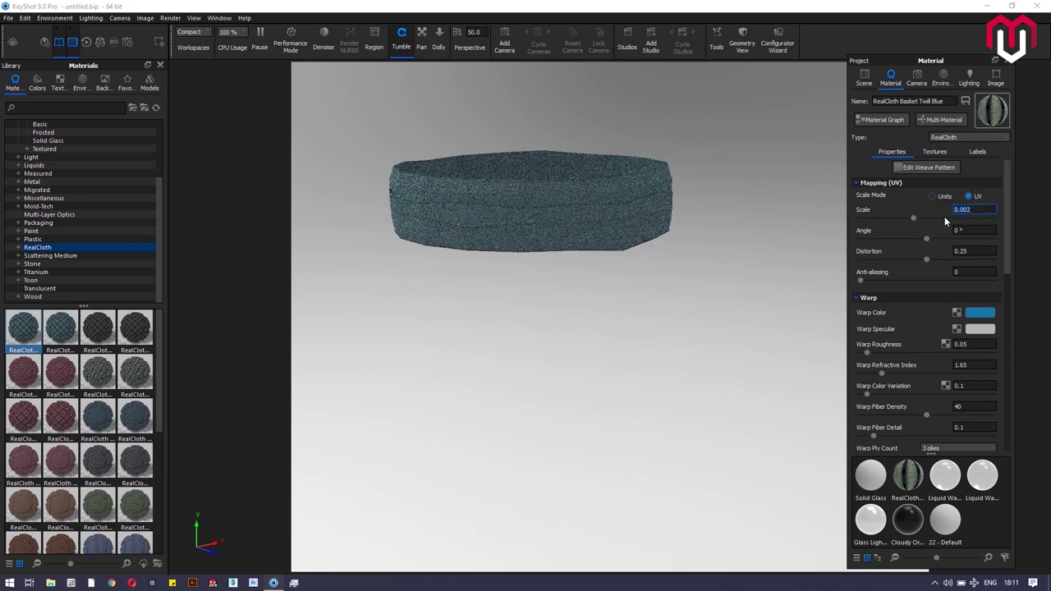
type("10")
key("Return")
key("Return")
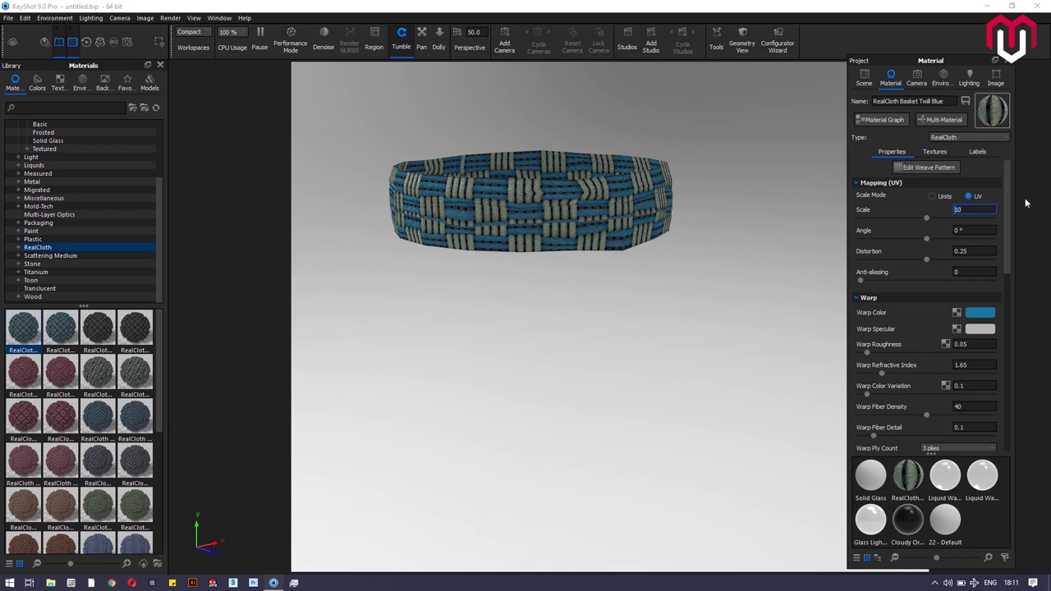
left_click(933, 197)
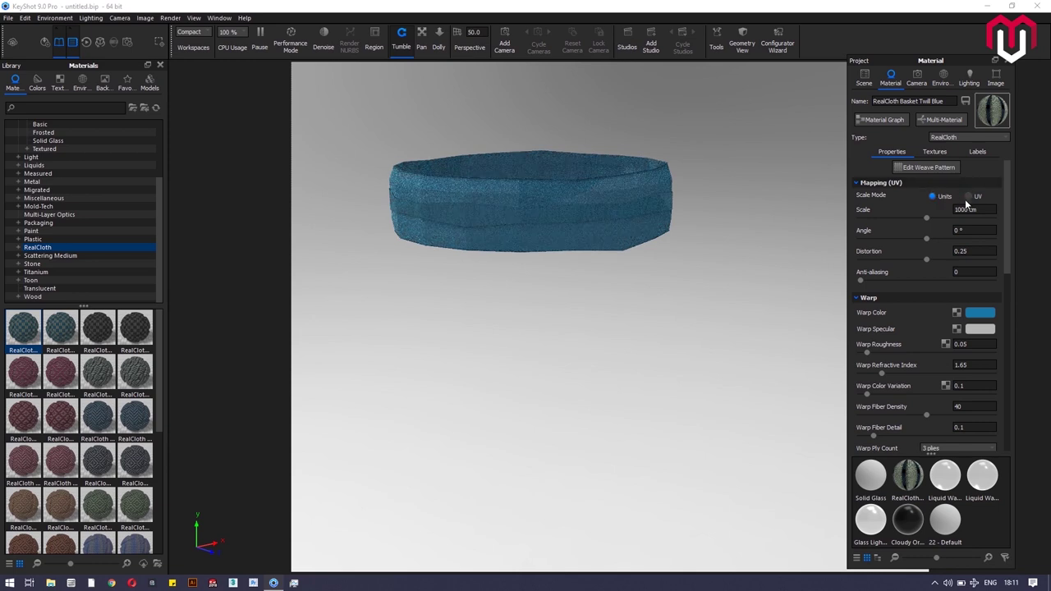
left_click(967, 199)
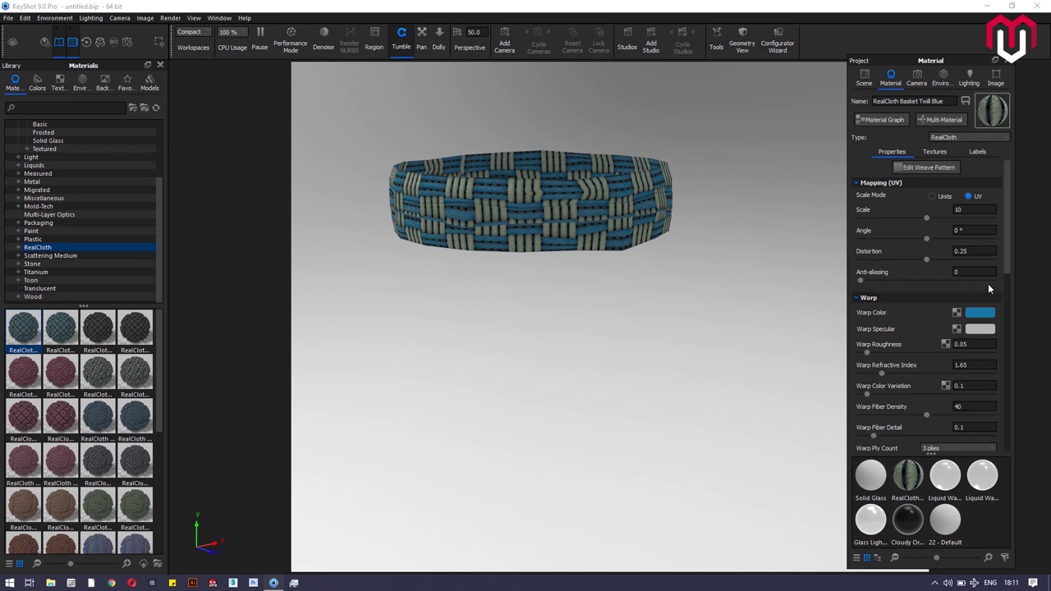
Step: Enable flyaway fibers on Tube003's cloth material and execute the scene's pending geometry nodes
mouse_move(1006, 261)
left_mouse_down()
mouse_move(1015, 412)
mouse_move(1002, 240)
left_mouse_up()
left_click_drag(1003, 263, 1030, 418)
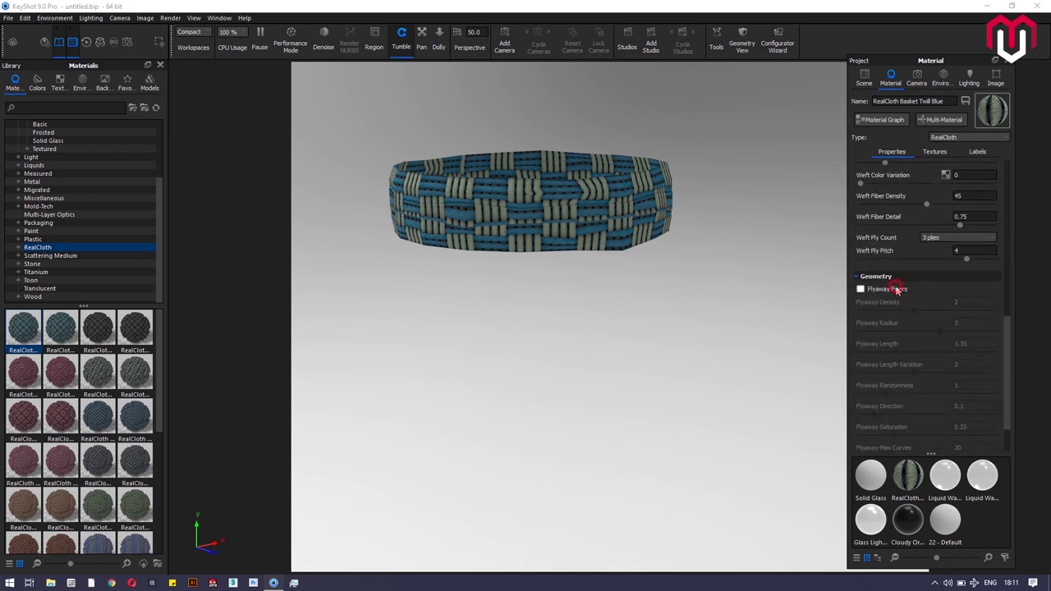
left_click(860, 289)
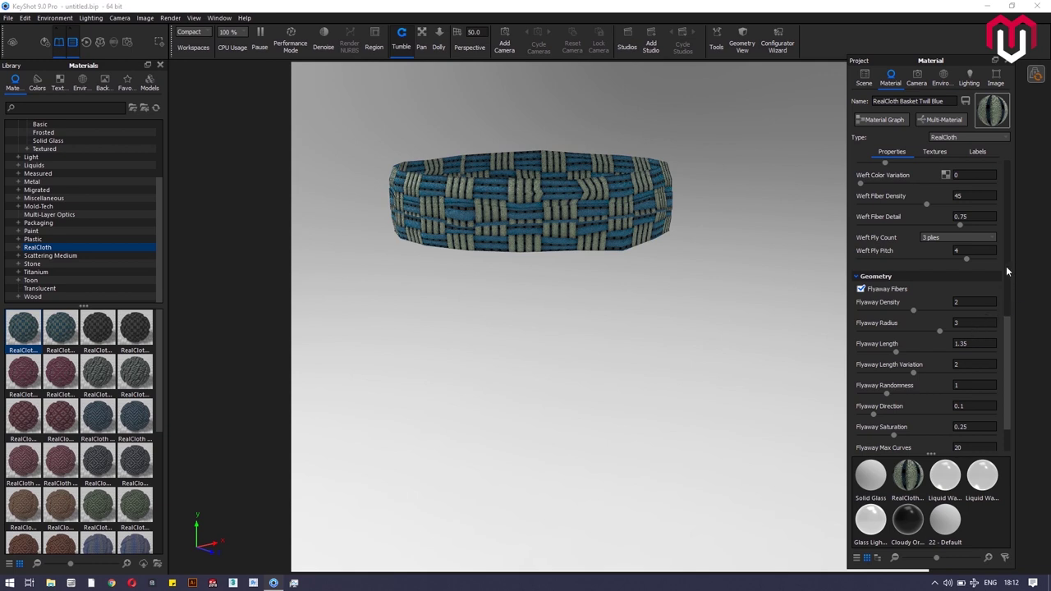
left_click(742, 44)
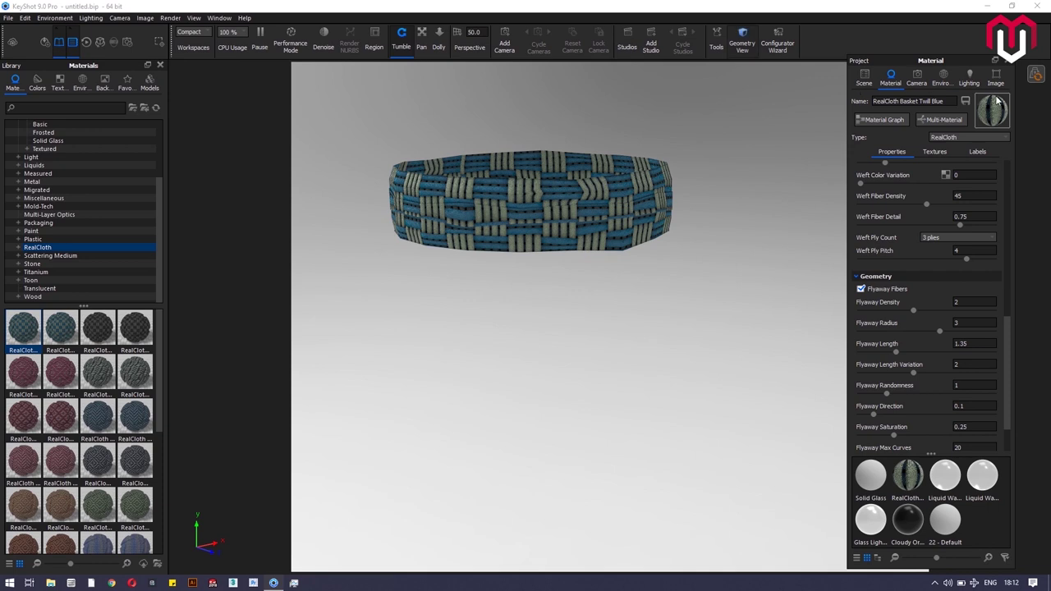
left_click(1011, 278)
scroll(1005, 278, "up", 4)
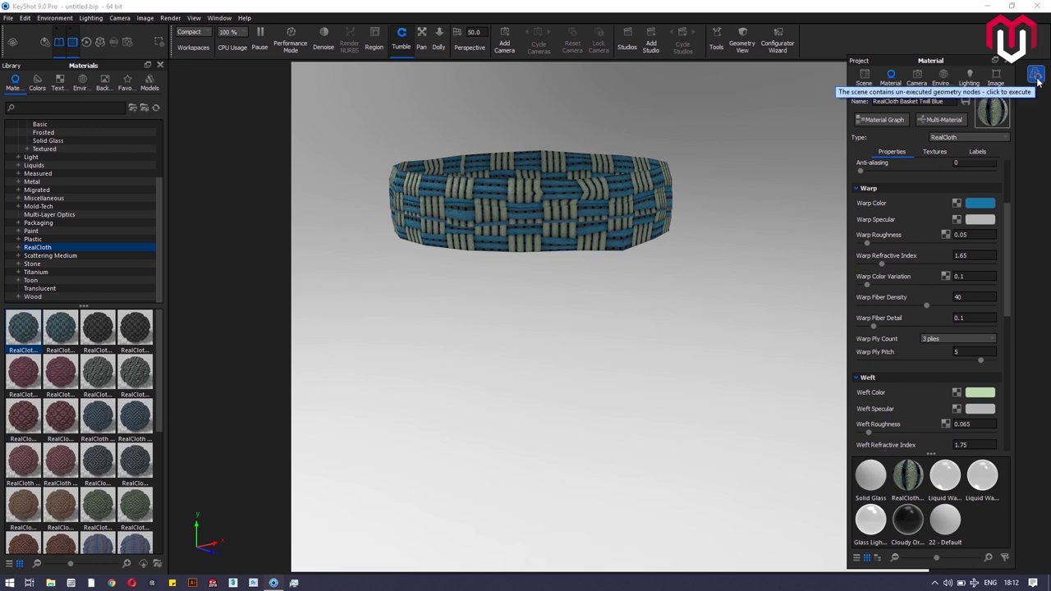
left_click(1036, 75)
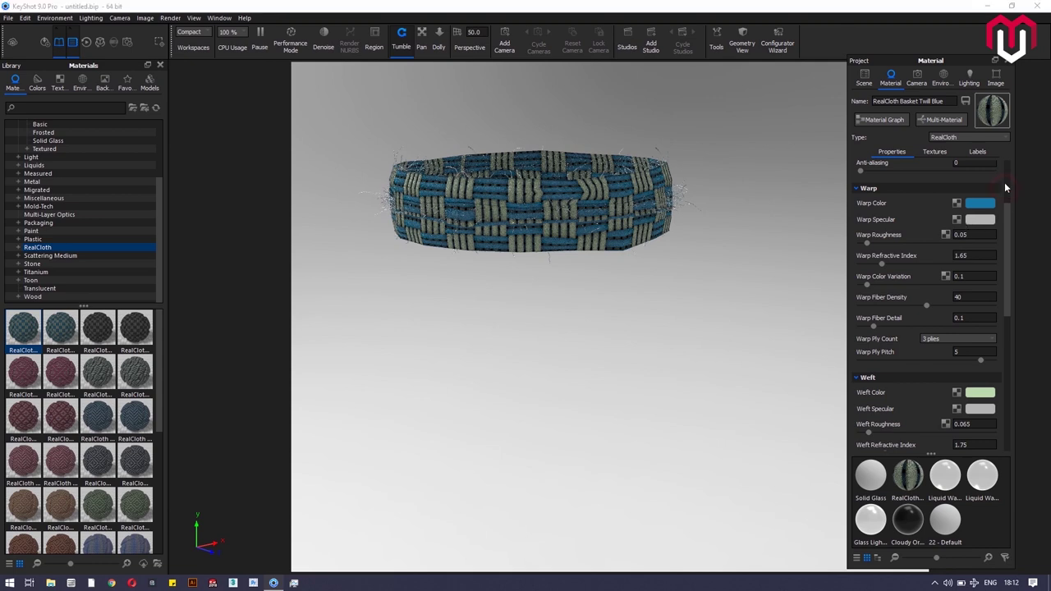
Step: Open the material graph of RealCloth Basket Twill Blue and line up the RealCloth and Material nodes
scroll(1004, 182, "up", 3)
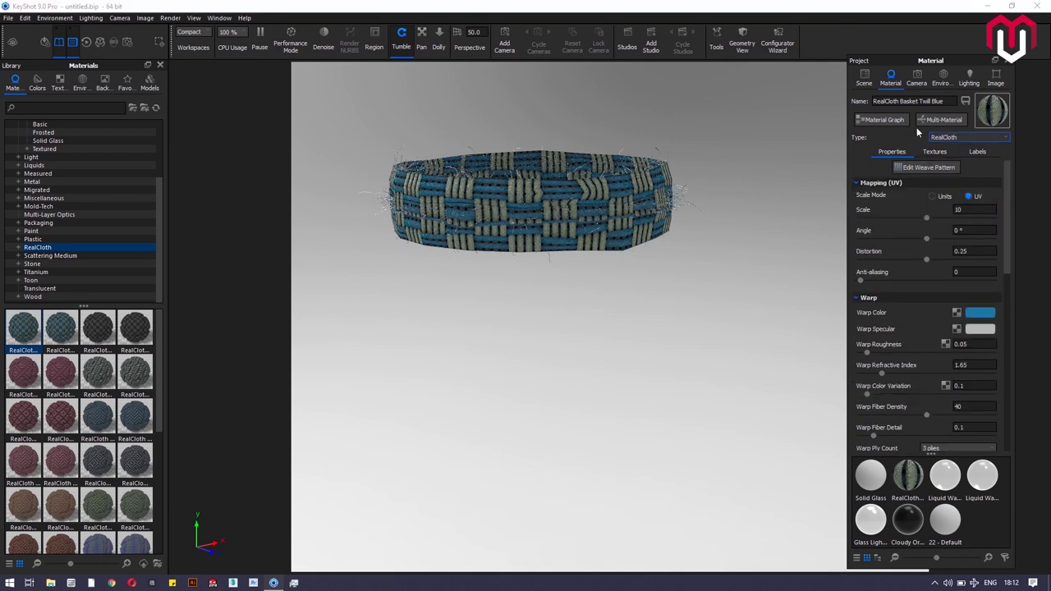
left_click(880, 119)
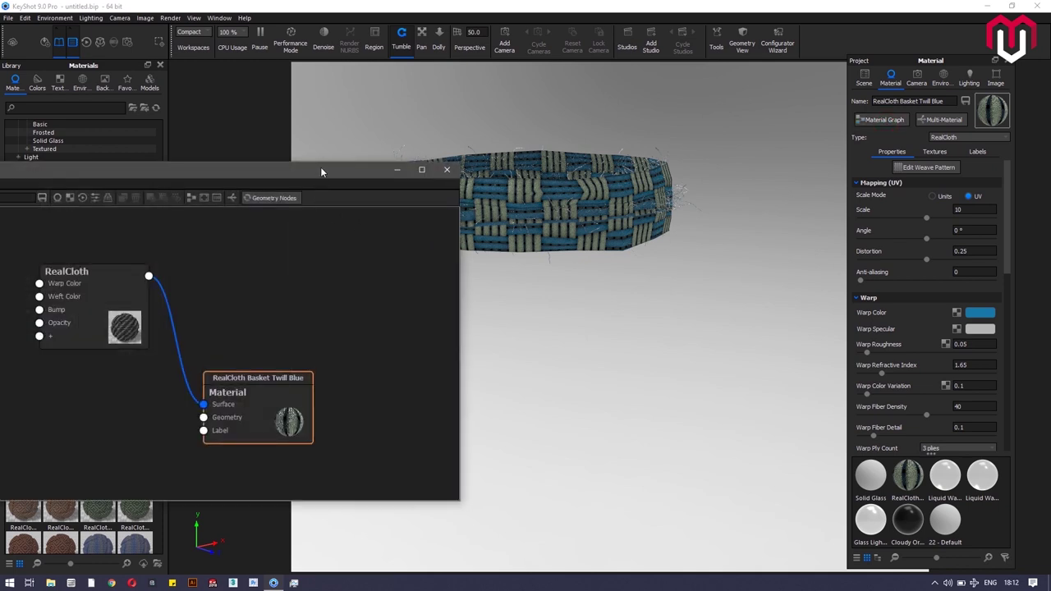
left_click_drag(323, 172, 719, 296)
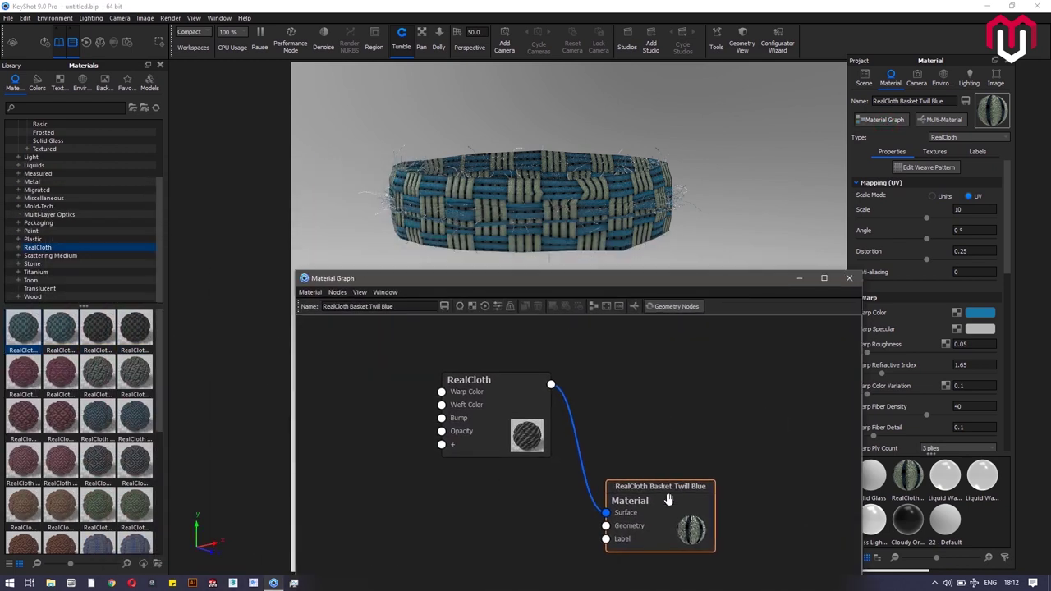
left_click_drag(663, 486, 703, 359)
left_click_drag(493, 395, 503, 400)
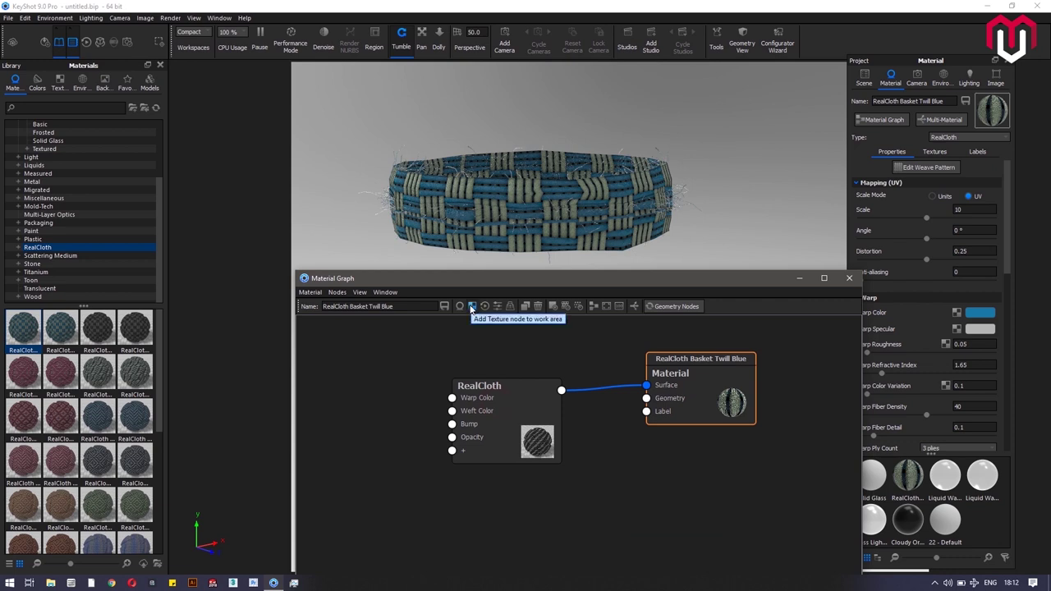
Step: Add the white Capture.PNG image as a texture map node and connect it to the RealCloth Warp Color and Weft Color inputs
left_click(471, 307)
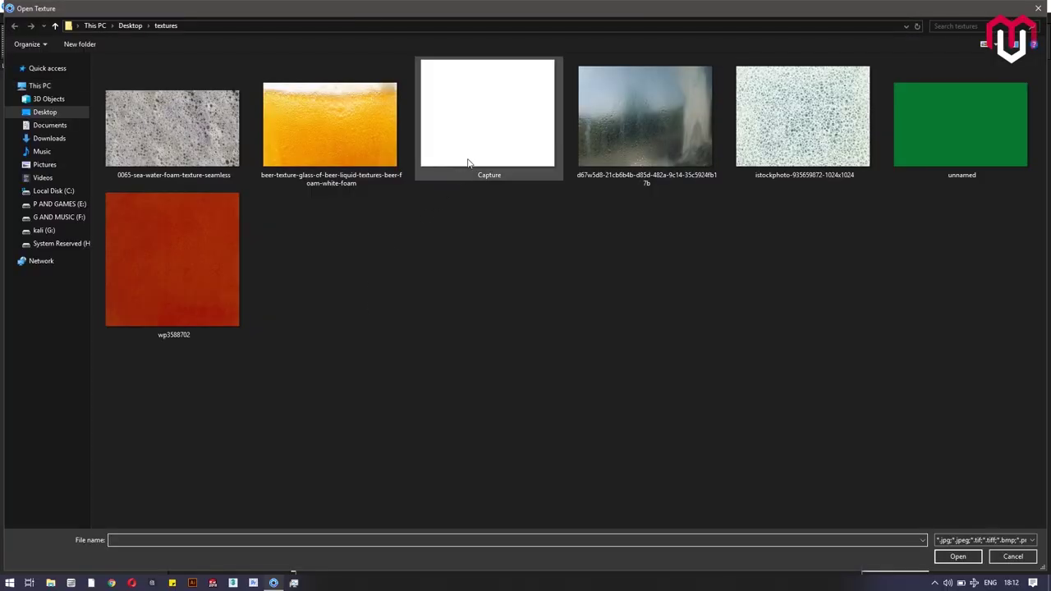
double_click(470, 159)
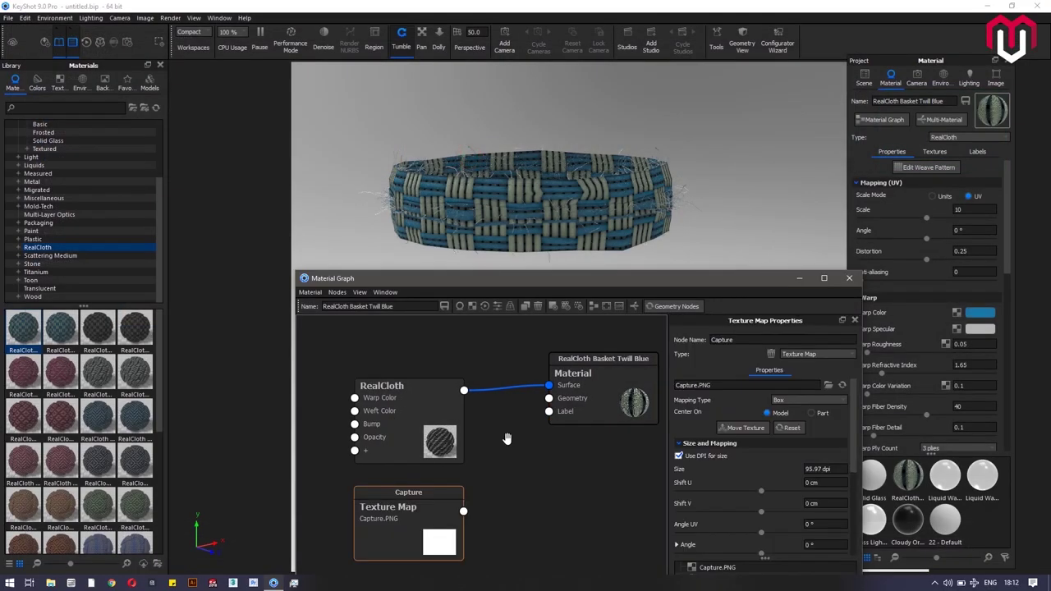
left_click_drag(364, 410, 426, 409)
left_click_drag(433, 522, 416, 410)
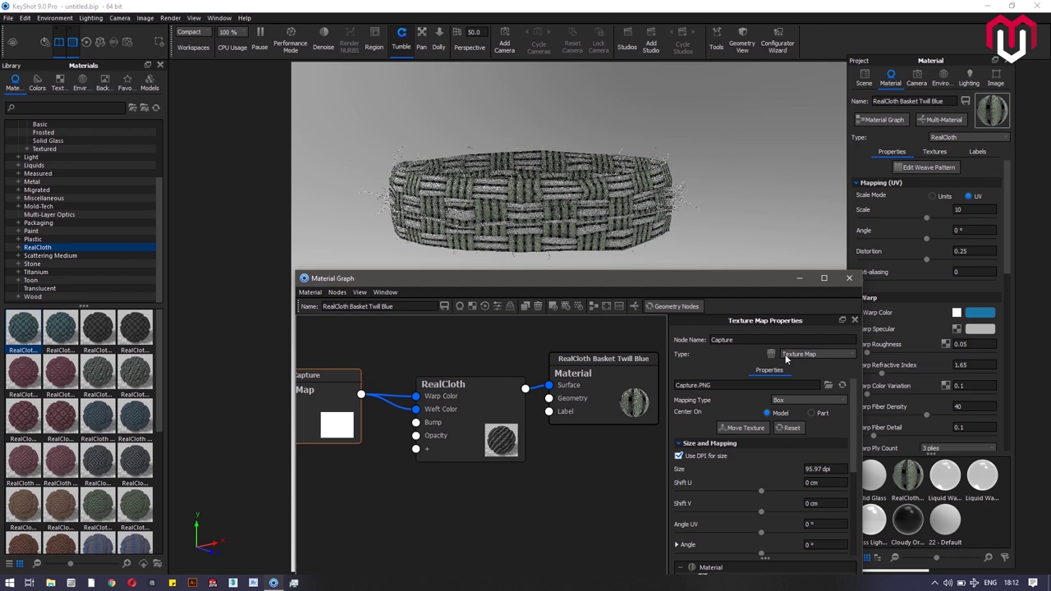
Step: Unhide the GREEN BAND part and copy the RealCloth material of Tube003
left_click(849, 277)
left_click(866, 78)
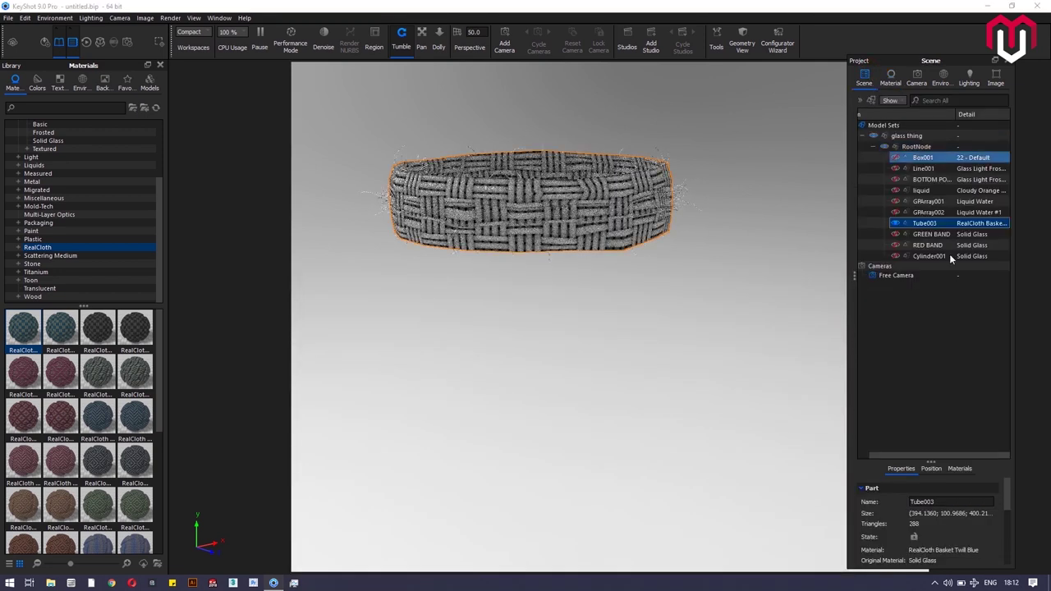
left_click(896, 235)
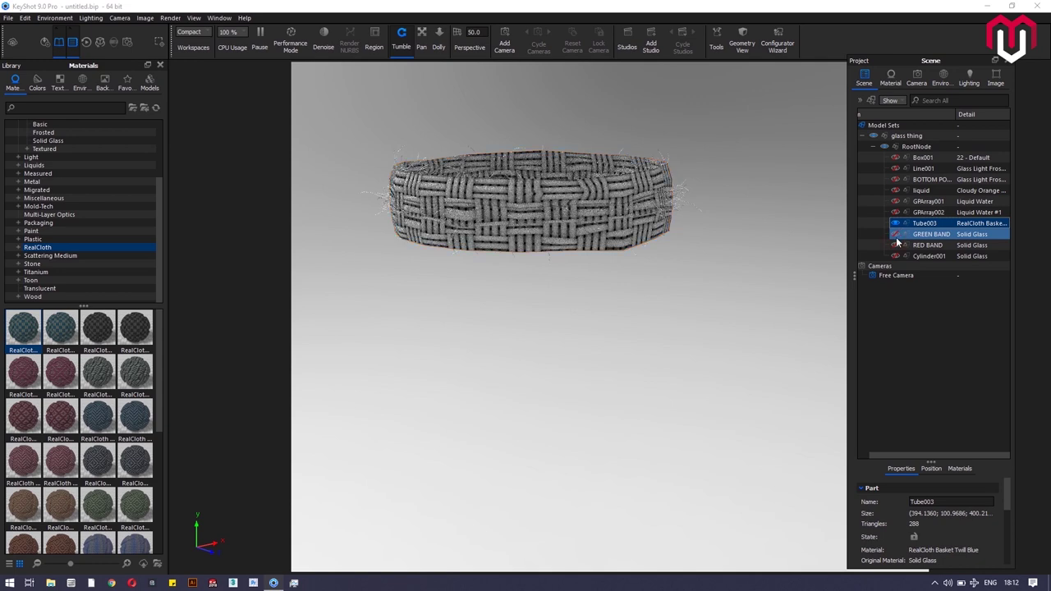
left_click(924, 225)
right_click(969, 223)
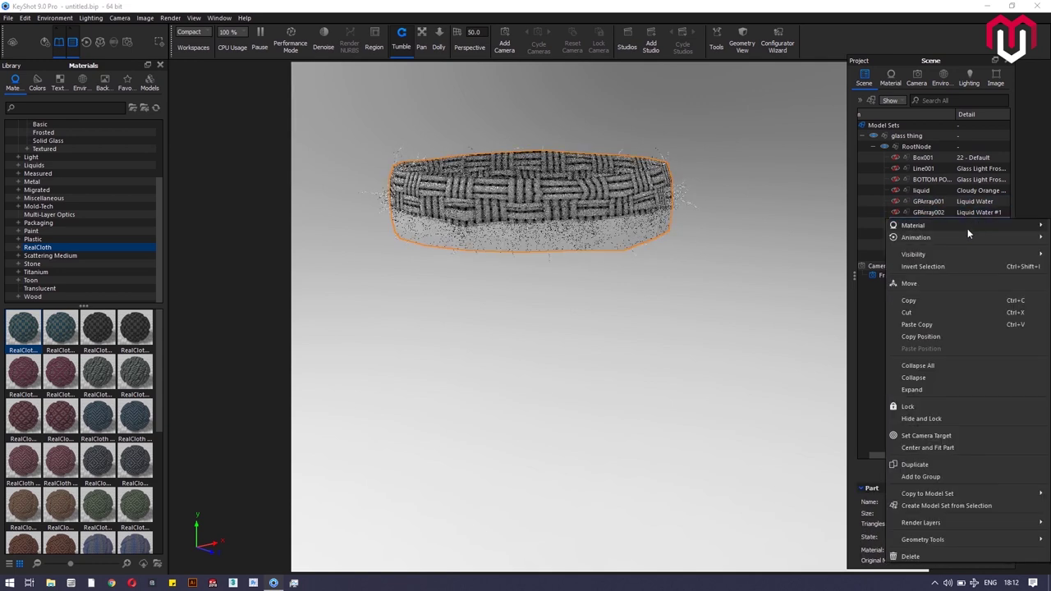
mouse_move(952, 228)
left_click(821, 248)
Step: Paste the copied RealCloth material onto GREEN BAND as an independent, unlinked material
left_click(977, 235)
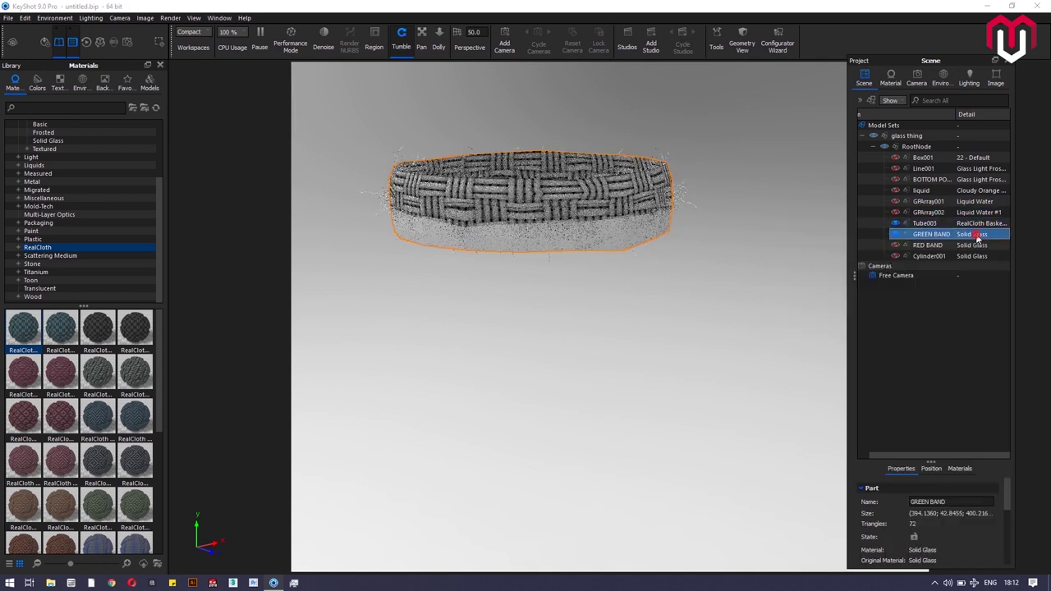
right_click(977, 236)
mouse_move(924, 242)
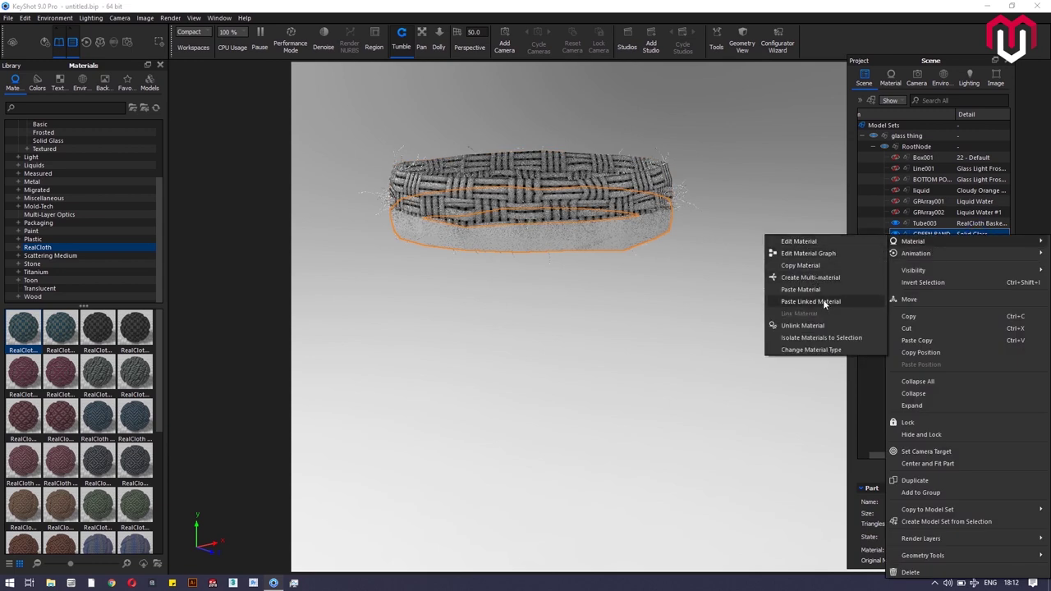
left_click(821, 290)
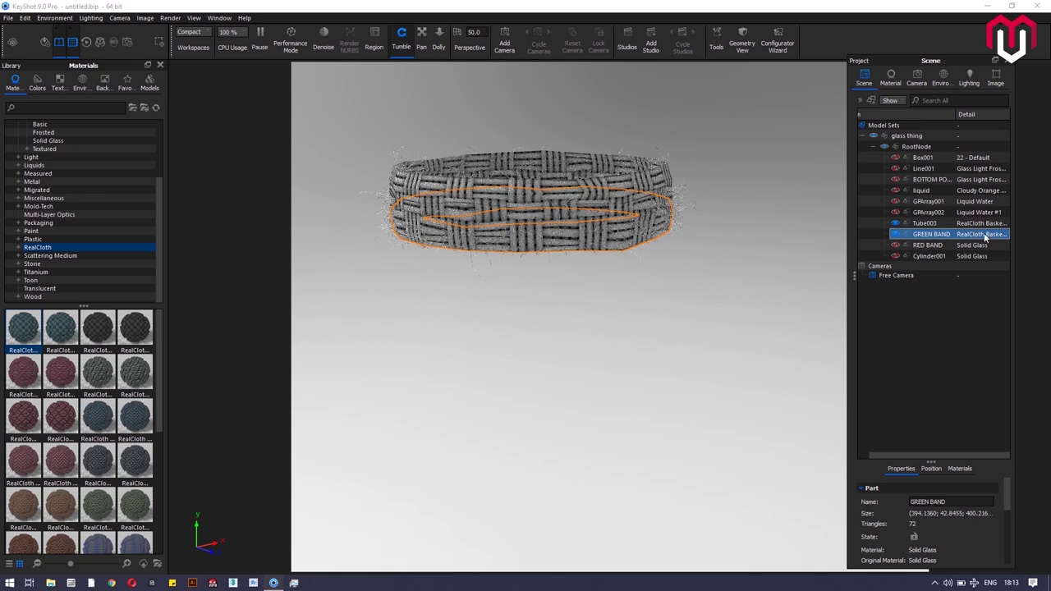
Step: Add the red wp3588702 image as a texture map node in GREEN BAND's material graph
double_click(987, 234)
left_click(870, 119)
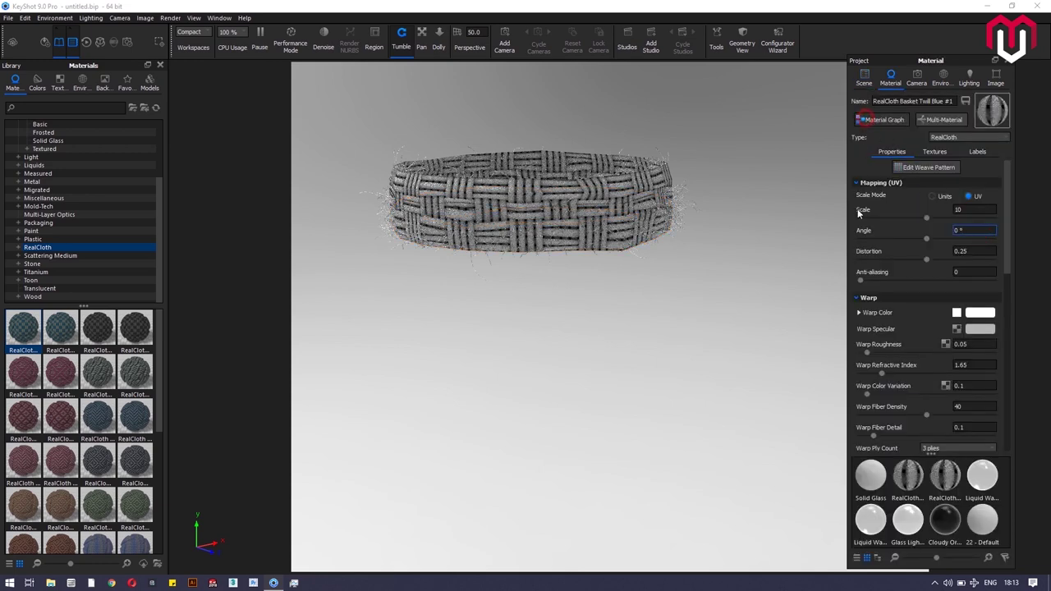
left_click(461, 308)
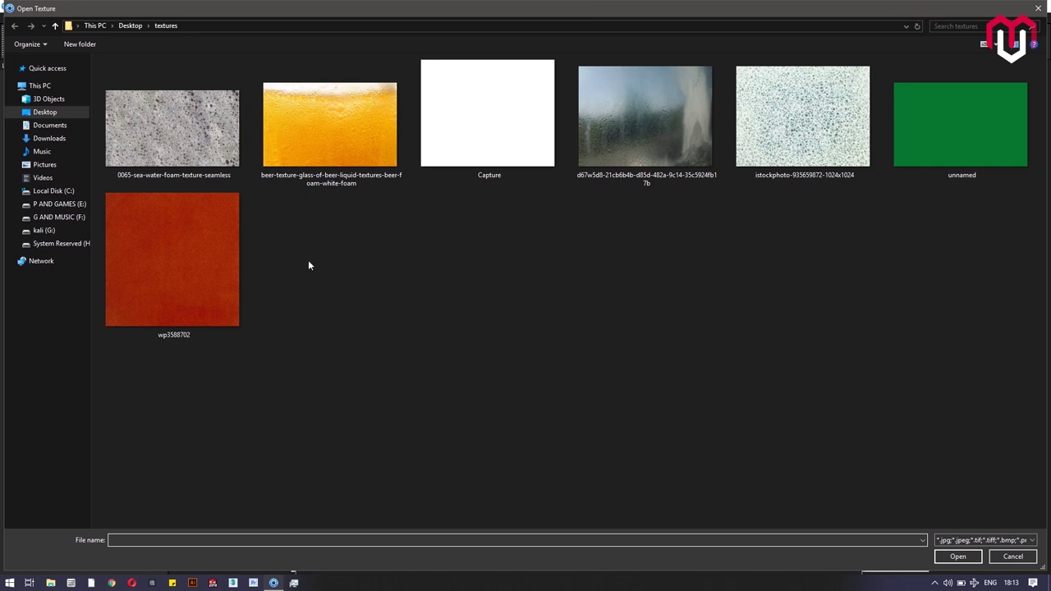
left_click(161, 251)
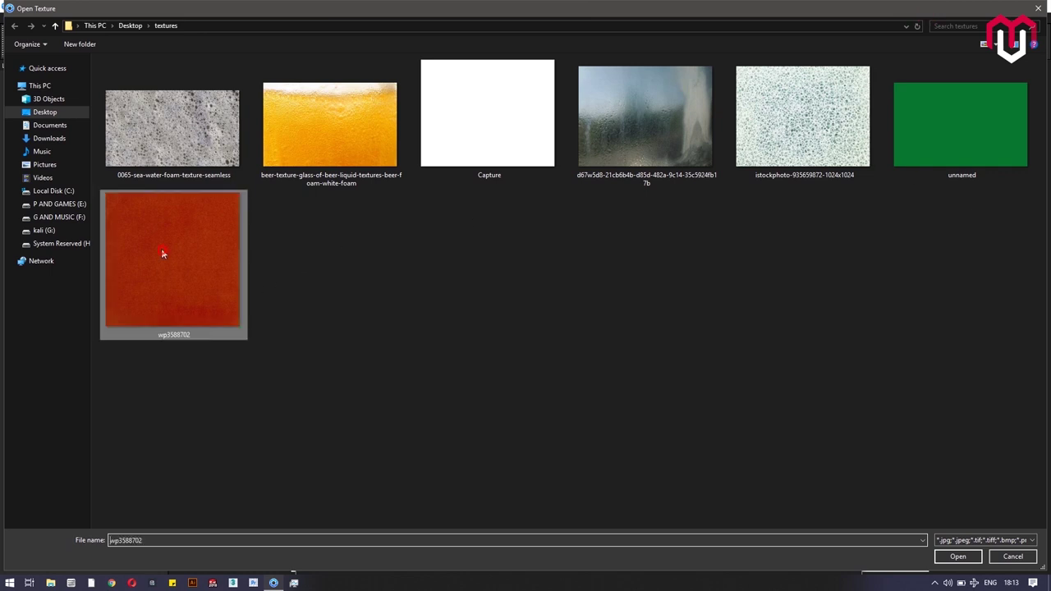
left_click(943, 556)
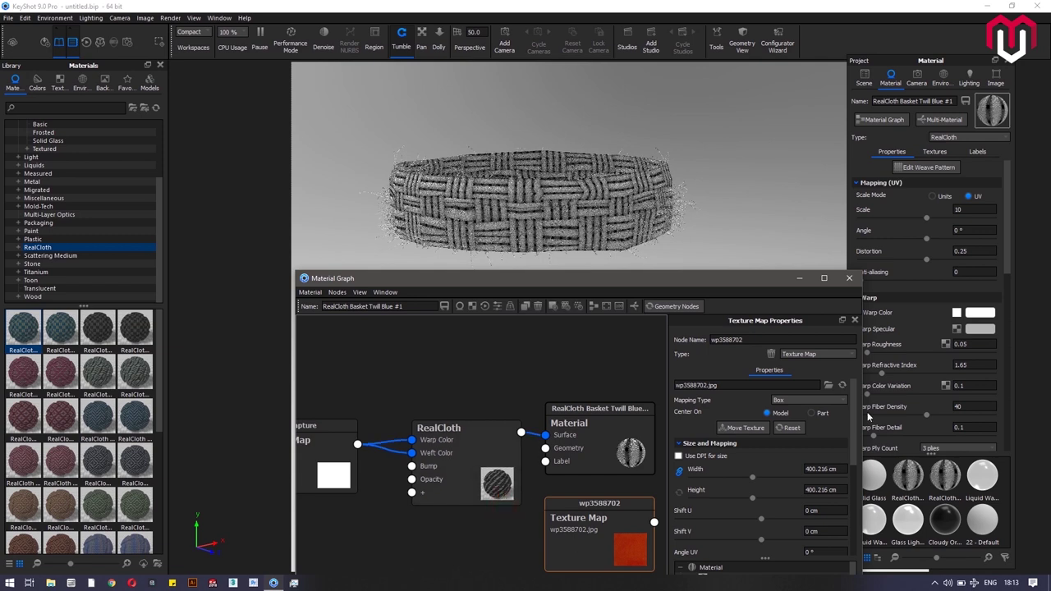
Step: Reopen GREEN BAND's material graph and delete the red wp3588702 texture map node
left_click(850, 278)
left_click(864, 78)
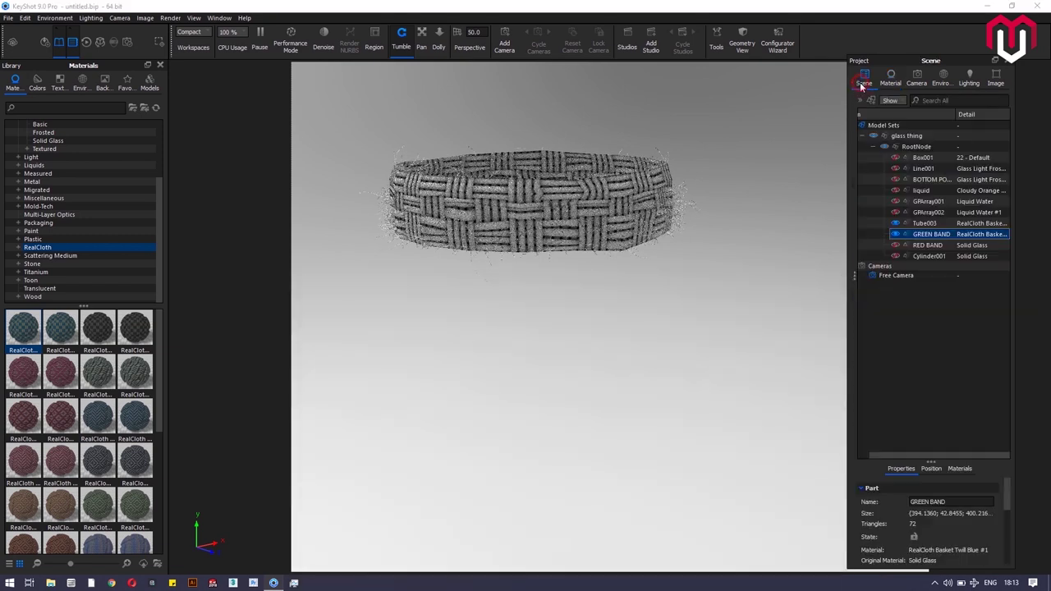
double_click(952, 235)
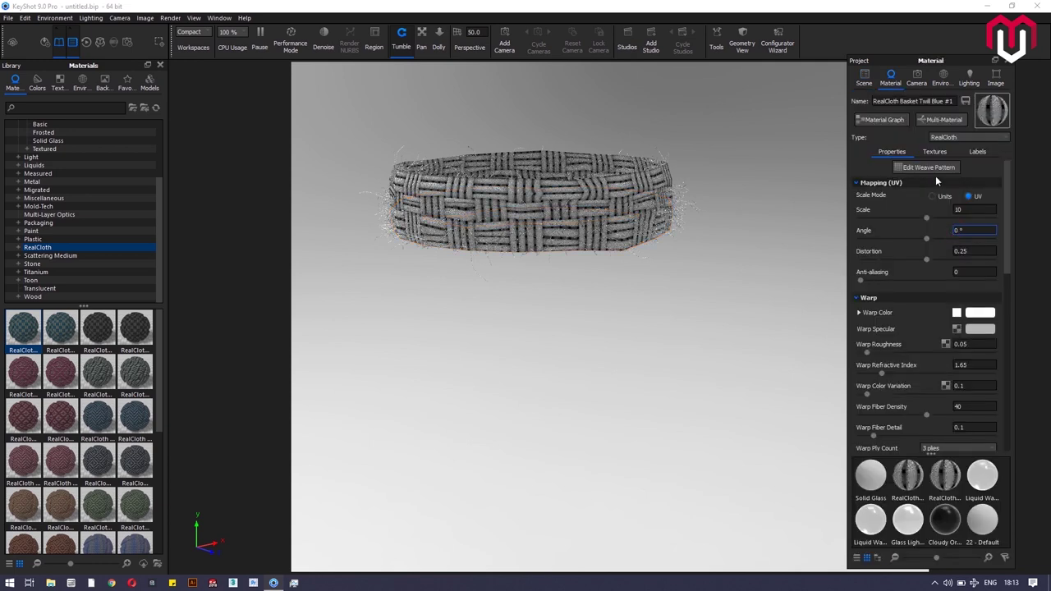
left_click(897, 120)
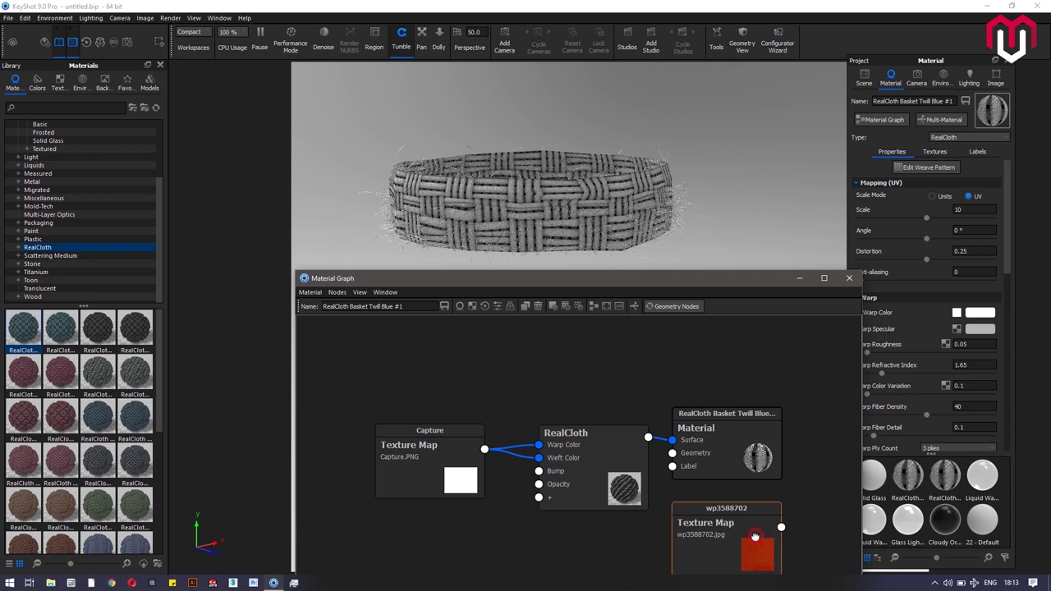
key("Delete")
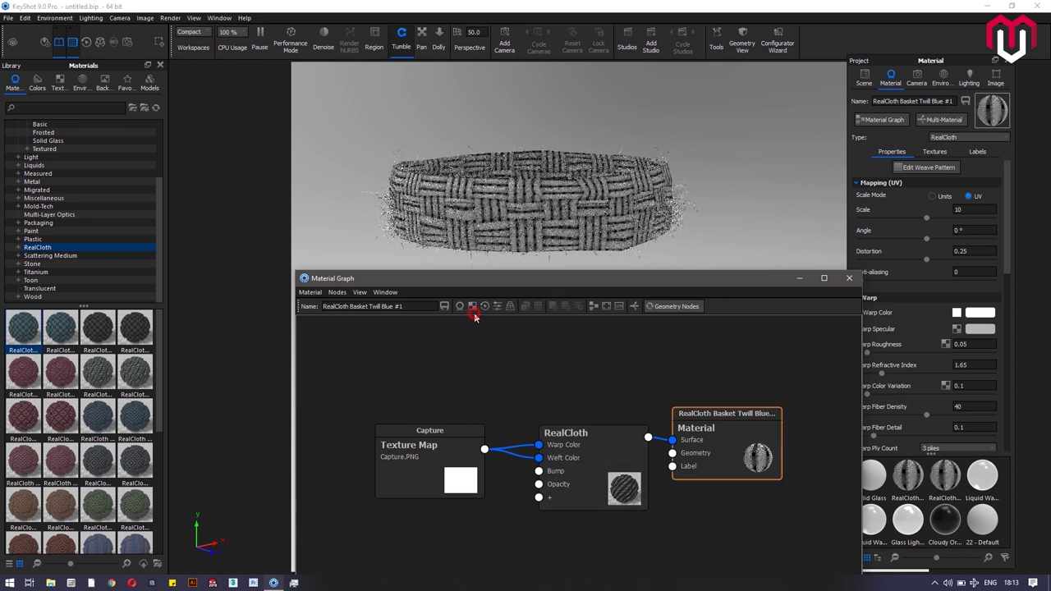
Step: Add the green unnamed.jpg image as a texture map node and arrange it near the RealCloth node
left_click(473, 307)
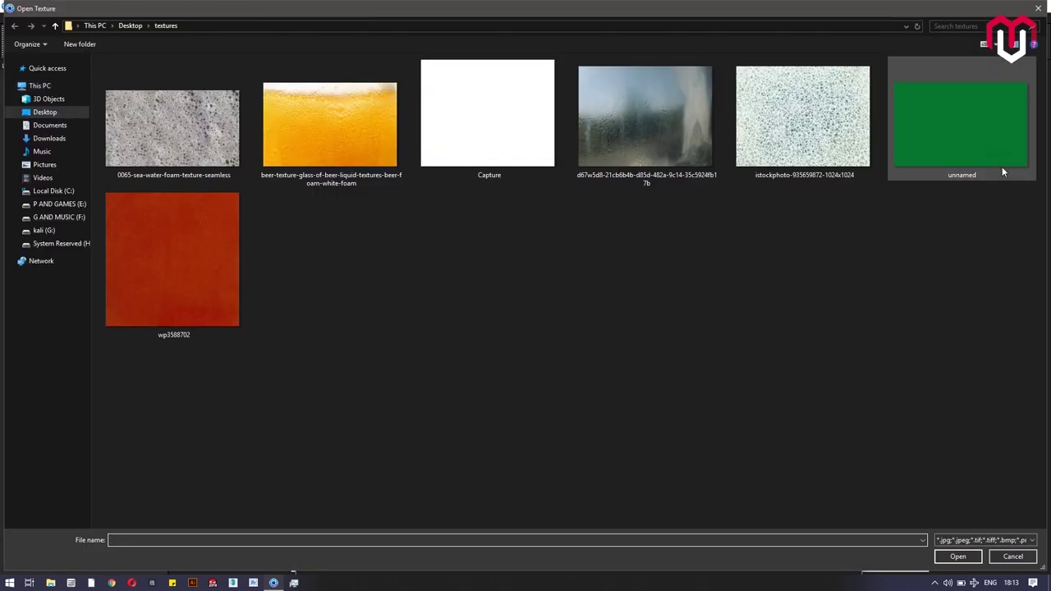
double_click(1001, 167)
left_click(572, 518)
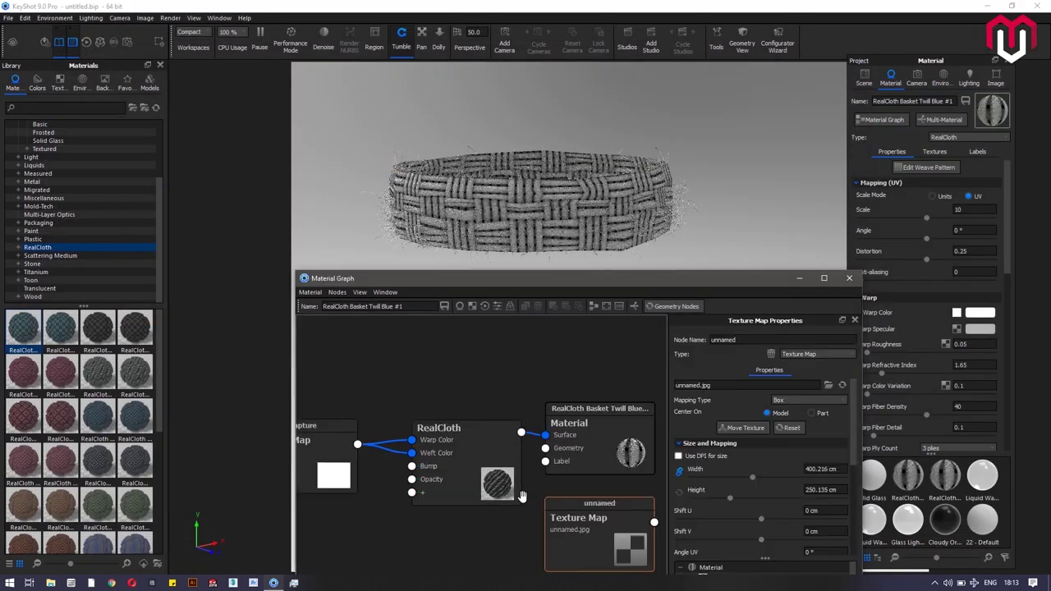
left_click_drag(570, 520, 372, 529)
left_click_drag(448, 480, 463, 458)
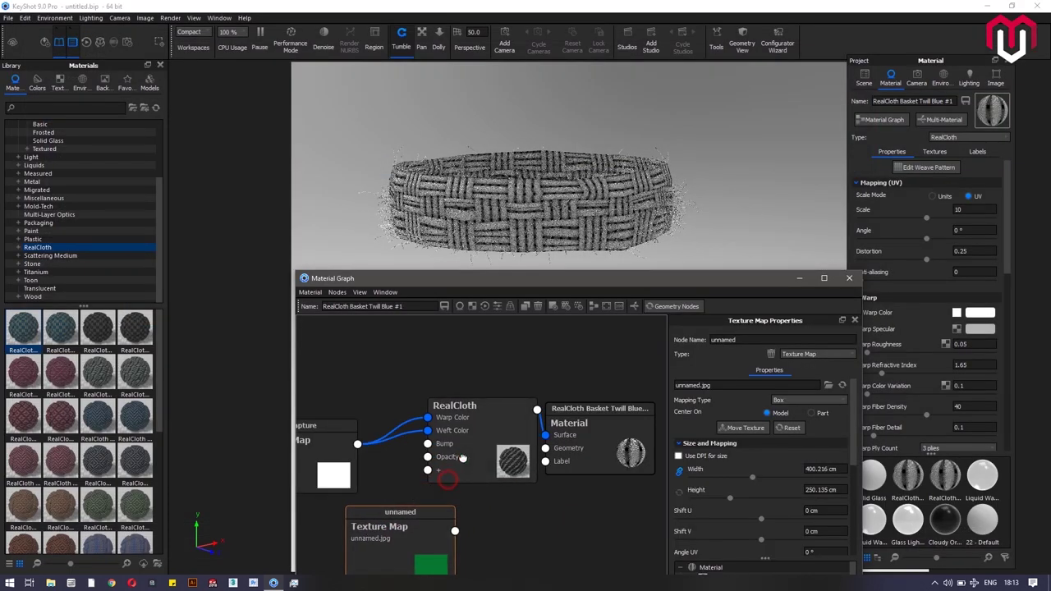
Step: Delete the Capture texture node and connect the green texture map to RealCloth's Warp Color and Weft Color inputs
left_click(337, 469)
key("Delete")
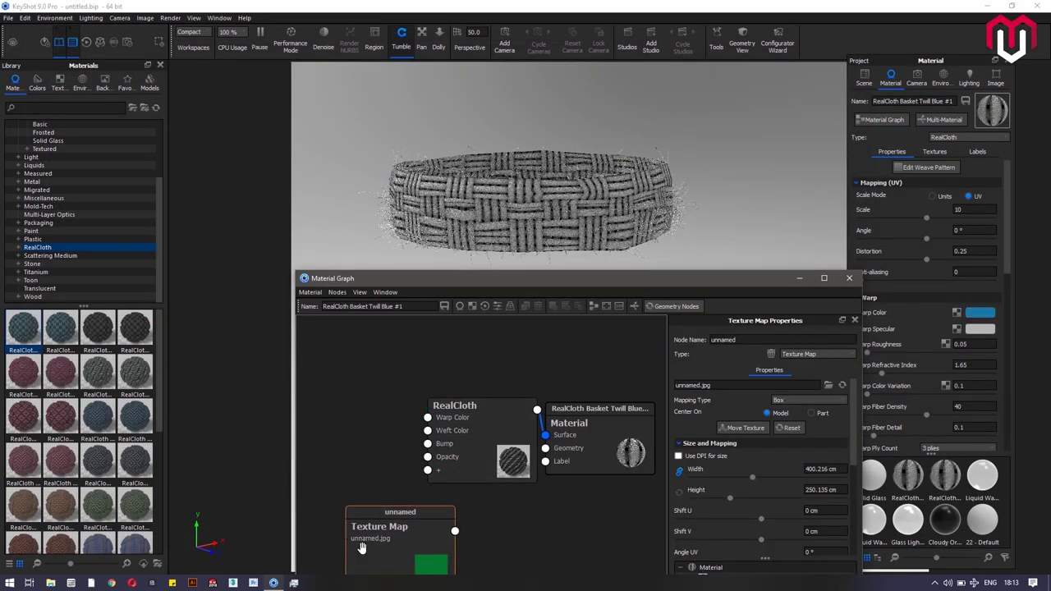
left_click_drag(405, 538, 291, 381)
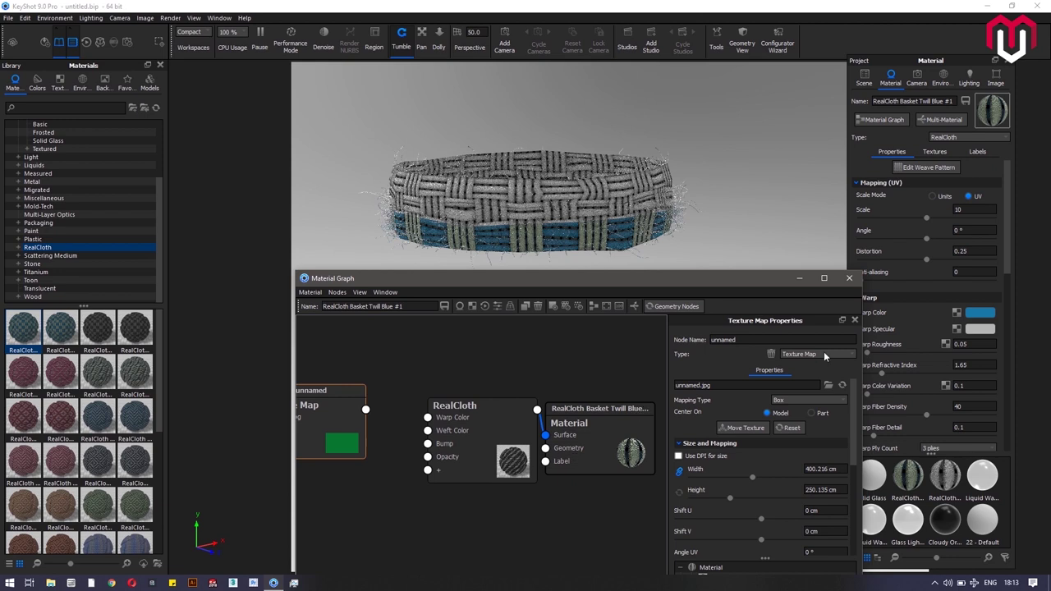
left_click_drag(851, 393, 852, 396)
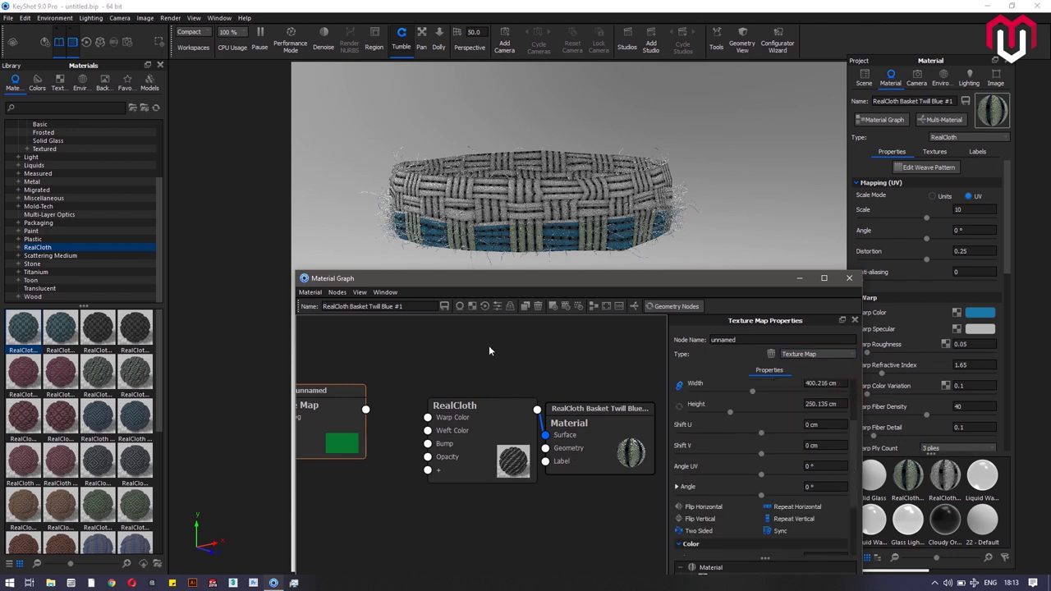
left_click_drag(365, 410, 427, 430)
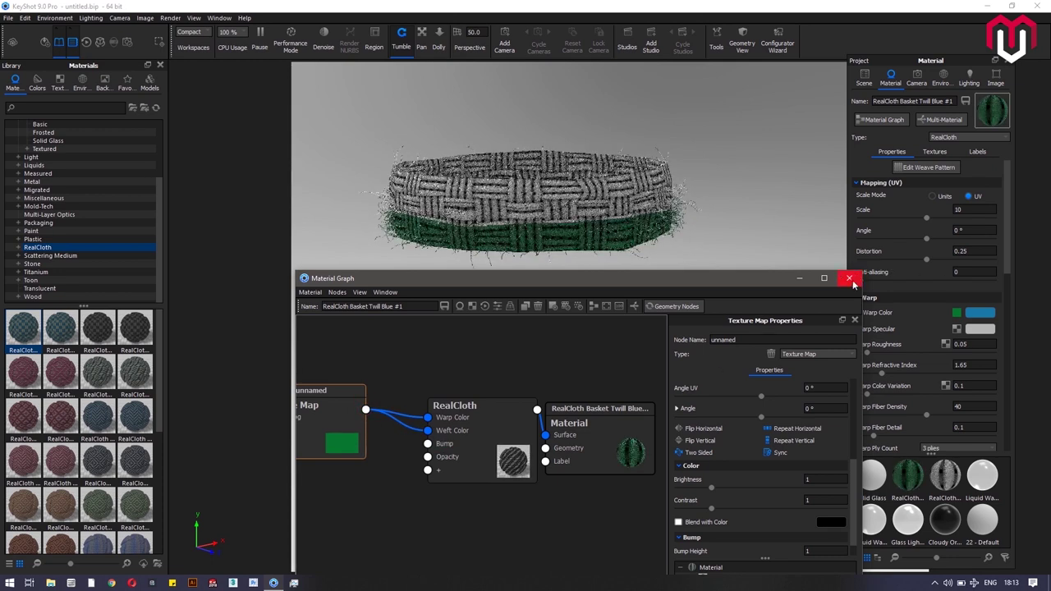
left_click(849, 278)
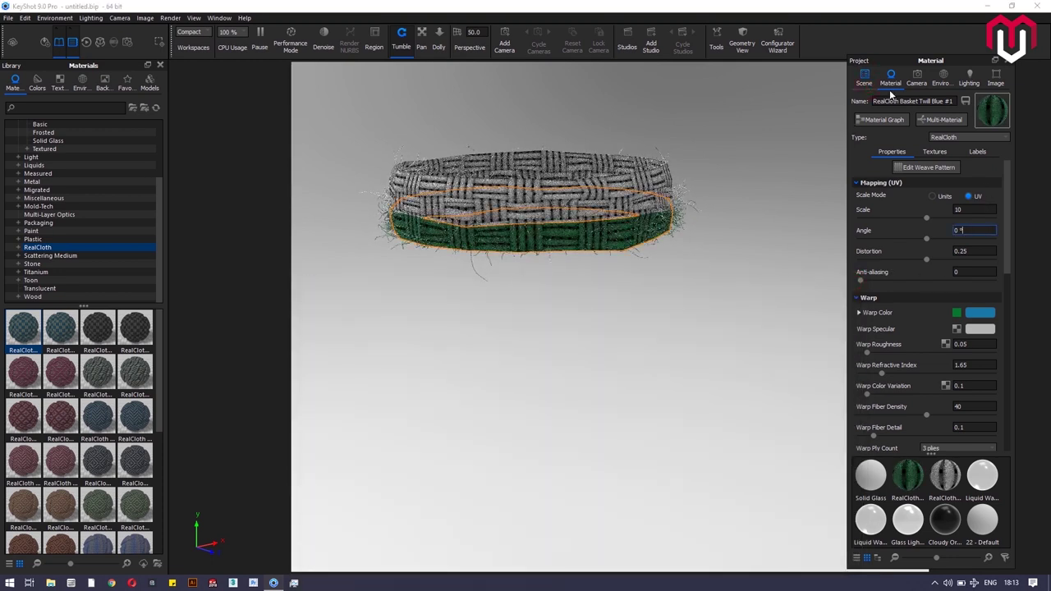
Step: Add the red wp3588702 image as a texture map node in the material graph of RED BAND's Solid Glass material
left_click(864, 79)
double_click(971, 246)
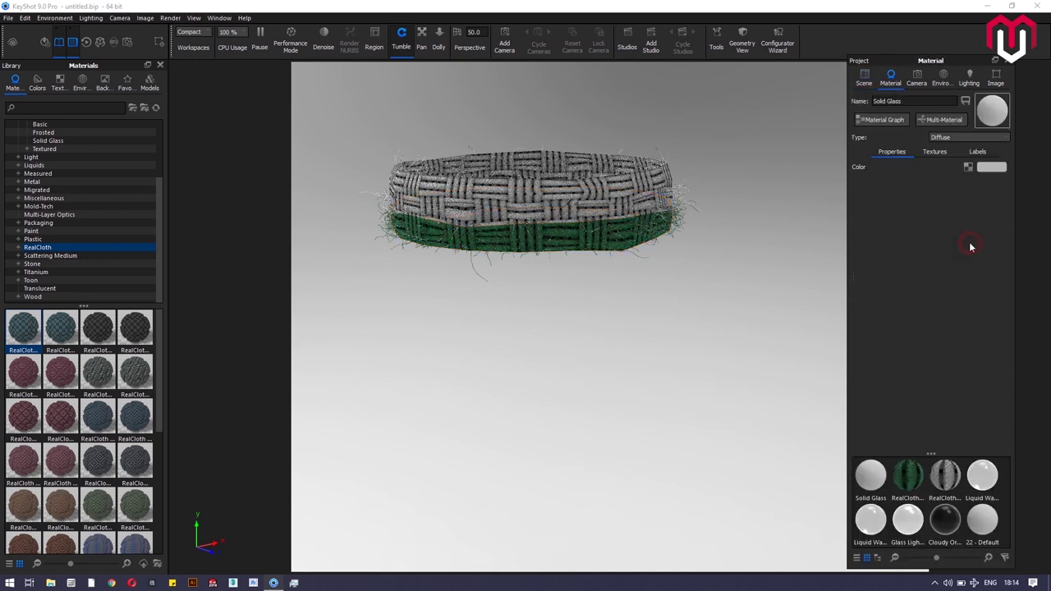
left_click(900, 122)
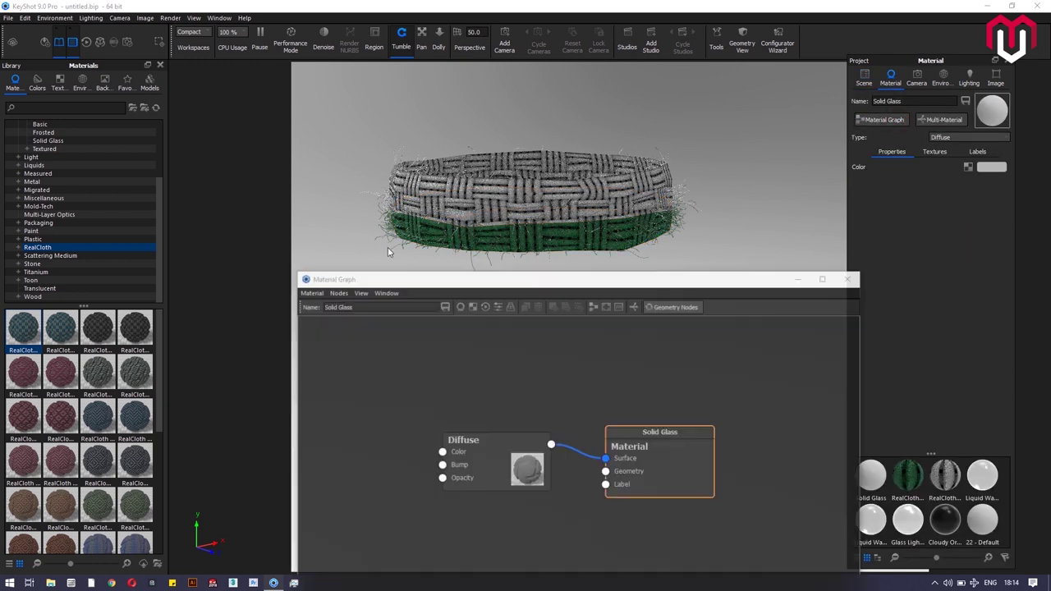
left_click(472, 306)
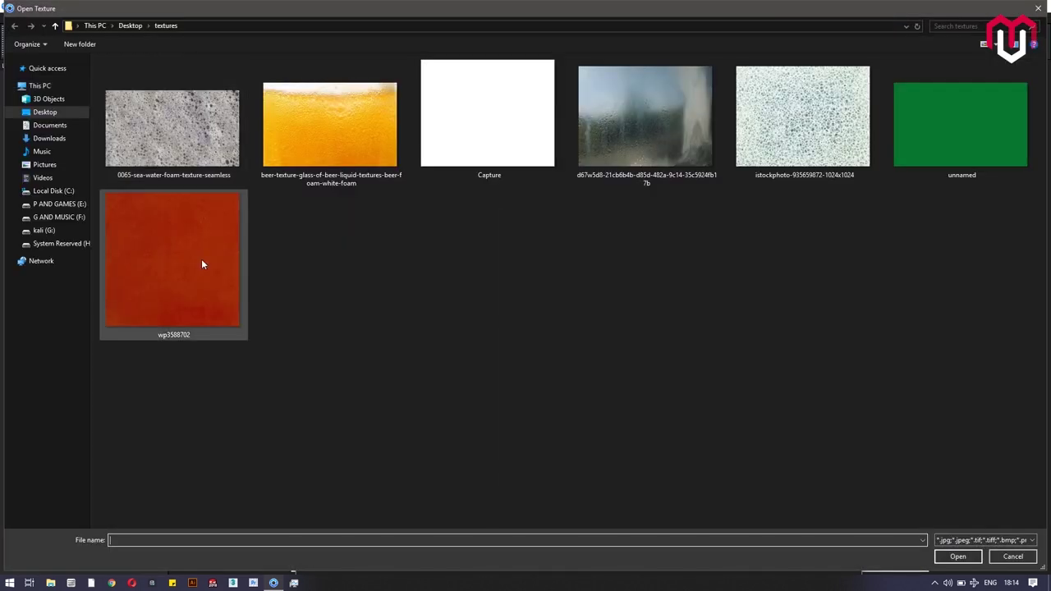
left_click(216, 256)
double_click(219, 254)
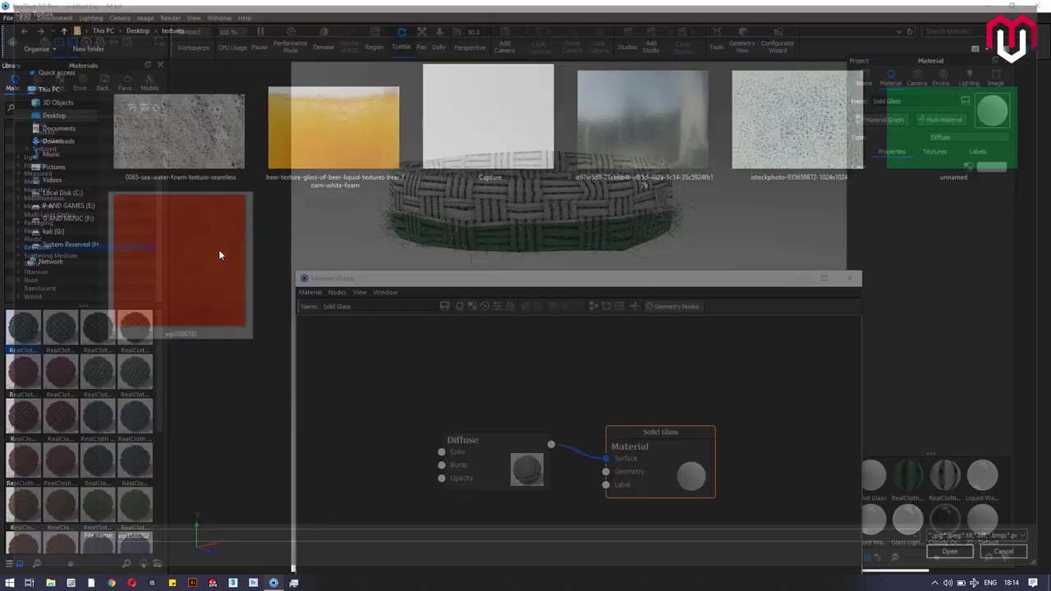
left_click_drag(579, 542, 341, 501)
left_click_drag(533, 470, 583, 435)
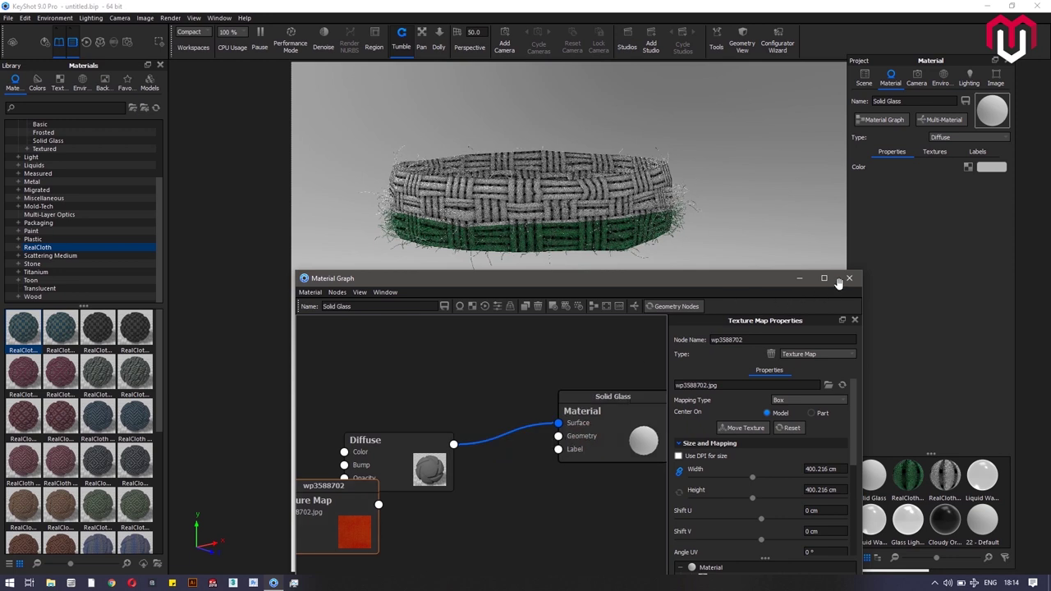
left_click(849, 278)
Step: Copy the RealCloth material of GREEN BAND and unhide the RED BAND part
left_click(863, 78)
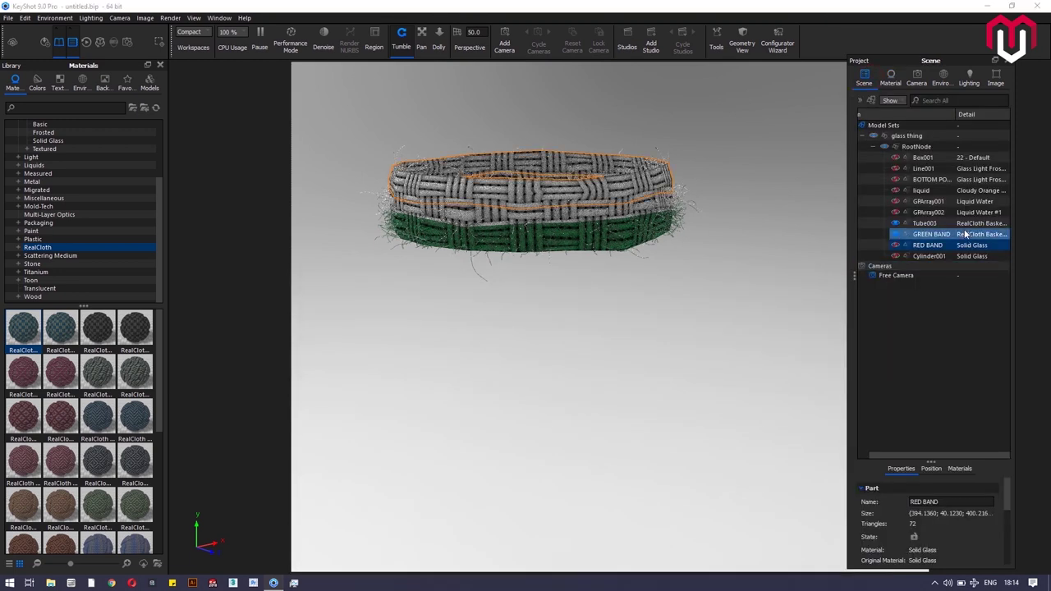
right_click(965, 234)
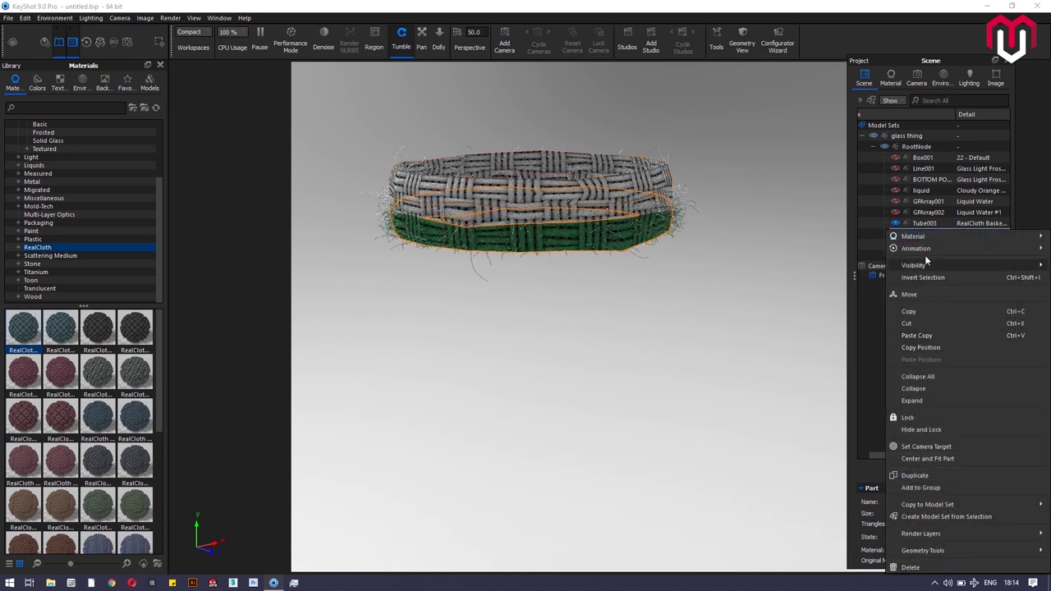
mouse_move(927, 238)
left_click(809, 261)
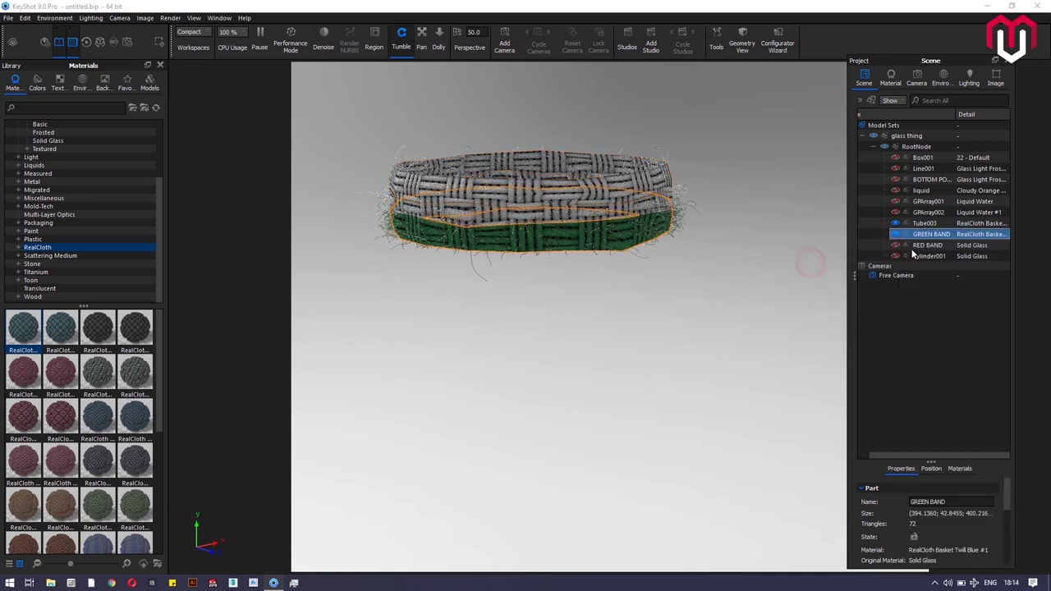
left_click(891, 245)
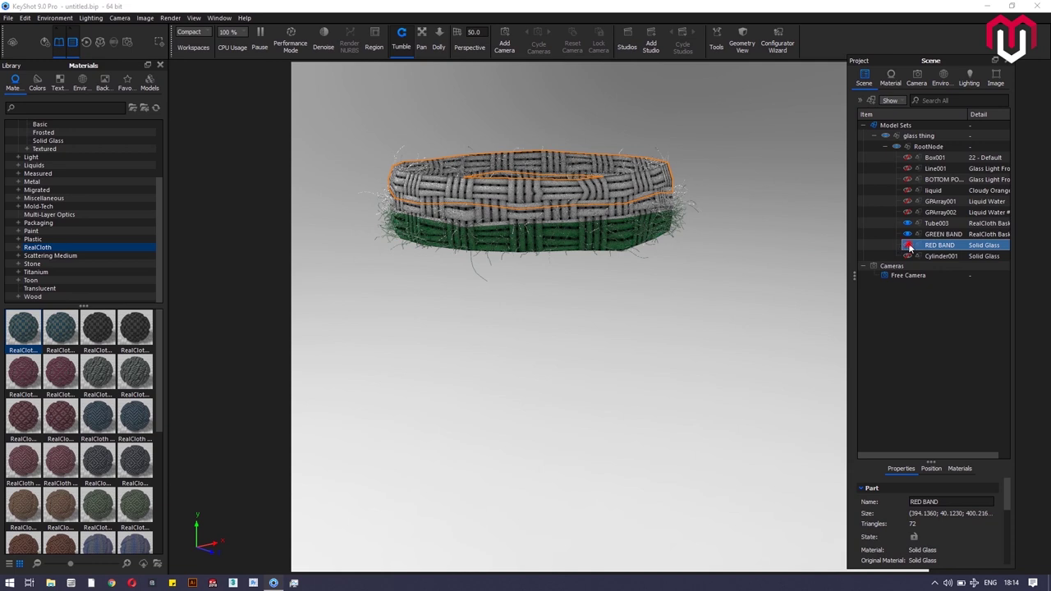
left_click(908, 247)
Step: Paste the copied RealCloth material onto RED BAND as an unlinked material and open it for editing
right_click(974, 247)
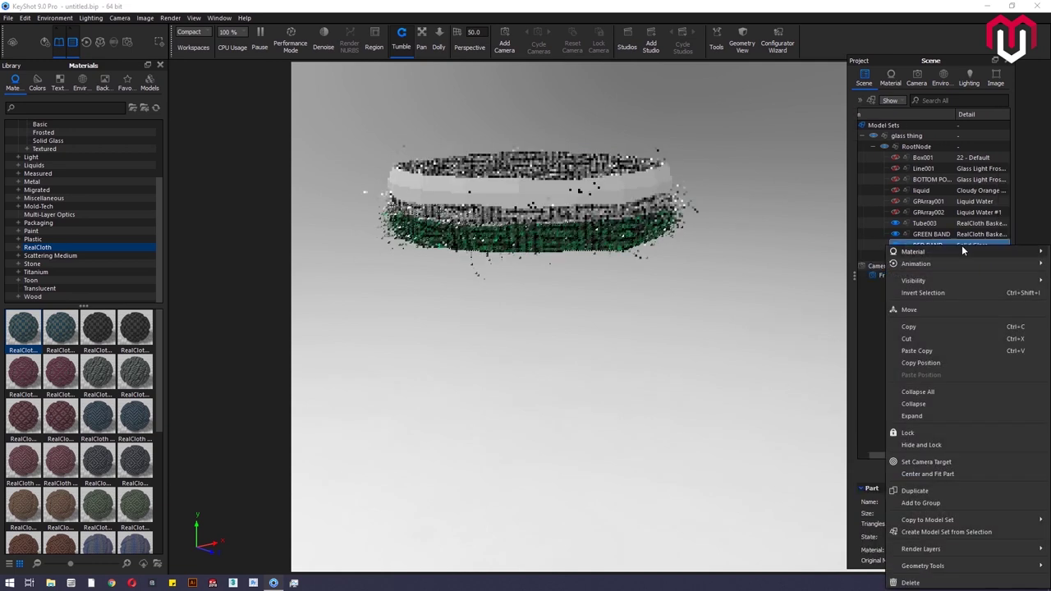
mouse_move(951, 251)
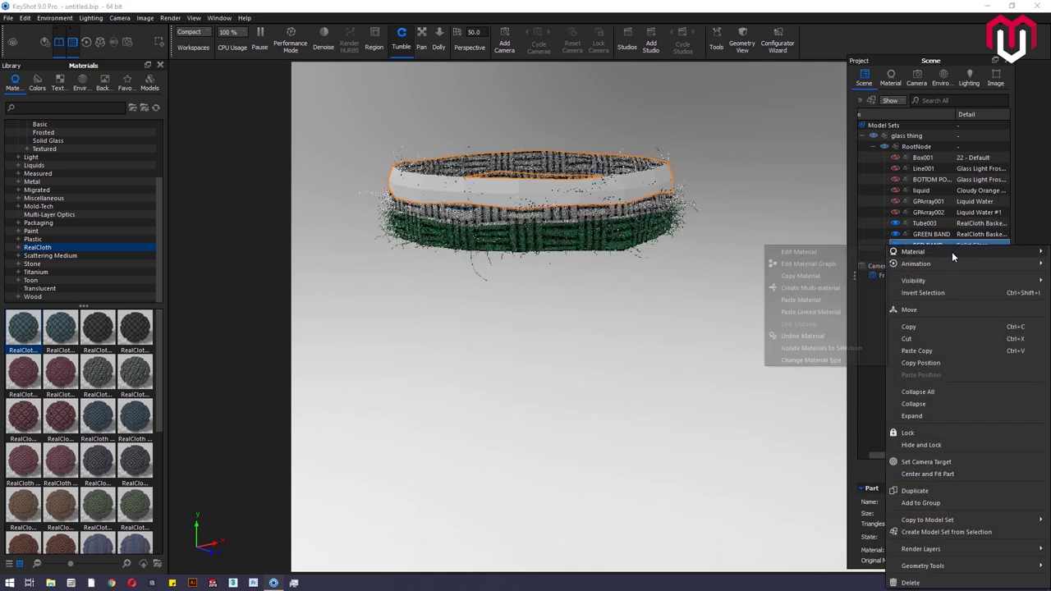
left_click(815, 301)
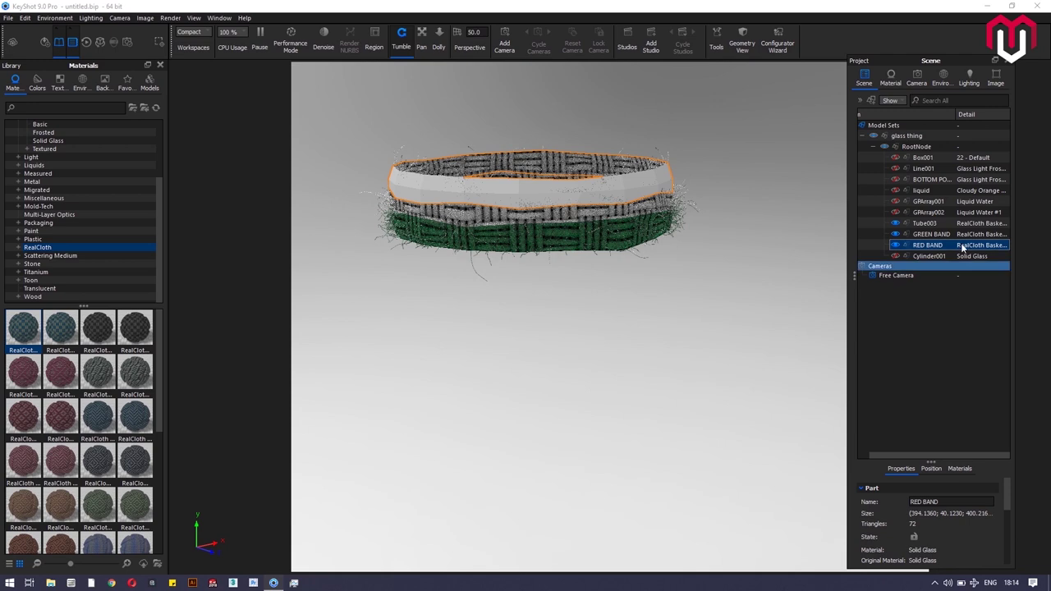
double_click(911, 234)
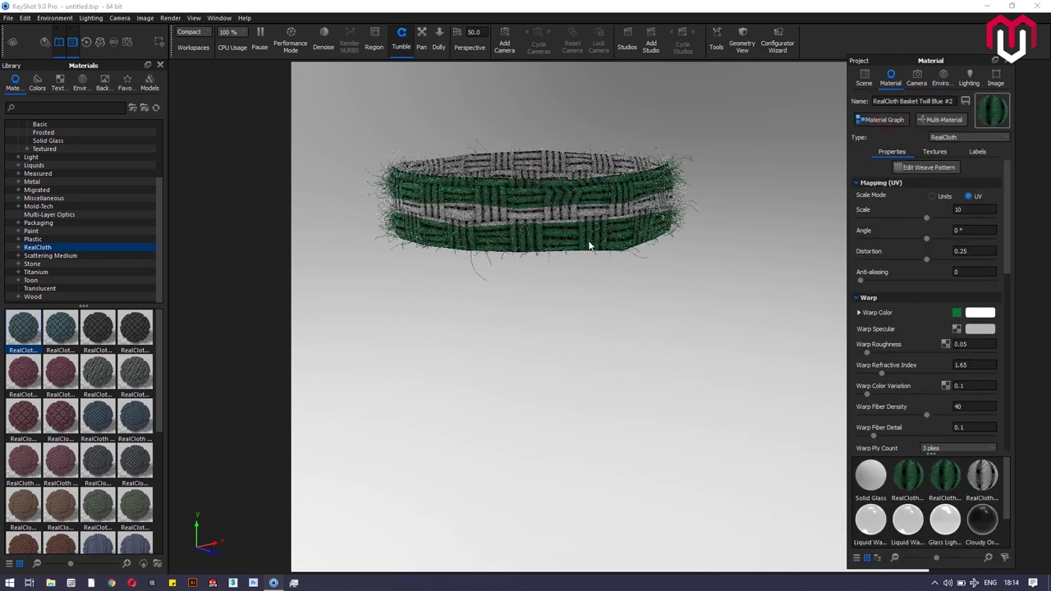
Step: Replace the green texture map node in RED BAND's RealCloth material with a texture map of the wp3588702 image
left_click(463, 429)
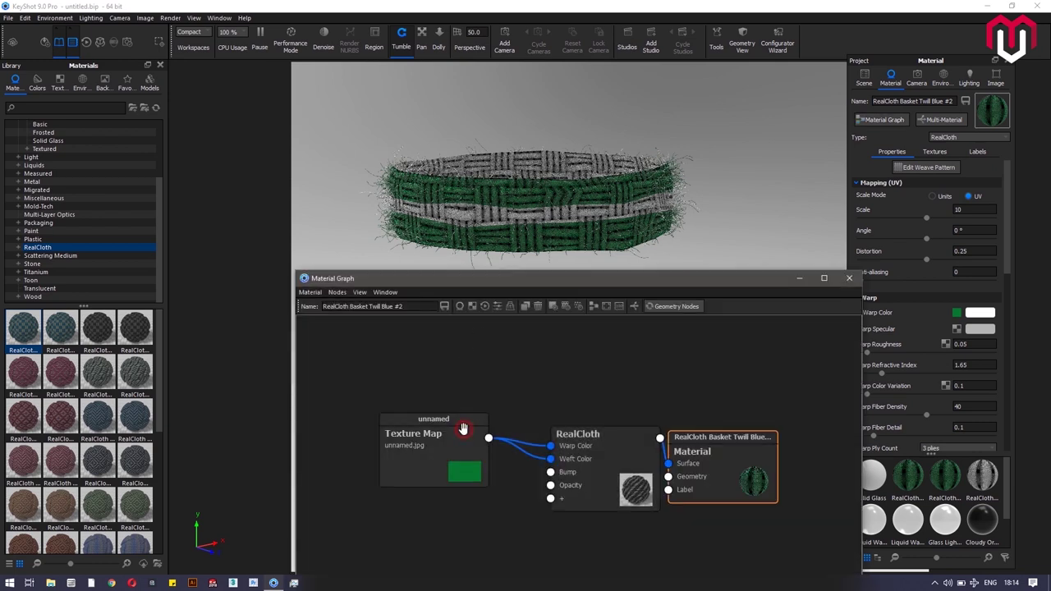
key("Delete")
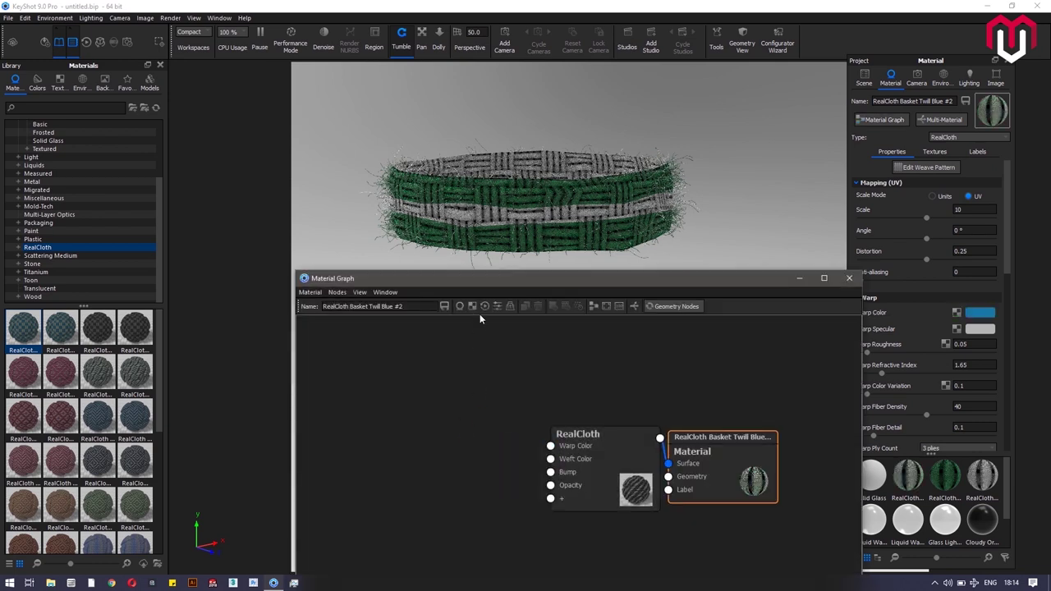
left_click(473, 306)
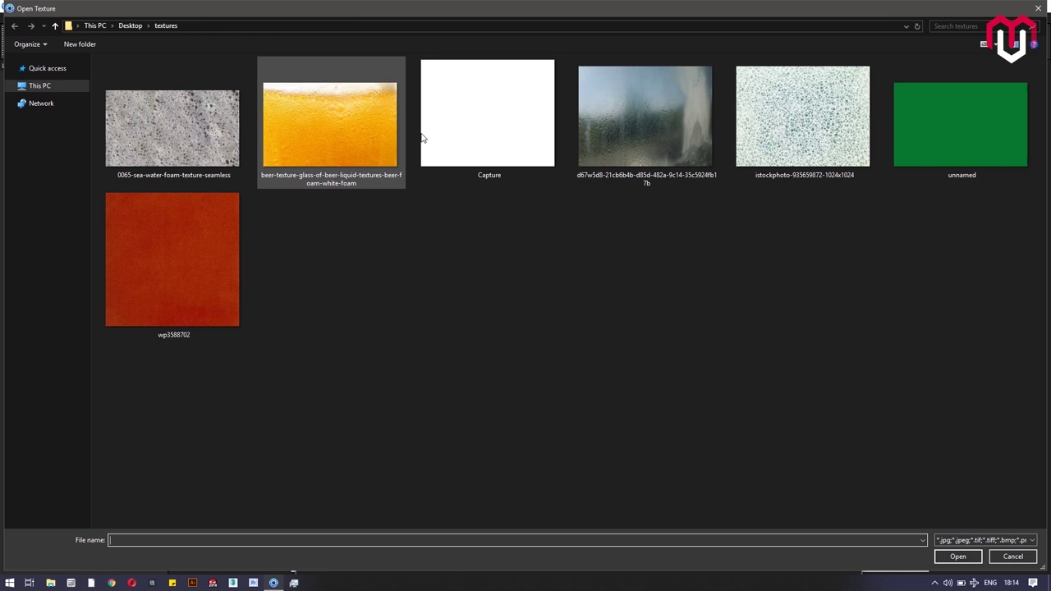
double_click(207, 282)
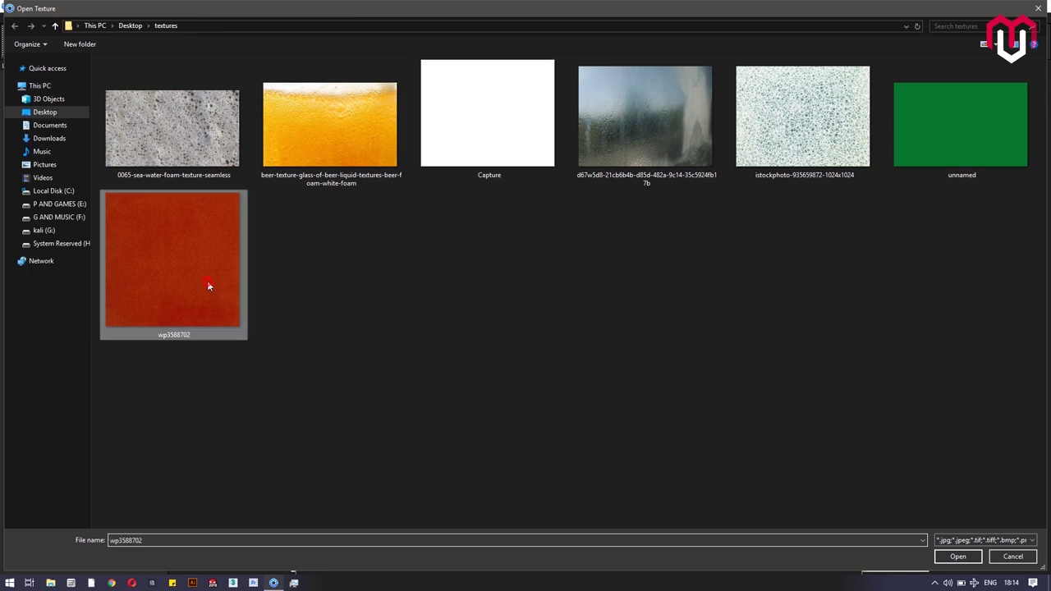
Step: Connect the wp3588702 texture map to RealCloth's Warp Color and Weft Color inputs and close the material graph
left_click_drag(593, 546, 283, 427)
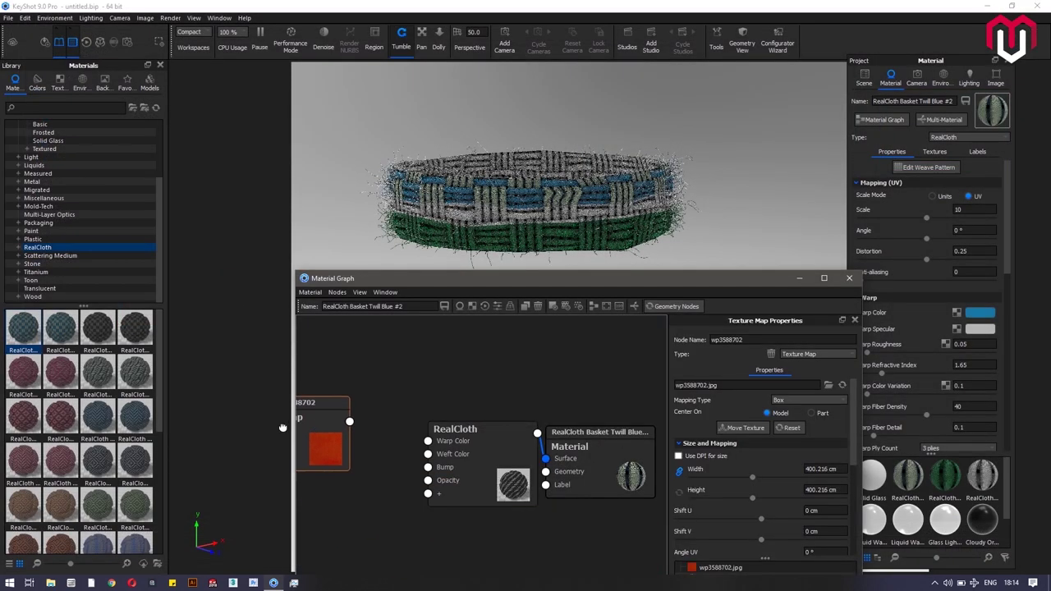
left_click_drag(350, 422, 427, 441)
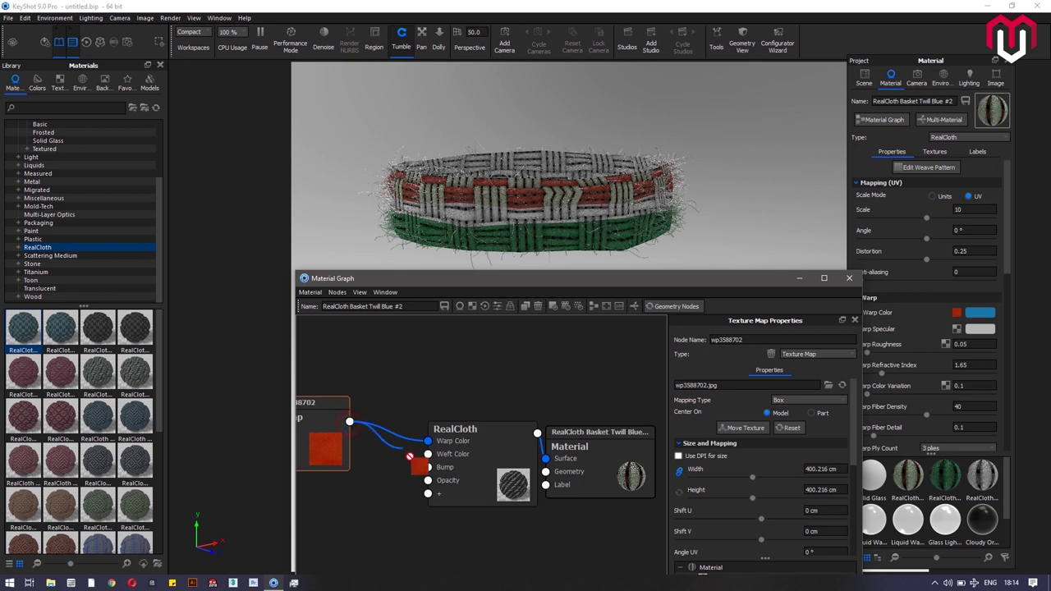
mouse_move(409, 456)
left_mouse_down()
mouse_move(427, 463)
mouse_move(428, 454)
left_mouse_up()
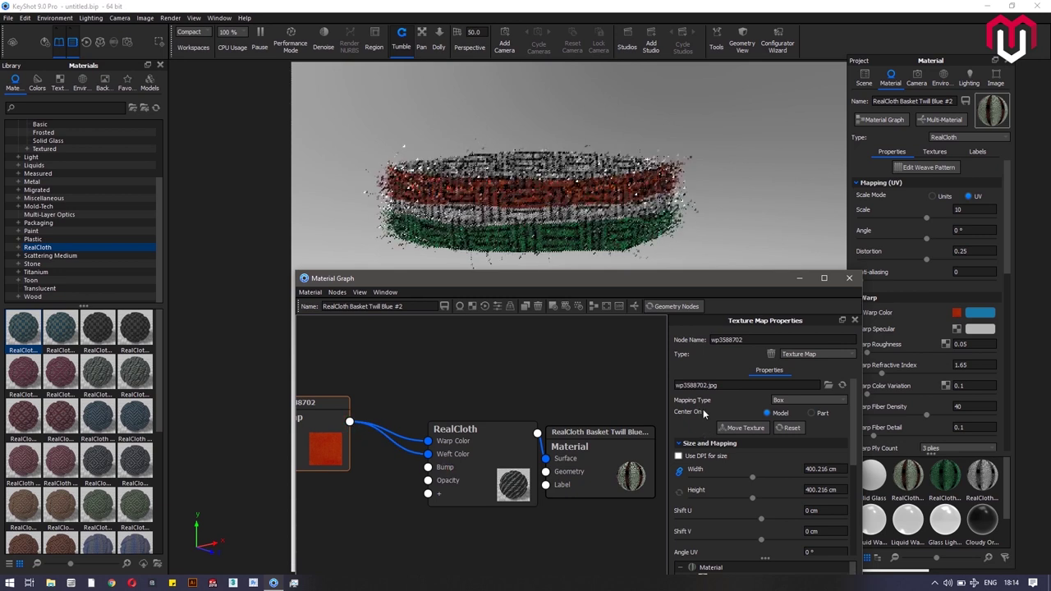
left_click(848, 280)
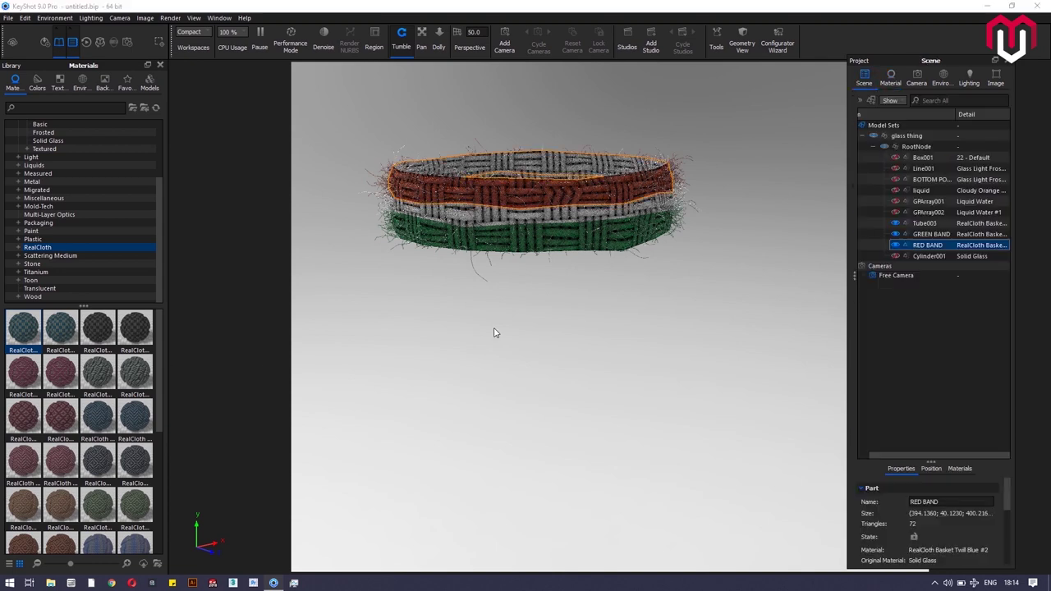
left_click(711, 195)
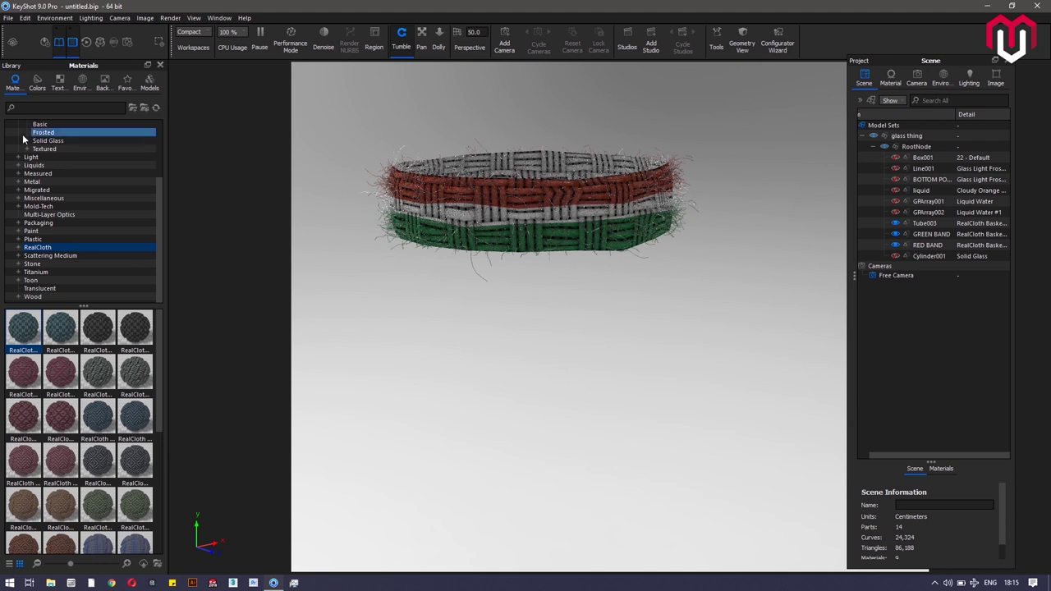
Step: Unhide Line001, the bottom part, liquid, GPArray001, GPArray002 and Cylinder001 to show the whole beer glass
left_click(895, 223)
left_click(896, 222)
left_click(896, 214)
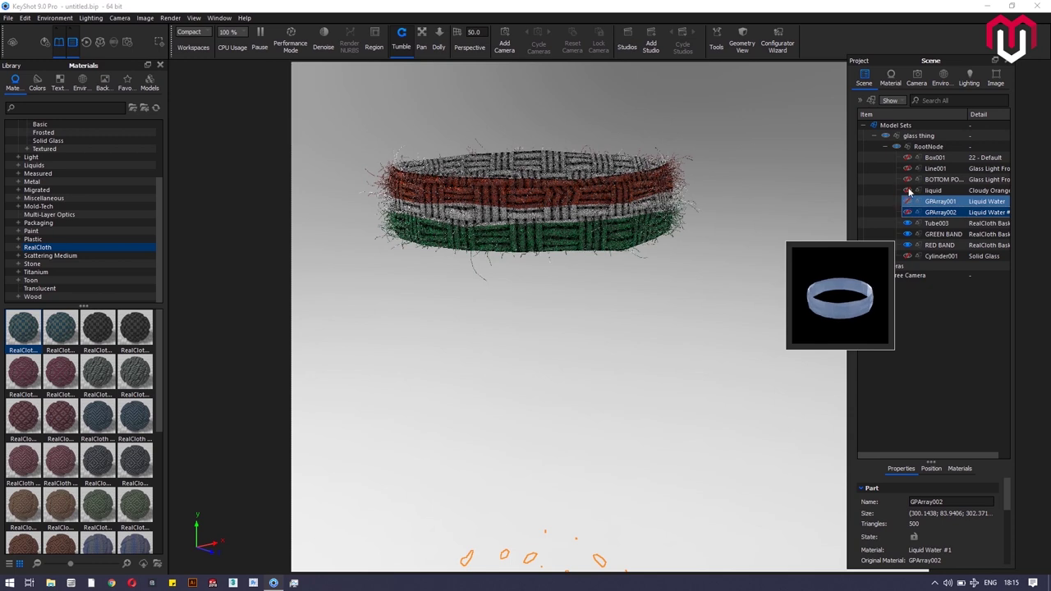
left_click(908, 189)
left_click(908, 180)
left_click(908, 170)
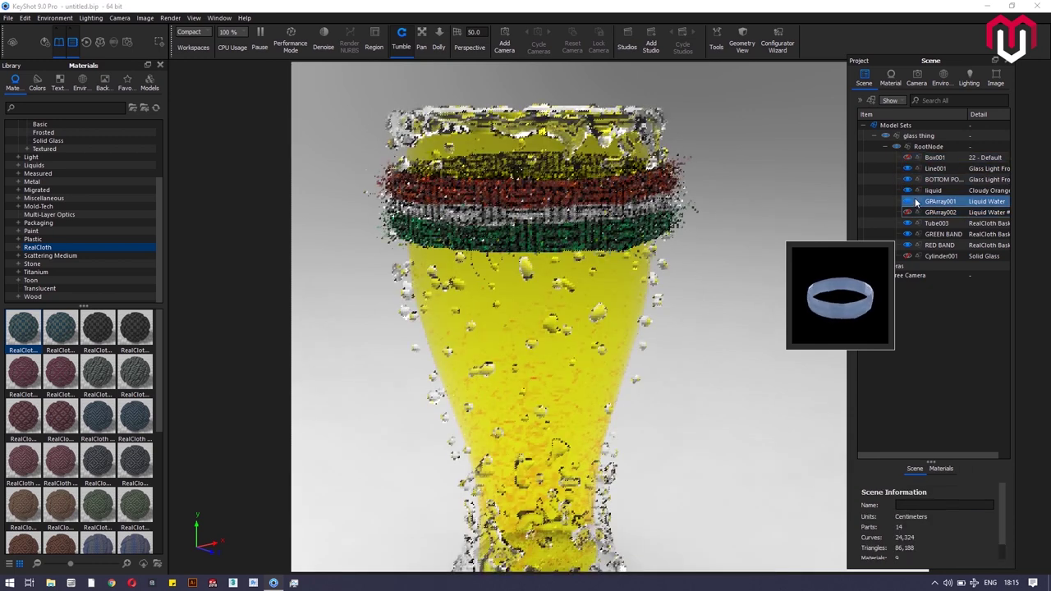
left_click(907, 212)
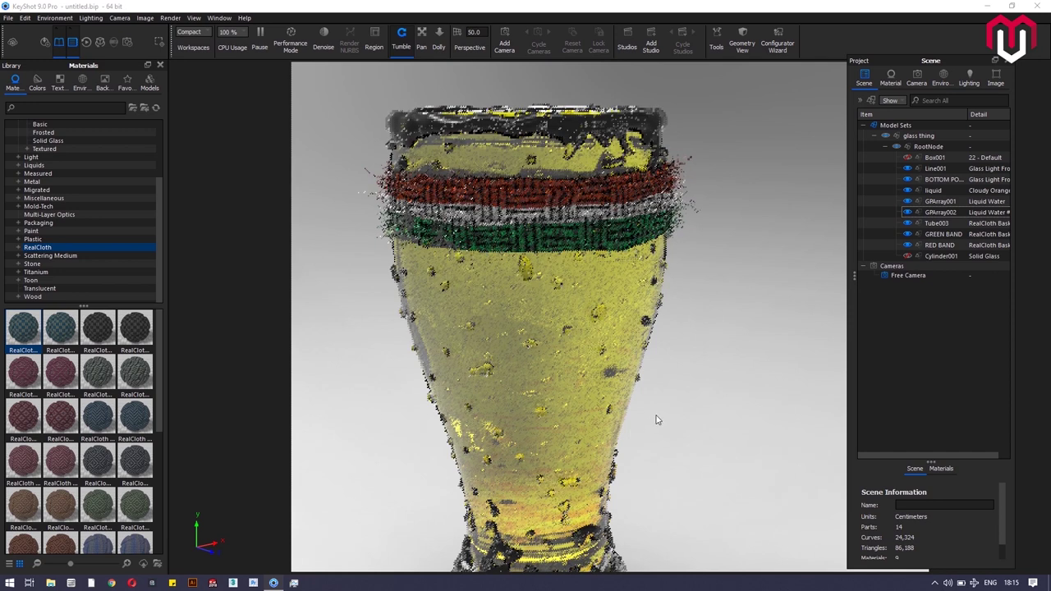
scroll(655, 420, "down", 5)
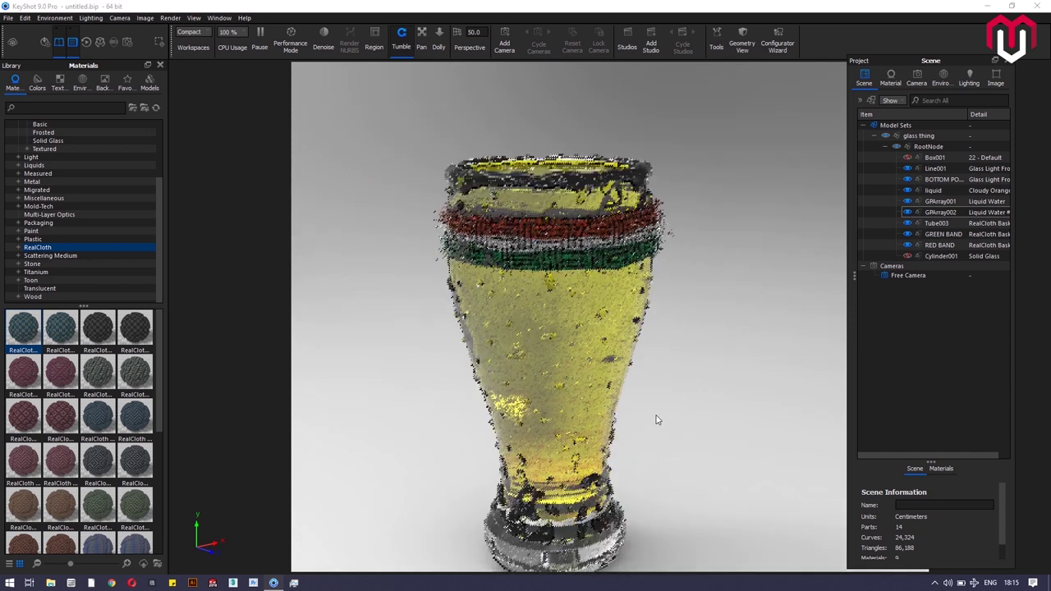
left_click_drag(654, 377, 654, 365)
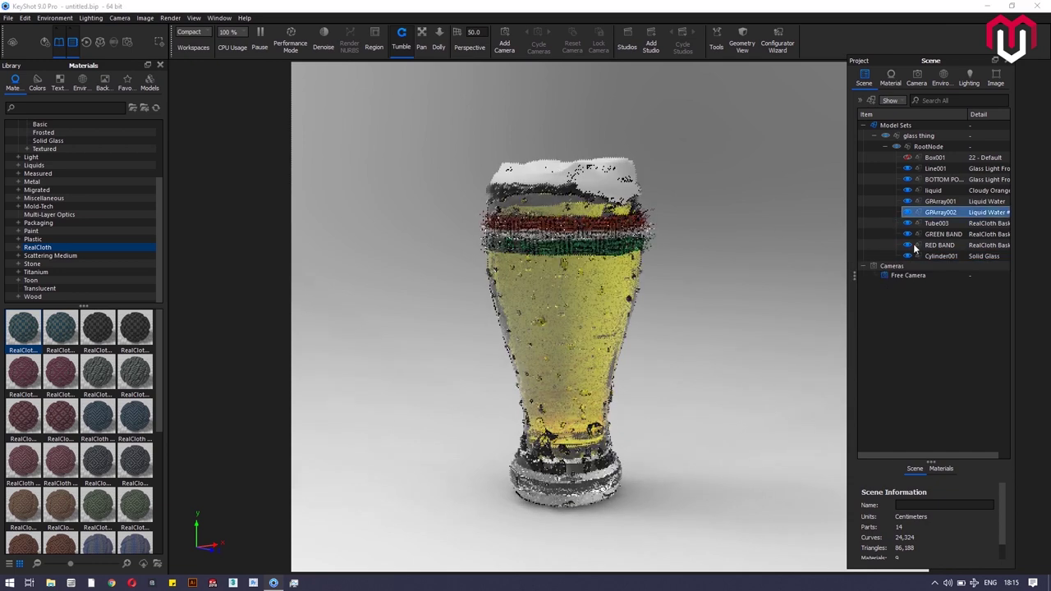
Step: Hide all three bands, both GPArray parts, the liquid, the bottom part and Line001, leaving only Cylinder001 shown
left_click(908, 245)
left_click(907, 245)
left_click(907, 234)
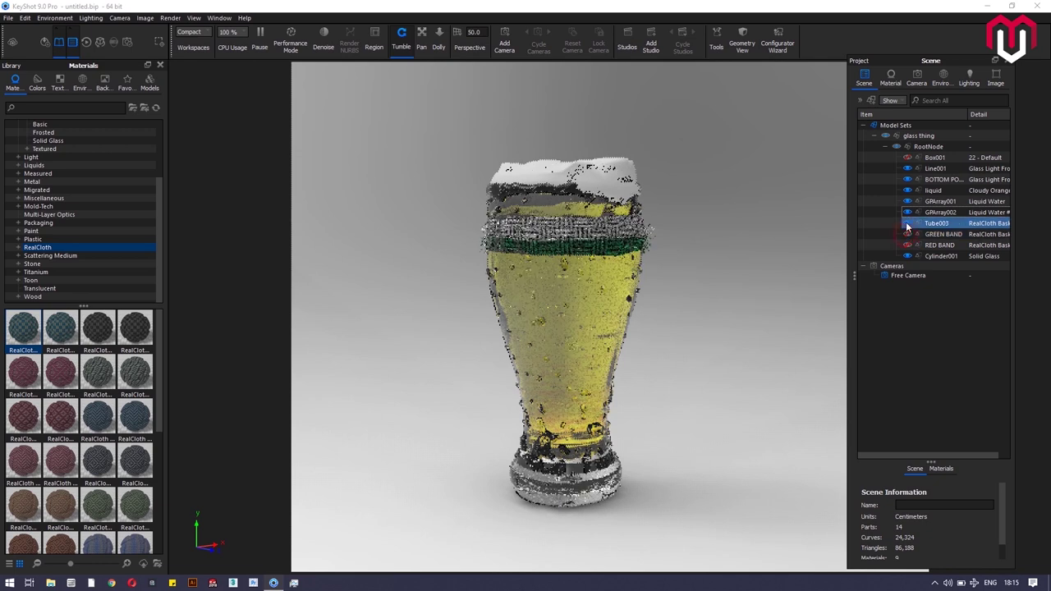
left_click(907, 222)
left_click(907, 212)
left_click(907, 202)
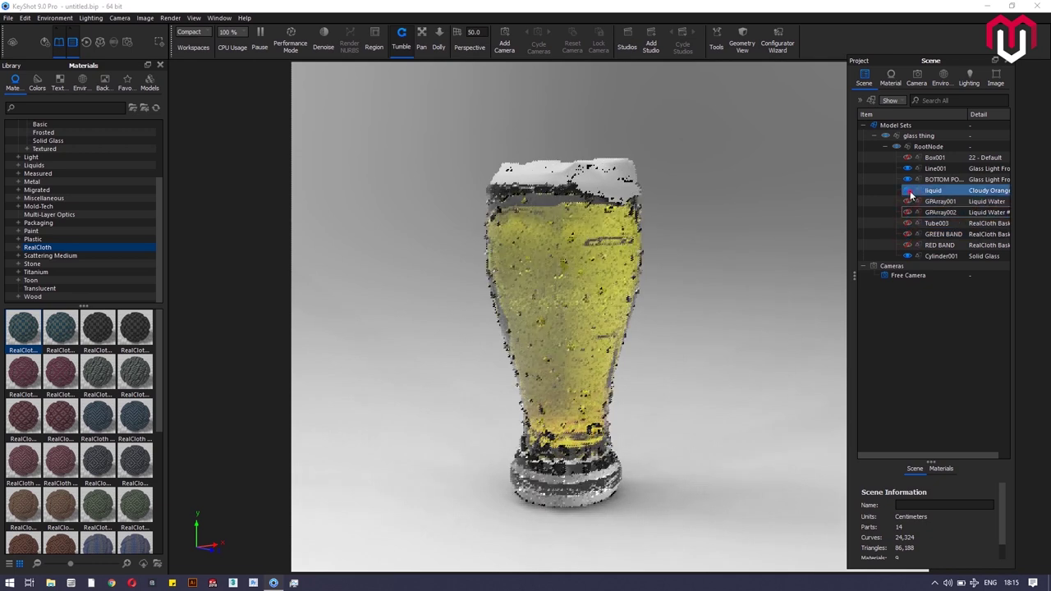
left_click(911, 179)
left_click(907, 179)
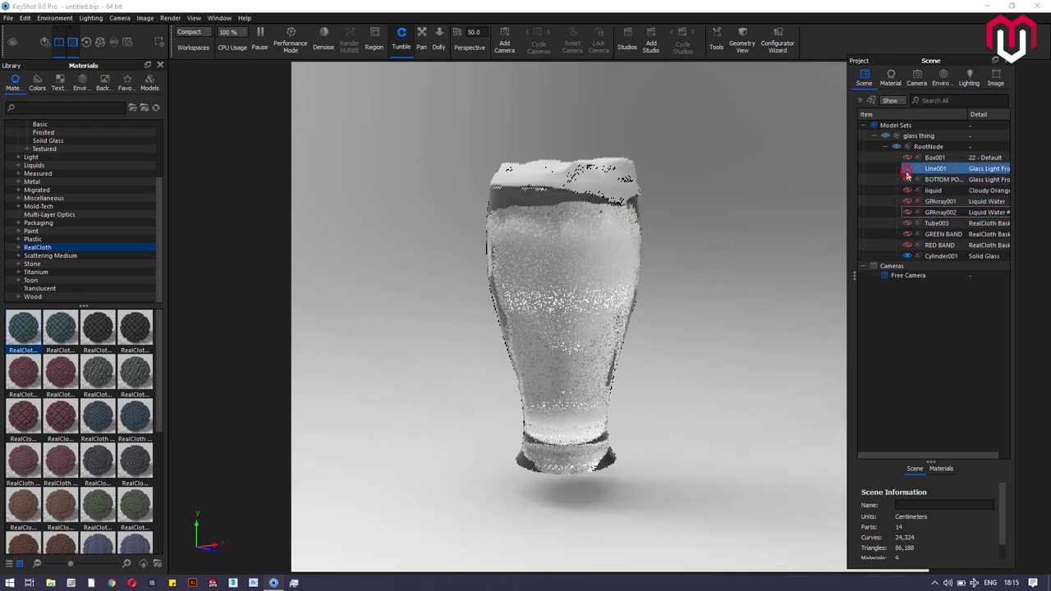
left_click(907, 167)
Step: Delete the unconnected wp3588702 texture map node from the material graph of Cylinder001's Solid Glass material
left_click(941, 255)
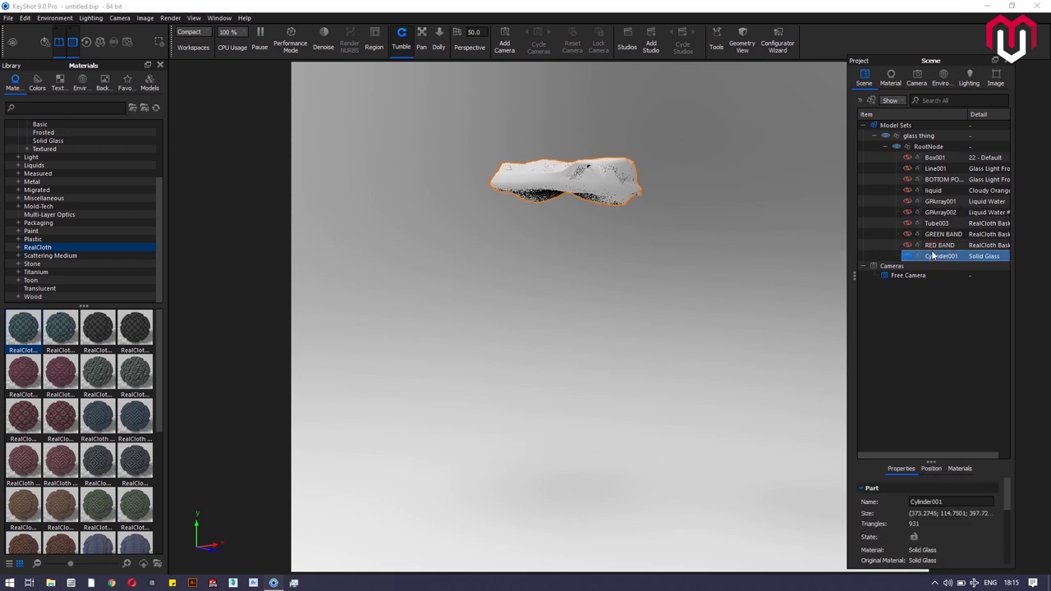
double_click(970, 257)
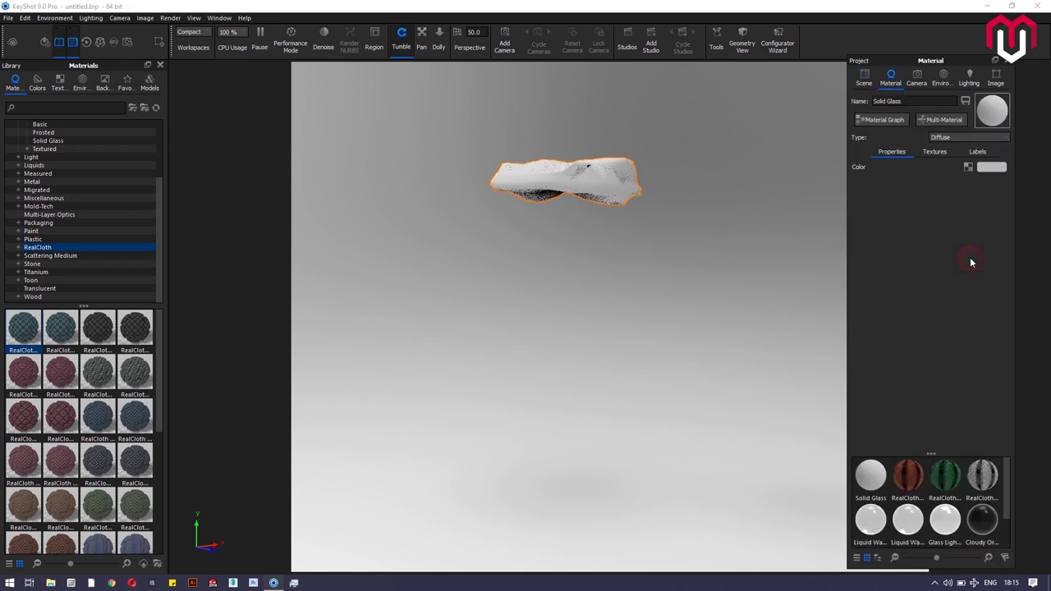
left_click(901, 122)
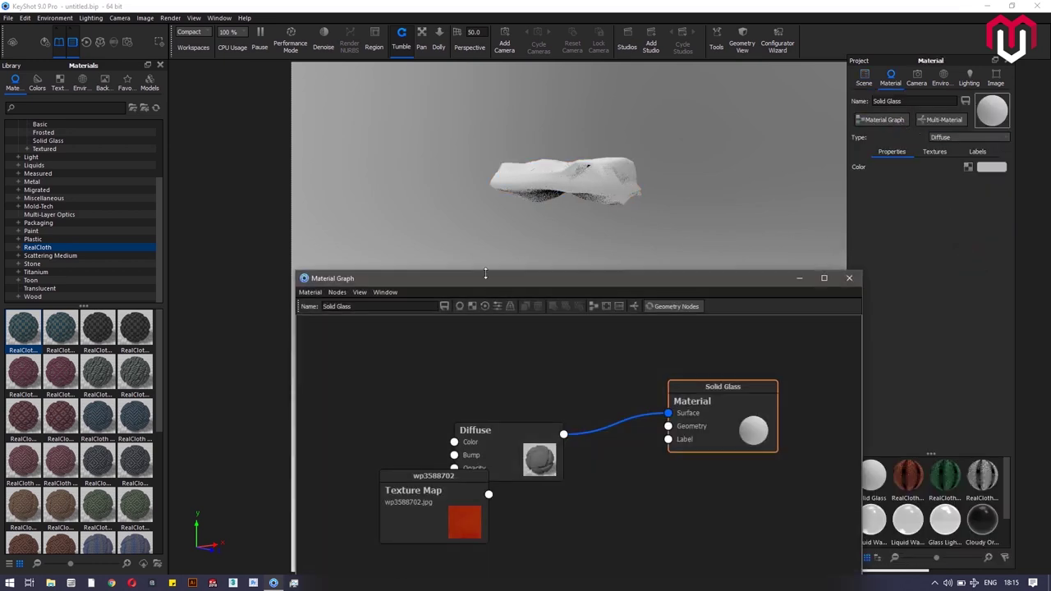
left_click_drag(532, 454, 587, 436)
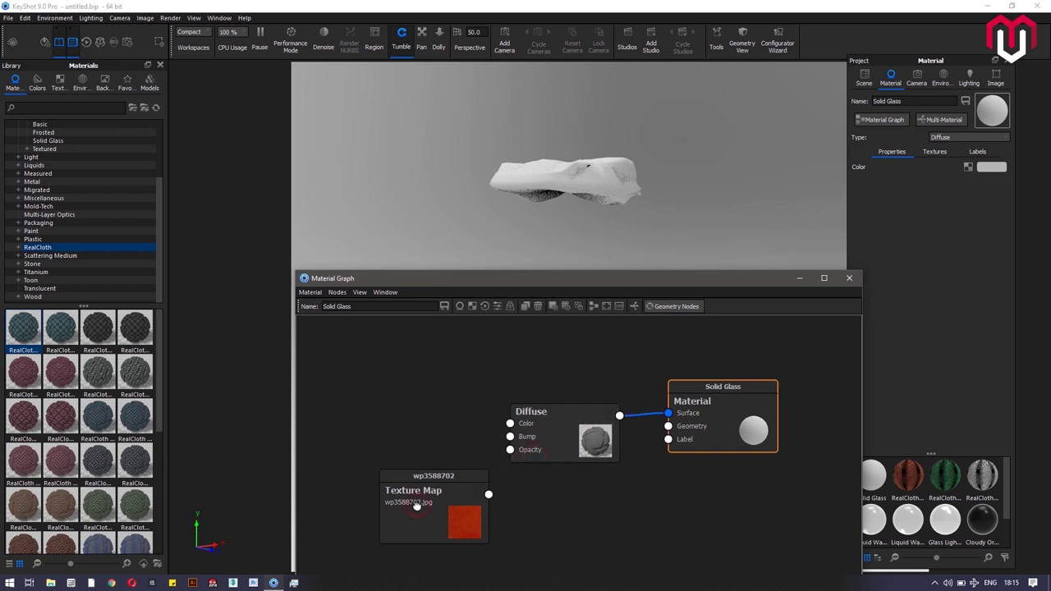
key("Delete")
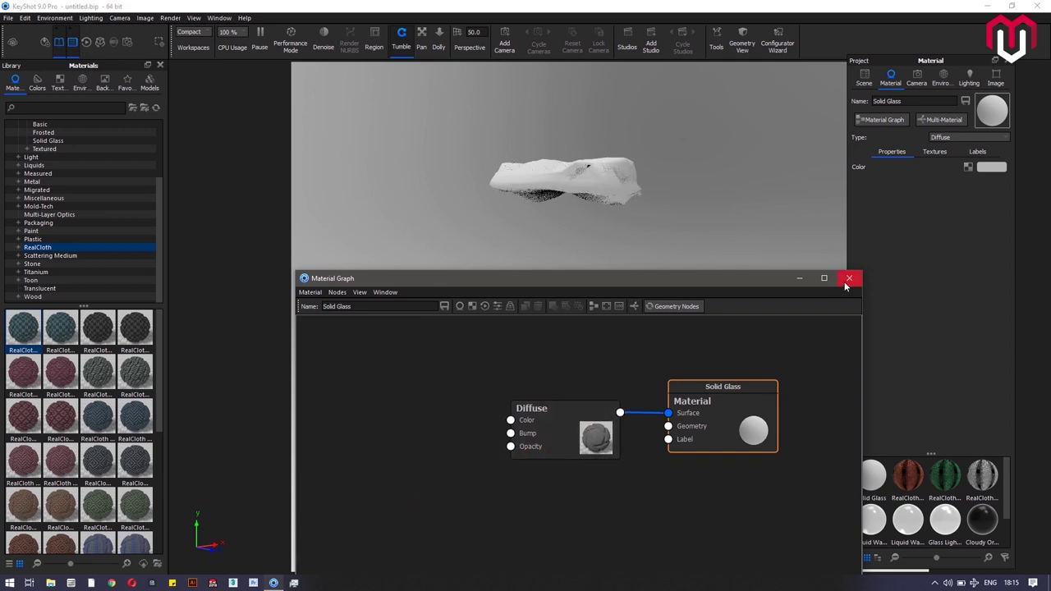
left_click(847, 279)
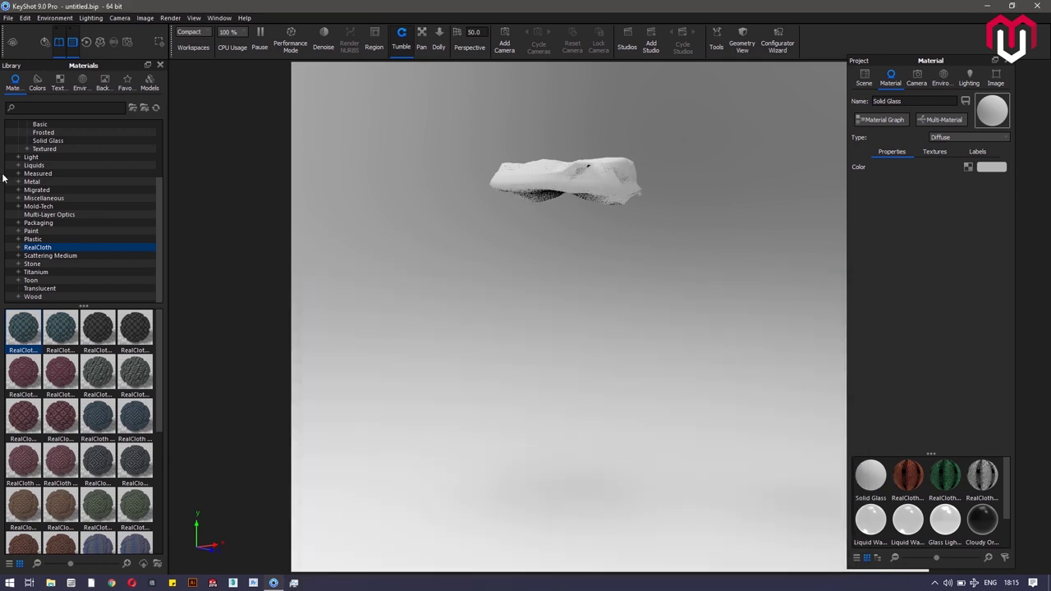
Step: Apply the Scattering Medium Sponge material from the library's Scattering Medium category to the Cylinder001 foam part
left_click(79, 256)
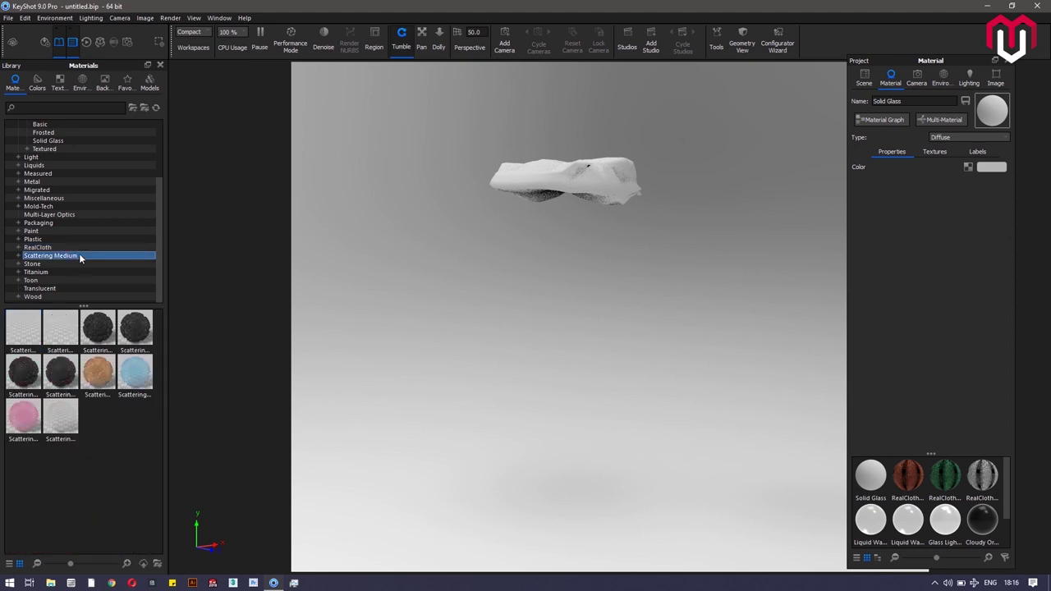
left_click(863, 75)
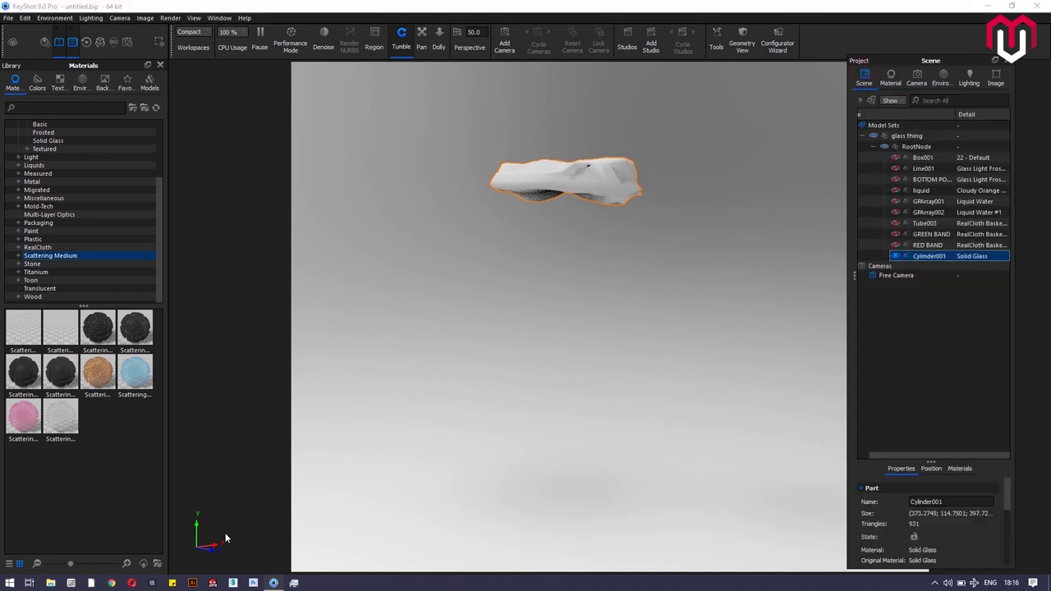
left_click(97, 371)
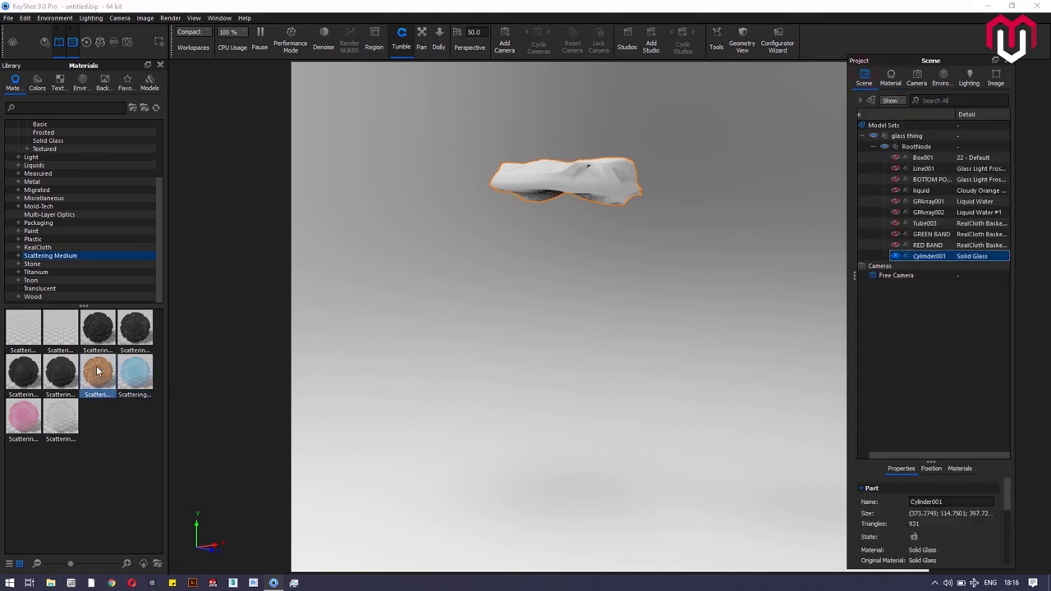
left_click_drag(97, 371, 1028, 371)
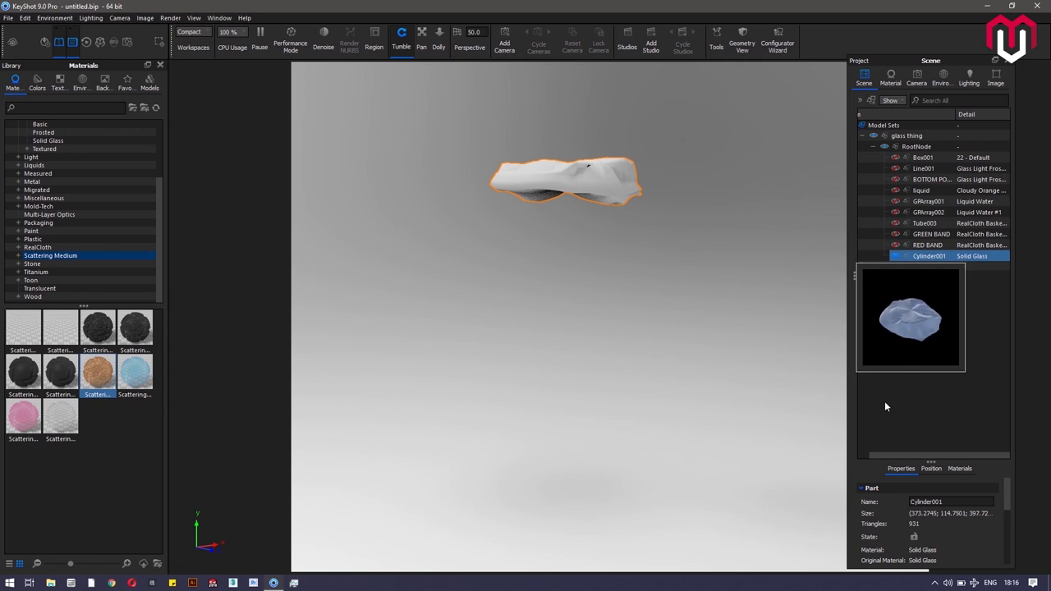
mouse_move(134, 380)
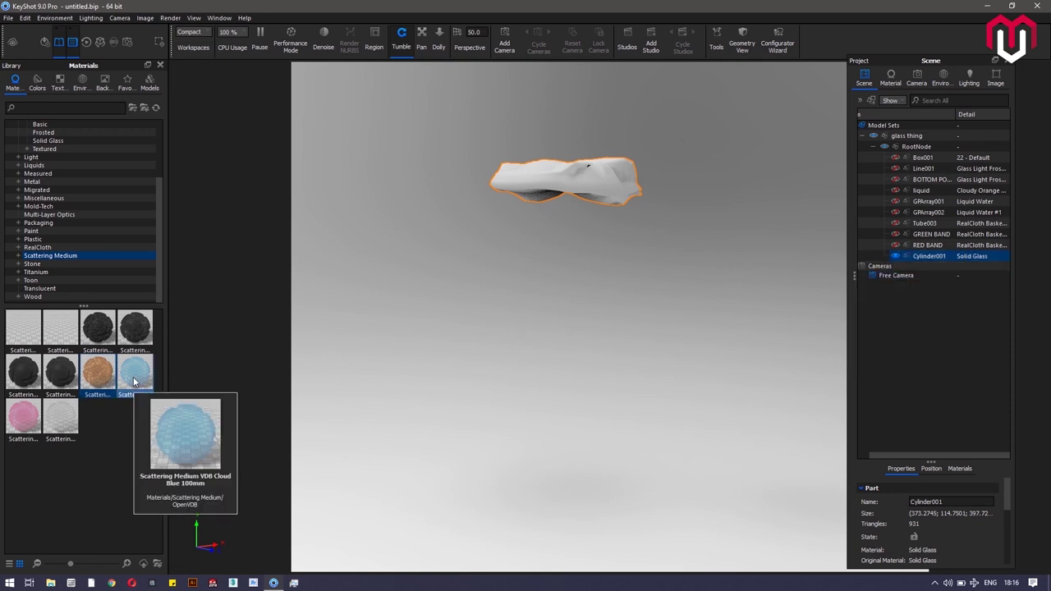
left_click_drag(115, 382, 968, 258)
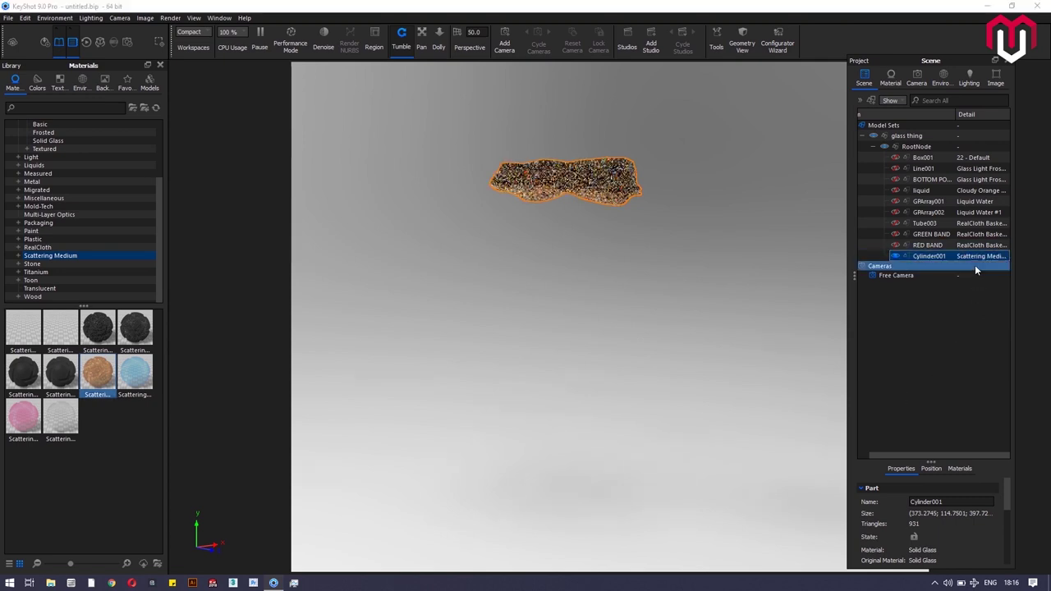
Step: Set the foam's Scattering Medium Sponge material to a Transparency Distance of 10 cm and a Density of 1
double_click(978, 258)
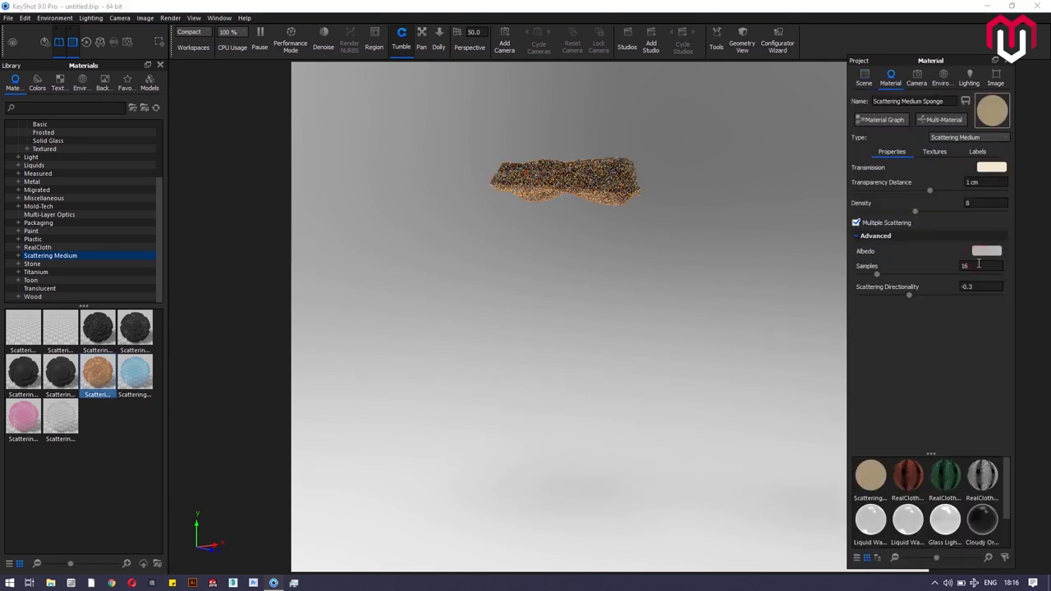
left_click(982, 182)
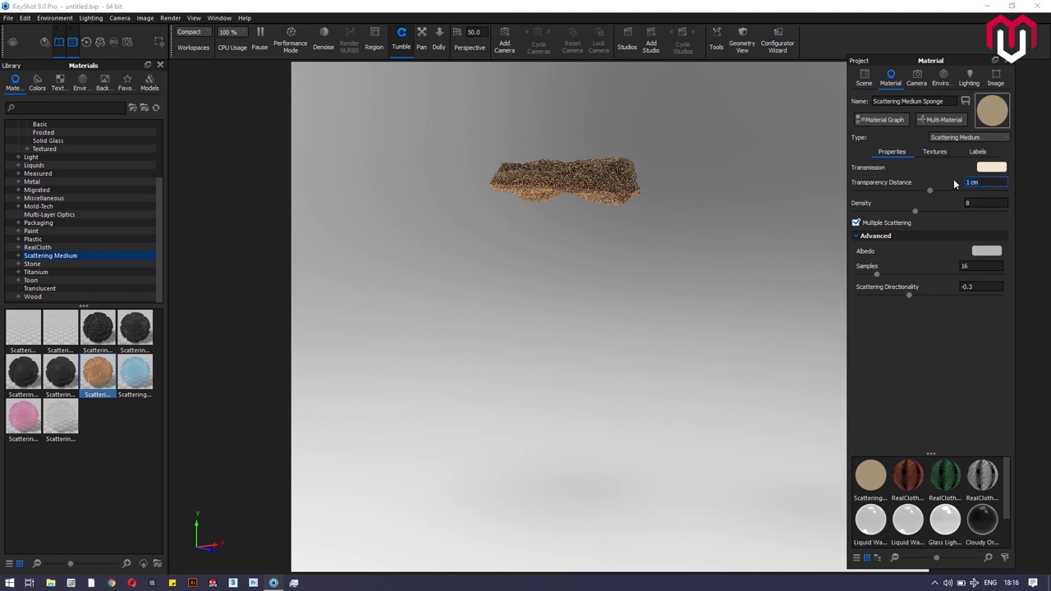
type("0")
key("Return")
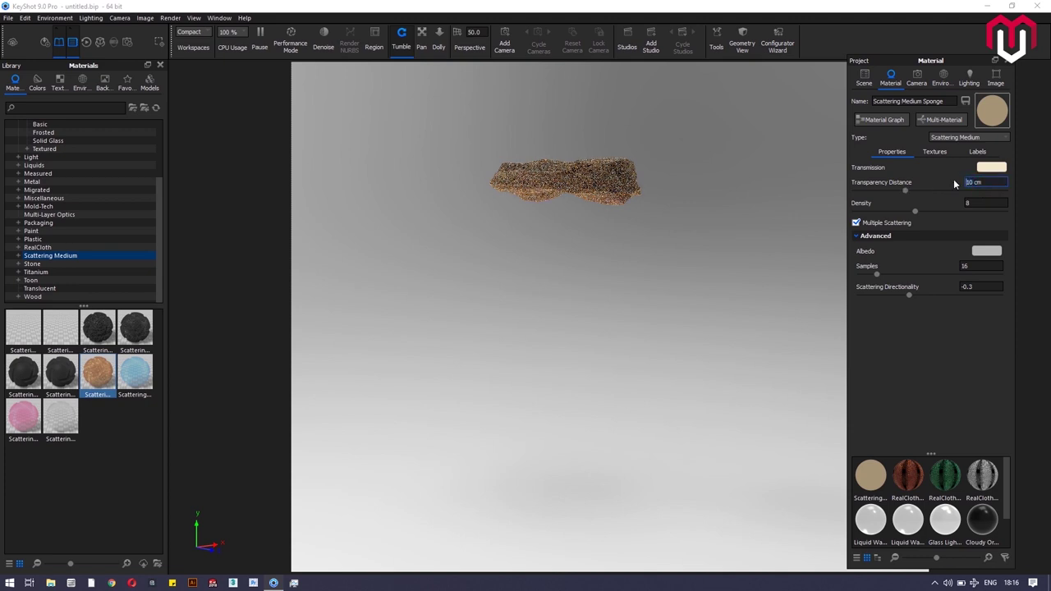
left_click(997, 202)
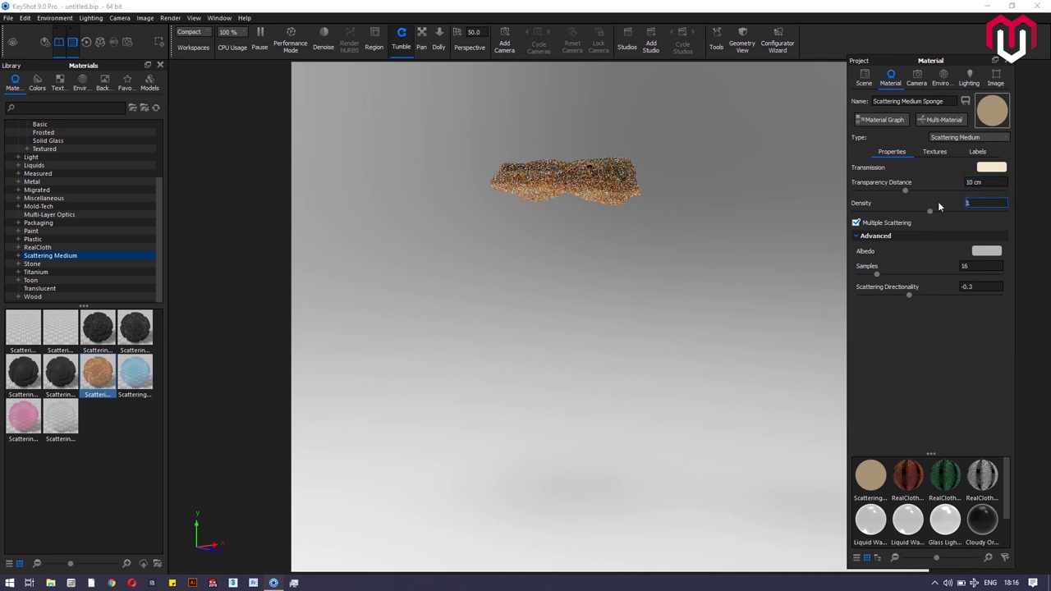
key("Return")
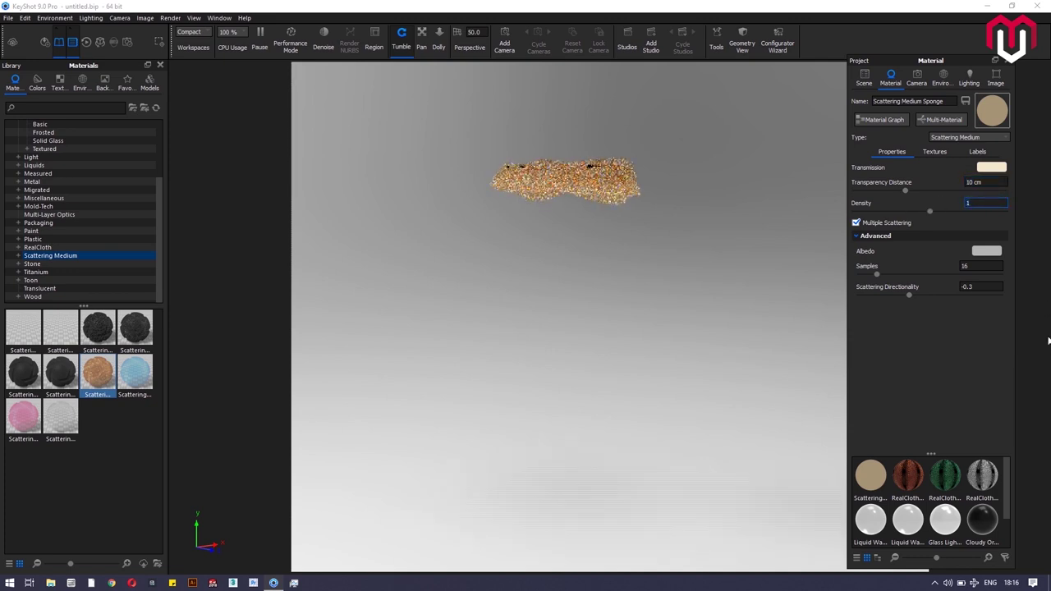
Step: Set the foam material's Scattering Directionality to 0 and delete the Spots node feeding its Density Texture in the material graph
left_click(983, 285)
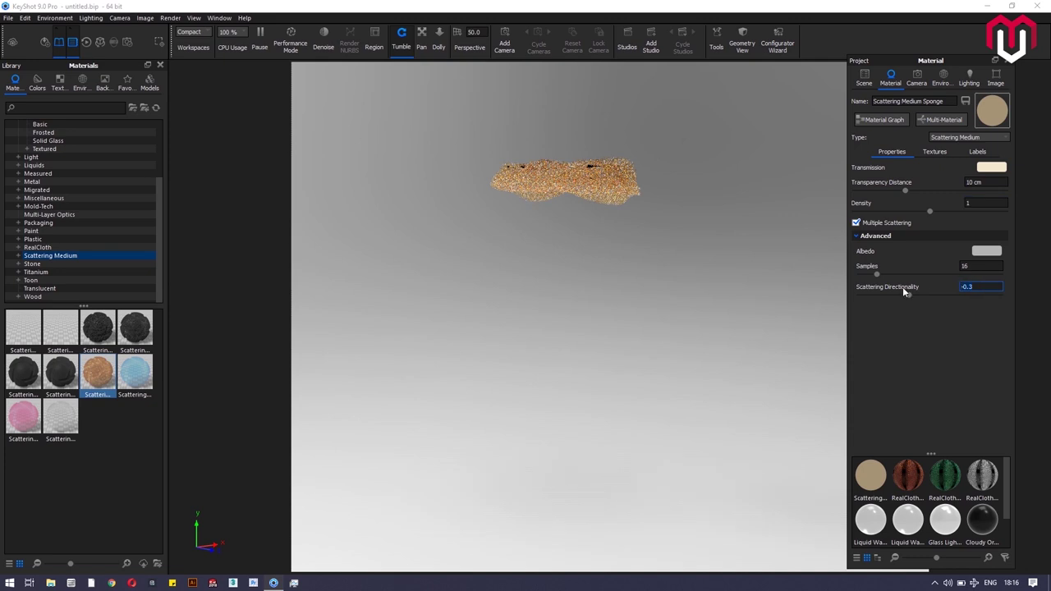
type("-")
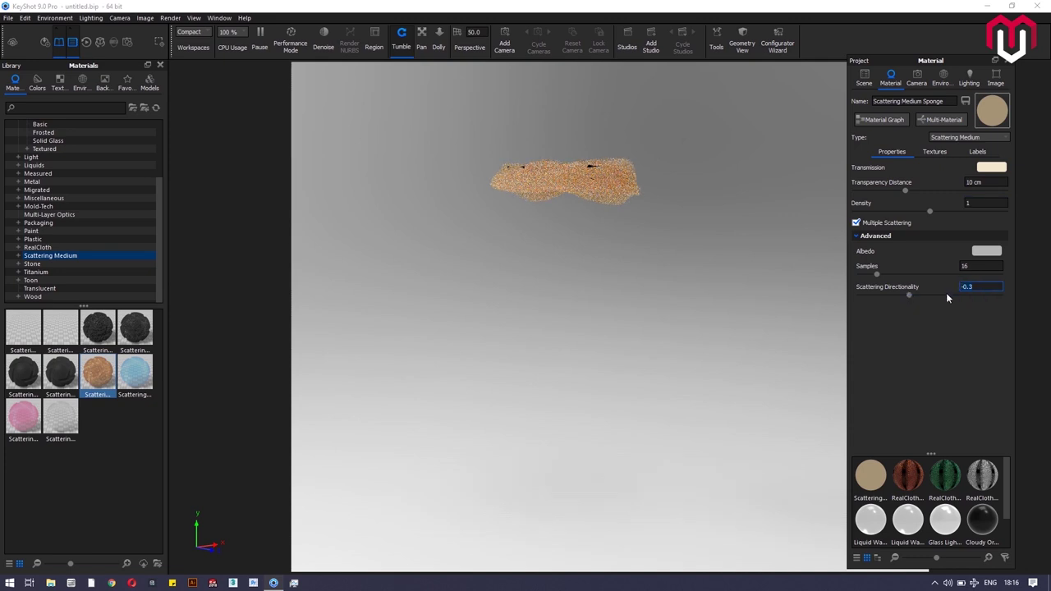
left_click(892, 121)
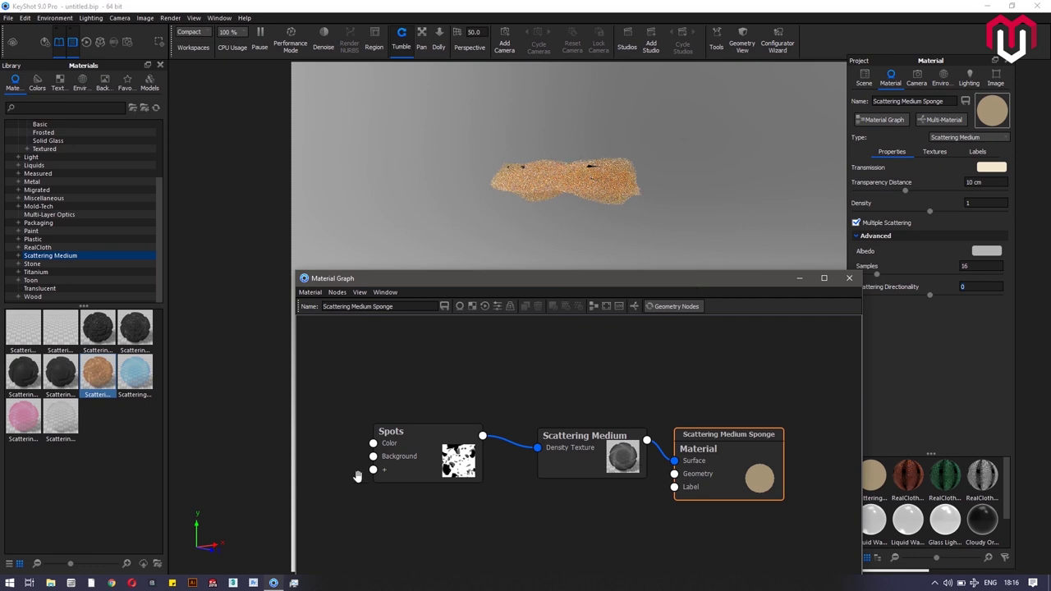
key("Delete")
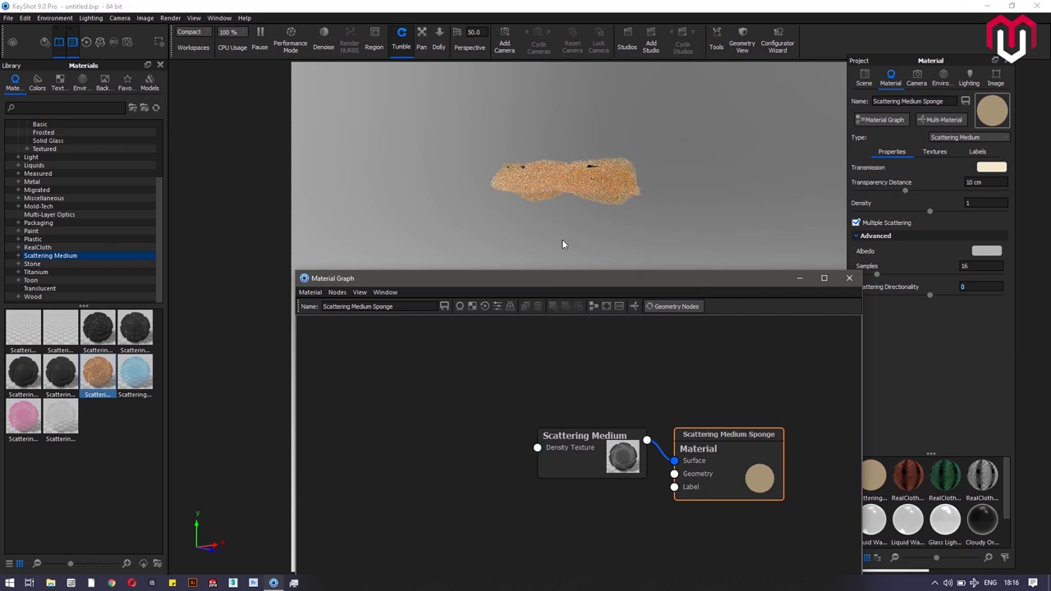
scroll(574, 186, "up", 5)
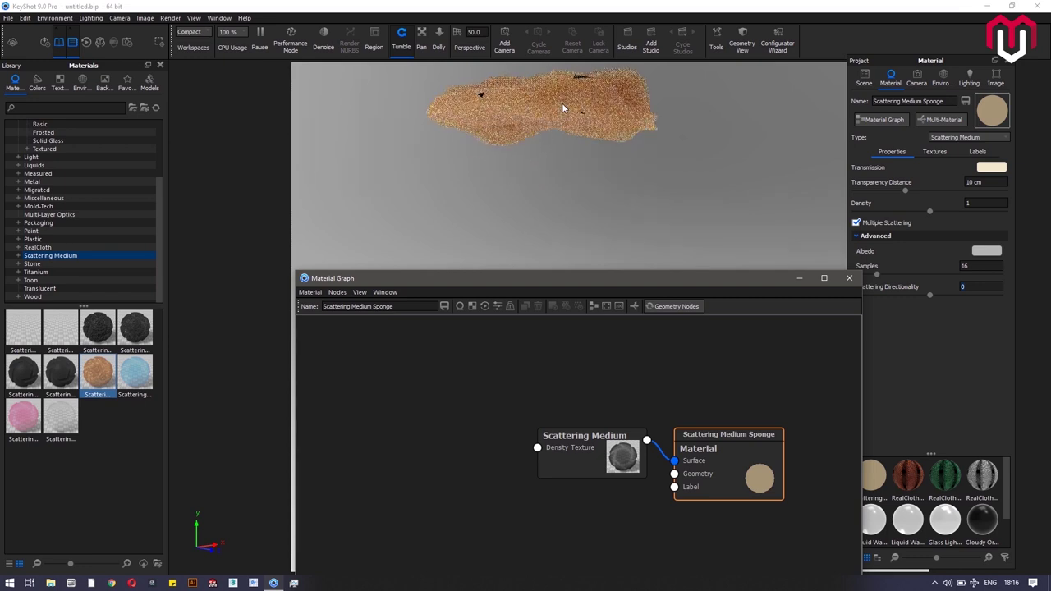
left_click(564, 110)
left_click_drag(558, 153, 586, 241)
left_click_drag(575, 465, 549, 464)
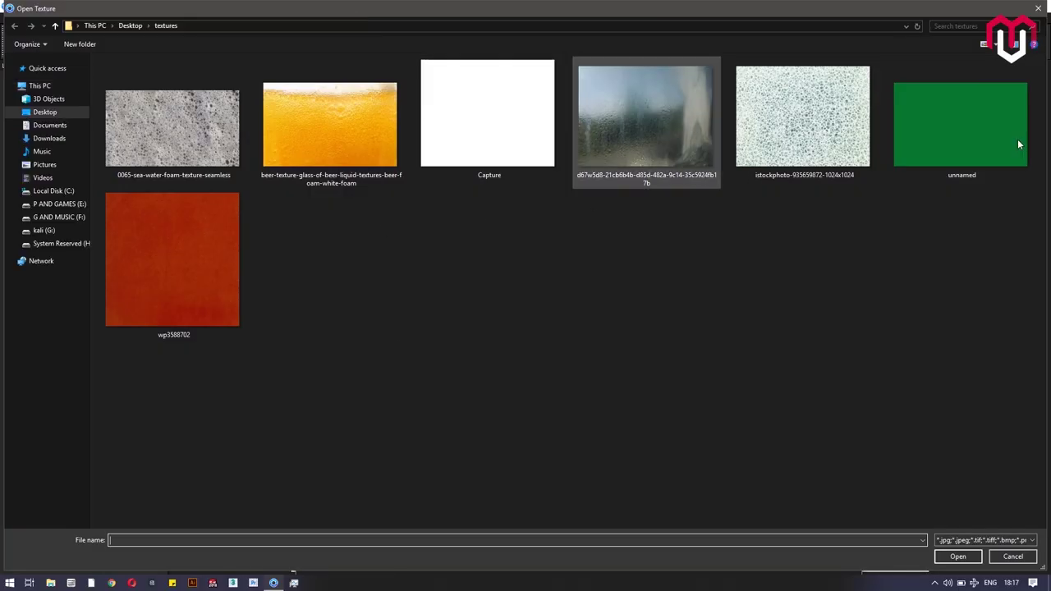
left_click(928, 133)
left_click(819, 163)
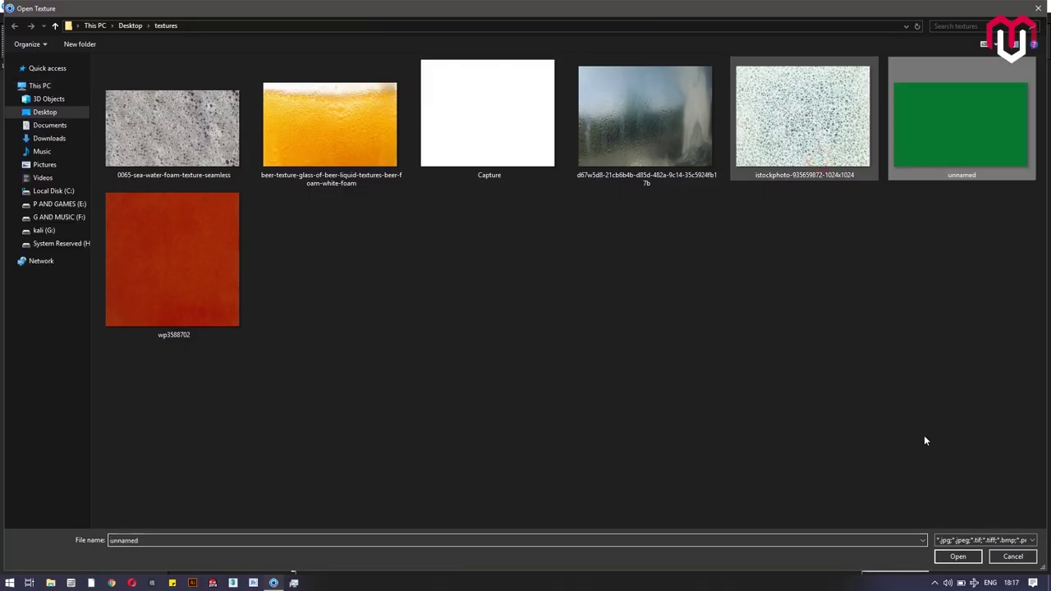
left_click(957, 557)
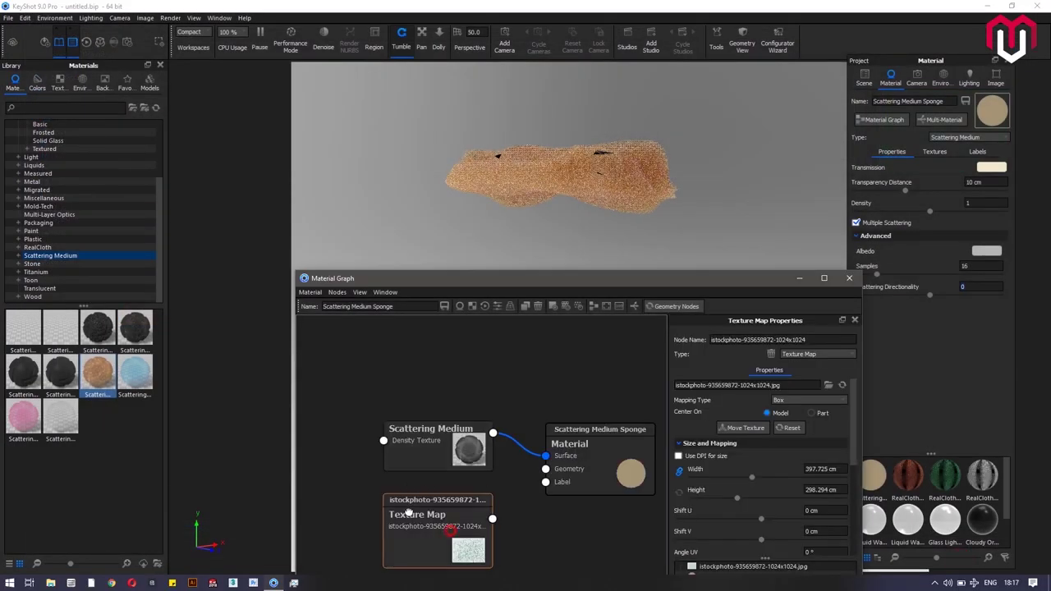
left_click_drag(411, 517, 416, 464)
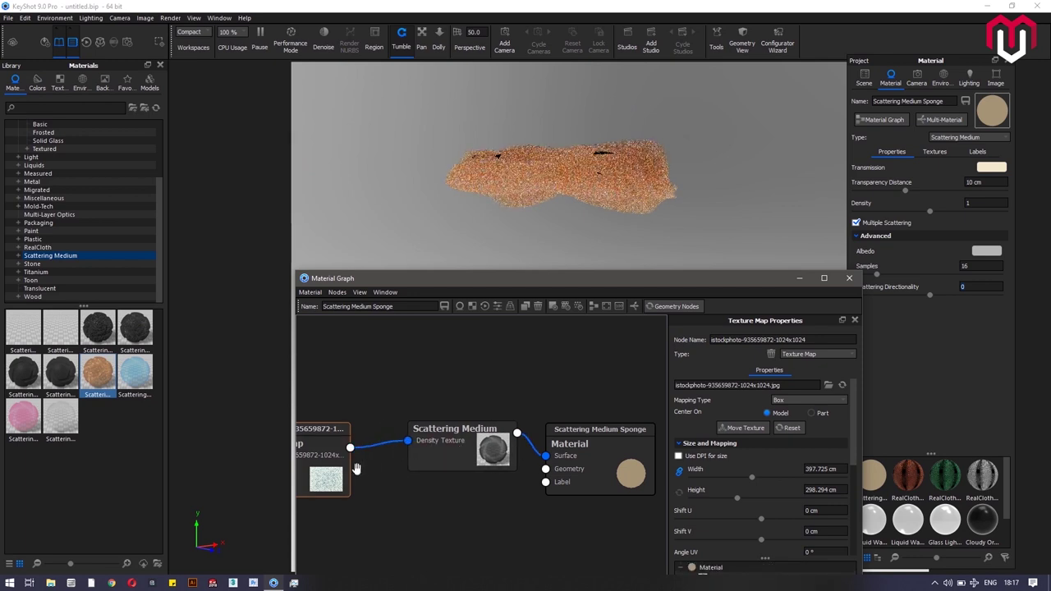
Step: Preview the istockphoto texture alone on the foam, set its width to 417 cm, and end the preview
key("c")
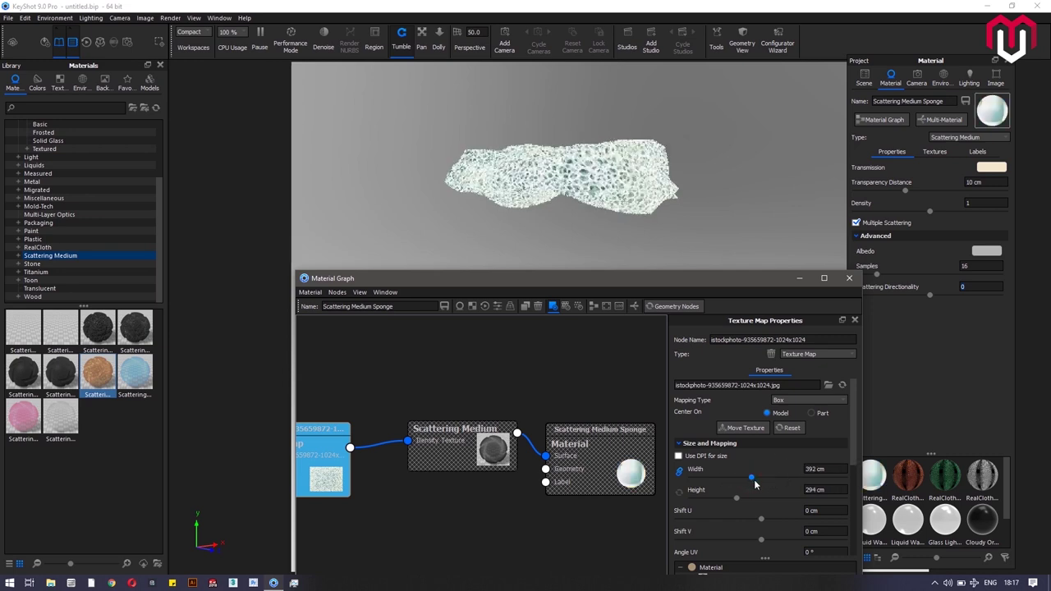
left_click_drag(752, 482, 754, 484)
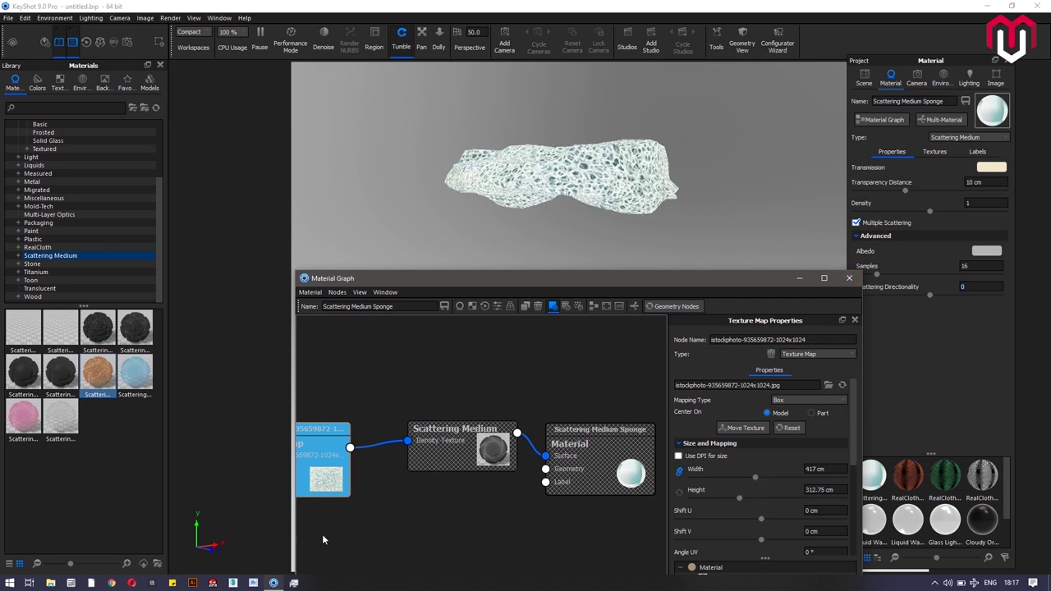
double_click(323, 473)
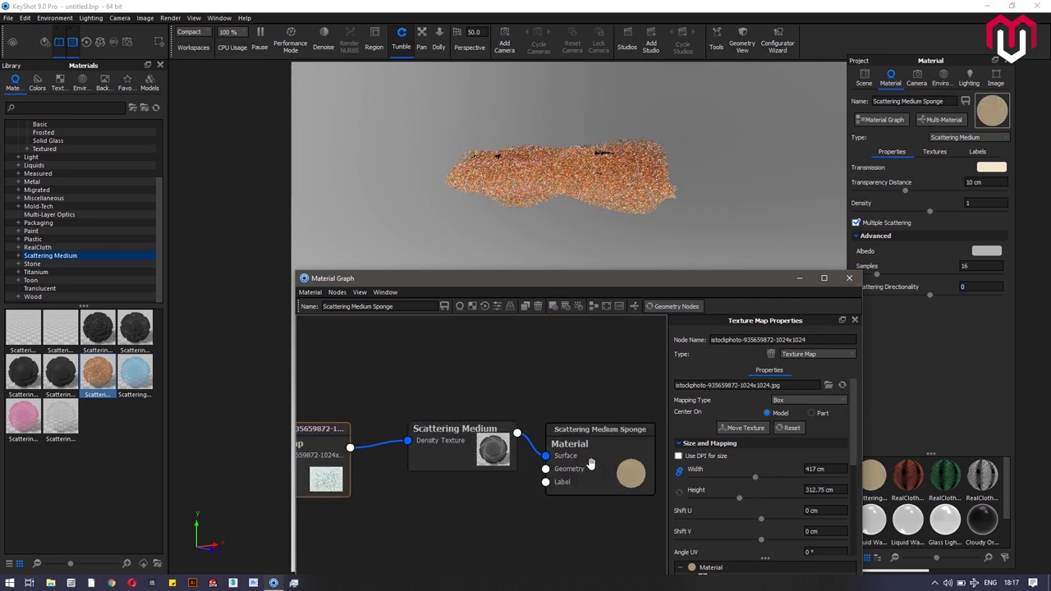
Step: Add a Displace geometry node, connect it to the material's Geometry input, and feed it with the istockphoto texture map
left_click_drag(483, 456, 452, 444)
right_click(442, 376)
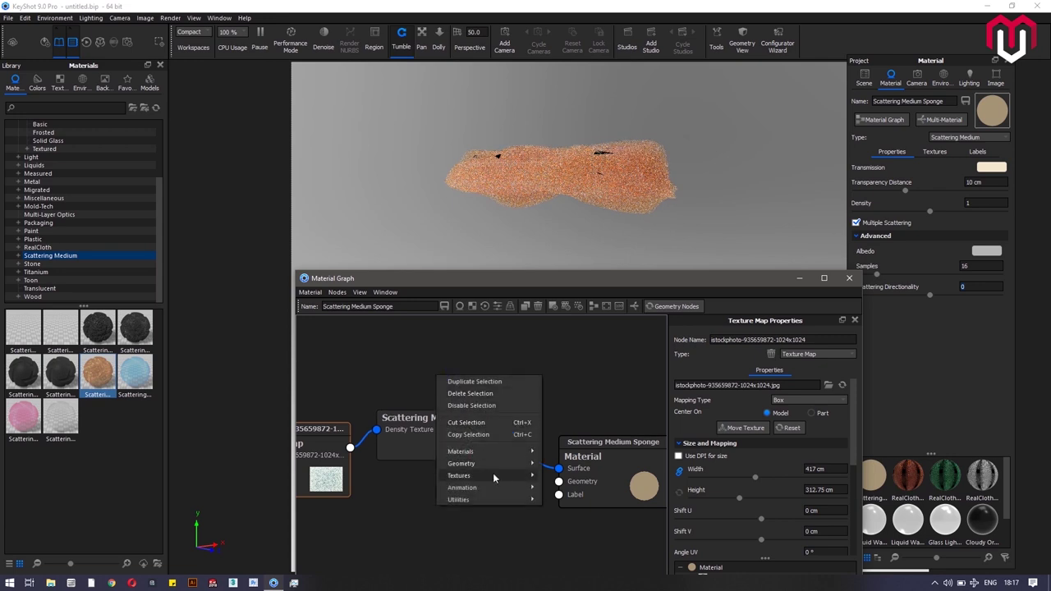
mouse_move(496, 473)
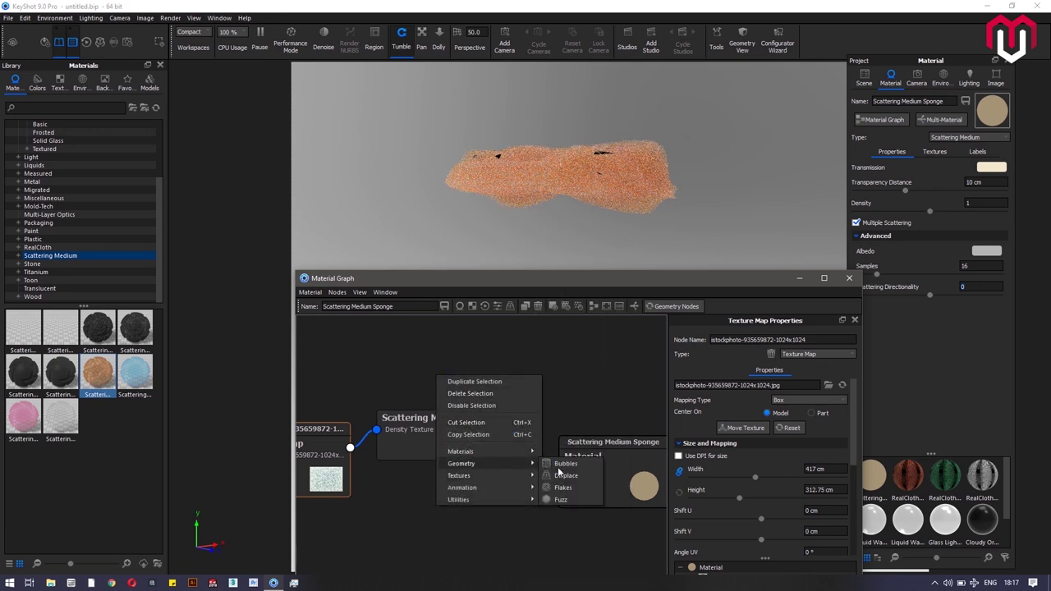
left_click(565, 475)
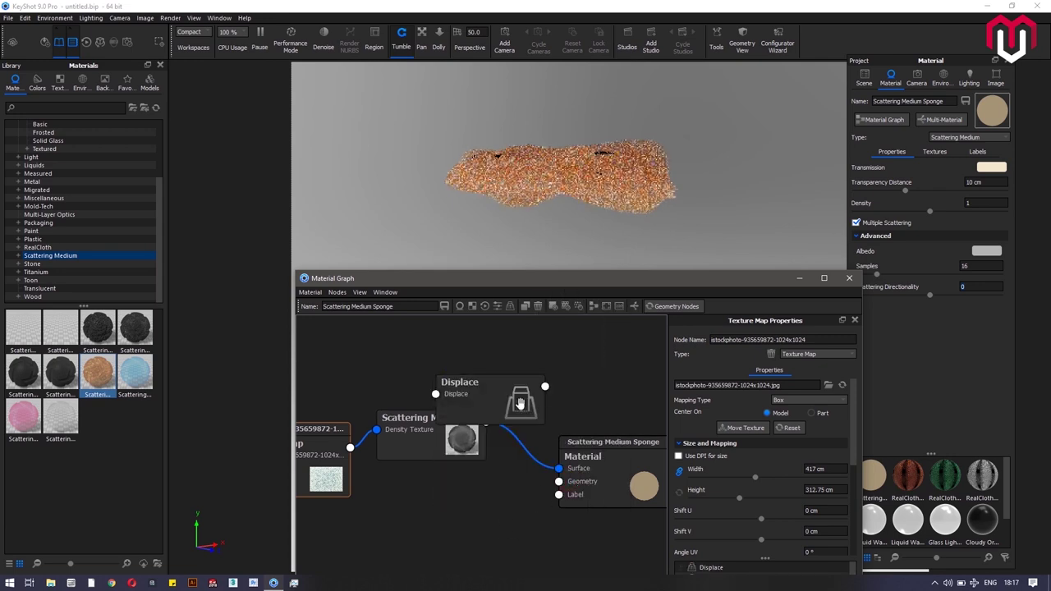
left_click_drag(507, 404, 506, 521)
left_click_drag(584, 457, 602, 411)
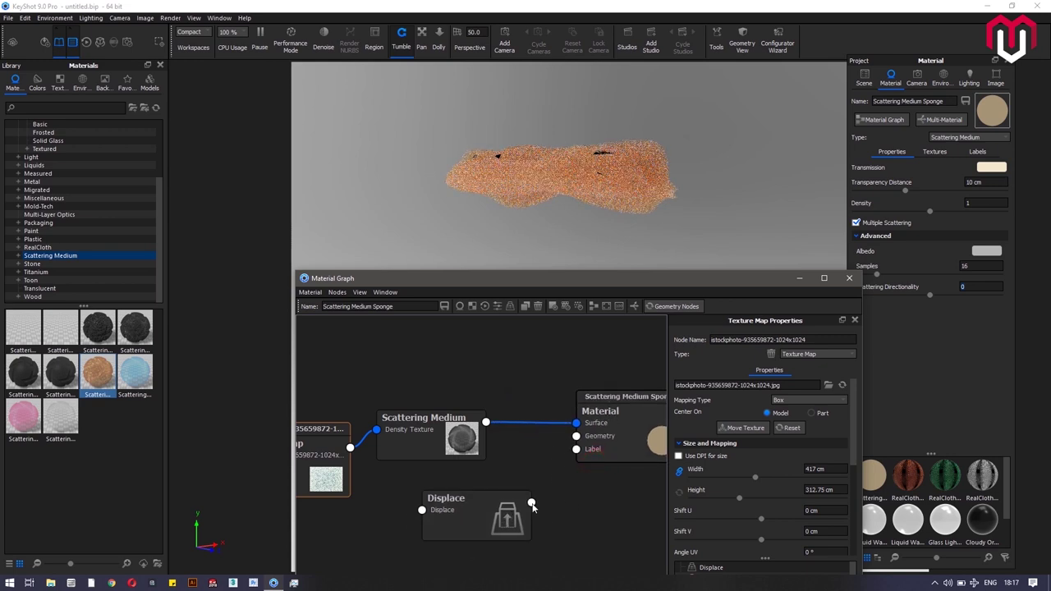
left_click_drag(531, 500, 576, 436)
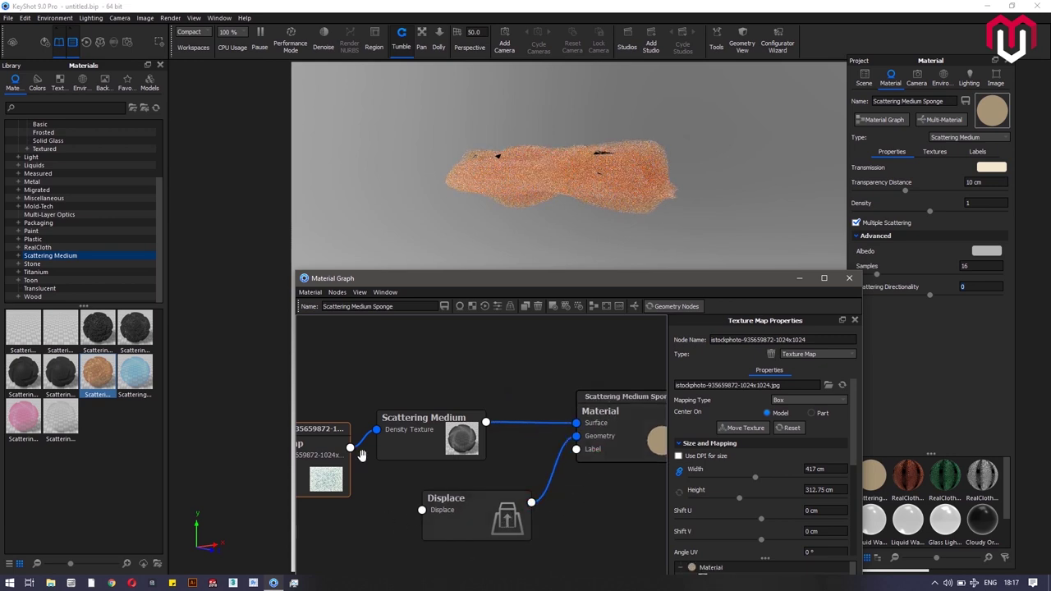
left_click_drag(353, 447, 421, 510)
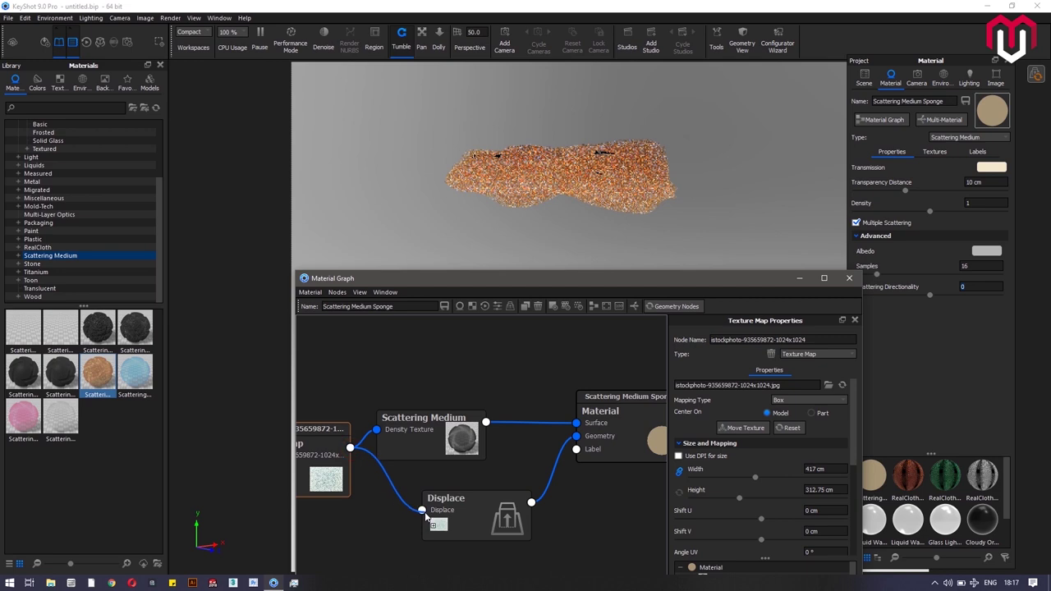
Step: Execute the foam's Displace geometry node with its 10 cm displacement height and inspect the displaced surface
left_click(496, 520)
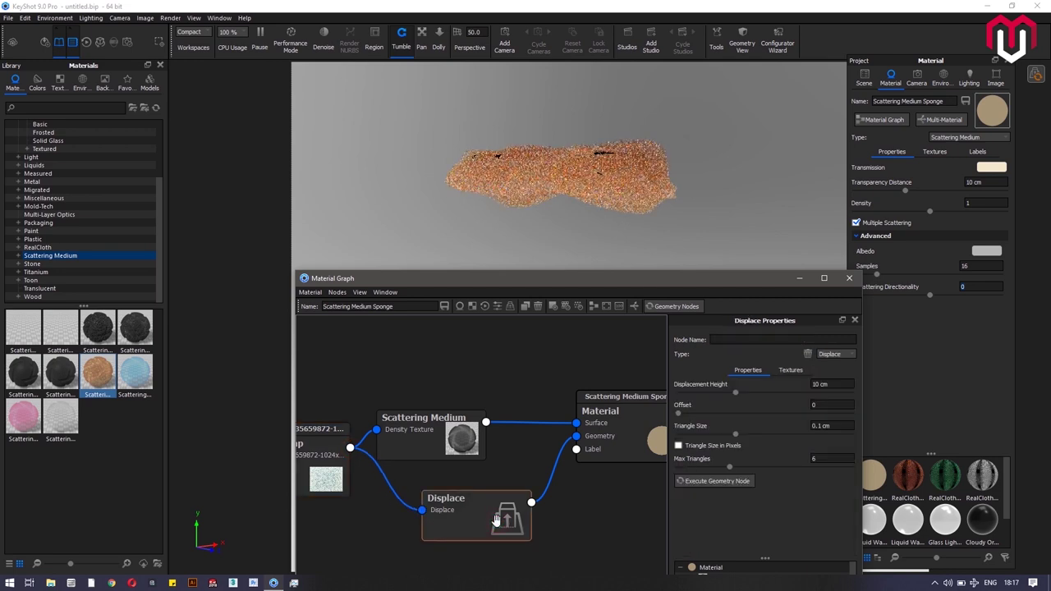
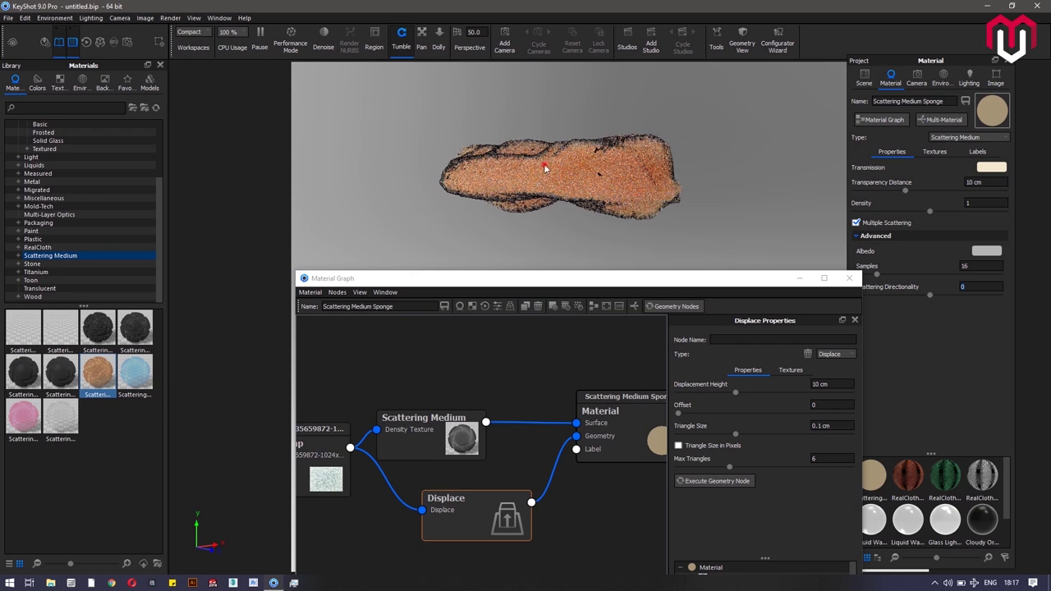
left_click_drag(544, 168, 572, 226)
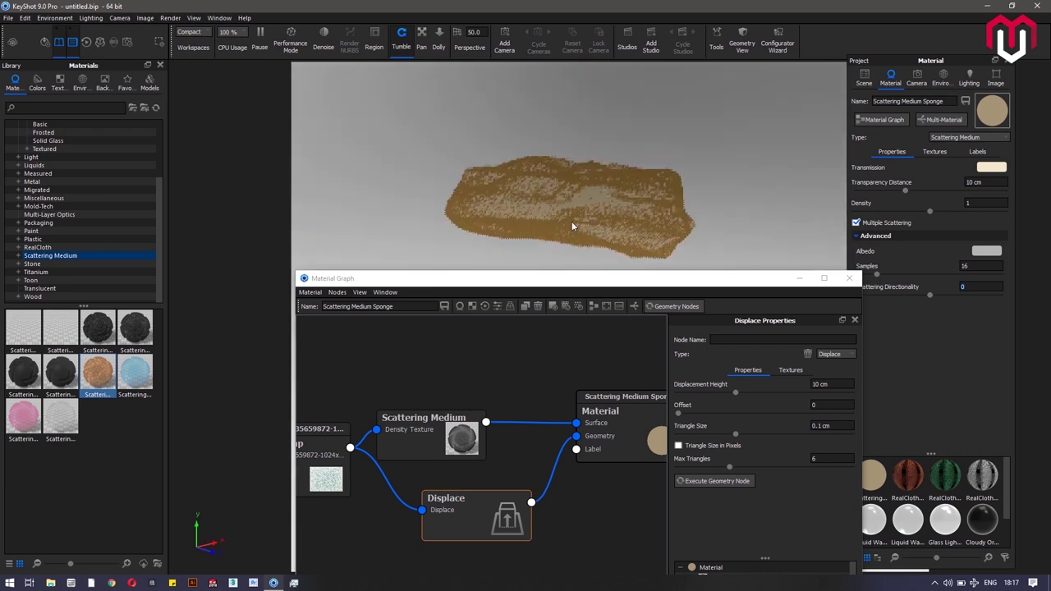
left_click_drag(555, 278, 585, 258)
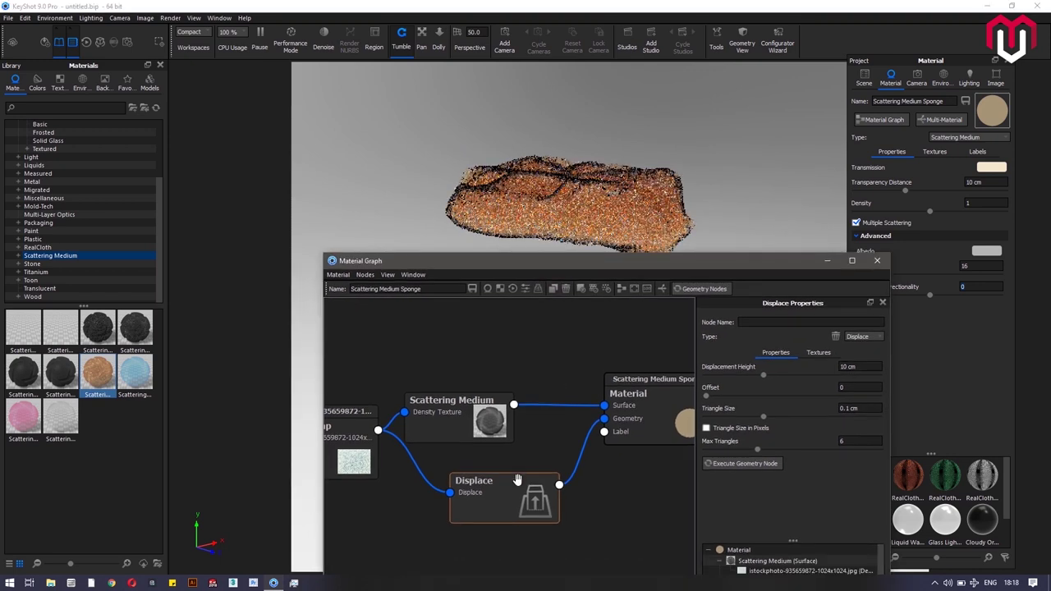
Step: Tidy the graph nodes, add a Plastic material node, and connect it to the foam material as a label
left_click_drag(517, 479, 508, 475)
left_click_drag(488, 431, 504, 398)
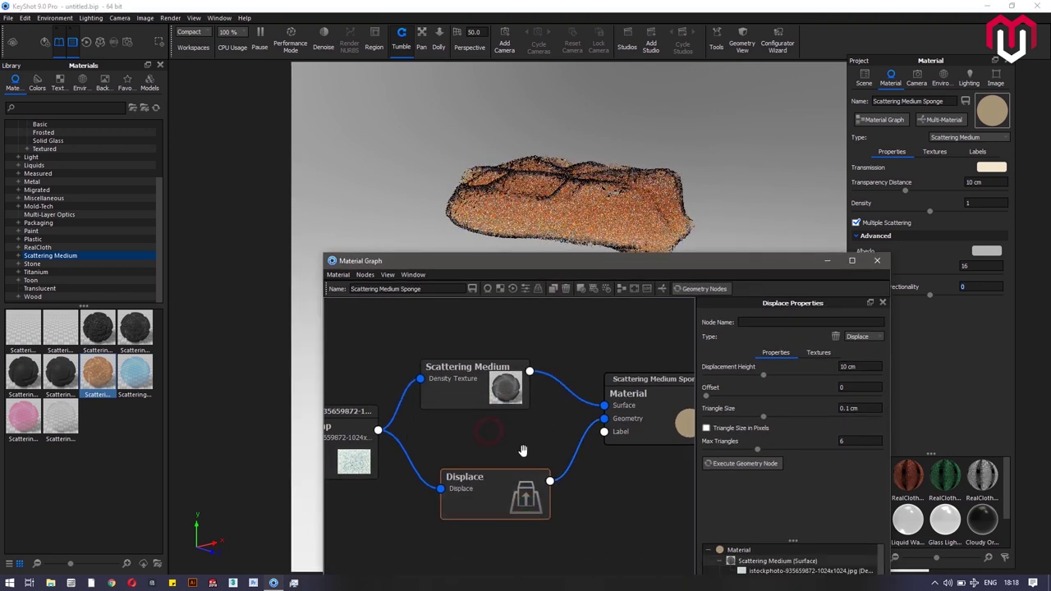
left_click_drag(516, 493, 501, 456)
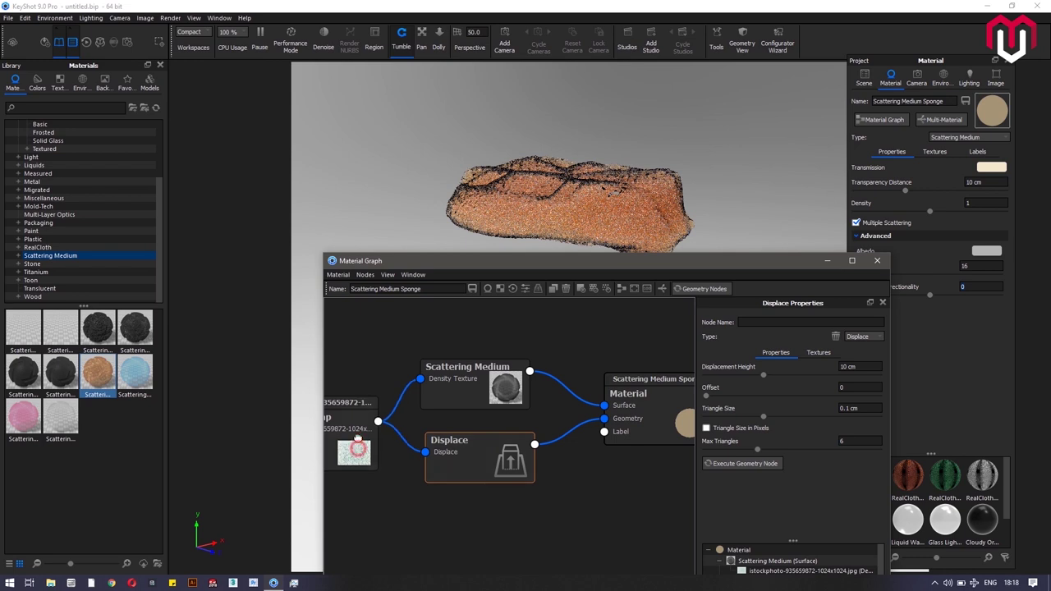
left_click_drag(357, 439, 349, 429)
left_click_drag(646, 425, 635, 399)
right_click(604, 486)
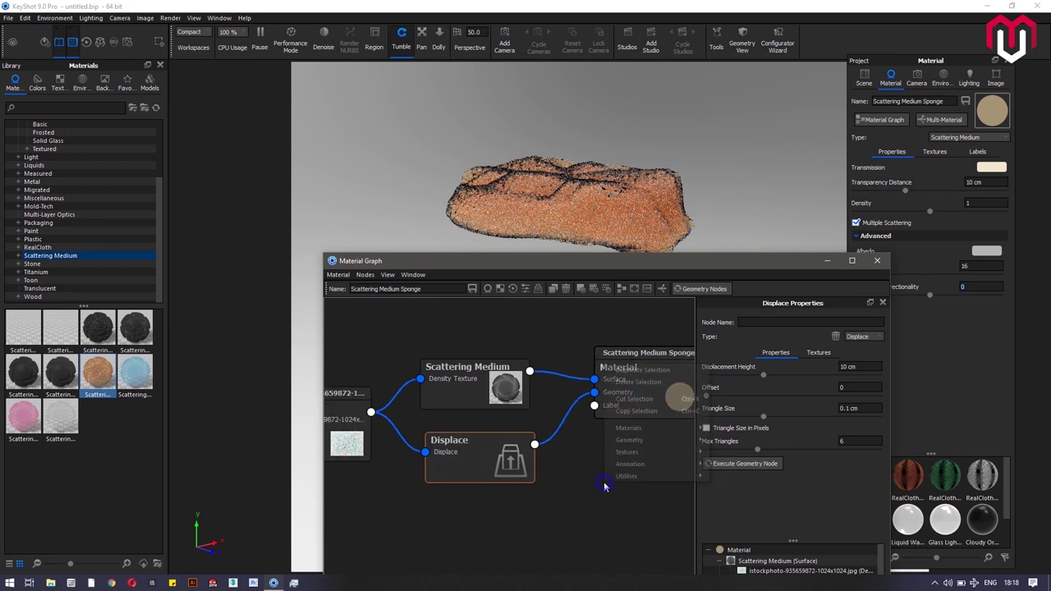
mouse_move(639, 442)
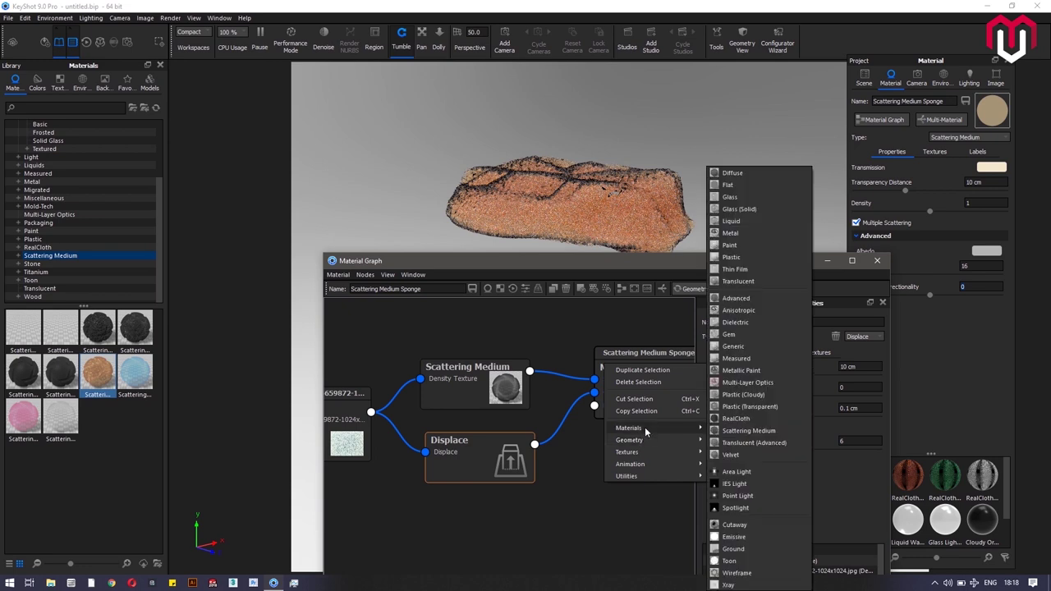
left_click(756, 257)
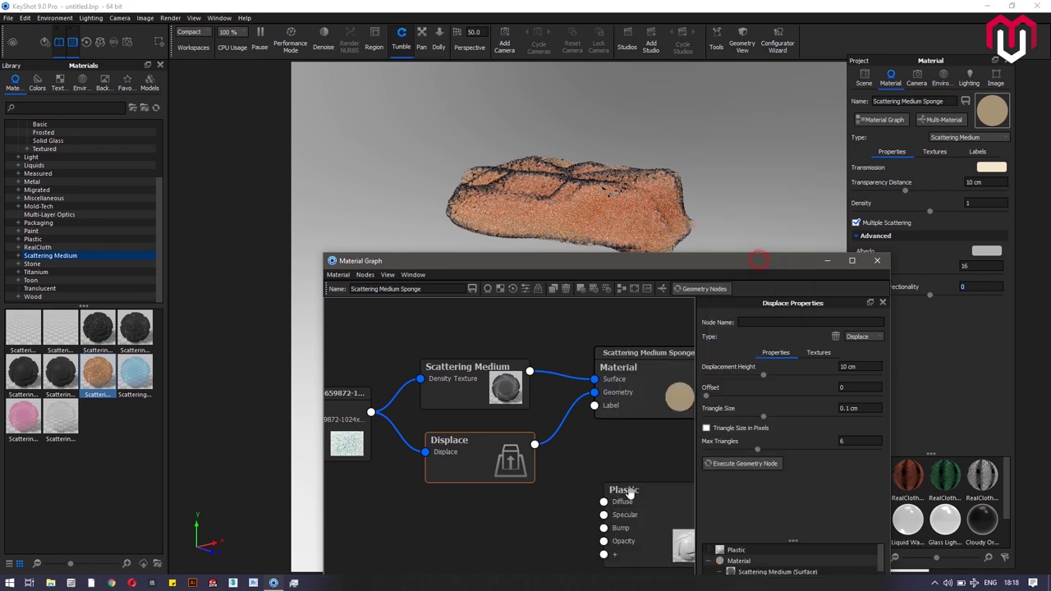
left_click_drag(707, 429, 637, 417)
left_click_drag(479, 526, 516, 507)
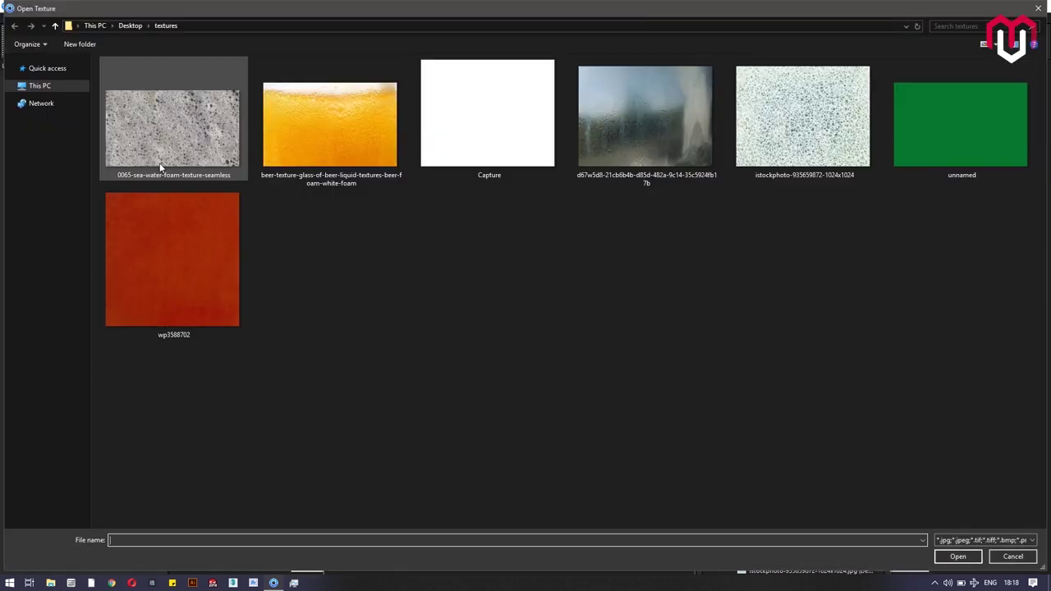
Step: Add the white Capture.PNG image as a texture map node and place it beside the Plastic node
left_click(160, 162)
left_click(511, 146)
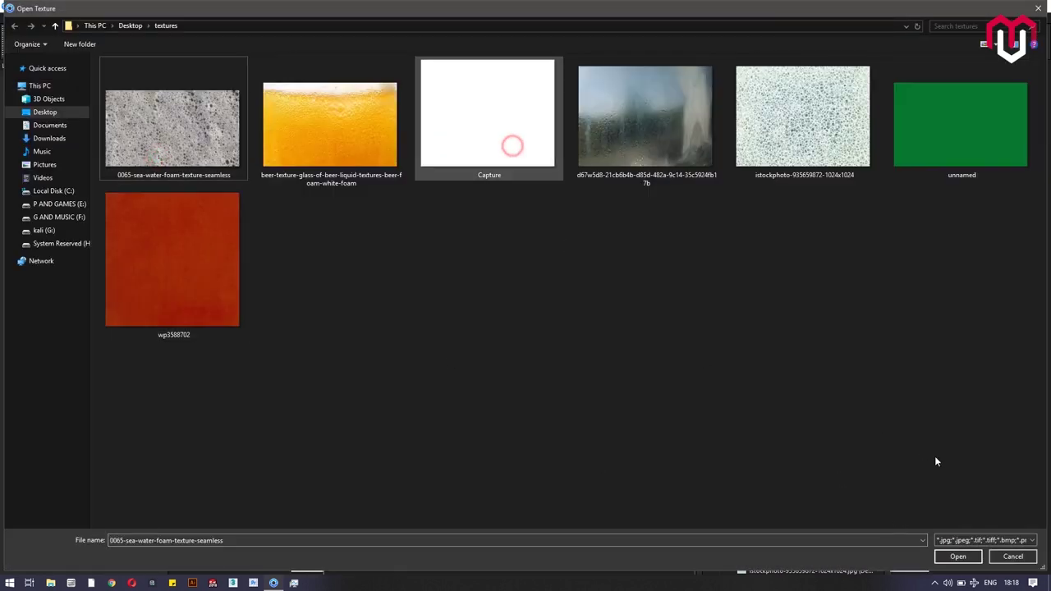
left_click(957, 555)
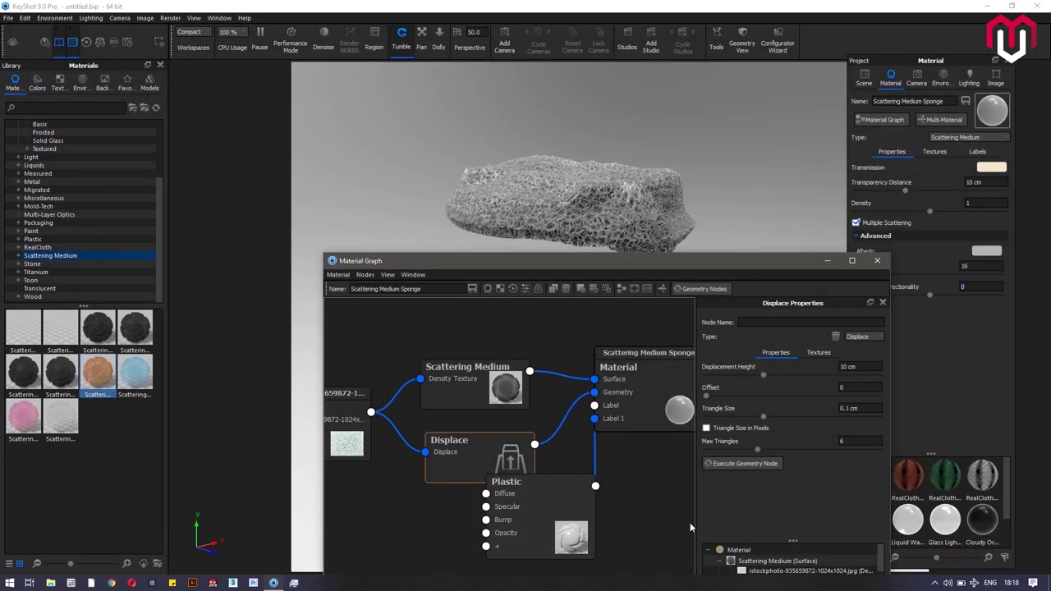
left_click_drag(551, 492, 590, 478)
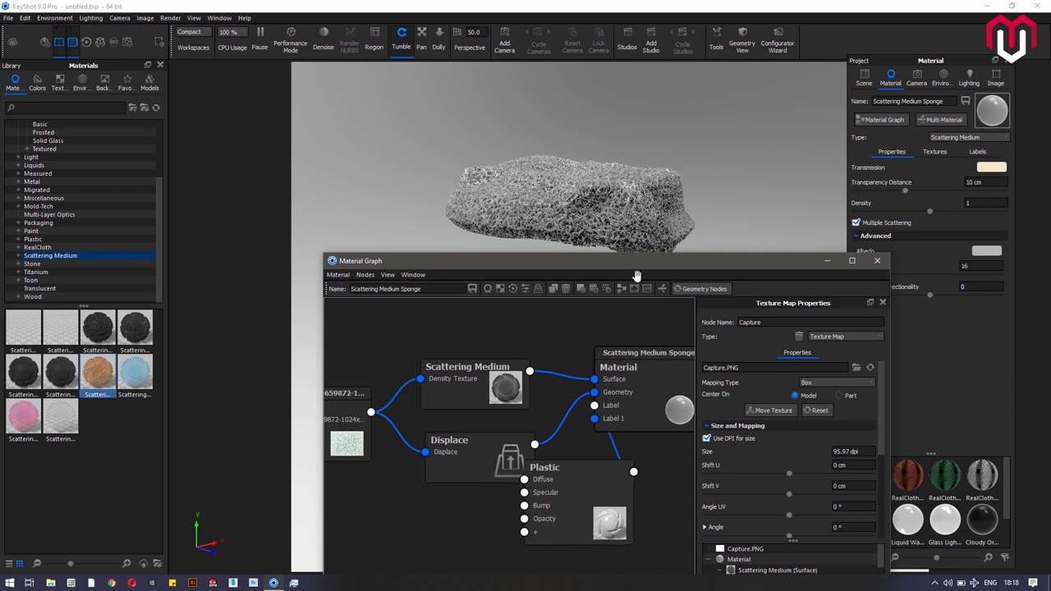
left_click_drag(641, 271, 742, 135)
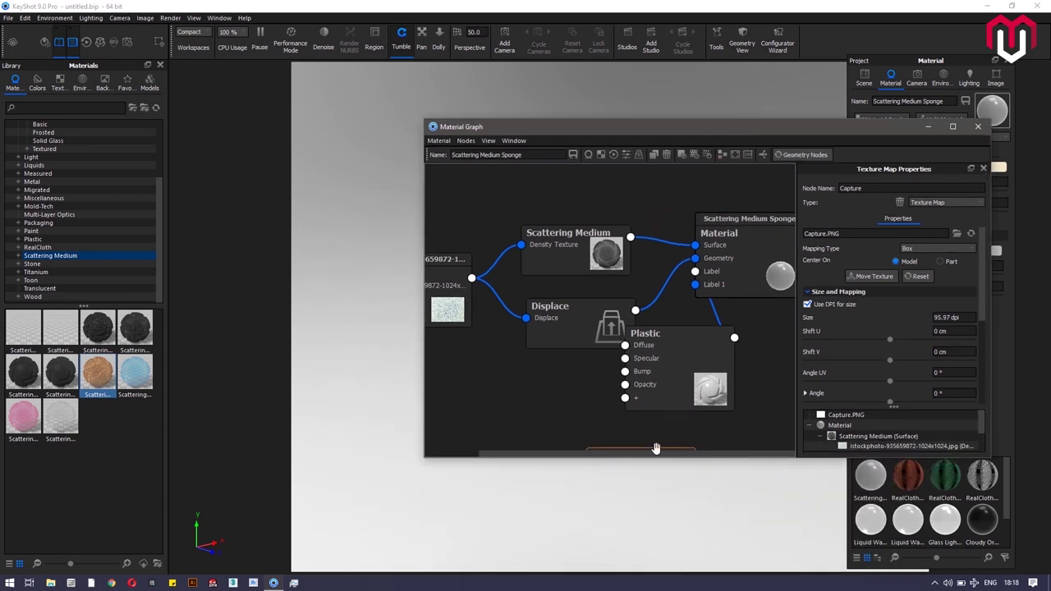
left_click_drag(637, 448, 509, 376)
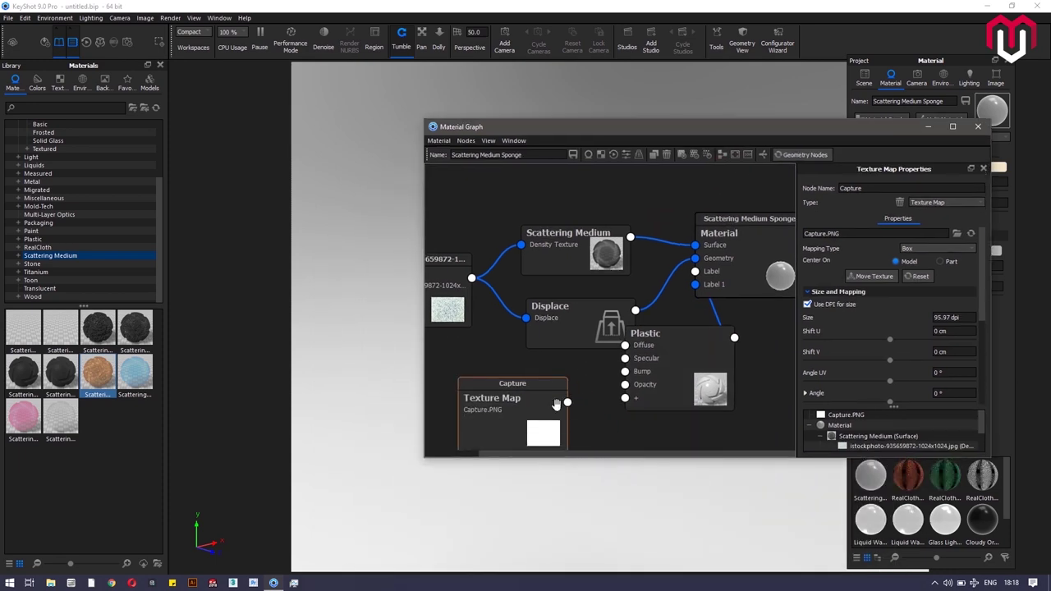
Step: Connect the Capture texture map to the Plastic node's Diffuse input and move the material graph clear of the foam
left_click_drag(566, 401, 624, 345)
left_click(729, 131)
key("ctrl+z")
left_click_drag(626, 334, 625, 345)
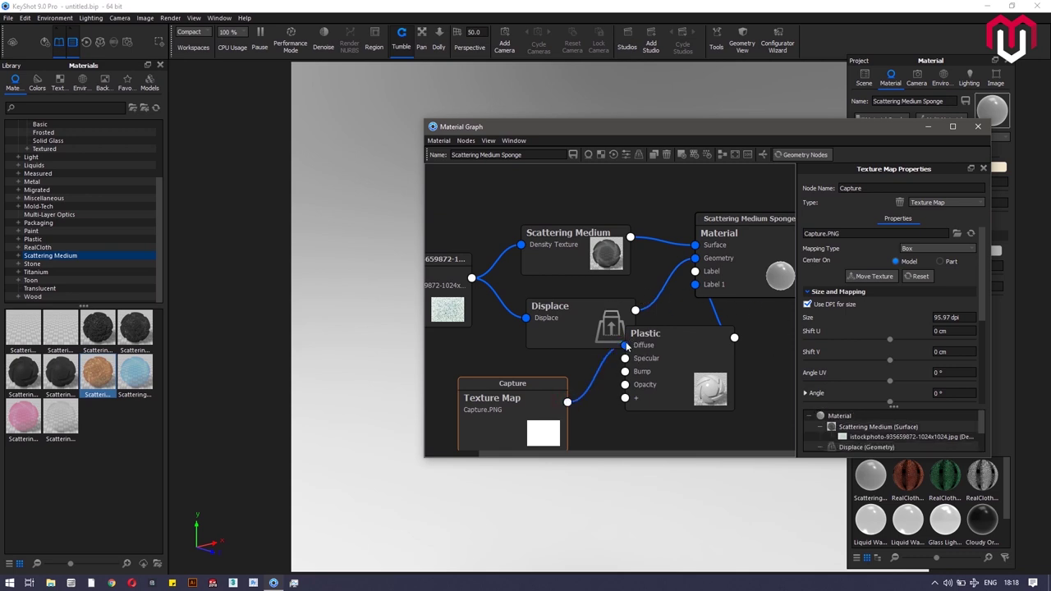
left_click_drag(724, 130, 372, 257)
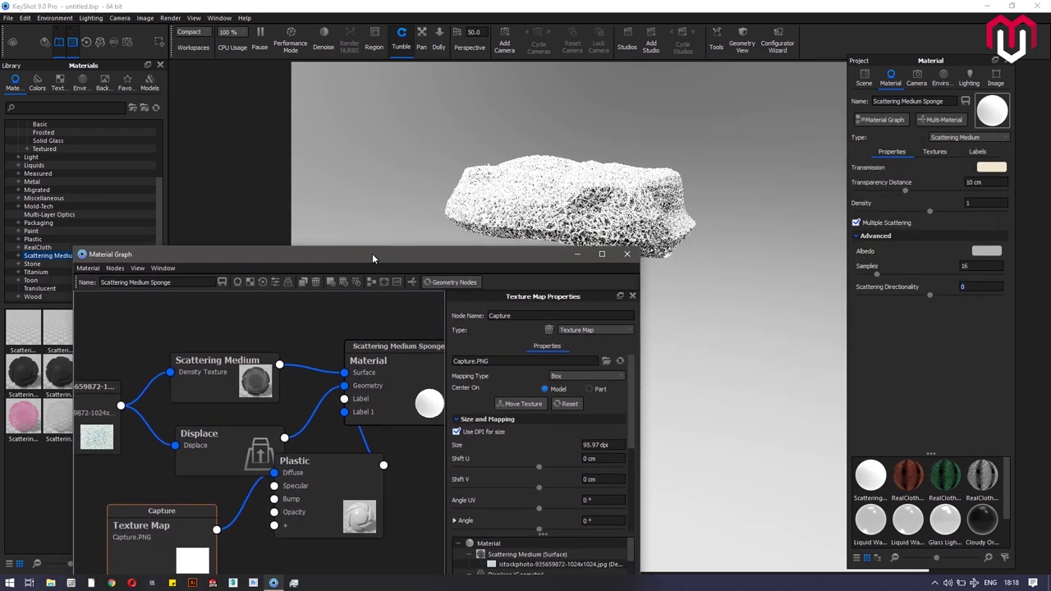
Step: Close the foam's material graph and show all hidden glass, liquid, droplet and band parts again, leaving Box001 hidden
left_click(627, 254)
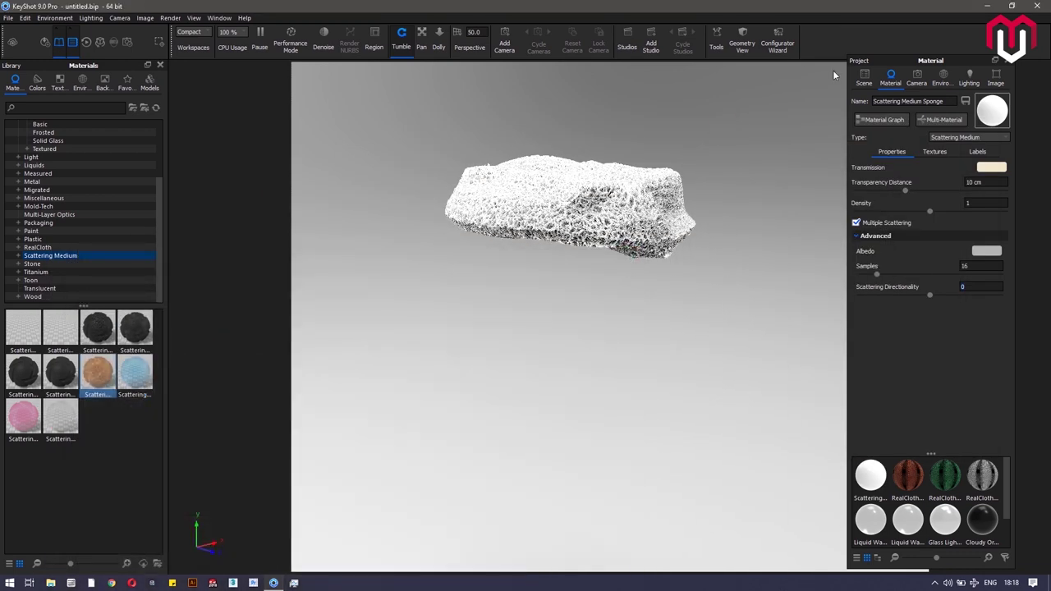
left_click(864, 78)
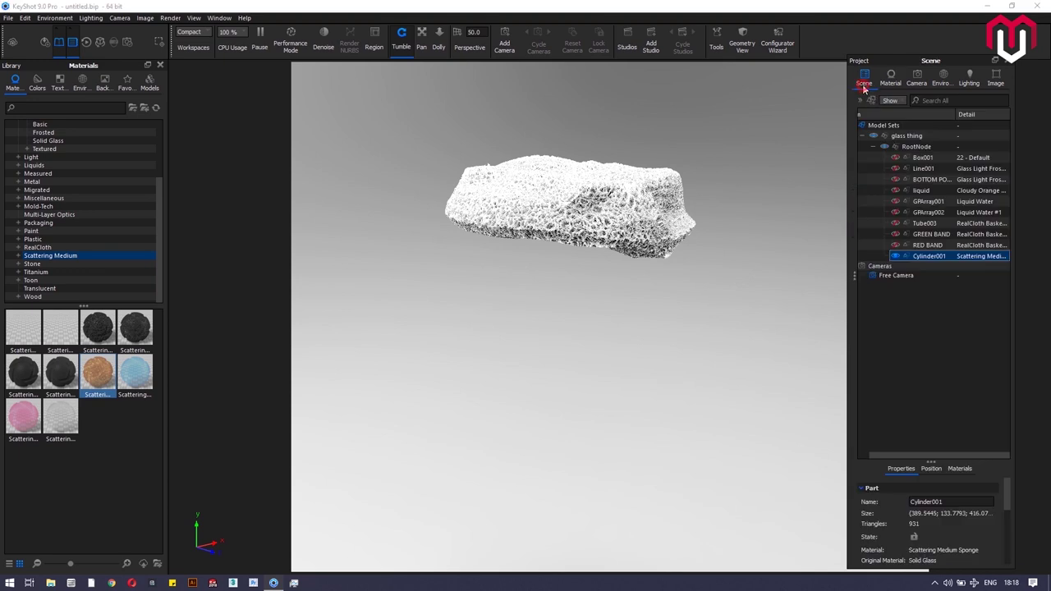
left_click(895, 245)
left_click(895, 234)
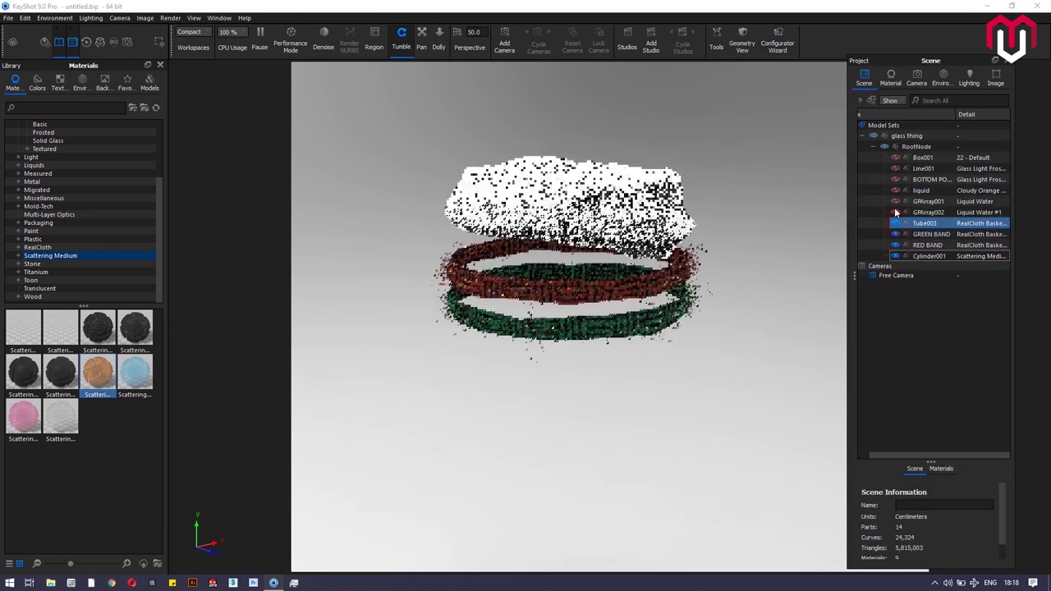
left_click(895, 222)
left_click(894, 212)
left_click(897, 201)
left_click(897, 192)
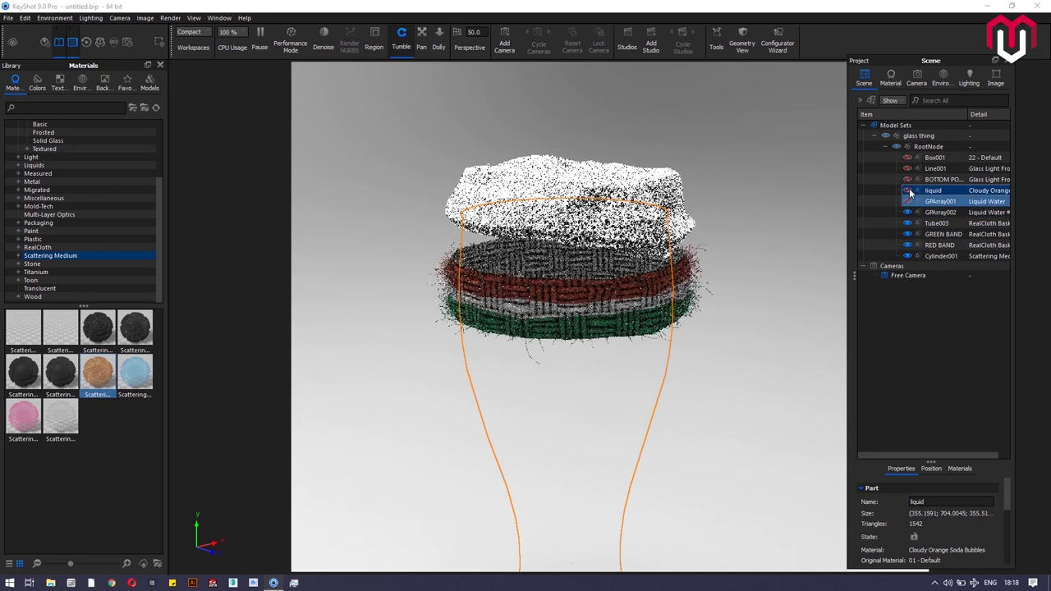
left_click(908, 190)
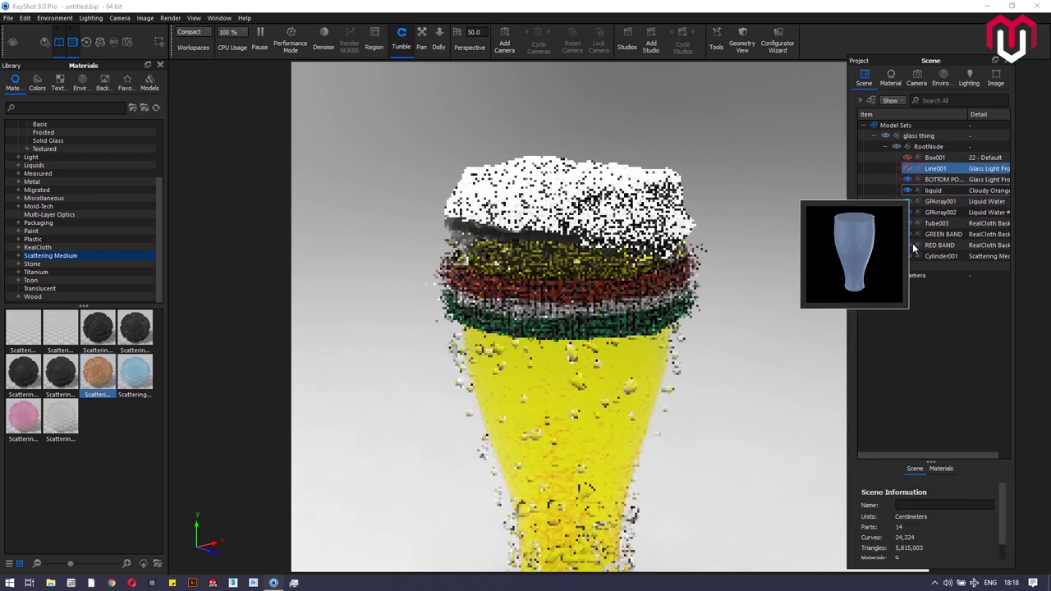
left_click(722, 353)
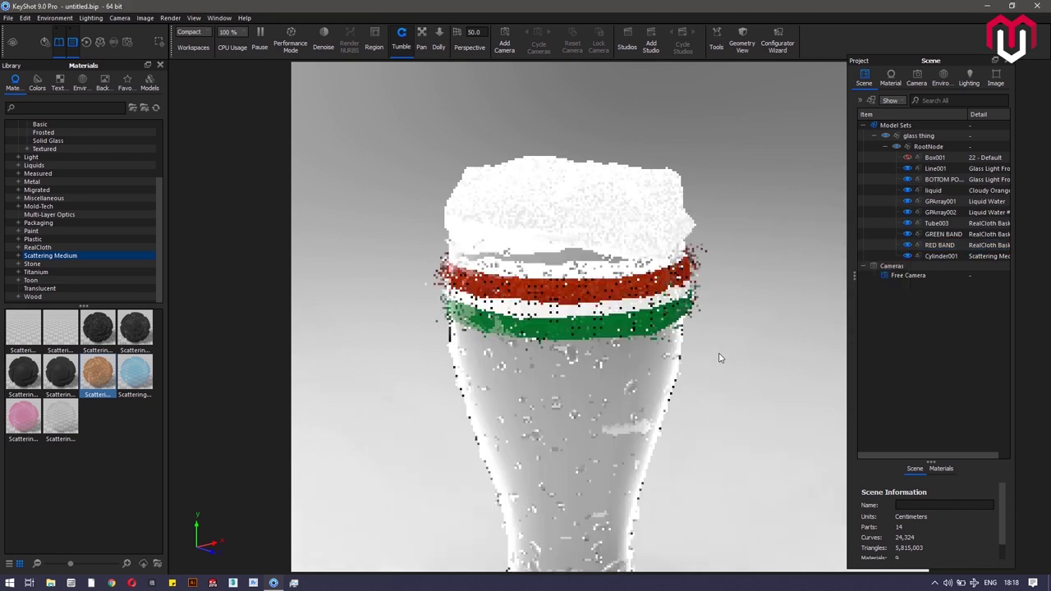
Step: Frame the whole beer glass from the front, turn on Performance Mode and hide the project panel
scroll(719, 358, "down", 5)
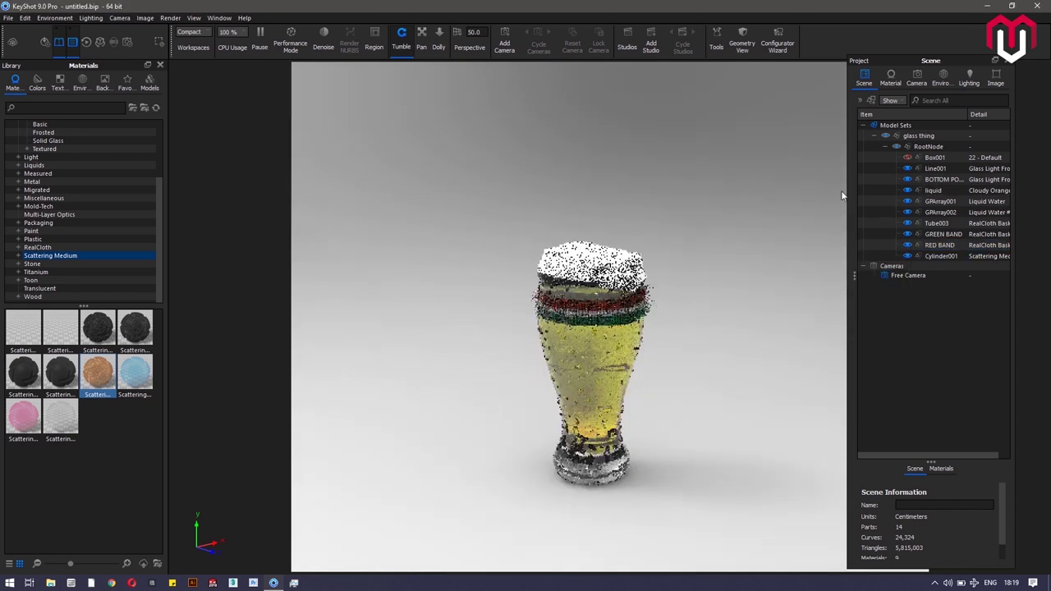
left_click_drag(842, 196, 874, 108)
left_click(260, 38)
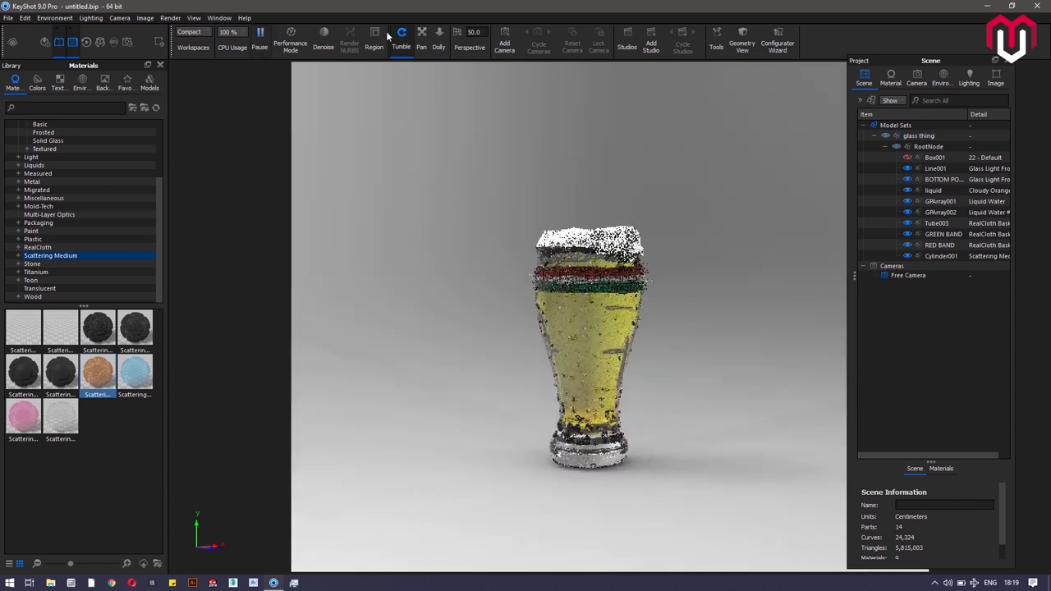
left_click(294, 46)
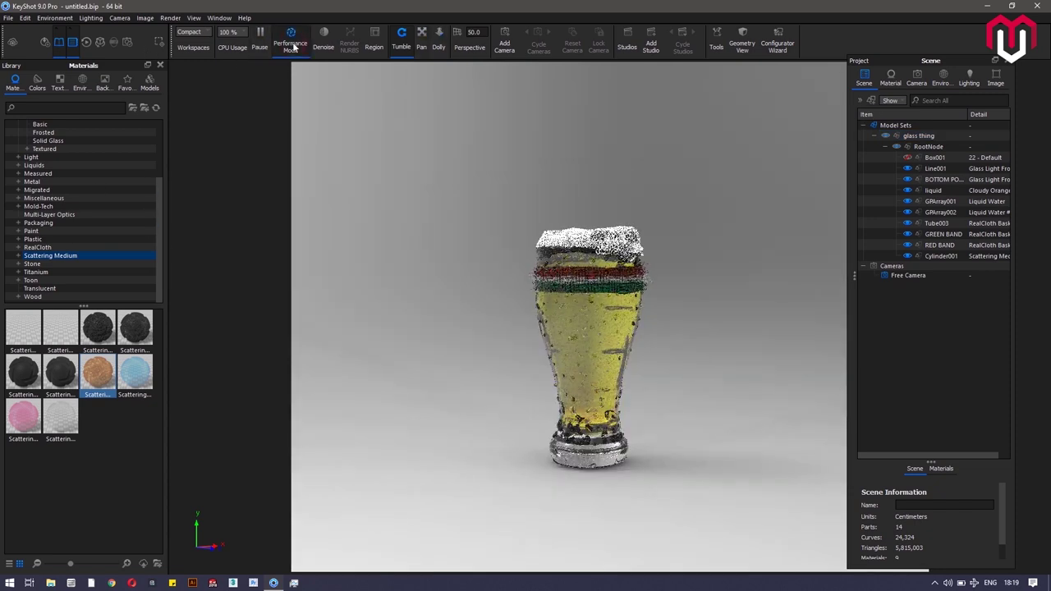
left_click(1009, 61)
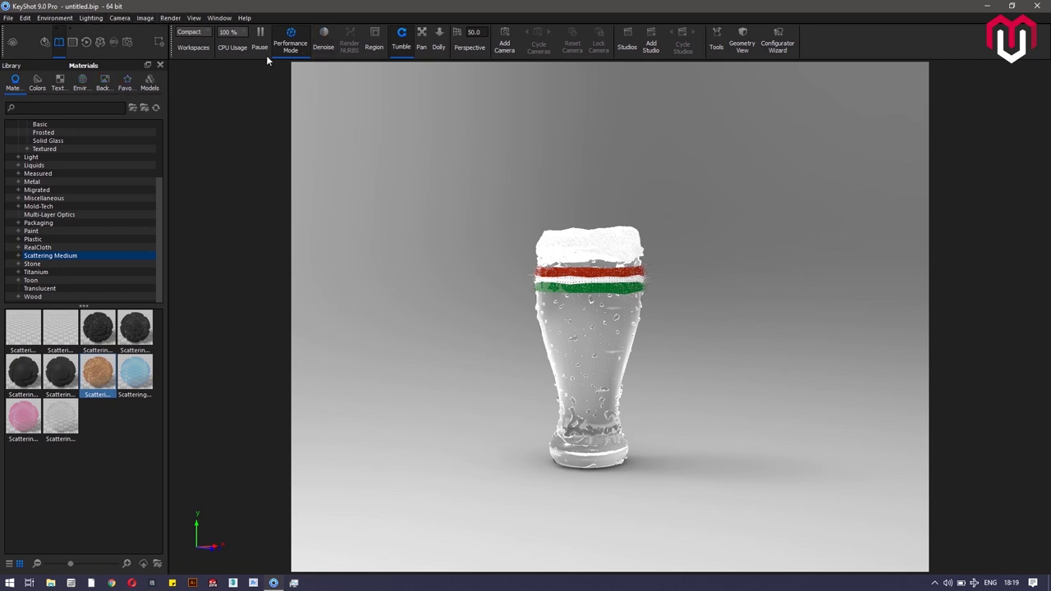
Step: Add the Backdrop Ramp model from the library's Backdrops to the scene at the glass and accept its placement
left_click(26, 18)
left_click(274, 163)
left_click(148, 81)
left_click_drag(28, 306, 586, 375)
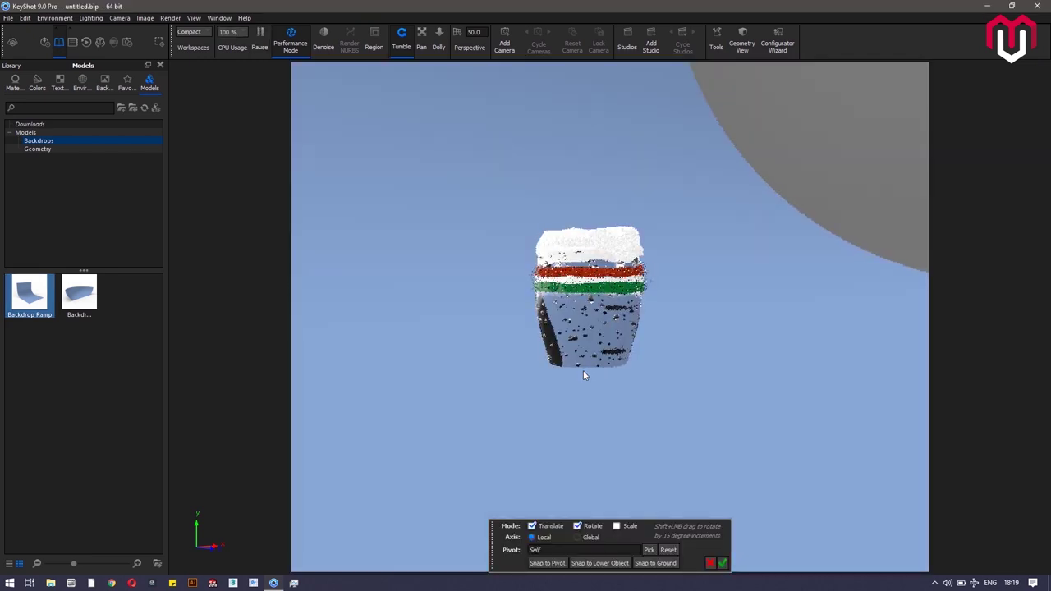
scroll(584, 372, "up", 3)
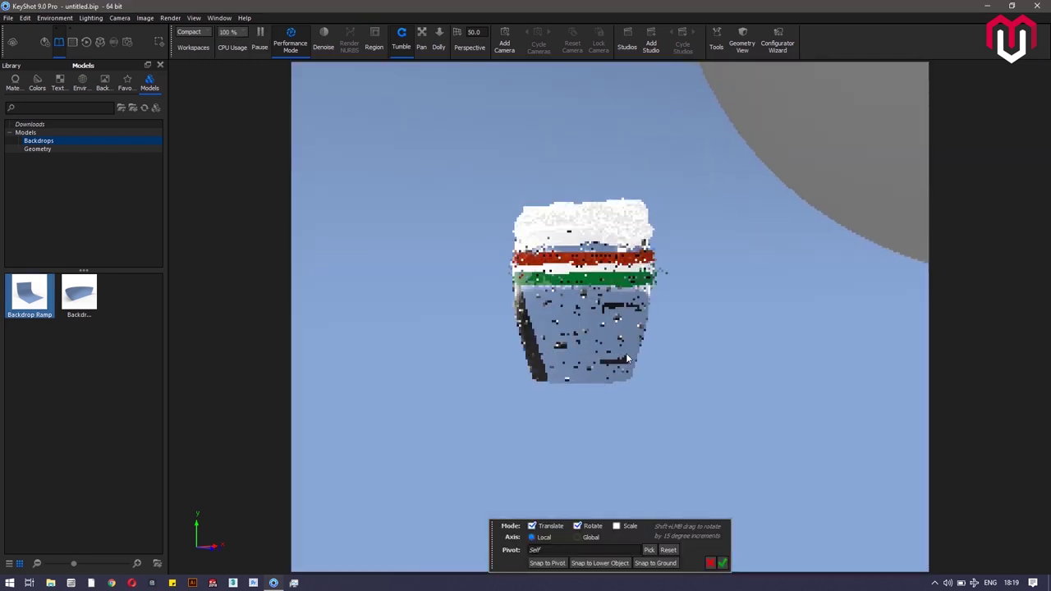
scroll(626, 354, "down", 12)
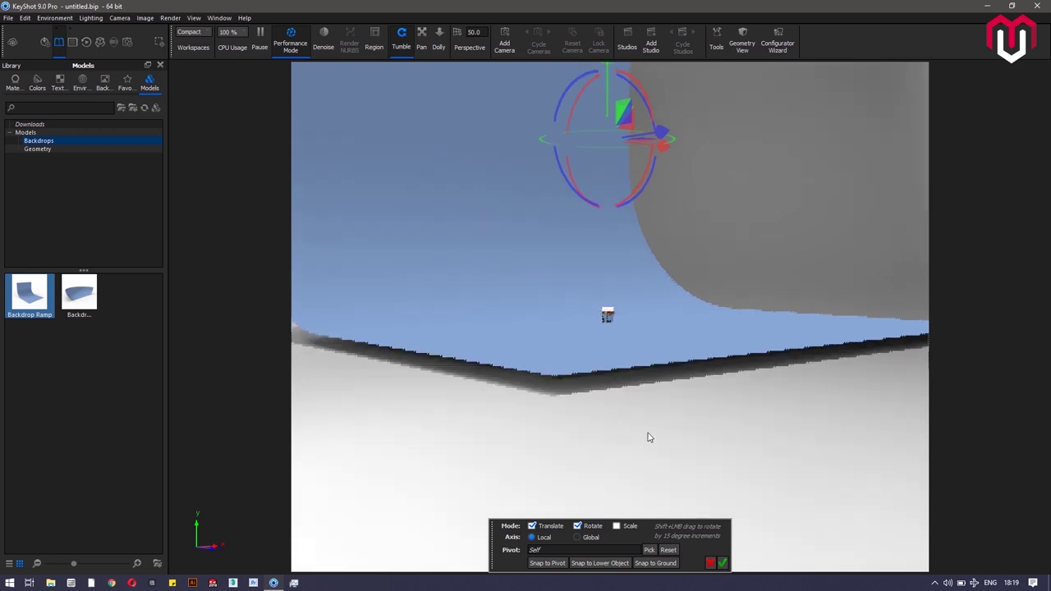
left_click(722, 563)
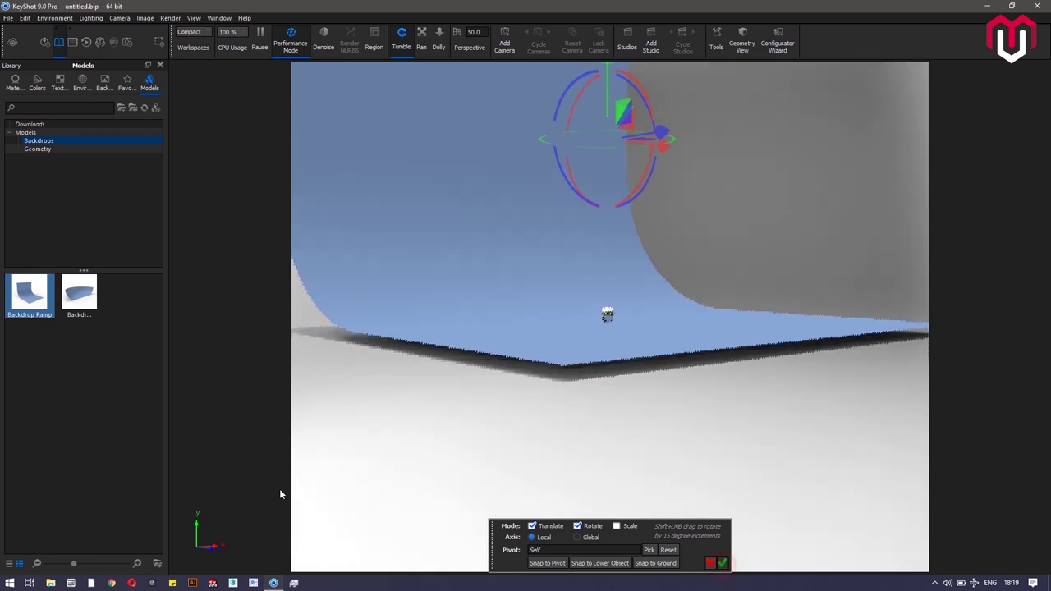
Step: Select the Backdrop Ramp part, open its position settings and start the Move Tool with only Scale enabled
left_click(72, 44)
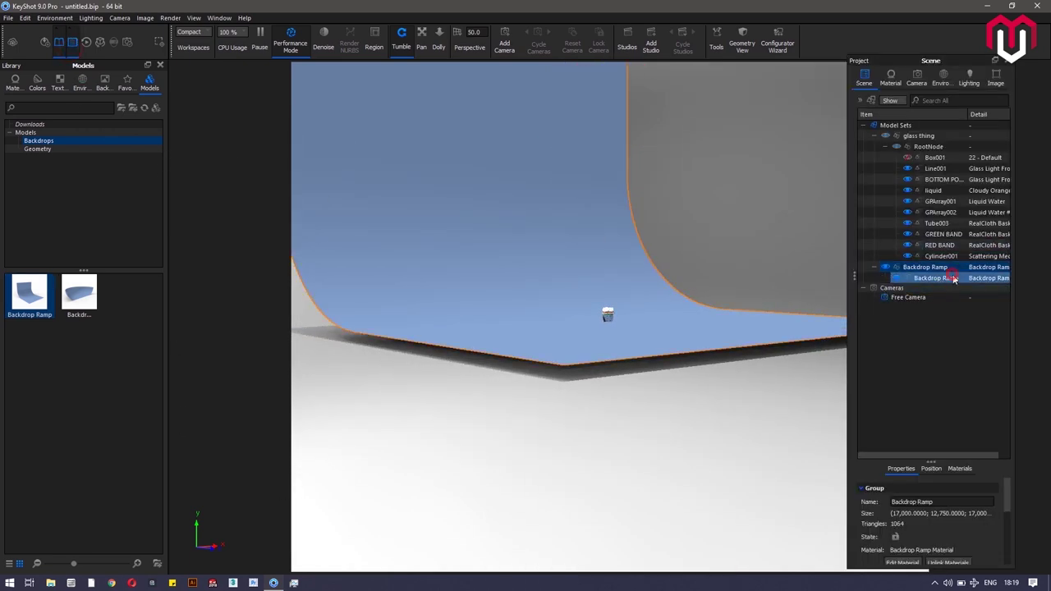
left_click(930, 468)
left_click_drag(940, 64, 975, 18)
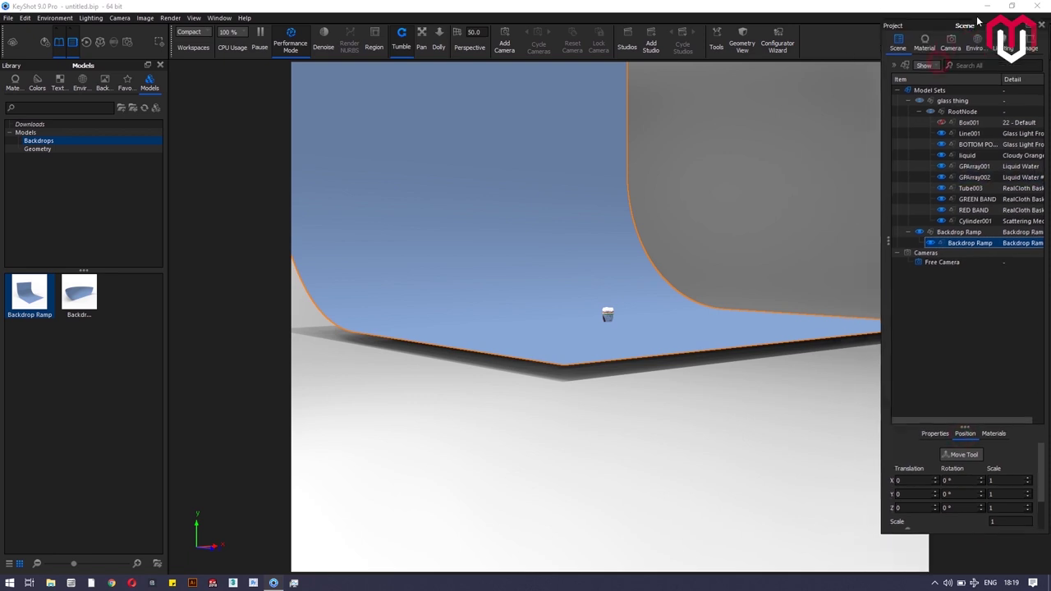
left_click(979, 445)
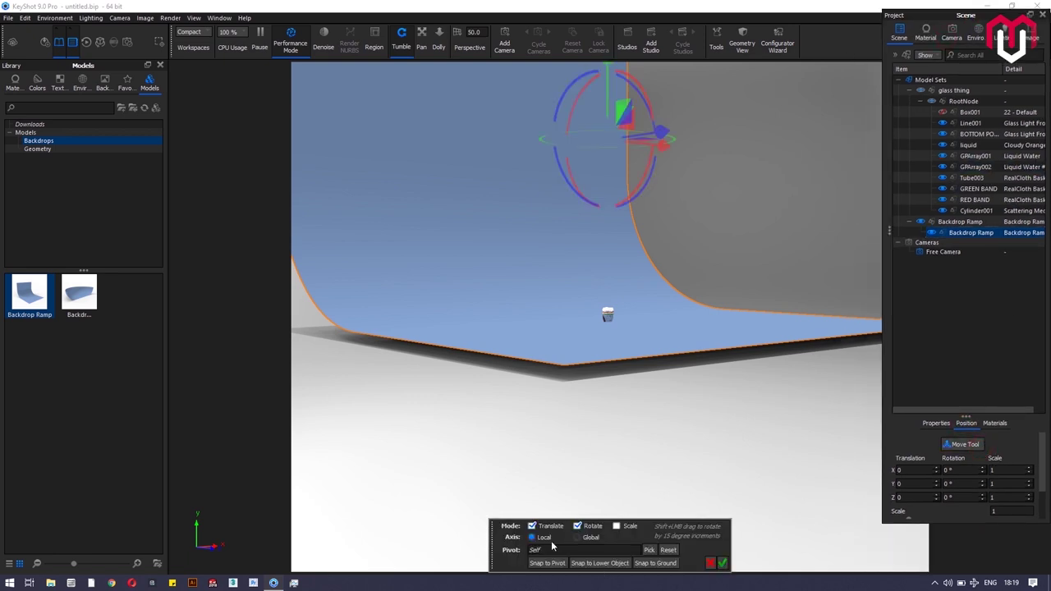
left_click(593, 525)
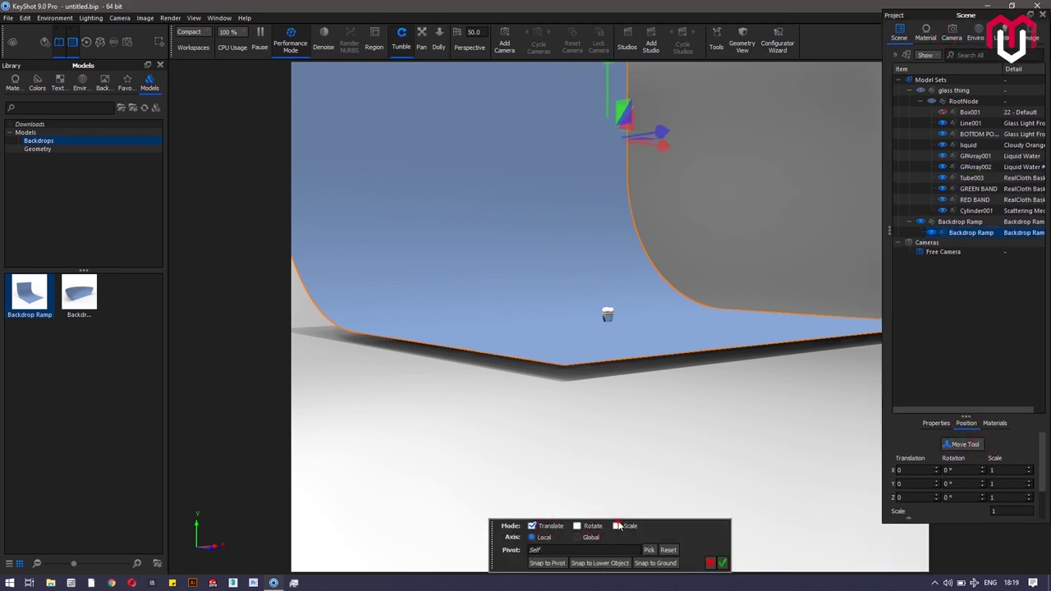
left_click(532, 526)
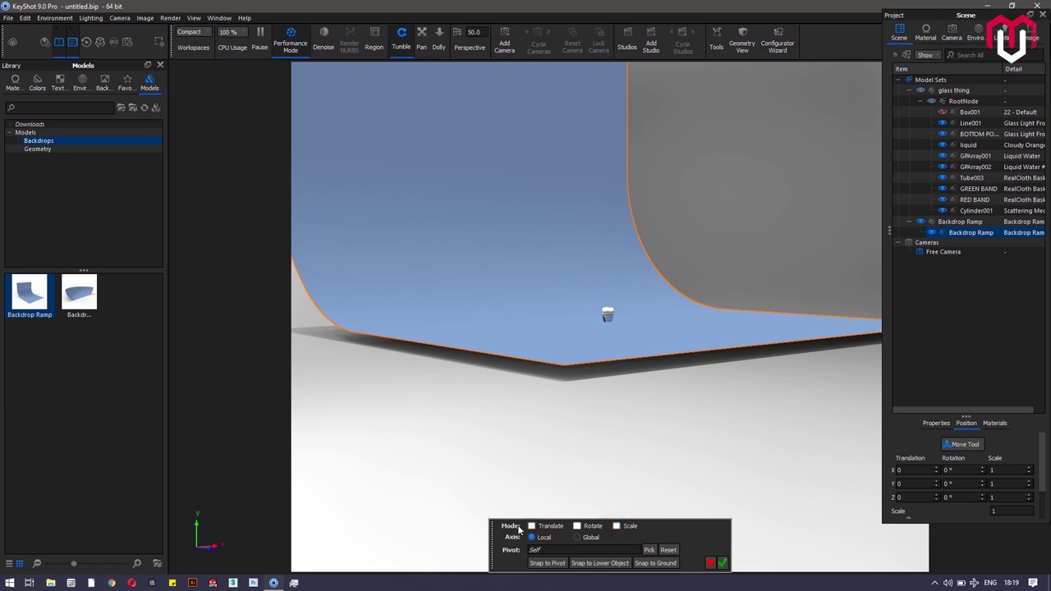
left_click(616, 526)
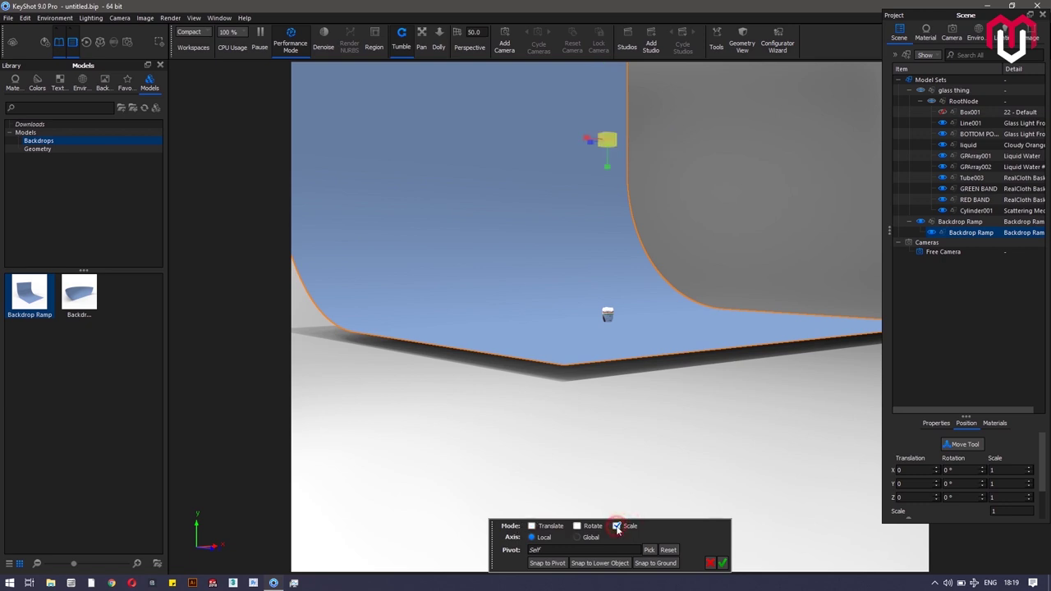
Step: Reduce the Backdrop Ramp's X scale to 1 with an overall scale of 0.6495
scroll(514, 227, "up", 1)
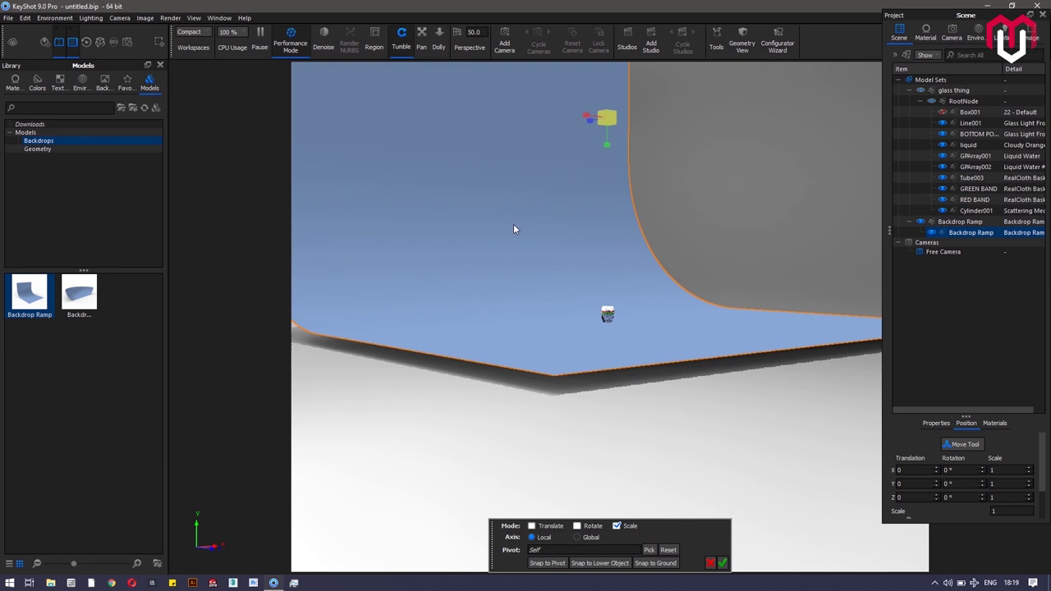
scroll(514, 229, "down", 5)
scroll(514, 234, "up", 5)
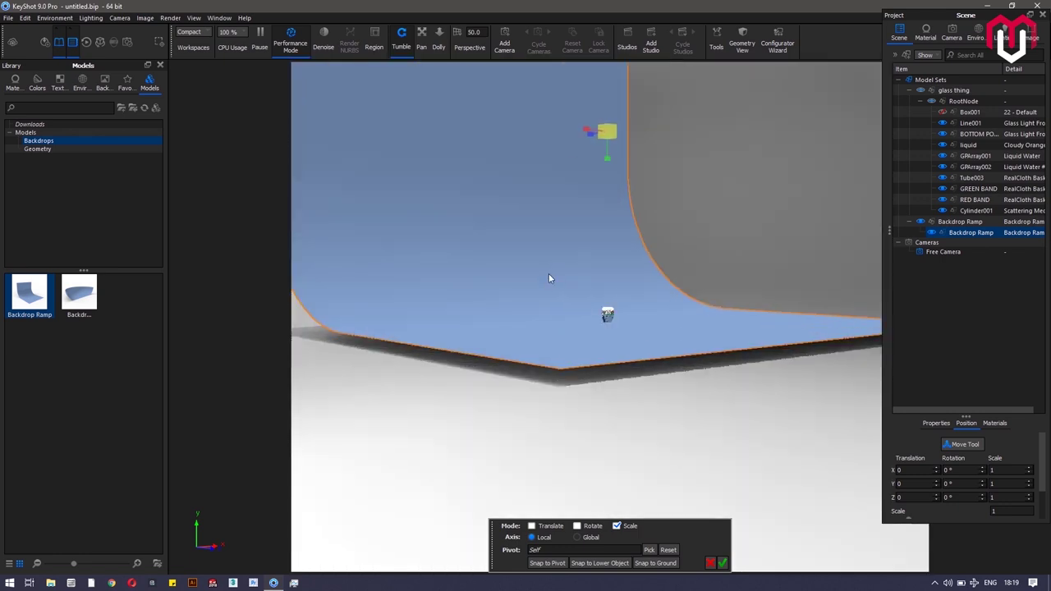
scroll(573, 296, "up", 1)
scroll(587, 305, "down", 1)
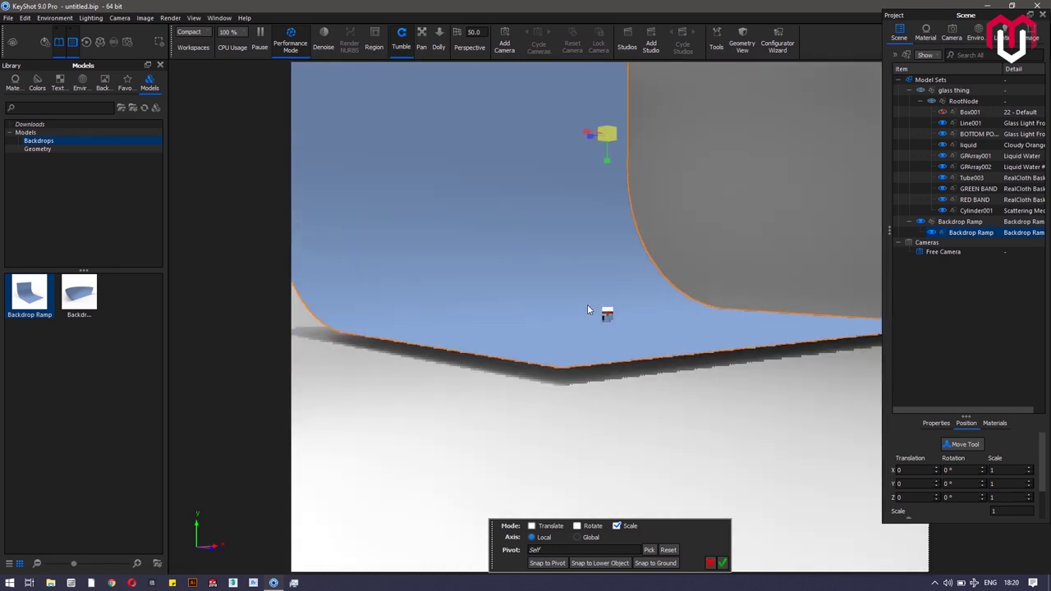
left_click(1028, 473)
left_click(1028, 472)
left_click(1029, 473)
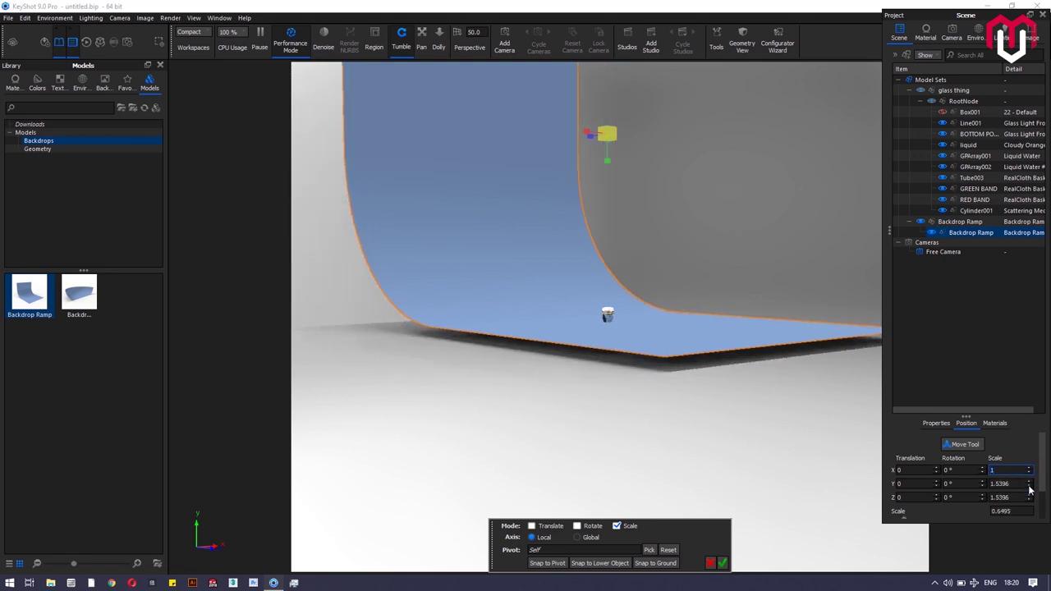
Step: Lower the Backdrop Ramp's Y scale to 1 with an overall scale of 0.5454
left_click(1028, 486)
left_click(1029, 486)
left_click(1029, 486)
left_click(1028, 486)
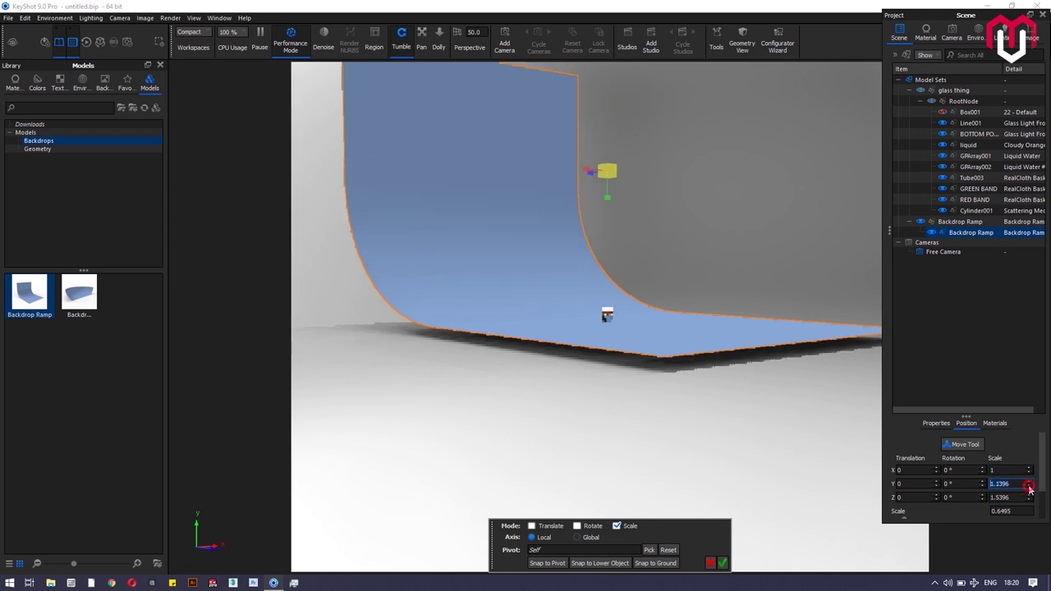
left_click(1028, 486)
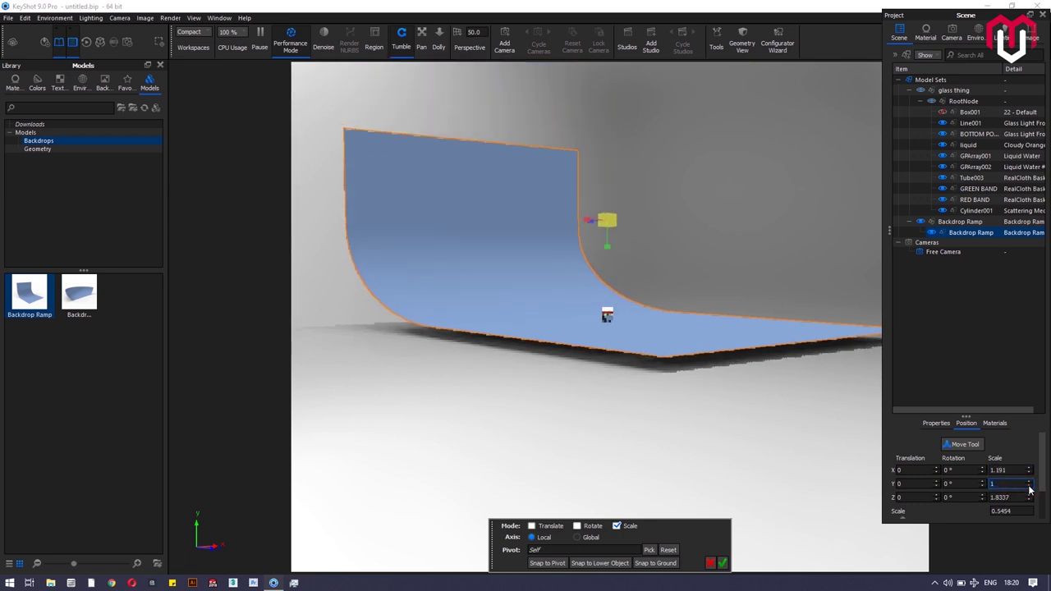
Step: Reduce the Backdrop Ramp's Z scale to 1.2337 and its X scale to 1.091, and accept the scaling
left_click(1030, 499)
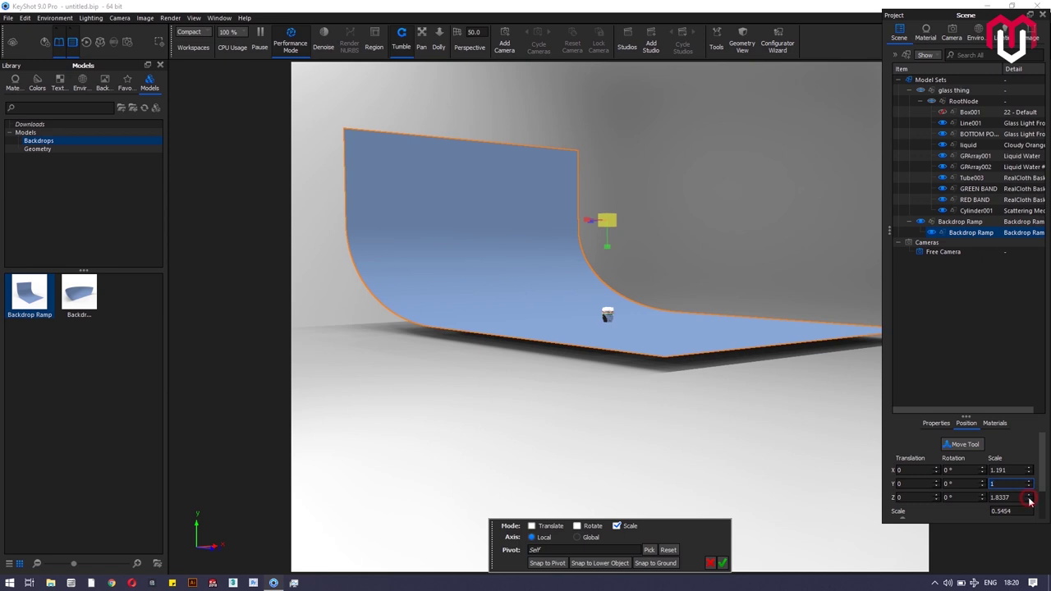
left_click(1029, 500)
left_click(1029, 500)
left_click(1029, 500)
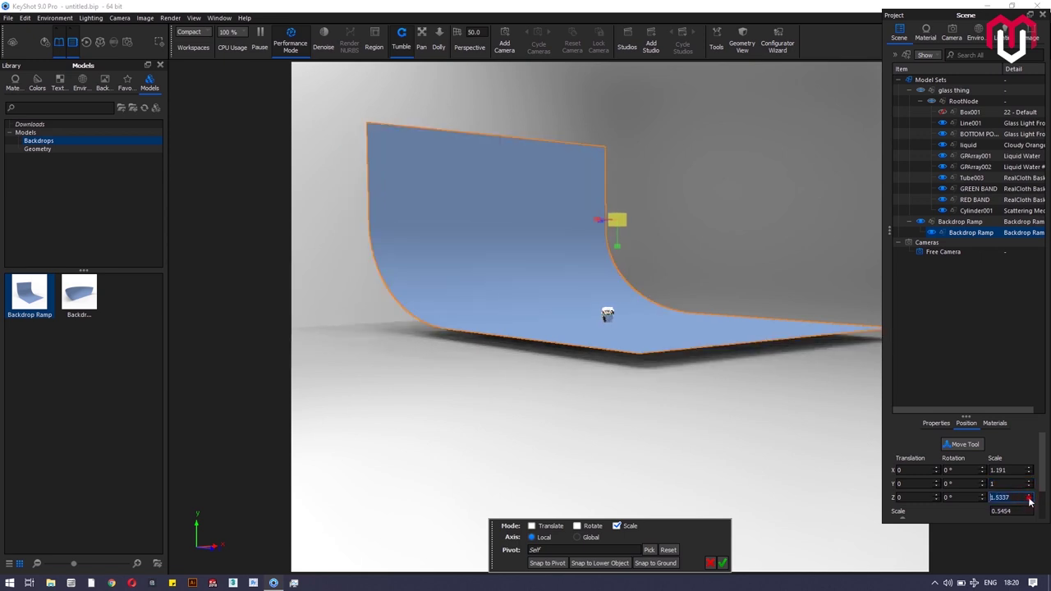
left_click(1029, 500)
left_click(1030, 500)
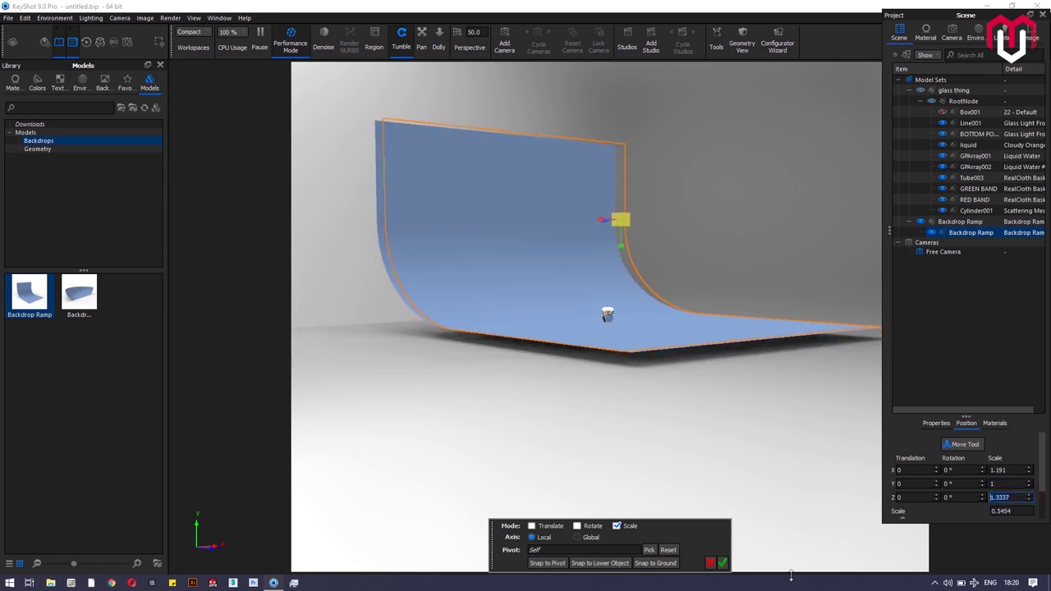
left_click(1030, 473)
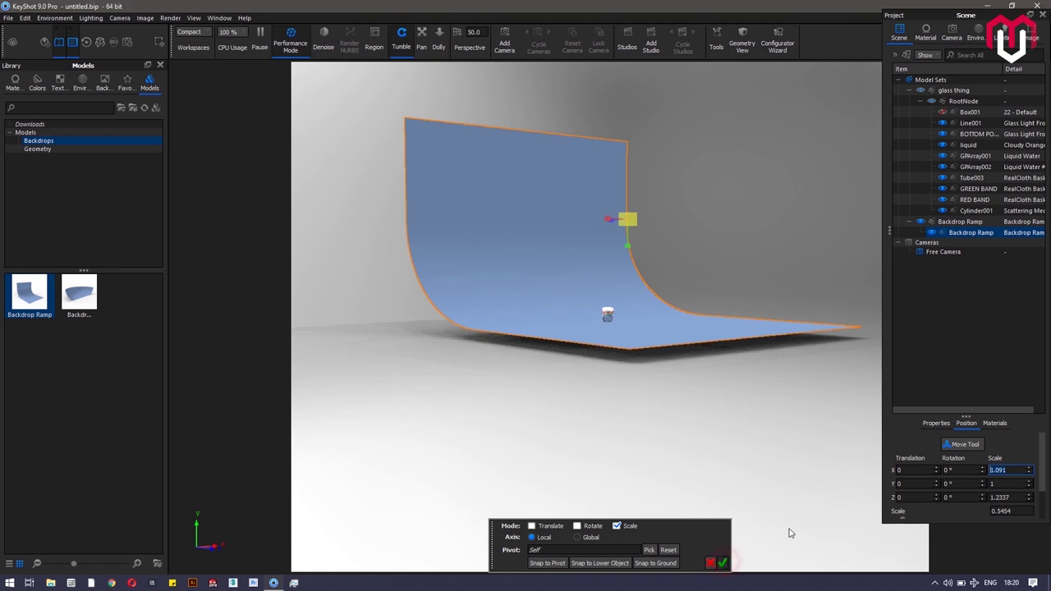
left_click(723, 563)
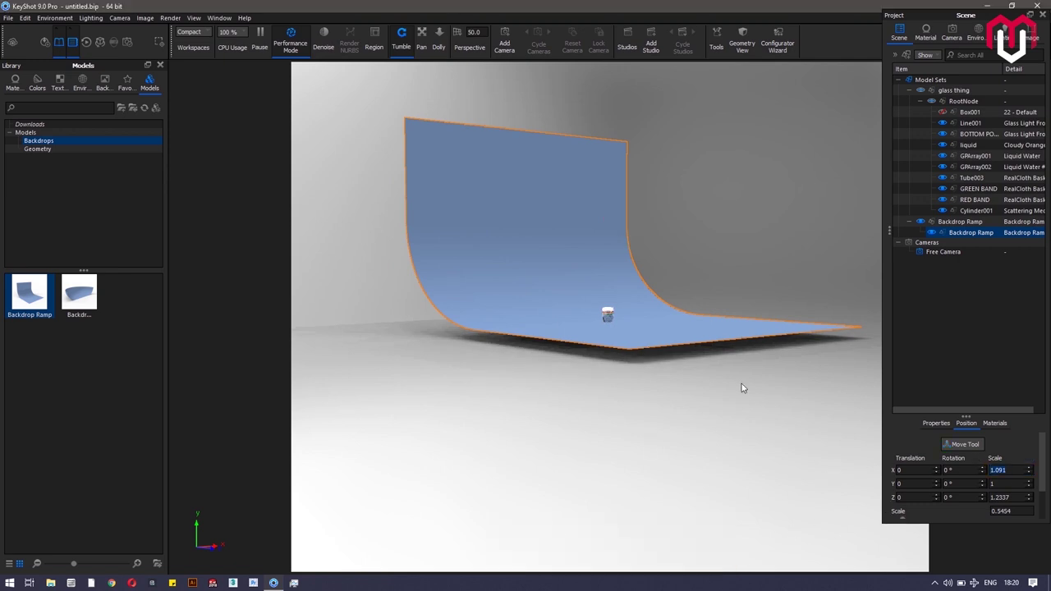
Step: Snap the Backdrop Ramp to the ground, accept the move and check how the glass stands on it
left_click(973, 446)
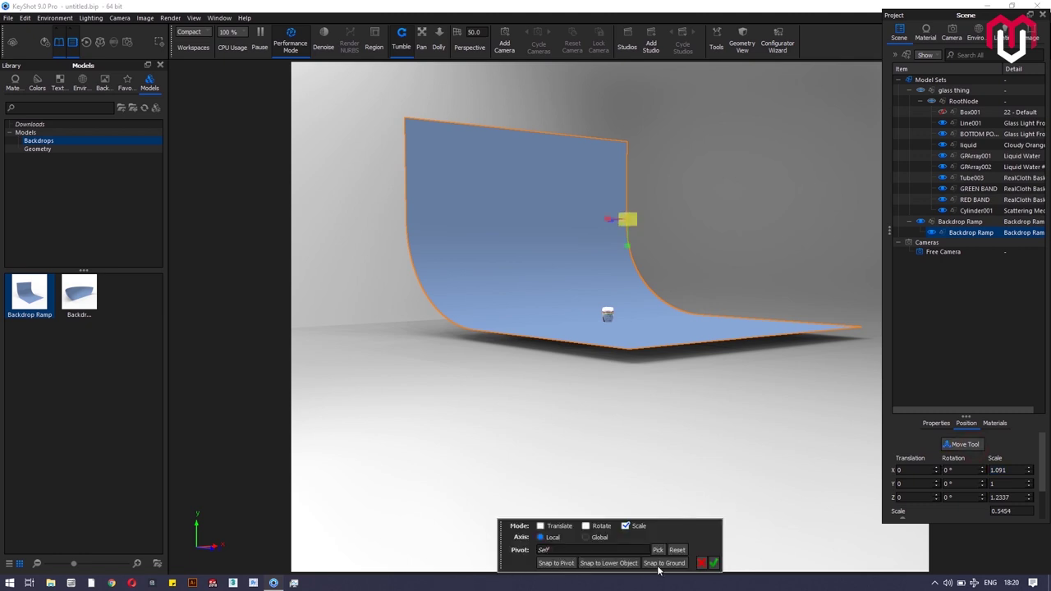
left_click(658, 567)
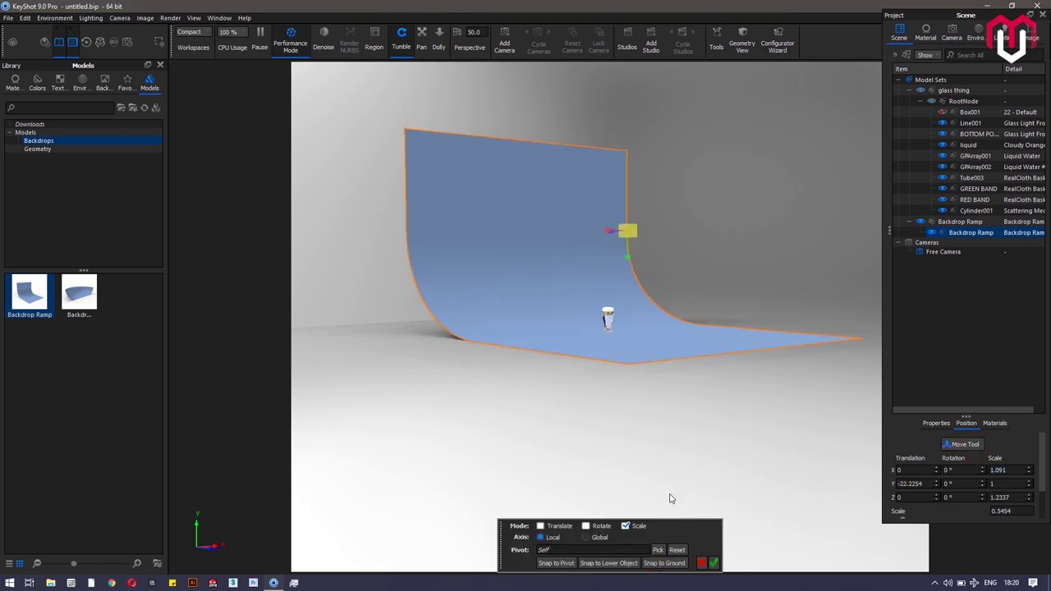
left_click(714, 563)
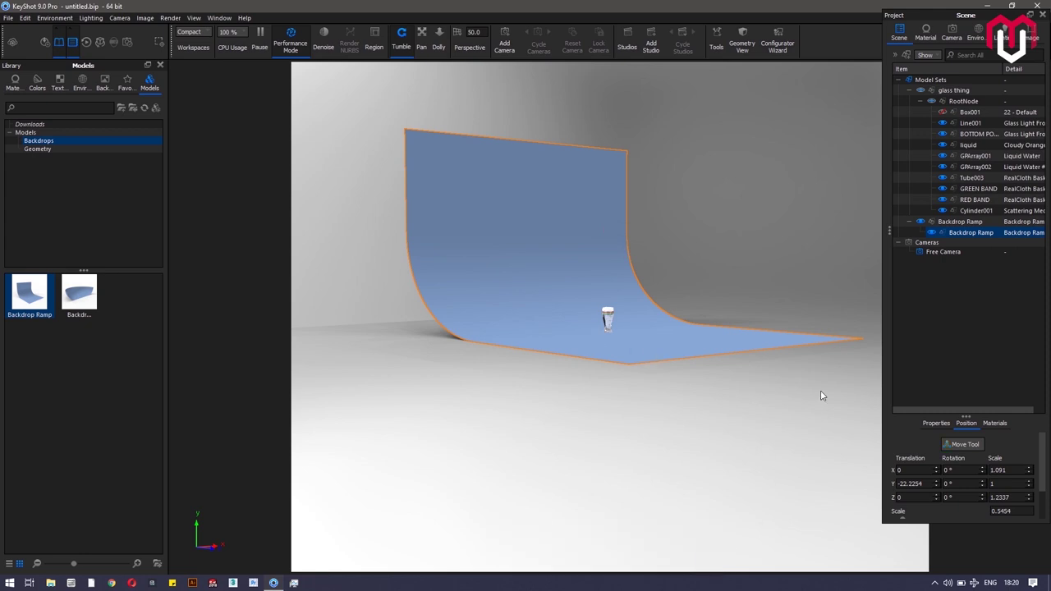
left_click_drag(530, 345, 610, 337)
scroll(596, 344, "up", 10)
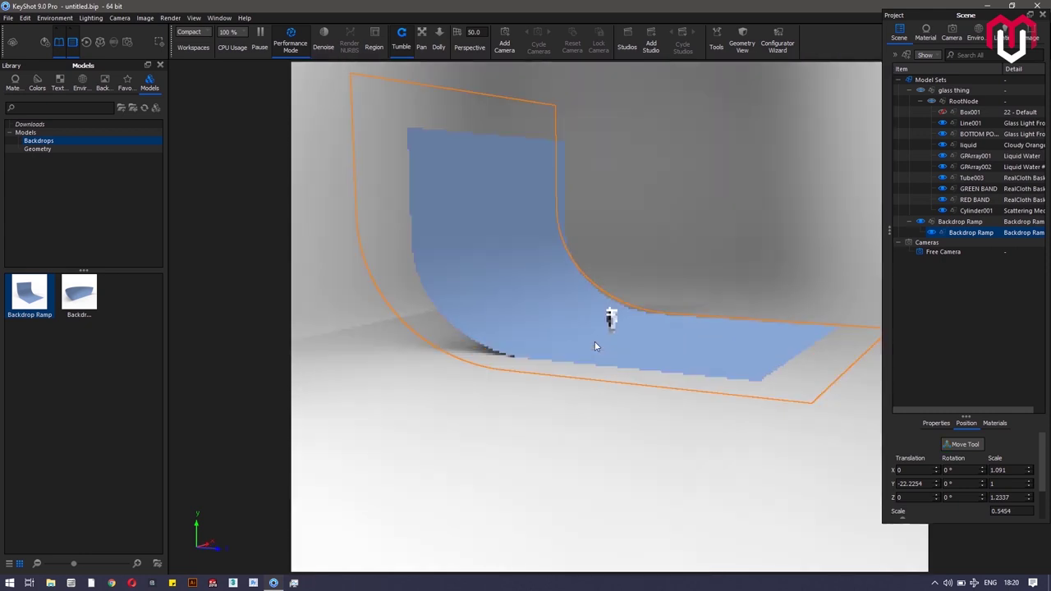
left_click_drag(640, 415, 414, 387)
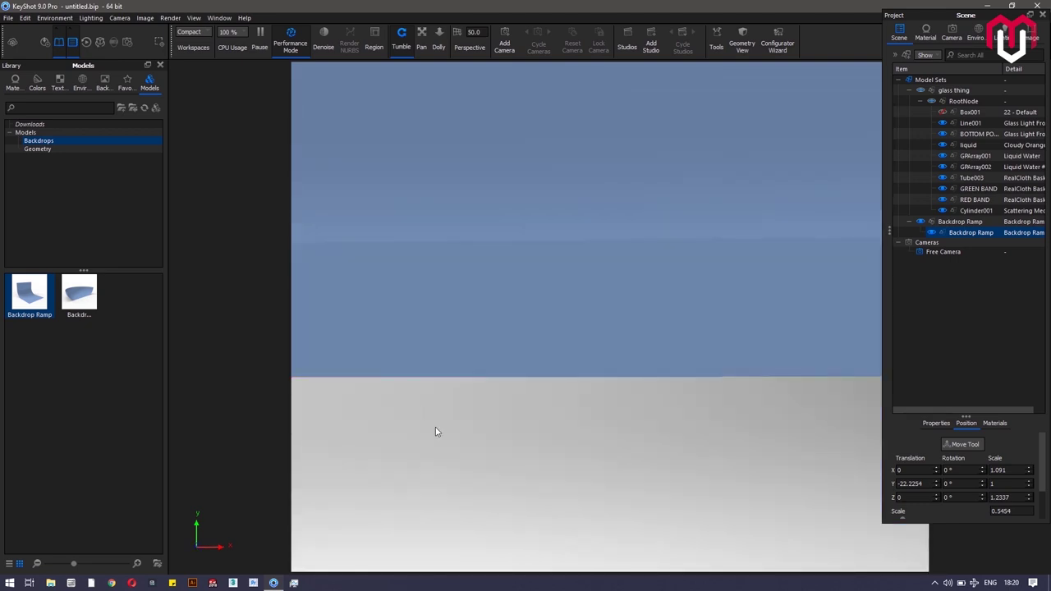
key("ctrl+z")
scroll(585, 362, "up", 5)
scroll(585, 363, "down", 6)
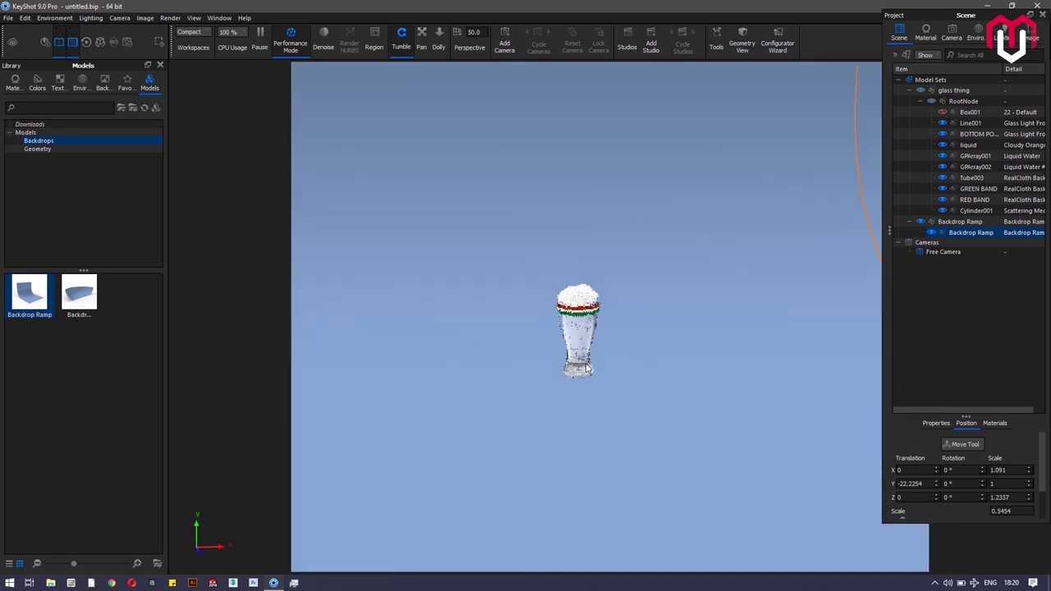
scroll(585, 363, "down", 5)
left_click_drag(696, 366, 721, 375)
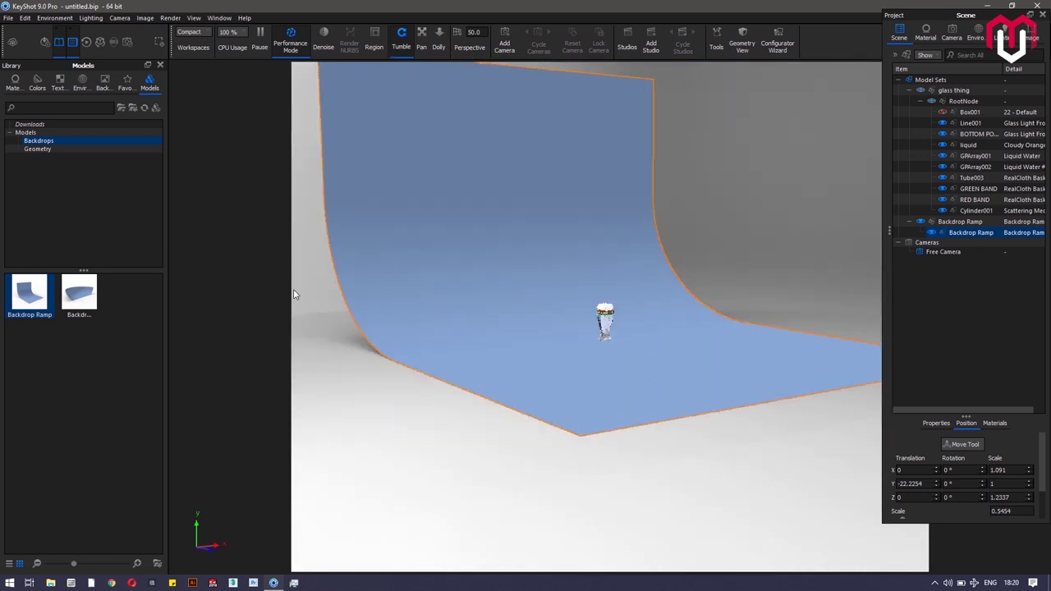
Step: Add a Plane to the scene and raise it above the glass to Y about 1325, using only the Translate mode
left_click(24, 18)
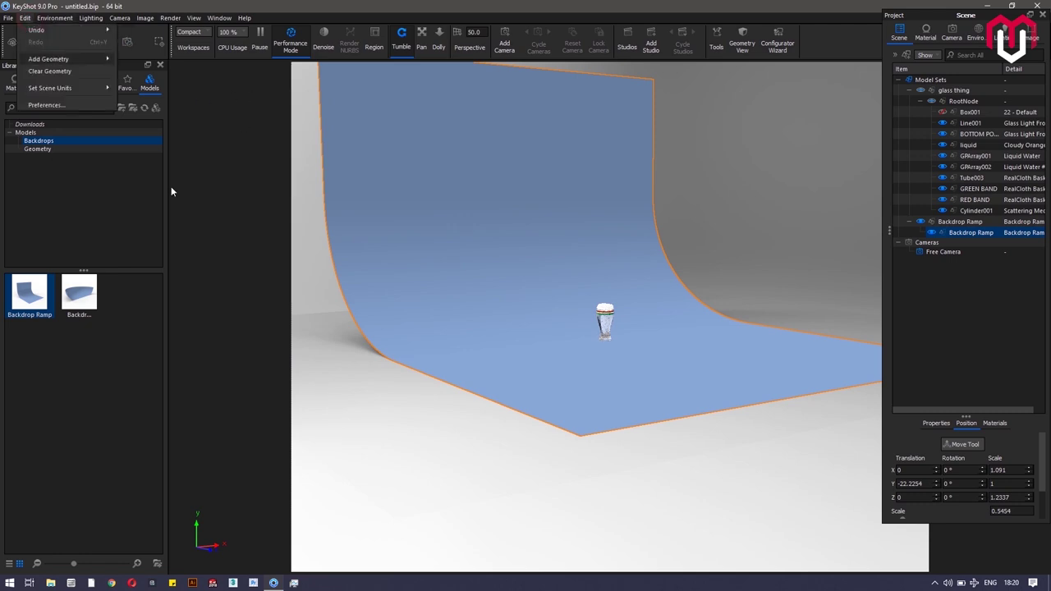
mouse_move(171, 186)
left_click(164, 124)
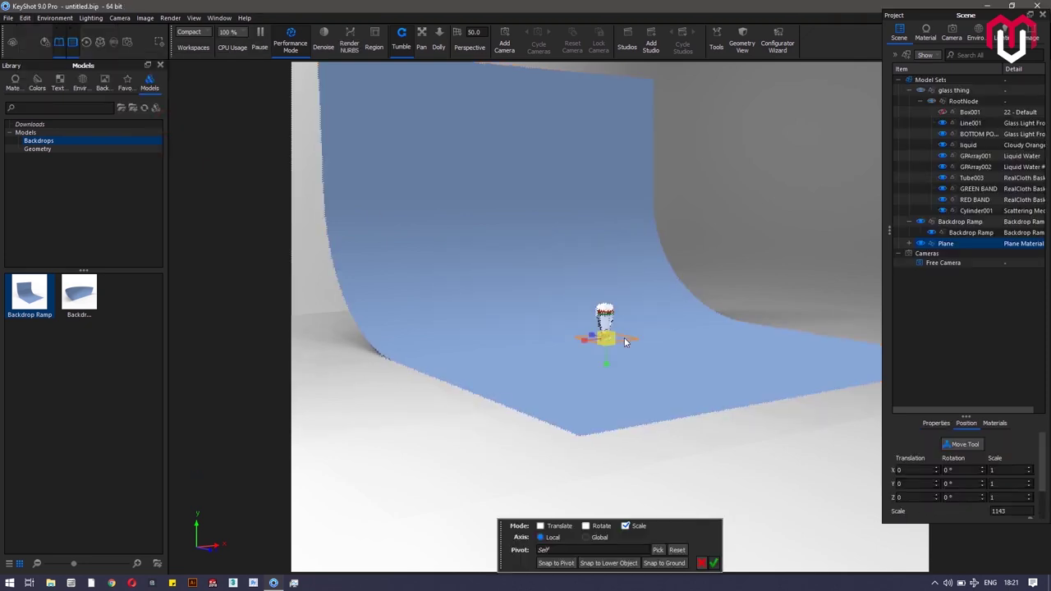
left_click(548, 526)
left_click(625, 526)
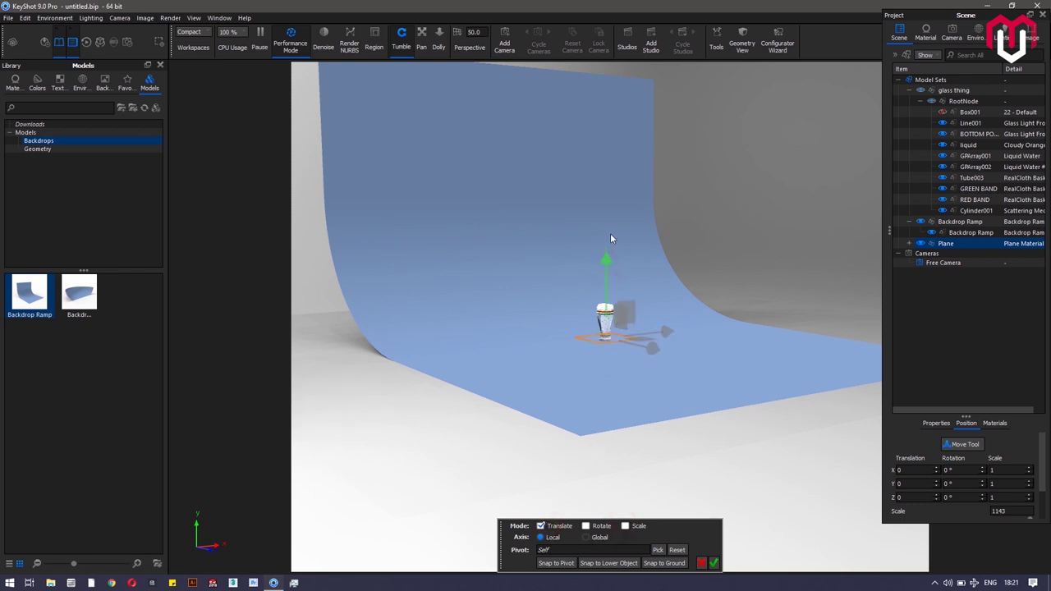
left_click_drag(610, 238, 613, 216)
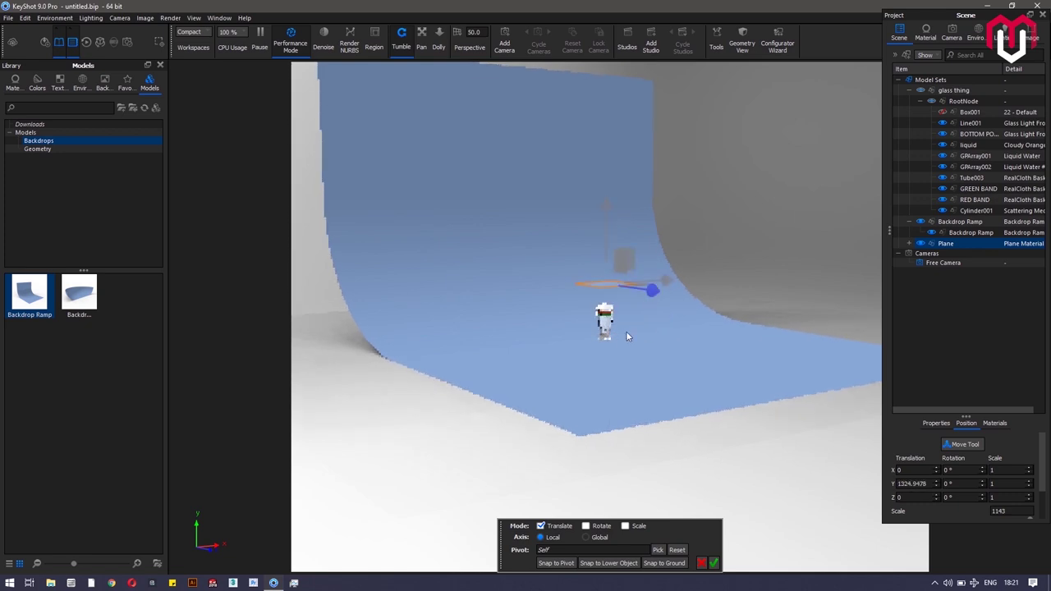
Step: Position the plane high over the glass at X about -225 and Y about 2470, and accept the move
mouse_move(621, 343)
left_mouse_down()
mouse_move(585, 462)
mouse_move(686, 403)
mouse_move(656, 408)
mouse_move(665, 301)
mouse_move(615, 171)
left_mouse_up()
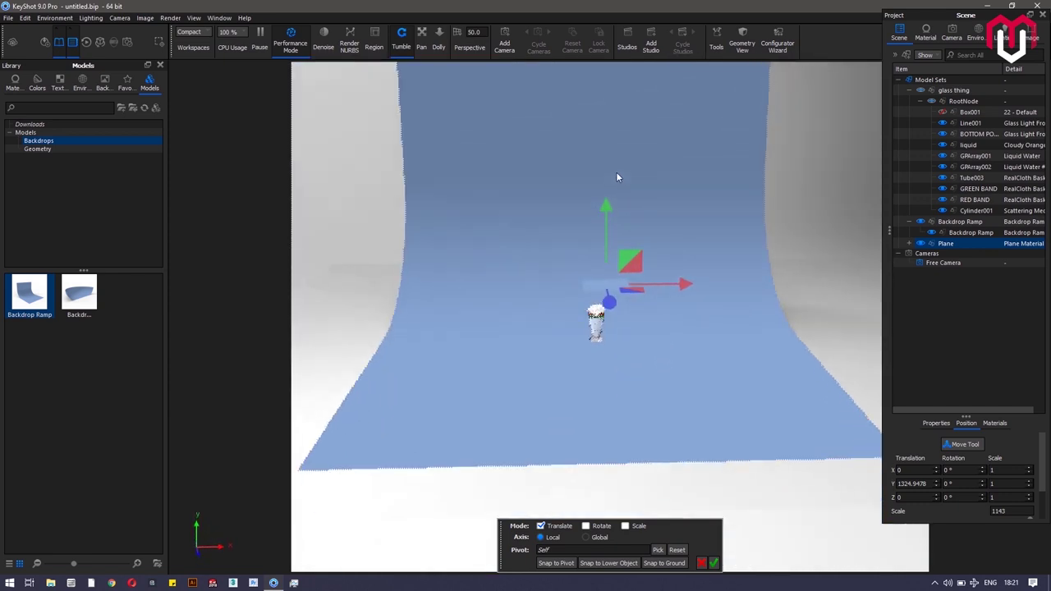
left_click_drag(682, 282, 594, 218)
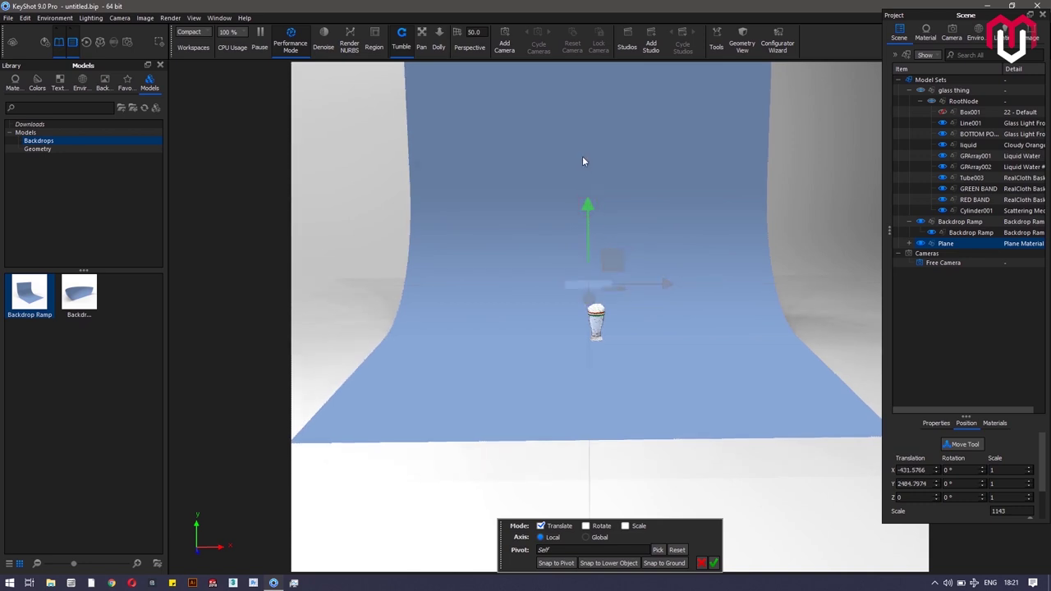
left_click_drag(587, 204, 585, 175)
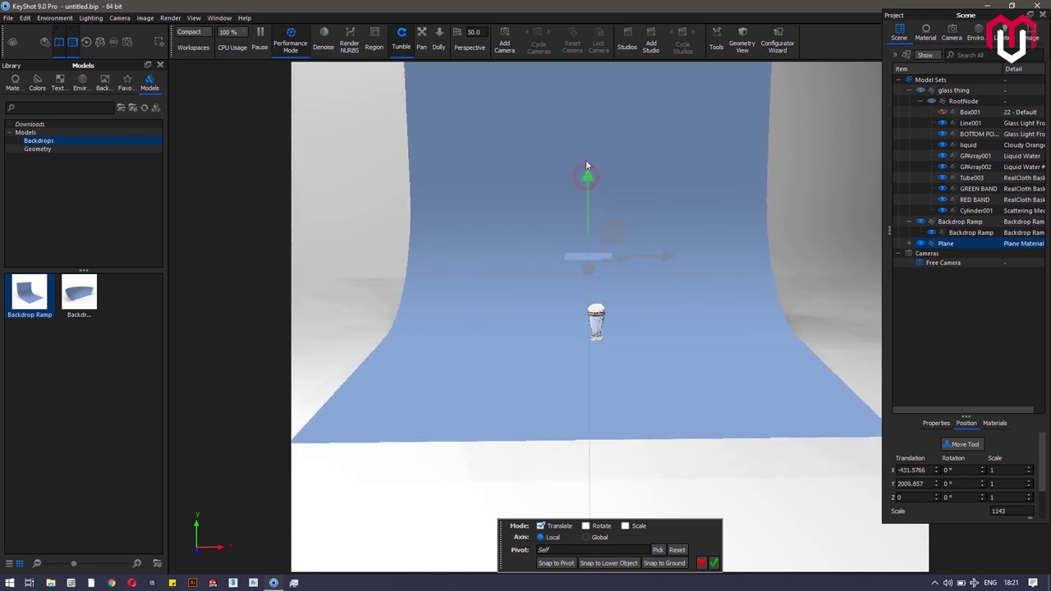
left_click_drag(660, 256, 677, 236)
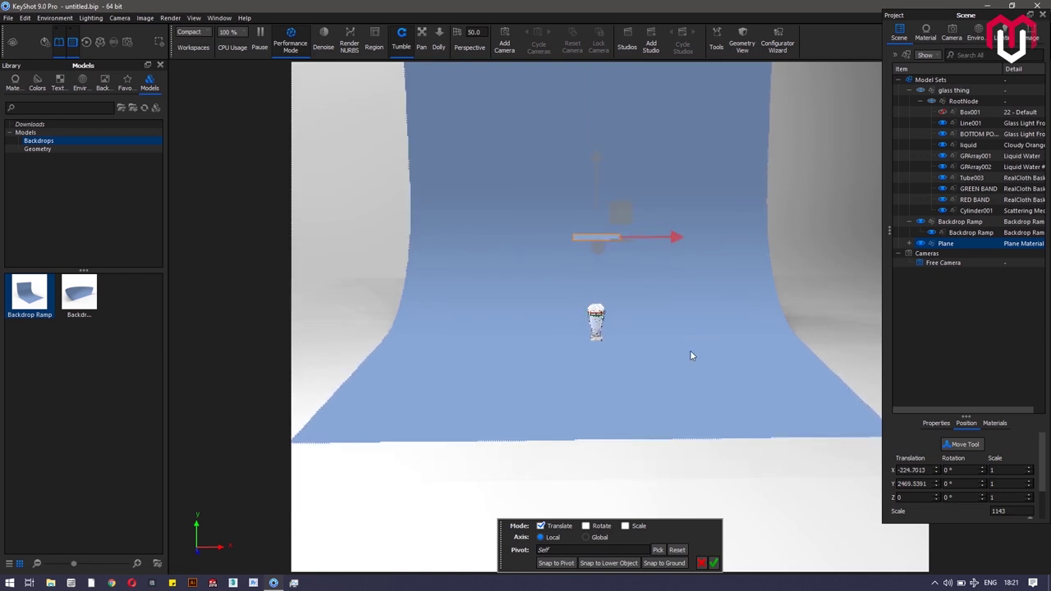
left_click(715, 563)
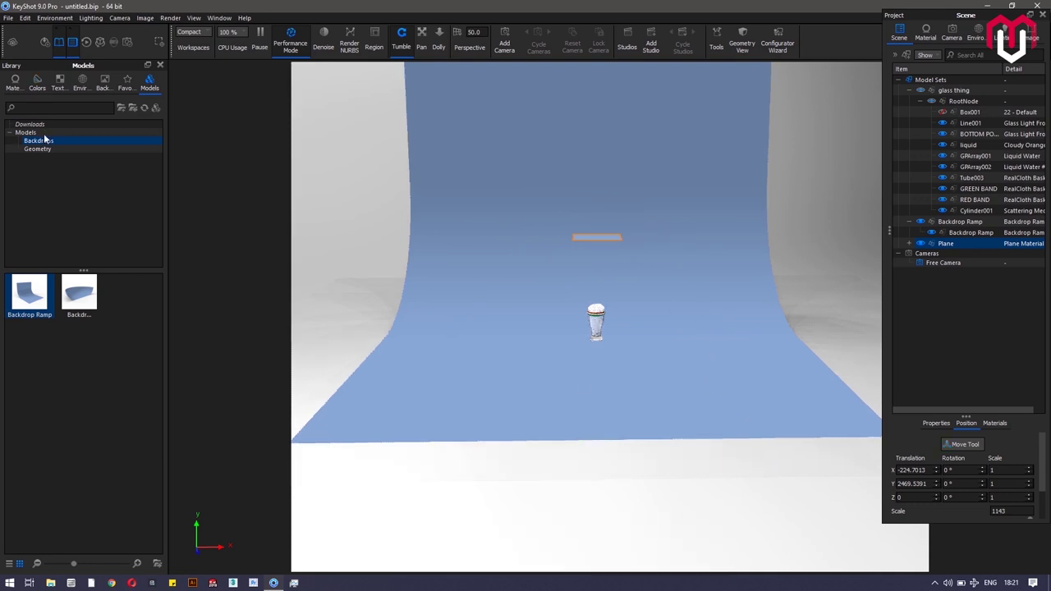
Step: Add a second Plane to the scene and raise it to Y about 633
left_click(25, 17)
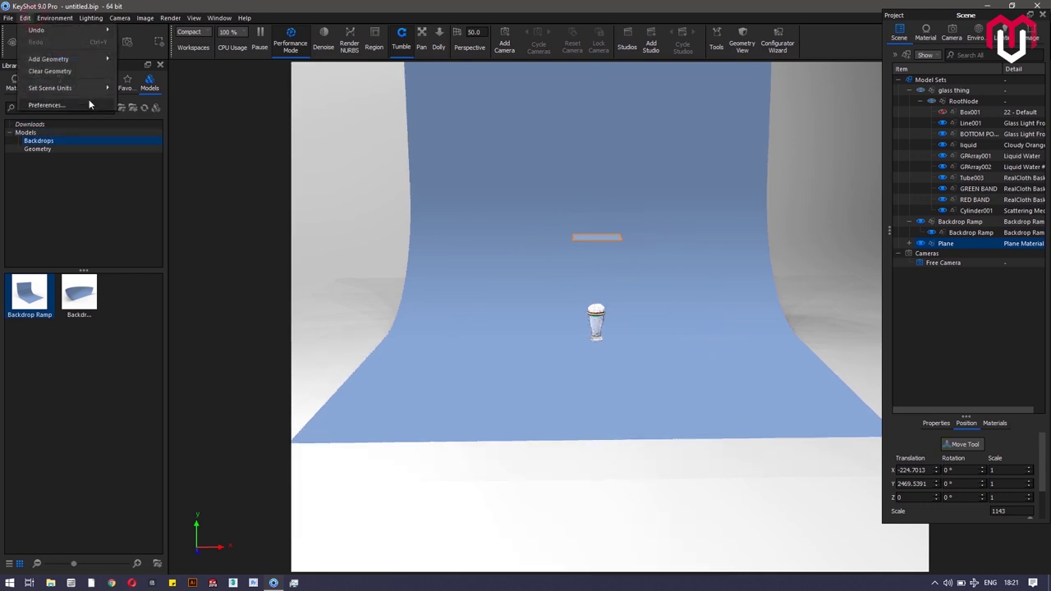
mouse_move(100, 61)
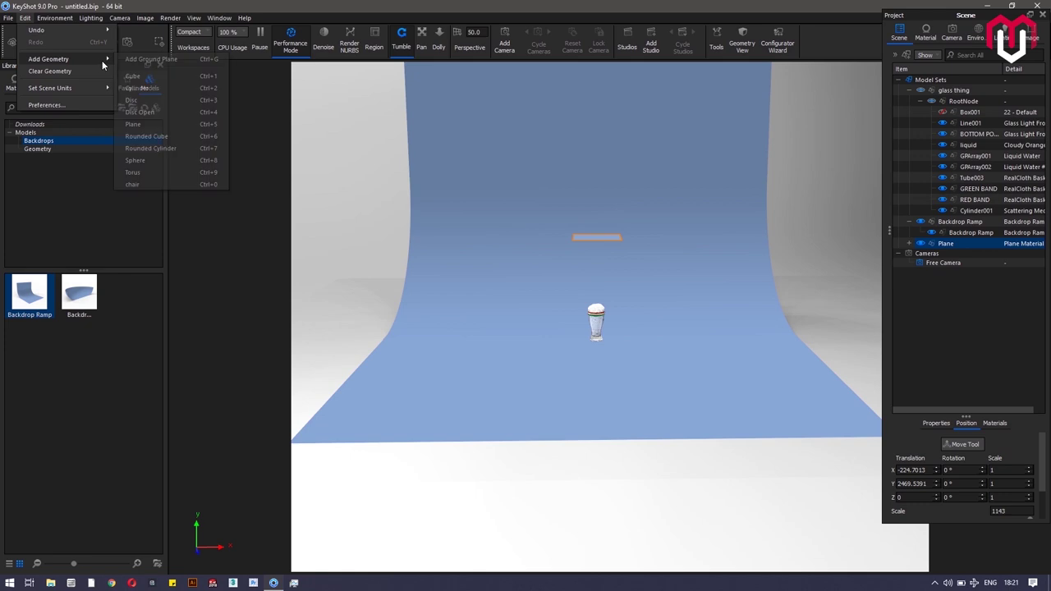
left_click(141, 123)
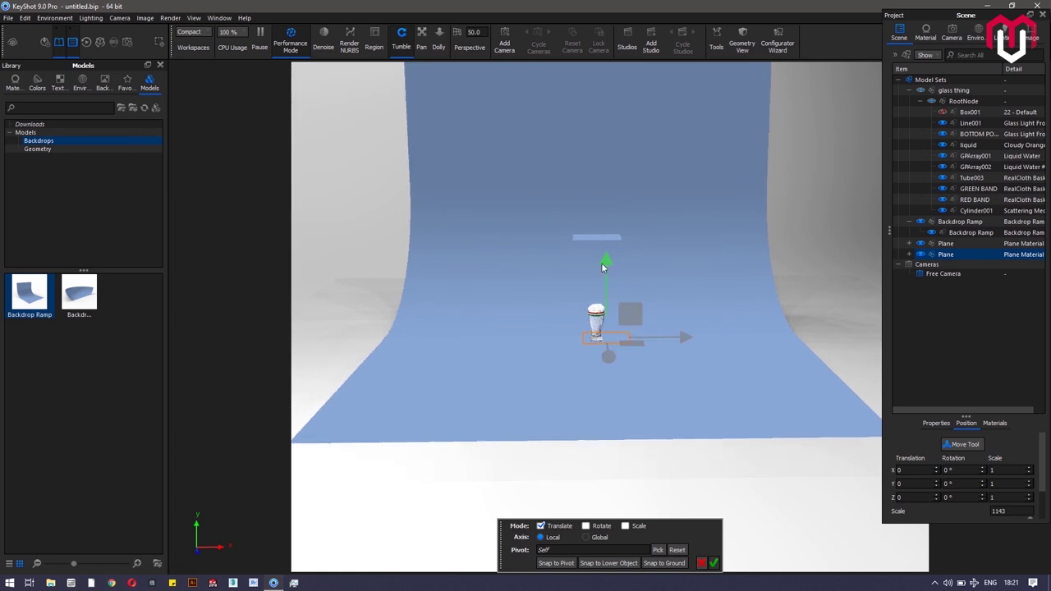
left_click_drag(602, 265, 604, 233)
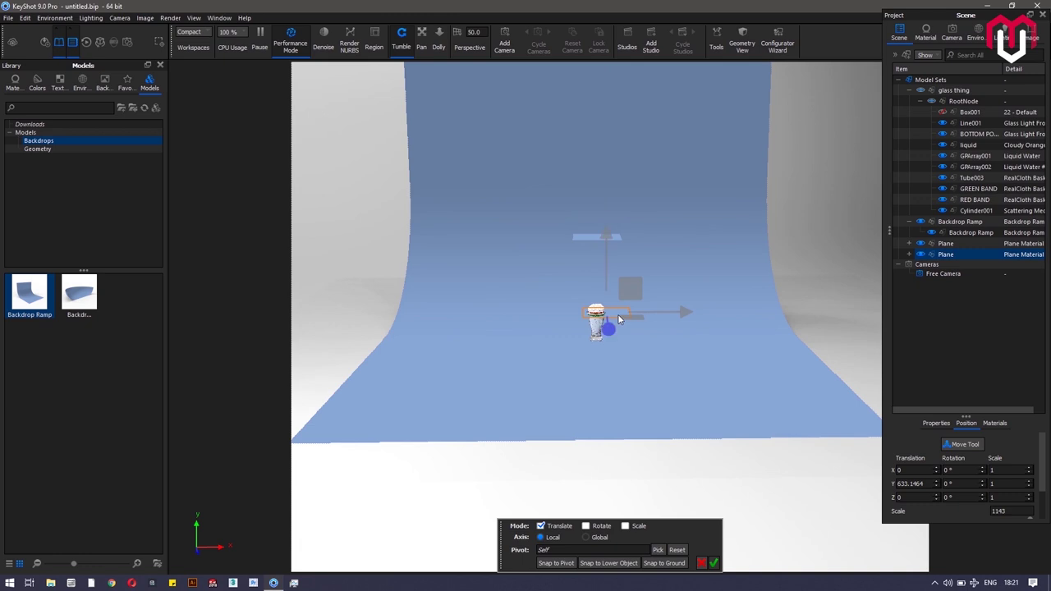
Step: Rotate the second plane to about -100.8° around Z, place it beside the glass at X about 1676 and Y about 314, and accept
scroll(618, 318, "up", 5)
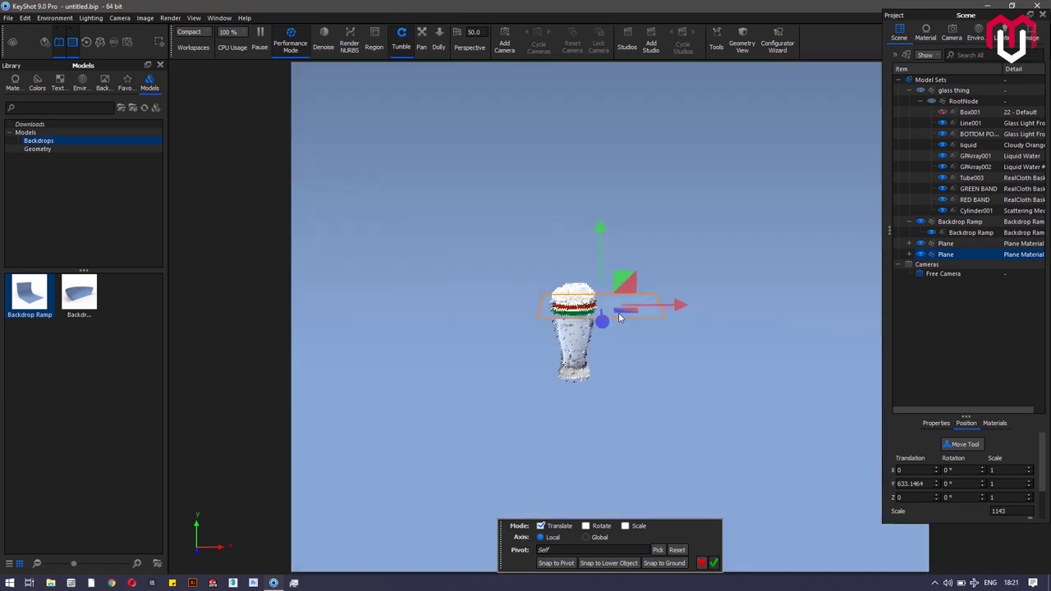
left_click(586, 526)
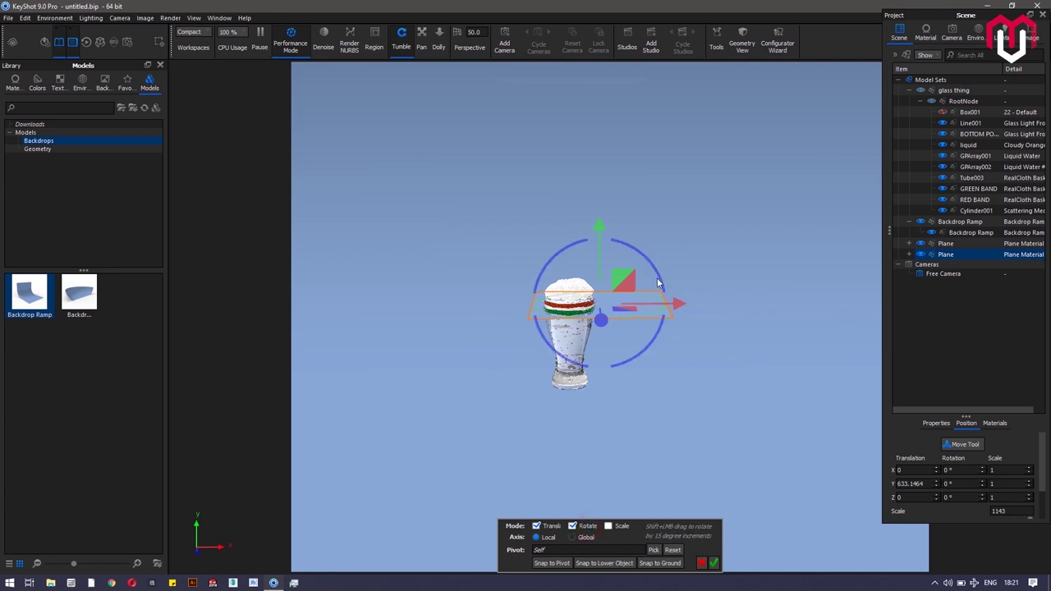
left_click_drag(657, 277, 653, 386)
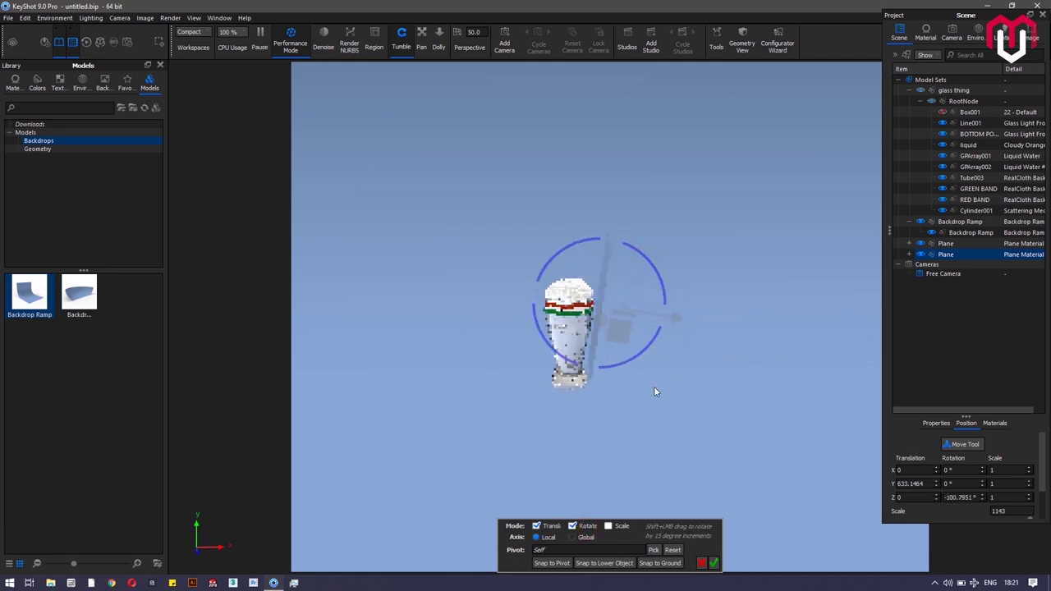
left_click_drag(672, 321, 873, 353)
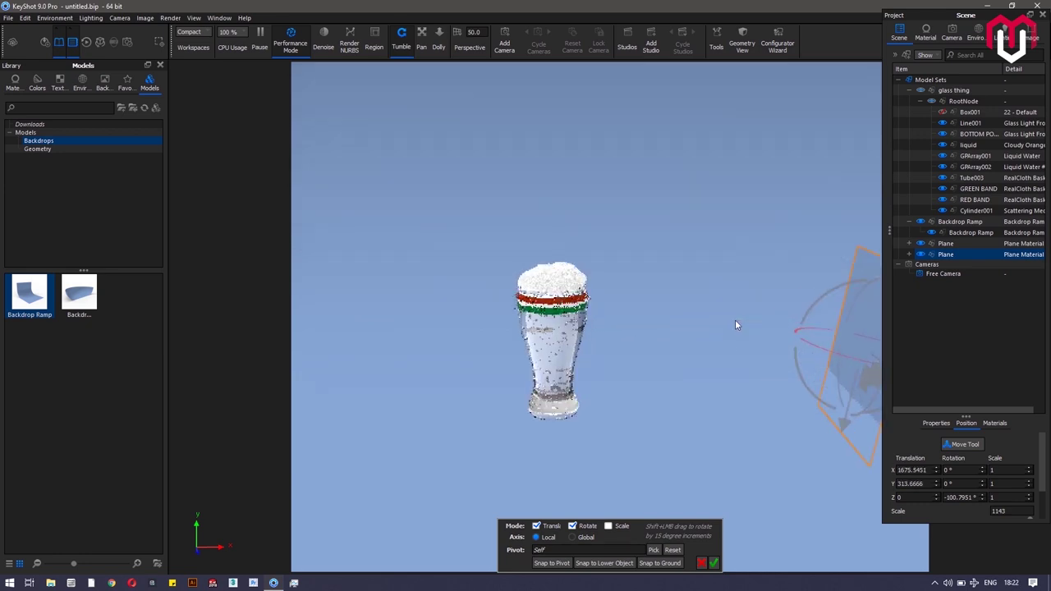
scroll(647, 304, "down", 5)
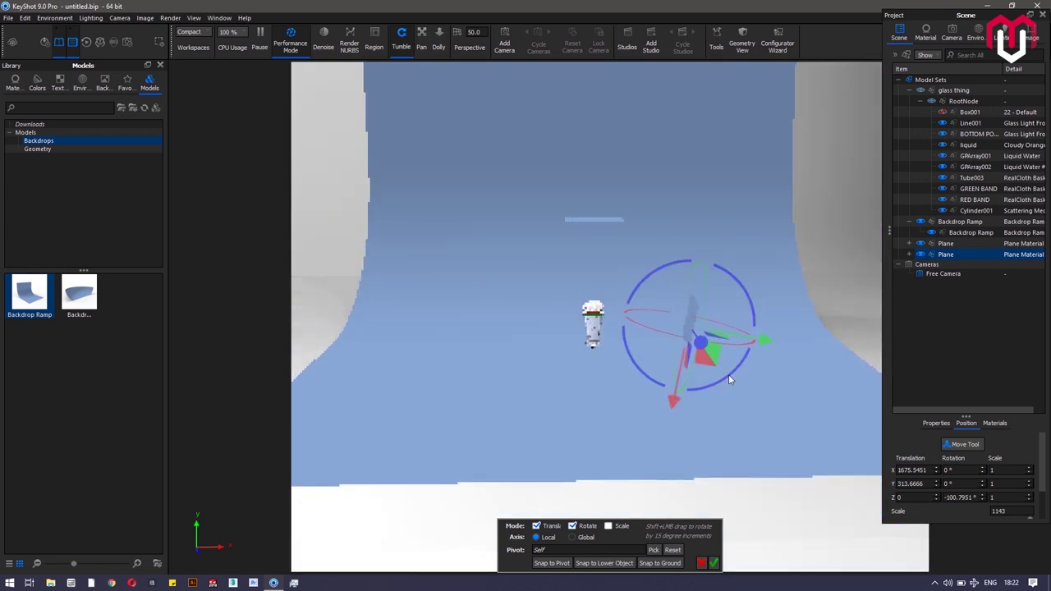
scroll(728, 376, "down", 3)
scroll(674, 296, "down", 4)
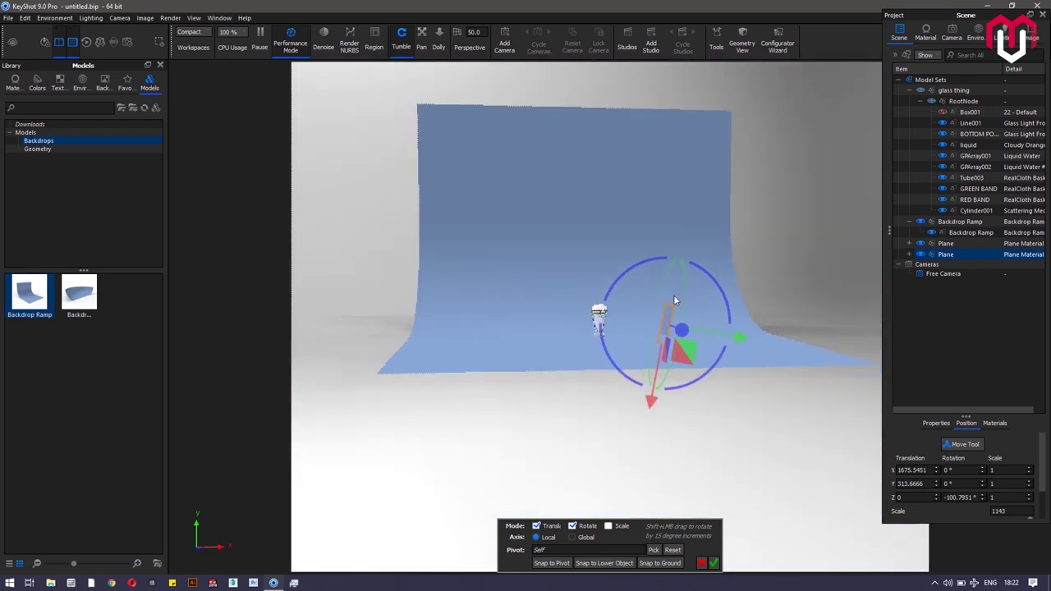
scroll(673, 300, "up", 2)
scroll(709, 305, "up", 2)
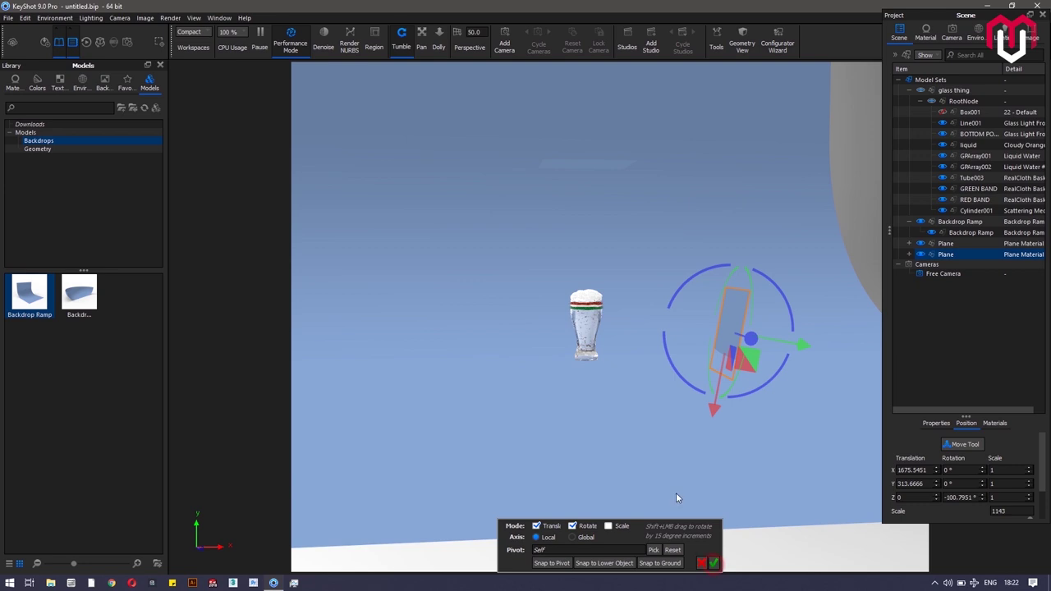
left_click(712, 563)
Step: Tilt the upright plane beside the glass by setting its part's Z rotation to about -7.6°, and accept the rotation
mouse_move(591, 374)
left_mouse_down()
mouse_move(743, 415)
mouse_move(709, 458)
mouse_move(657, 380)
mouse_move(608, 355)
mouse_move(586, 359)
left_mouse_up()
left_click(728, 337)
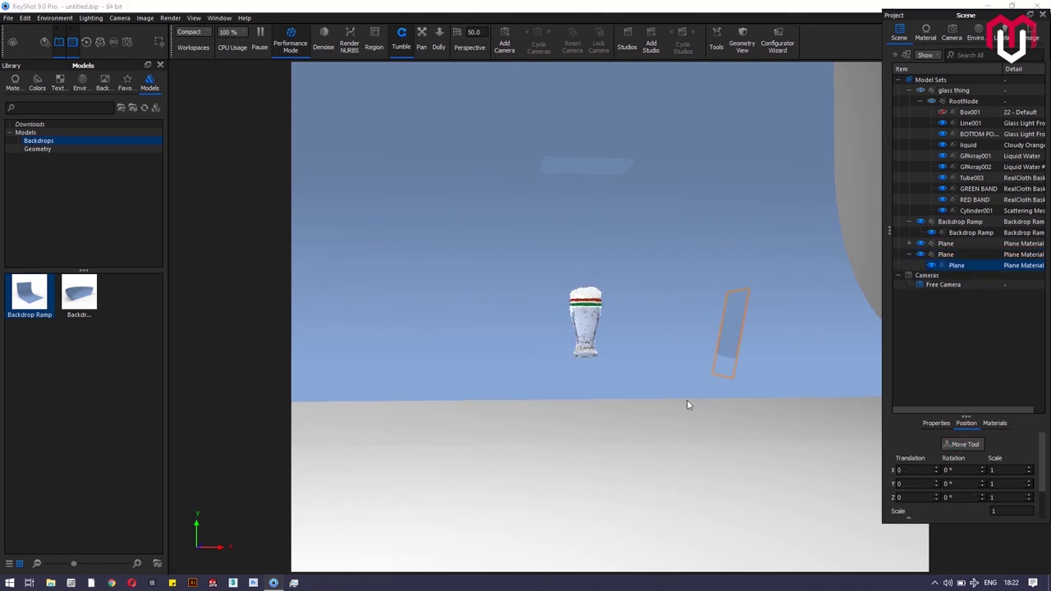
left_click_drag(703, 394, 697, 399)
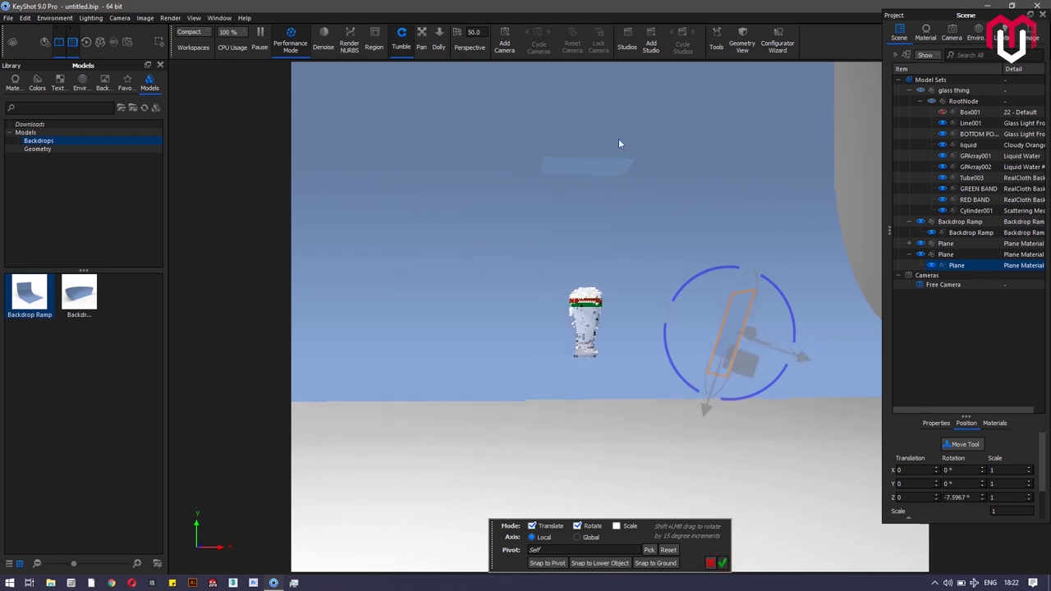
key("Return")
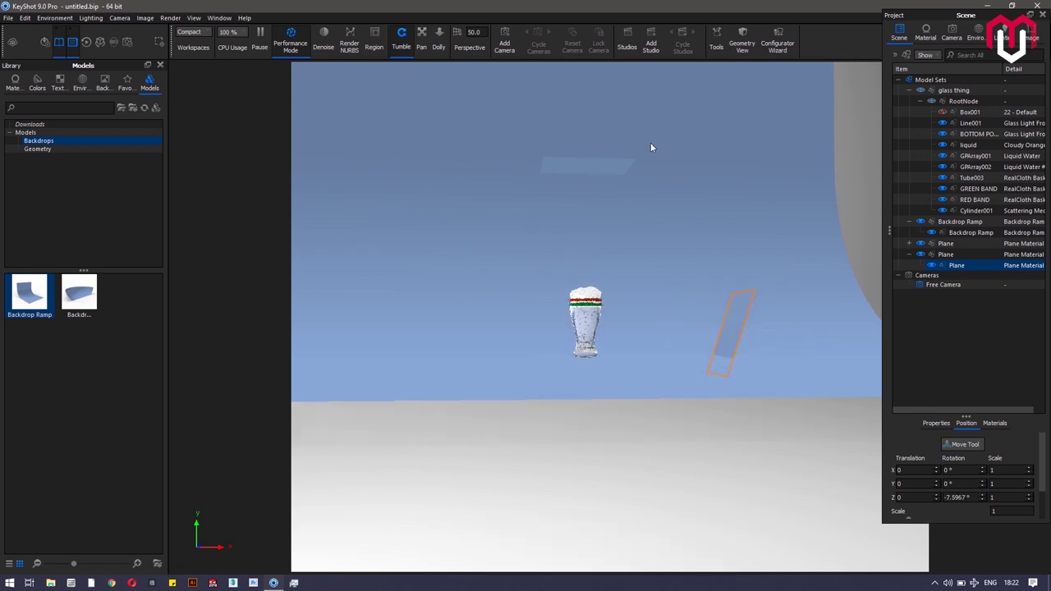
Step: Apply the Area Light 1200 Lumen Cool material from the Light materials to both planes
left_click(909, 243)
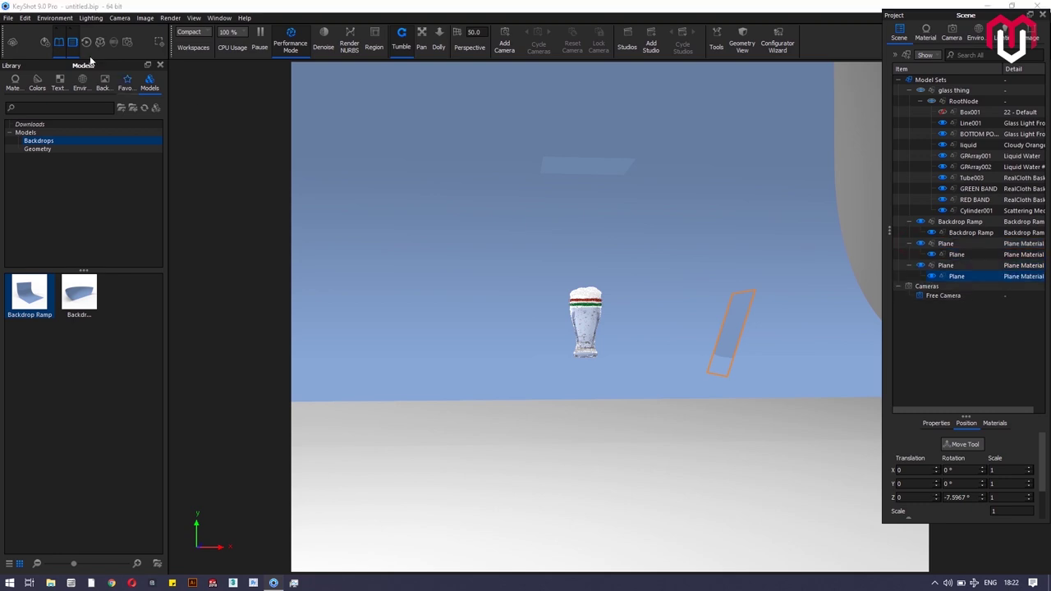
left_click(20, 89)
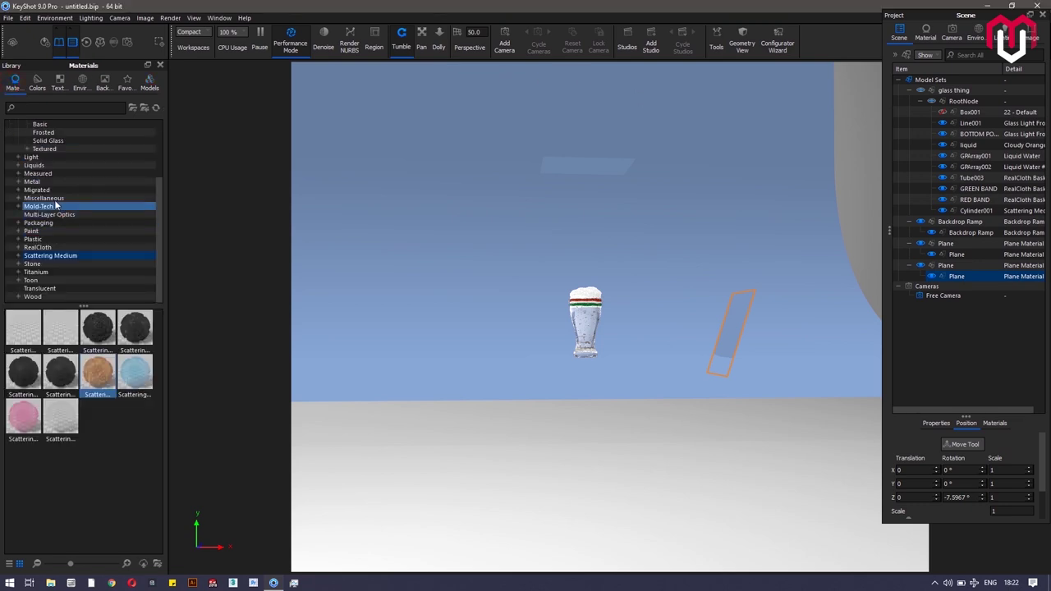
scroll(73, 148, "up", 1)
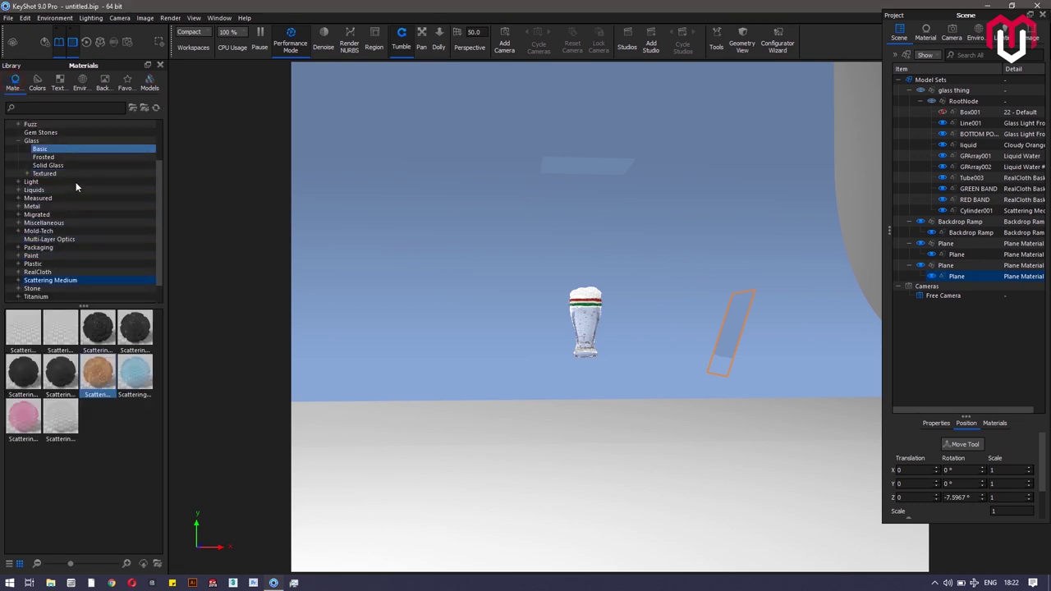
scroll(76, 182, "up", 2)
left_click(50, 233)
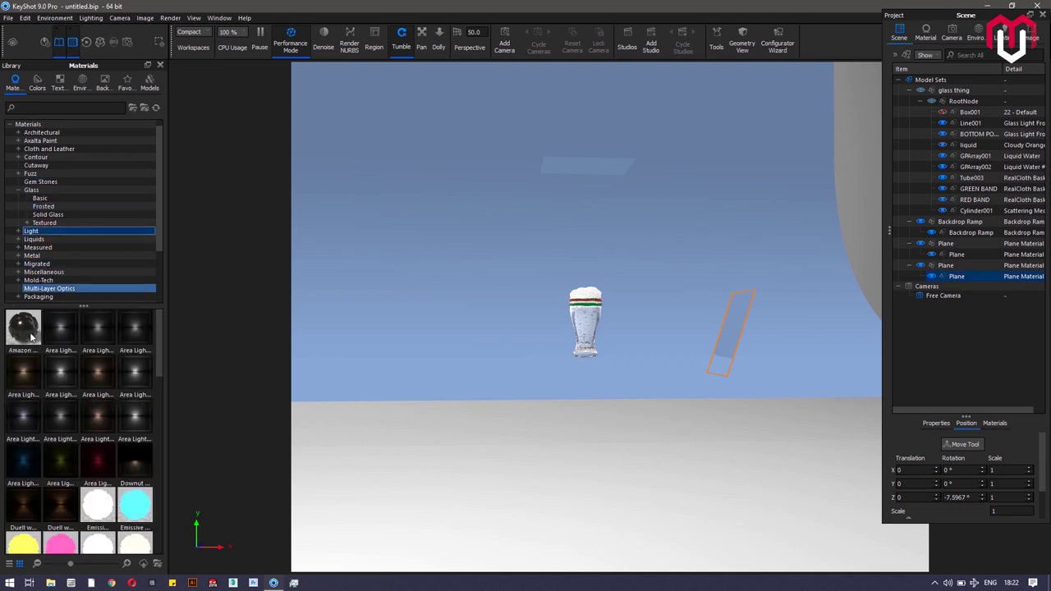
left_click_drag(68, 333, 988, 258)
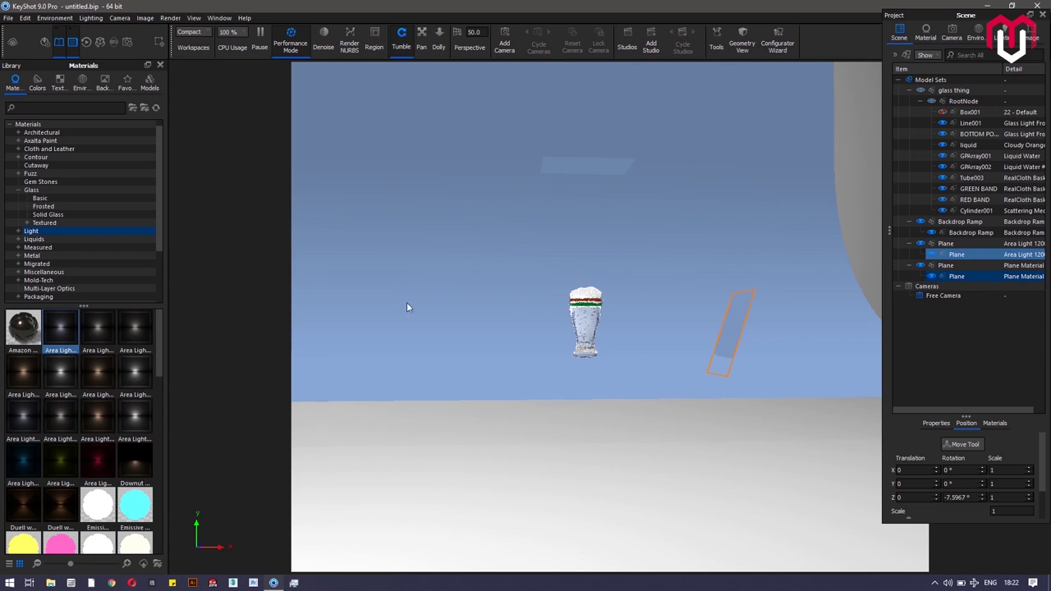
left_click_drag(74, 328, 996, 275)
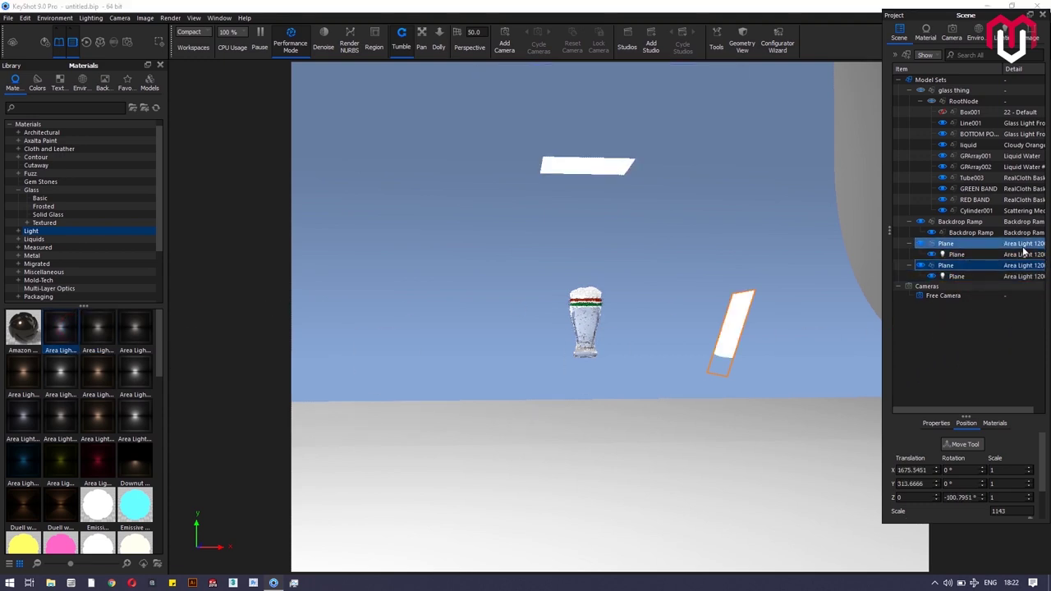
Step: Open the overhead plane's area light material, and light the scene with the All Black 4K studio environment outside Performance Mode
left_click(1023, 254)
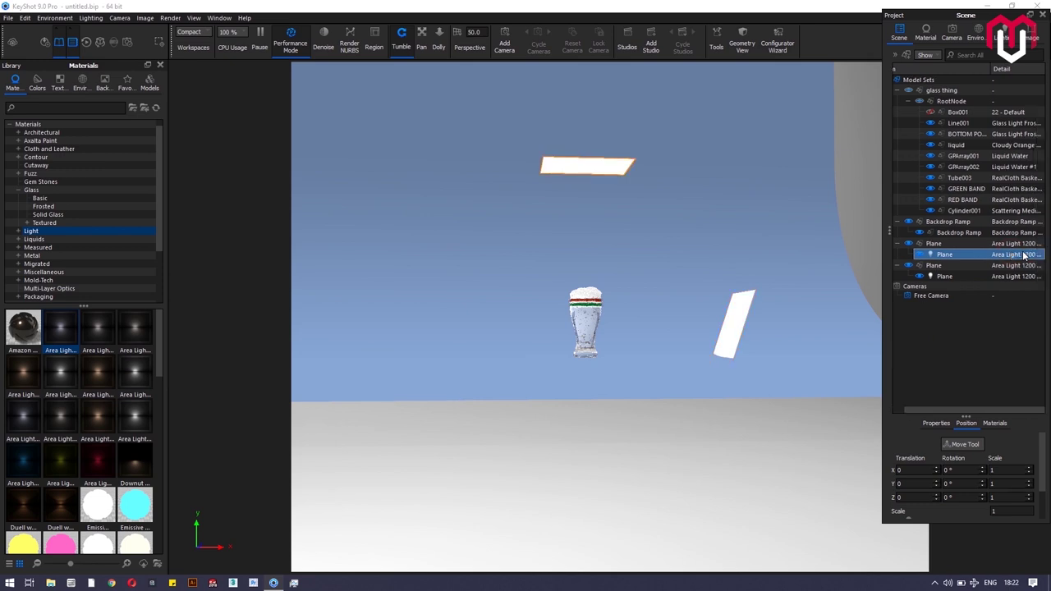
double_click(1000, 266)
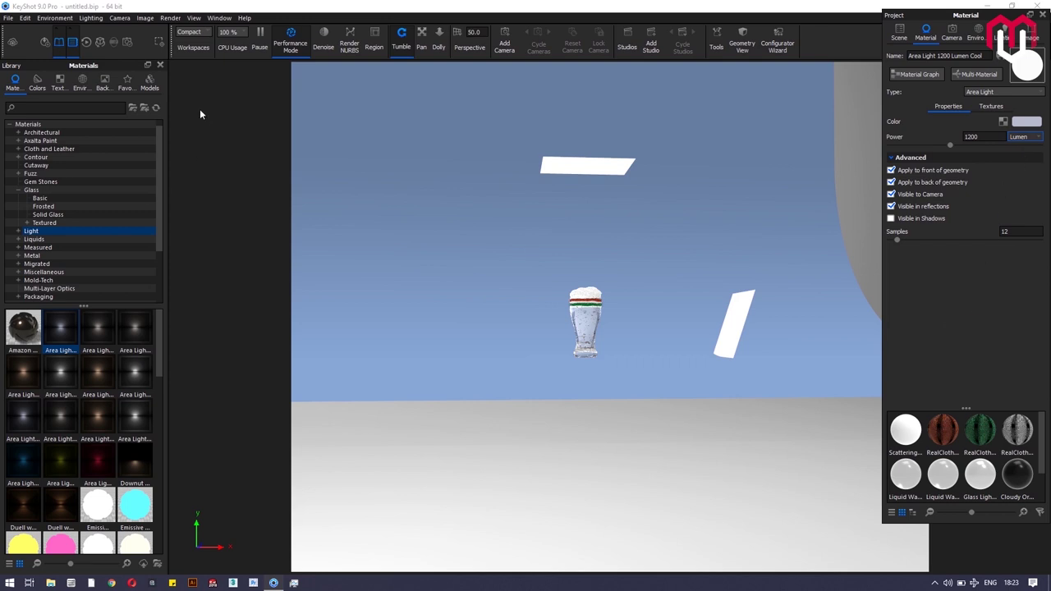
left_click(81, 83)
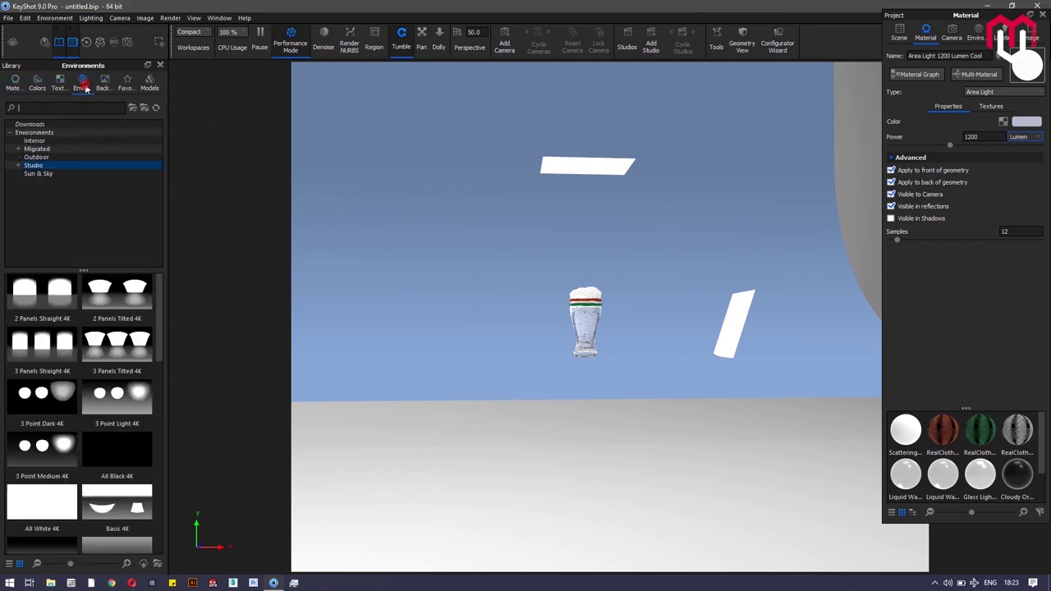
left_click_drag(105, 449, 440, 400)
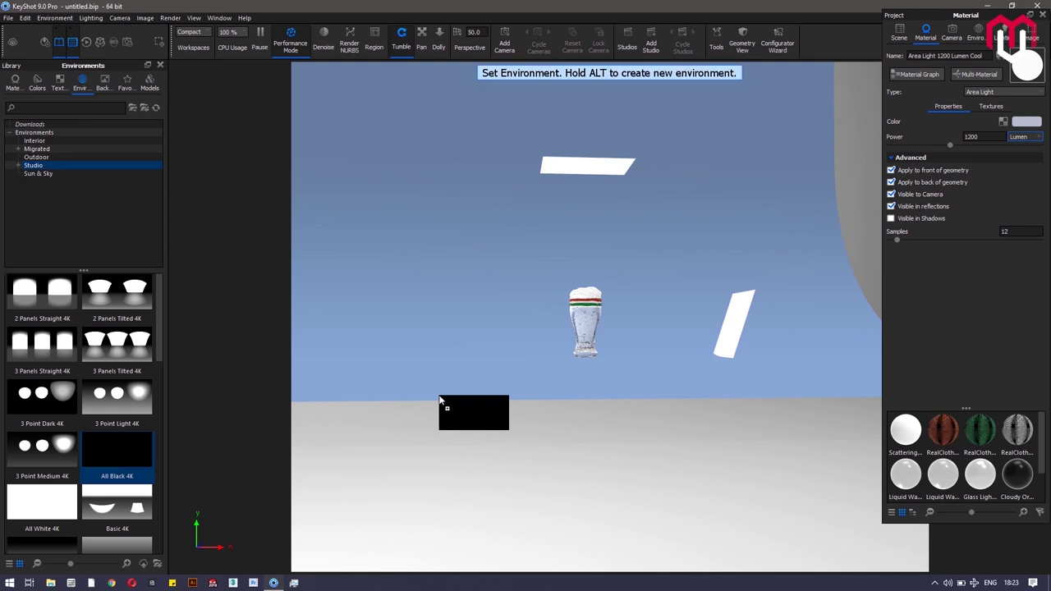
left_click_drag(439, 399, 439, 399)
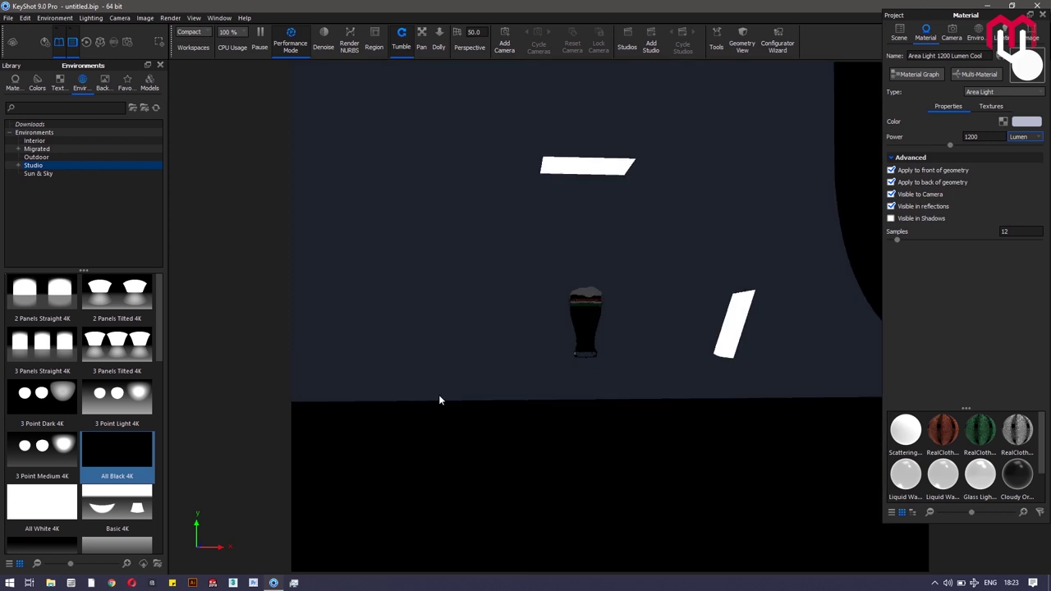
left_click(303, 47)
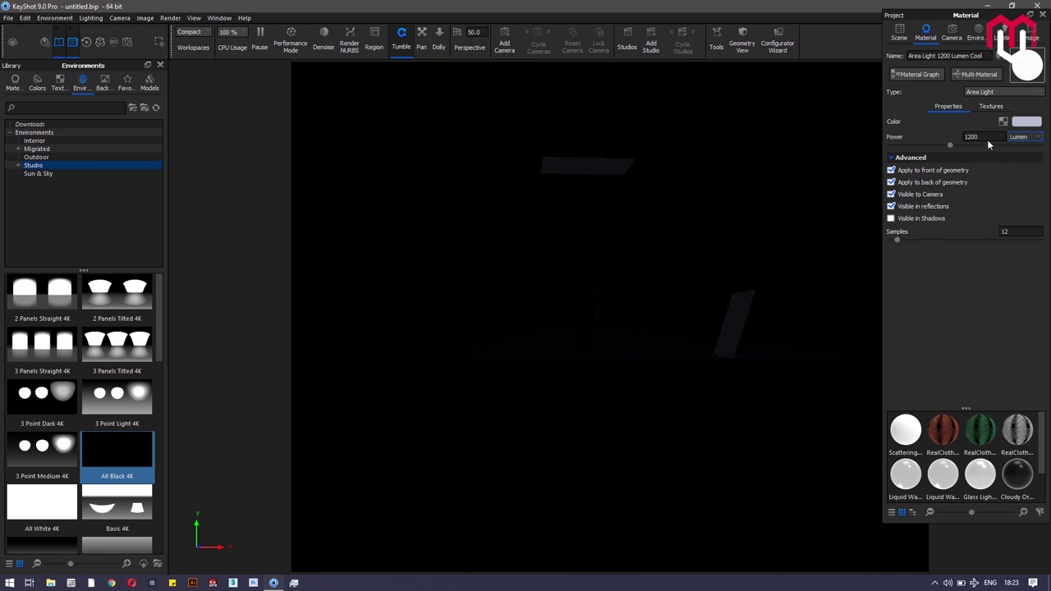
Step: Switch the power unit of the overhead plane's area light to Watt
left_click(1036, 138)
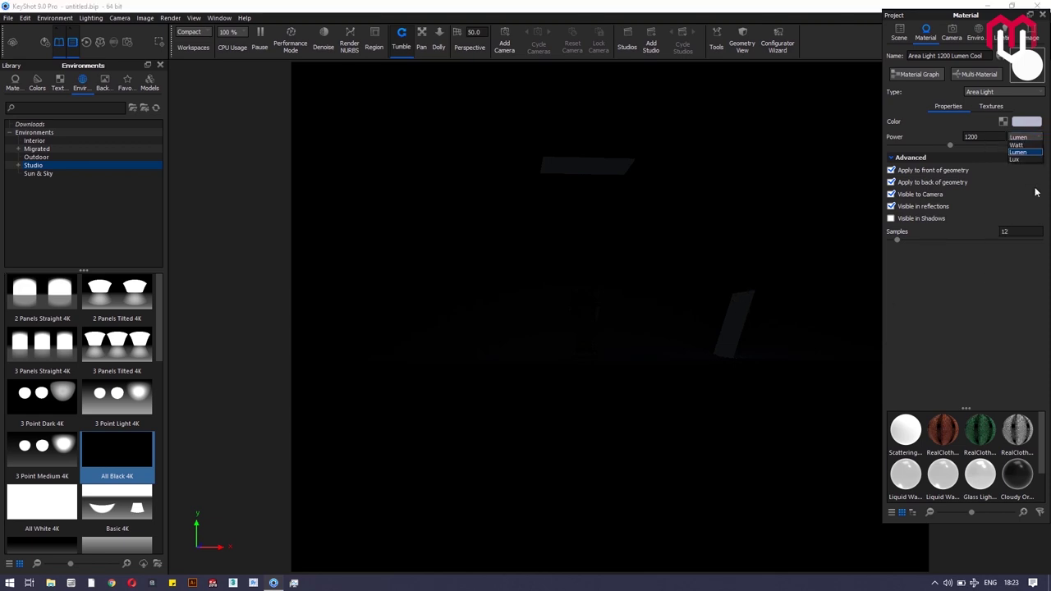
left_click(1016, 144)
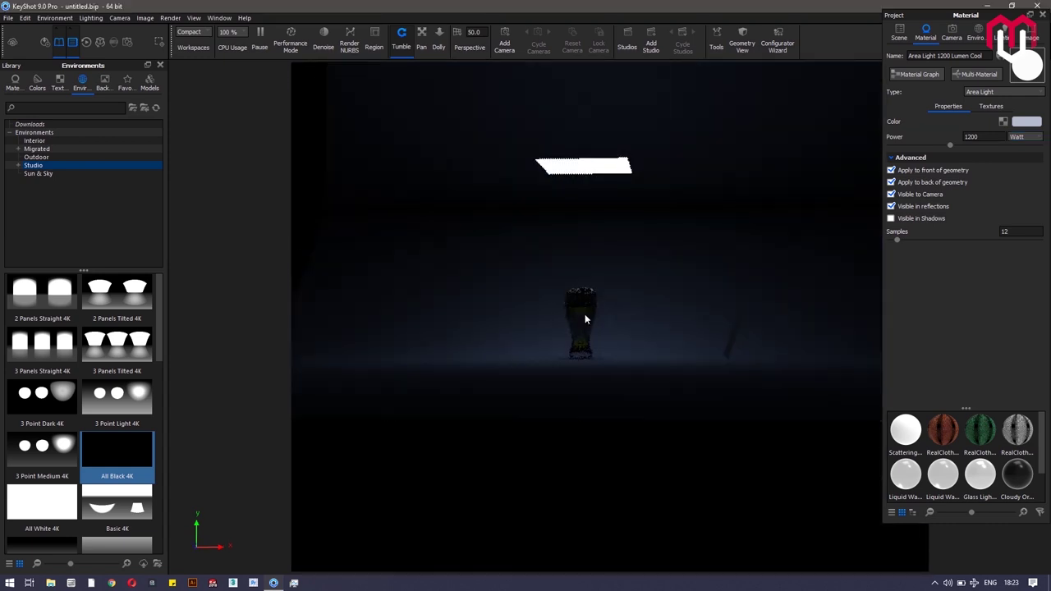
scroll(584, 313, "up", 2)
scroll(589, 340, "up", 2)
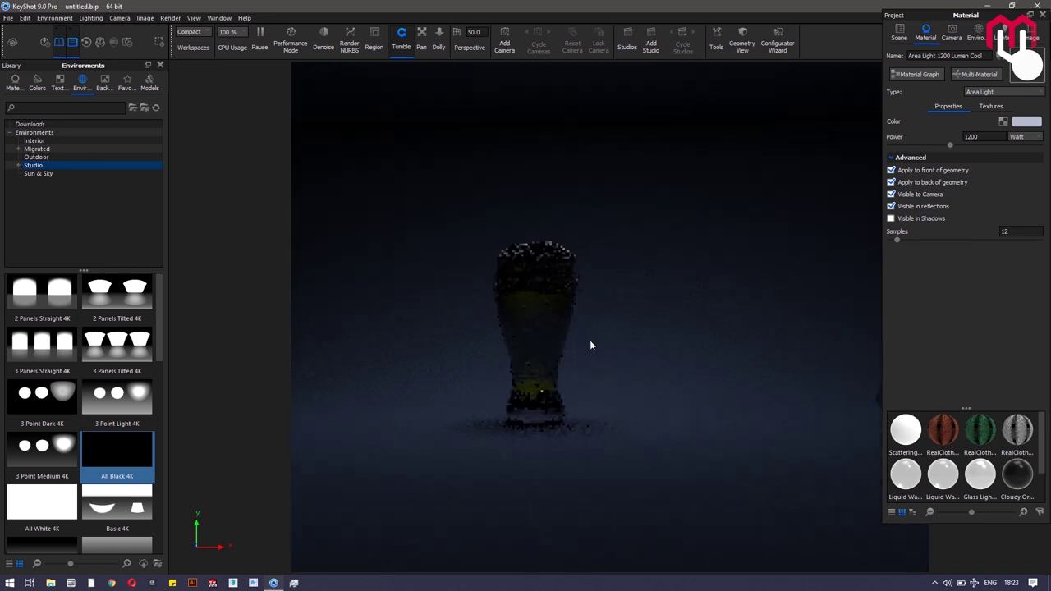
left_click_drag(589, 340, 609, 339)
Step: Change the overhead area light's color to the yellow swatch and set its power to 1940 watts
left_click(1034, 121)
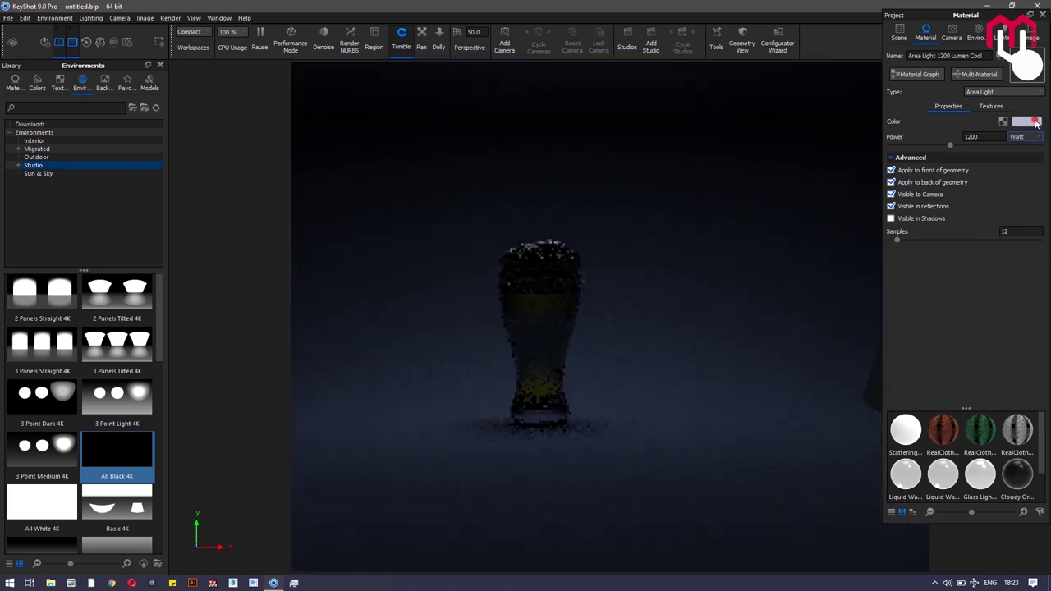
left_click(1033, 121)
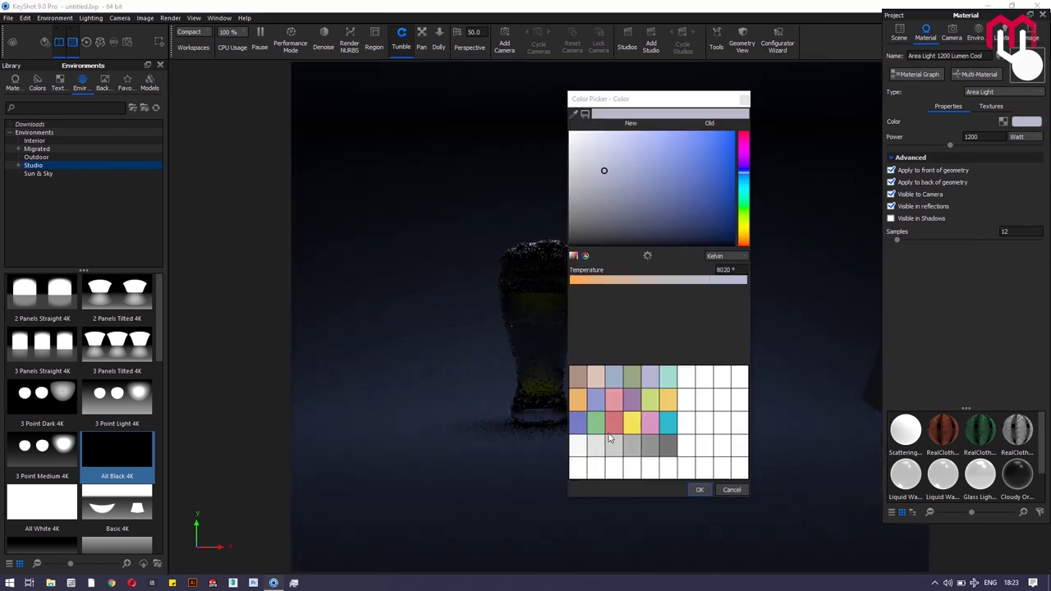
left_click(631, 424)
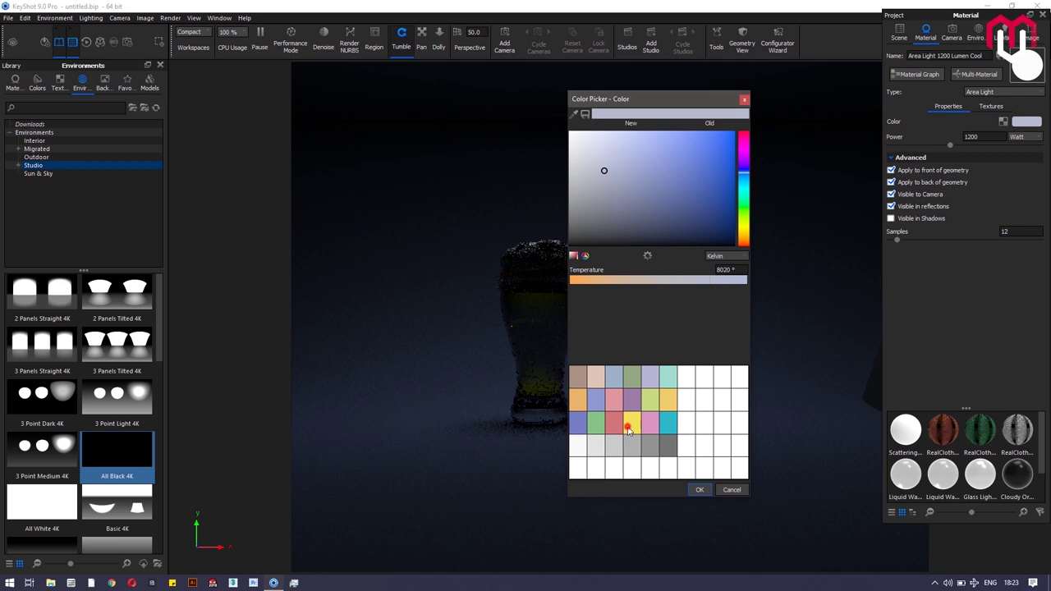
left_click(699, 490)
left_click(976, 136)
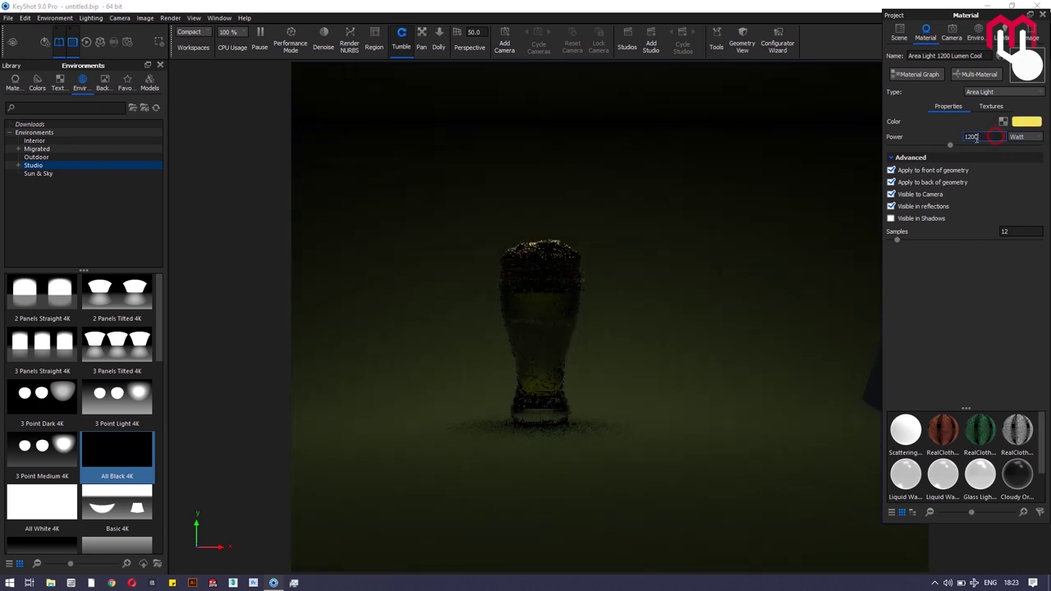
left_click_drag(976, 138, 963, 139)
key("Return")
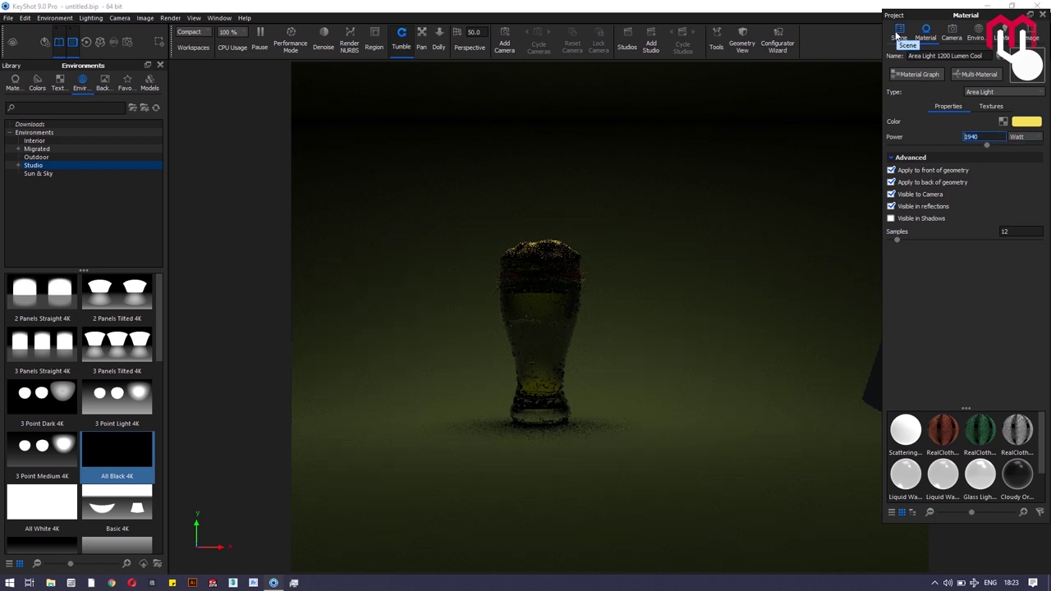
Step: Switch the area light on the upright plane beside the glass to Watt and change its color to the yellow swatch
left_click(932, 218)
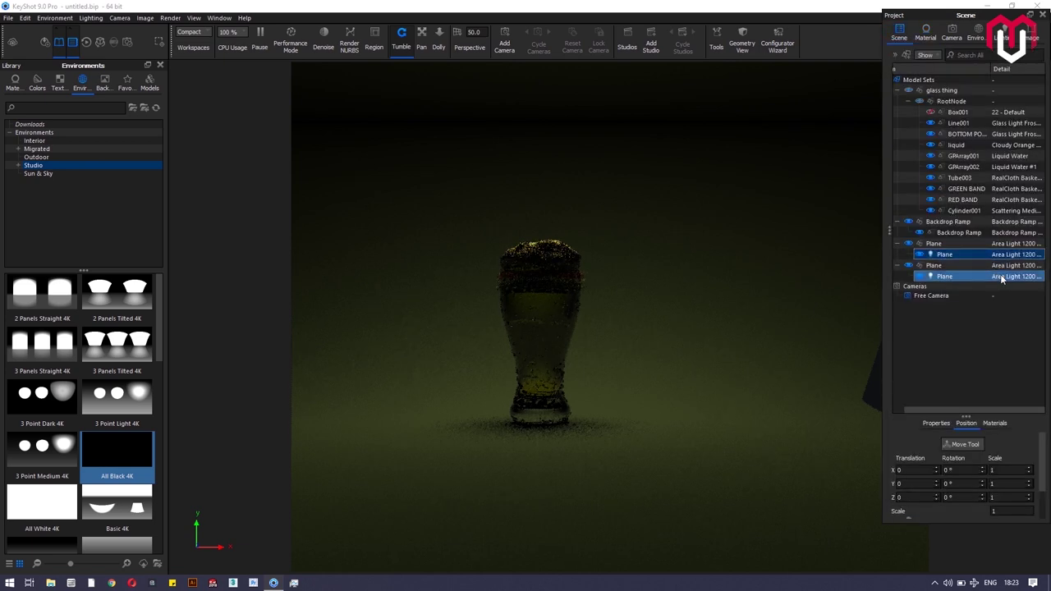
left_click(1000, 278)
double_click(1000, 278)
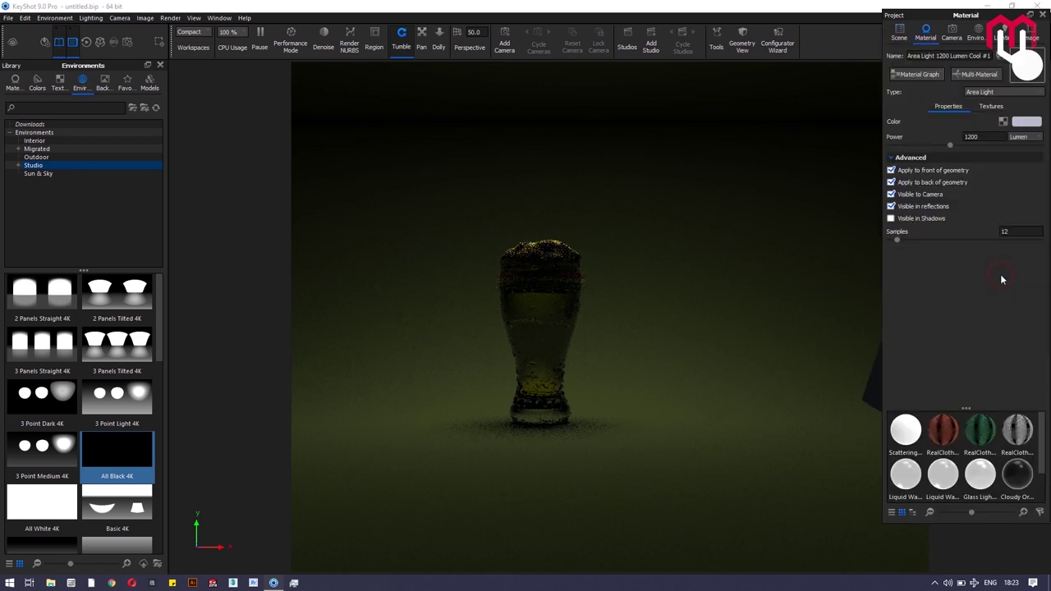
left_click(1029, 142)
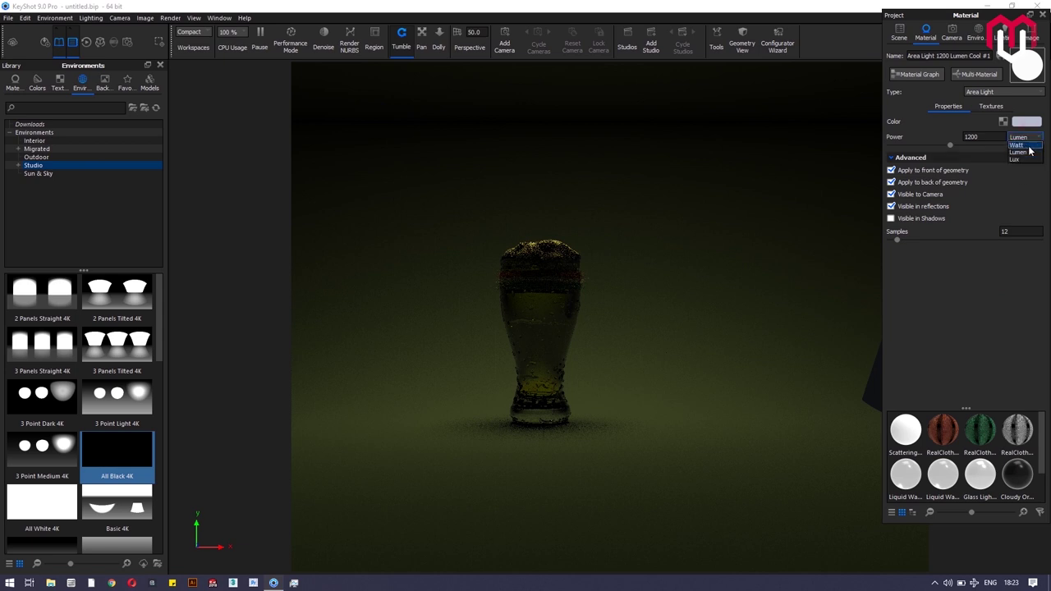
left_click(1030, 151)
left_click(951, 140)
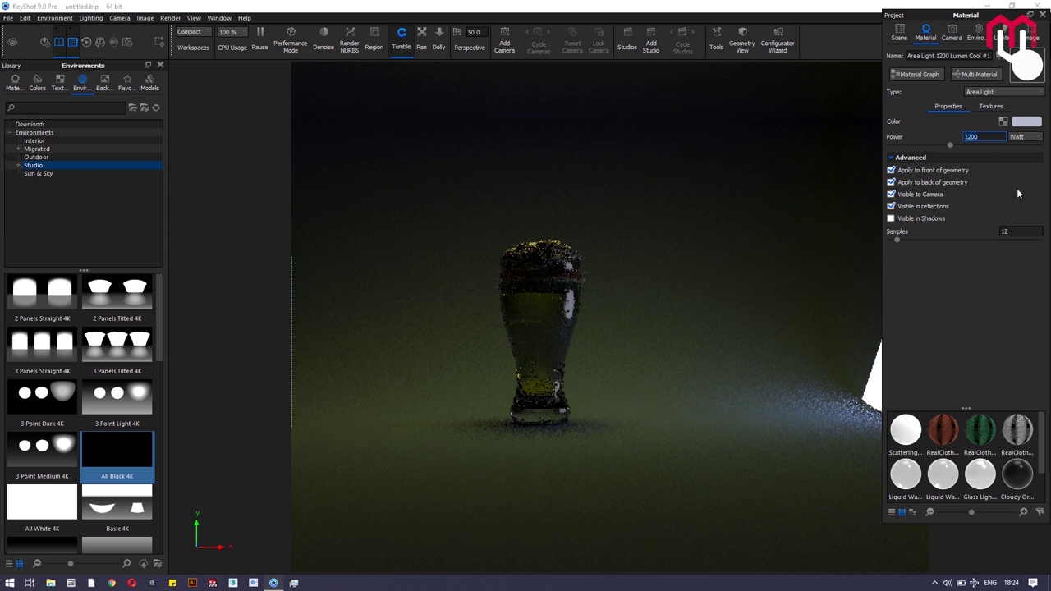
left_click(1025, 122)
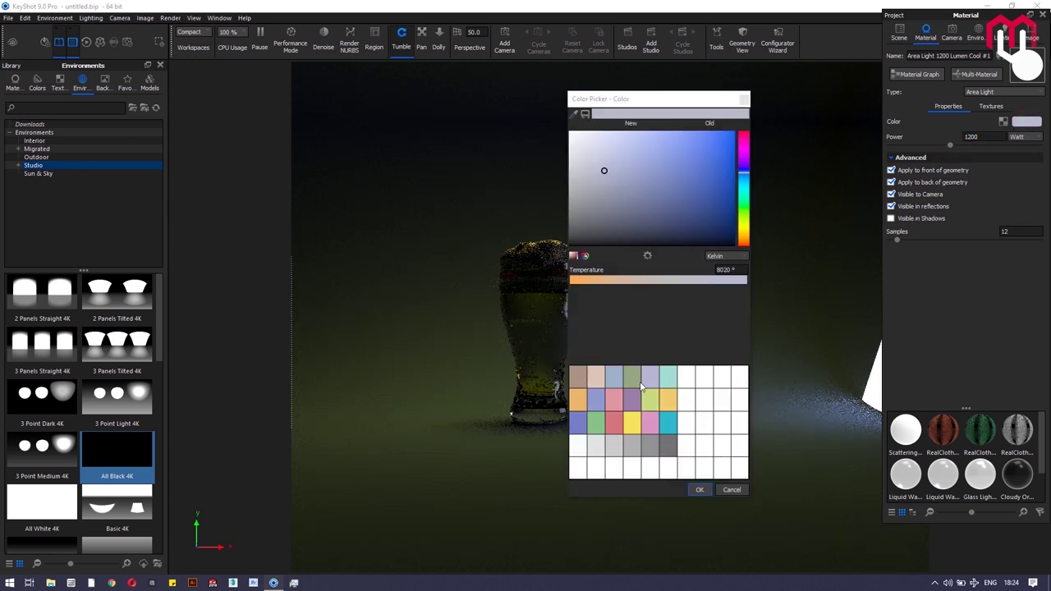
left_click(636, 424)
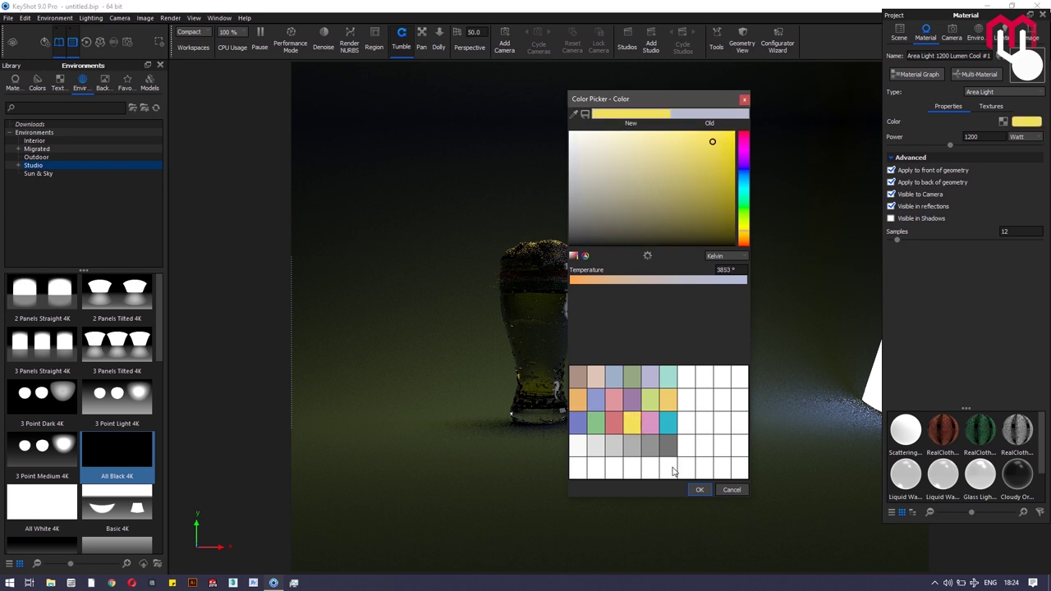
left_click(695, 490)
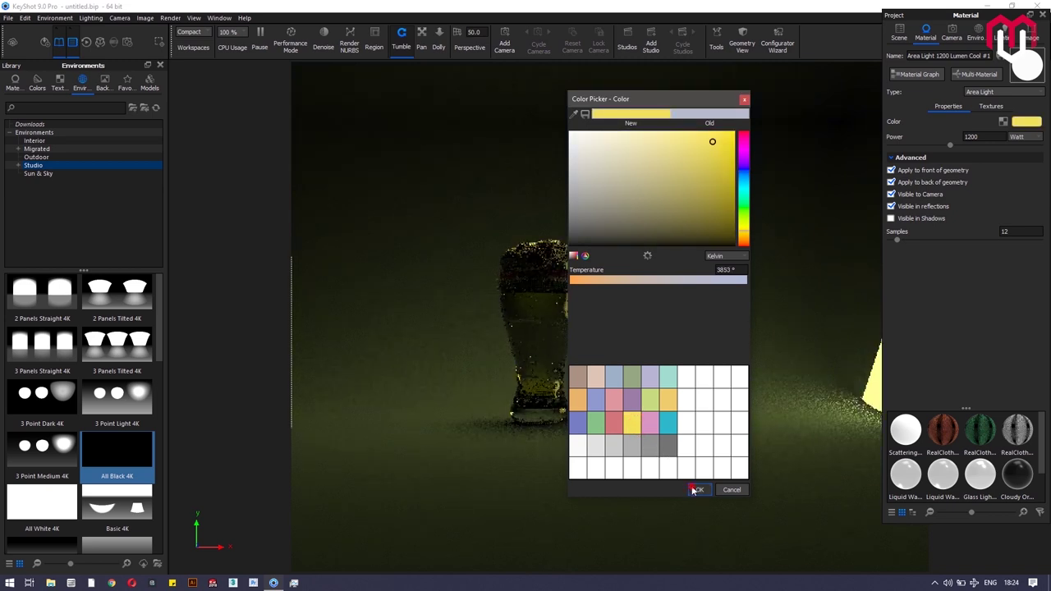
Step: Frame the beer glass close up, clear of the floating Project panel, and save the view as a new camera named render
mouse_move(669, 376)
left_mouse_down()
mouse_move(746, 369)
mouse_move(661, 356)
left_mouse_up()
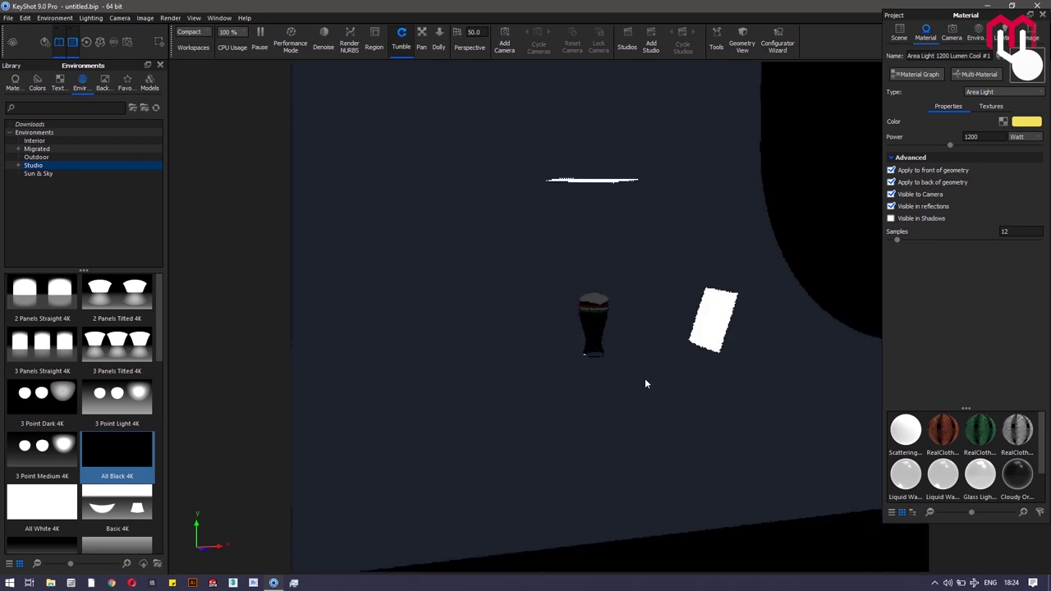
left_click(635, 378)
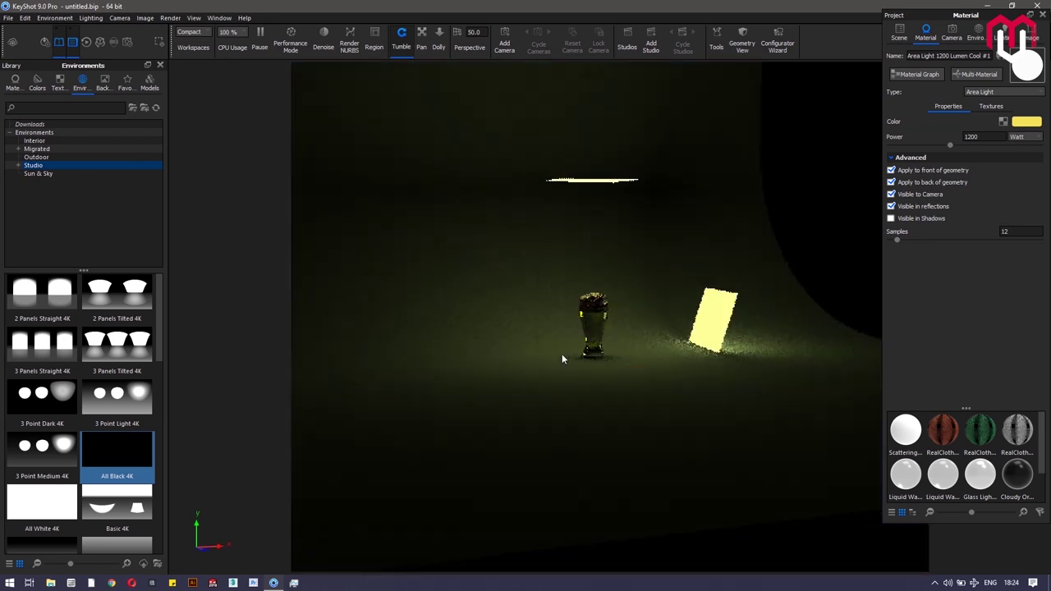
left_click_drag(562, 354, 550, 326)
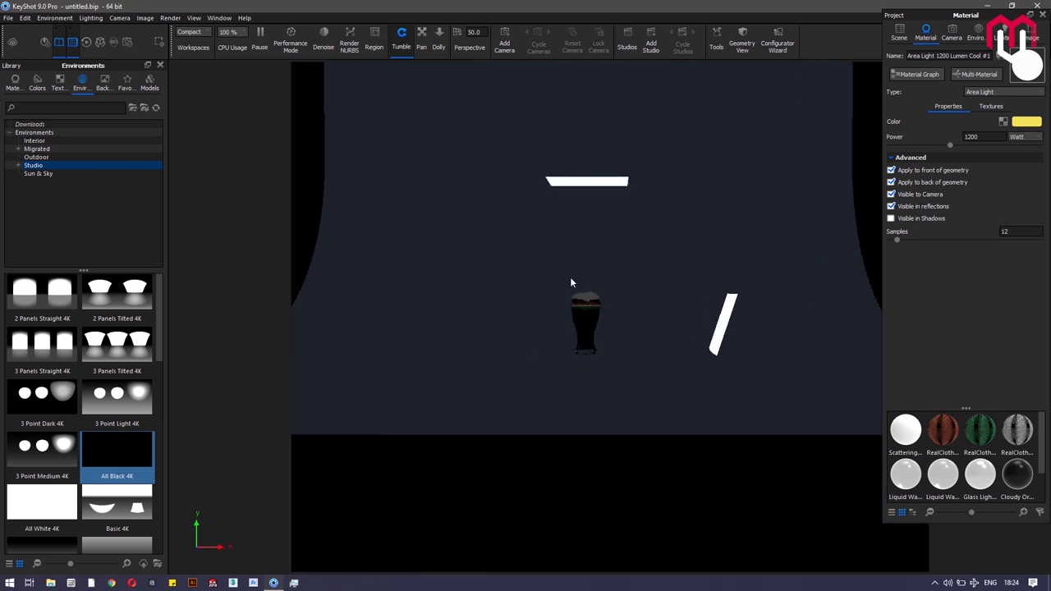
scroll(570, 277, "up", 3)
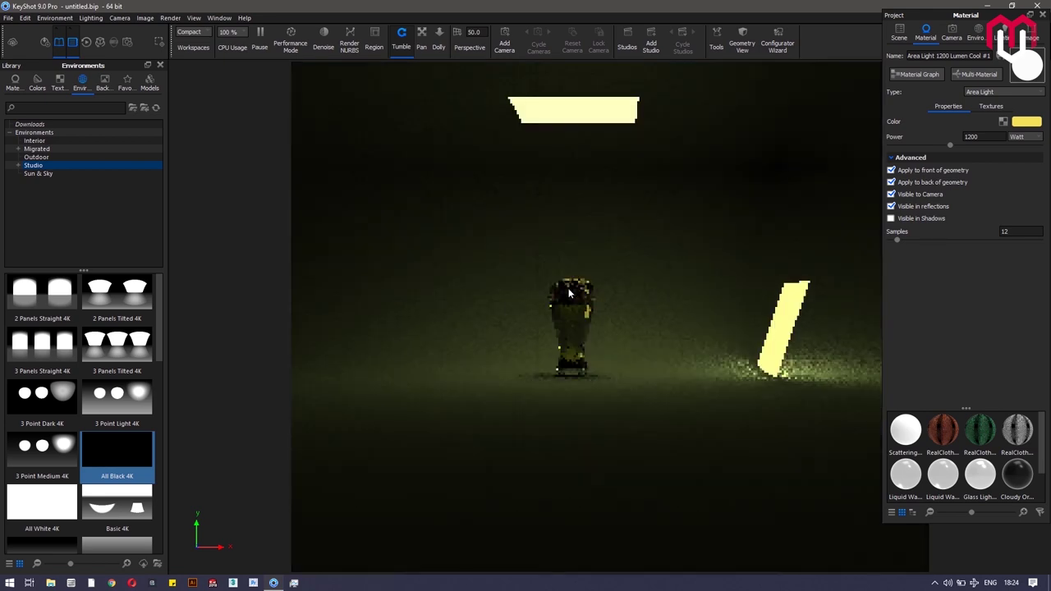
scroll(569, 293, "up", 2)
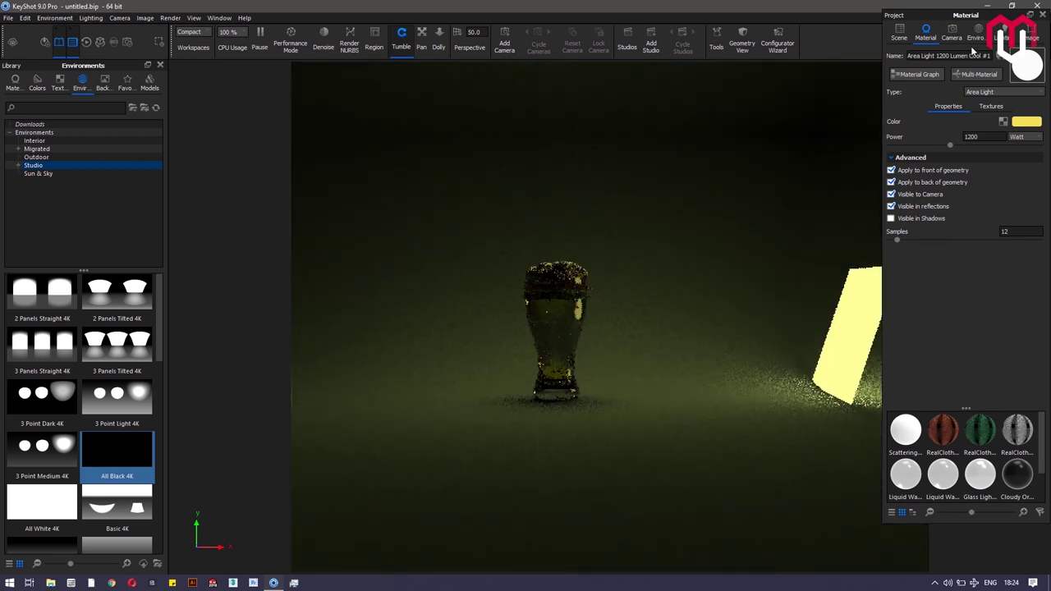
left_click_drag(965, 14, 188, 75)
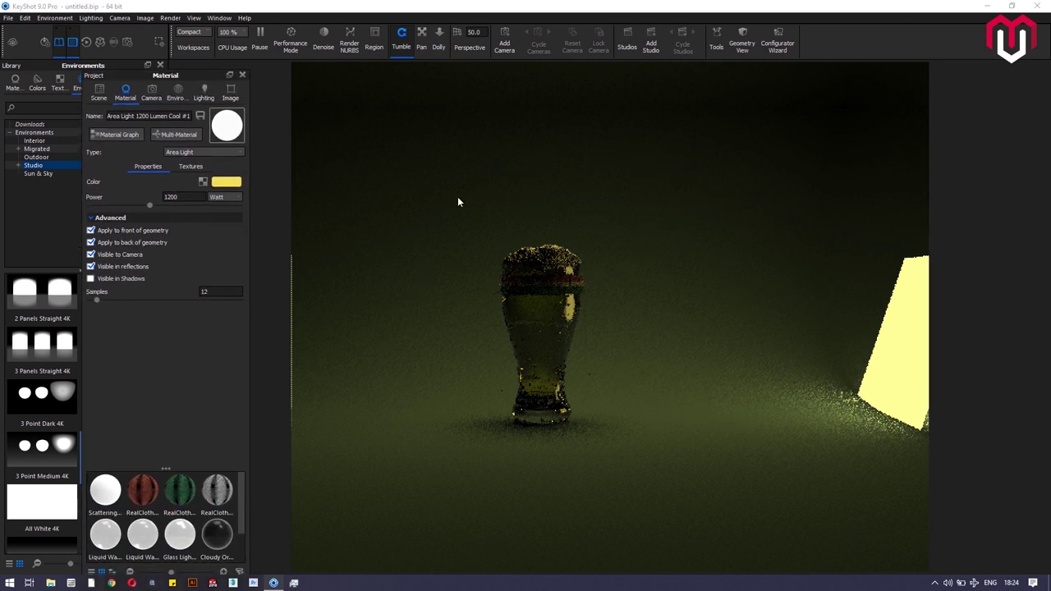
left_click_drag(541, 311, 680, 317)
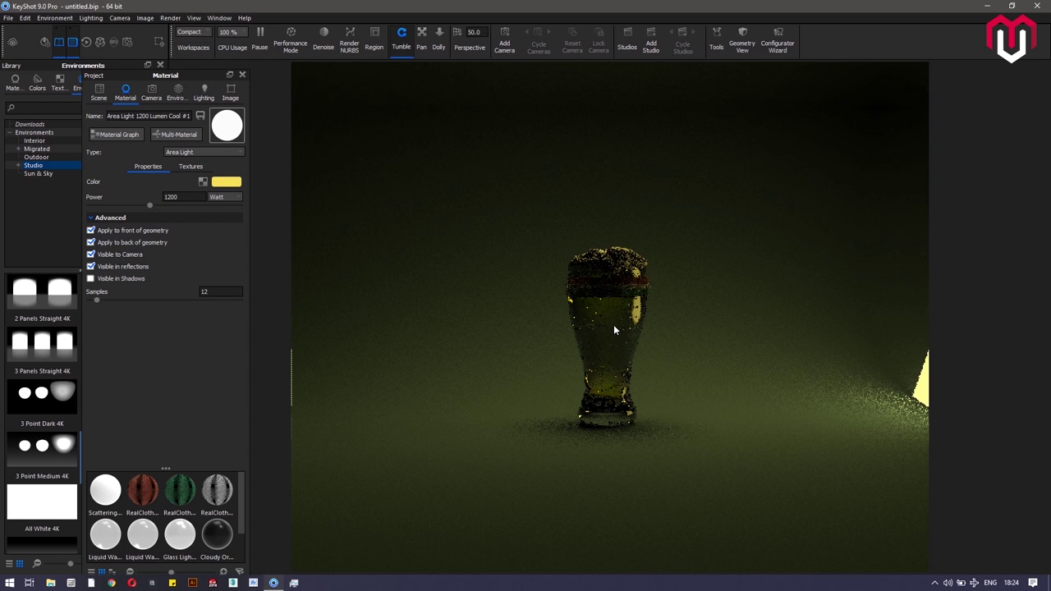
scroll(613, 324, "up", 2)
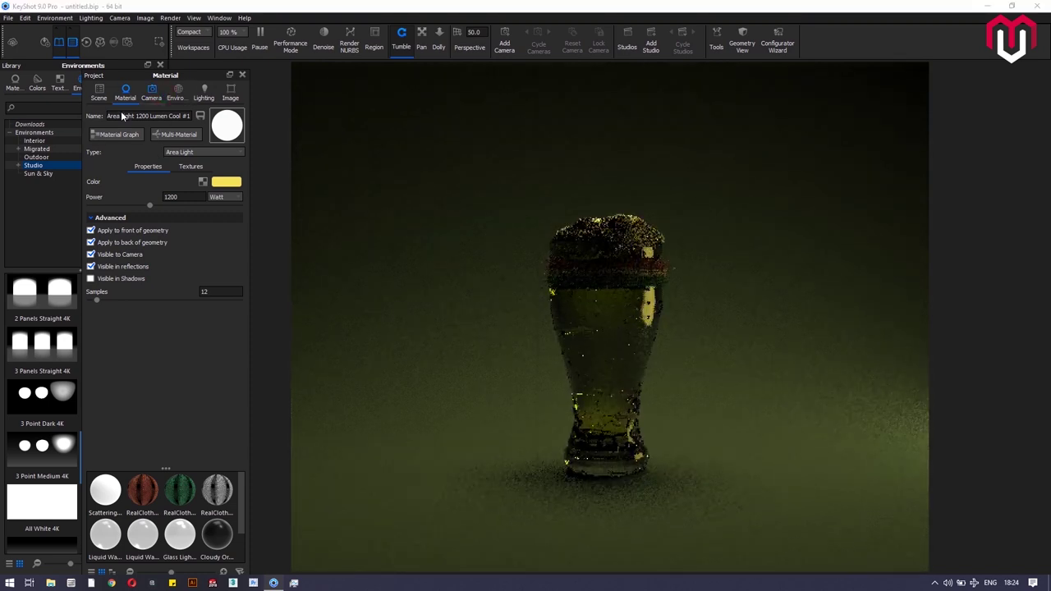
left_click(152, 92)
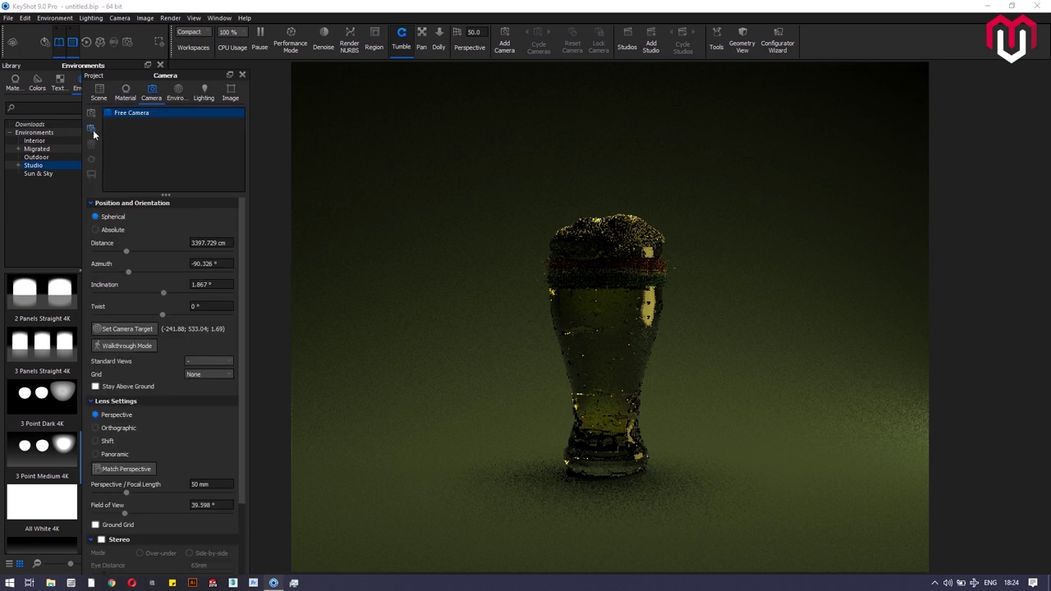
left_click(91, 112)
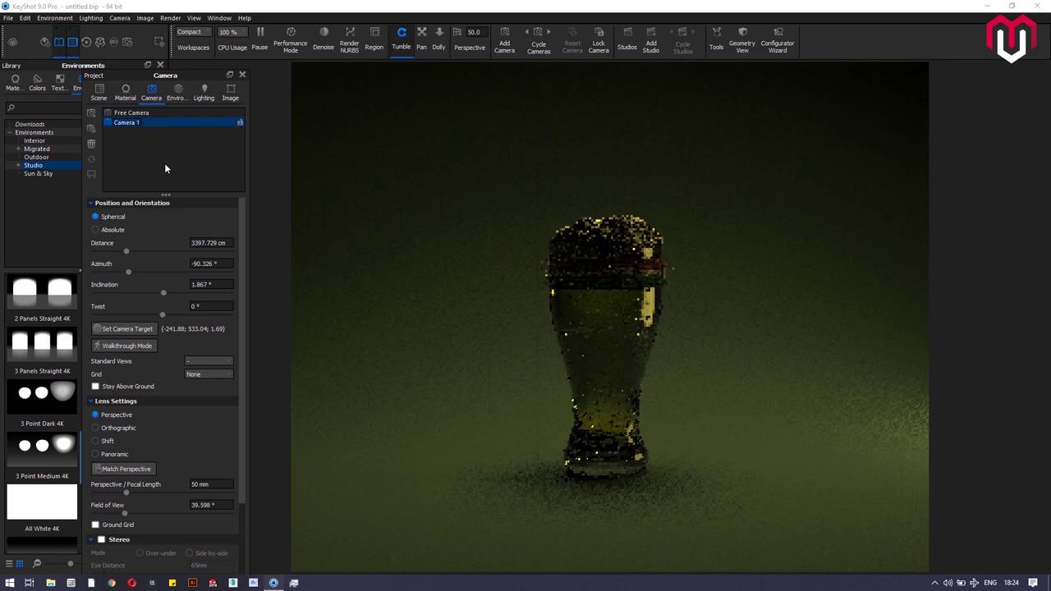
type("render")
key("Return")
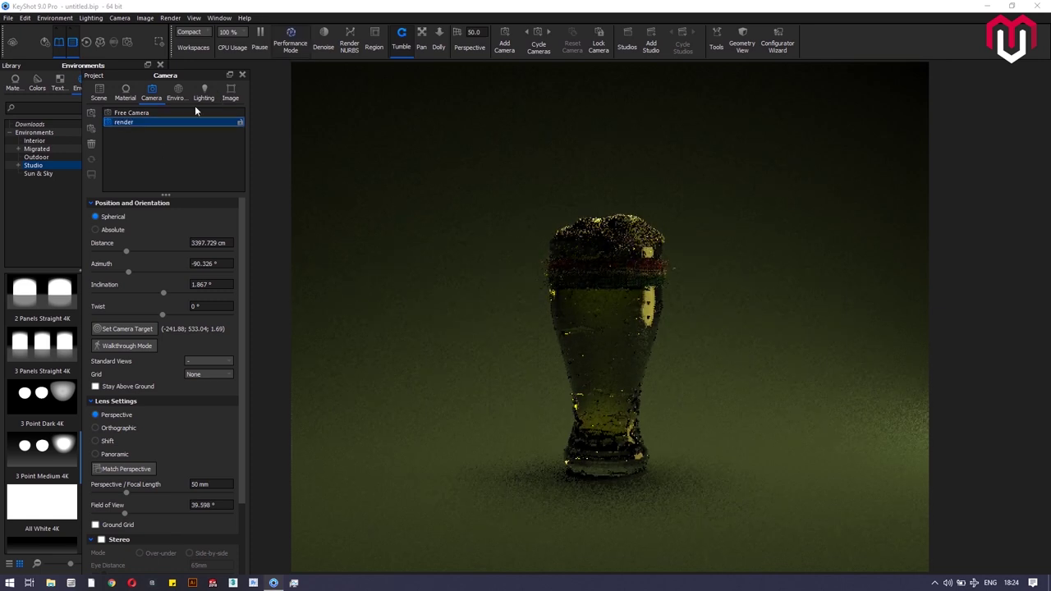
Step: Switch the library back to Materials and display the scene's list of models
left_click(243, 76)
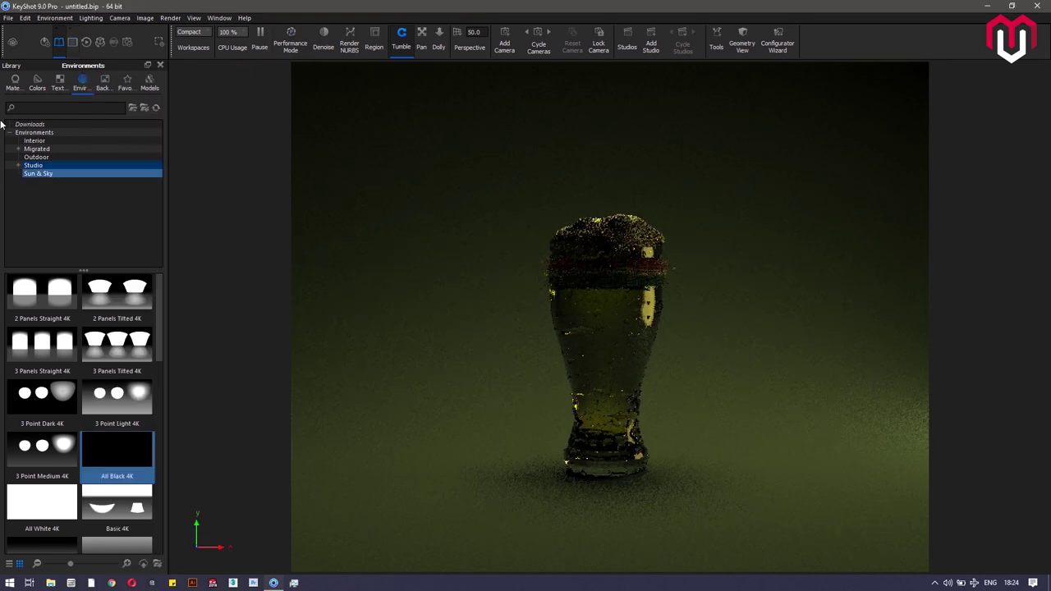
left_click(15, 82)
left_click(72, 42)
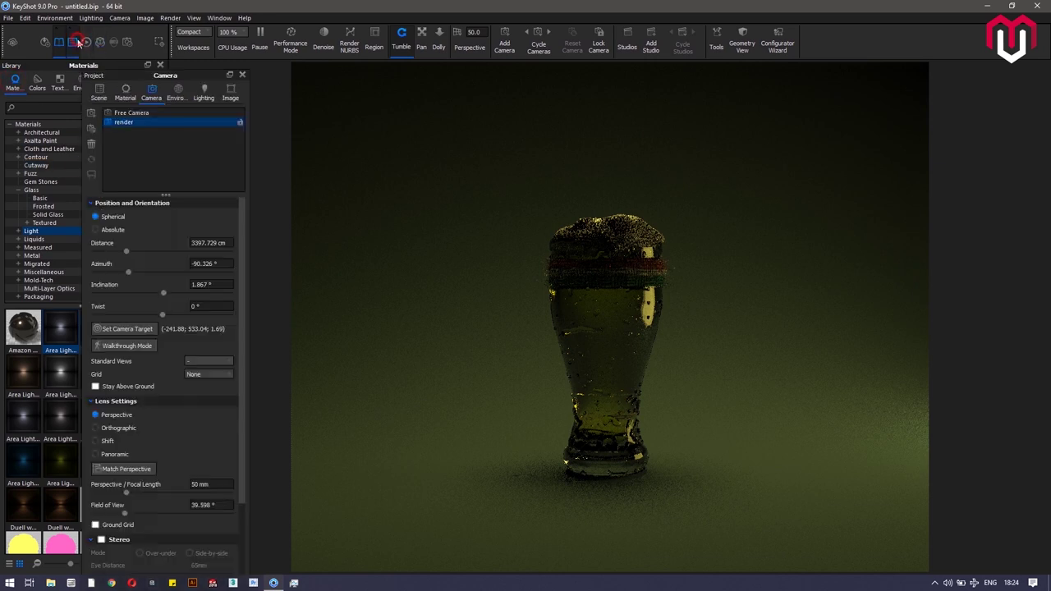
left_click(100, 93)
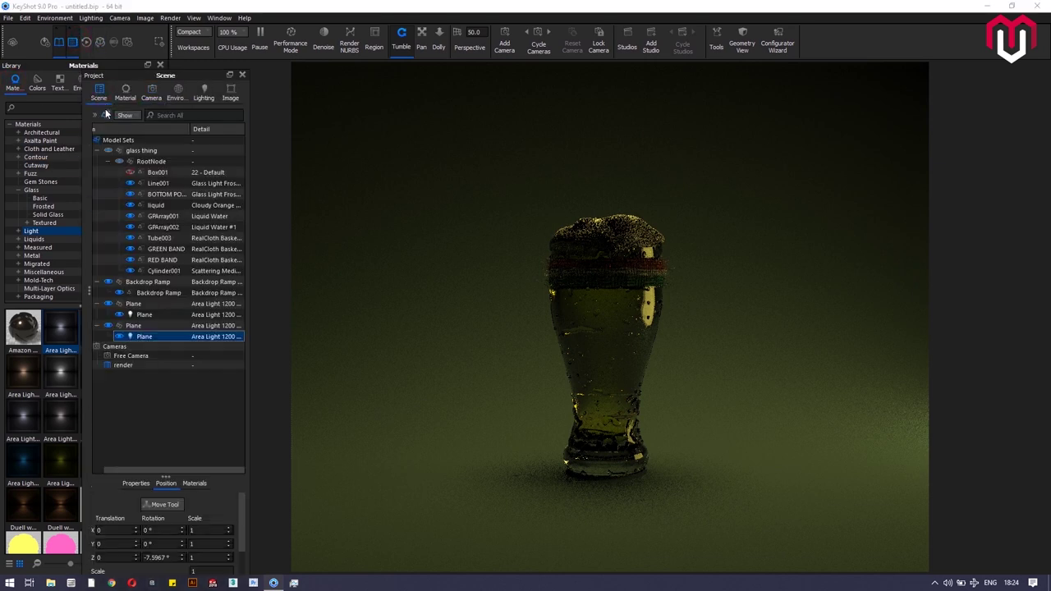
Step: Open the material graph of the liquid's Cloudy Orange Soda Bubbles material and place it beside the glass so both are visible
double_click(172, 204)
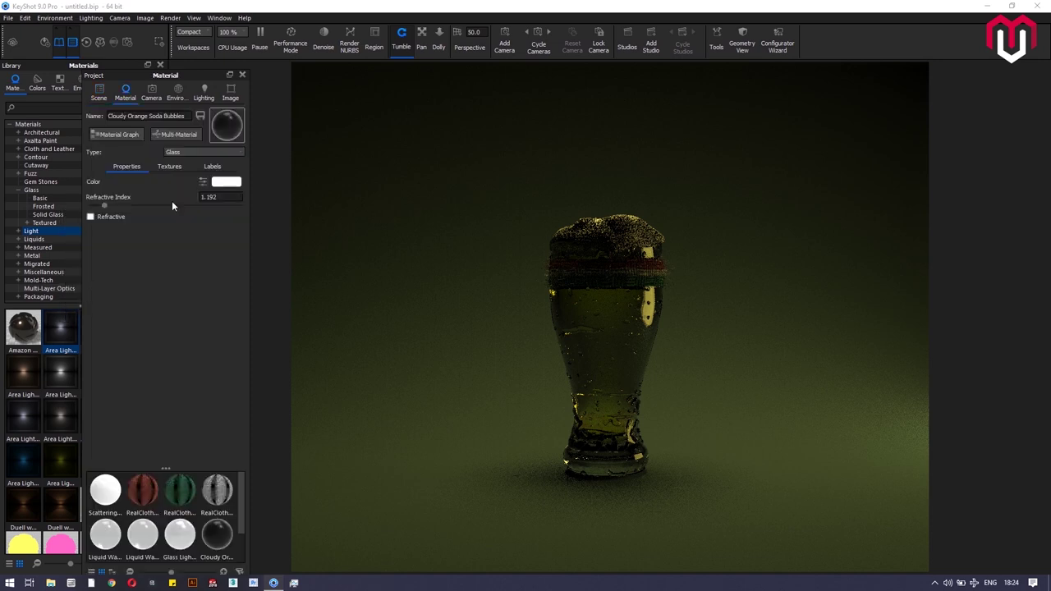
left_click(115, 134)
left_click_drag(510, 250, 886, 222)
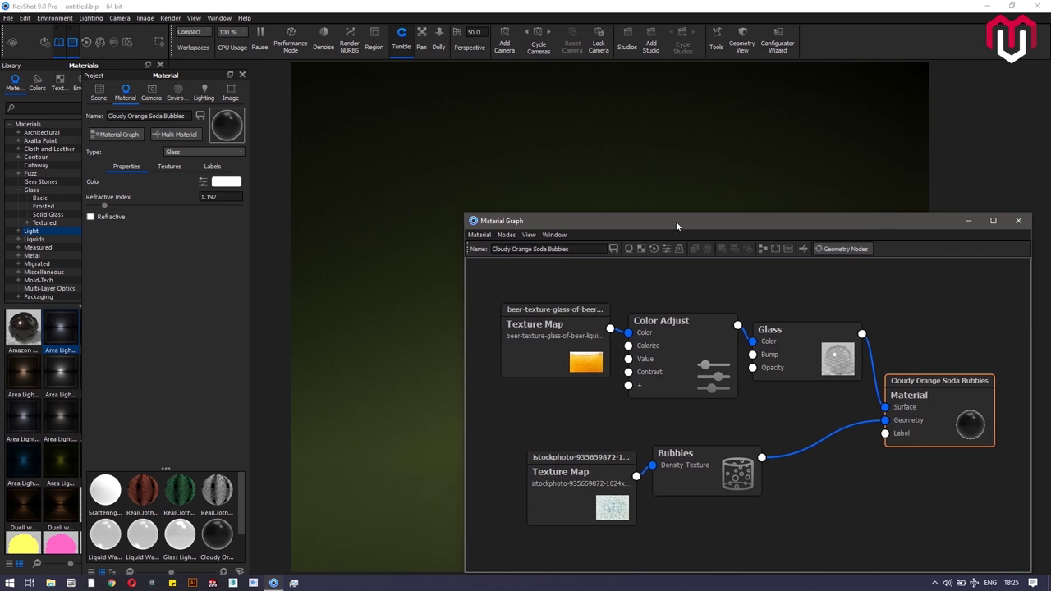
left_click_drag(677, 223, 896, 192)
middle_click_drag(616, 288, 335, 289)
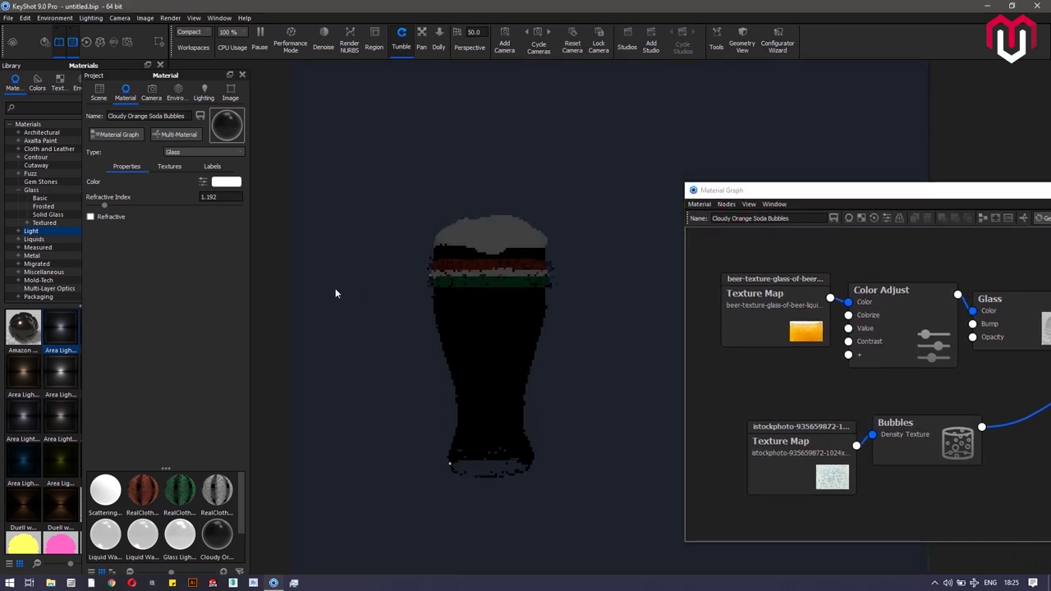
left_click_drag(335, 293, 297, 293)
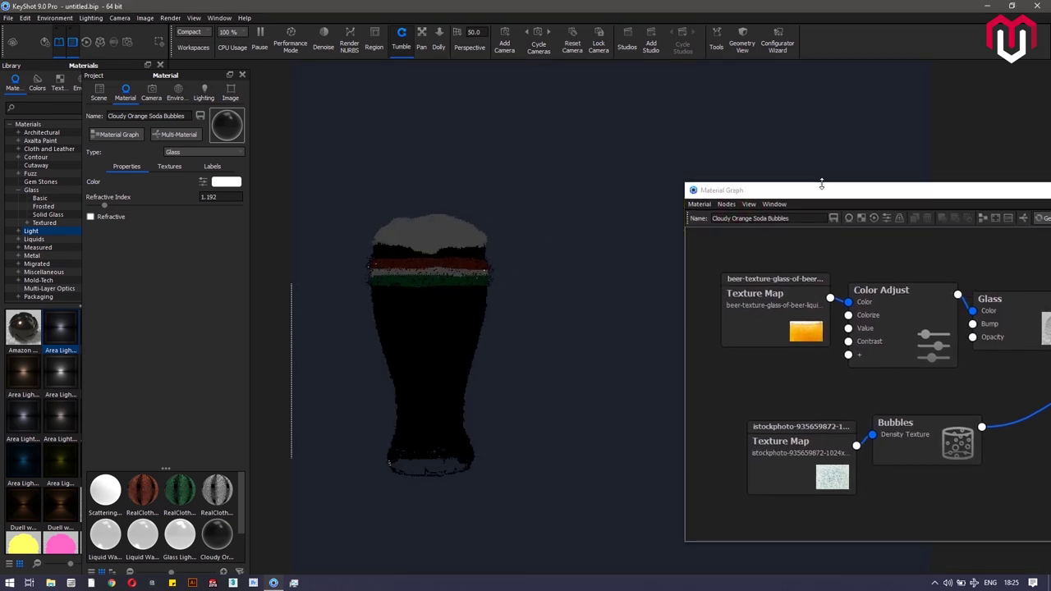
left_click_drag(823, 189, 706, 127)
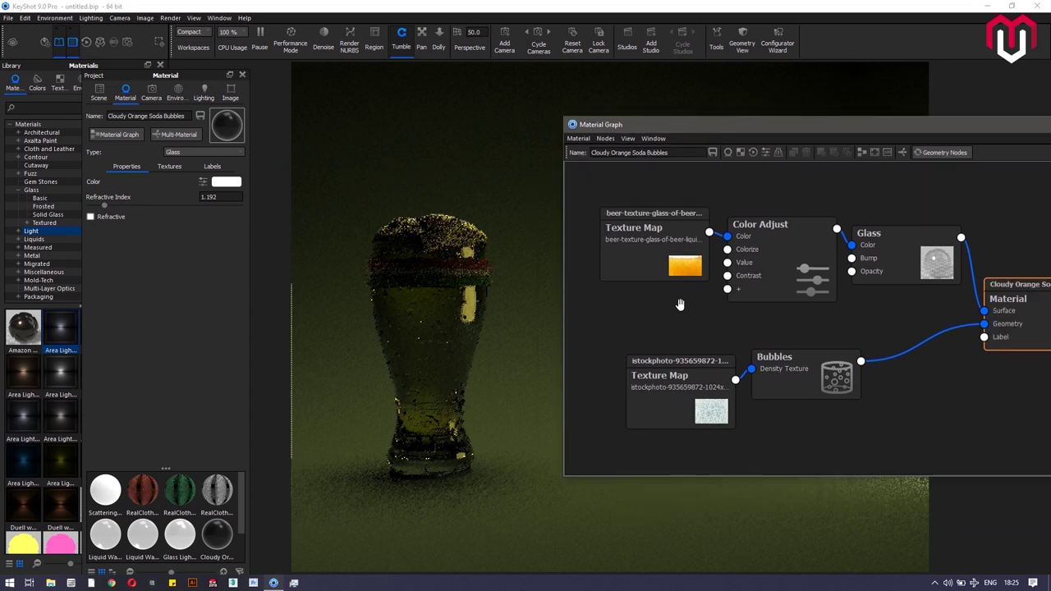
Step: Add a Curve Fade animation node to the liquid's material graph, space out the nodes, and connect it to the Color Adjust node's Hue
right_click(627, 312)
mouse_move(662, 362)
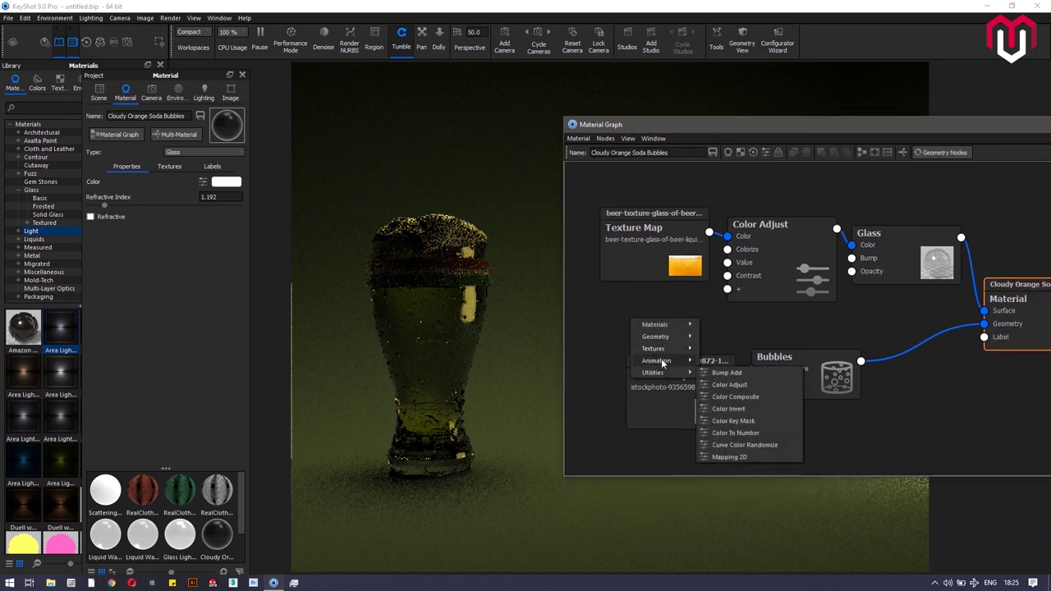
left_click(720, 371)
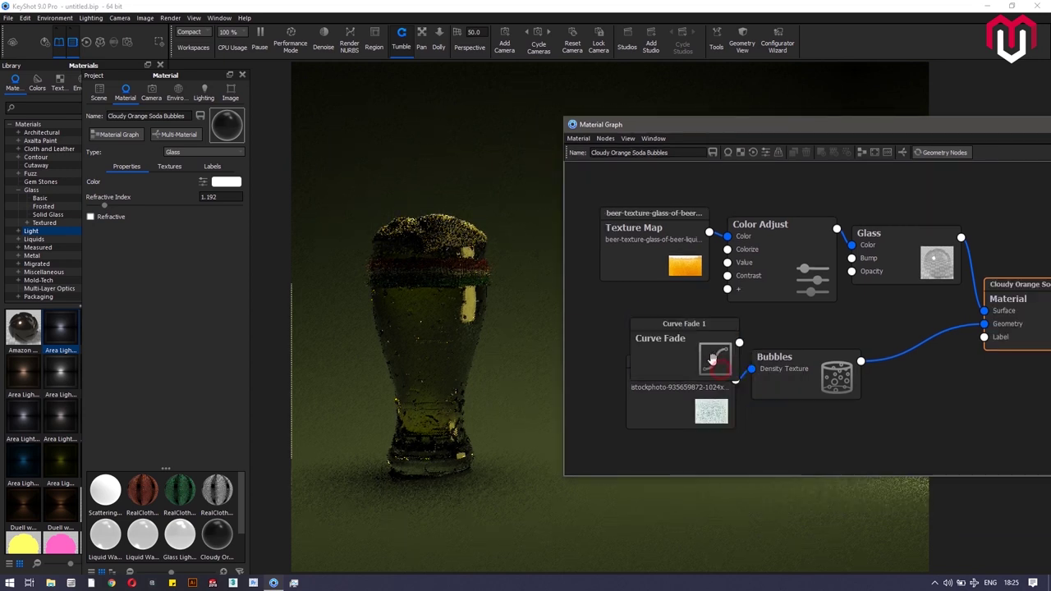
left_click_drag(713, 358, 651, 317)
left_click_drag(717, 388, 719, 443)
left_click_drag(780, 376, 835, 384)
left_click_drag(601, 316, 615, 344)
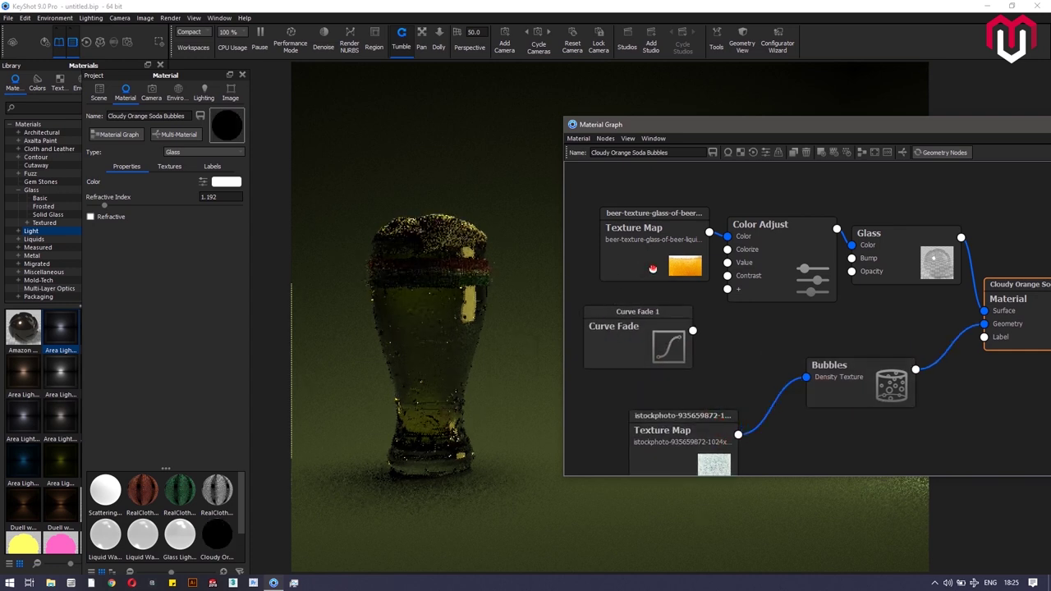
left_click_drag(651, 270, 626, 267)
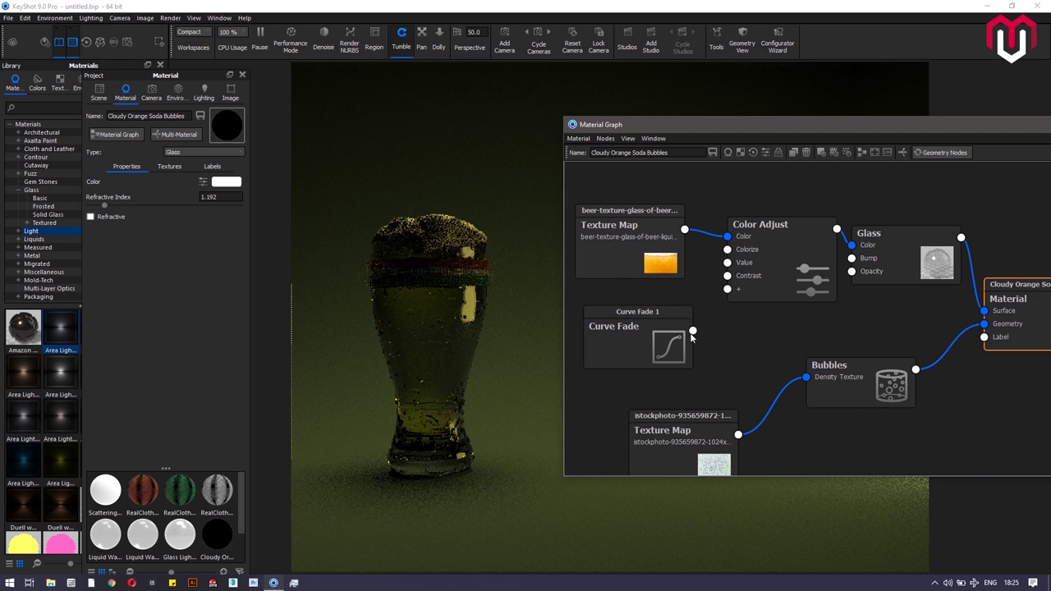
left_click_drag(692, 330, 792, 266)
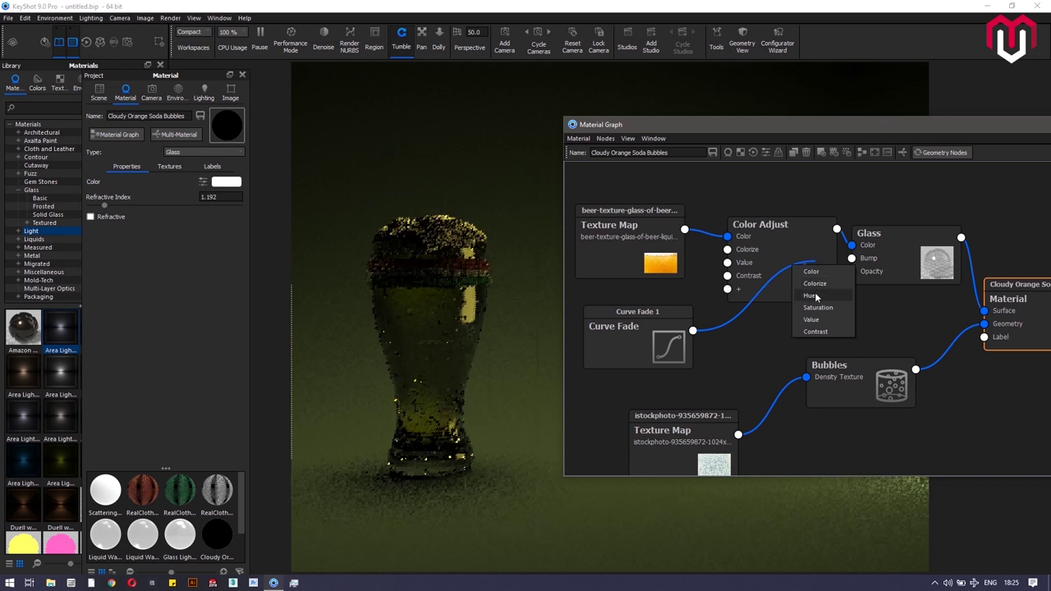
left_click(815, 294)
Step: Set the Curve Fade's end time to 8 s, fit its whole animation curve in view, and close the material graph and Project panel
double_click(634, 341)
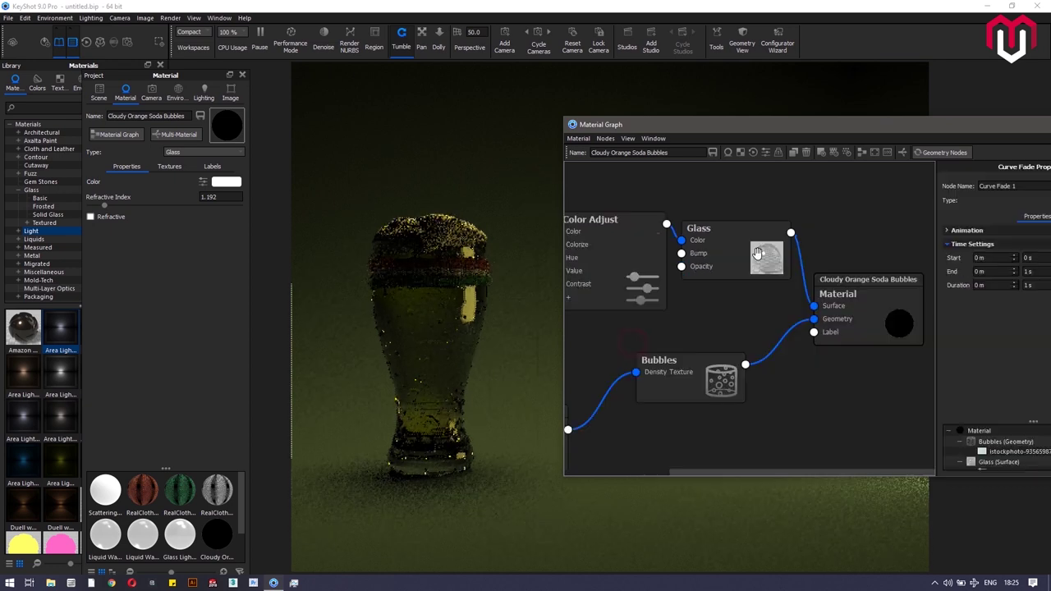
left_click_drag(790, 127, 378, 149)
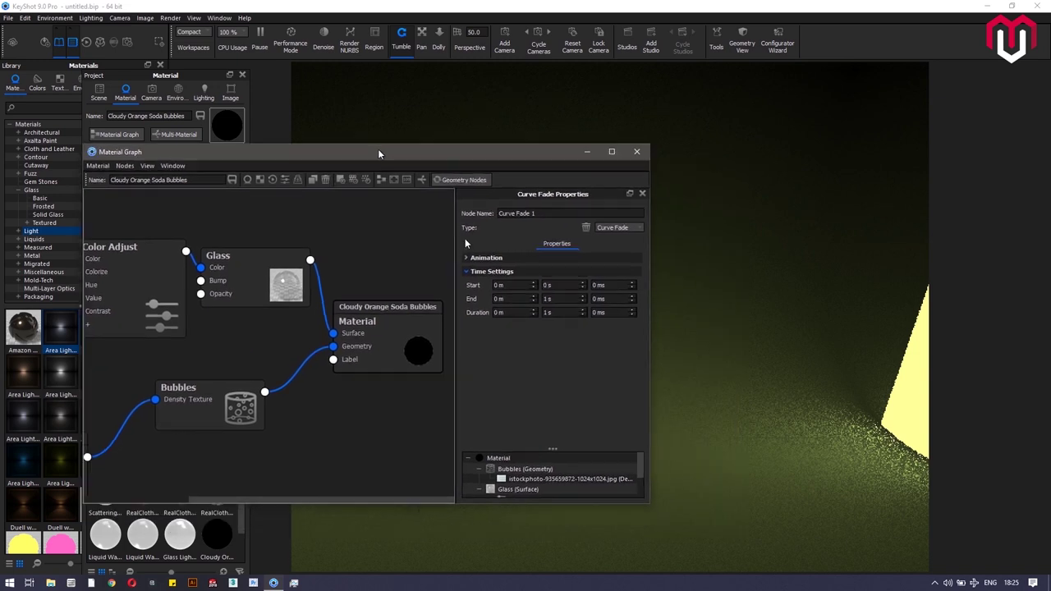
double_click(552, 293)
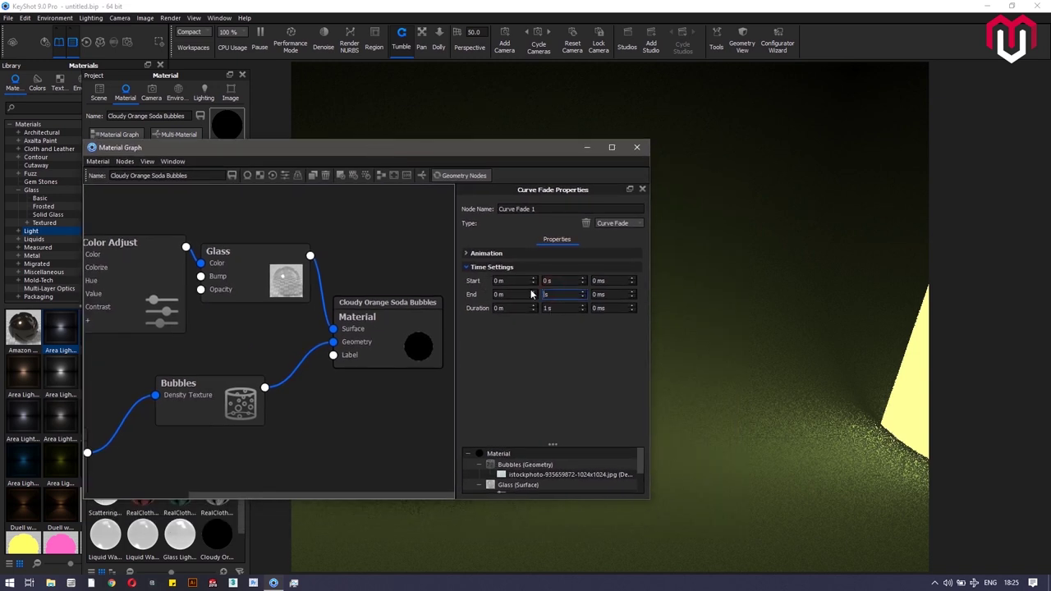
left_click(492, 257)
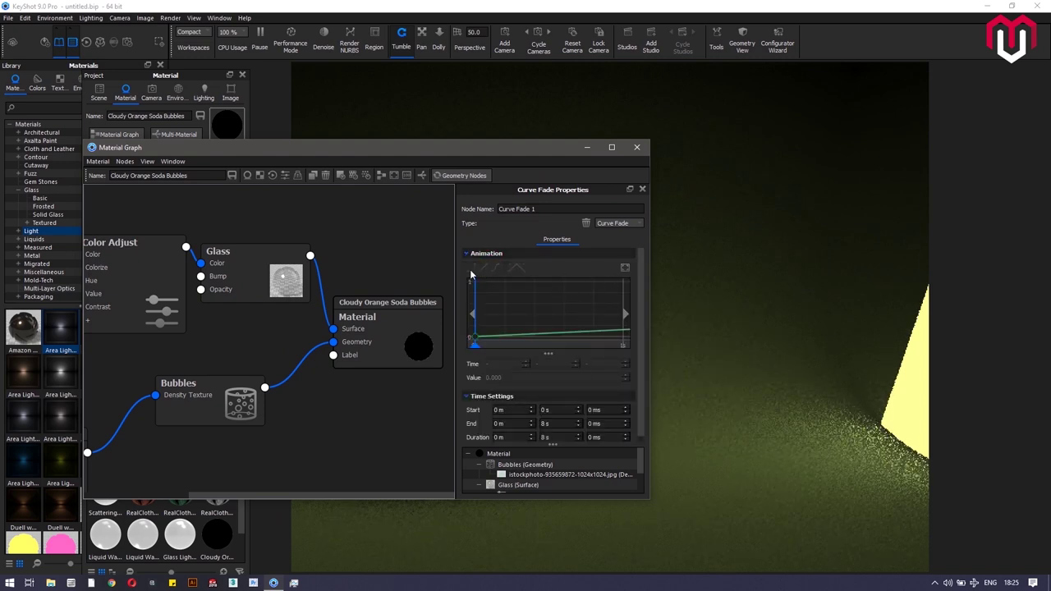
left_click(624, 268)
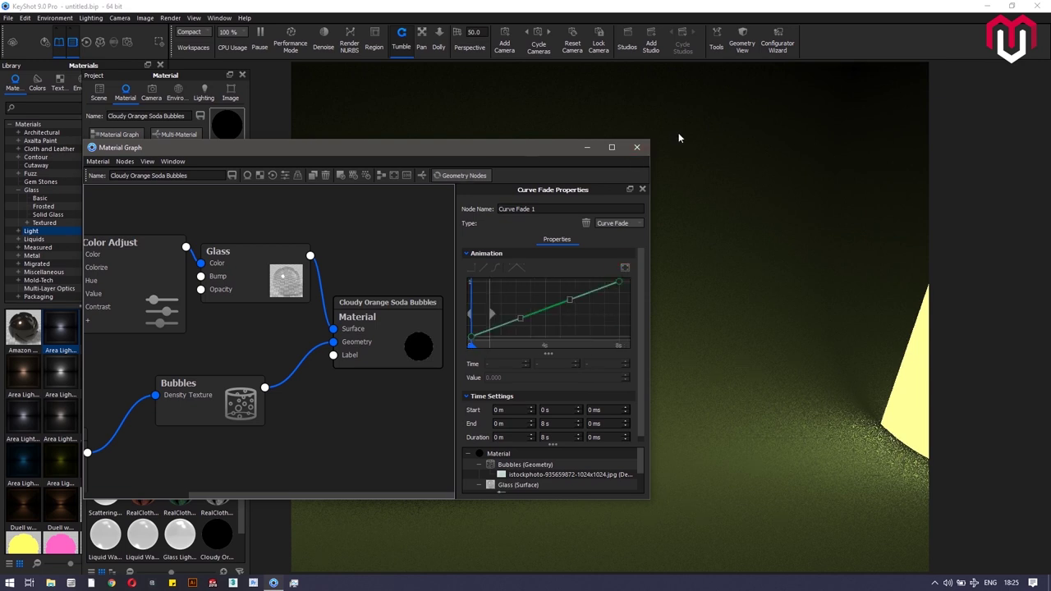
left_click(638, 151)
left_click(243, 74)
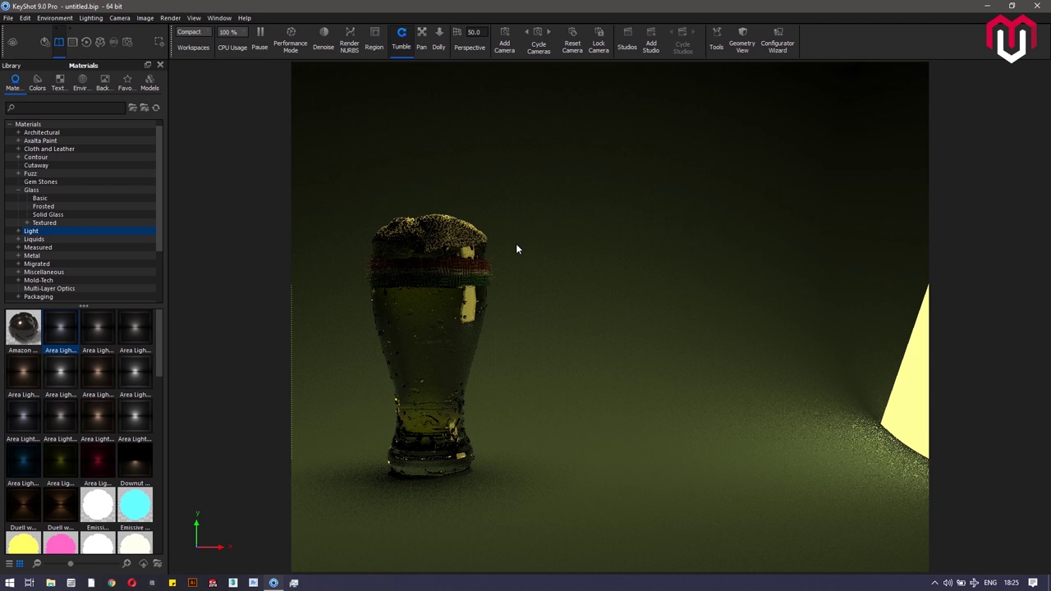
Step: Display the animation timeline with the glass framed above it, and preview the liquid's color at several times up to frame 230
key("a")
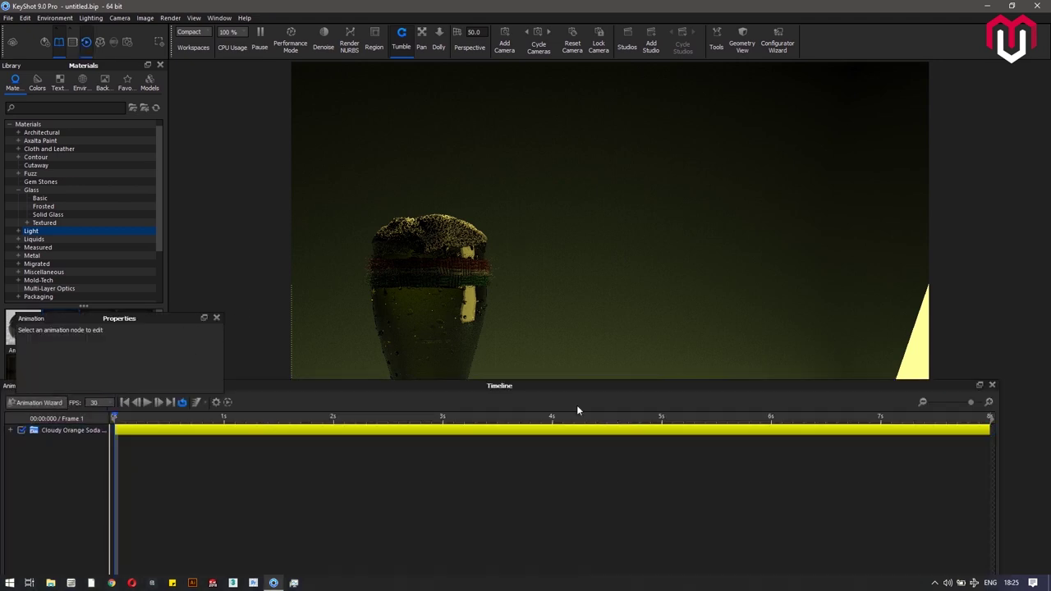
left_click_drag(460, 332, 692, 162)
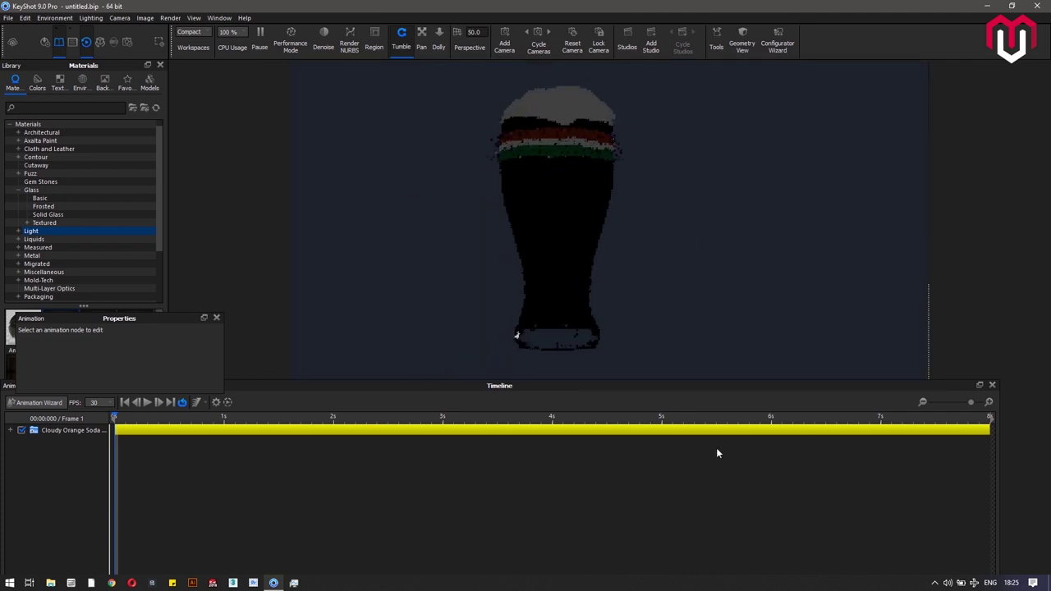
left_click(599, 417)
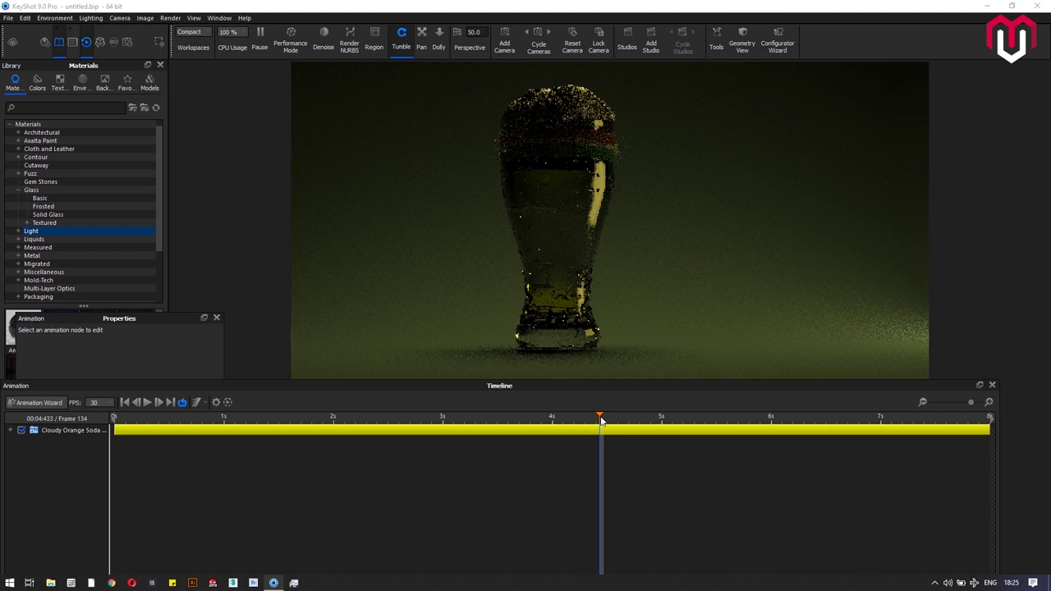
left_click(792, 419)
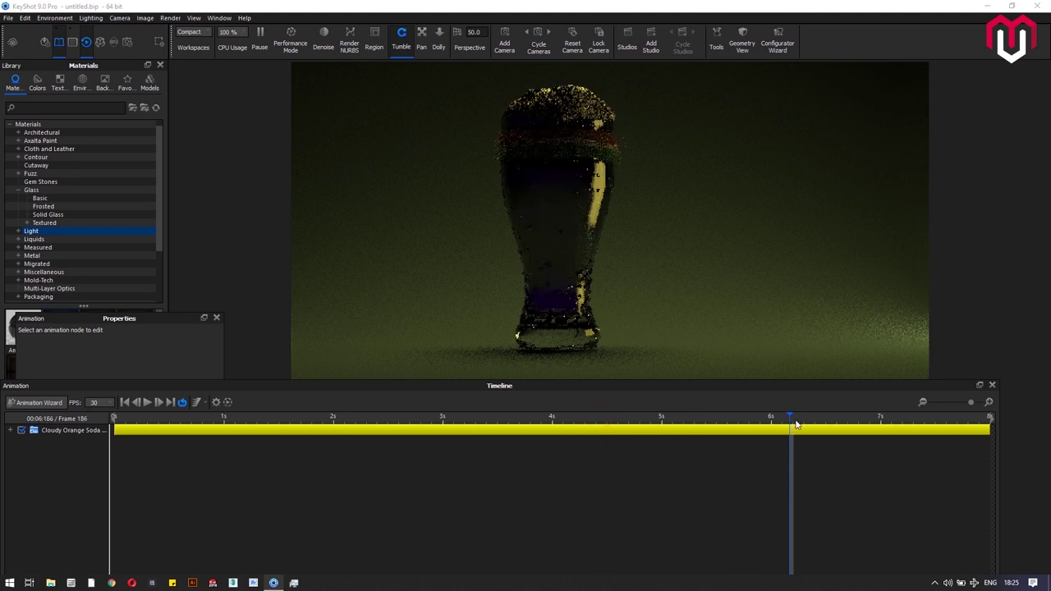
left_click(214, 319)
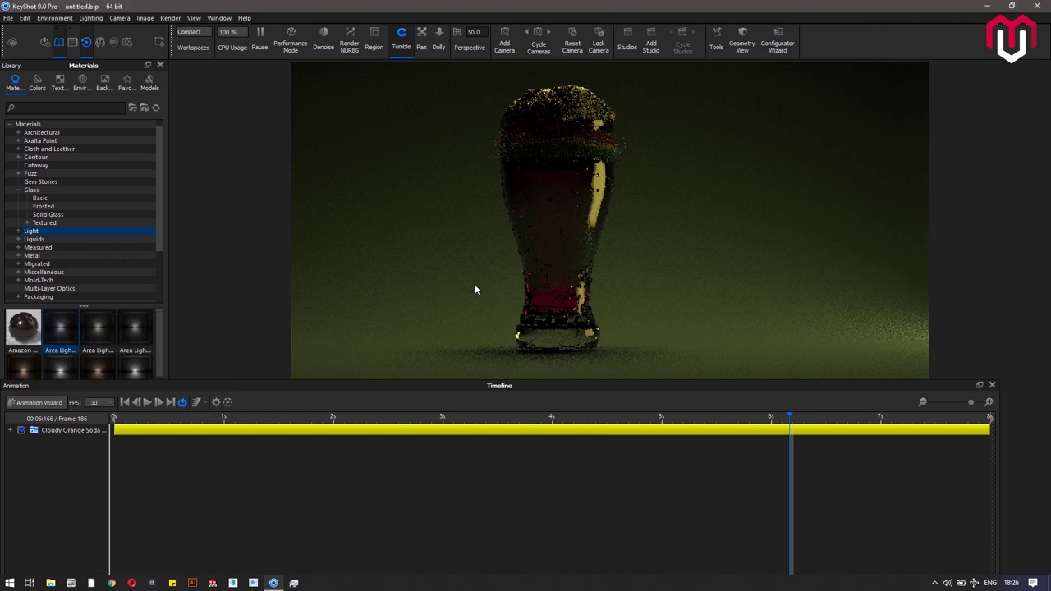
left_click(934, 418)
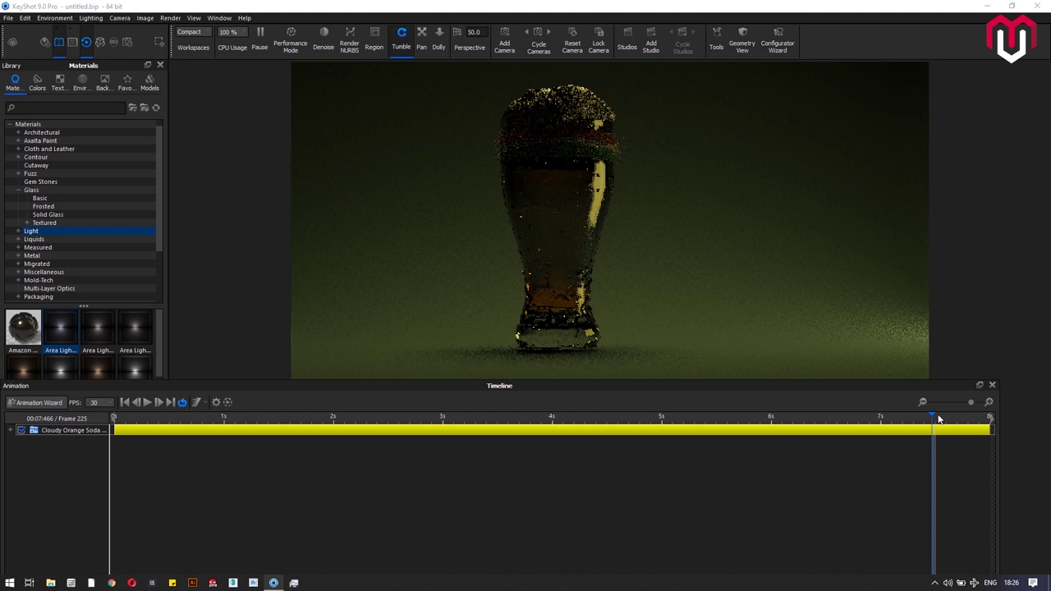
left_click(950, 417)
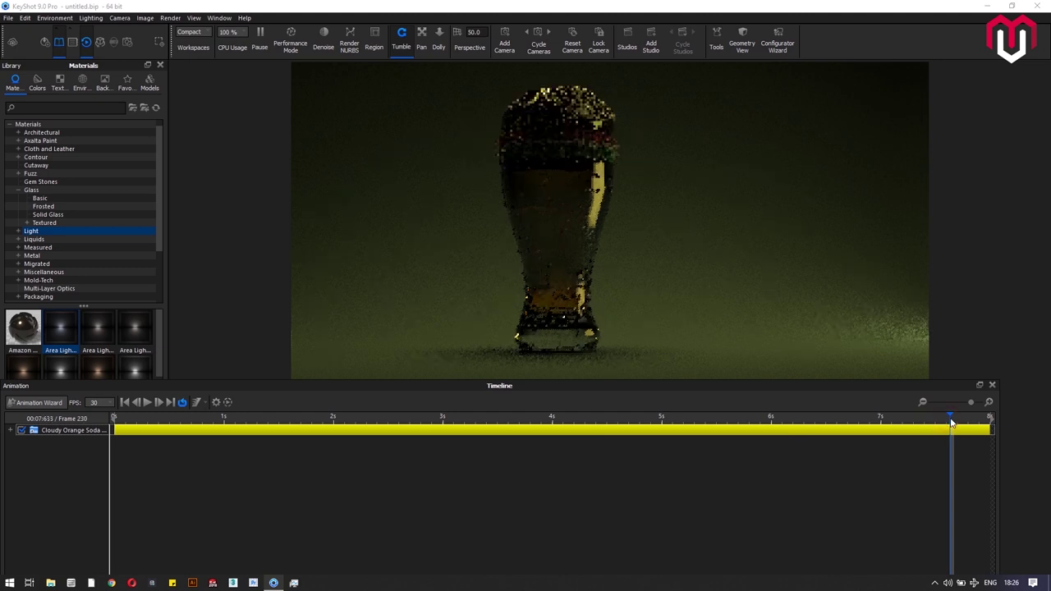
Step: Return the animation playhead to frame 1 and close the animation properties and timeline
left_click(854, 433)
left_click(226, 420)
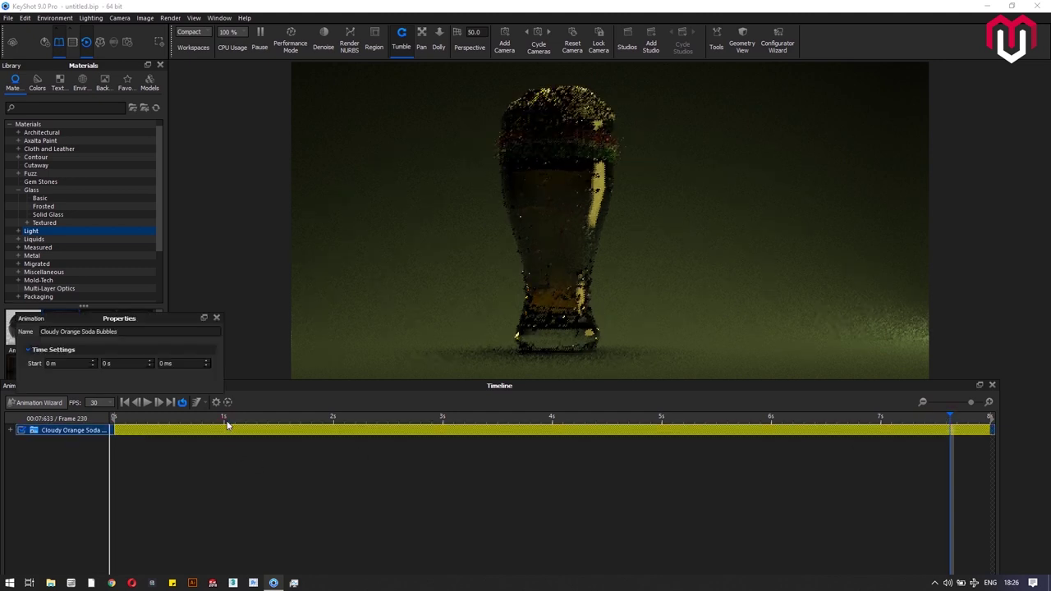
left_click_drag(227, 424, 114, 420)
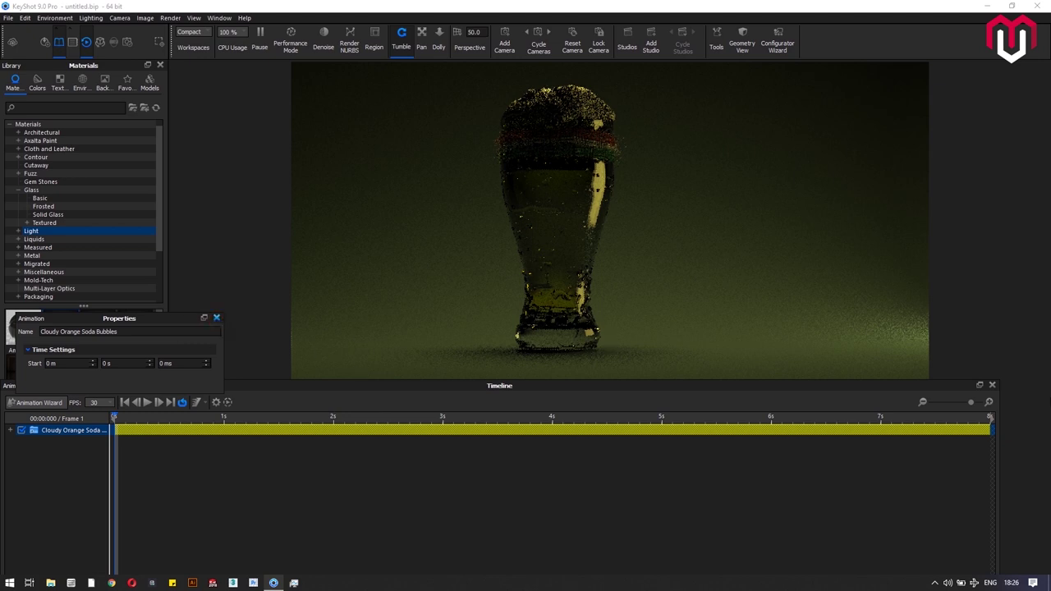
left_click(216, 317)
left_click(991, 385)
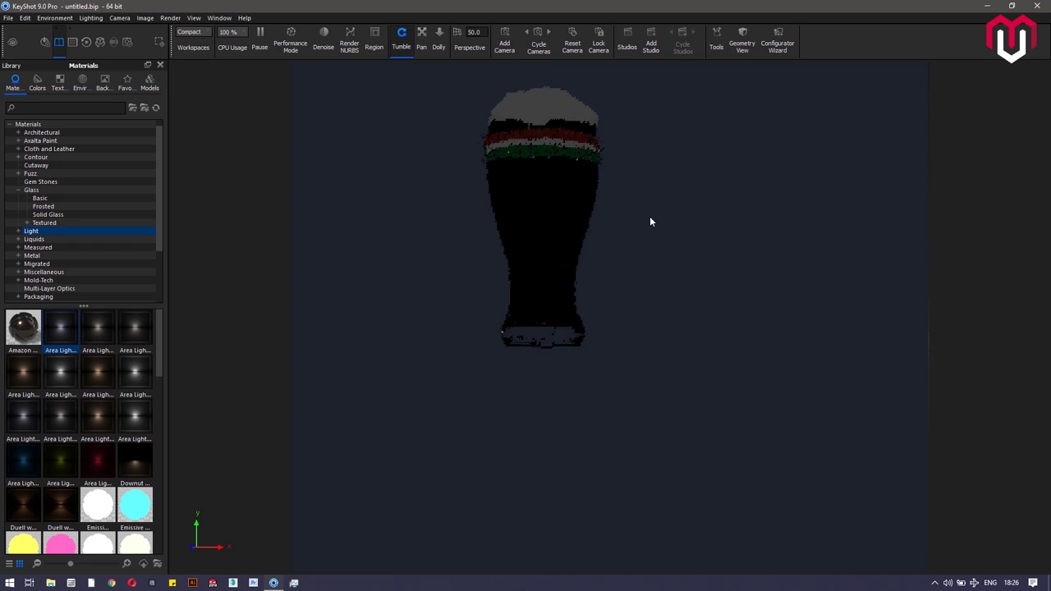
Step: Reset the render camera to its saved view and close the Project panel
left_click_drag(663, 235, 666, 237)
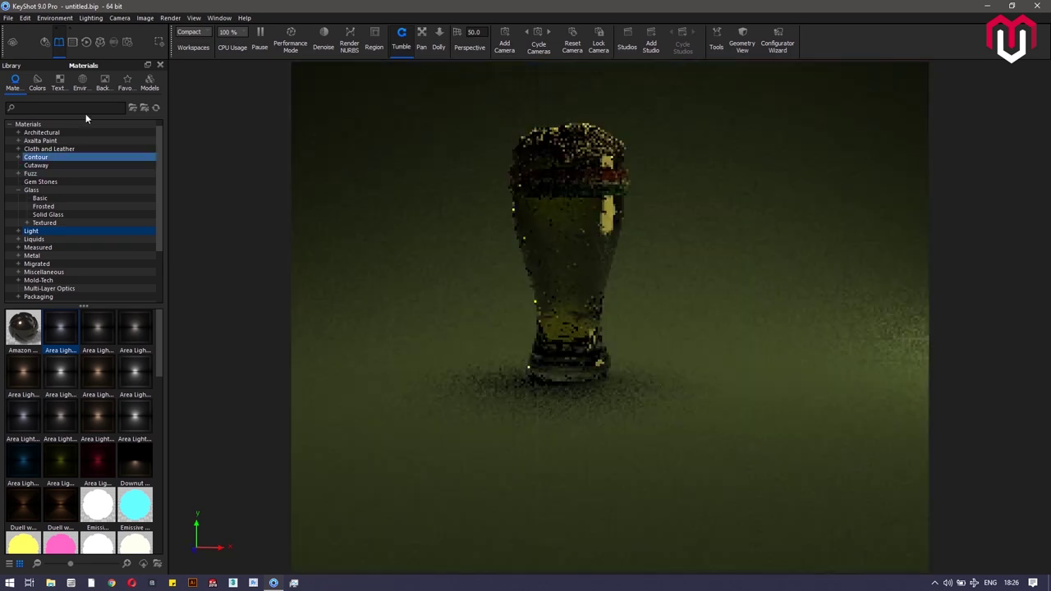
left_click(73, 43)
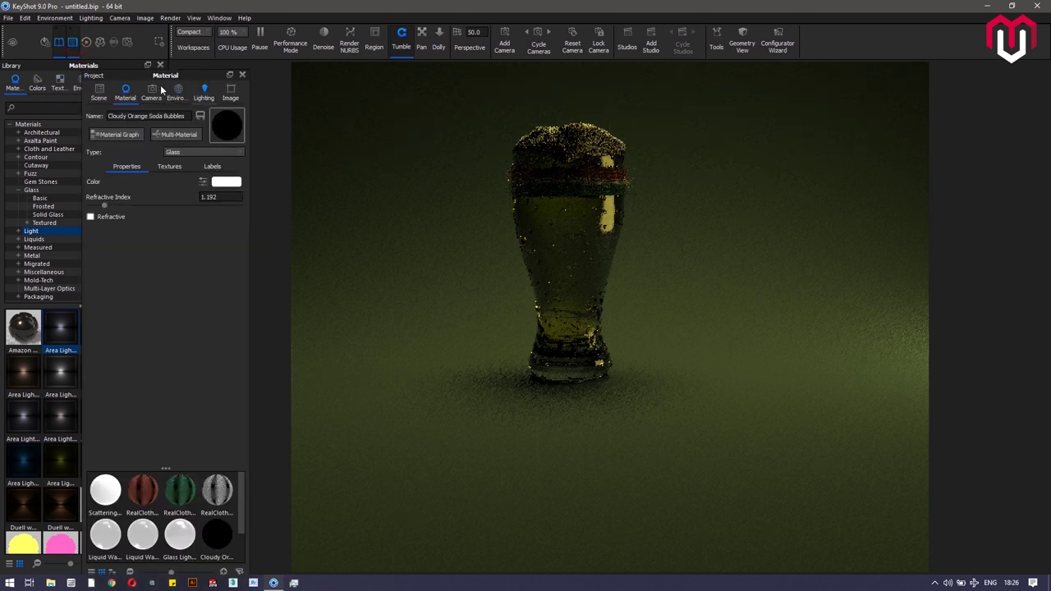
left_click(155, 91)
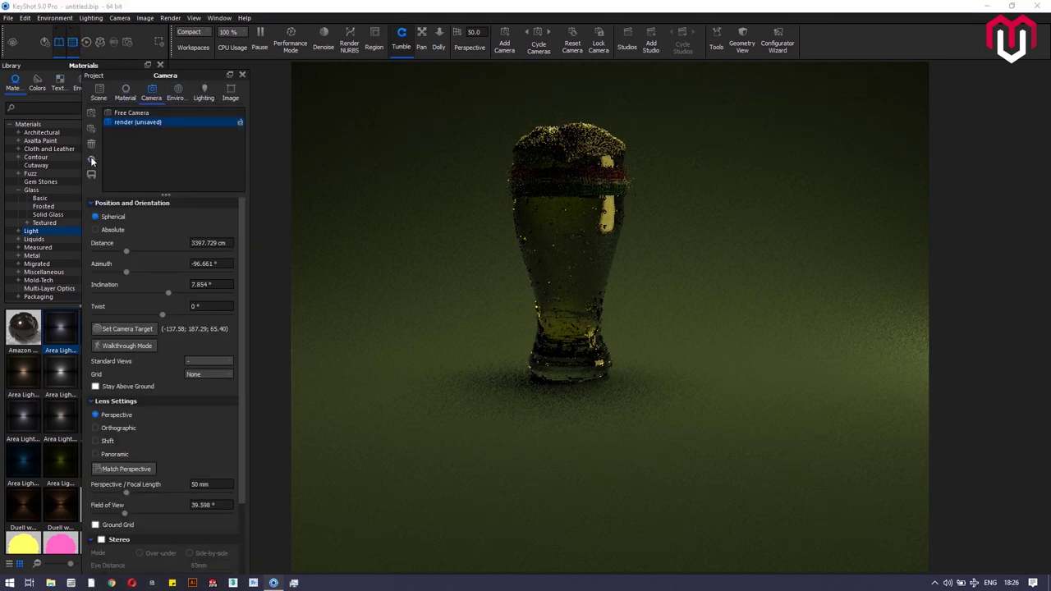
left_click(91, 160)
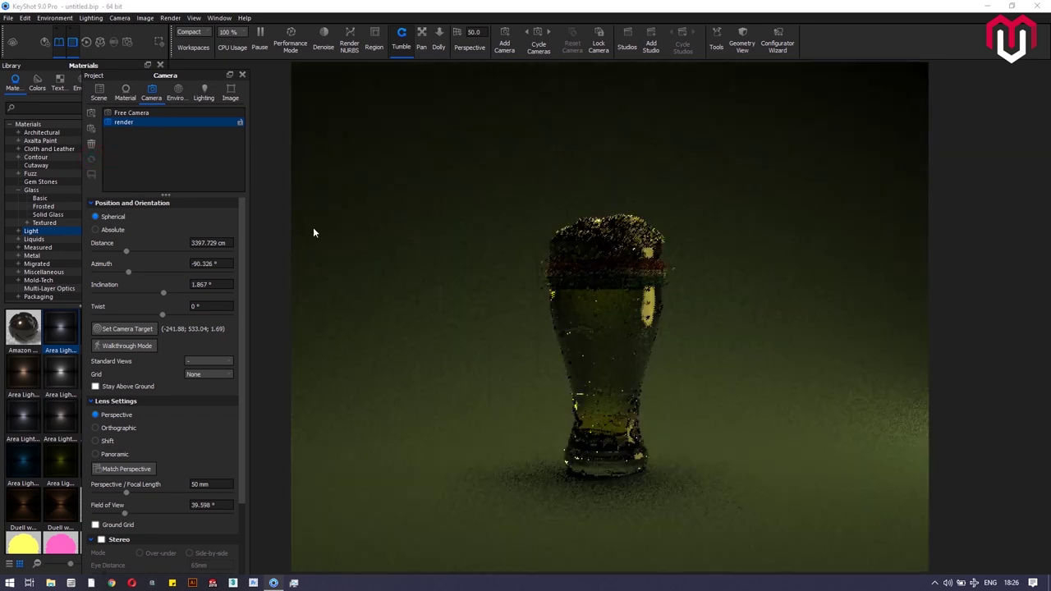
left_click(242, 75)
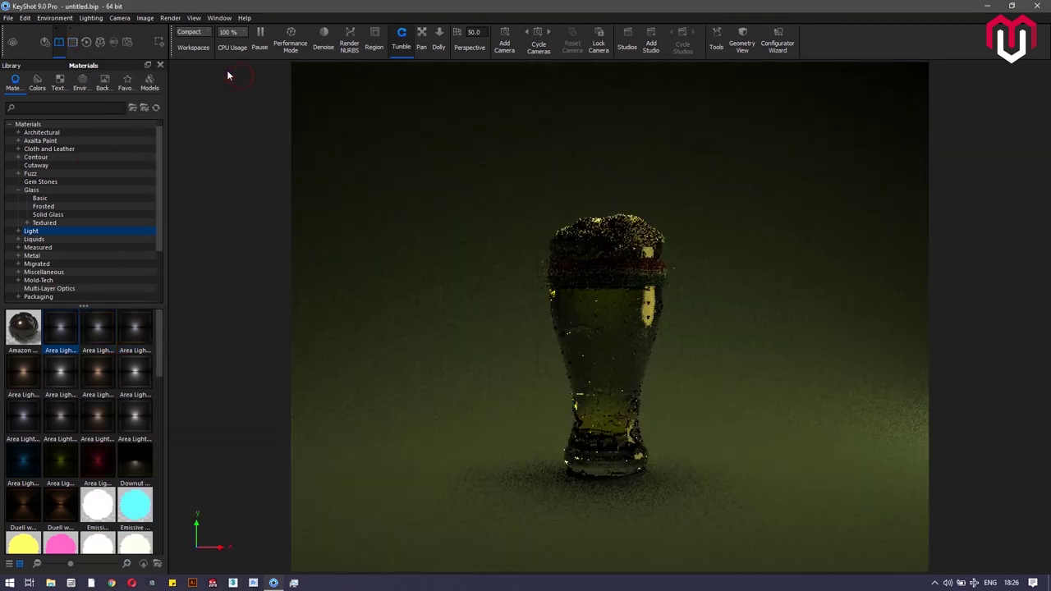
Step: Switch the Default image style to Photographic and raise its exposure to 1.496 EV
left_click(71, 43)
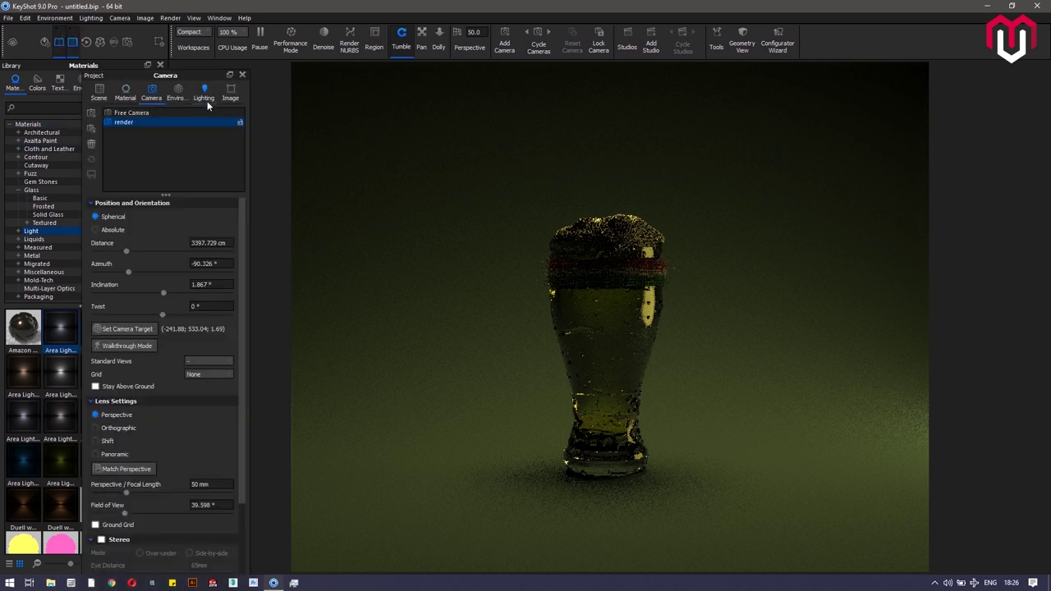
left_click(229, 95)
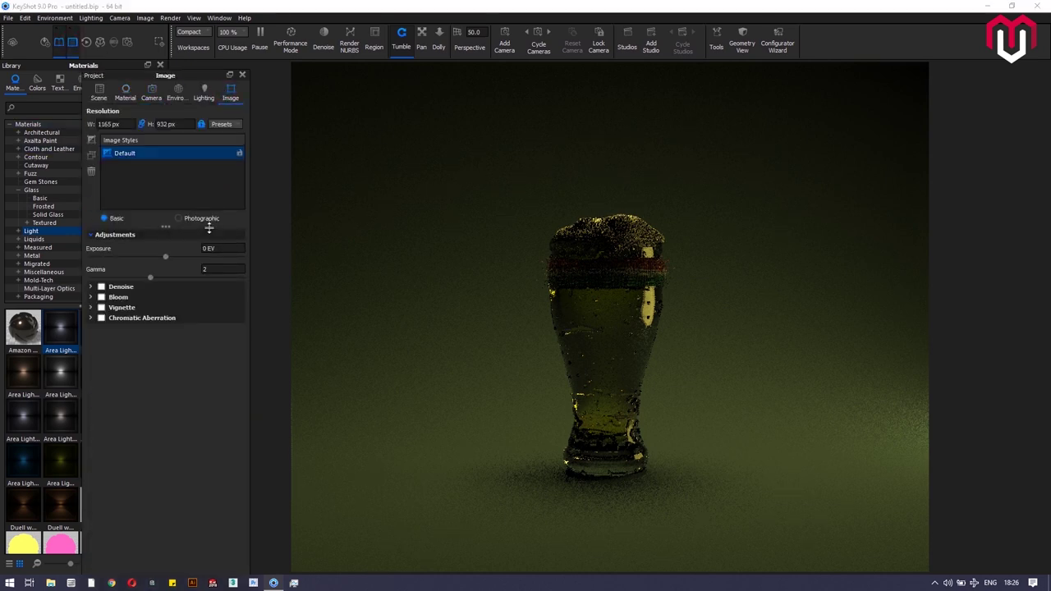
left_click(198, 220)
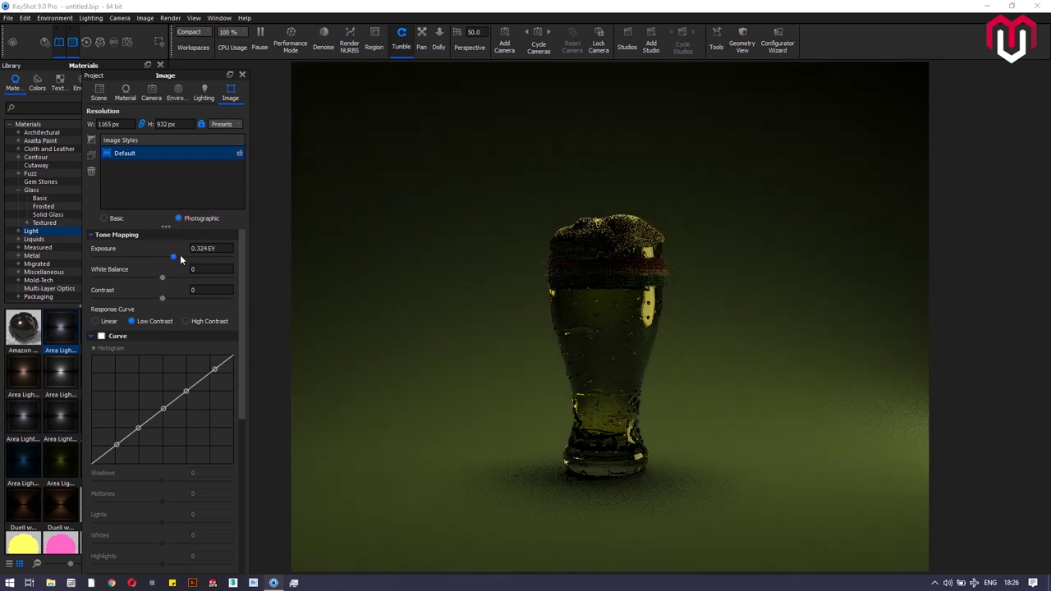
left_click_drag(180, 257, 209, 256)
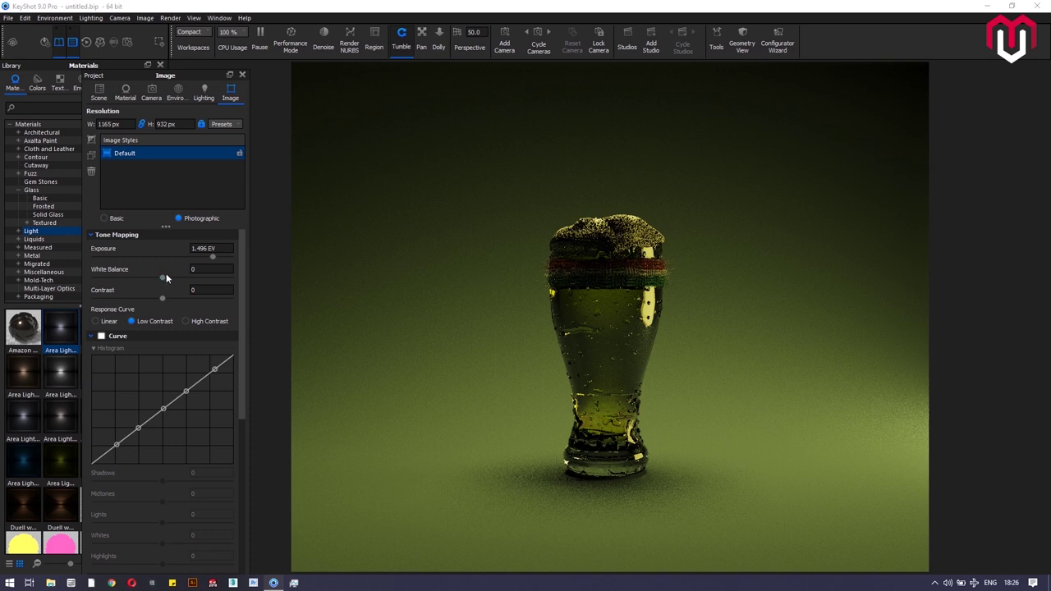
Step: Set the Default image style's white balance to 0.366 and its contrast to 0.26
left_click_drag(163, 279, 131, 279)
left_click_drag(160, 302, 188, 301)
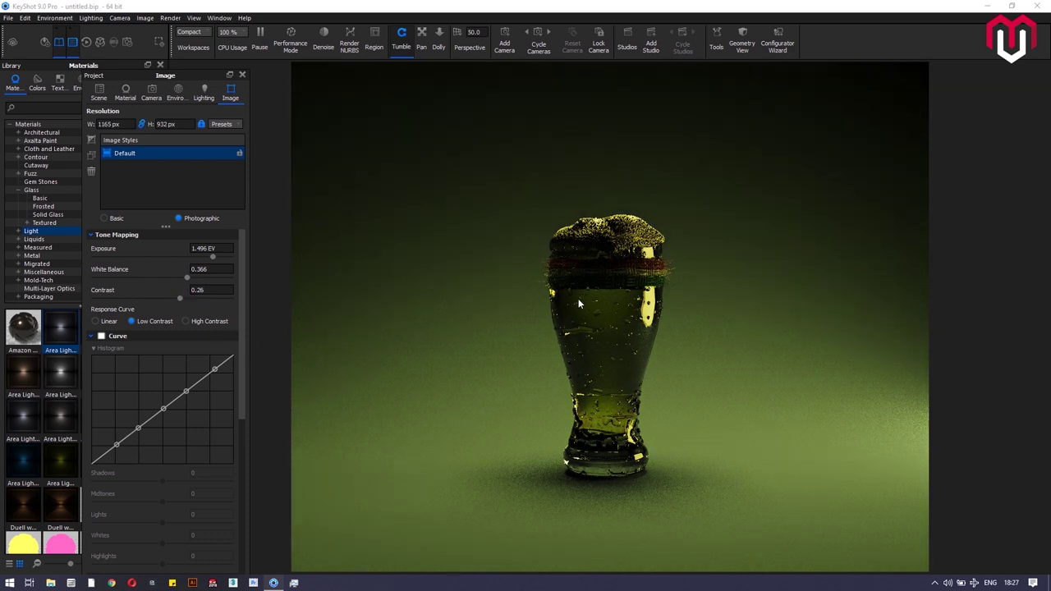
Step: Raise the environment lighting's shadow quality to 5 and enable ground illumination
left_click(204, 93)
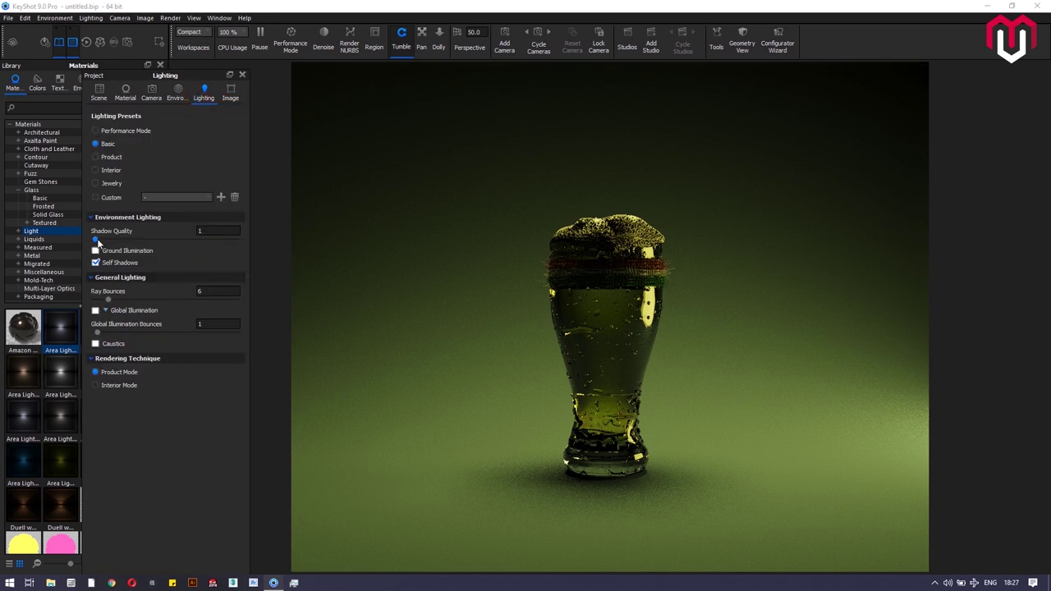
left_click_drag(97, 239, 247, 240)
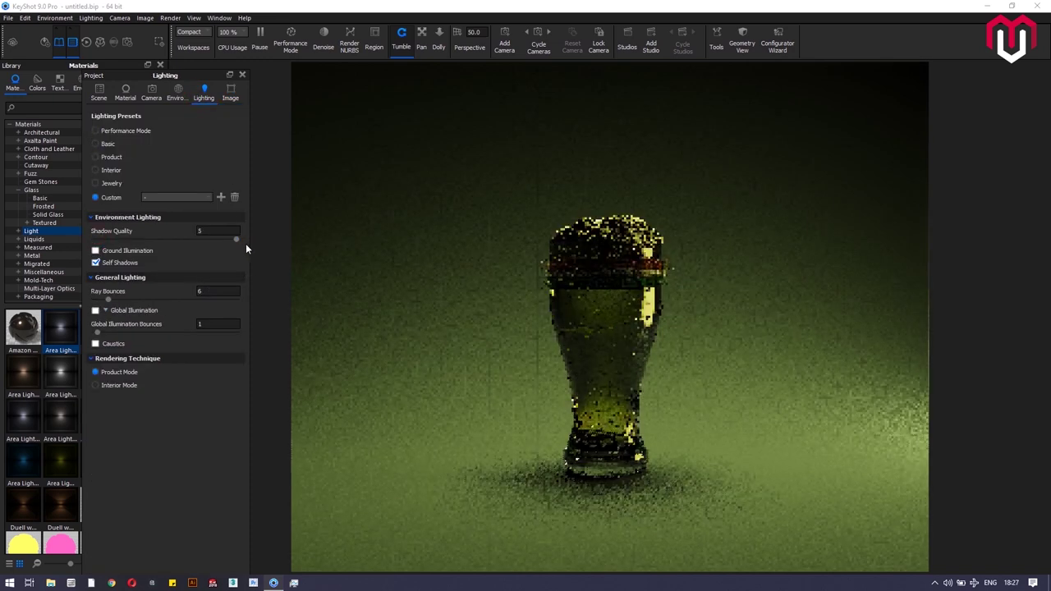
left_click(95, 250)
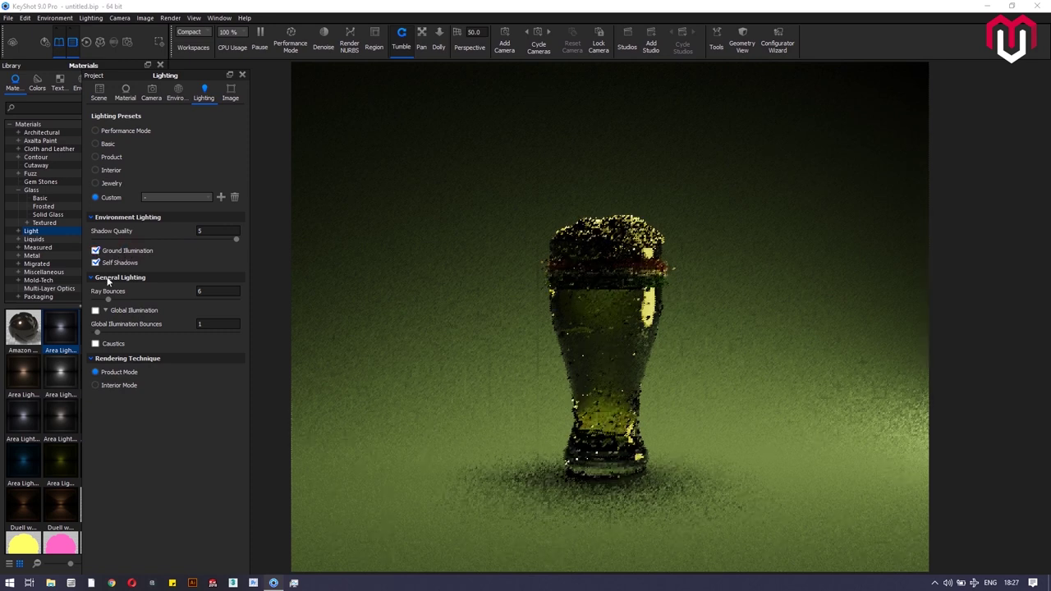
left_click(95, 310)
left_click(214, 289)
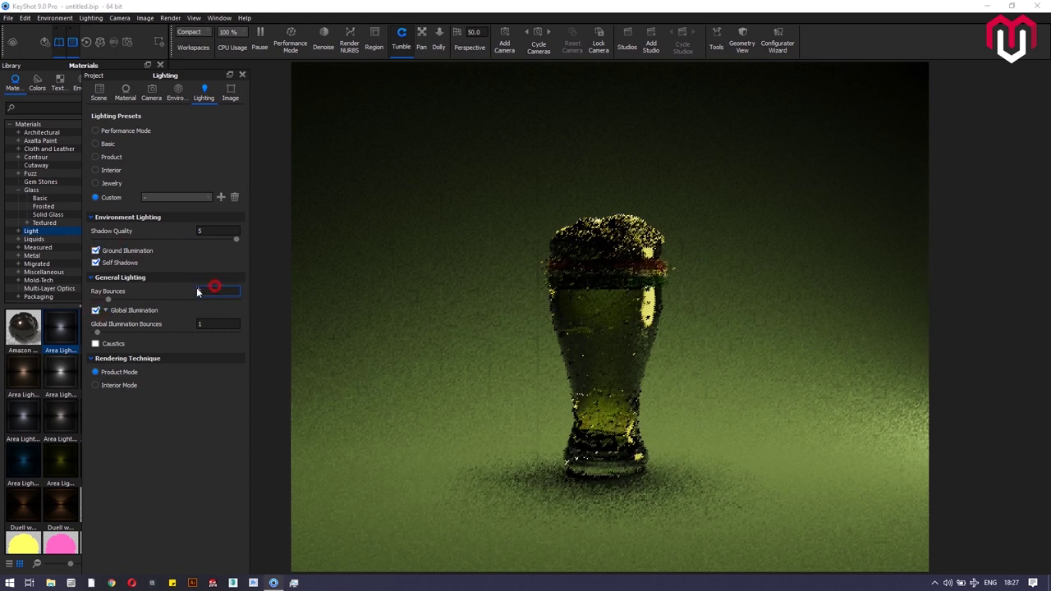
type("6")
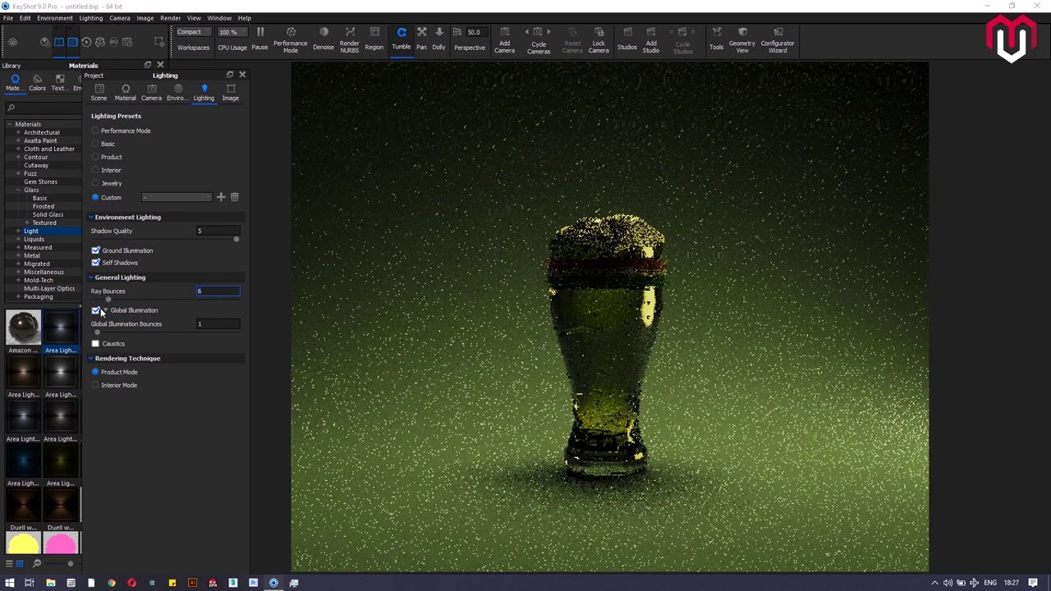
left_click(97, 311)
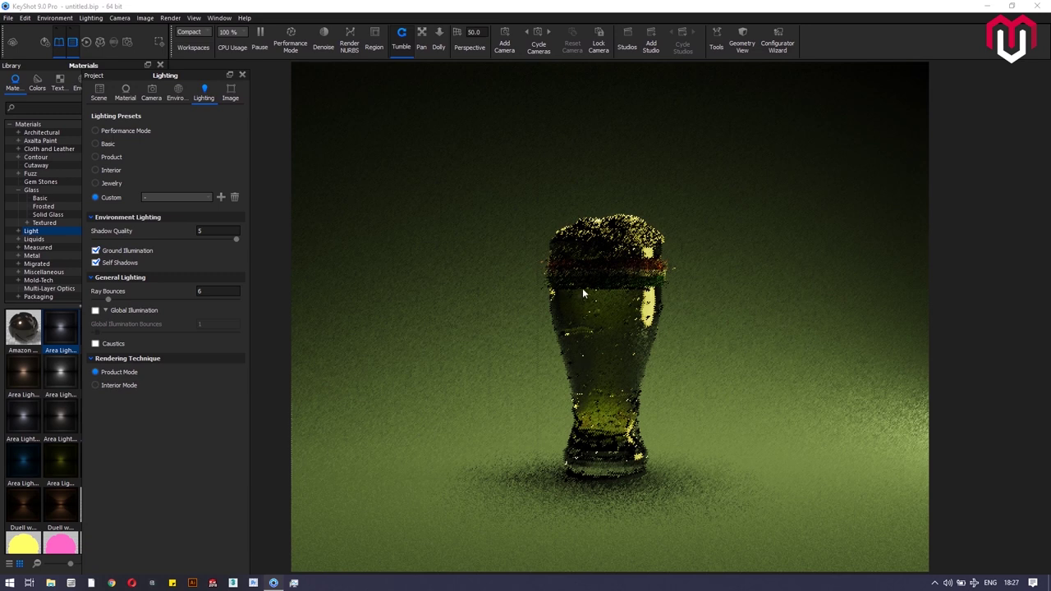
Step: Set ray bounces to 30, enable caustics and global illumination with 30 bounces, and close the Project panel
left_click(203, 290)
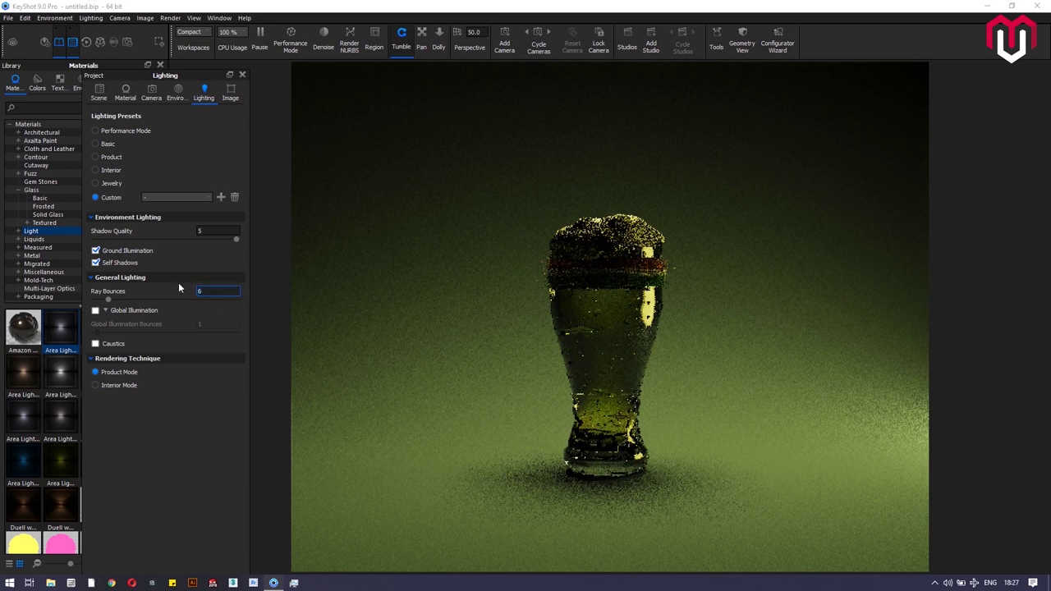
type("30")
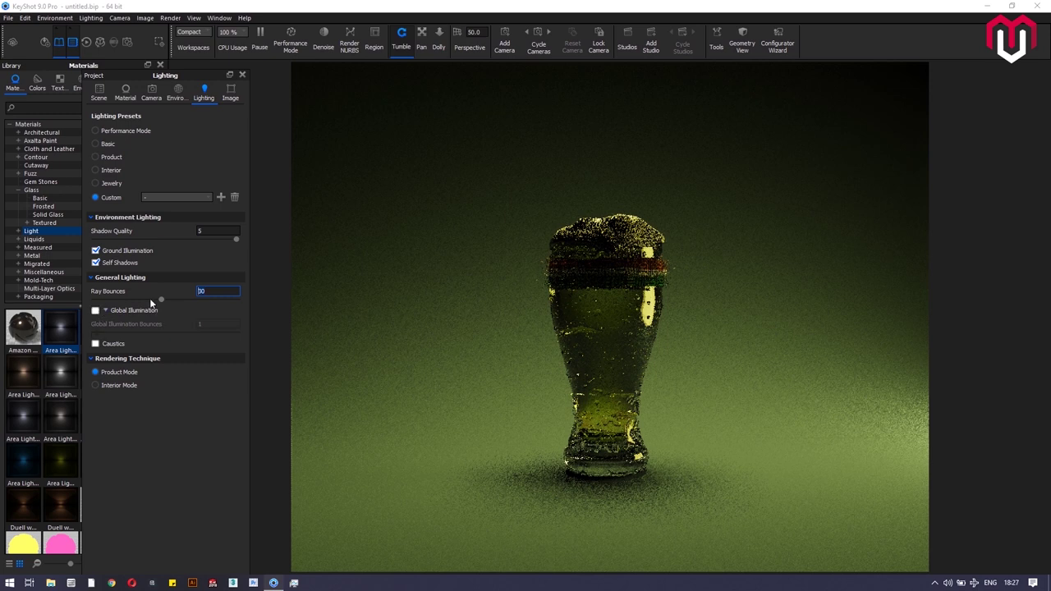
left_click(96, 311)
left_click(210, 323)
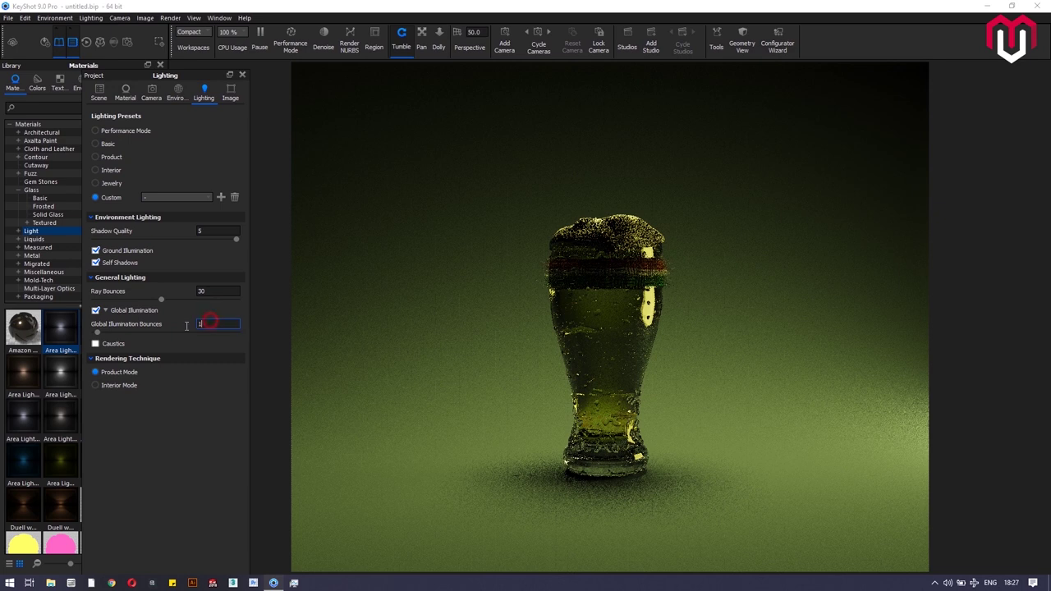
key("BackSpace")
type("30")
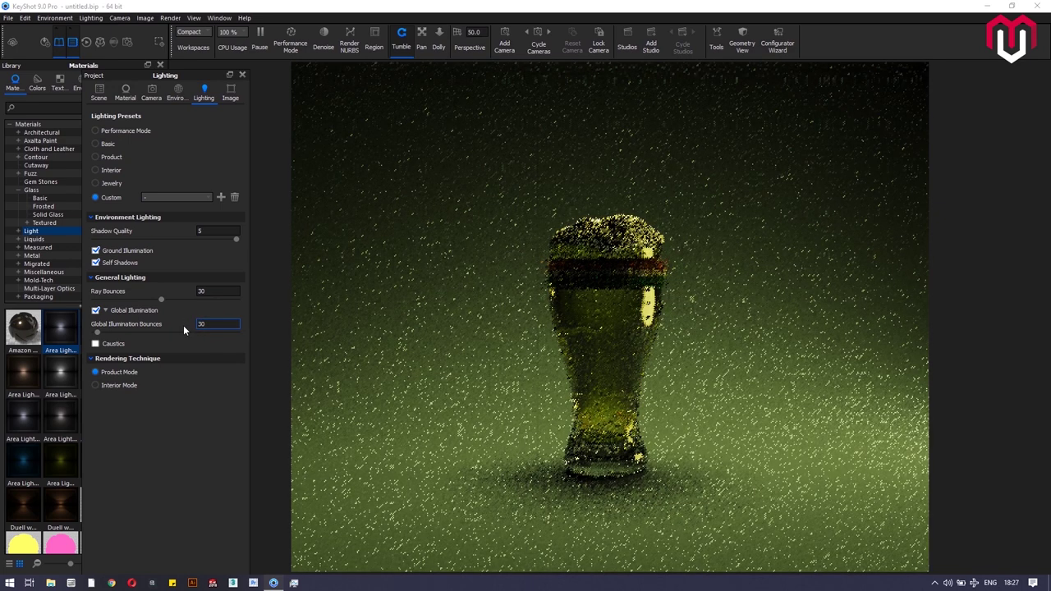
key("Return")
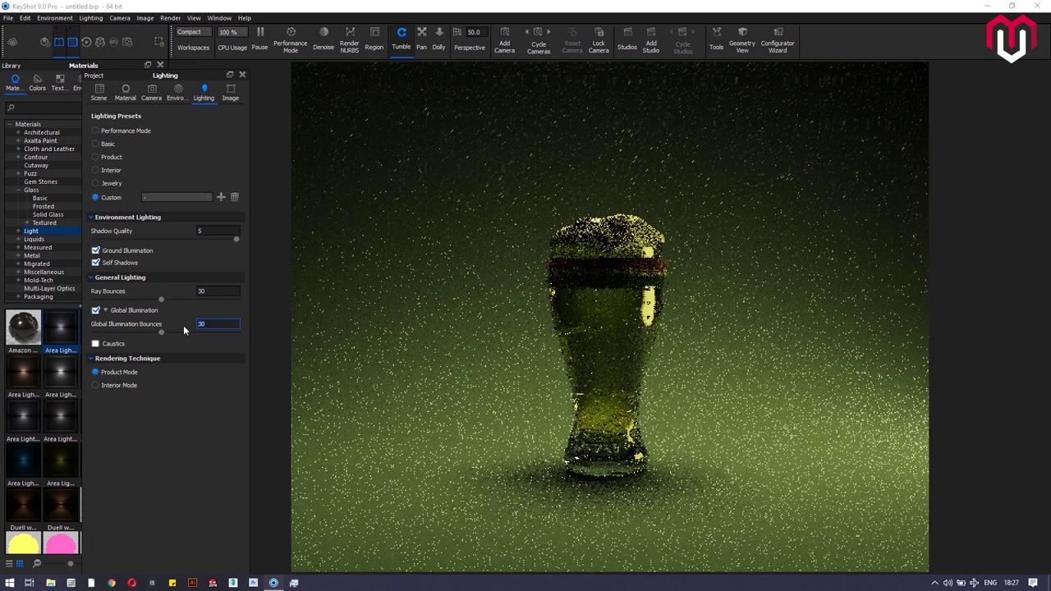
left_click(113, 343)
left_click(242, 75)
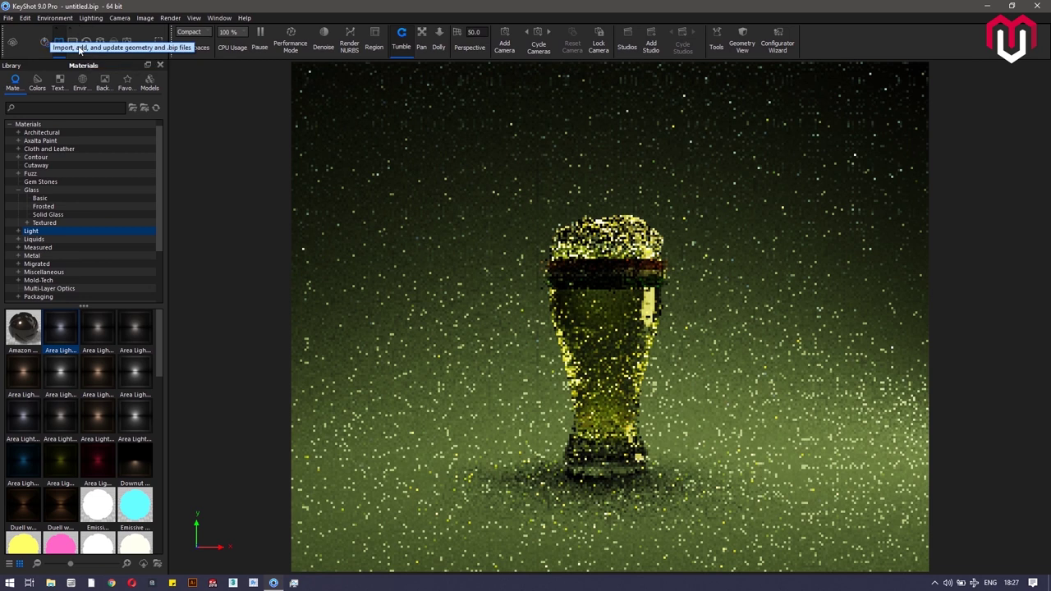
Step: Review the scene, material, camera, environment, lighting and image settings of the project
left_click(76, 46)
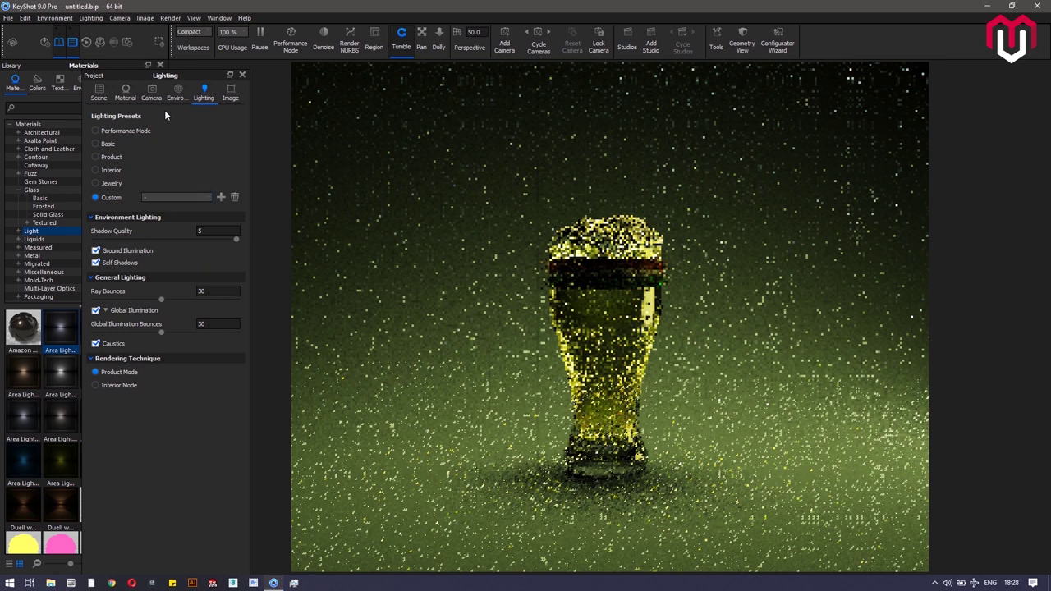
left_click(100, 95)
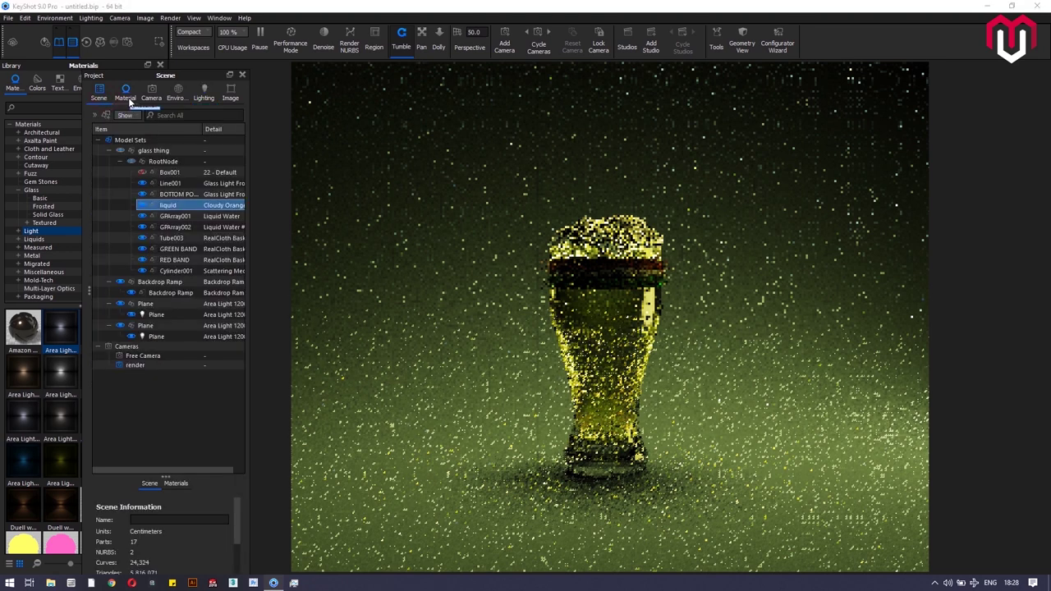
left_click(128, 97)
left_click(154, 97)
left_click(176, 94)
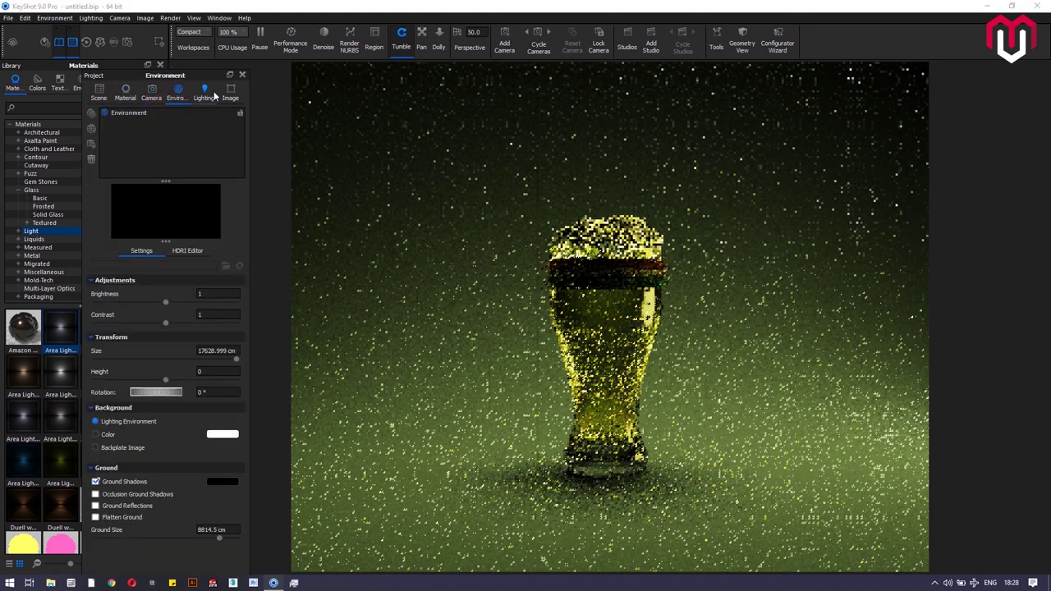
left_click(204, 94)
left_click(232, 93)
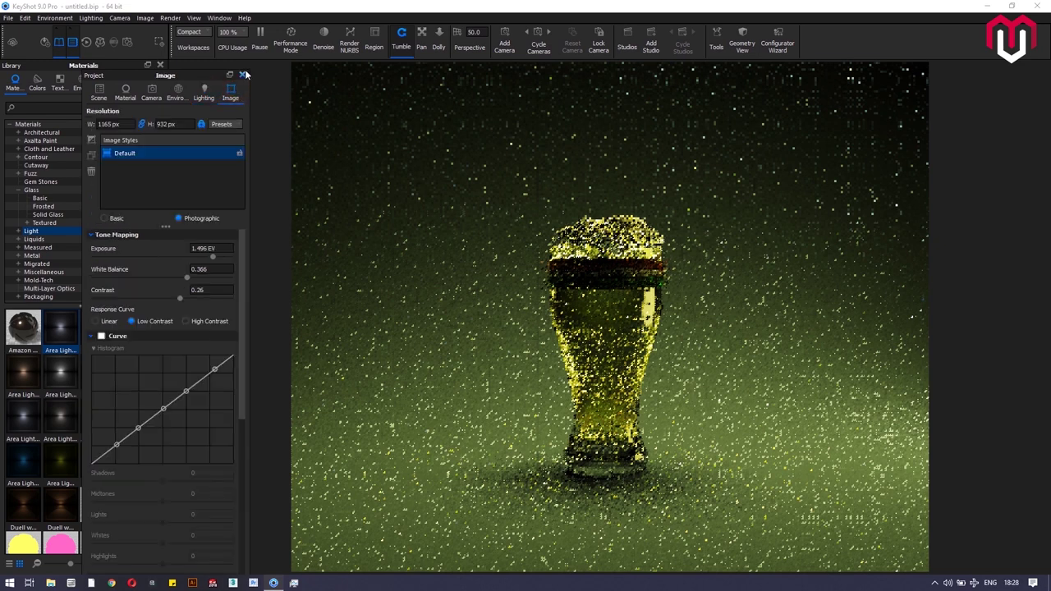
Step: Try depth of field on the render camera, switch it back off, and close the Project panel
left_click(151, 92)
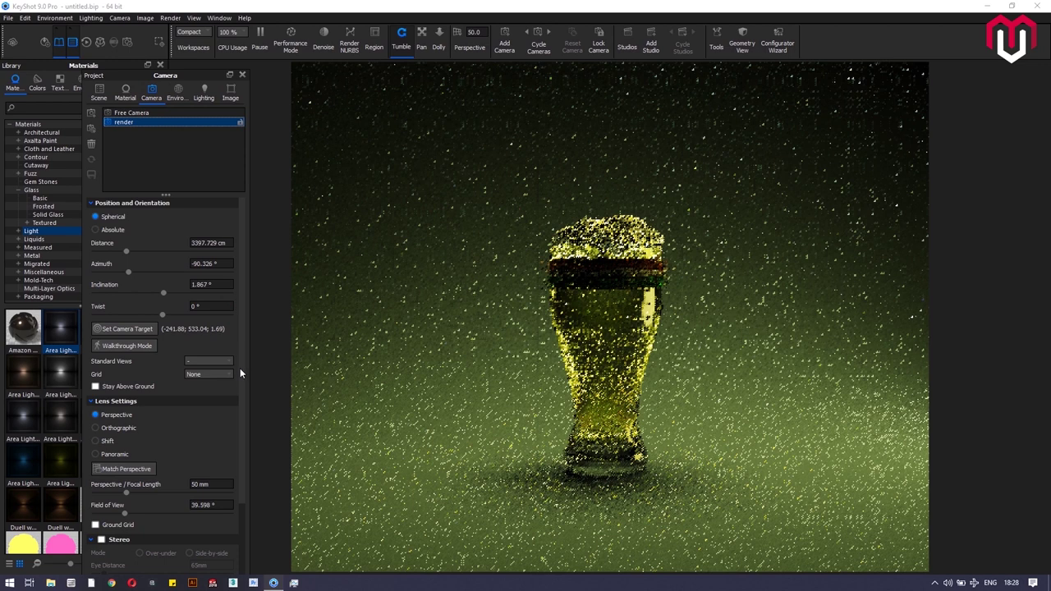
scroll(230, 414, "down", 2)
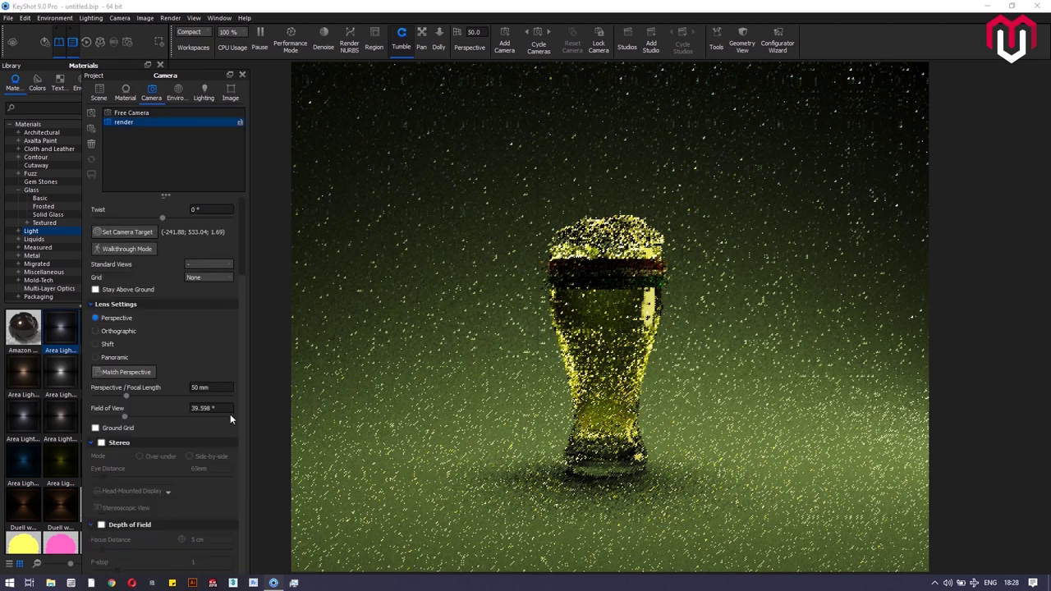
left_click(101, 525)
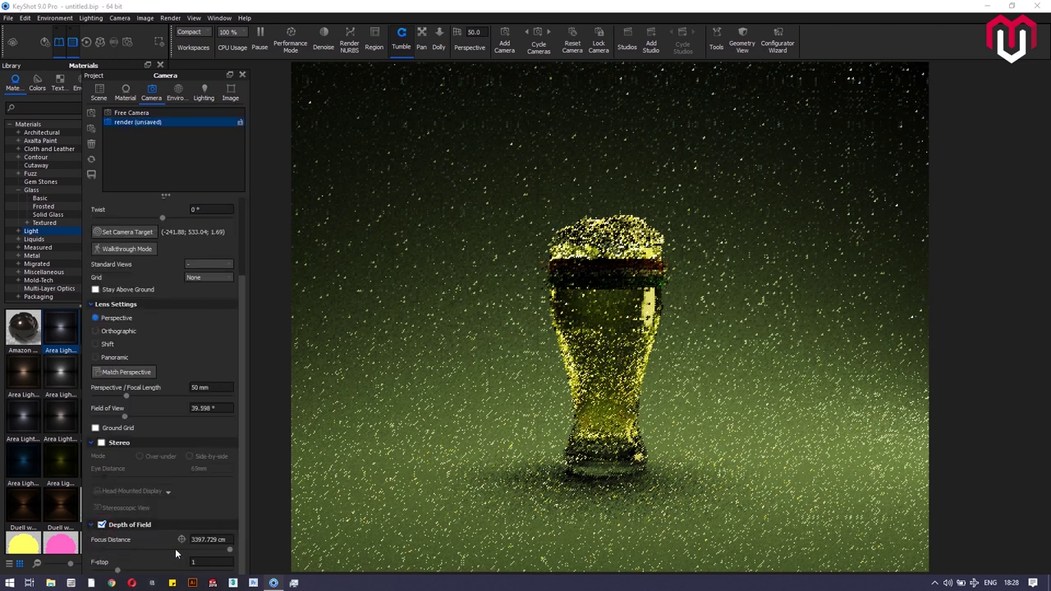
left_click(101, 524)
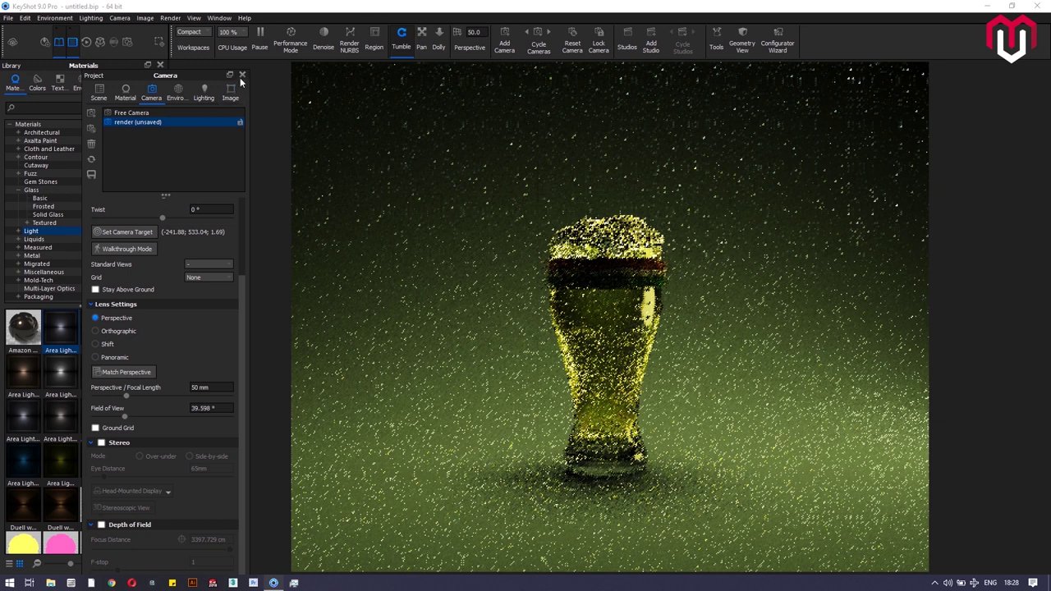
key("space")
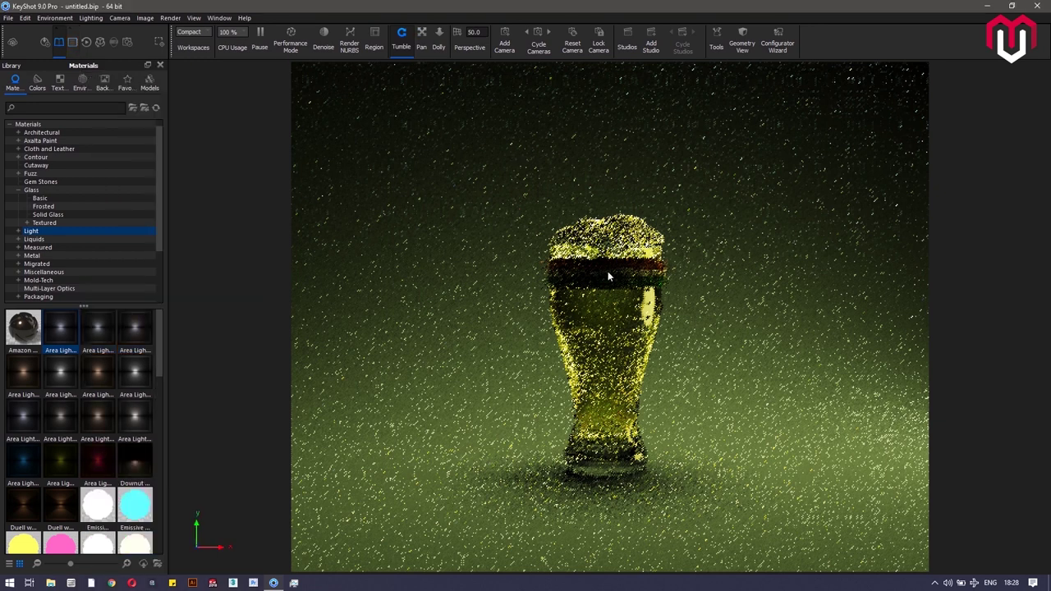
Step: Open the animation render output settings and turn off video output, leaving only PNG frames output
left_click(172, 18)
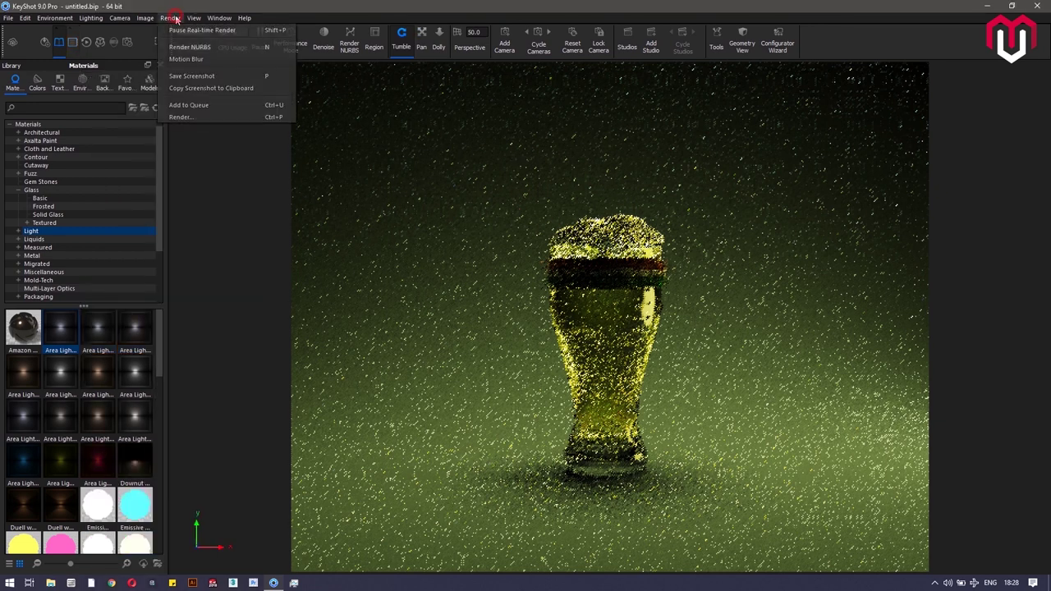
left_click(206, 116)
left_click(548, 157)
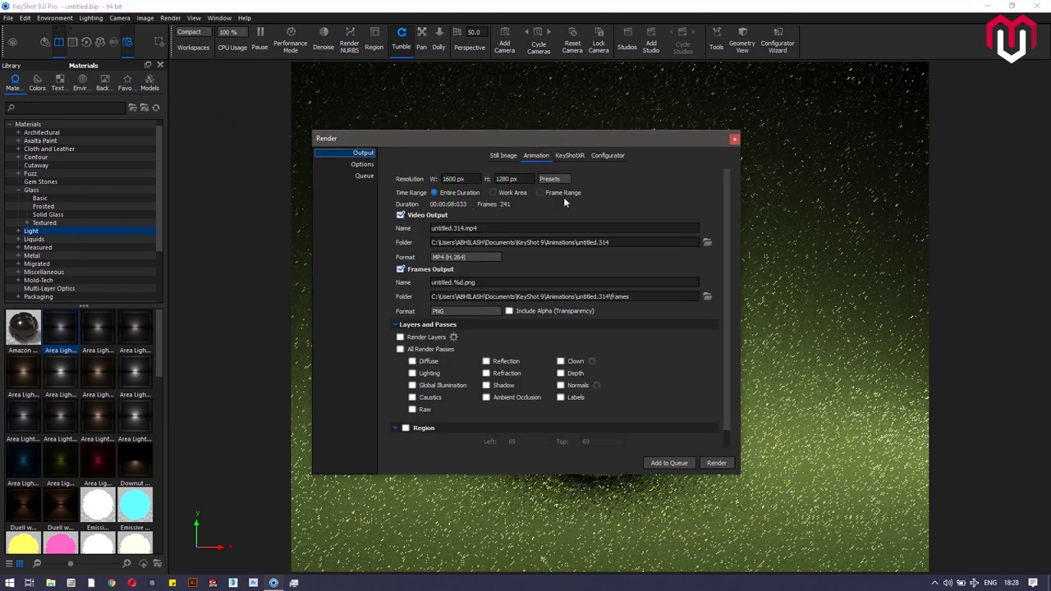
left_click(400, 214)
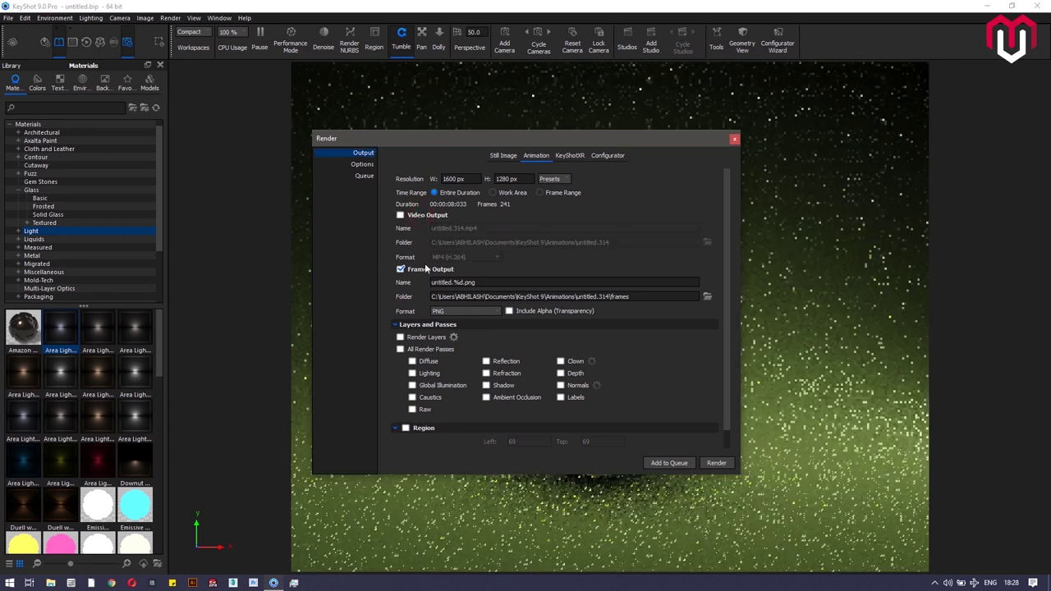
left_click(549, 178)
left_click(673, 183)
left_click(400, 337)
left_click(401, 348)
Step: Check the render quality options for samples per frame and close the Render dialog without rendering
left_click(361, 166)
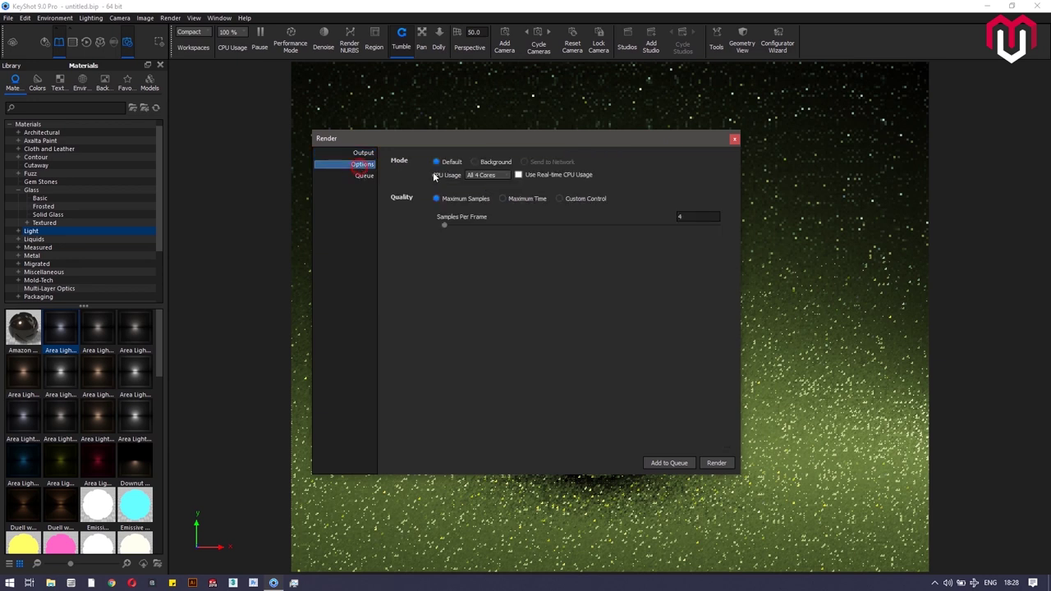
left_click_drag(692, 217, 642, 219)
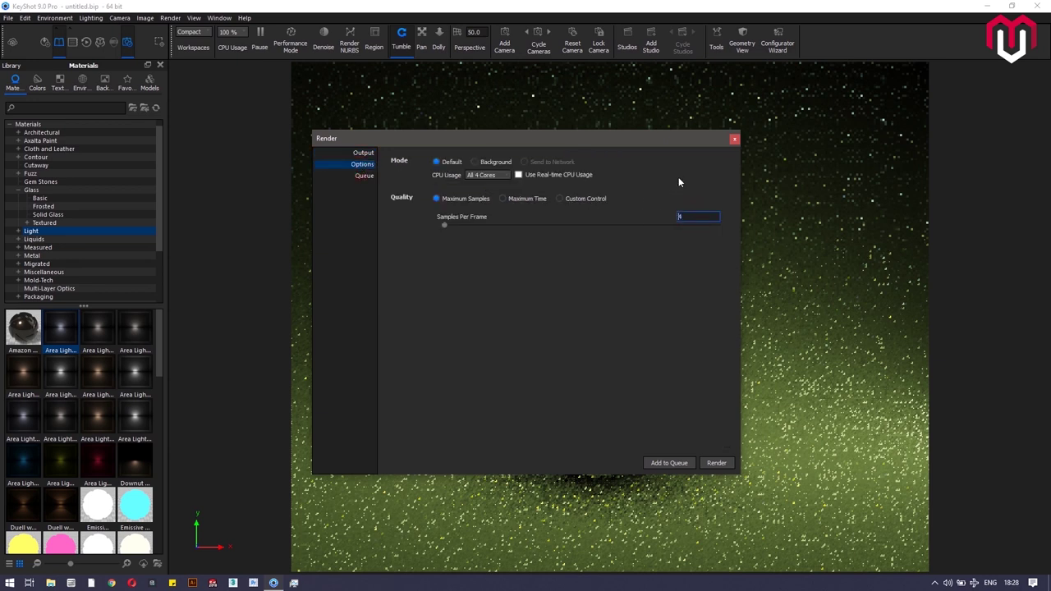
left_click(732, 139)
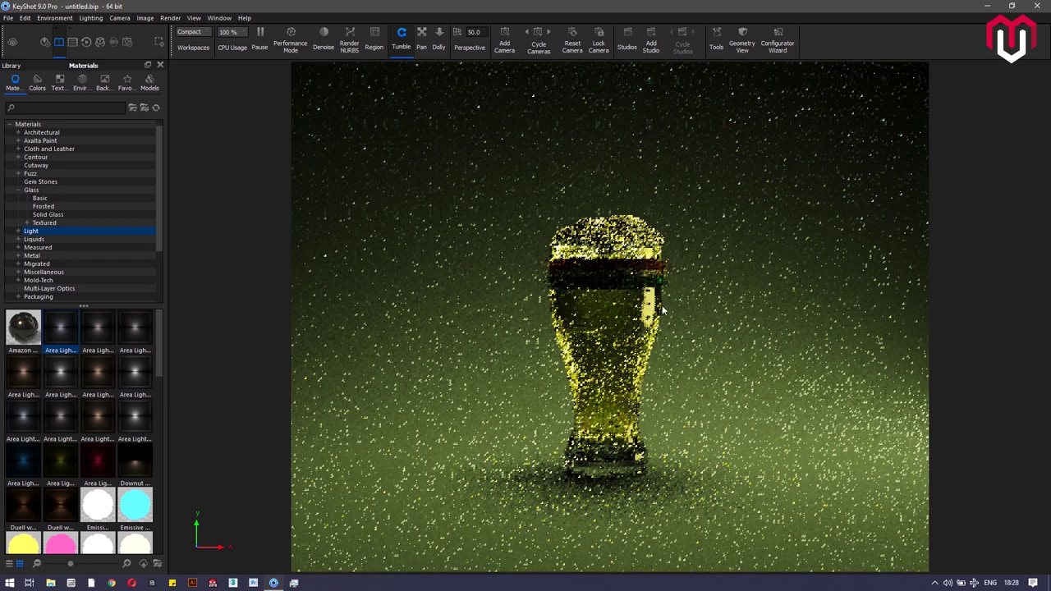
Step: Disable ground illumination, self shadows, global illumination and caustics, set ray bounces to 7, and close the Project panel
left_click(72, 42)
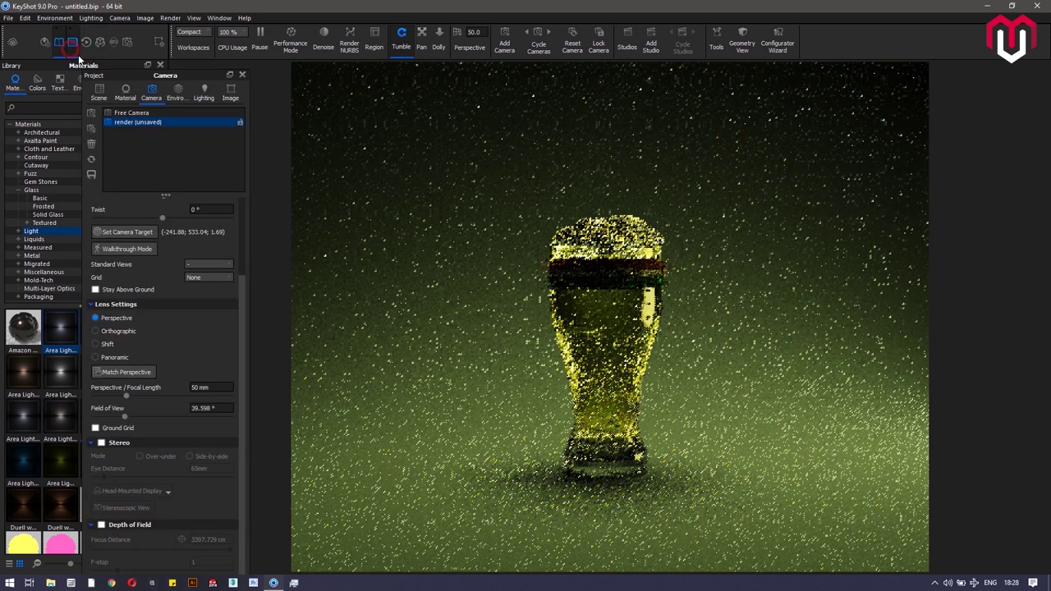
left_click(202, 94)
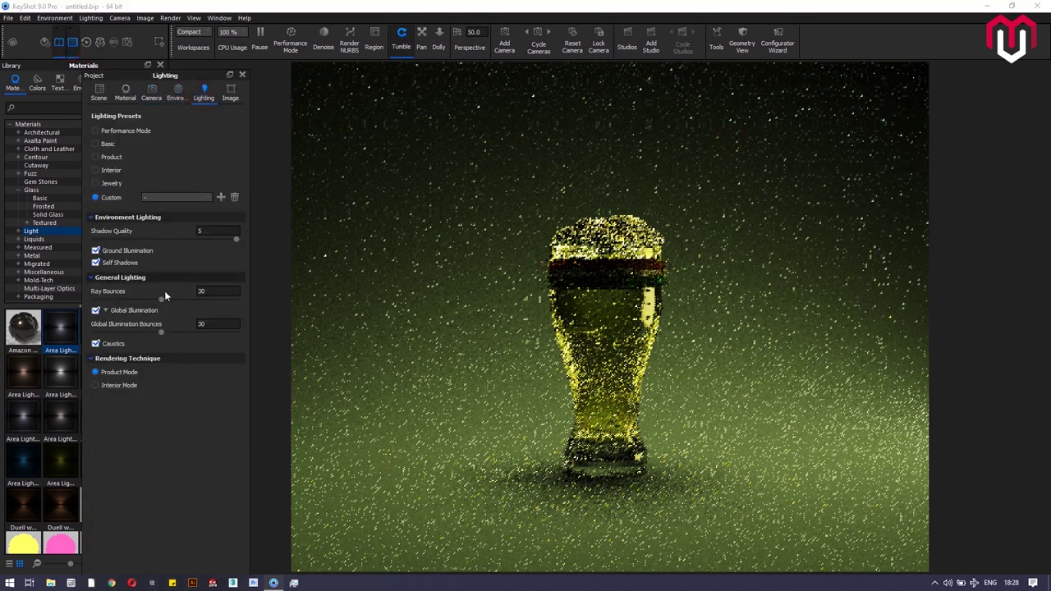
left_click(96, 261)
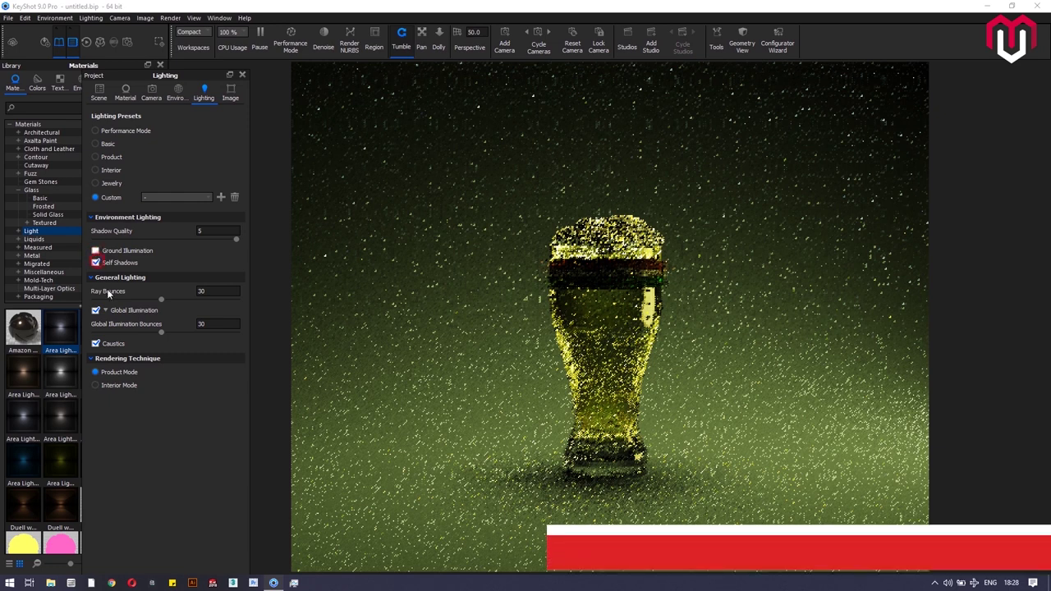
left_click(95, 343)
left_click(95, 311)
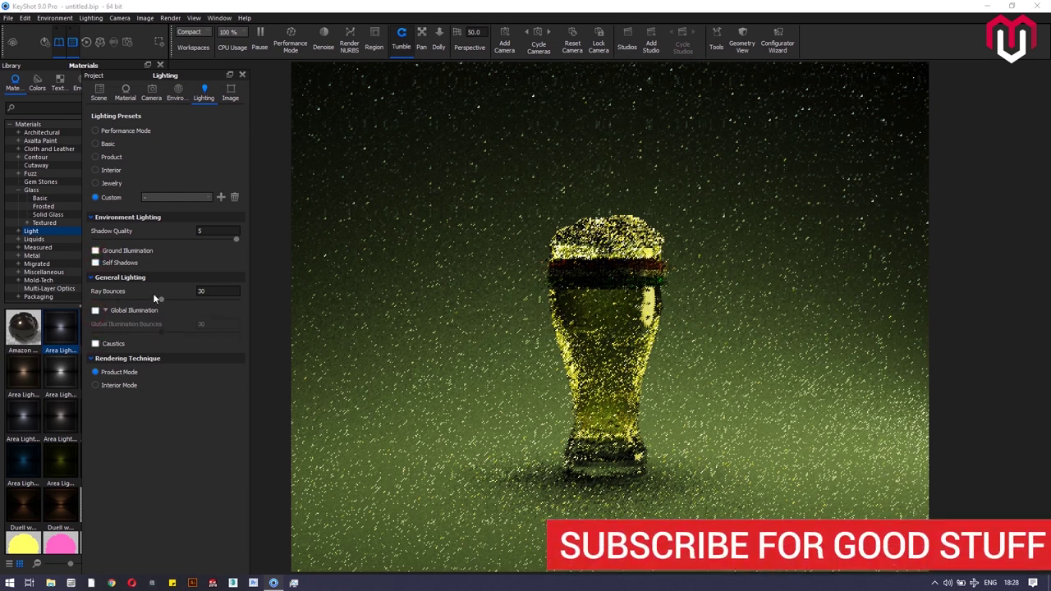
left_click_drag(160, 299, 110, 301)
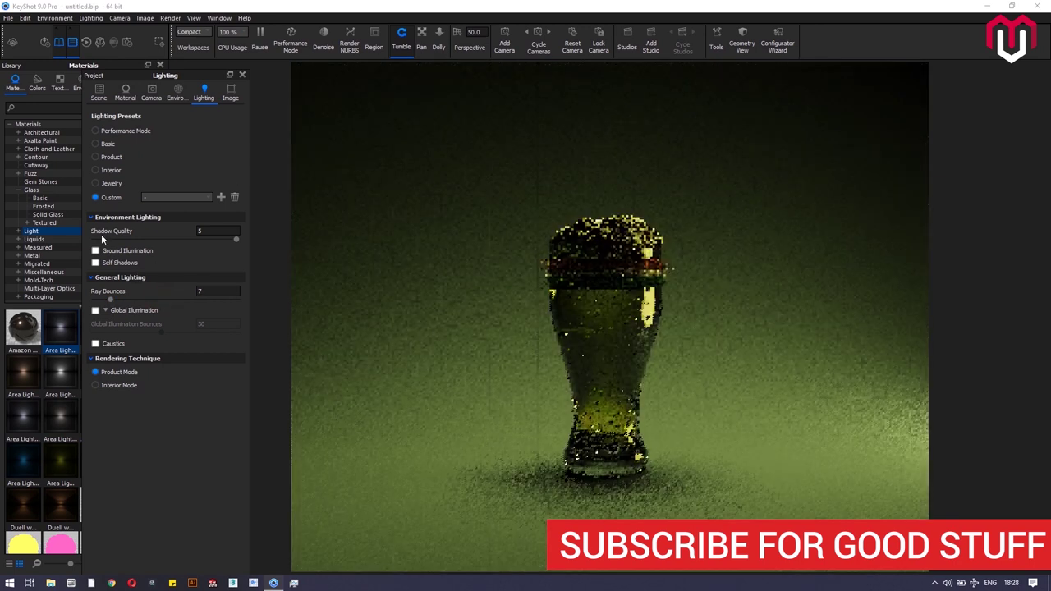
left_click(242, 76)
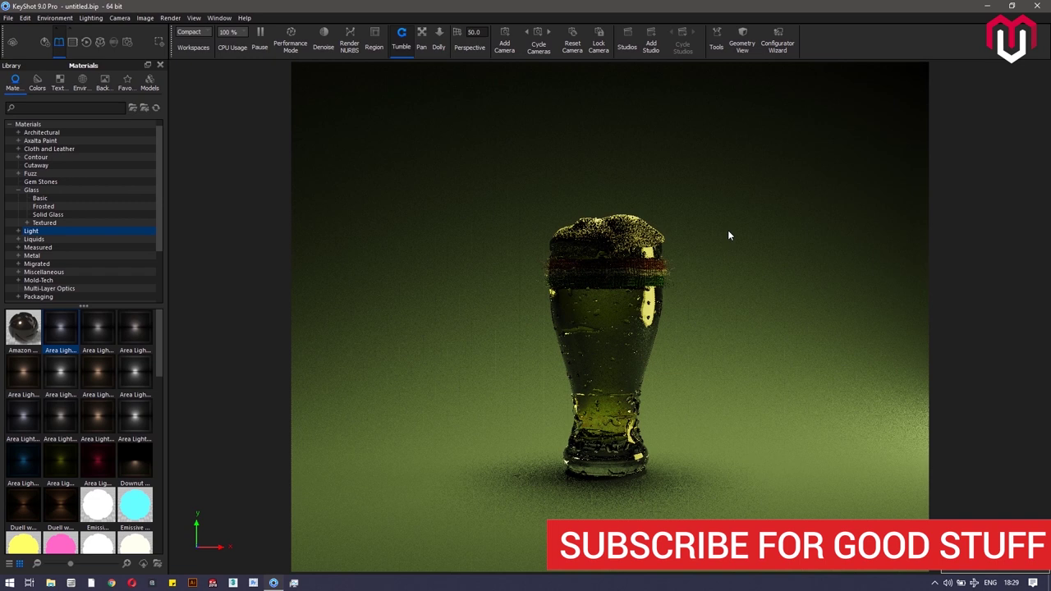
left_click(29, 18)
left_click(54, 19)
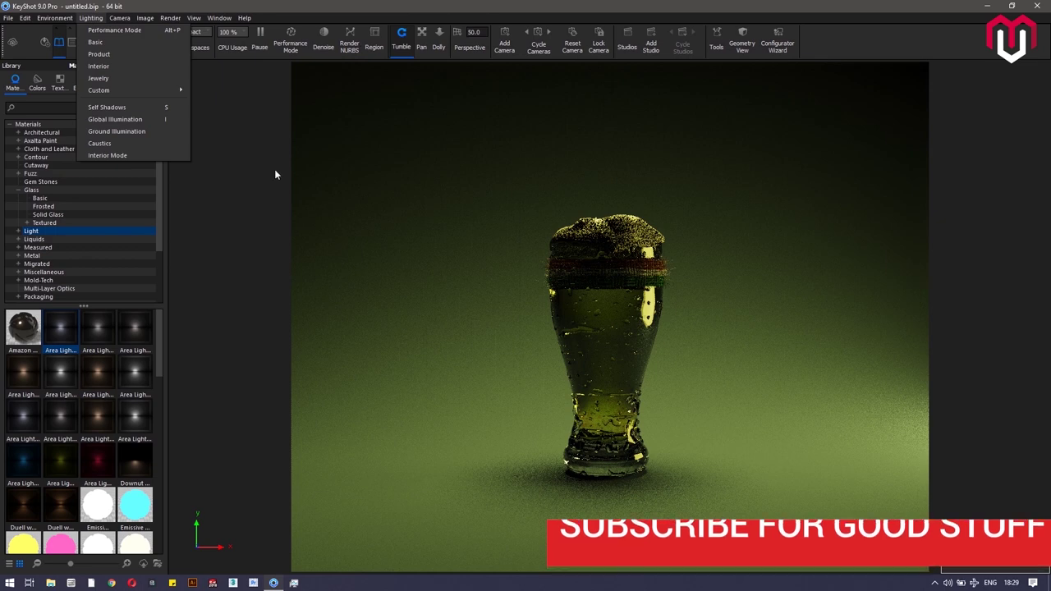